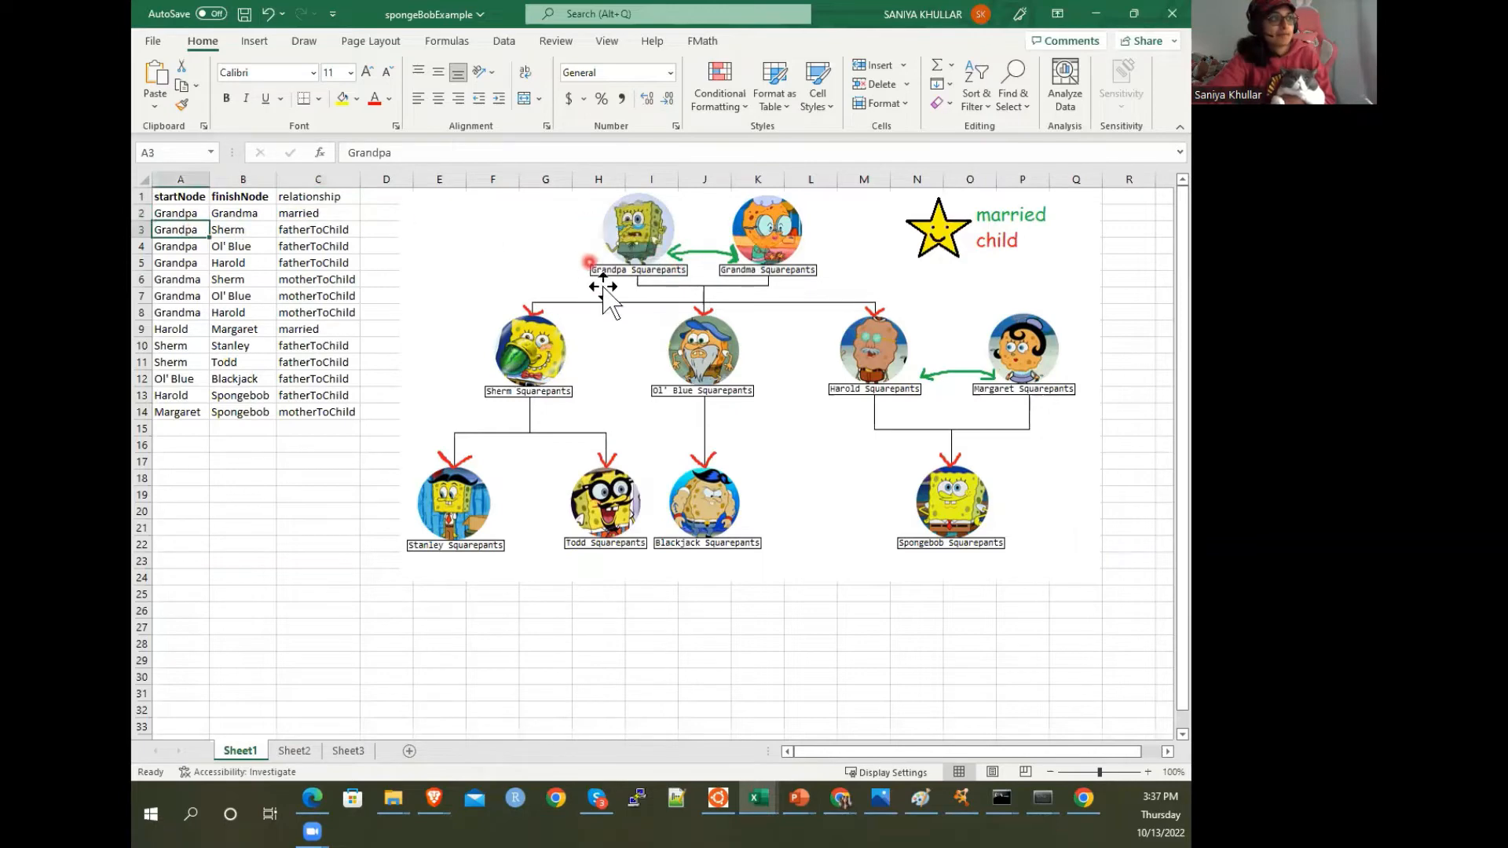
Examine the Grandpa and Grandma parent-to-child rows 3 to 8 one by one against the family tree picture
click(279, 232)
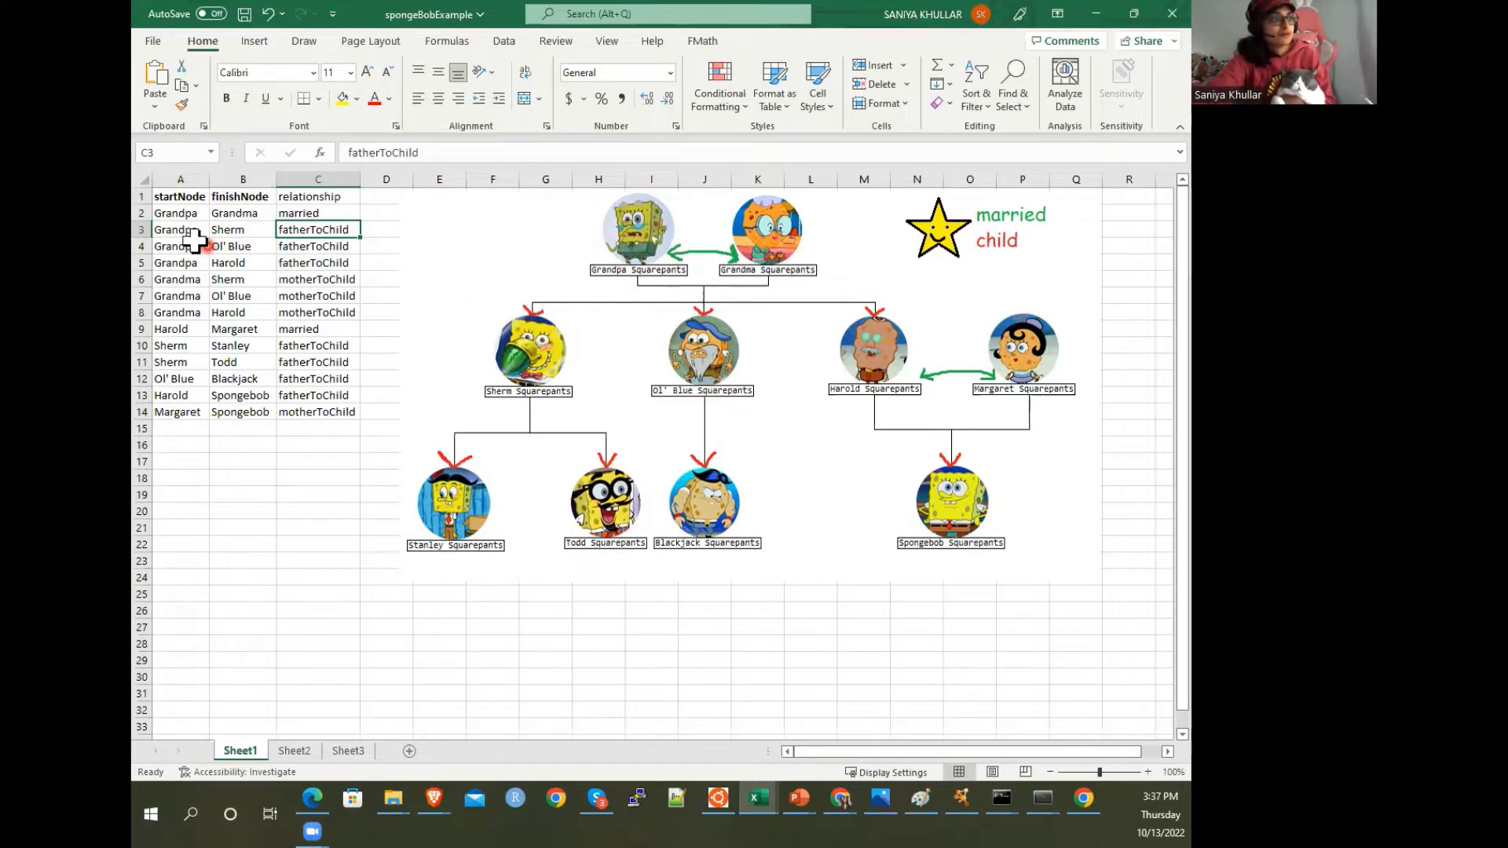
click(145, 237)
click(145, 246)
click(145, 267)
click(145, 264)
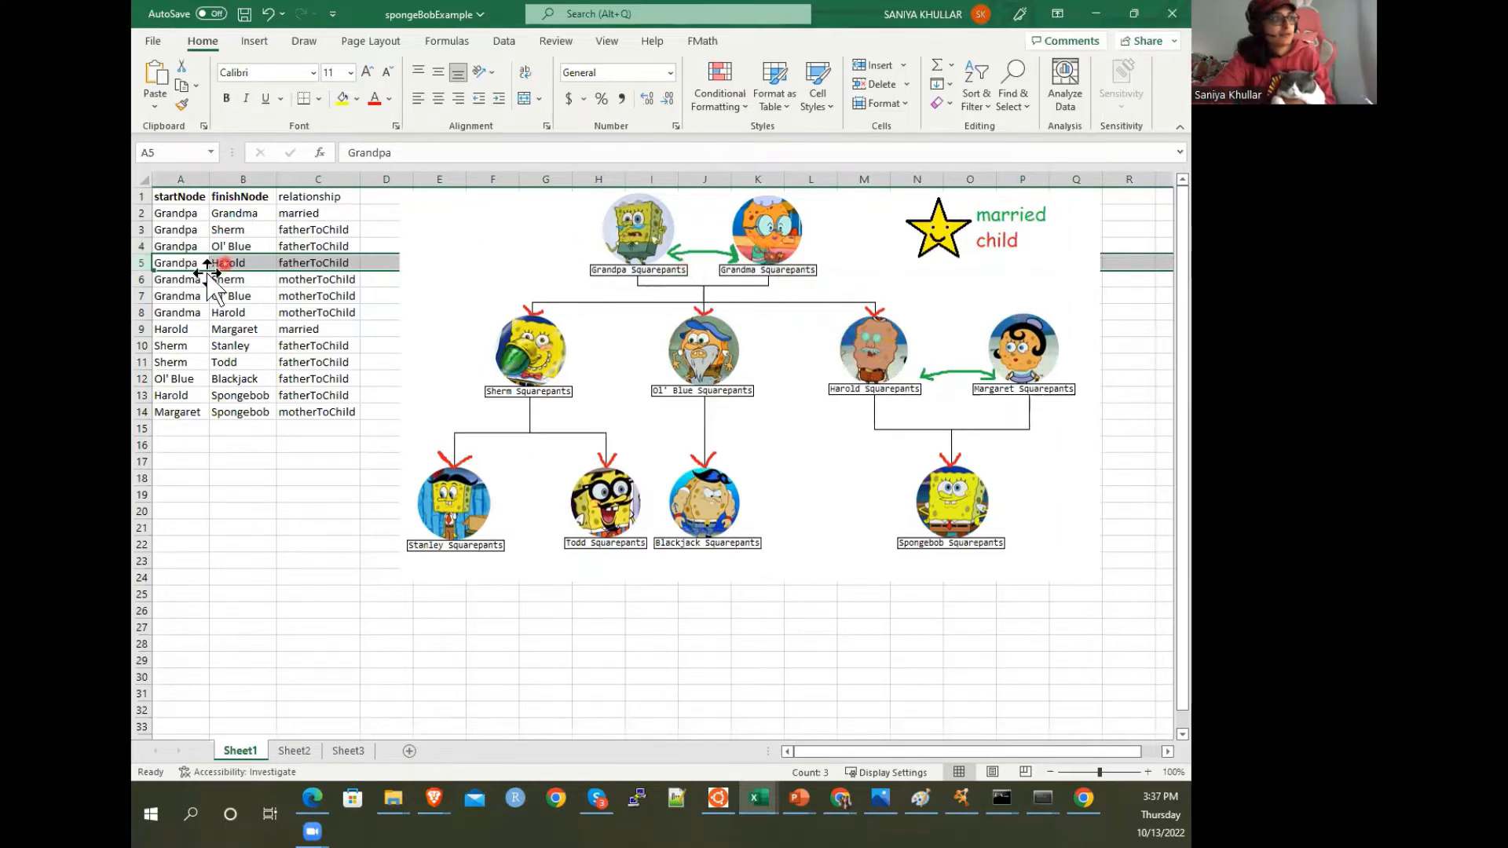
click(153, 281)
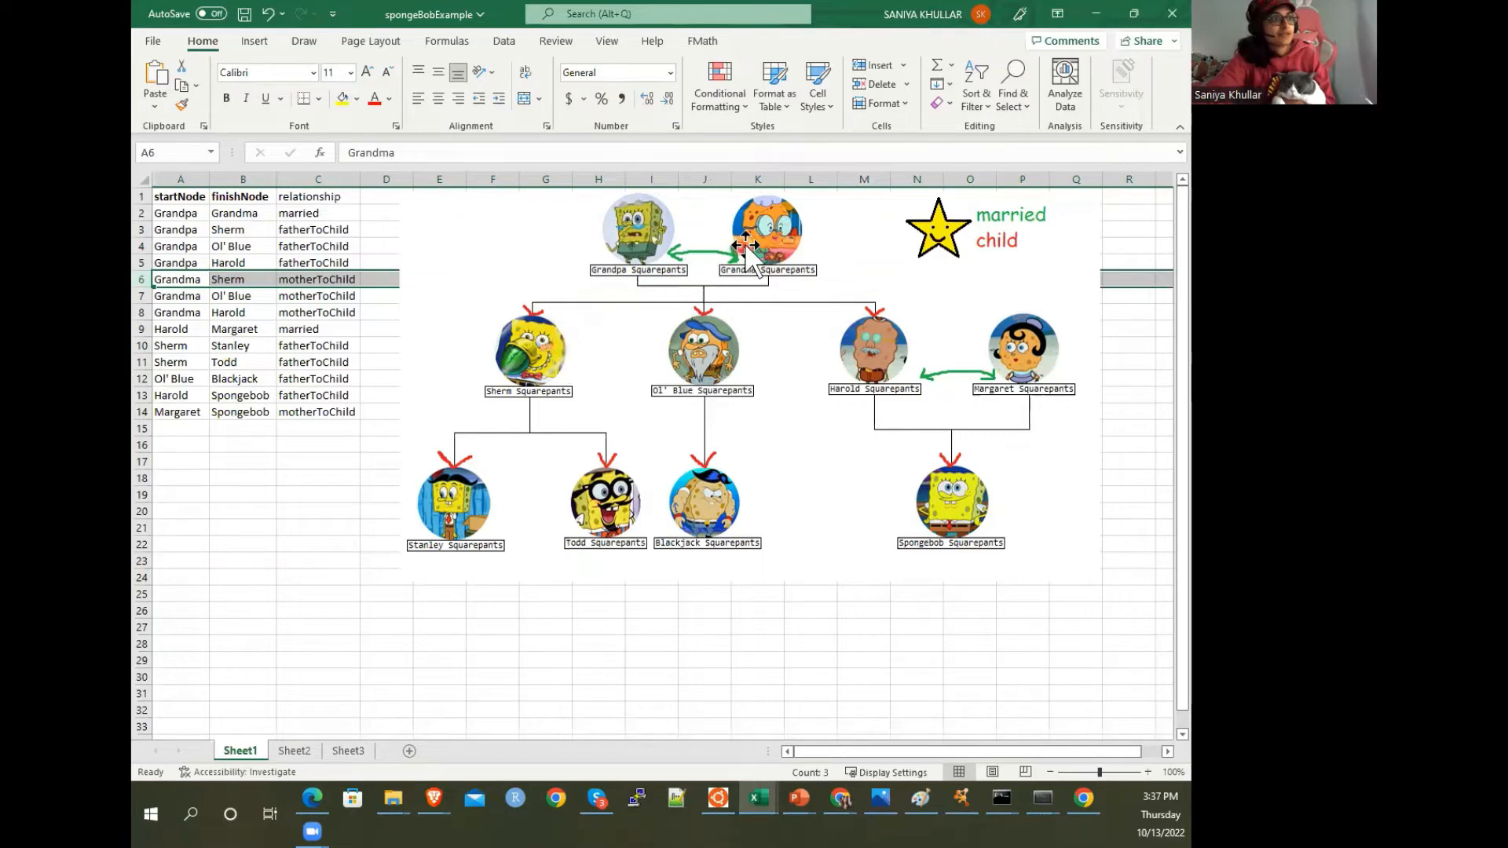
click(155, 296)
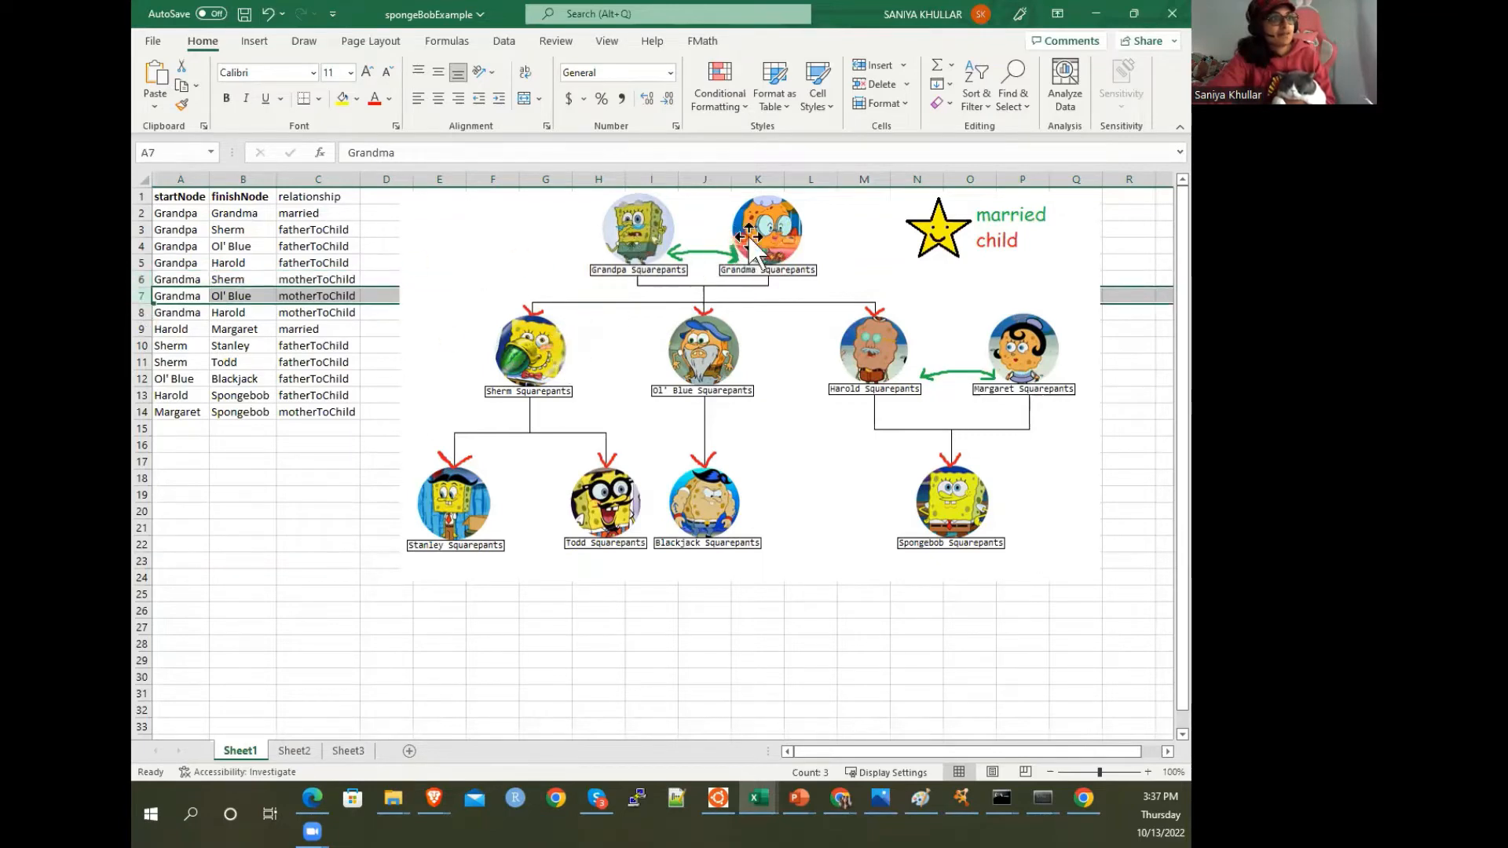
click(155, 313)
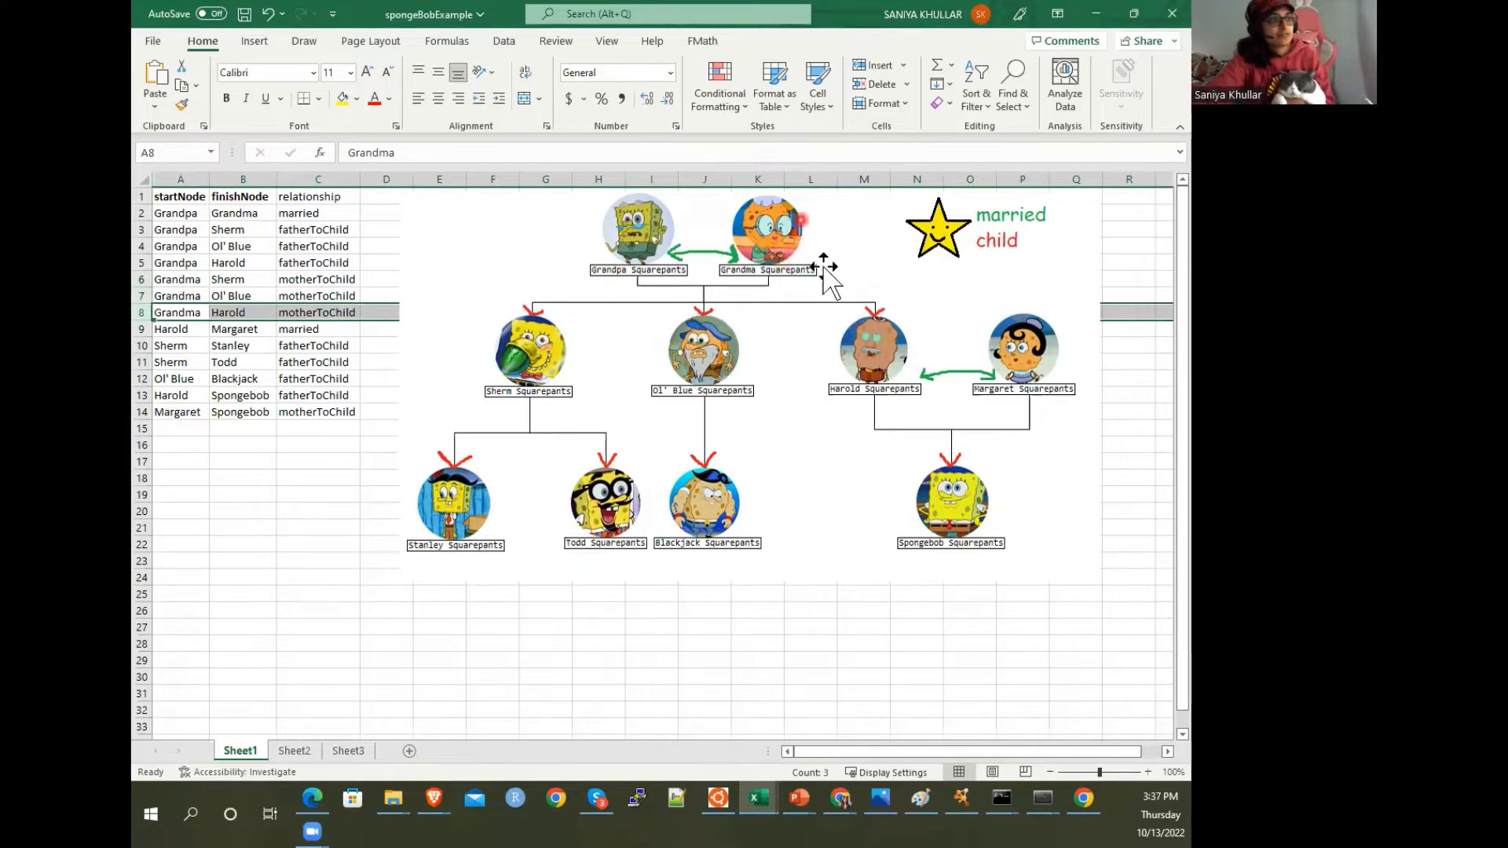
Examine rows 9 to 14, from the Harold and Margaret marriage to Spongebob's parents, against the family tree picture
click(155, 329)
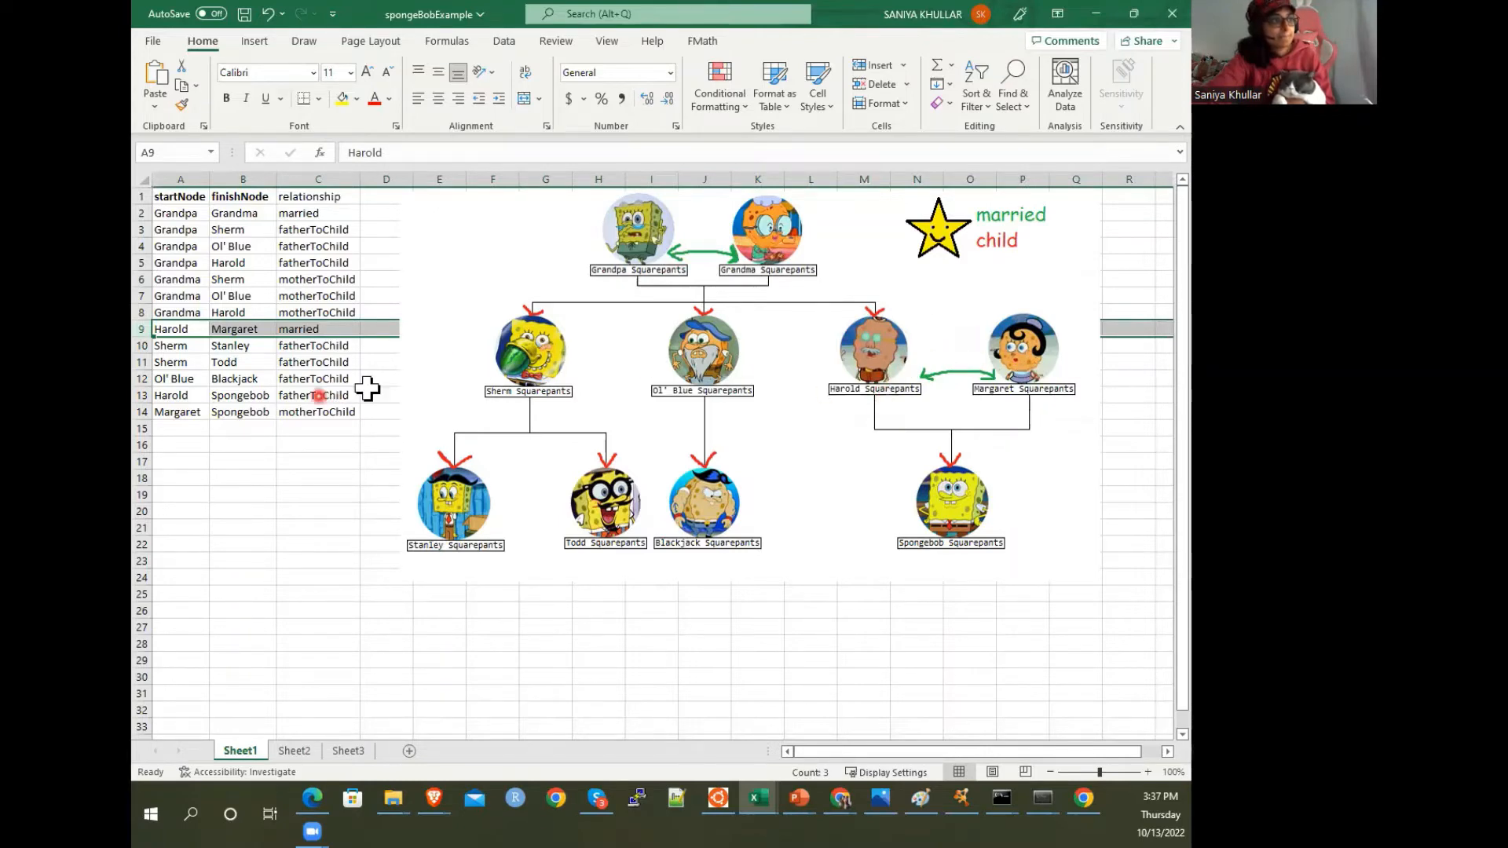
click(155, 345)
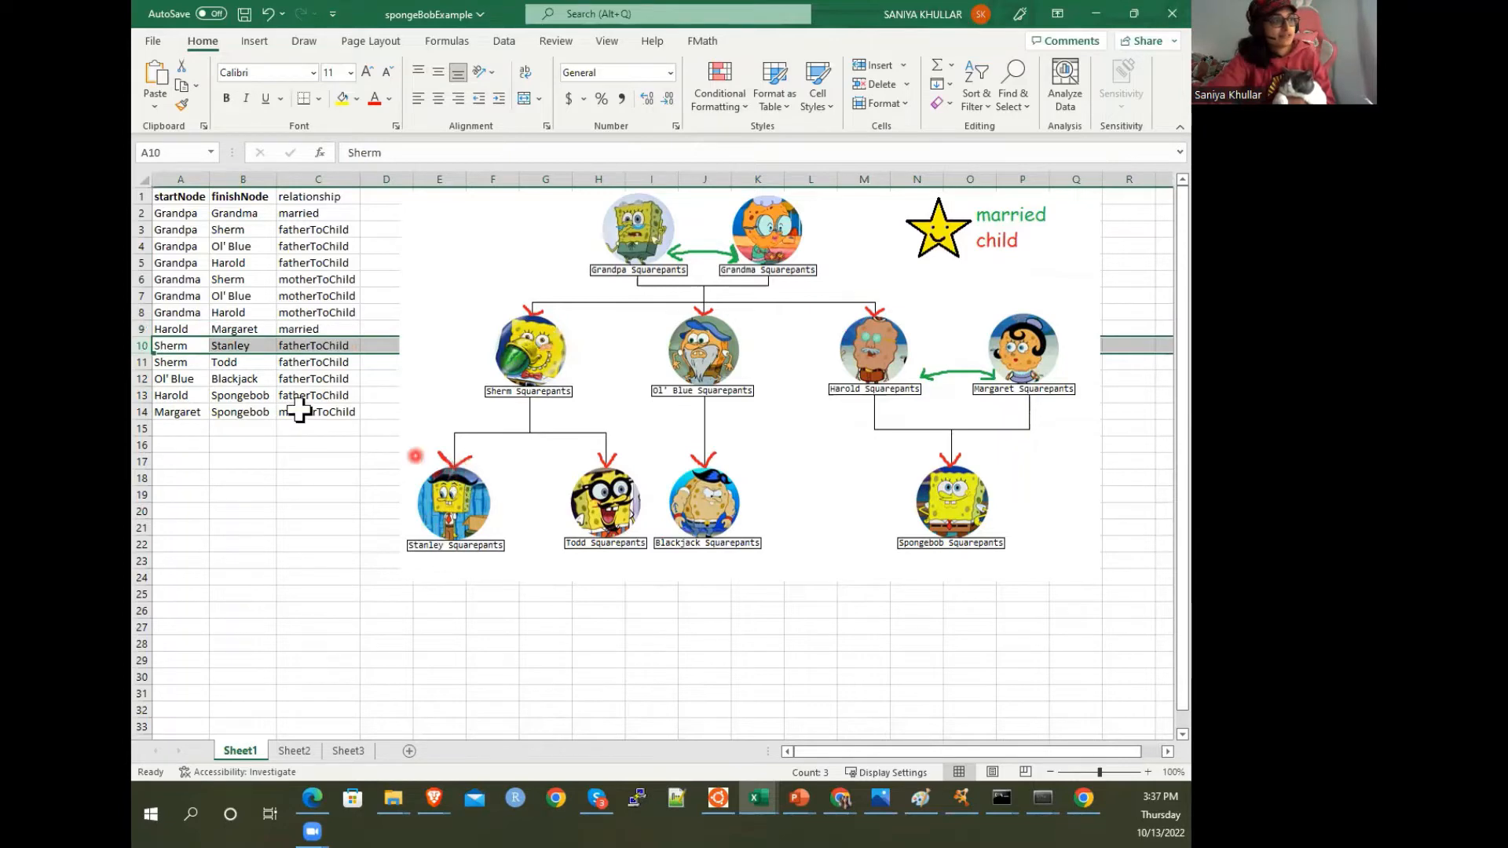
click(165, 361)
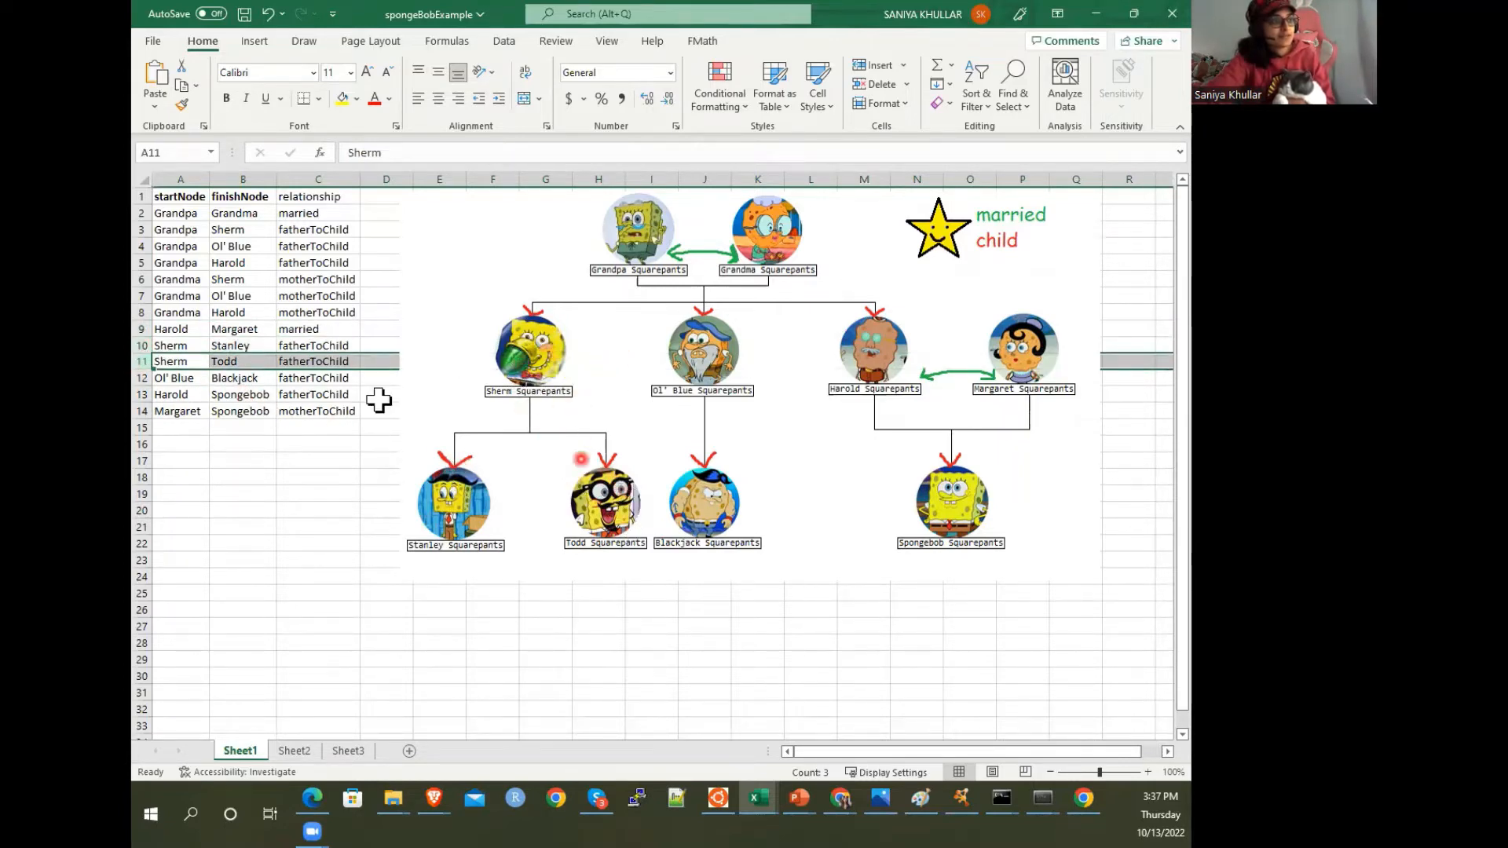
click(143, 378)
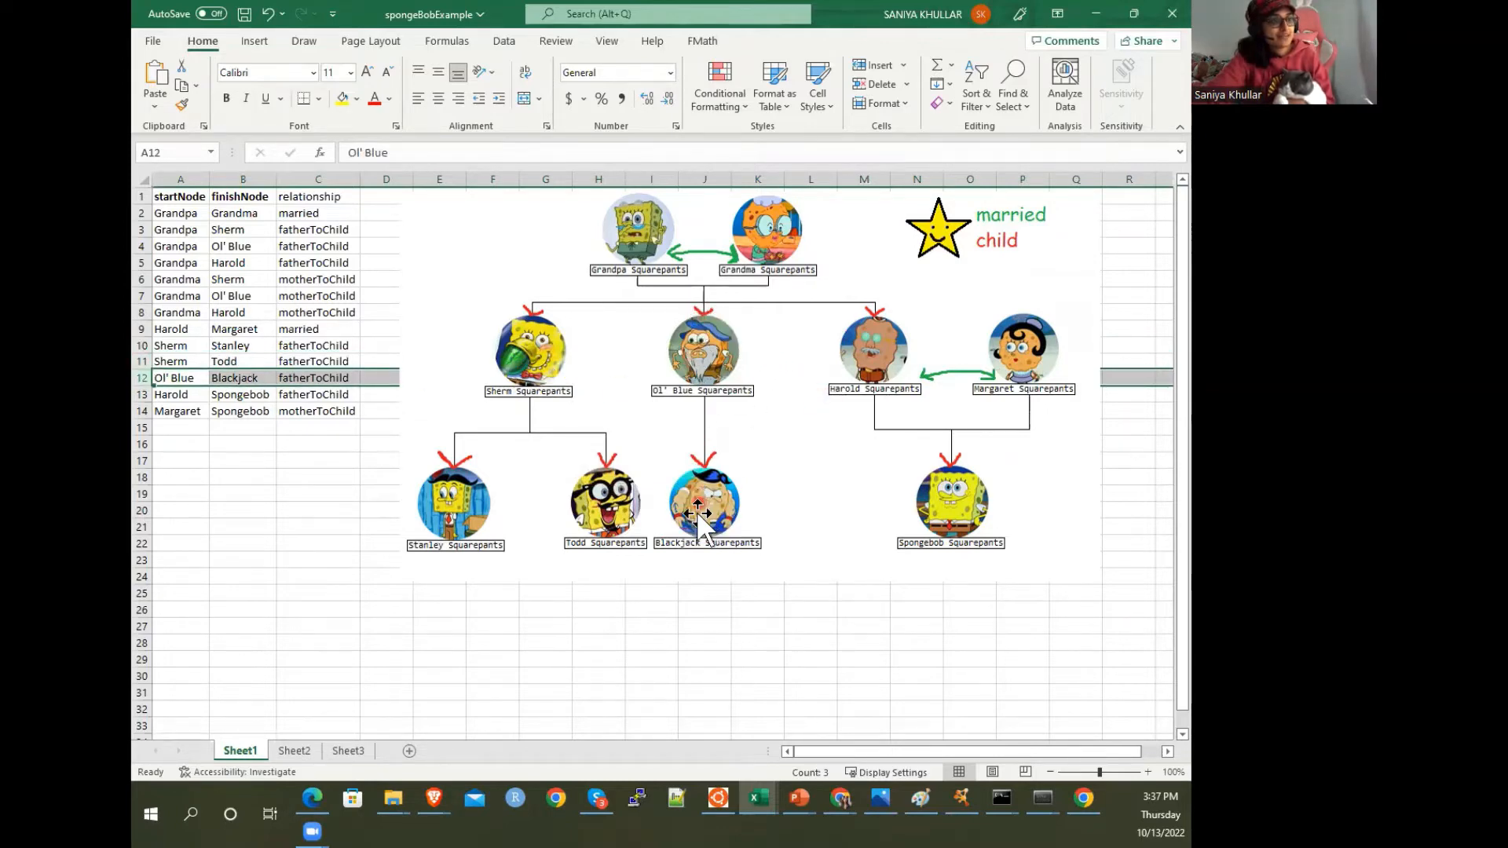
click(143, 394)
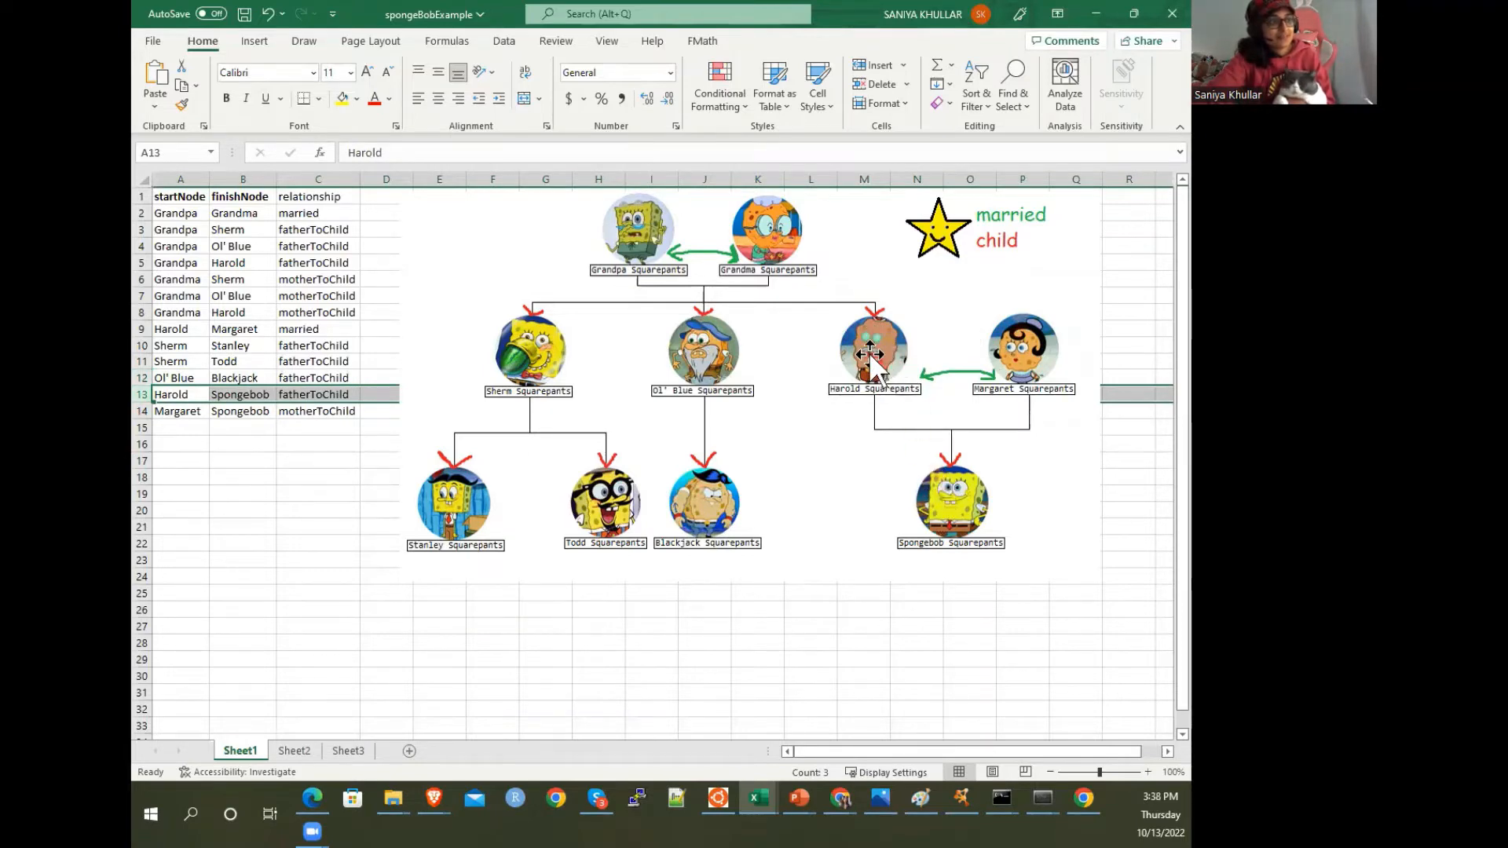
click(142, 411)
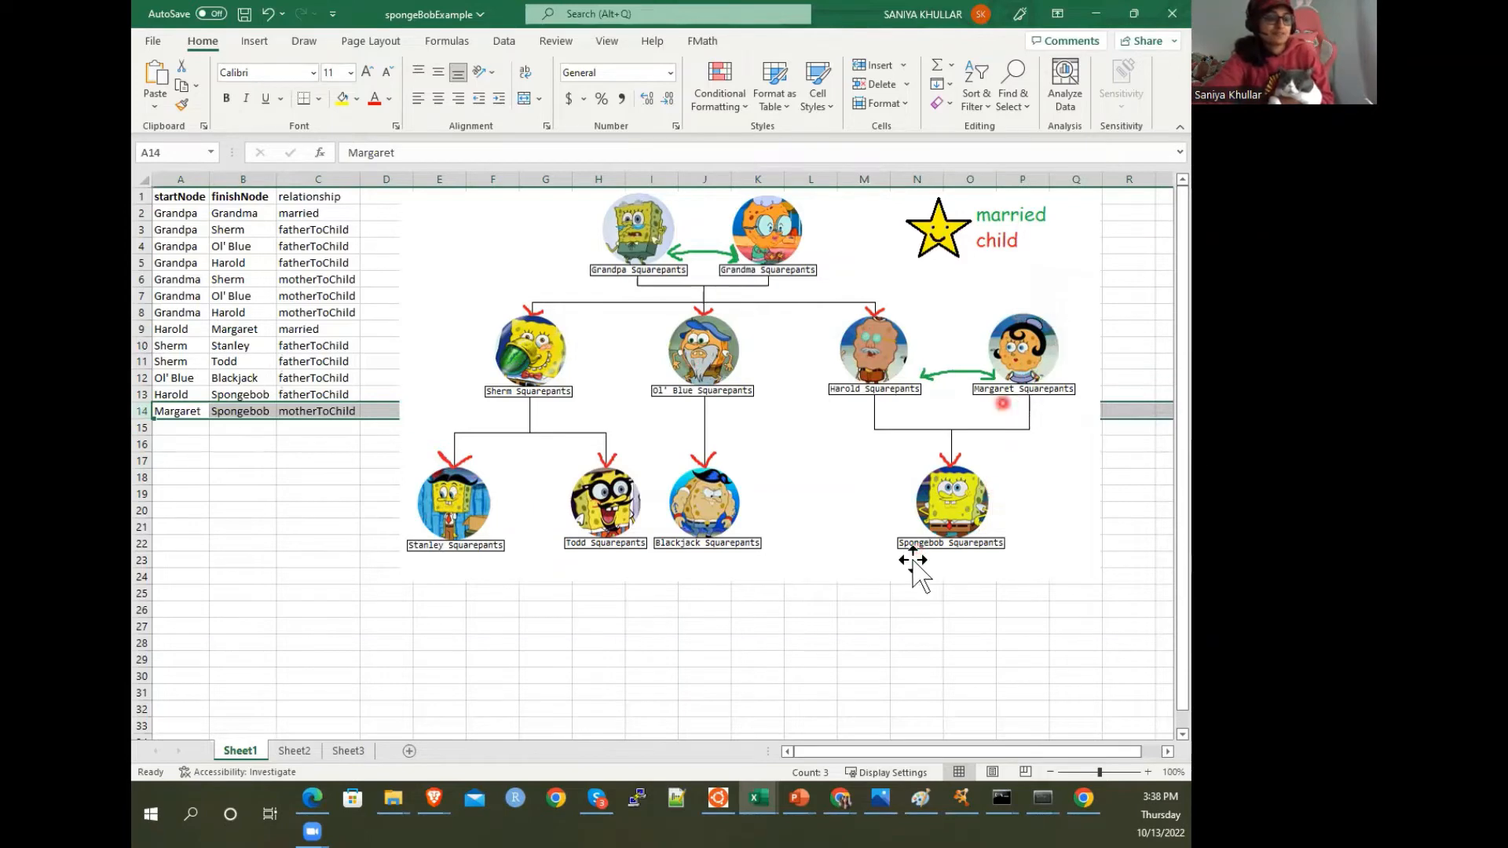
Make the relationship heading in cell C1 bold
click(286, 198)
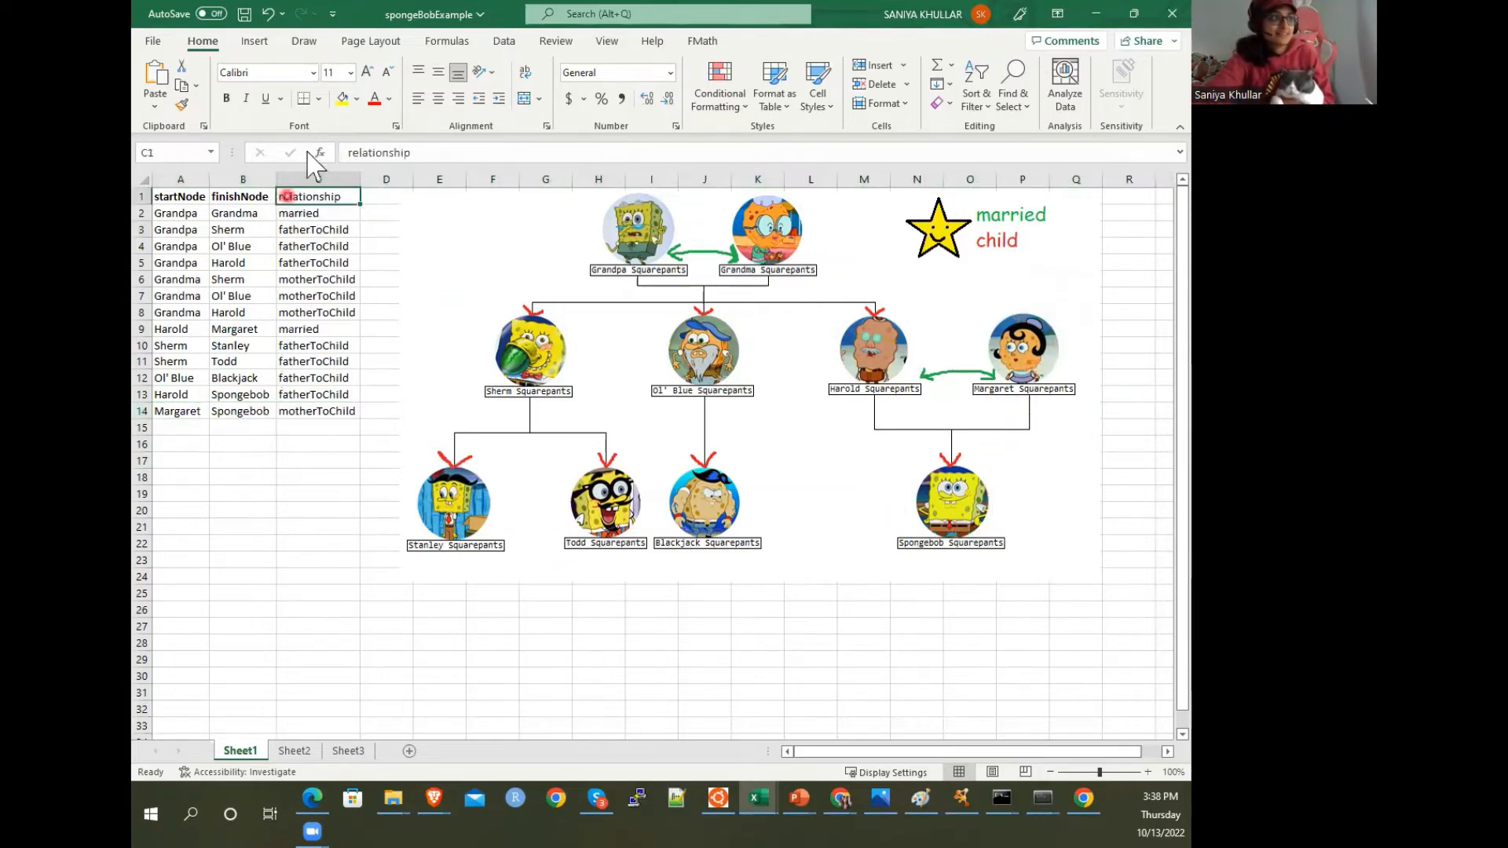
click(213, 281)
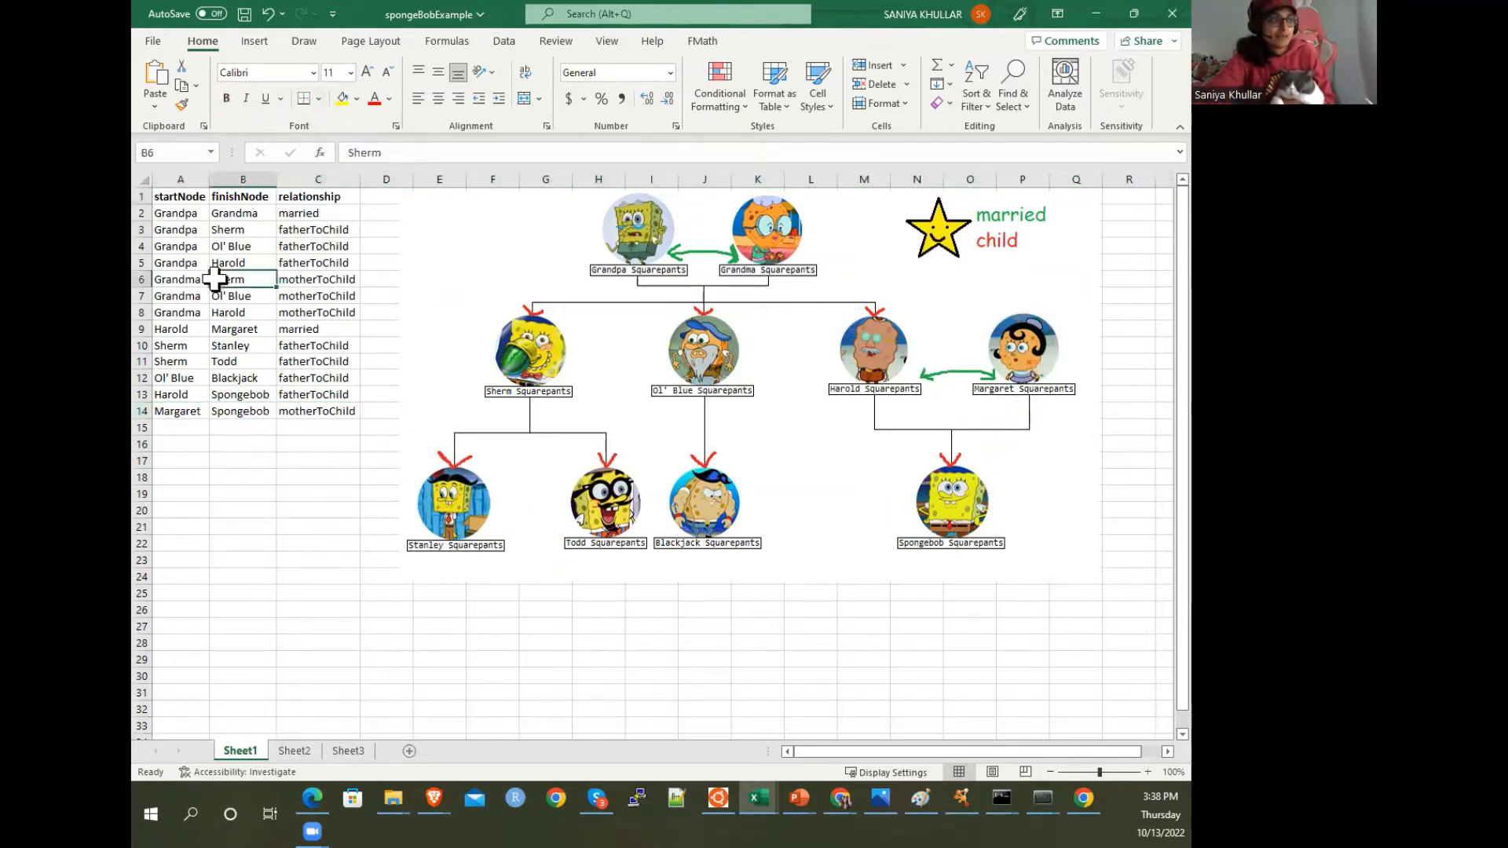
Examine the startNode and finishNode columns and how their entries relate to the relationship column
click(179, 195)
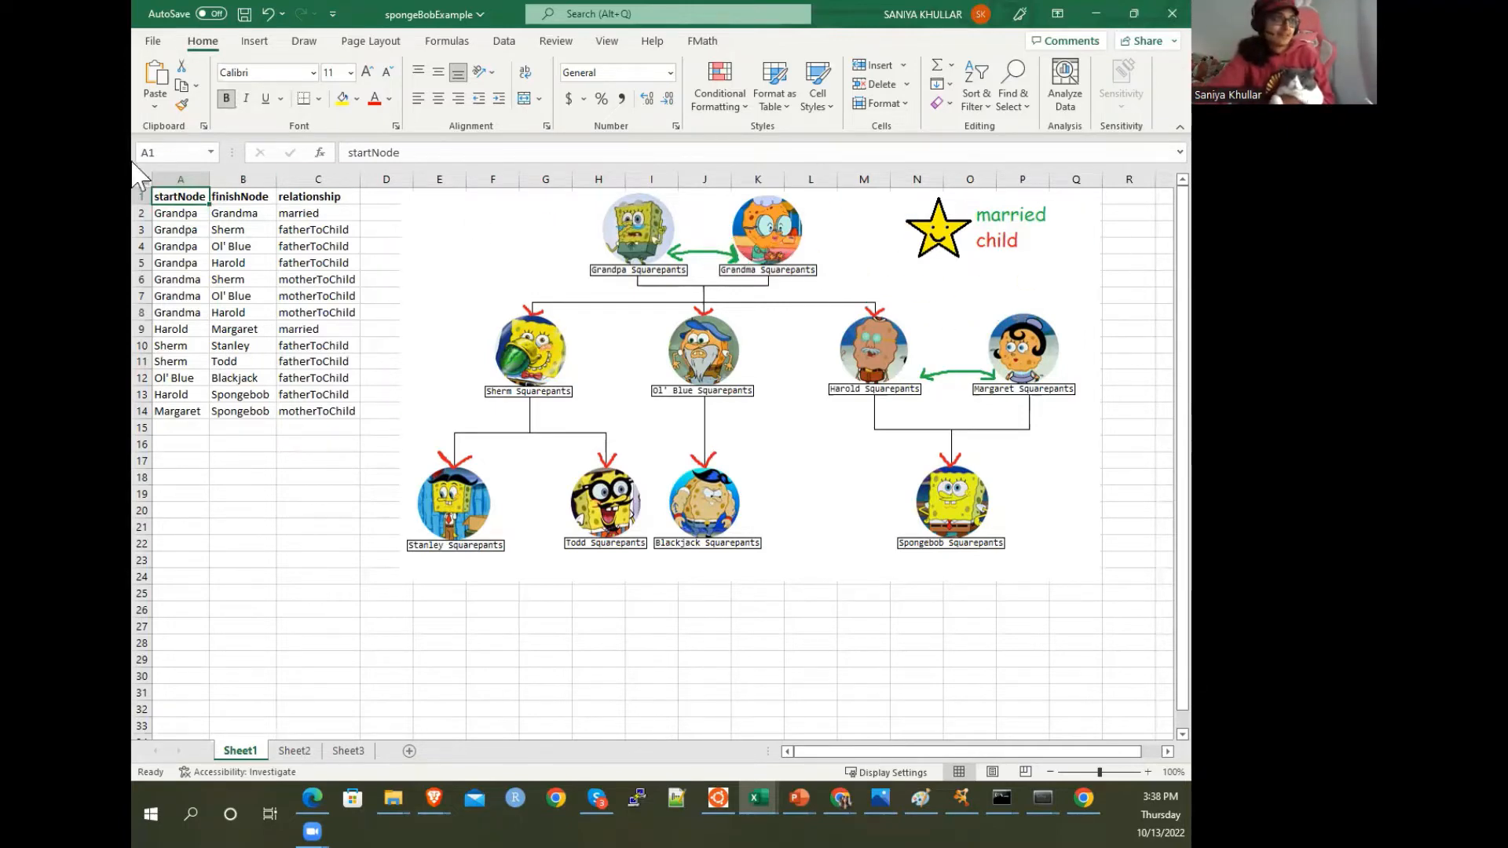
click(193, 177)
click(239, 177)
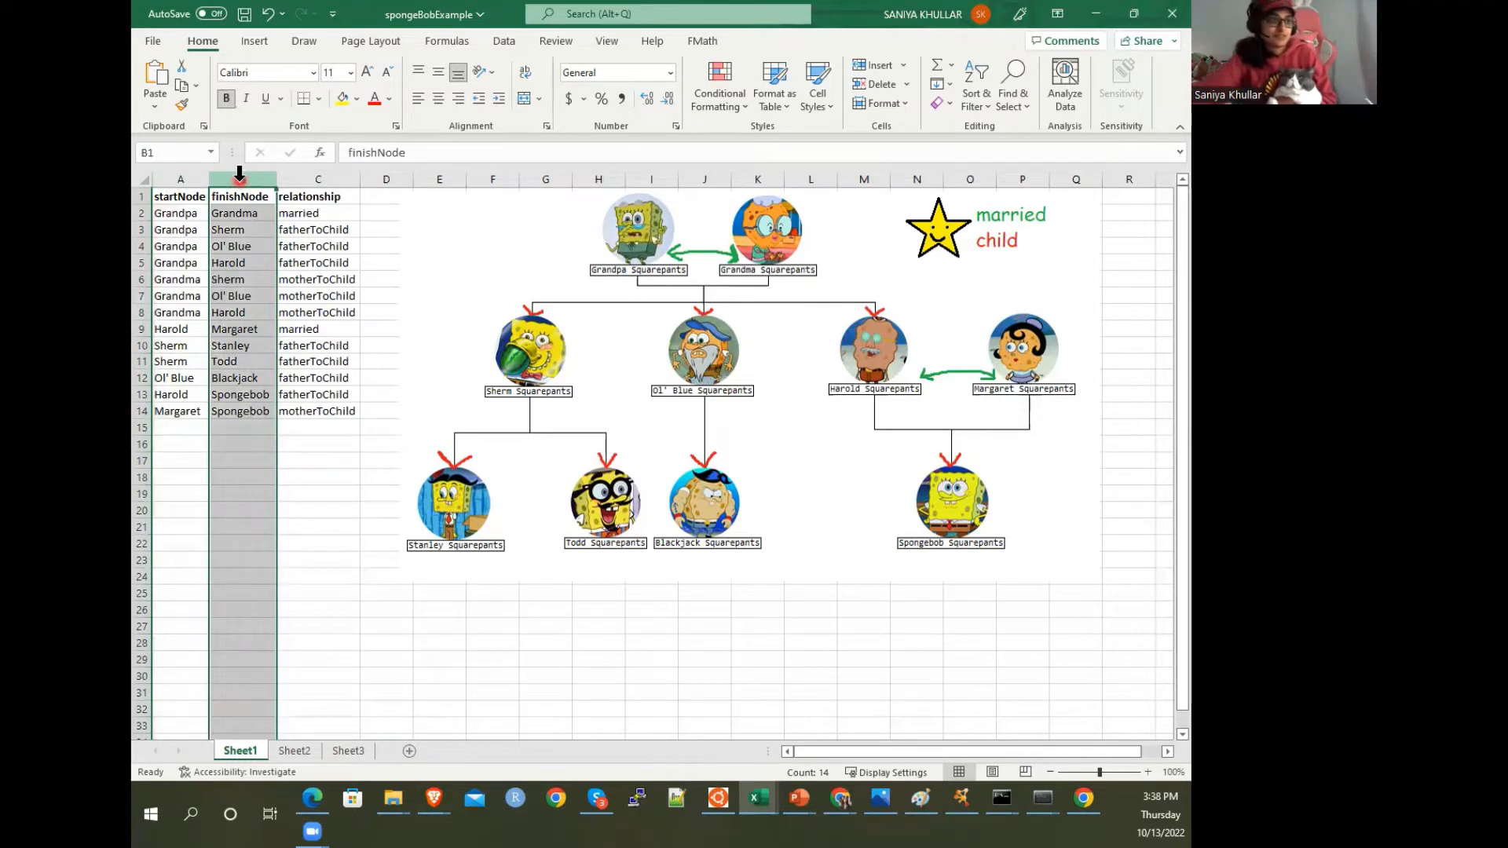
click(182, 212)
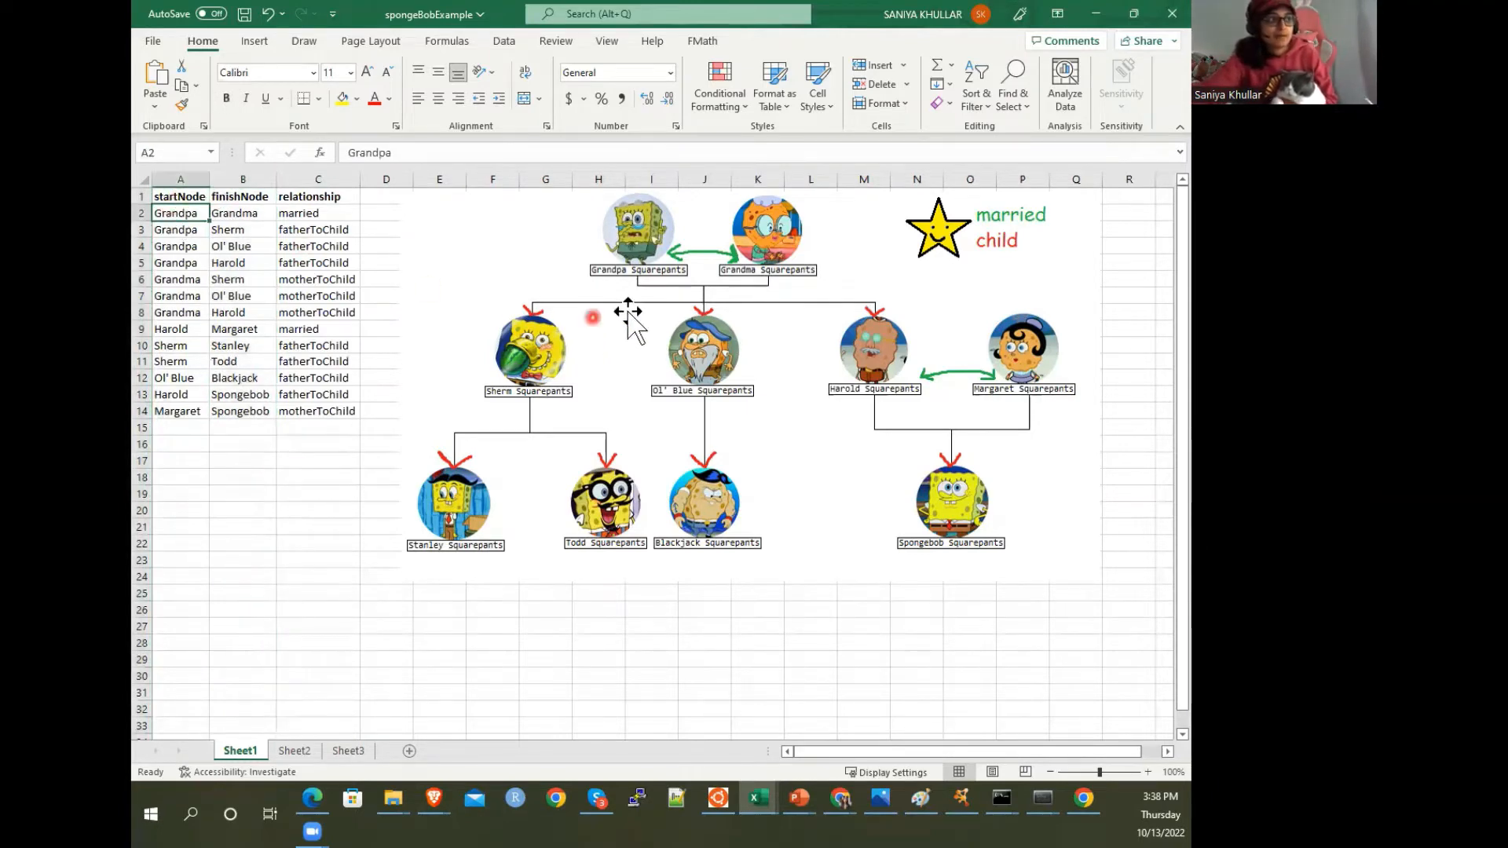
click(350, 230)
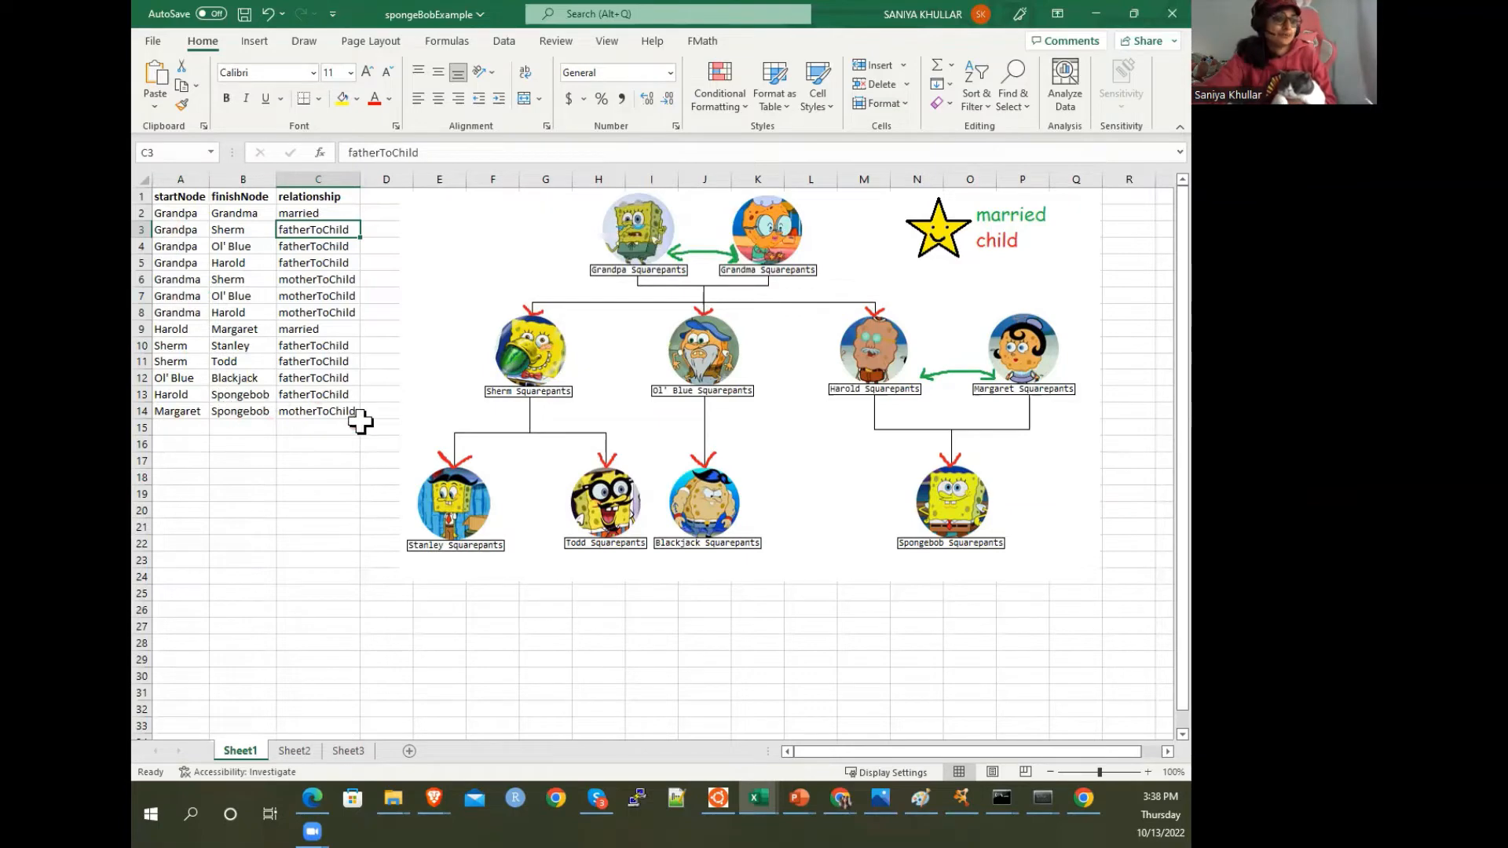
click(185, 180)
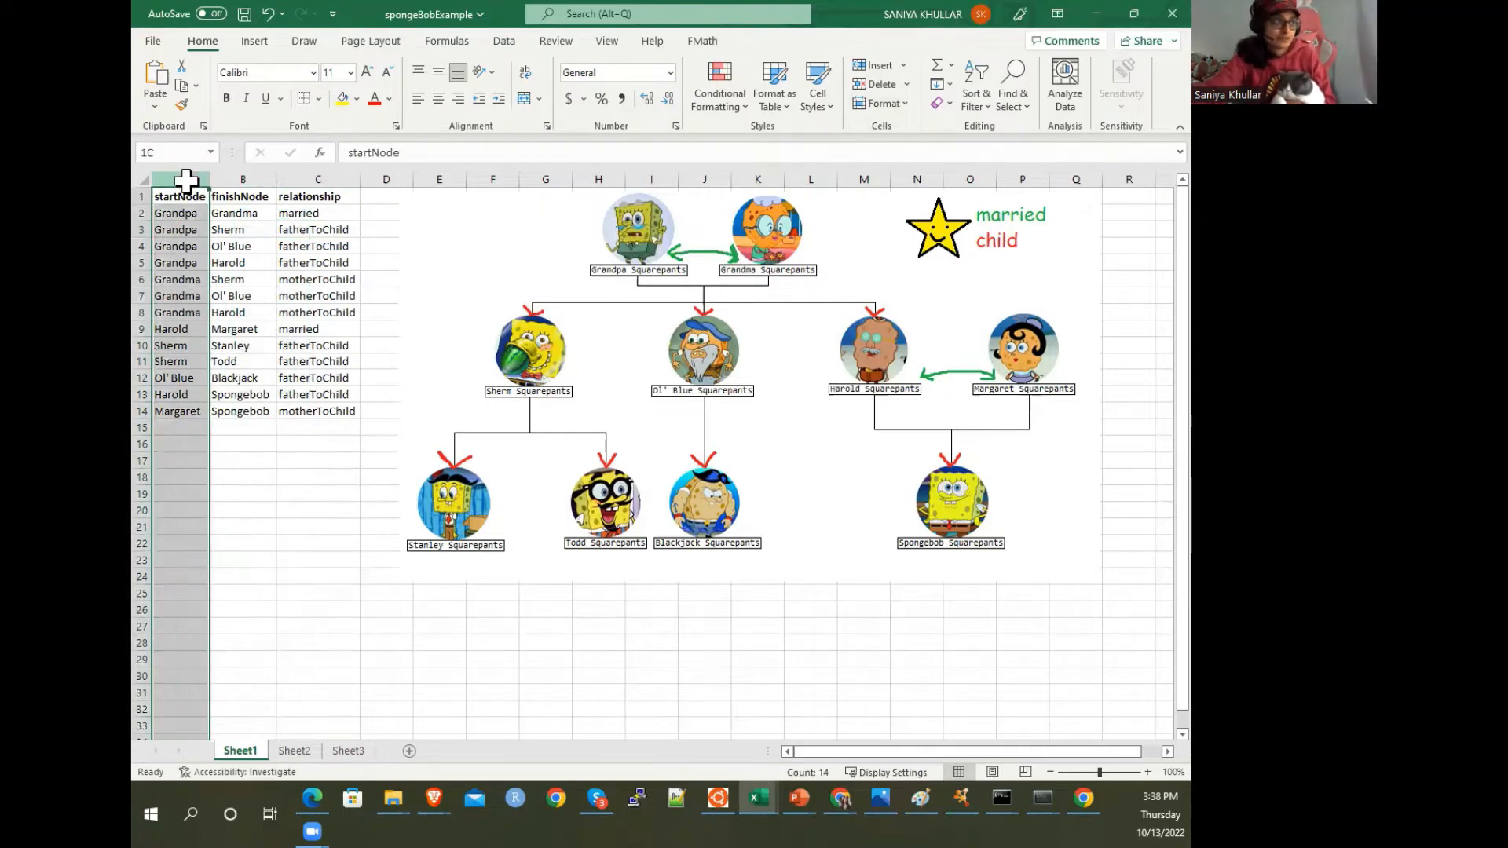
click(235, 179)
click(174, 180)
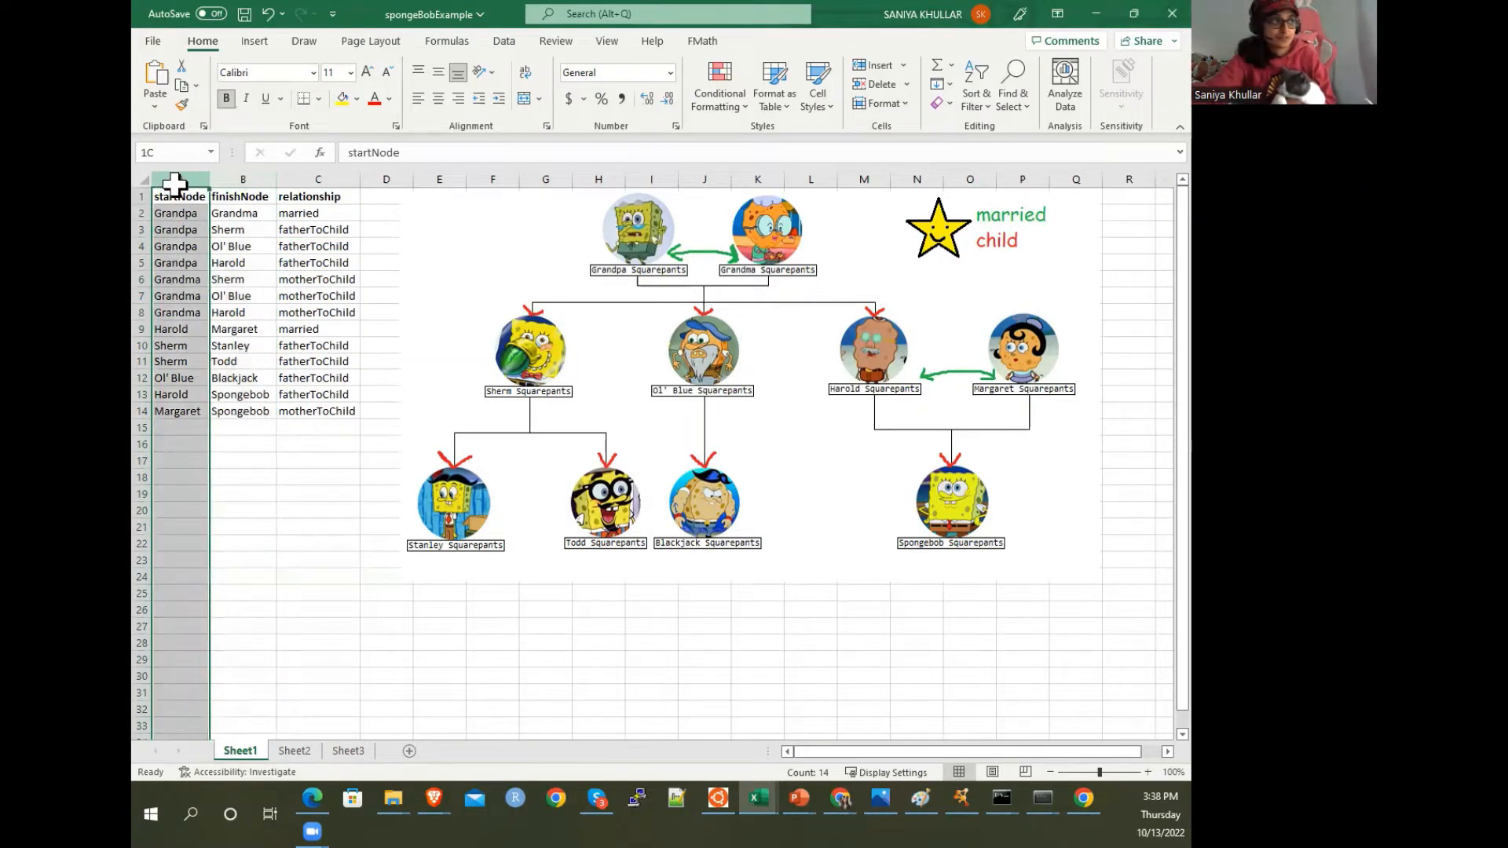
Enter the labels source in cell A19 and target in cell B19
click(166, 490)
double_click(165, 488)
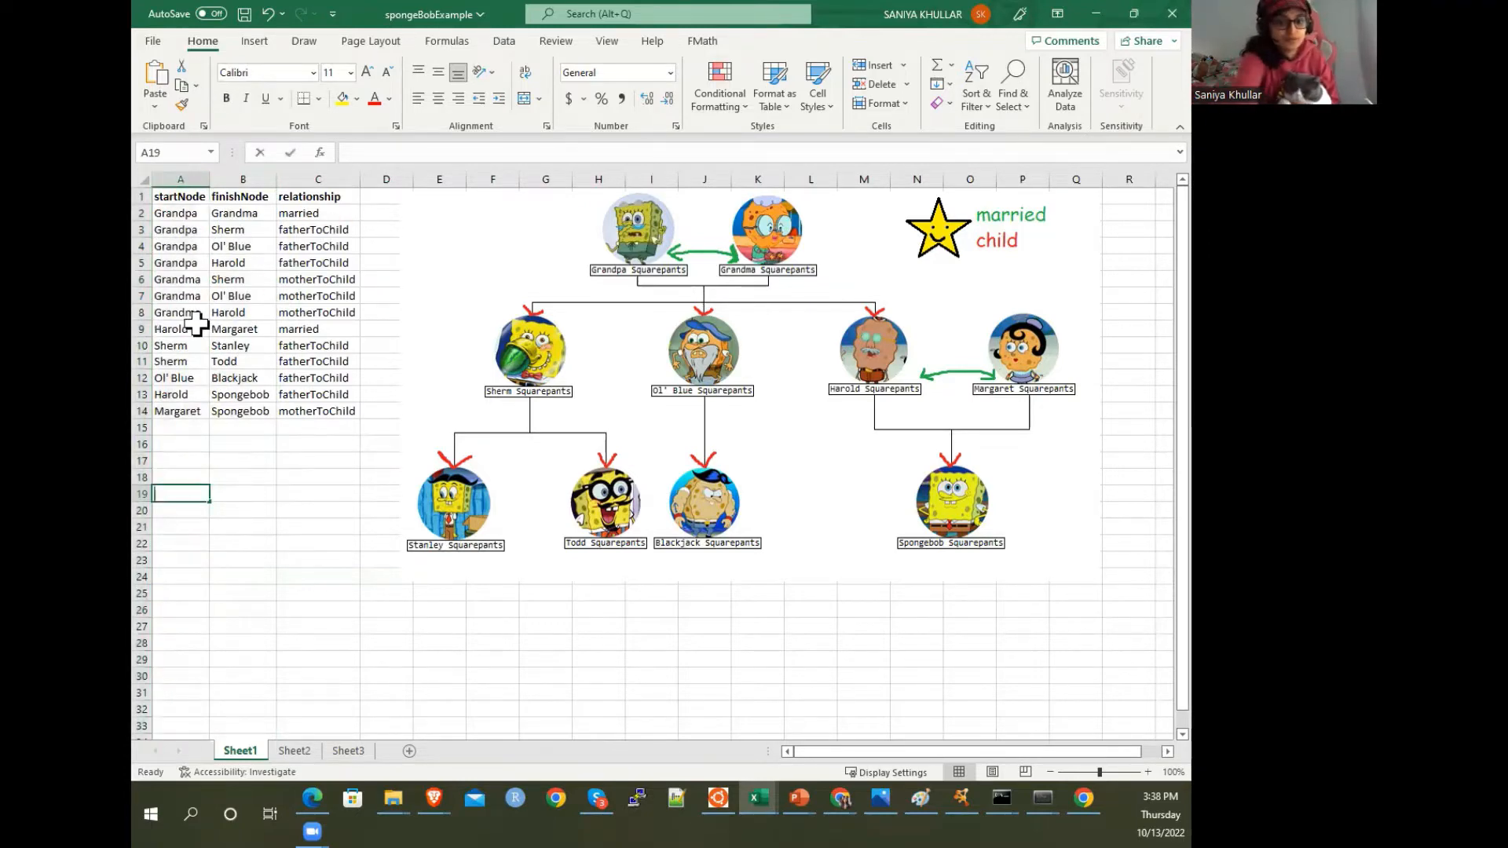
text(source)
key(Tab)
text(t)
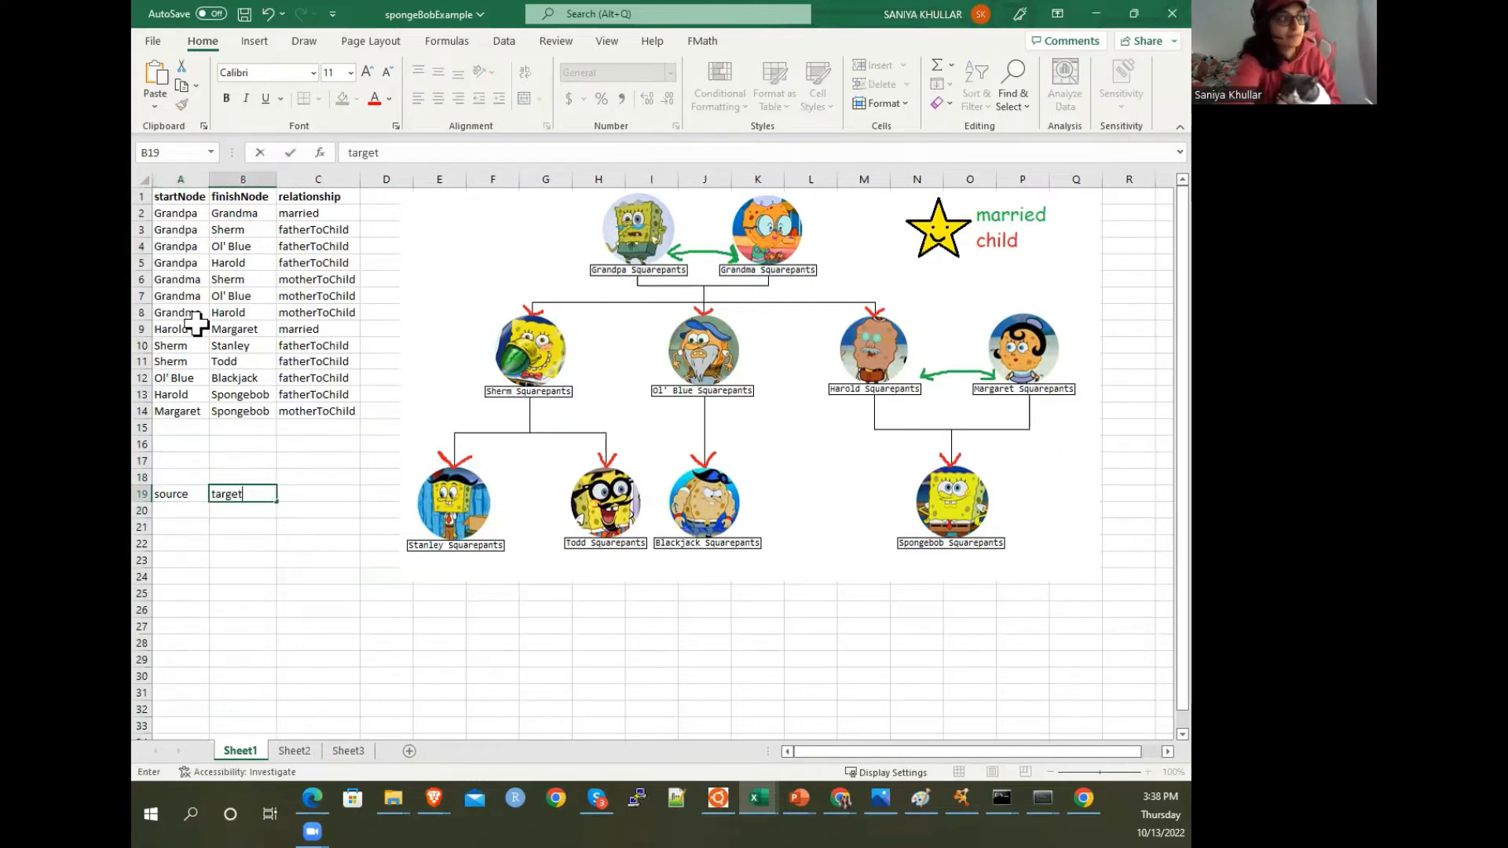
click(295, 594)
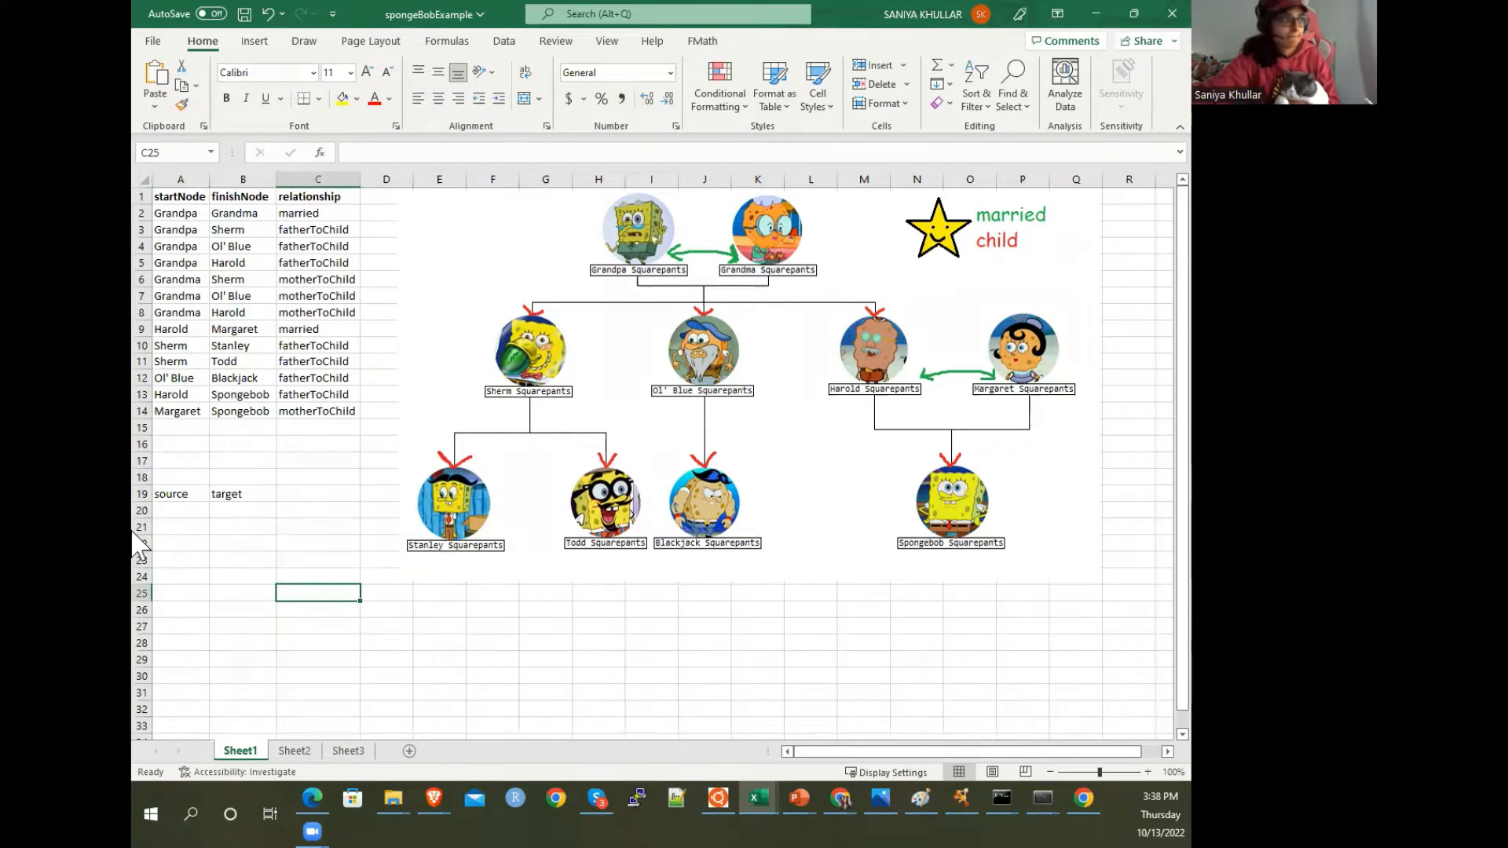
Clear the contents of rows 18 to 20, including the source and target labels
drag(193, 495, 205, 494)
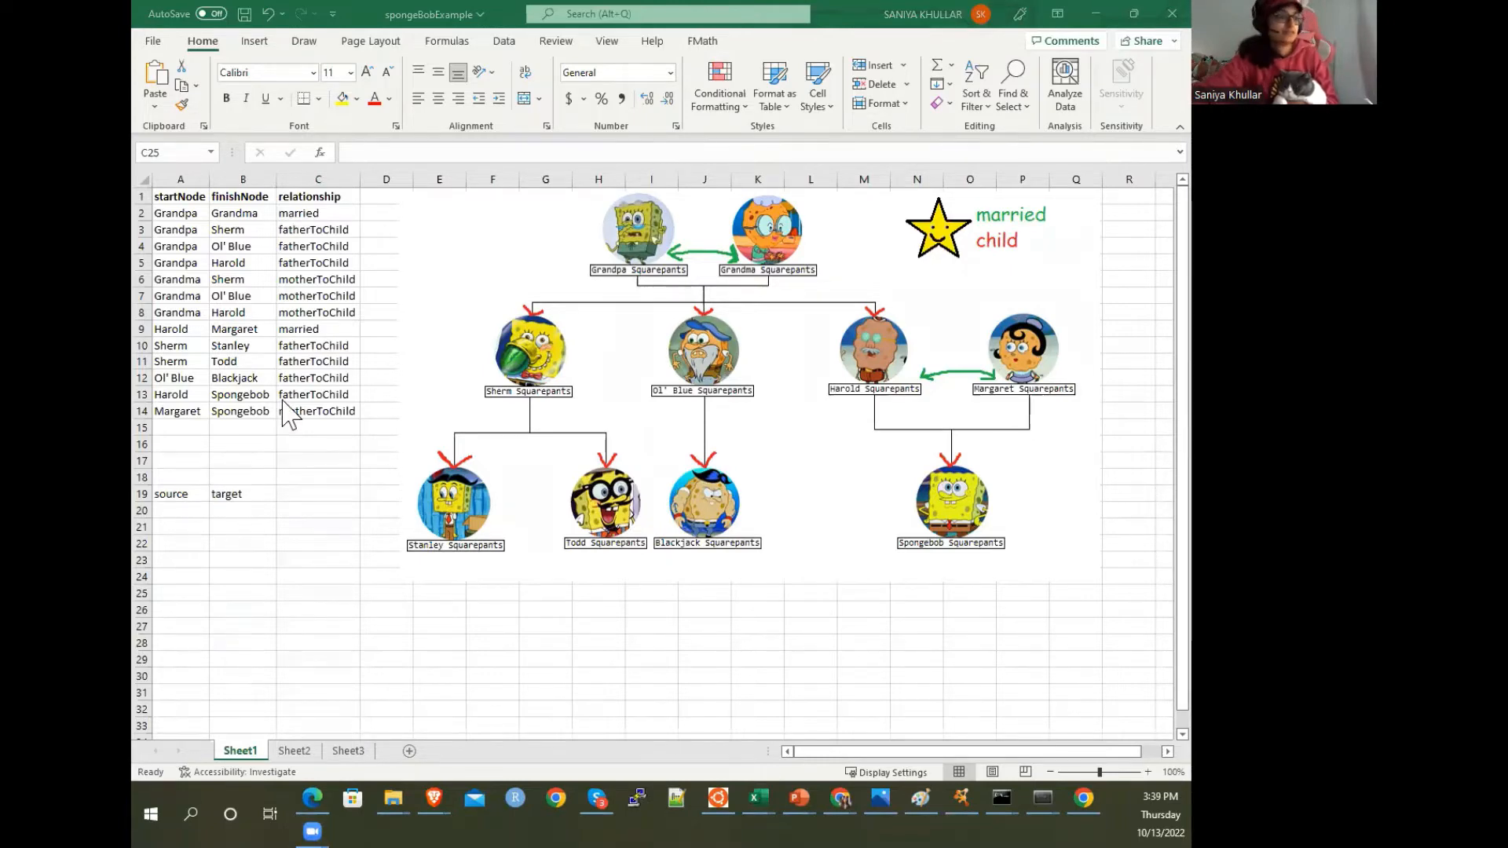
click(236, 511)
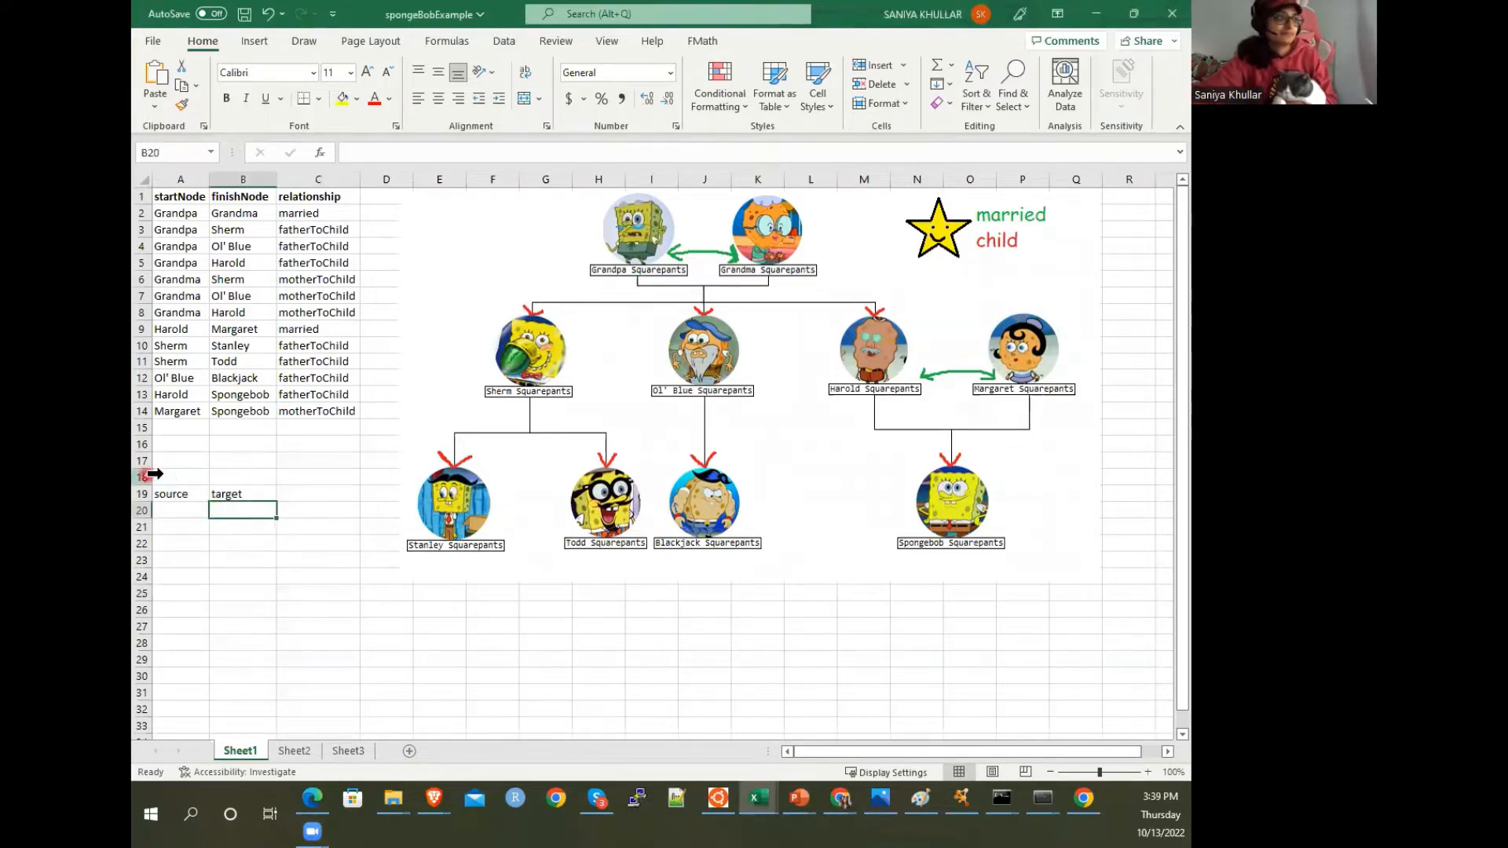
drag(155, 473, 154, 511)
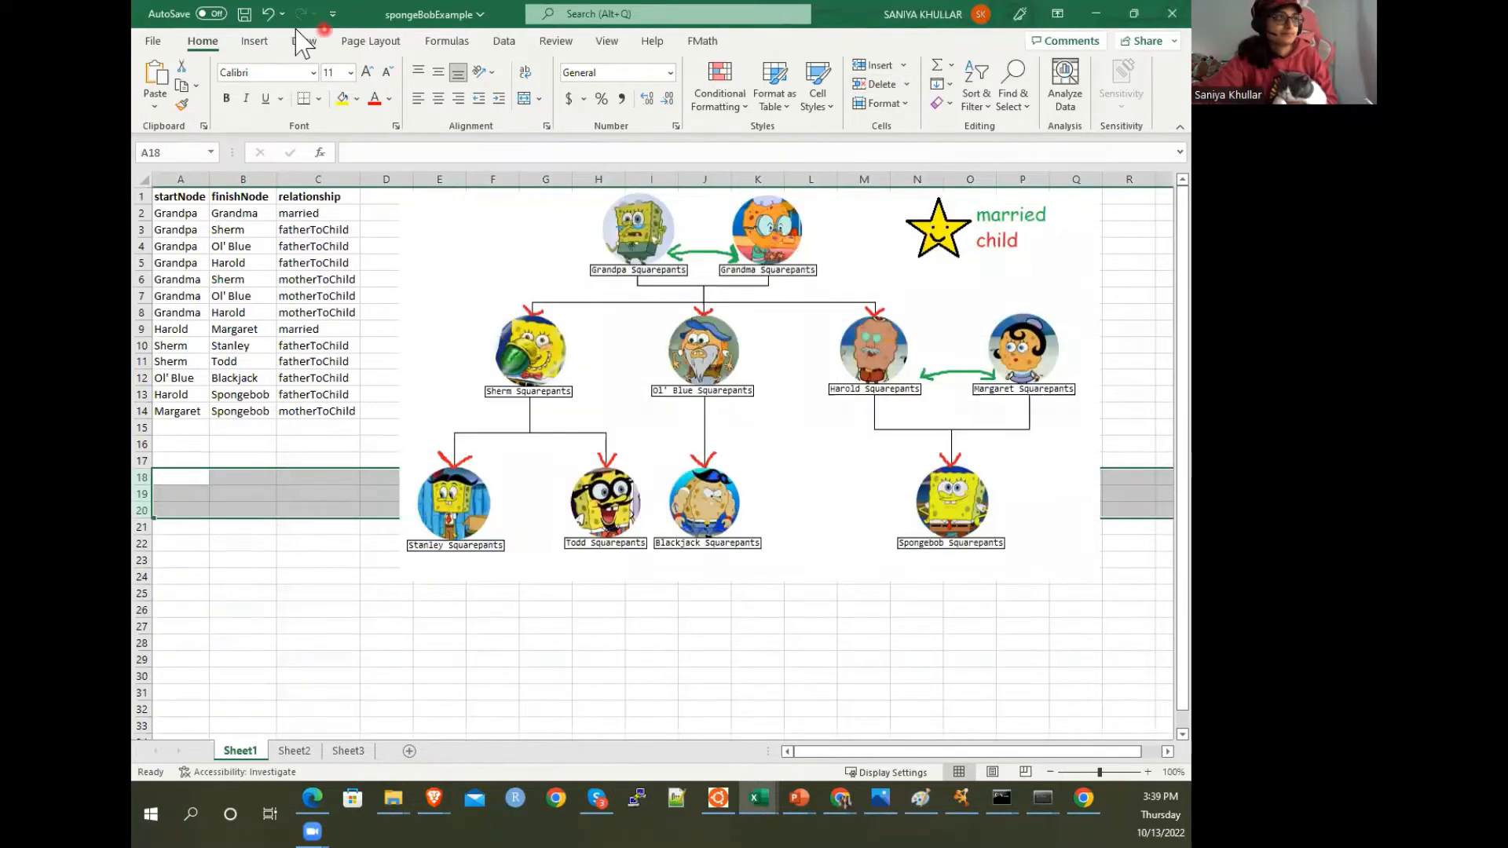
Save the spongeBobExample workbook
click(245, 14)
click(354, 424)
click(810, 641)
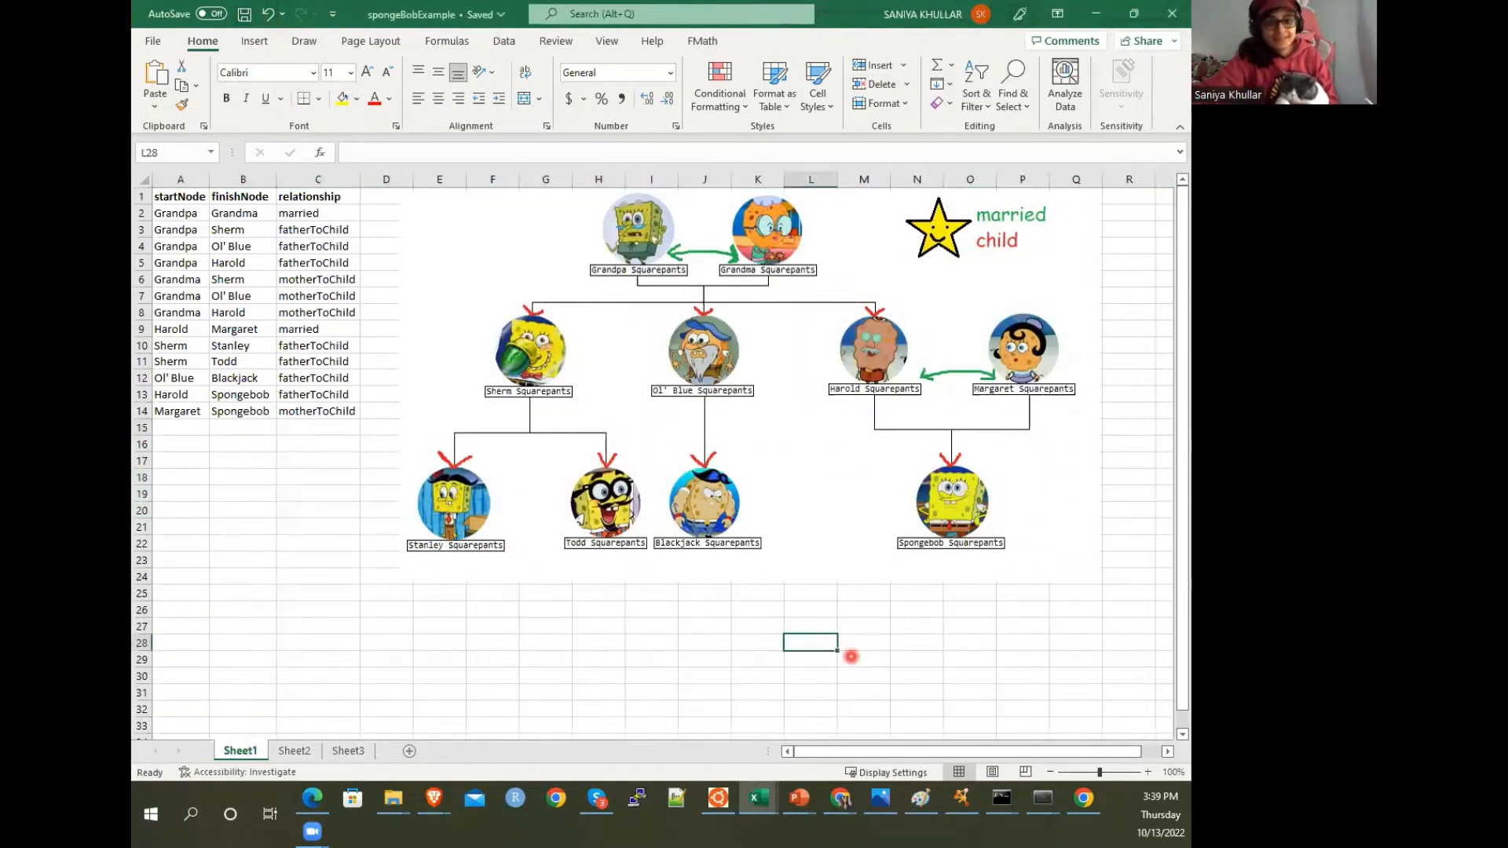
Switch to the cytoscapeGraphEdgeList workbook and fit the widths of columns A to C to their contents
key(alt+Tab)
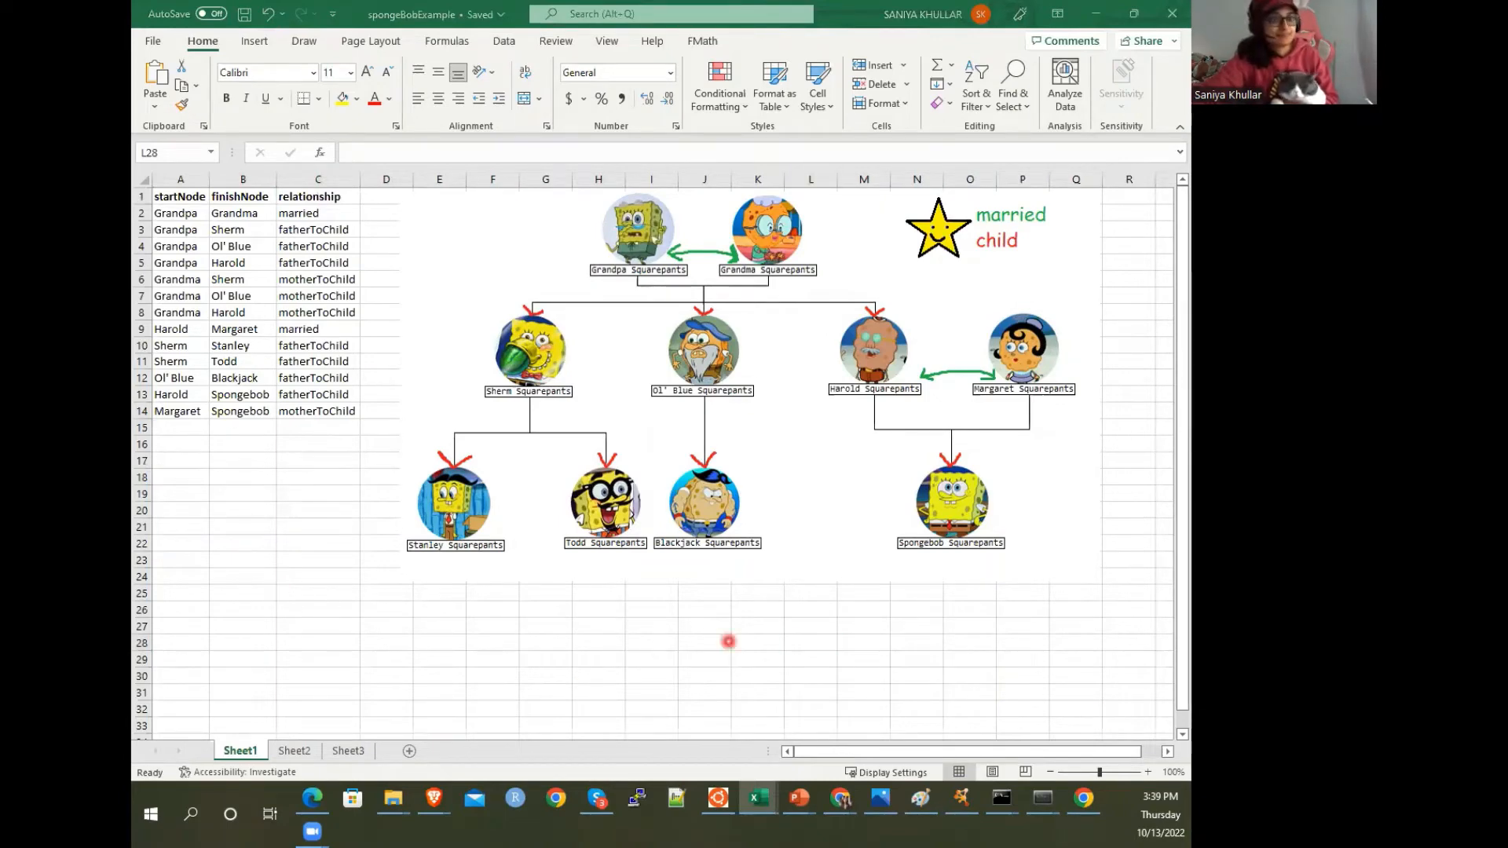
drag(505, 4, 504, 22)
drag(208, 180, 210, 181)
double_click(267, 176)
double_click(326, 179)
Review the startNode, finishNode and relationship columns of the edge list
click(179, 179)
click(226, 172)
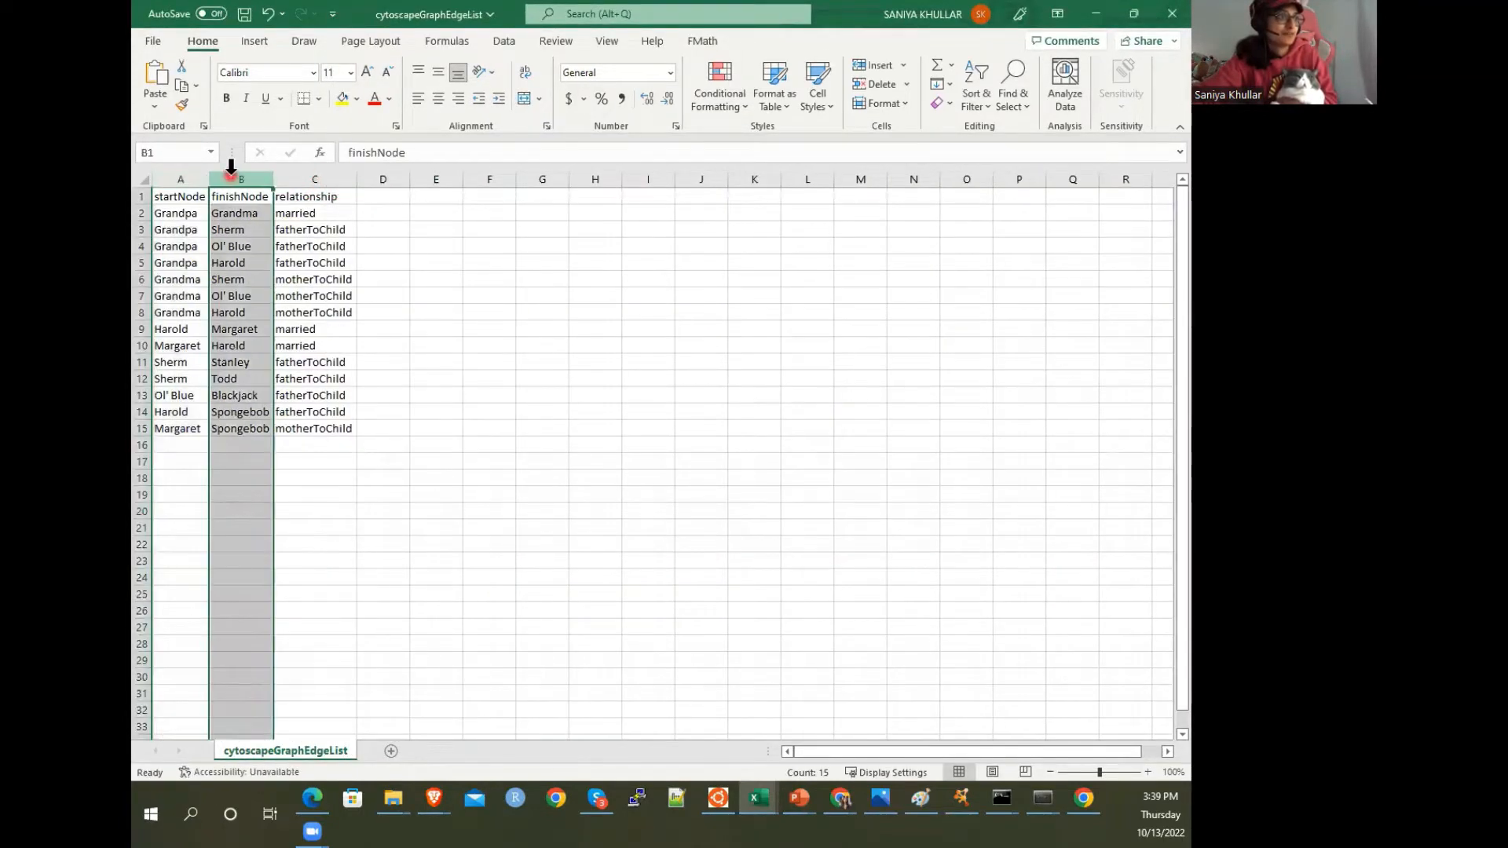
click(290, 173)
click(319, 409)
click(314, 442)
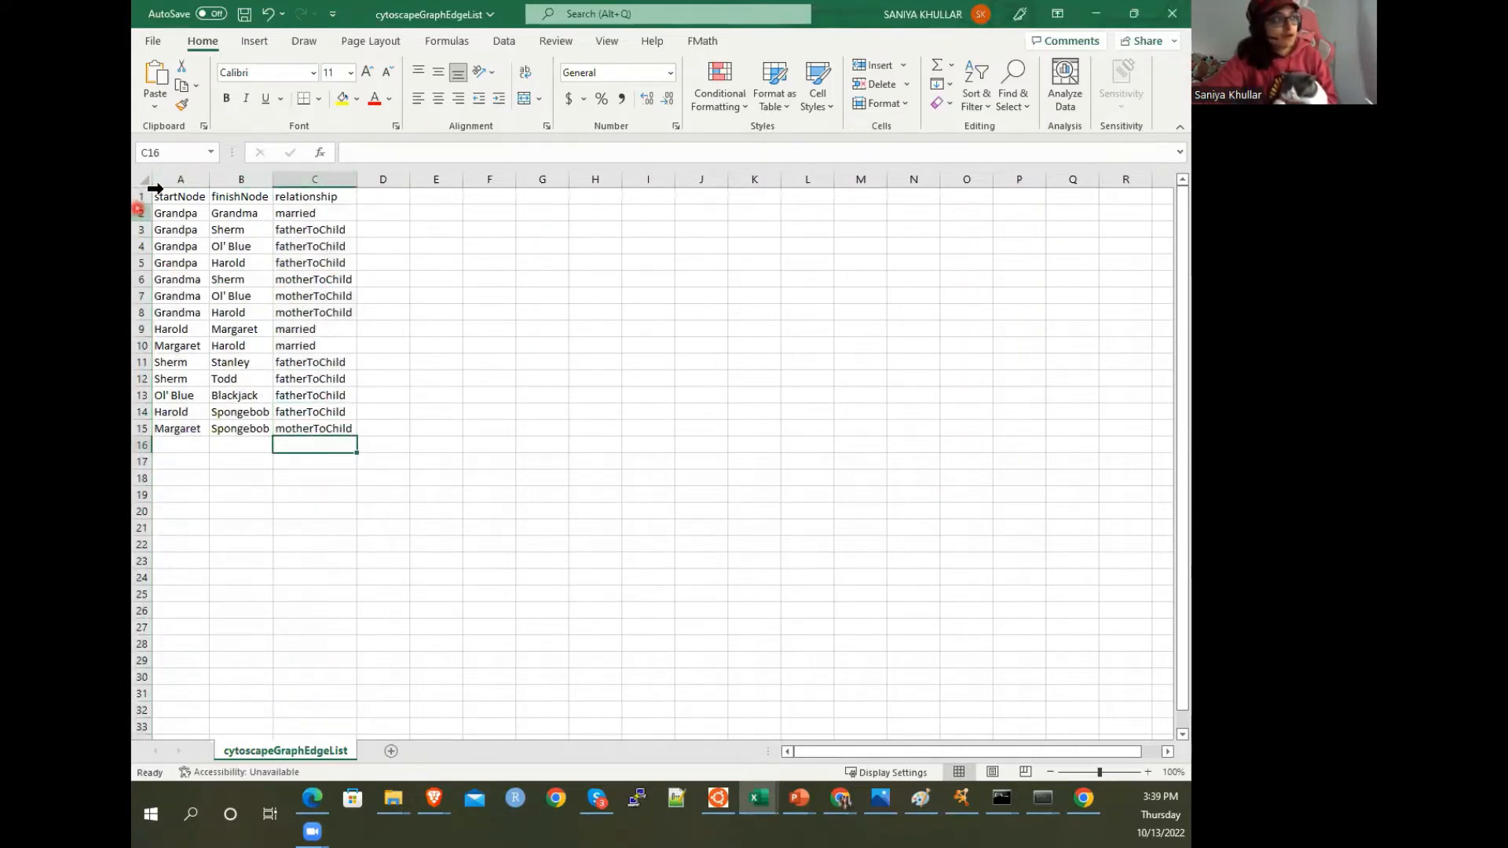
Copy the node names in A2:B15 into a new blank workbook, starting at cell A1
click(180, 212)
drag(192, 246, 233, 429)
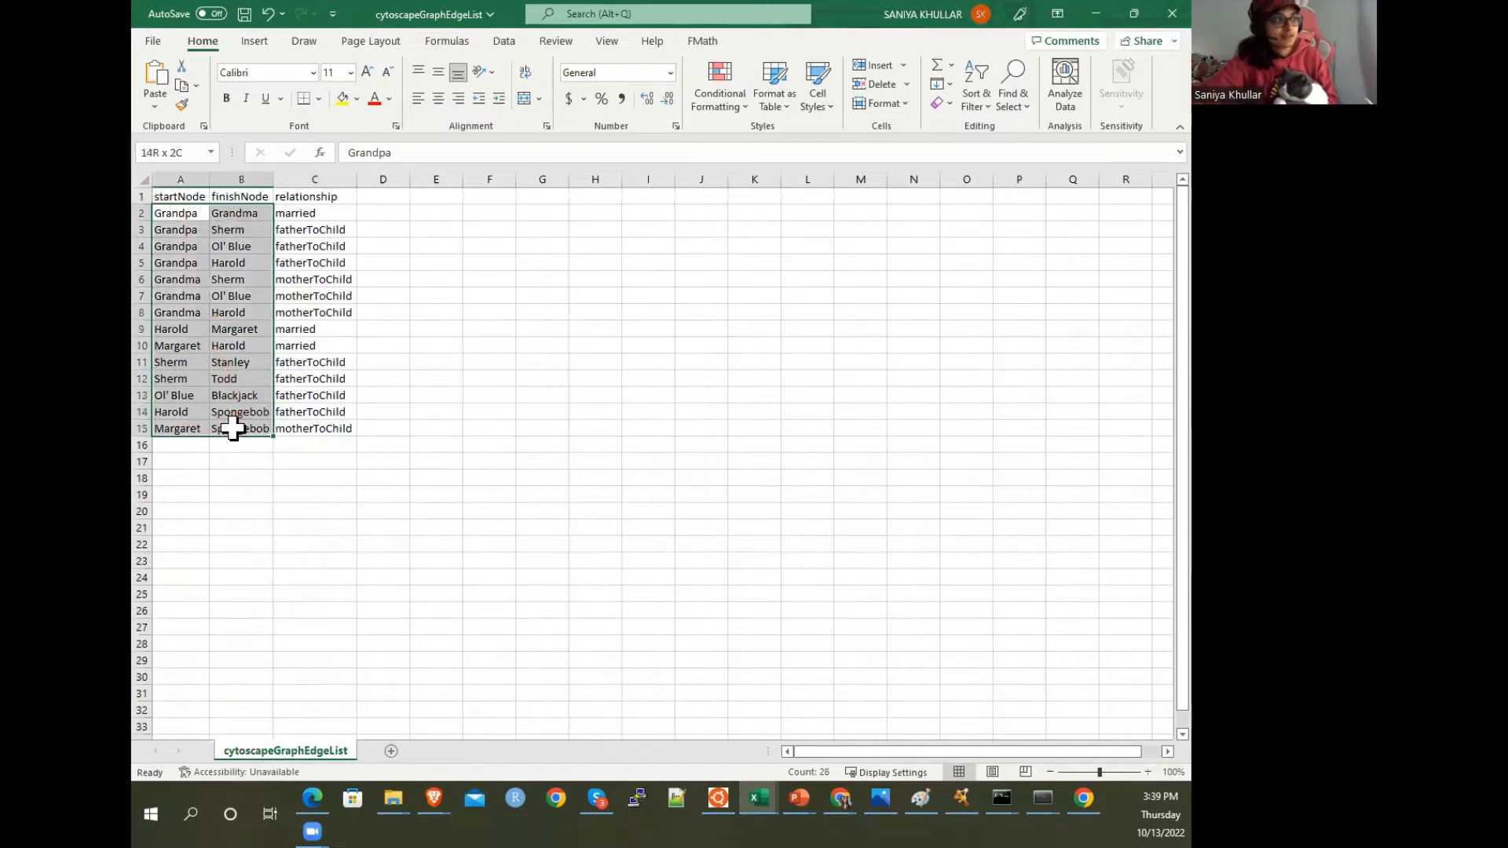
right_click(229, 393)
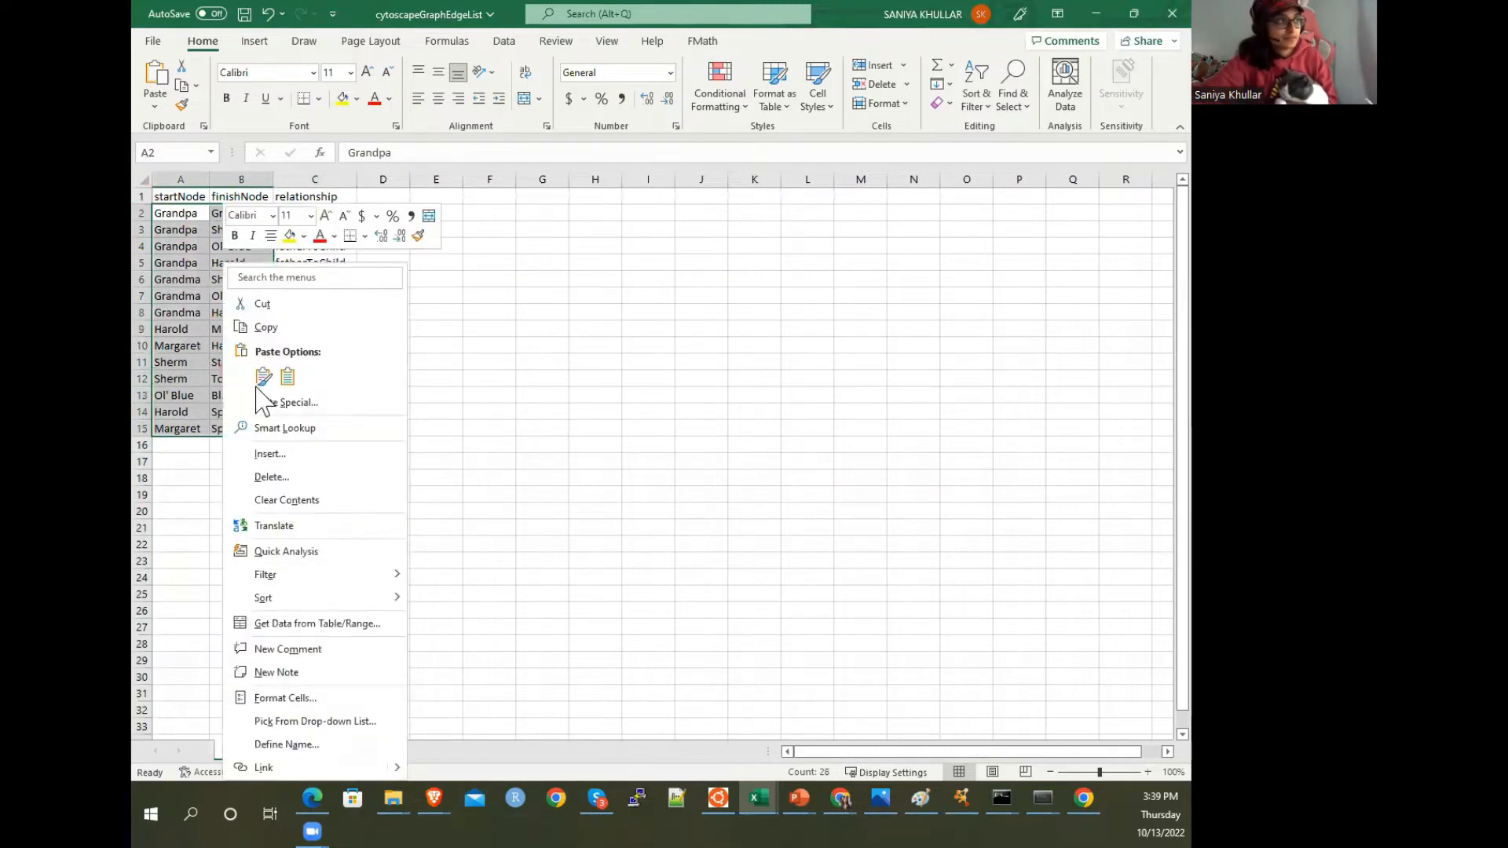
click(275, 326)
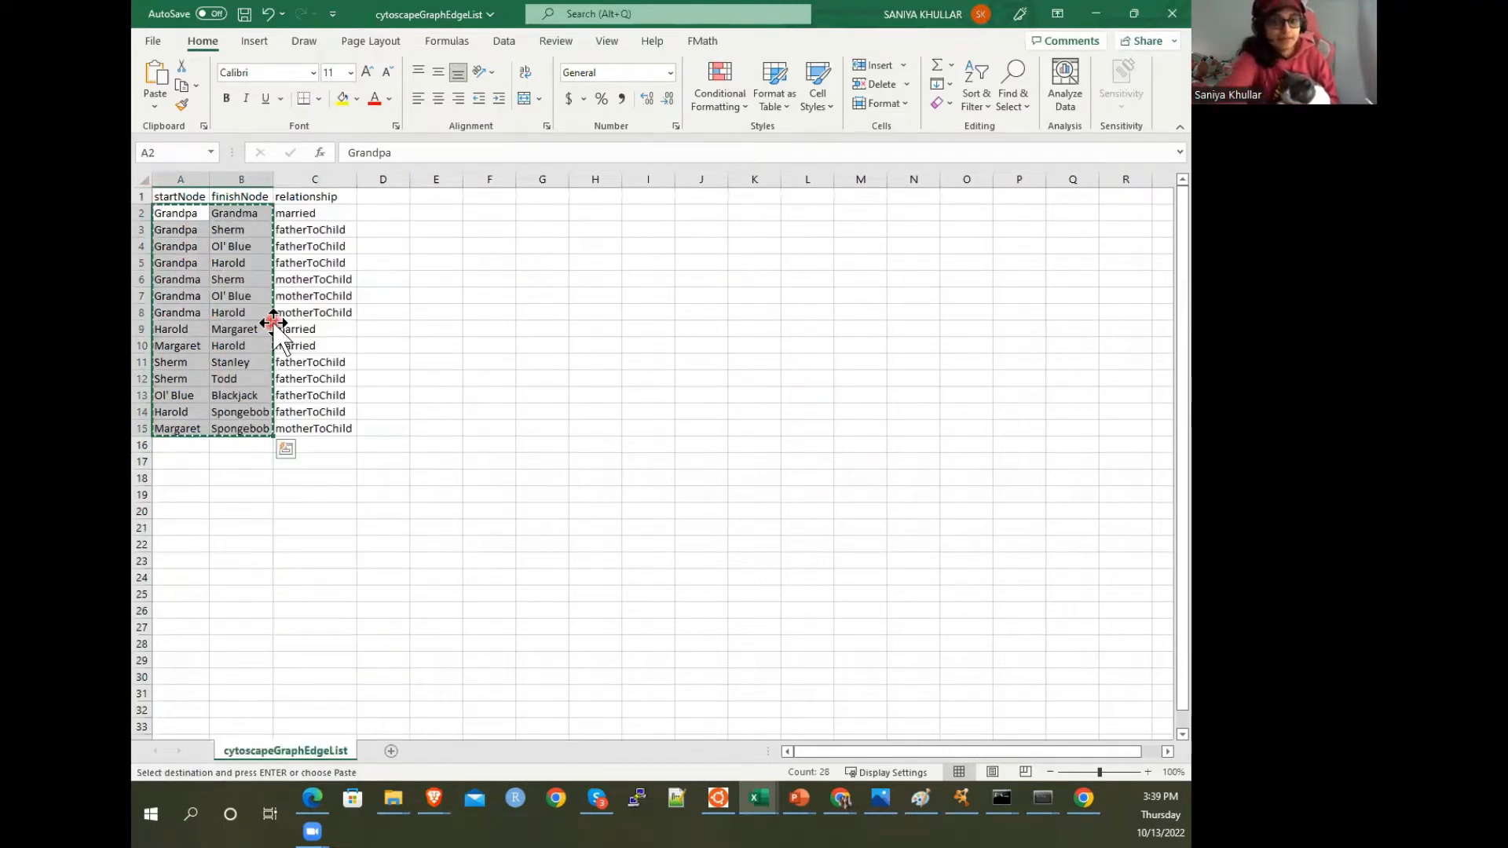
key(ctrl+n)
key(ctrl+v)
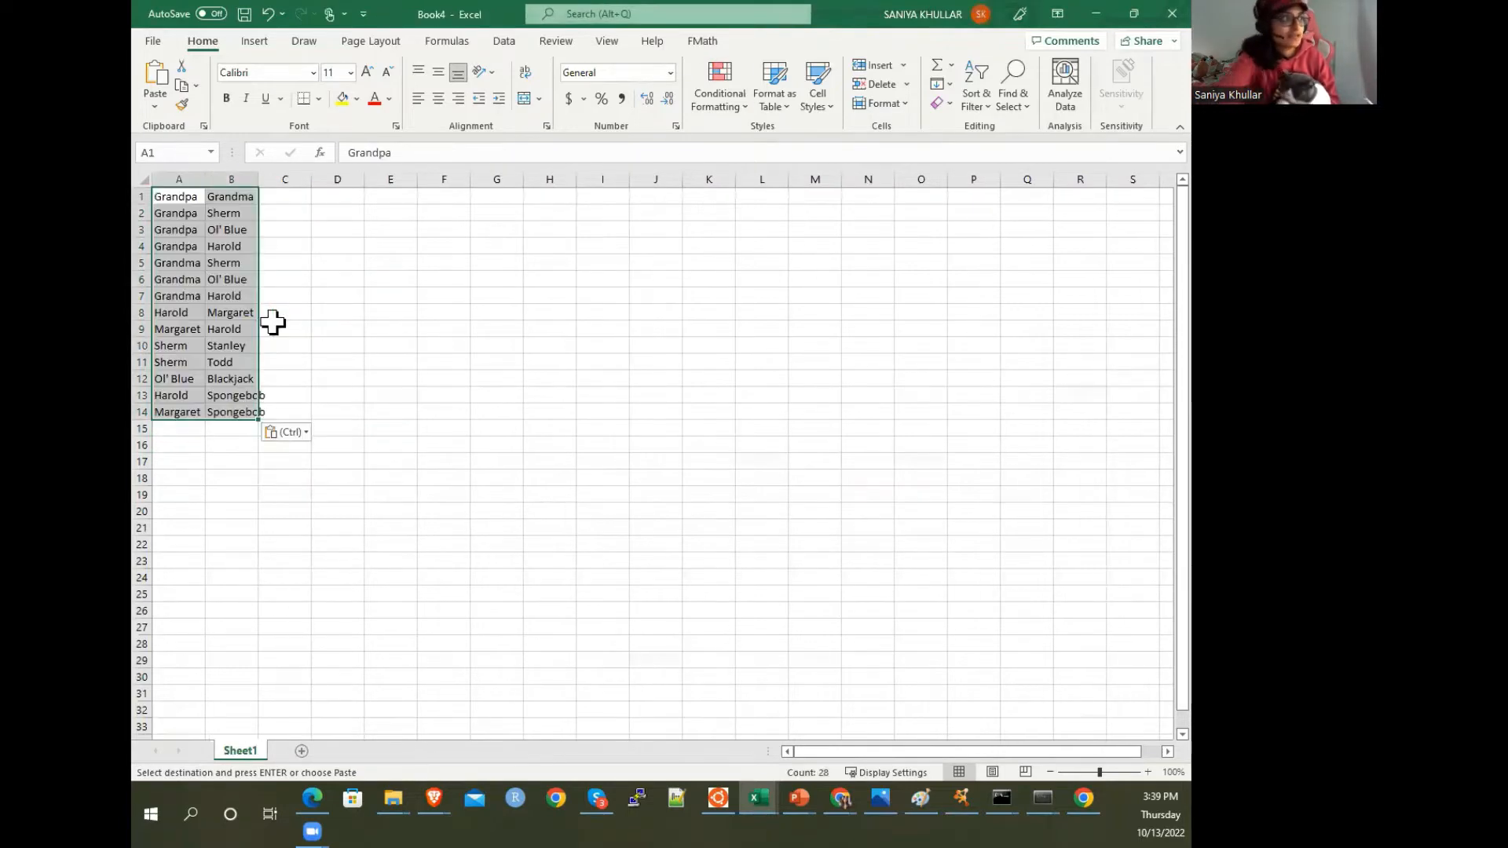
Move the names from B1:B14 beneath the column A list, into A15:A28
drag(241, 199, 202, 640)
click(226, 424)
Remove the duplicate node names from column A
click(179, 179)
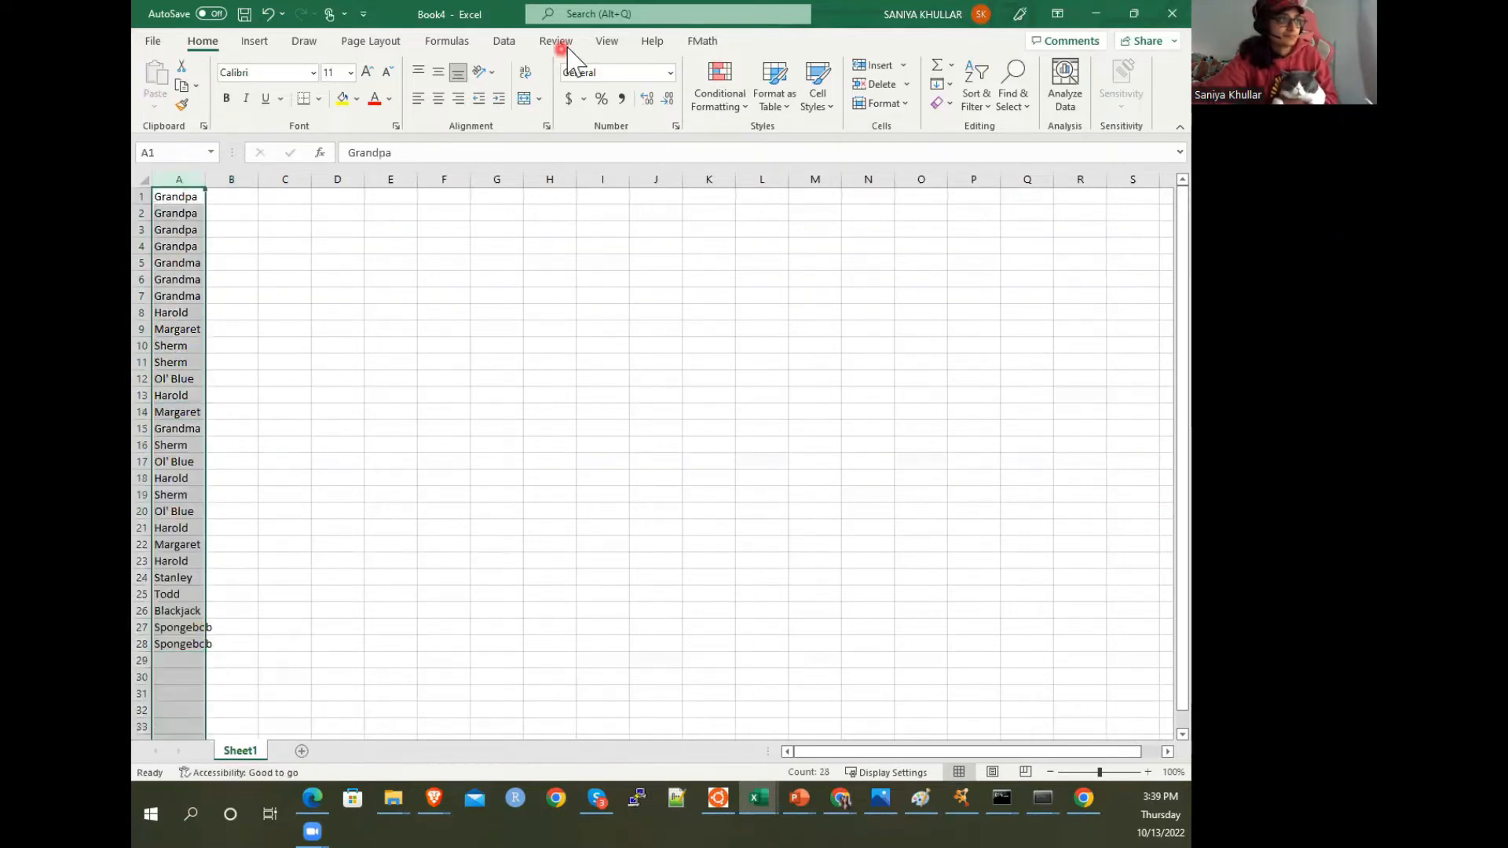
click(504, 41)
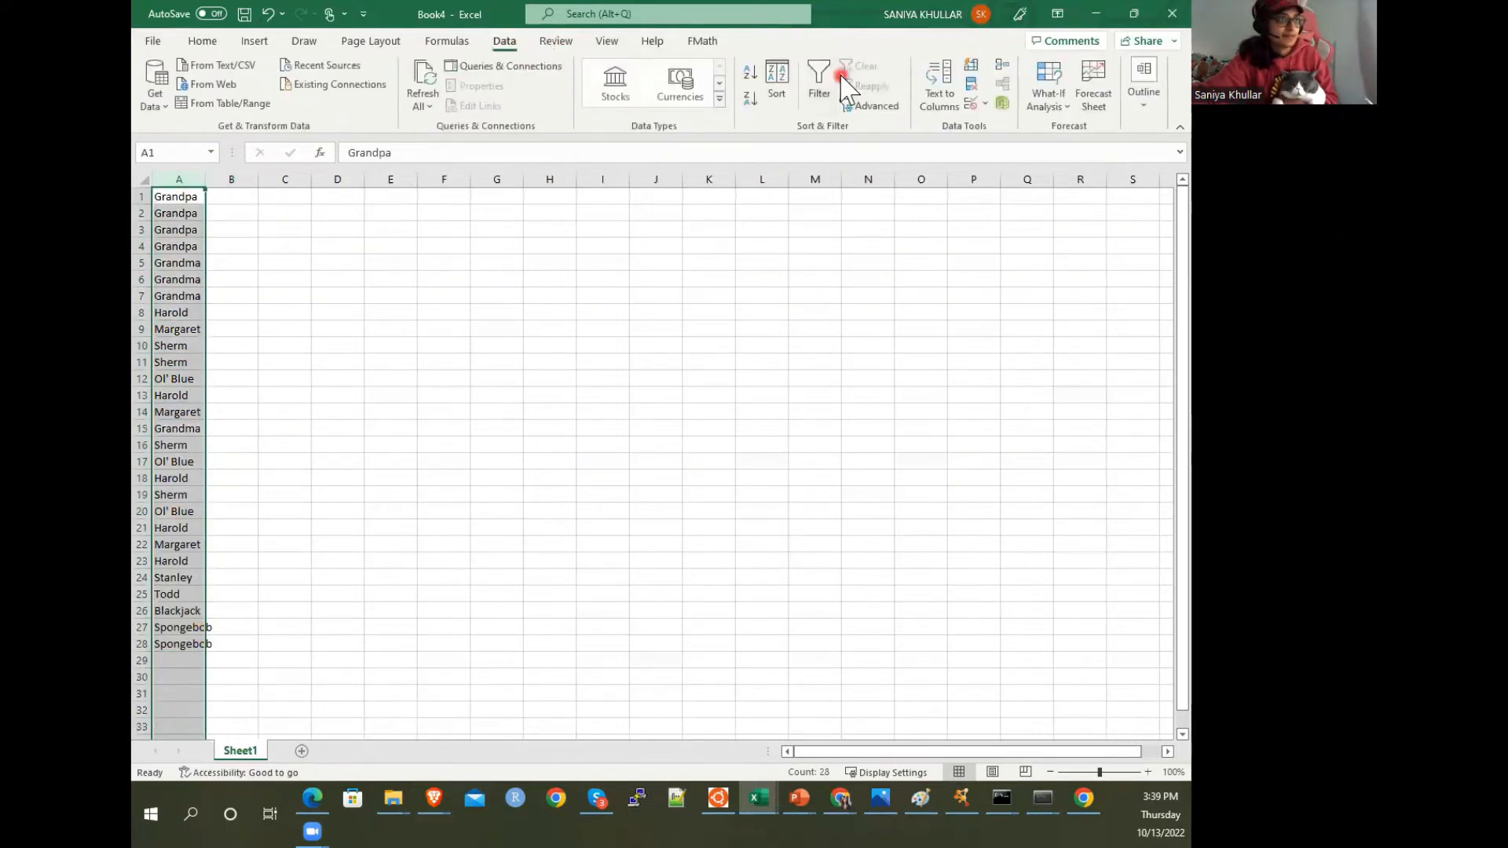
click(971, 85)
click(935, 727)
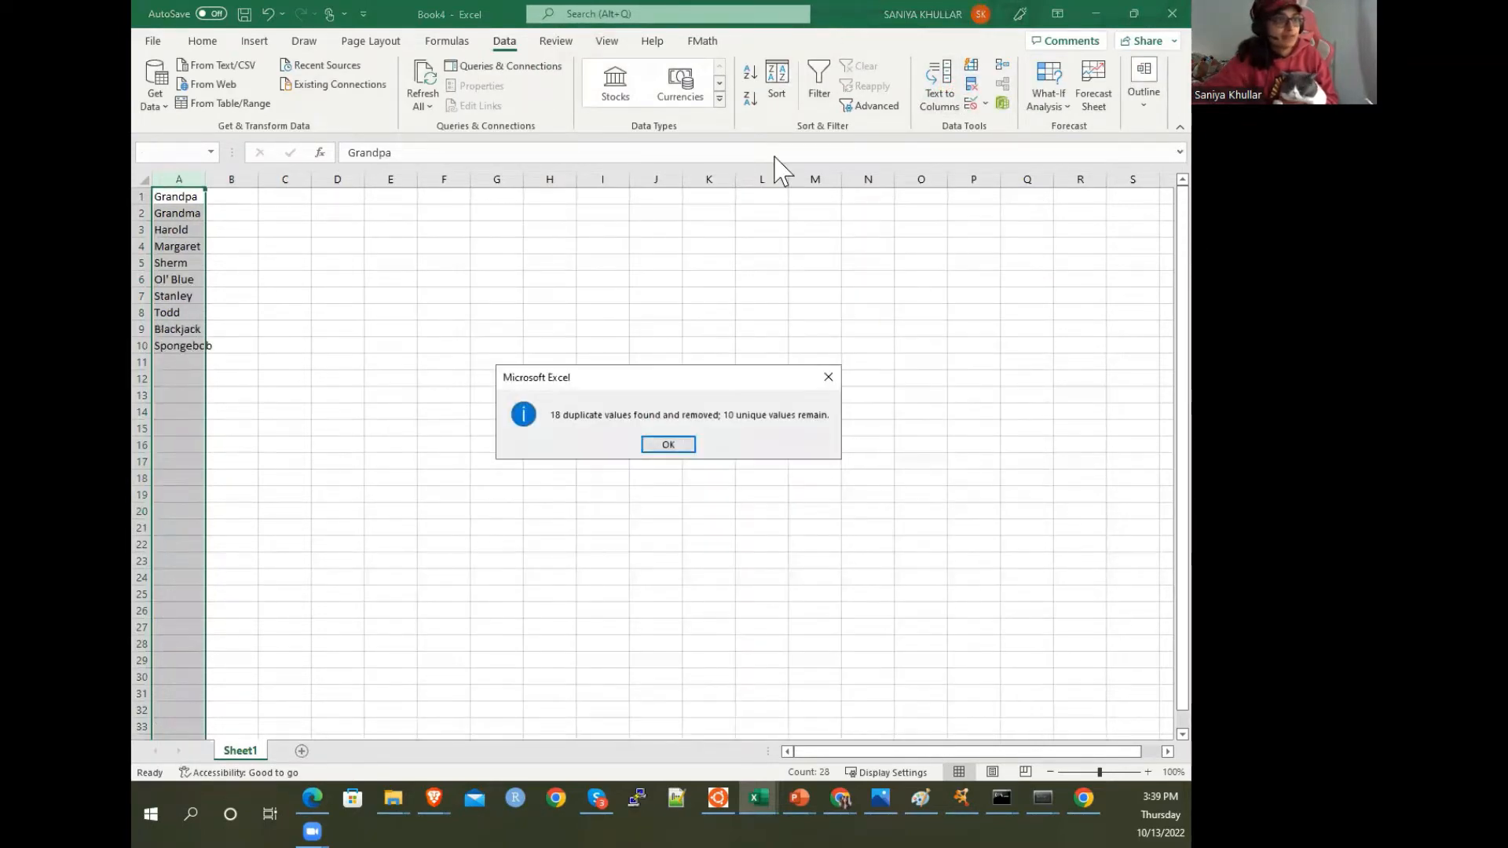
click(667, 446)
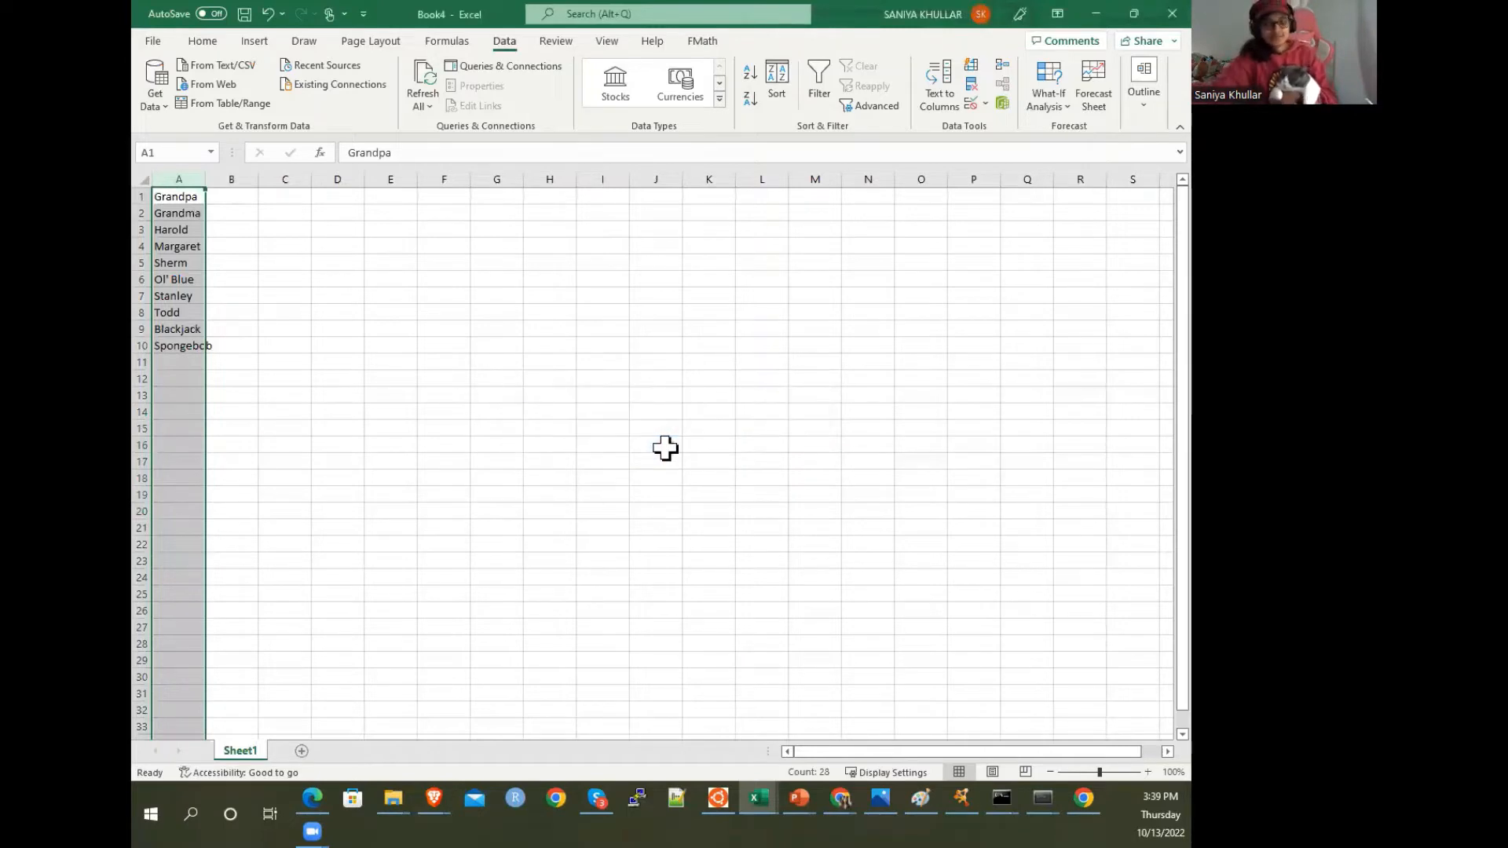
Review the list of unique node names in A1:A10
click(284, 263)
click(190, 197)
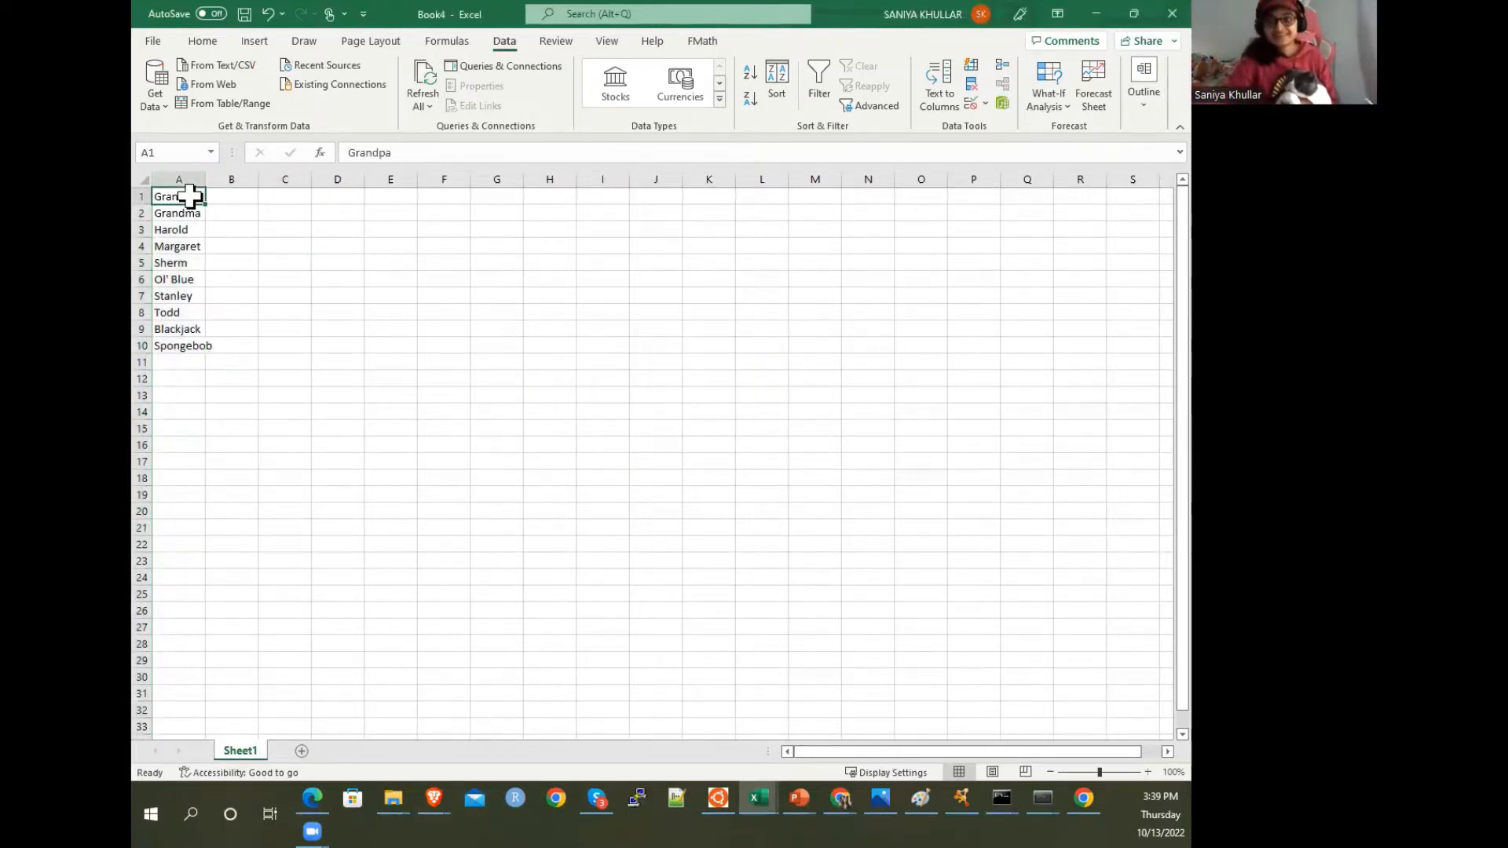
click(194, 314)
drag(191, 346, 185, 148)
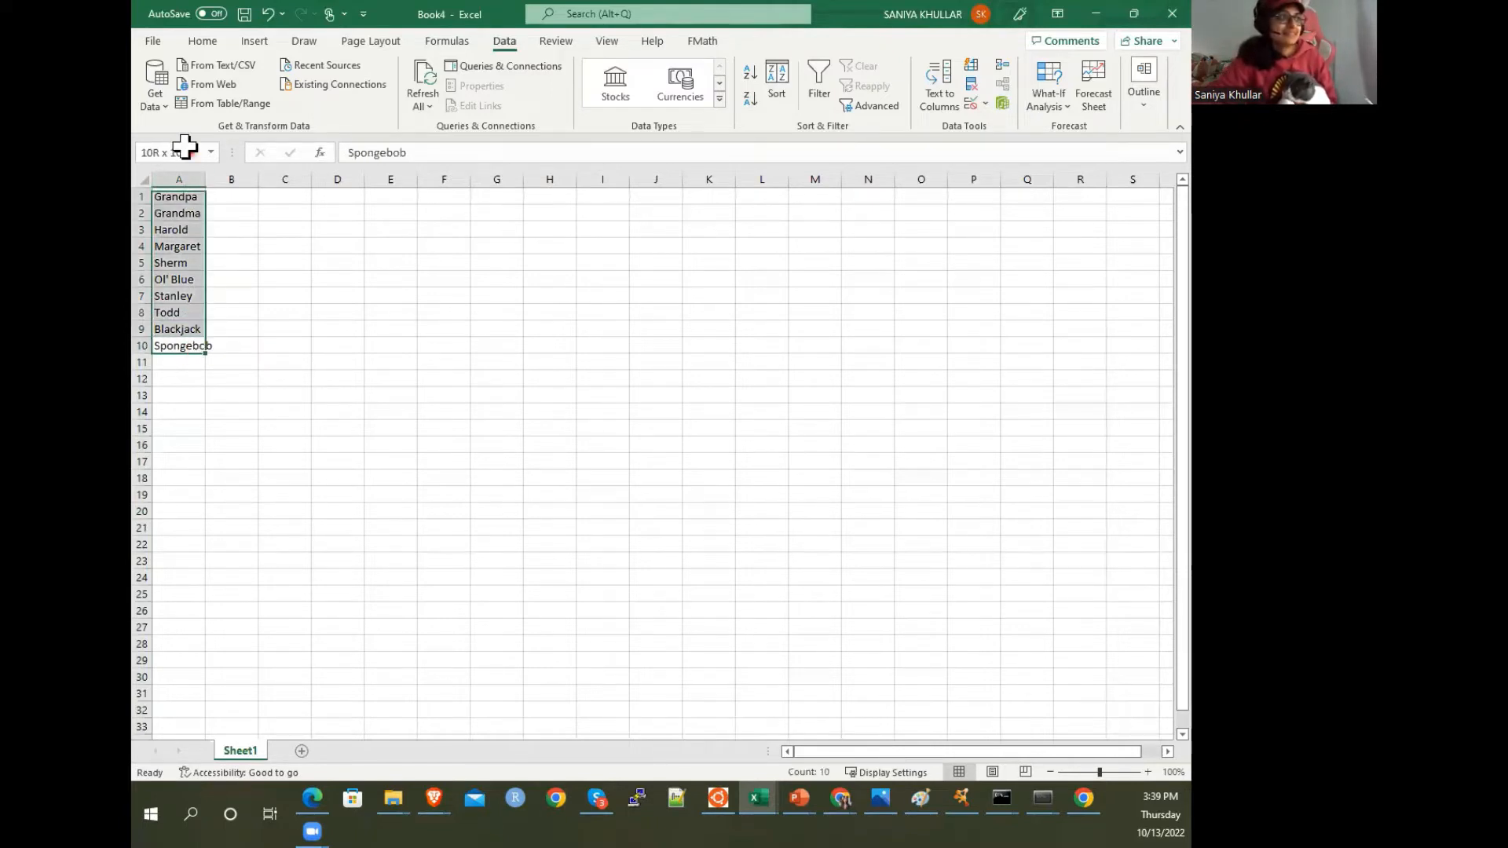
click(438, 495)
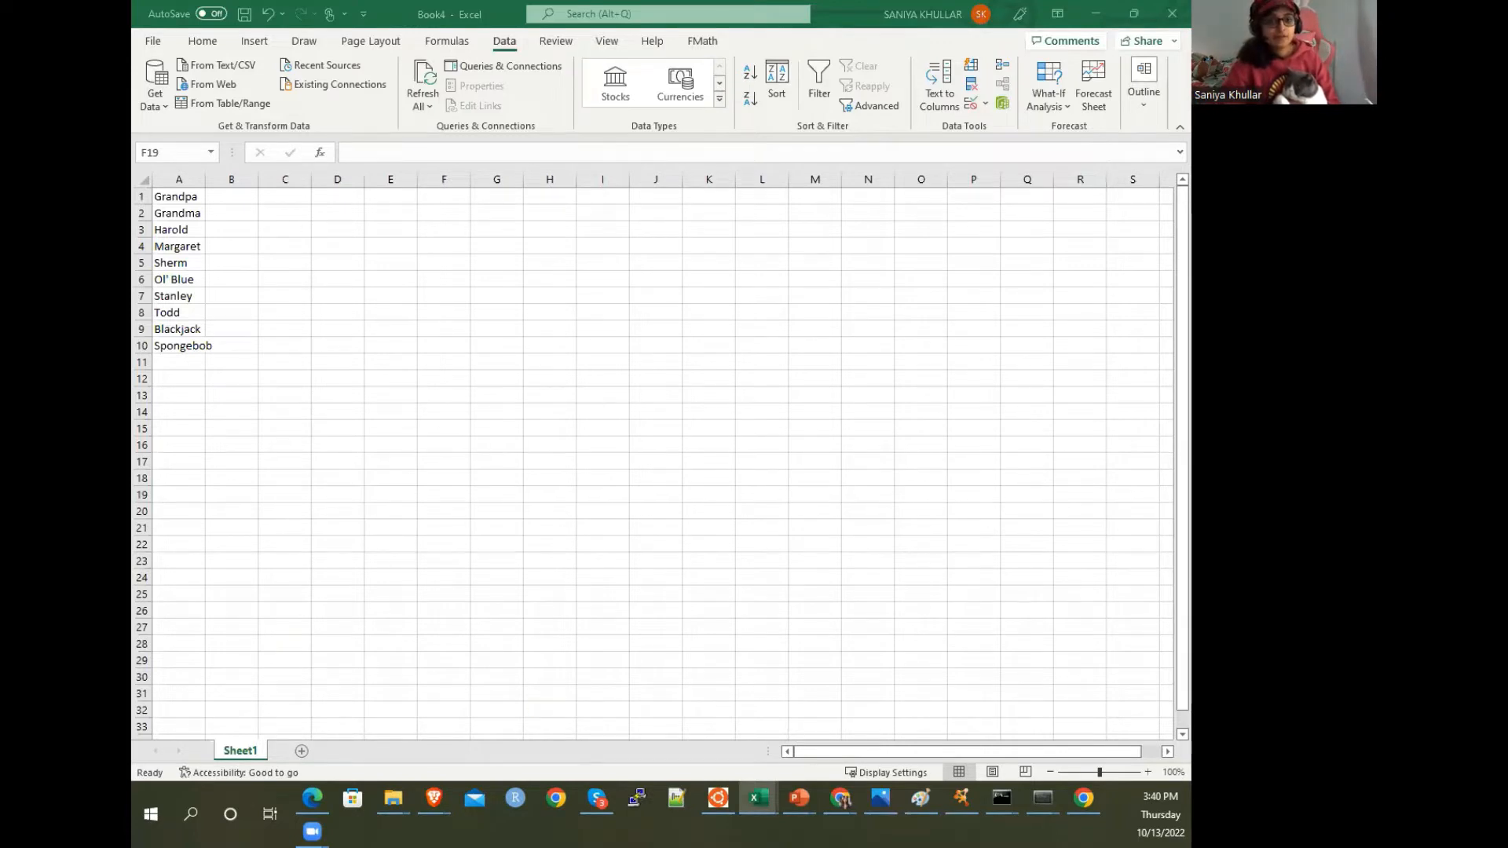
Switch to the cytoscapeGraphNodes workbook, review its nodeName, nodeType and generation columns, and widen column A slightly
key(alt+Tab)
drag(360, 464, 363, 309)
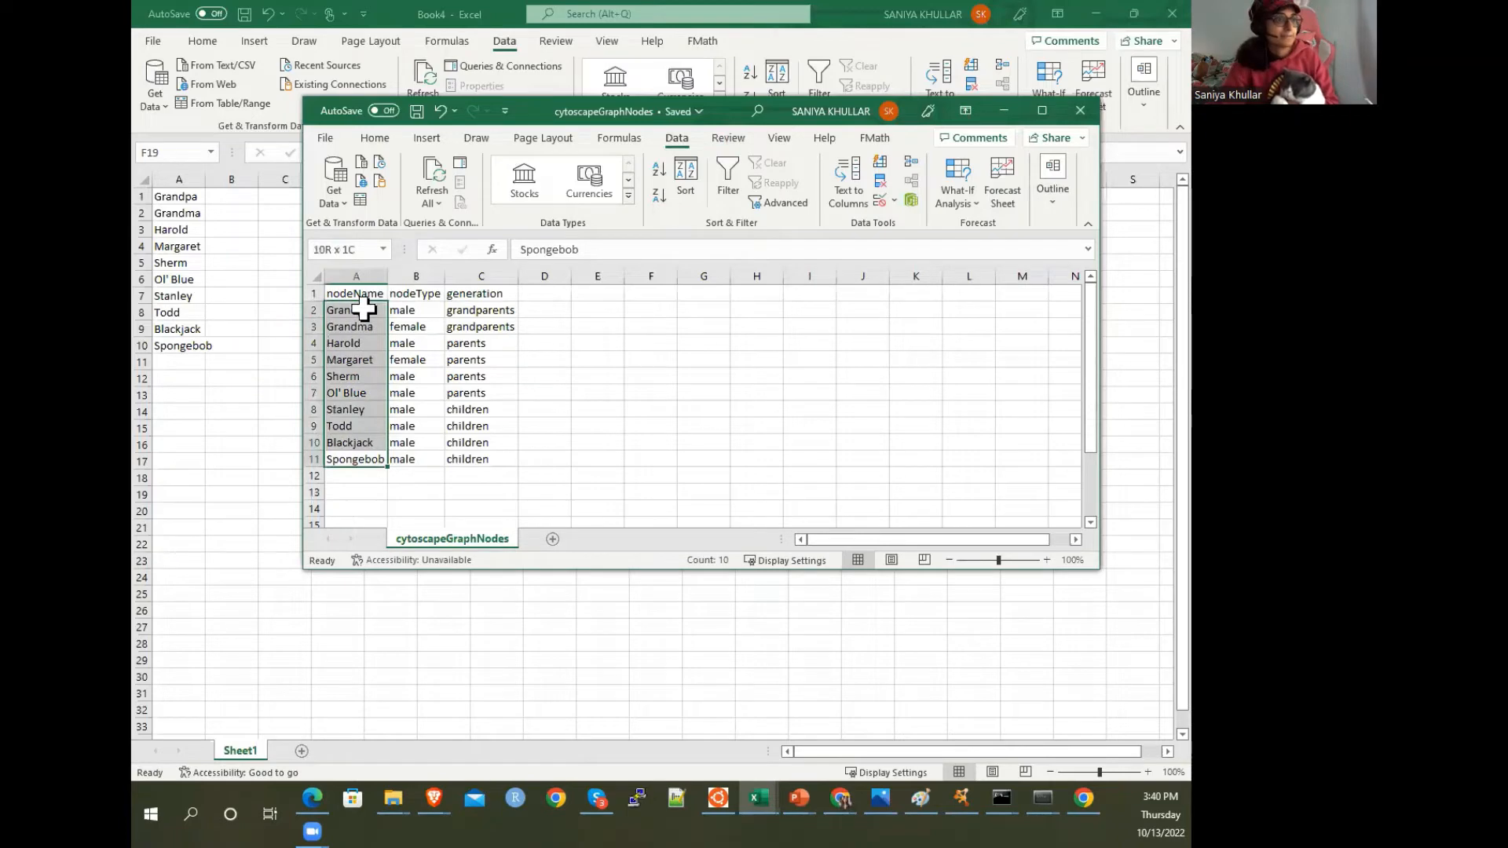
click(371, 281)
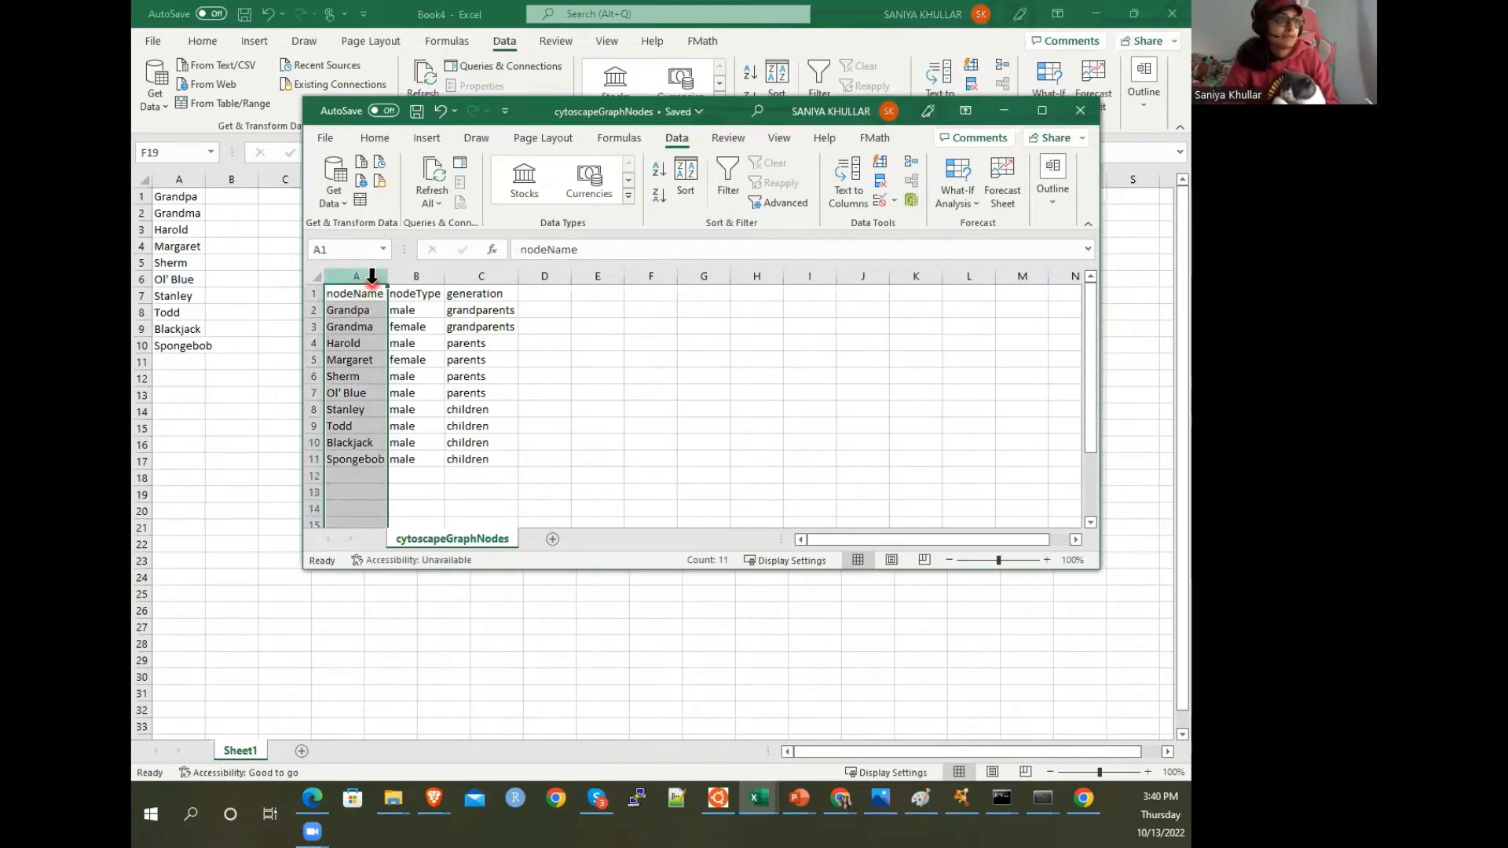
click(415, 277)
click(481, 276)
click(545, 409)
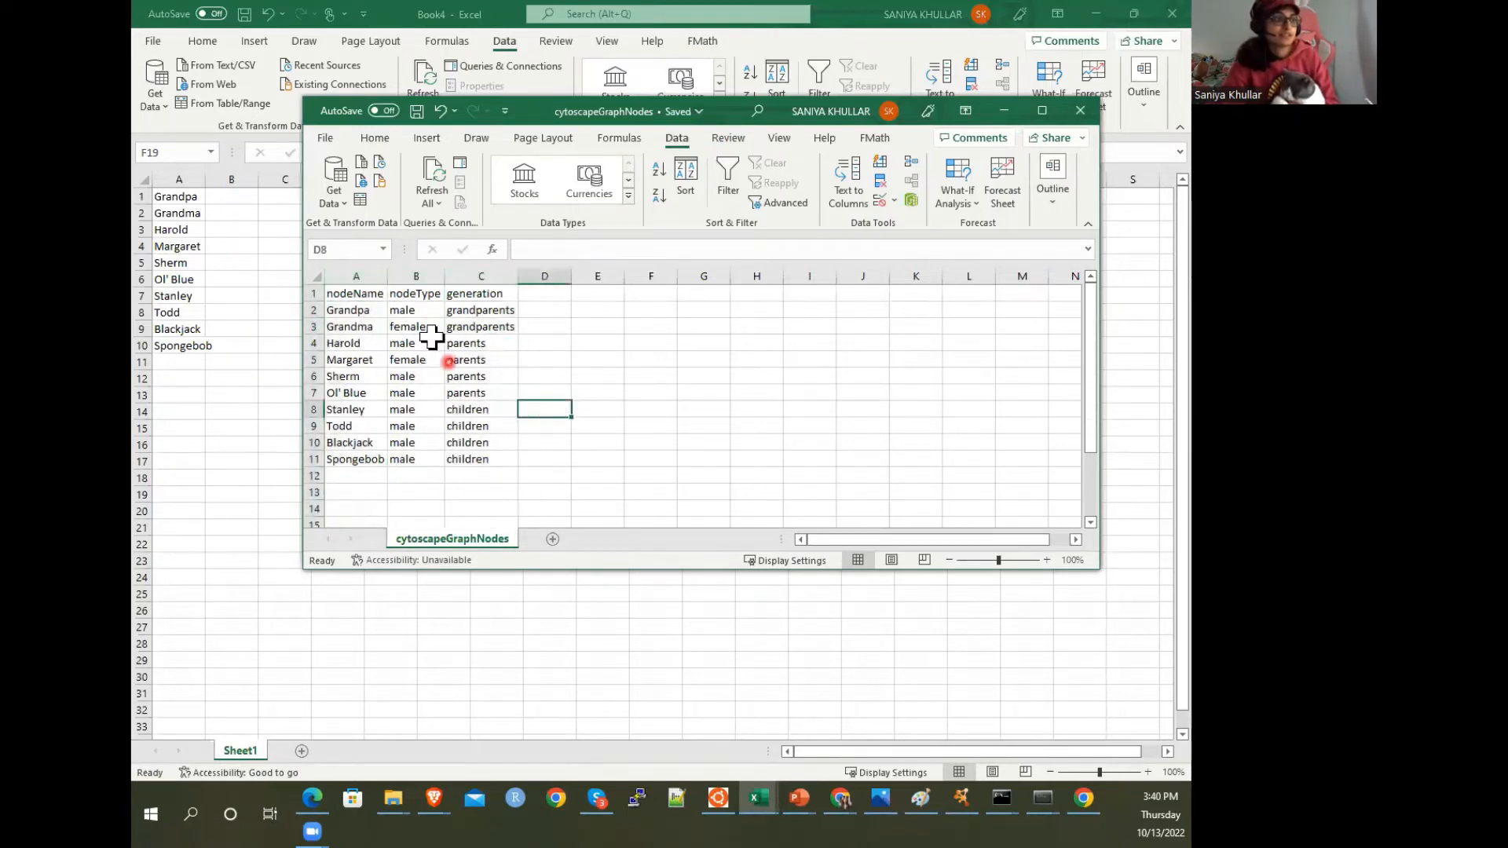
drag(388, 276, 401, 276)
click(391, 307)
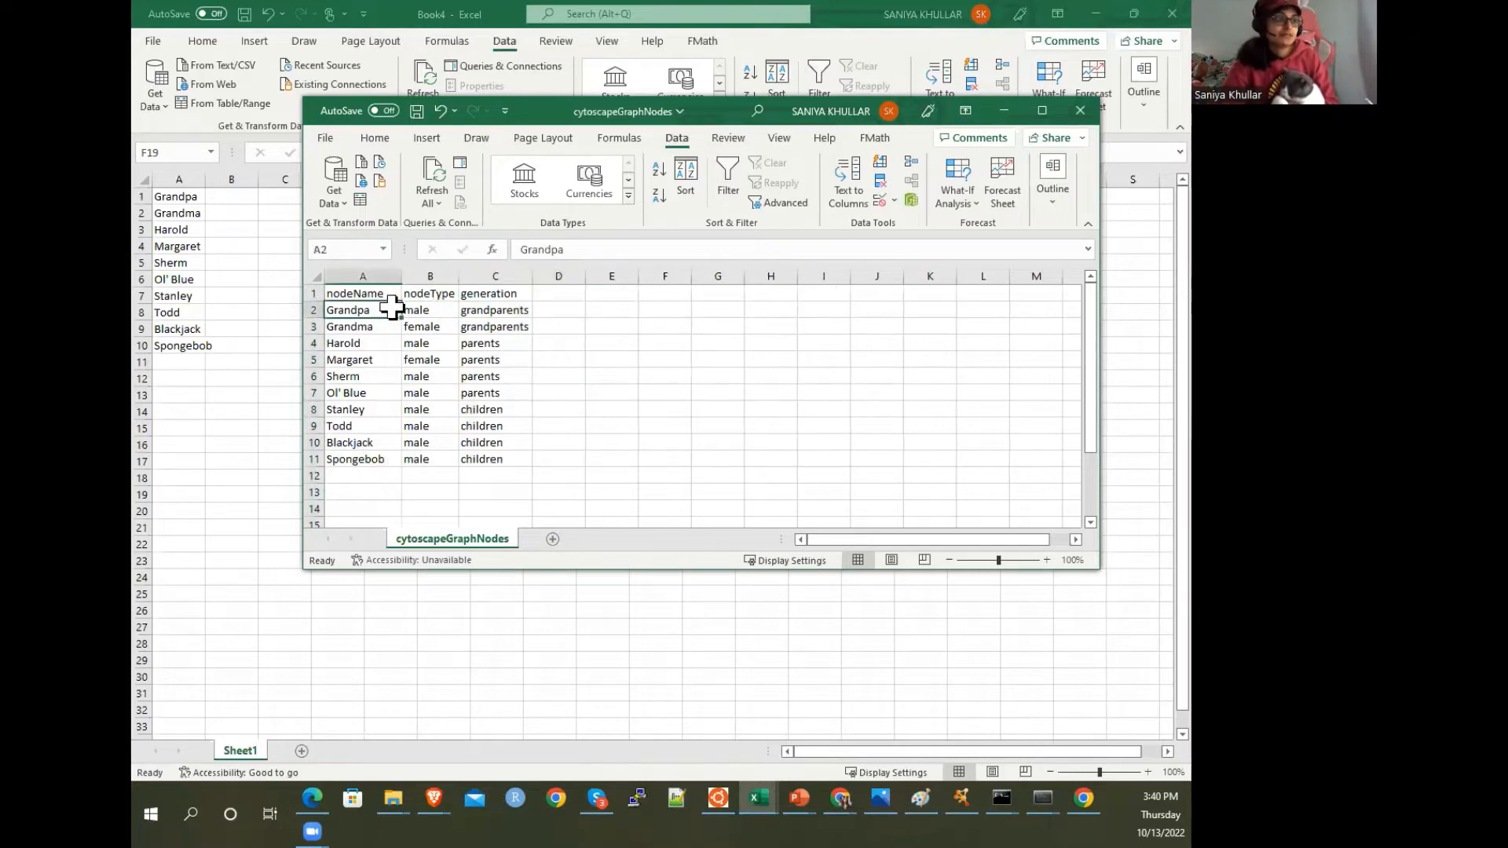
Fill the two female node rows, Margaret in row 5 and Grandma in row 3, with yellow
click(333, 325)
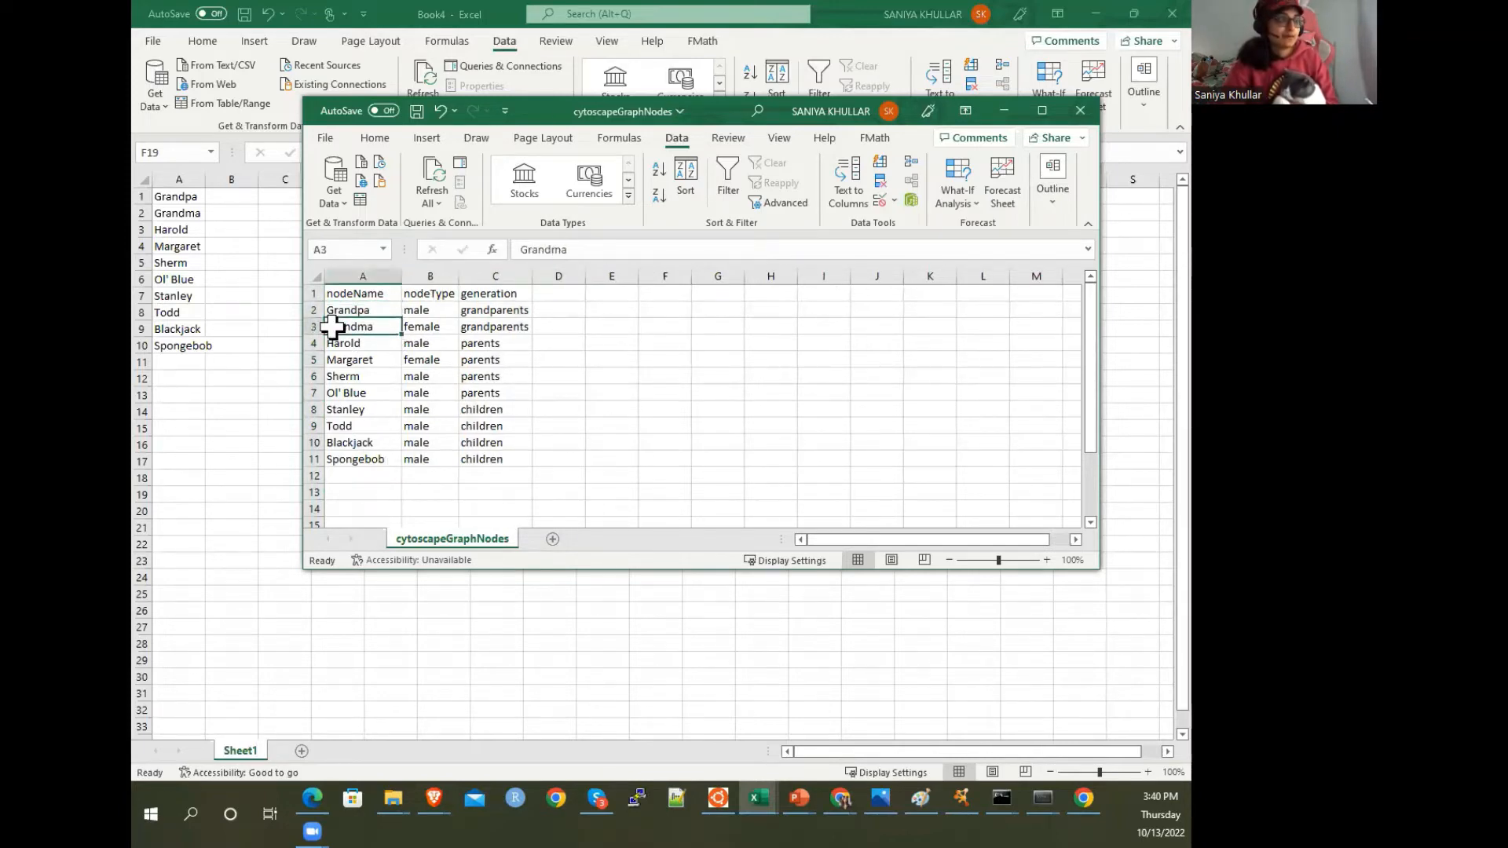
click(310, 360)
click(375, 138)
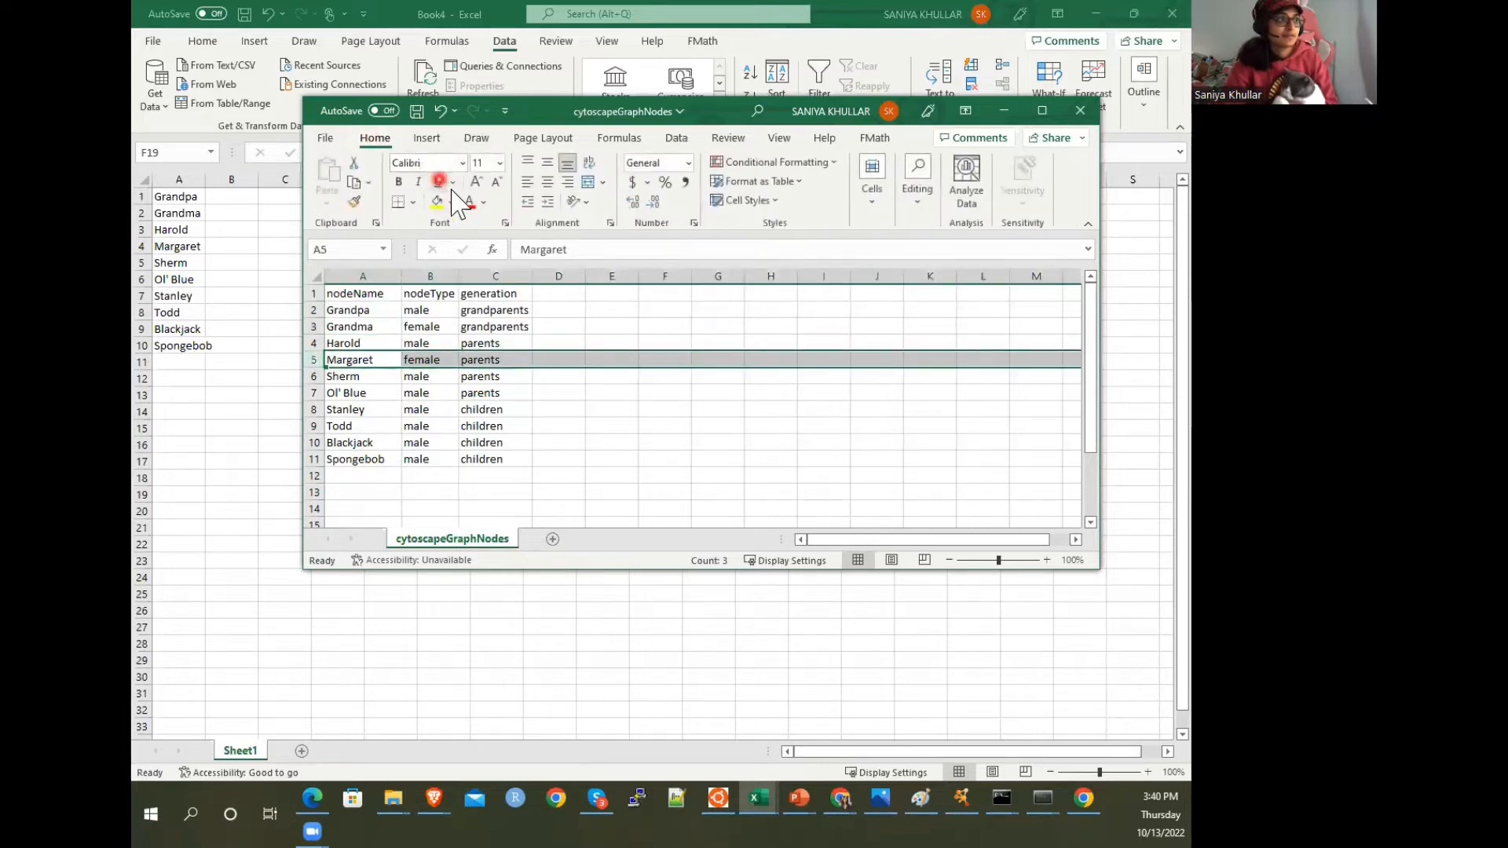
click(437, 201)
click(313, 326)
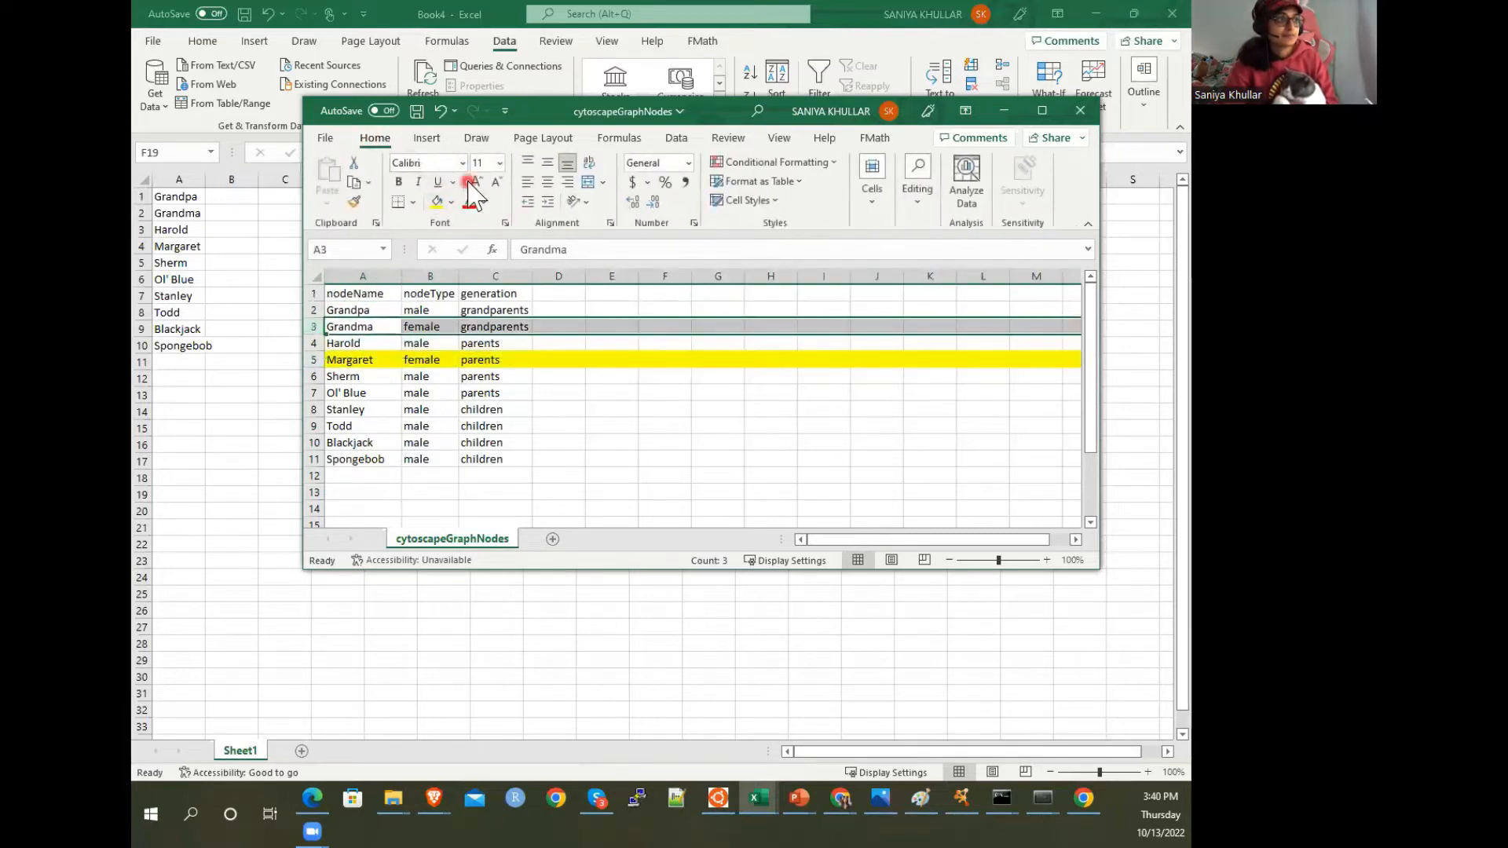
click(437, 201)
Review the male and female nodeType values and the grandparents, parents and children groups in the generation column
click(424, 324)
click(424, 355)
drag(415, 378, 446, 473)
click(446, 476)
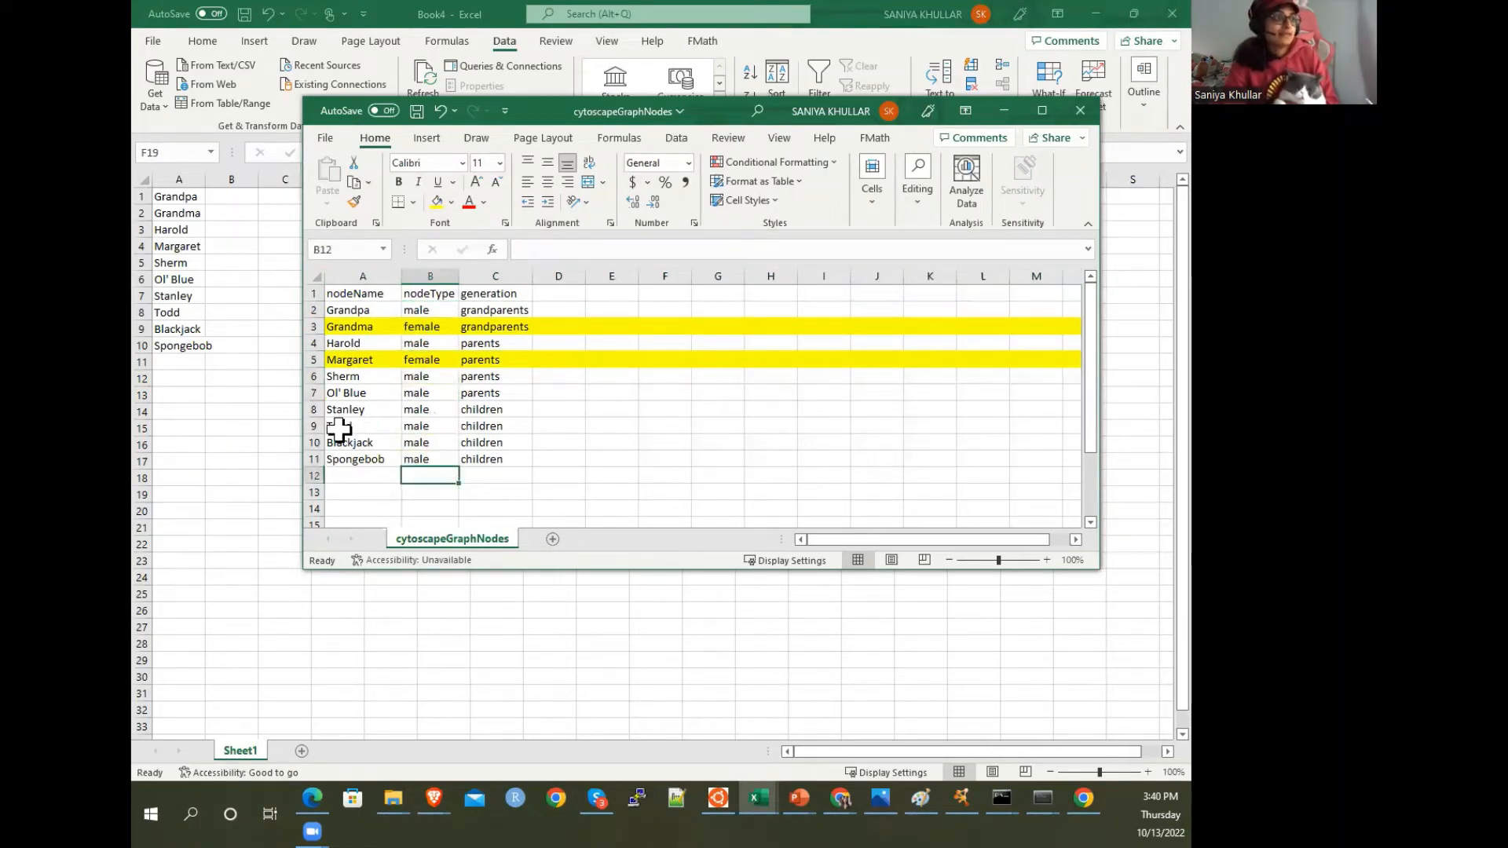
drag(483, 311, 501, 392)
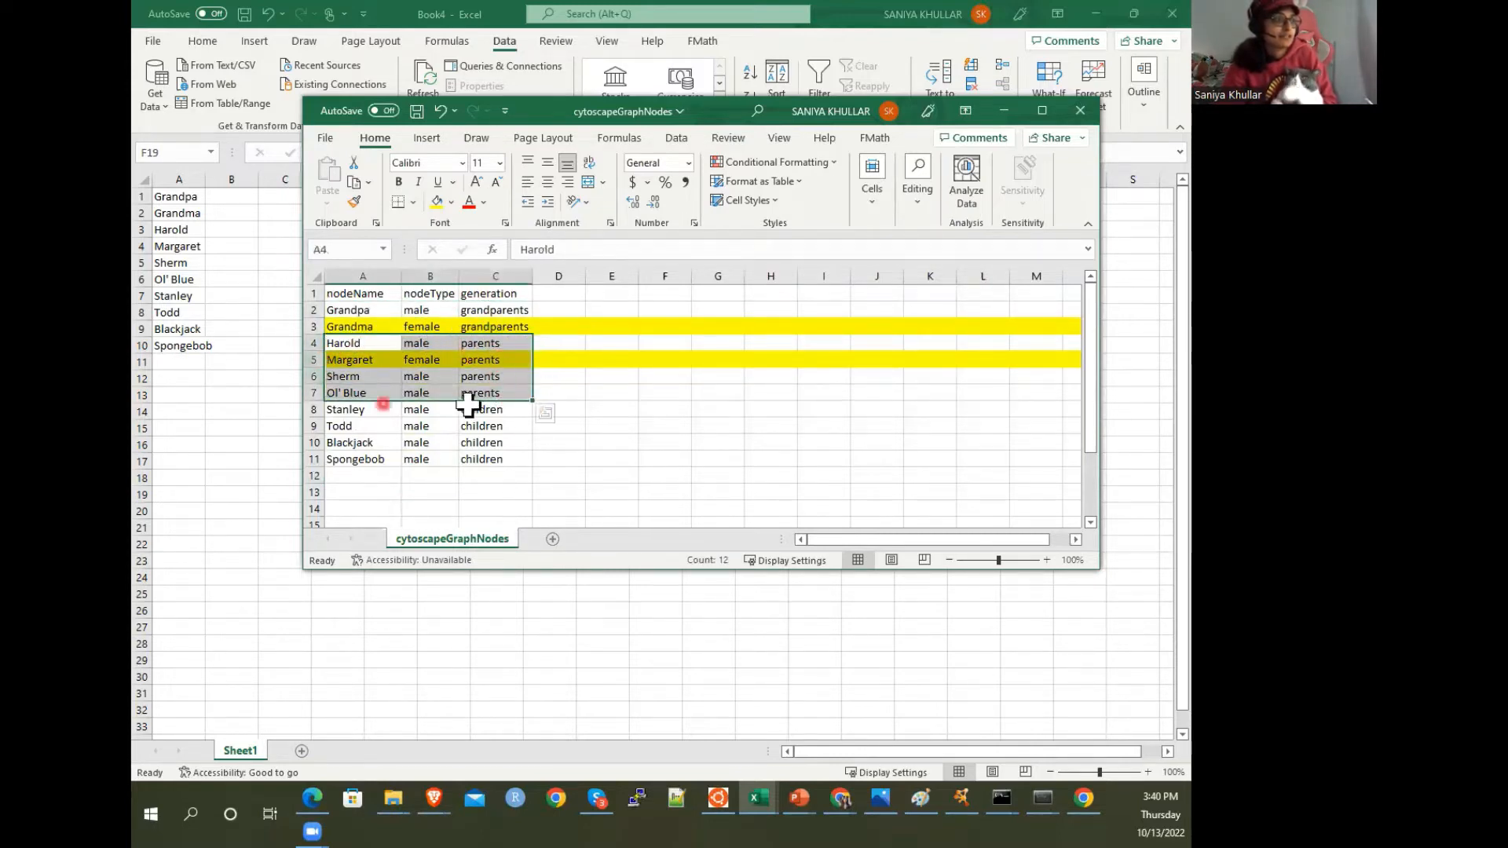
drag(498, 409, 348, 460)
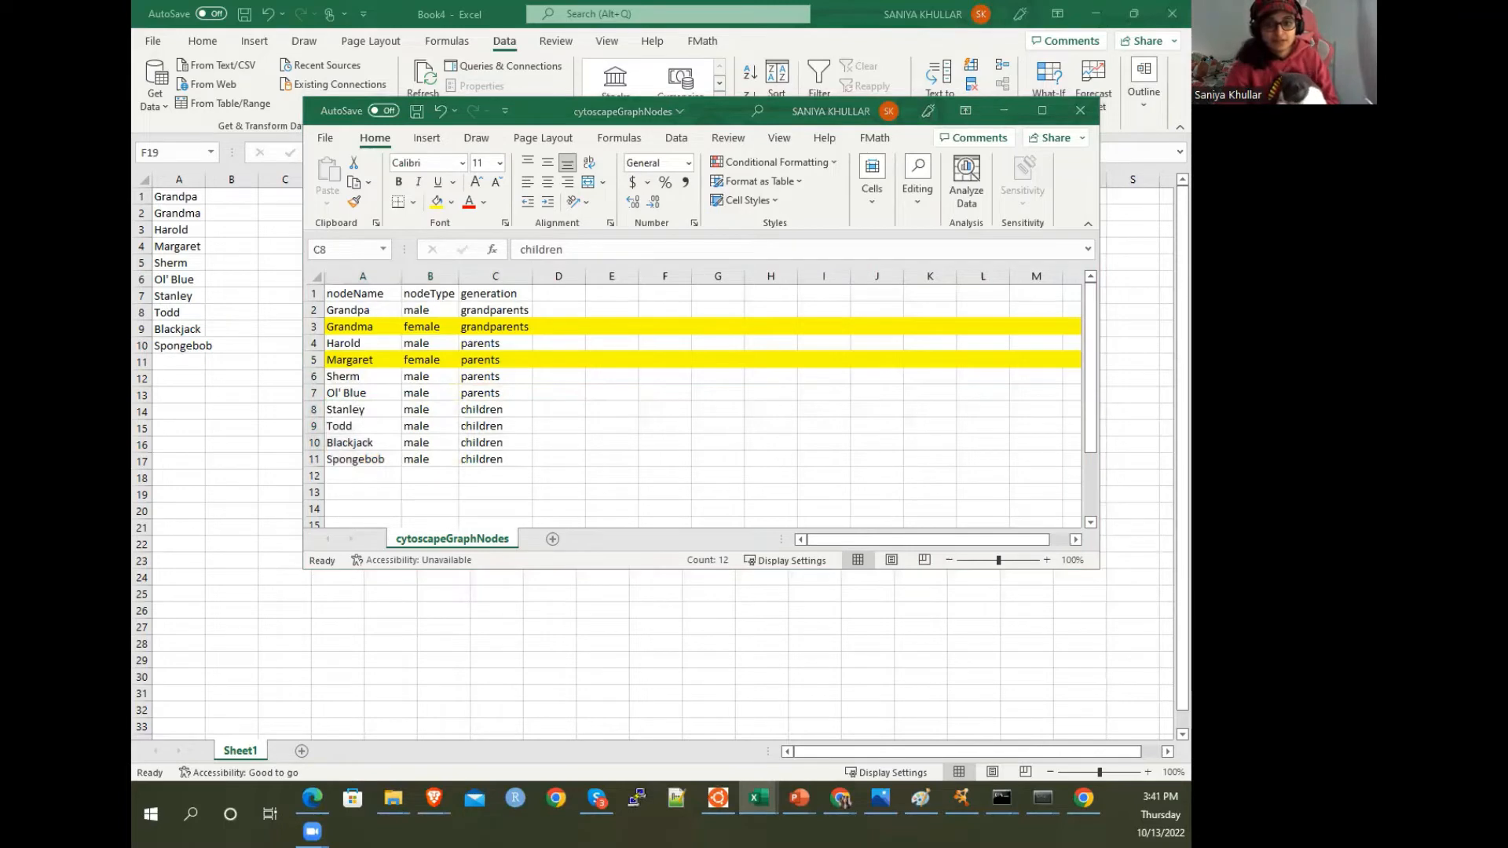
Switch to the spongeBobExample workbook and view its edge list and family tree in a maximized window
click(679, 711)
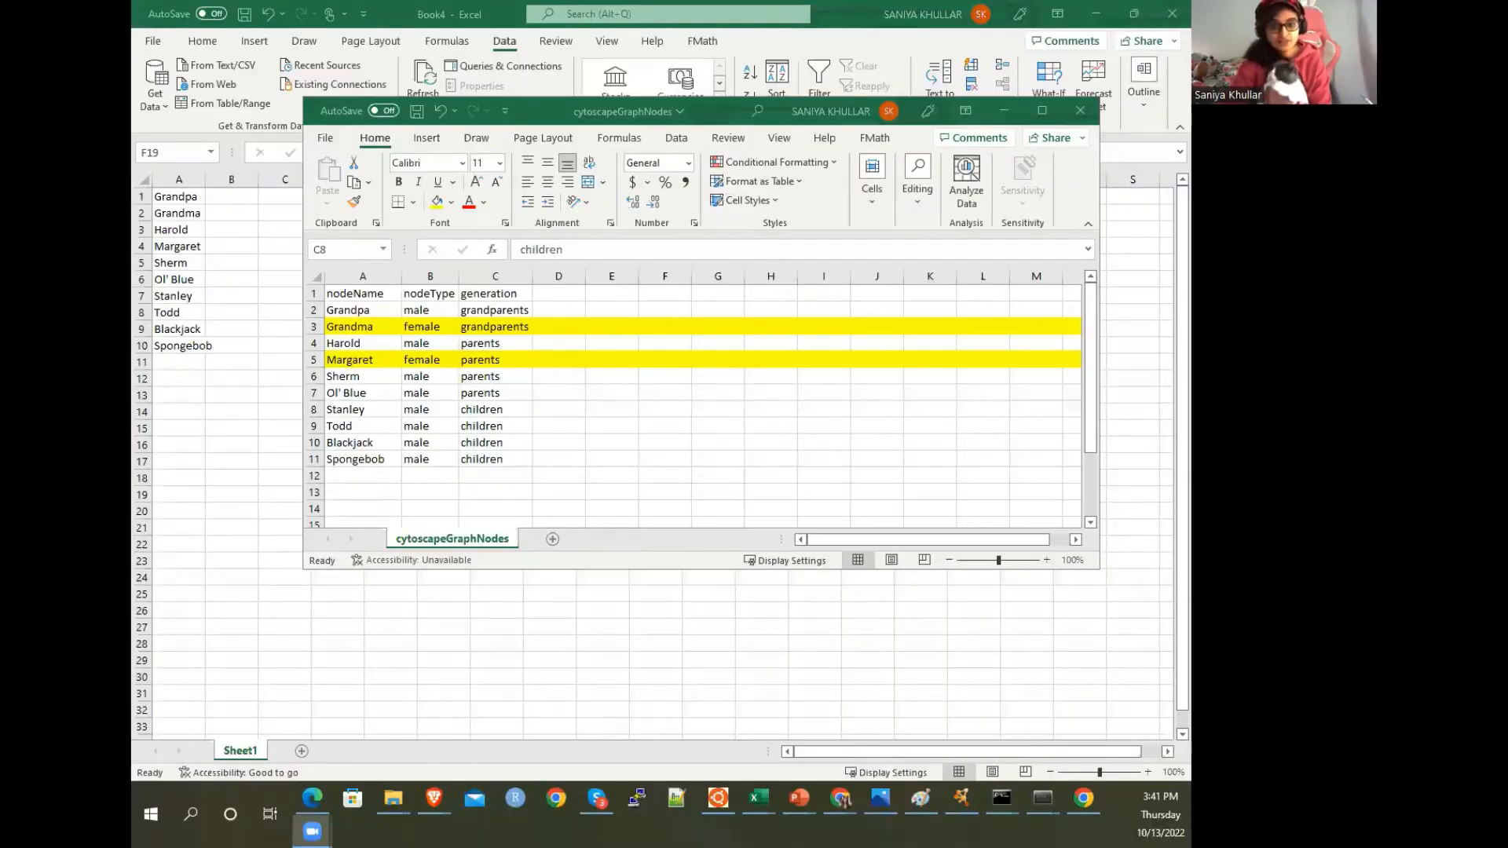
key(alt+Tab)
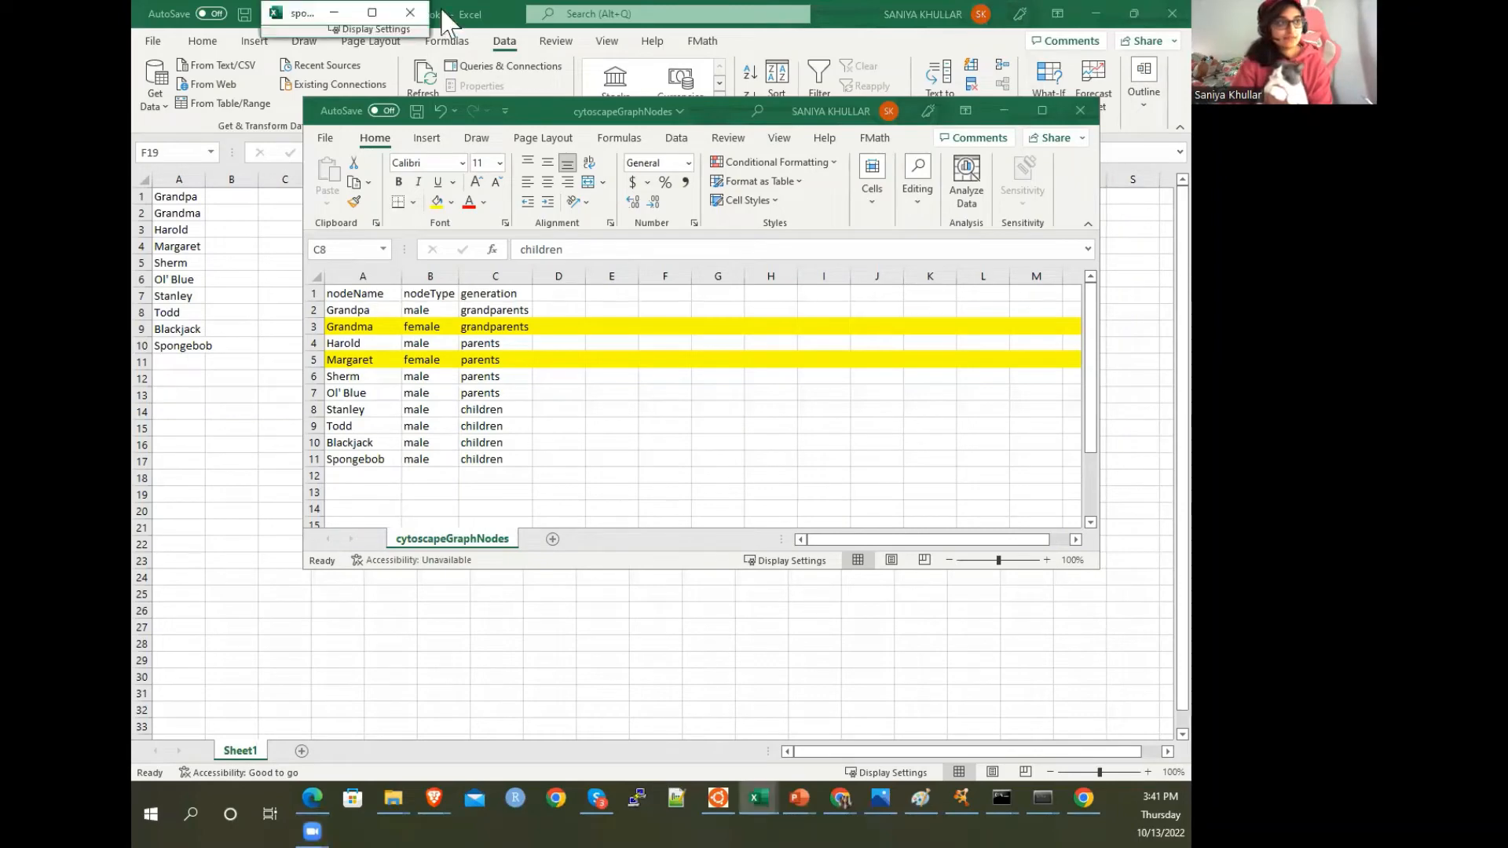
click(303, 16)
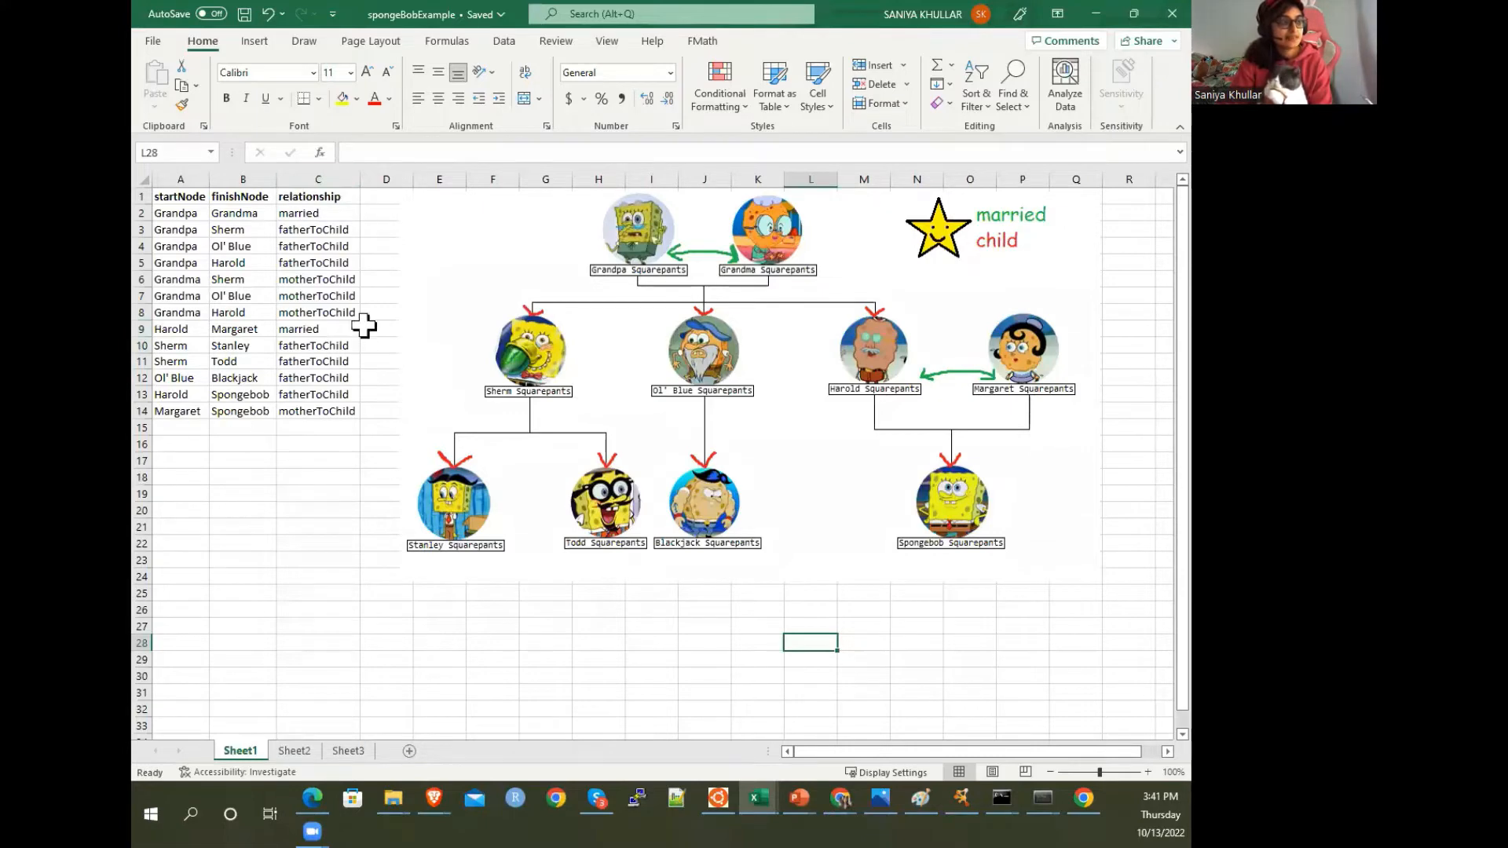
double_click(521, 13)
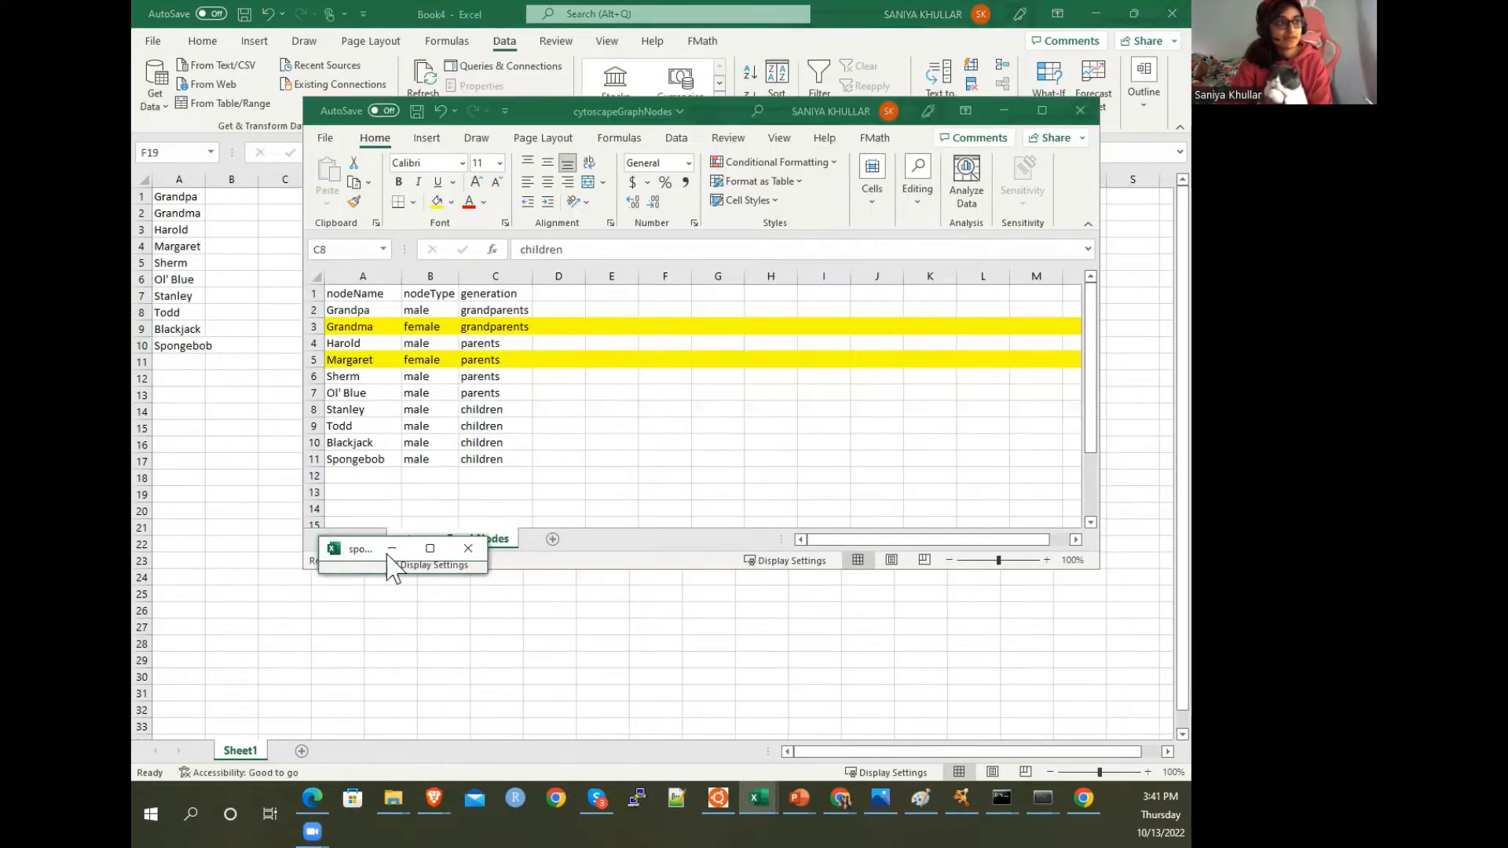
drag(363, 549, 463, 3)
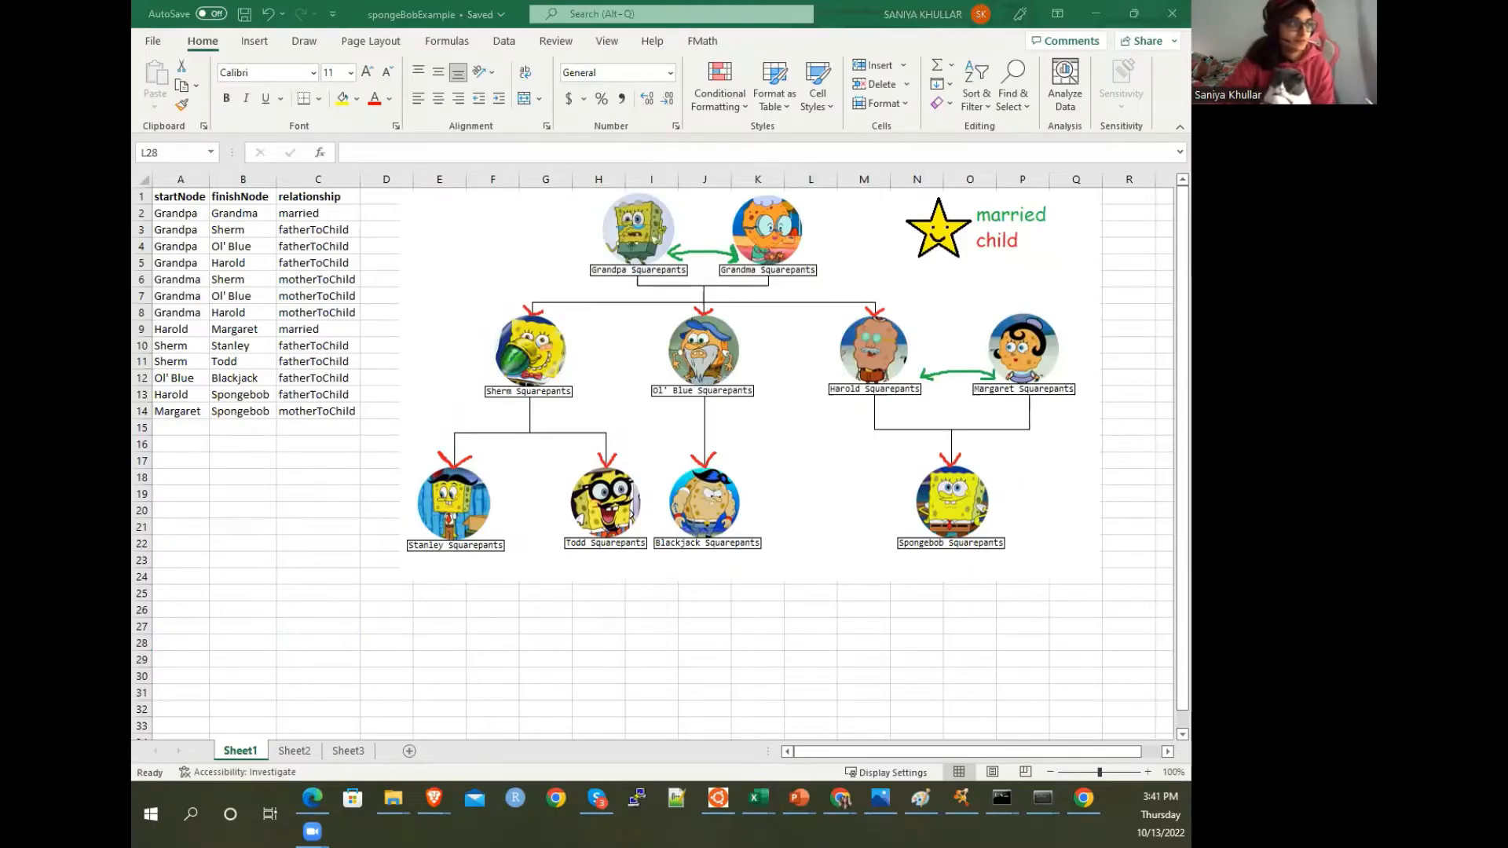
Switch to Cytoscape and place a text annotation reading "cytoscape" on the screen
click(185, 797)
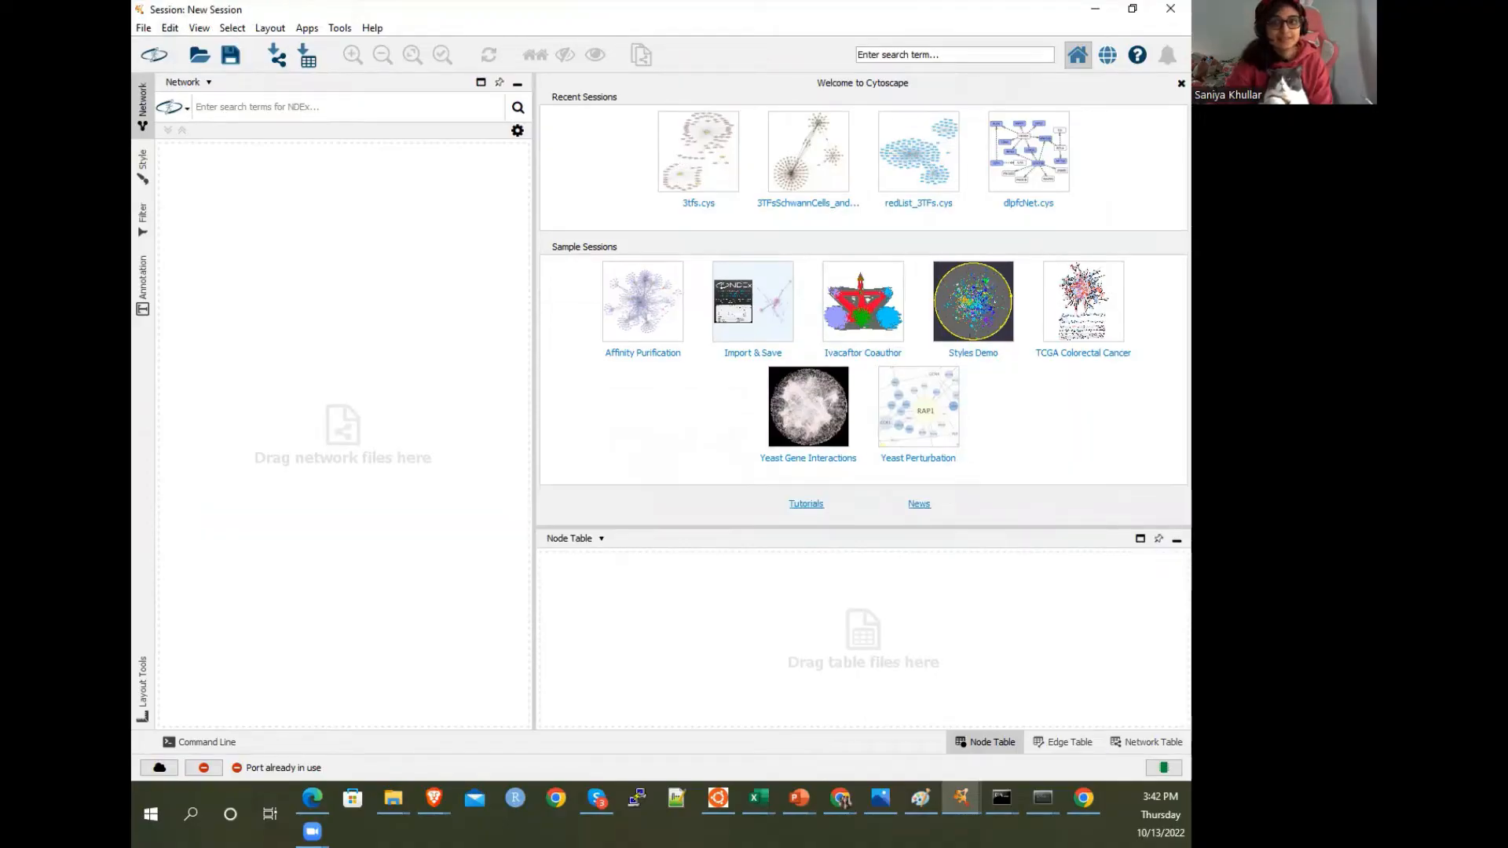
click(207, 613)
text(cytoscape)
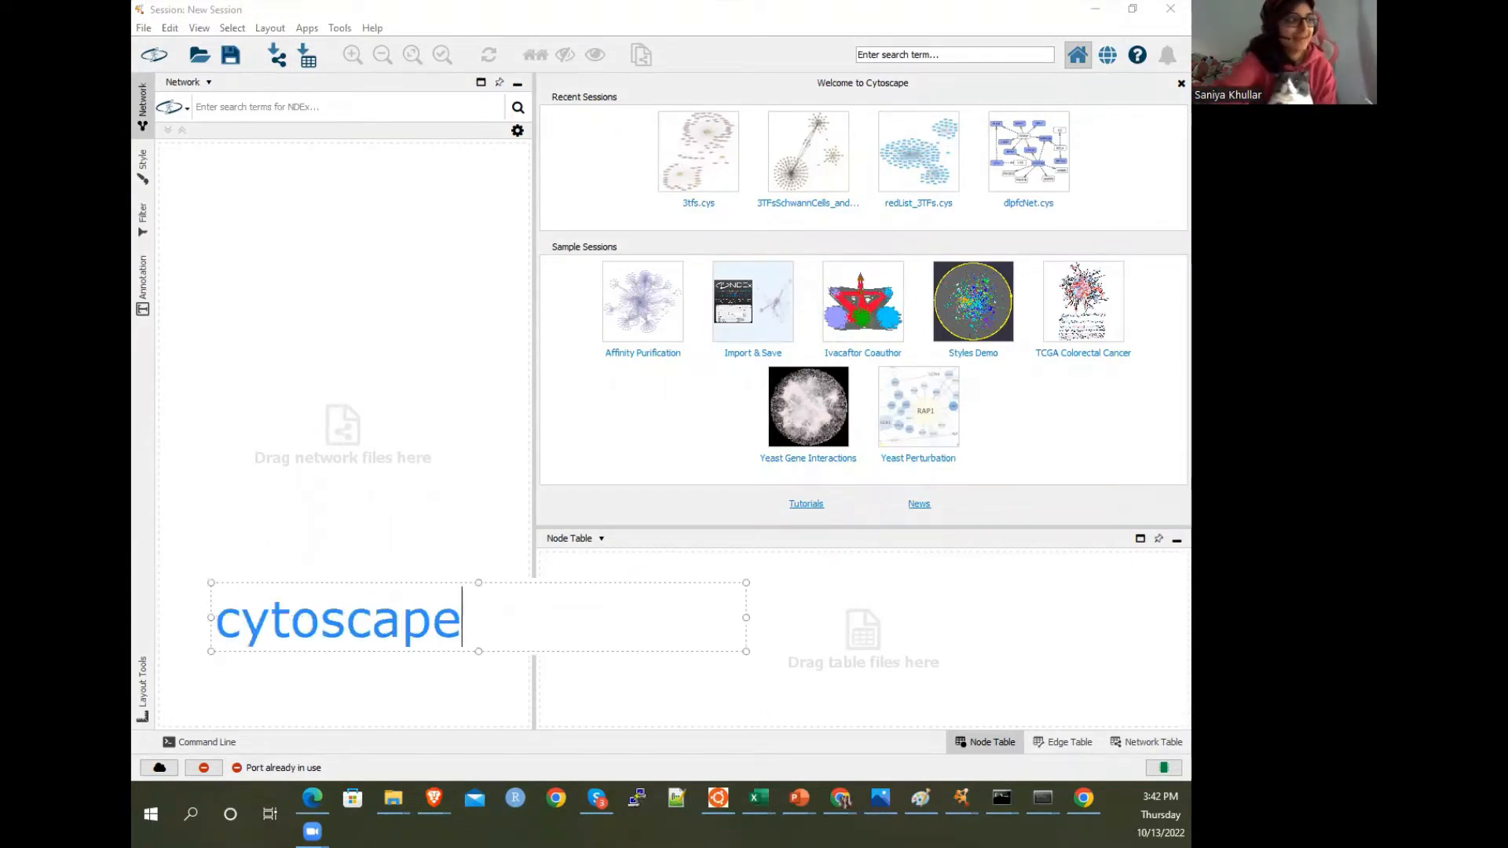
Look over the cytoscapeDemo folder and the cytoscapeGraphEdgeList workbook, then return to Cytoscape
click(376, 444)
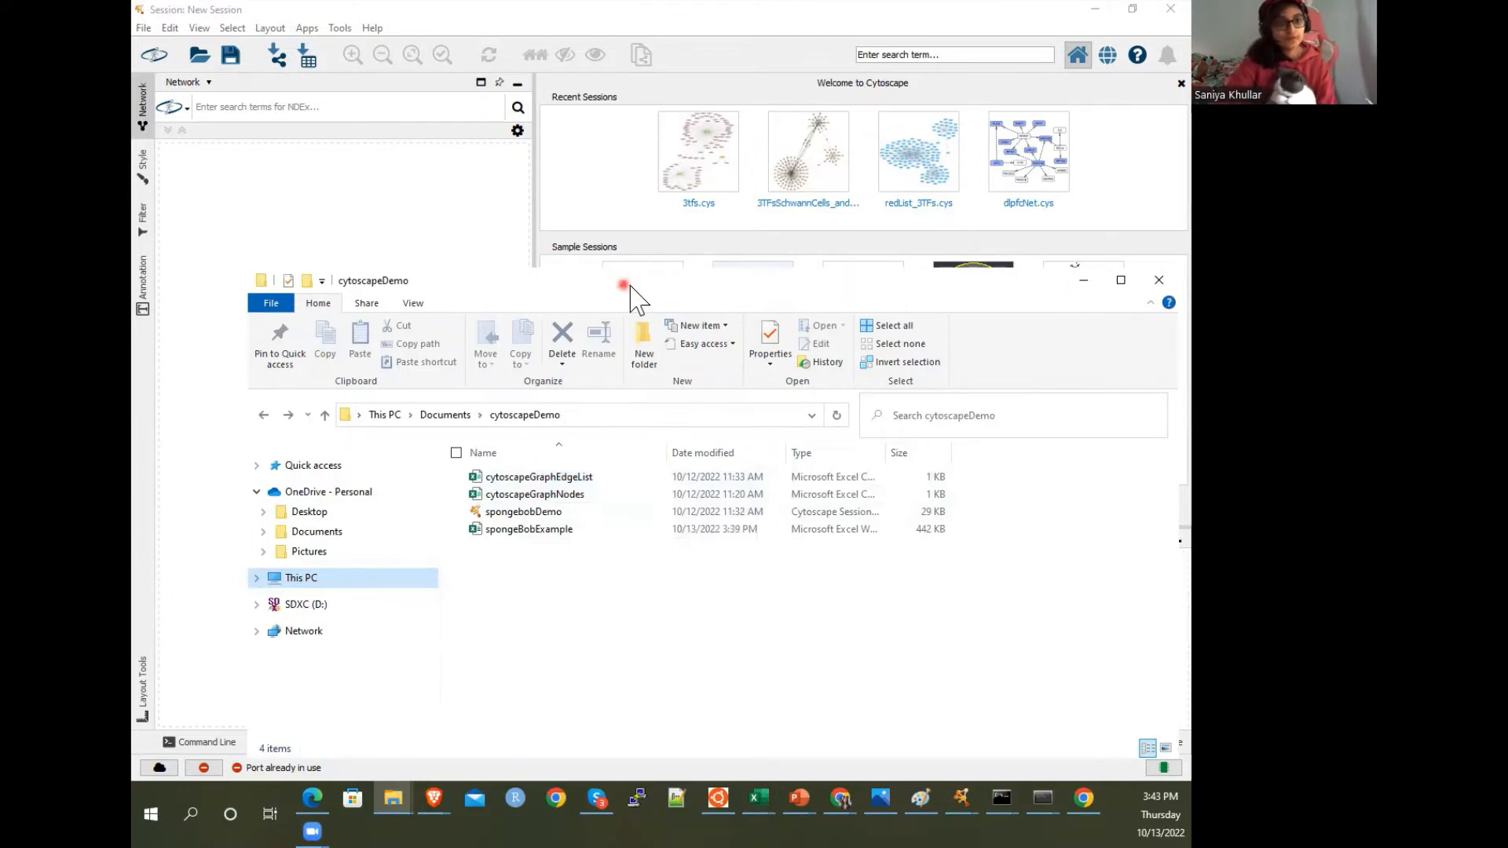
drag(630, 287, 1190, 287)
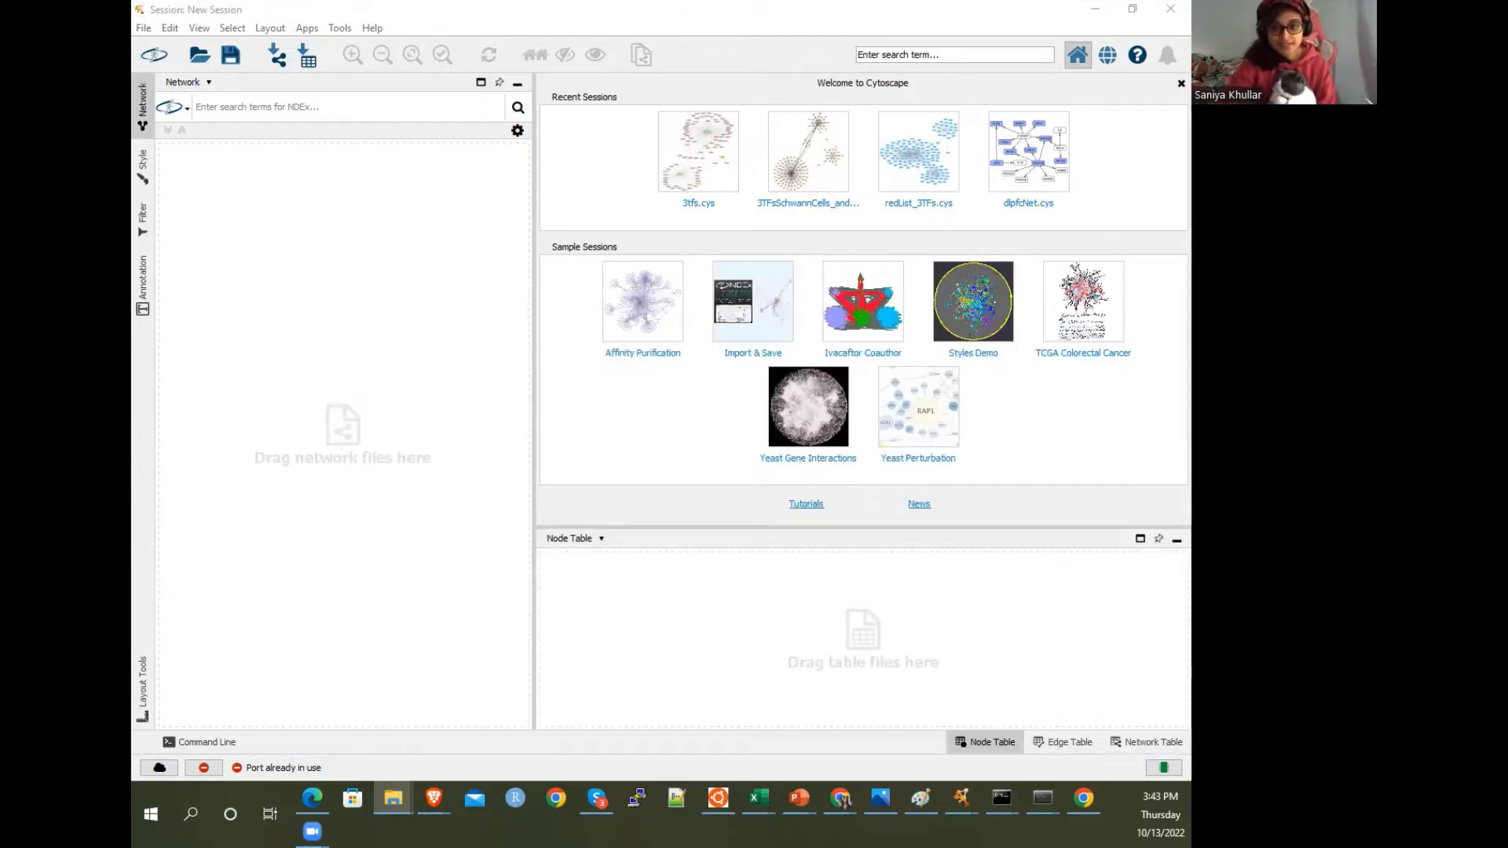
key(alt+Tab)
click(220, 245)
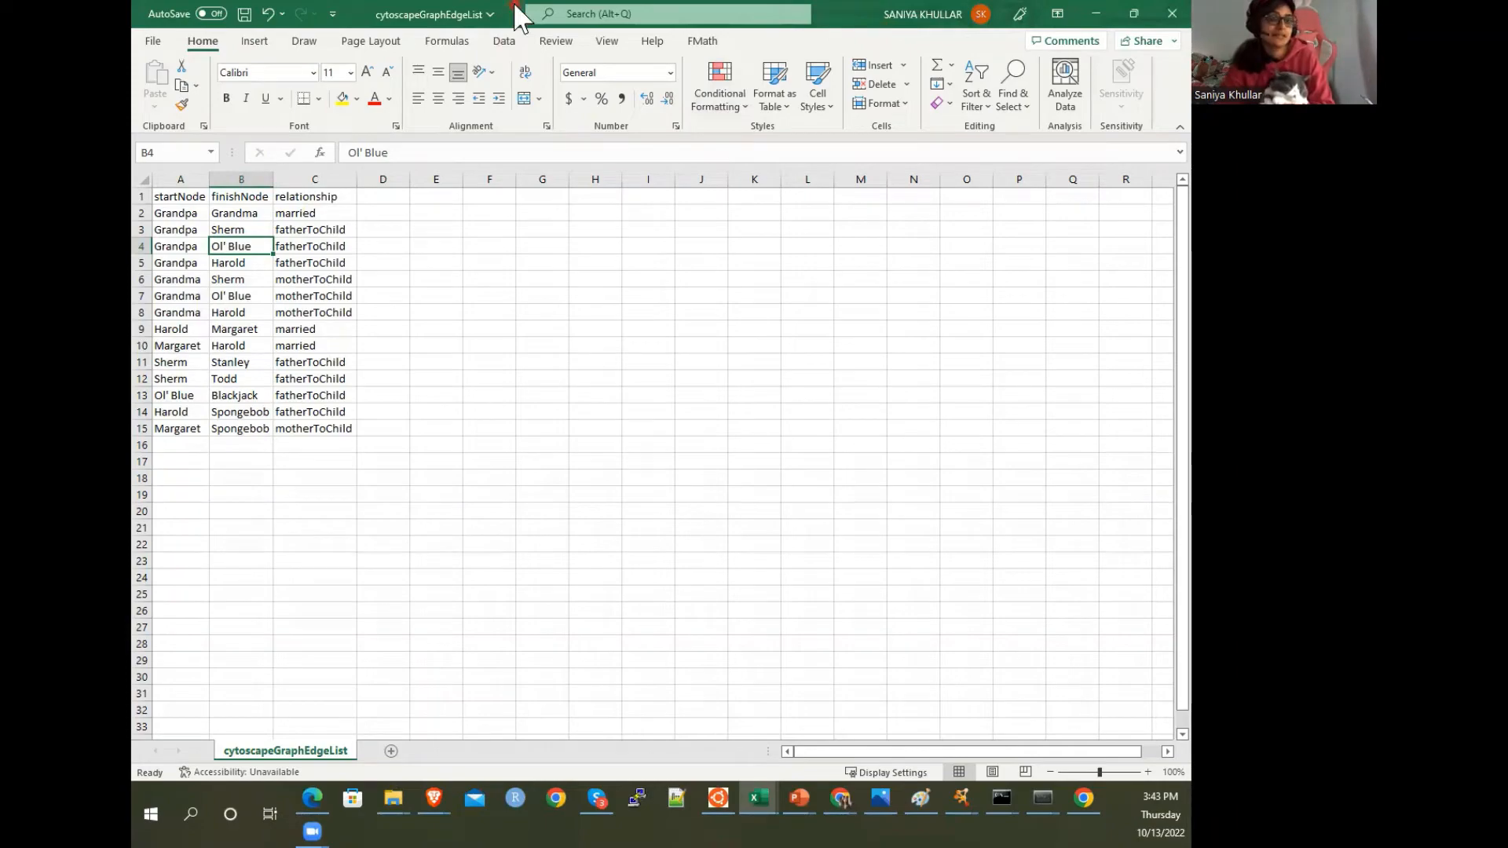
key(alt+Tab)
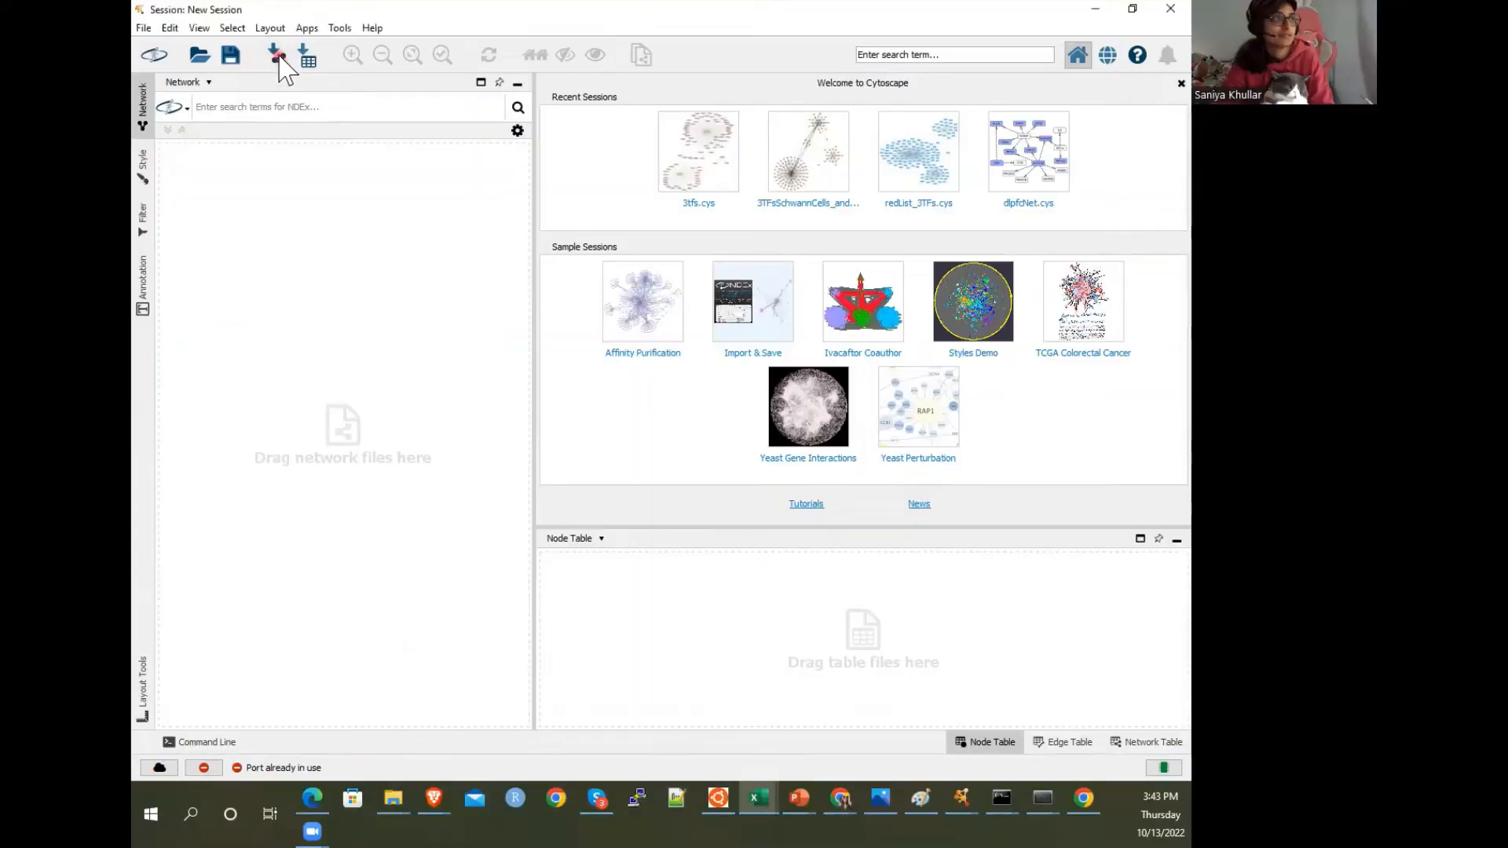
Start a network import from the cytoscapeGraphEdgeList file in the cytoscapeDemo folder
click(277, 55)
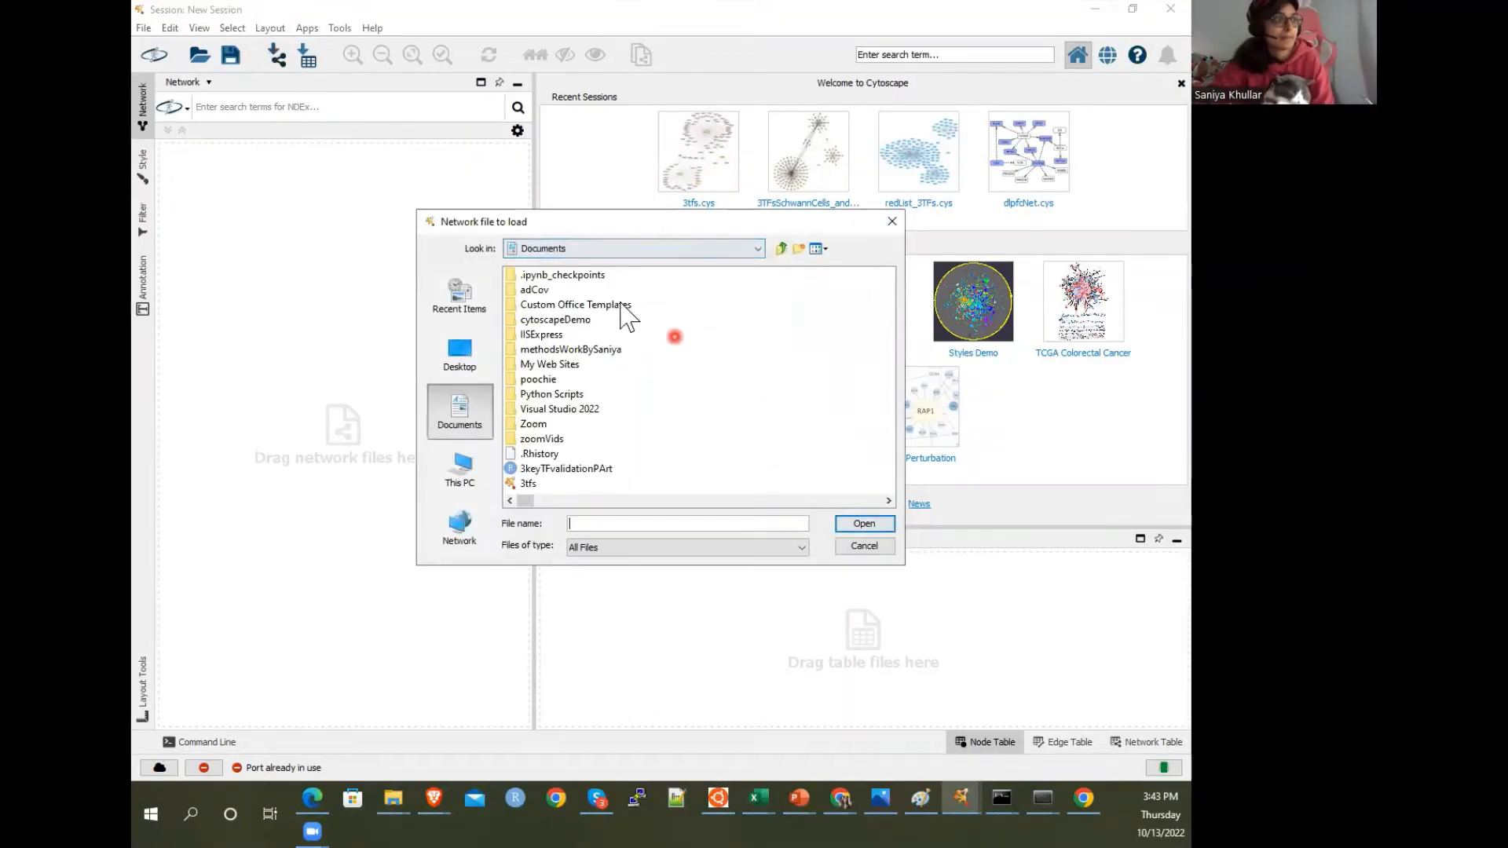
double_click(548, 320)
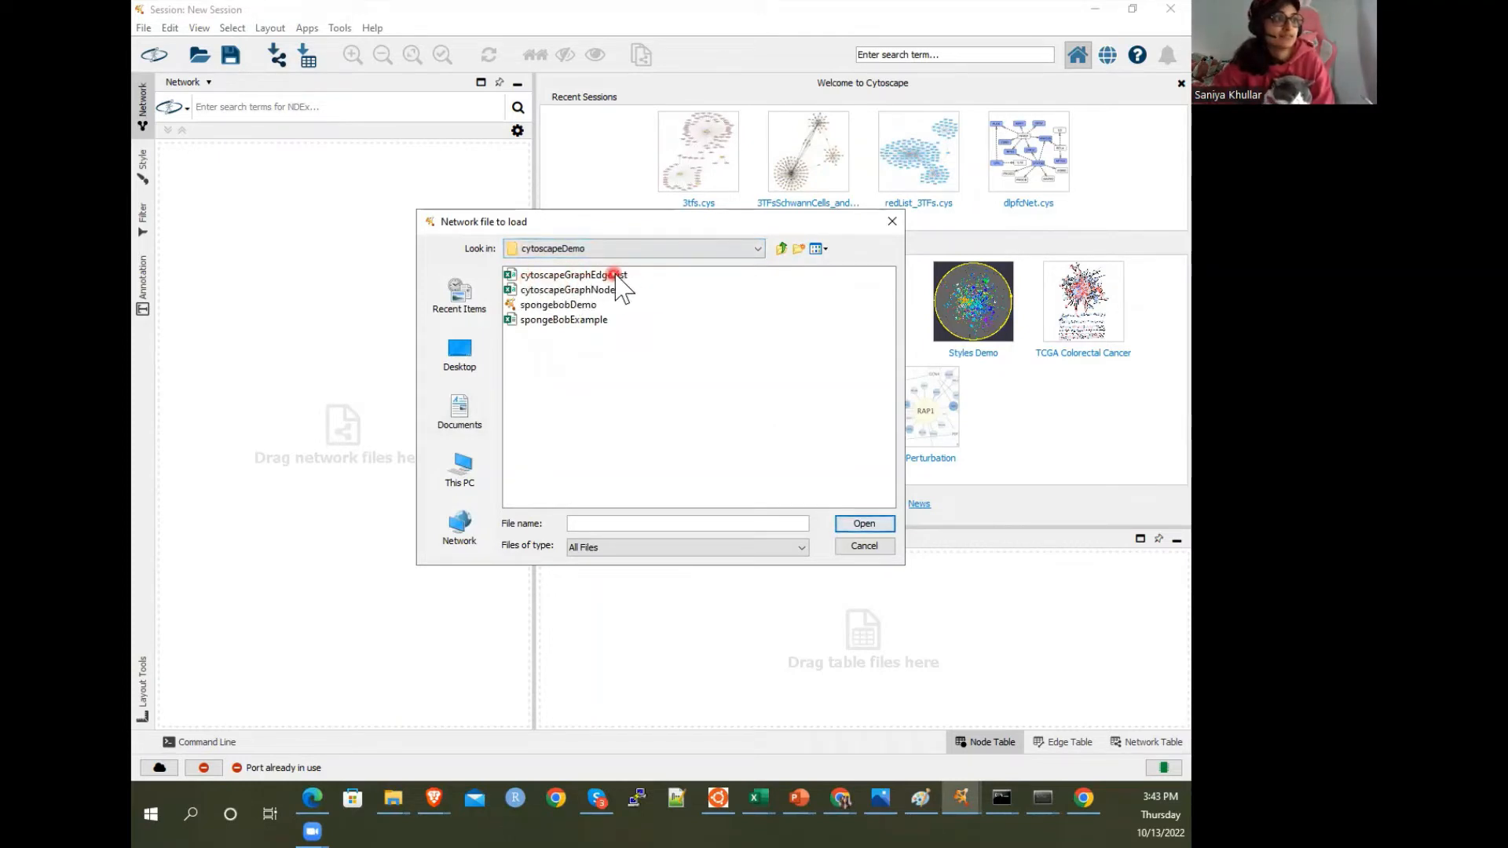
double_click(556, 275)
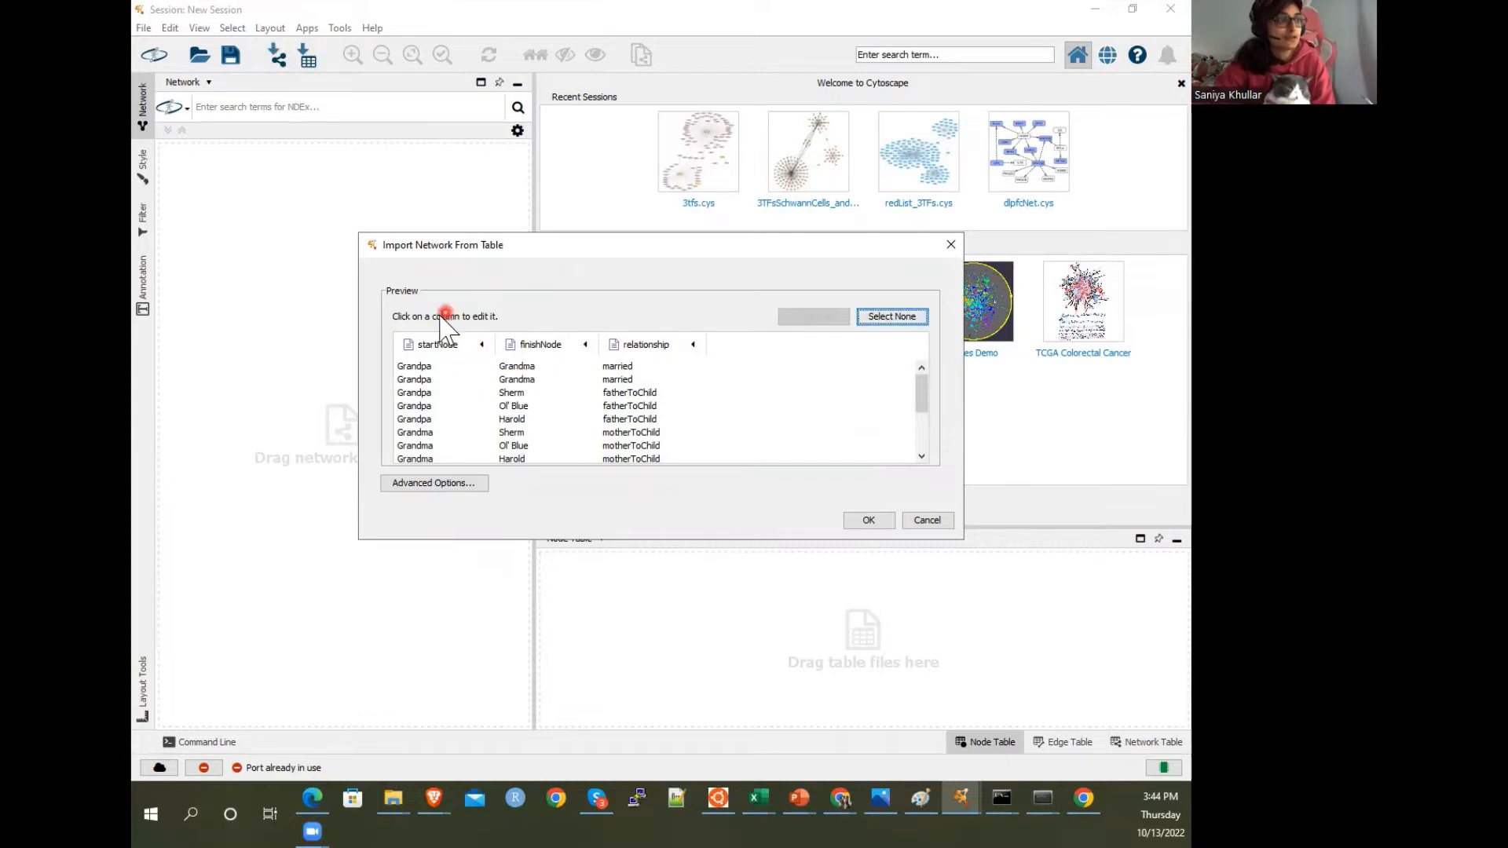
Define the startNode column as the source node and the finishNode column as the target node for the import
click(433, 348)
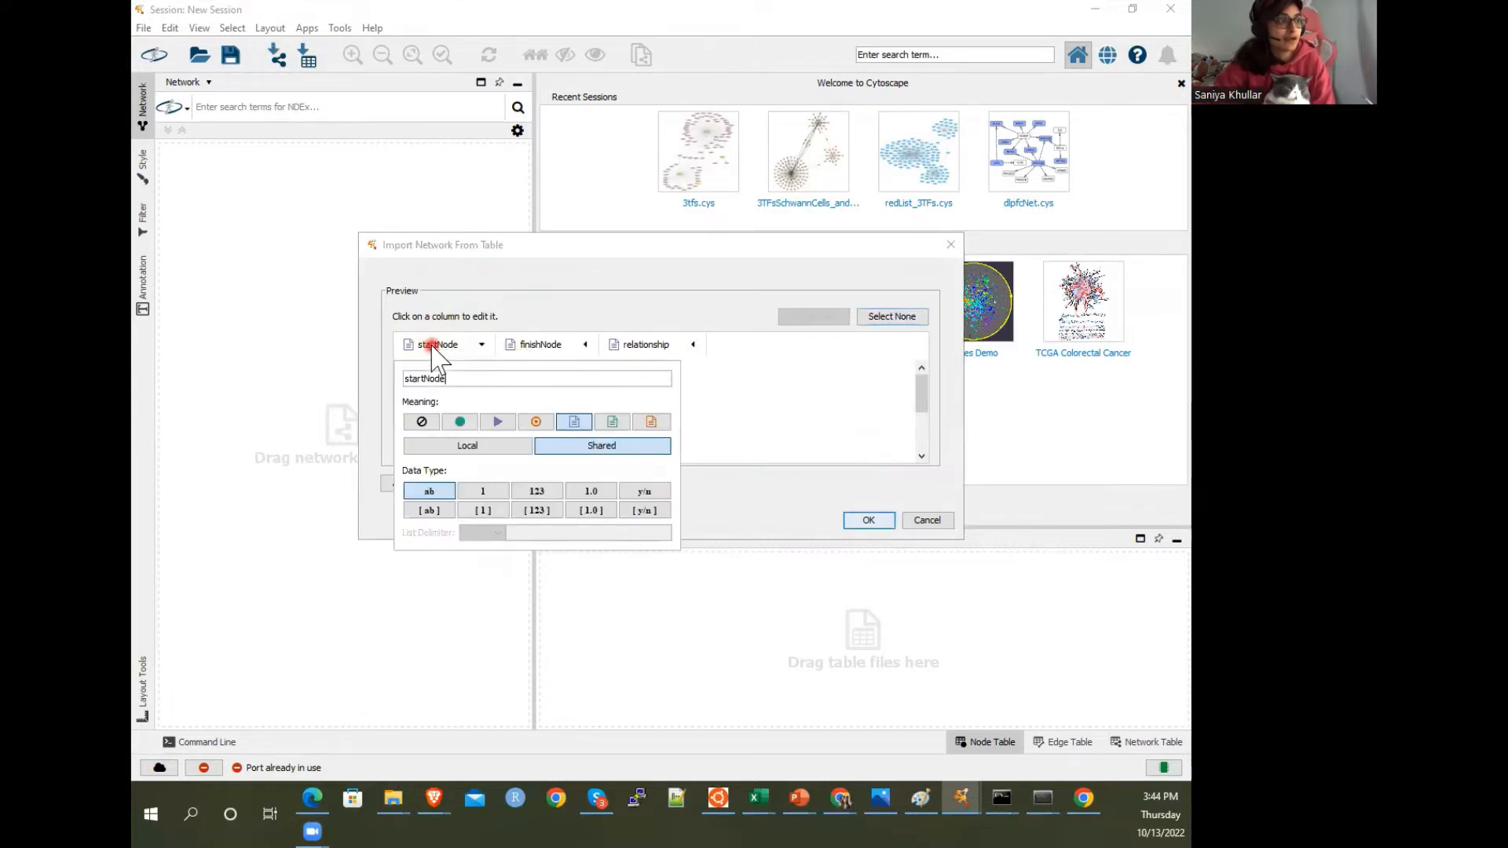
click(461, 425)
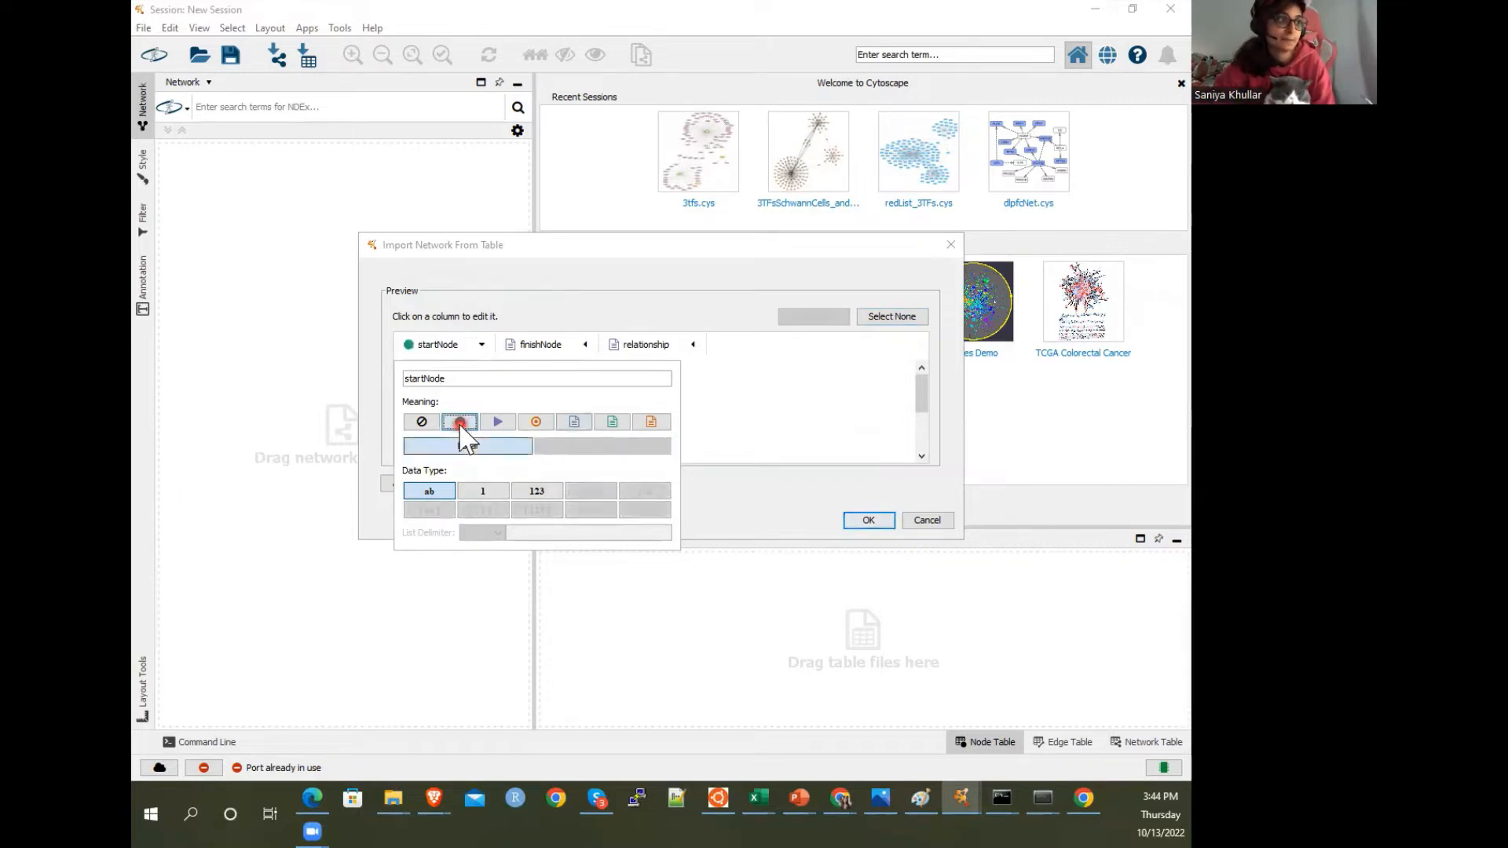
click(545, 346)
click(640, 422)
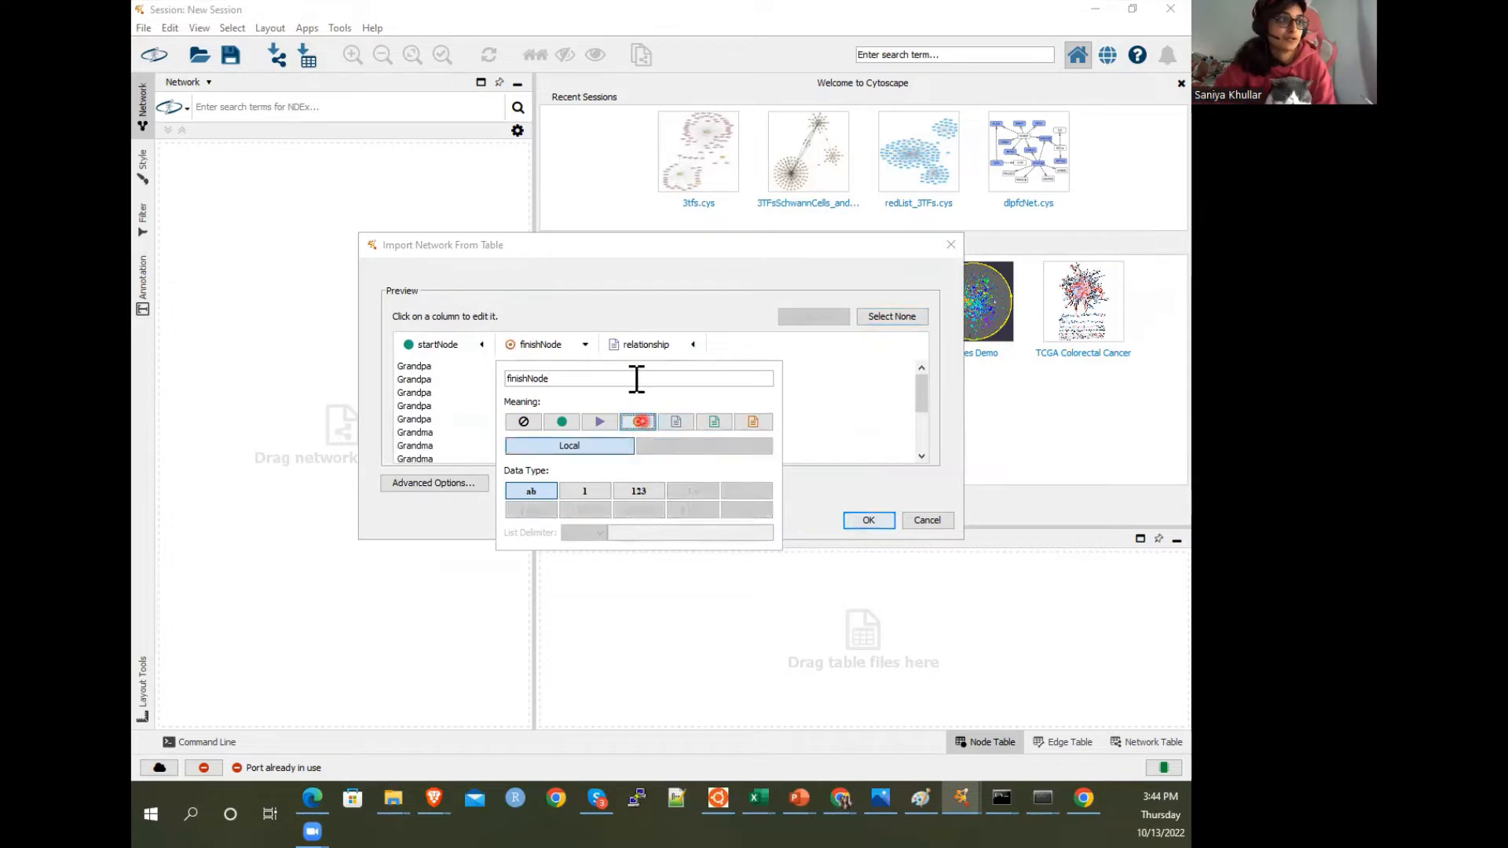
click(606, 275)
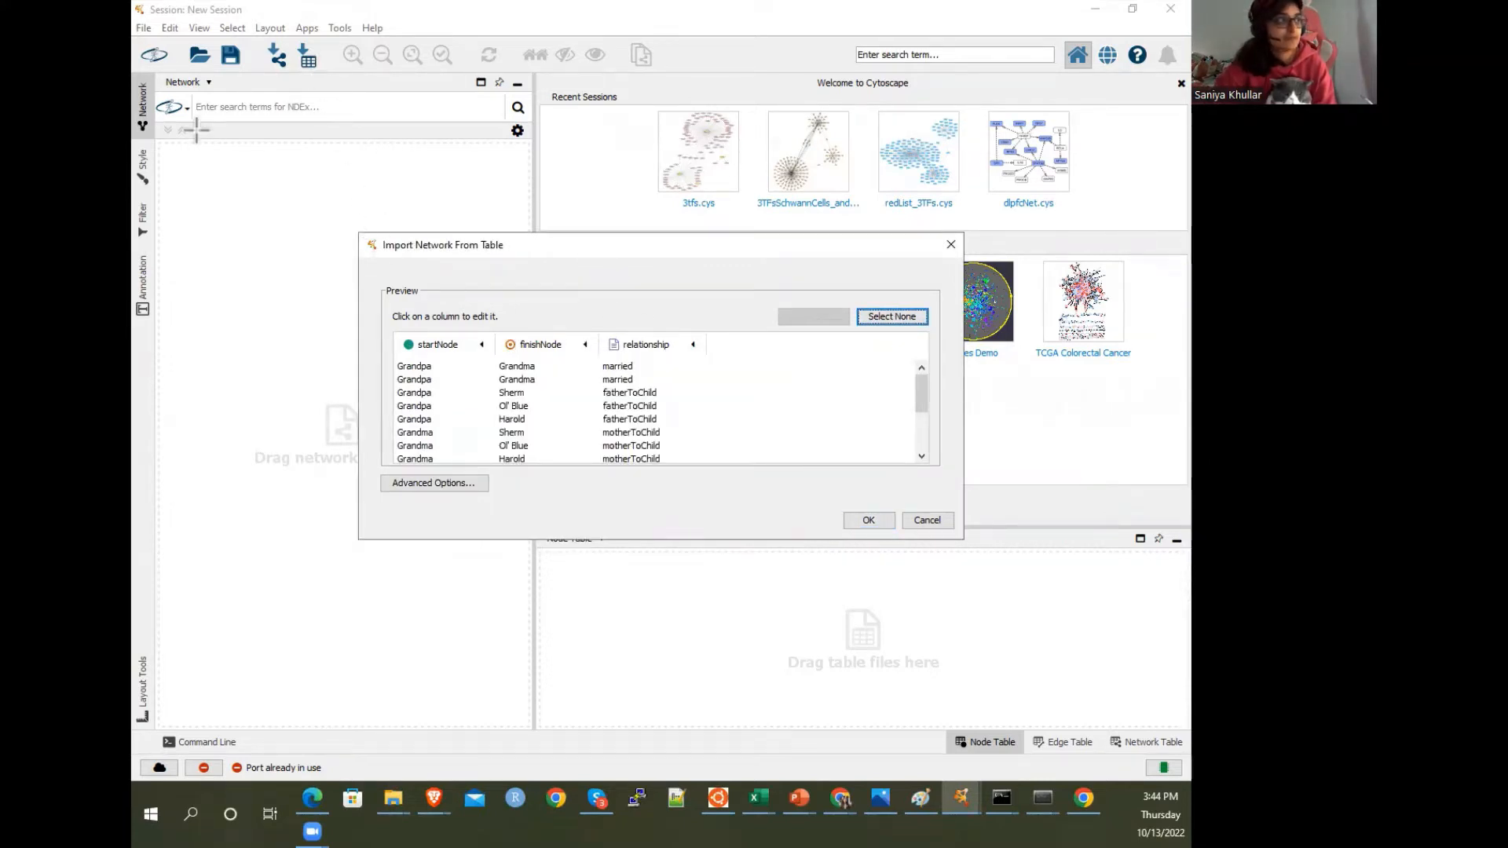
Annotate the screen with an orange circle labelled "source", a red circle labelled "target" and a blue arrow from source to target
click(246, 181)
drag(507, 139, 636, 245)
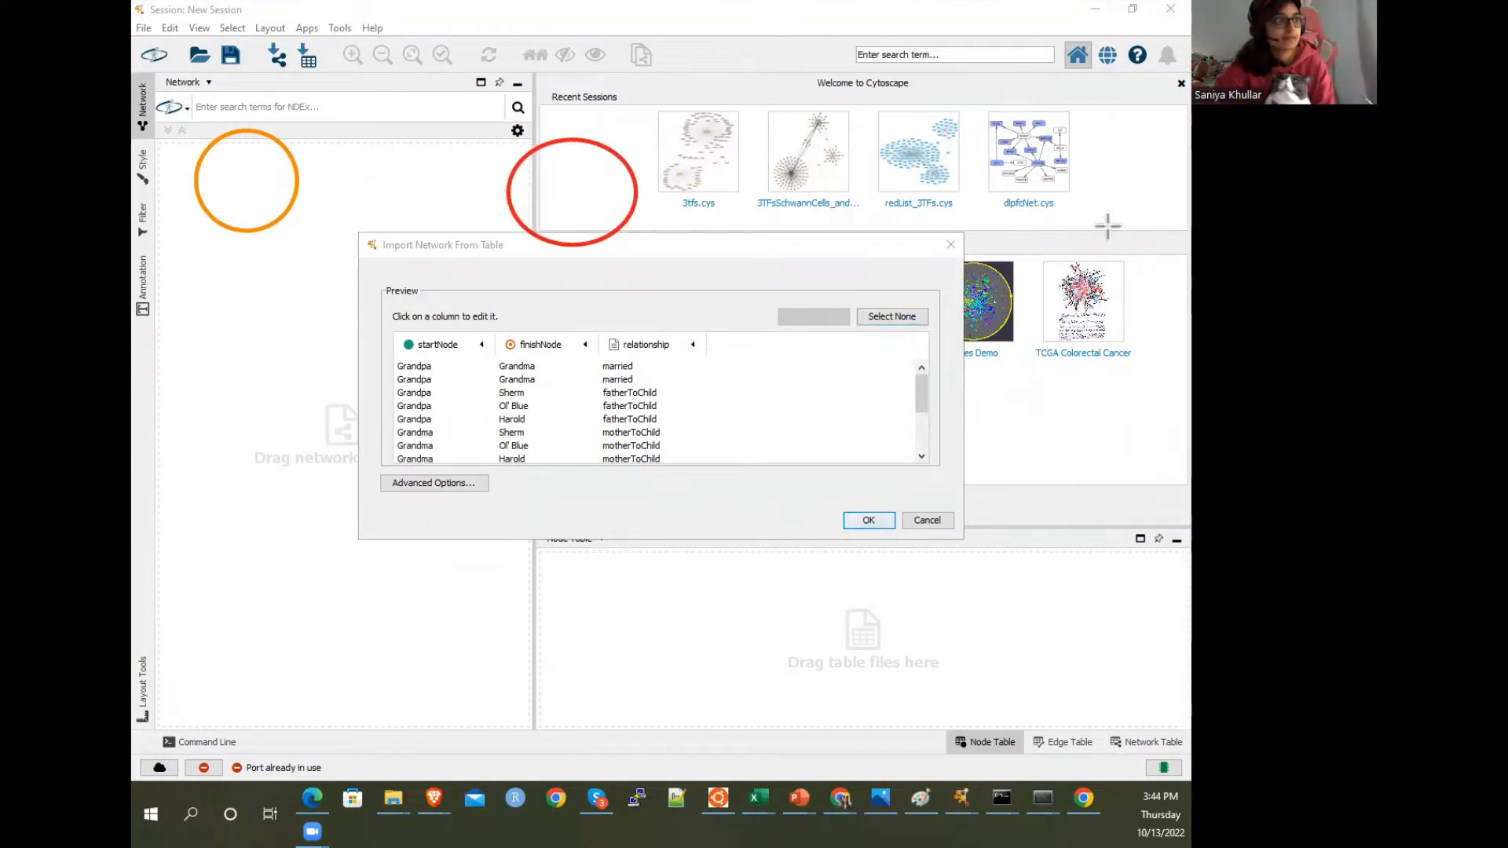
drag(297, 173, 431, 222)
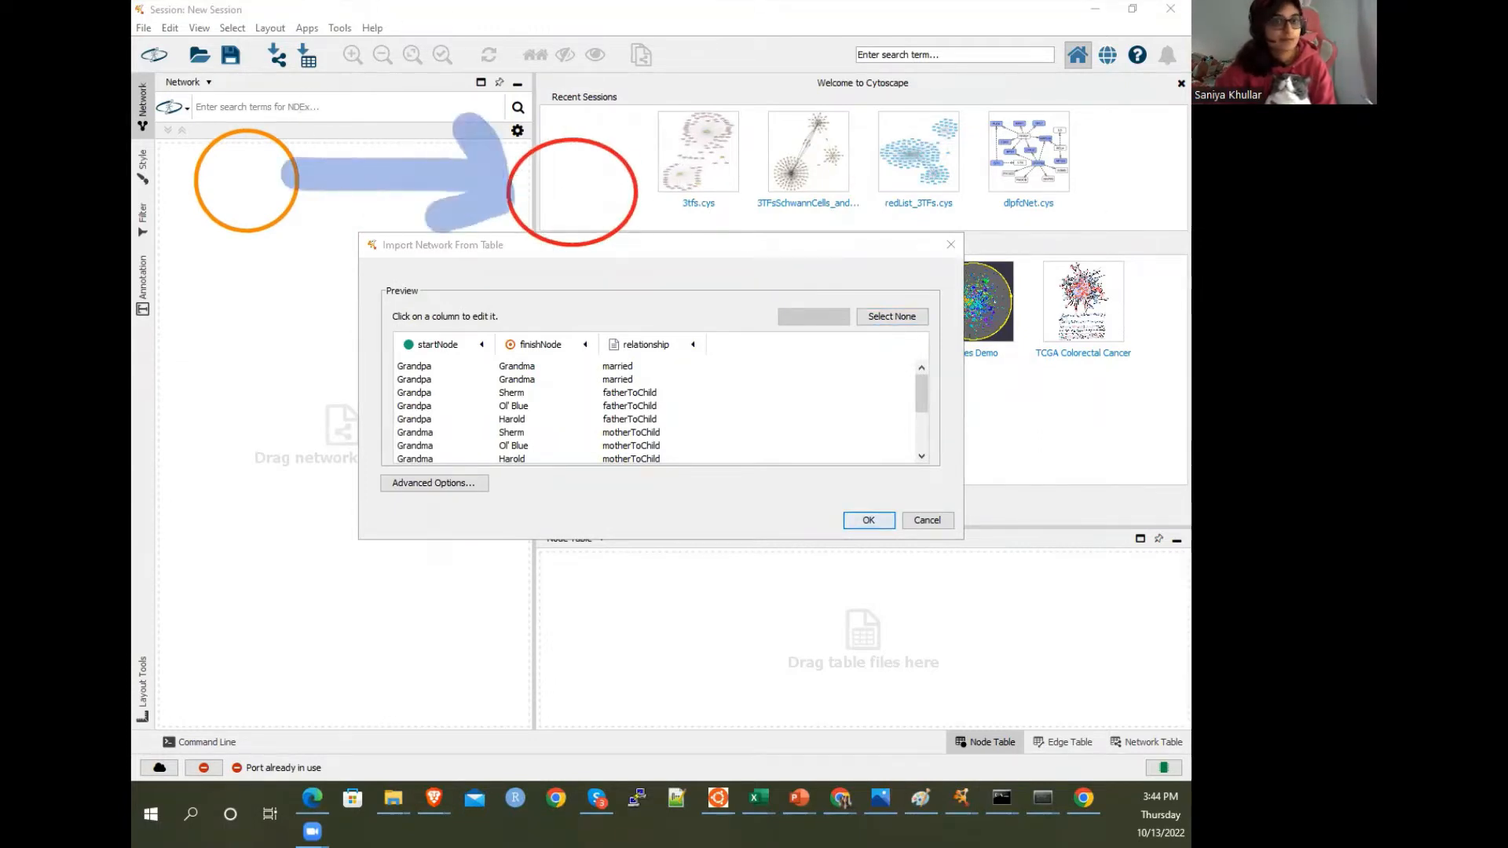
click(214, 202)
text(source)
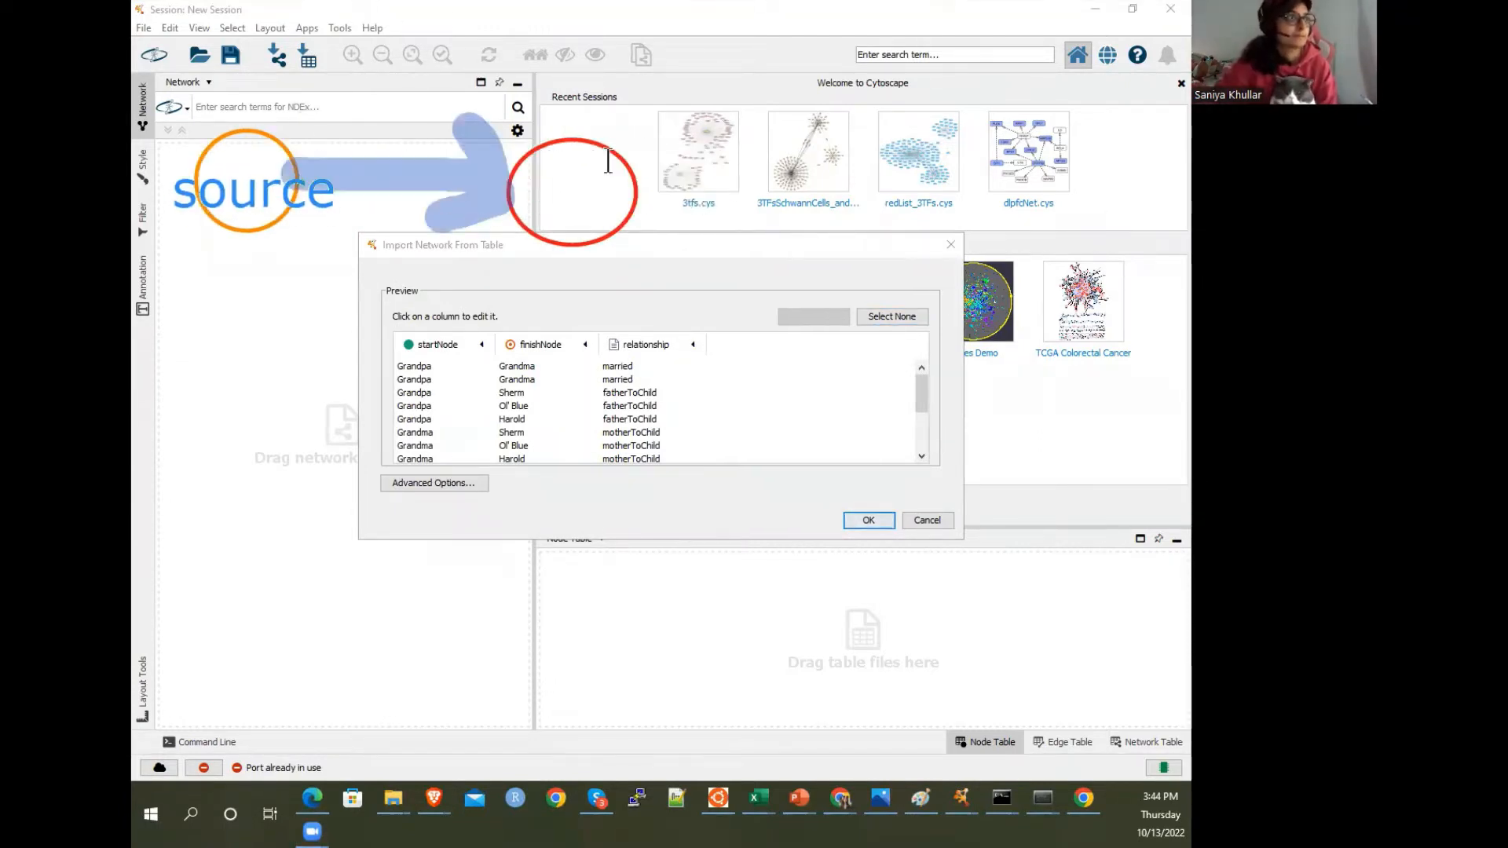
click(526, 187)
text(target)
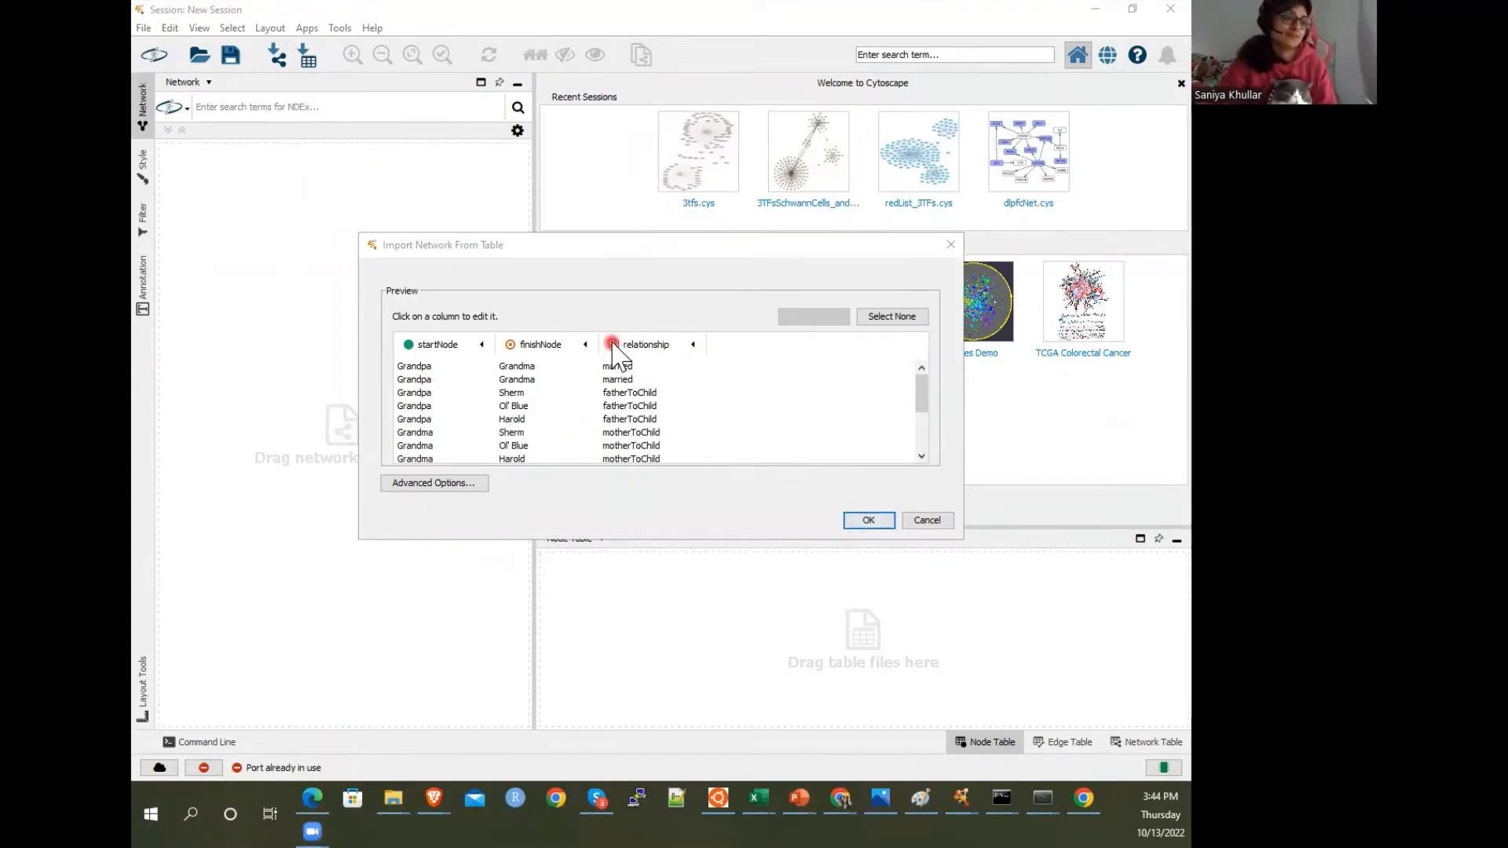
Check that the relationship column is set as a shared string edge attribute, and complete the network import
click(612, 347)
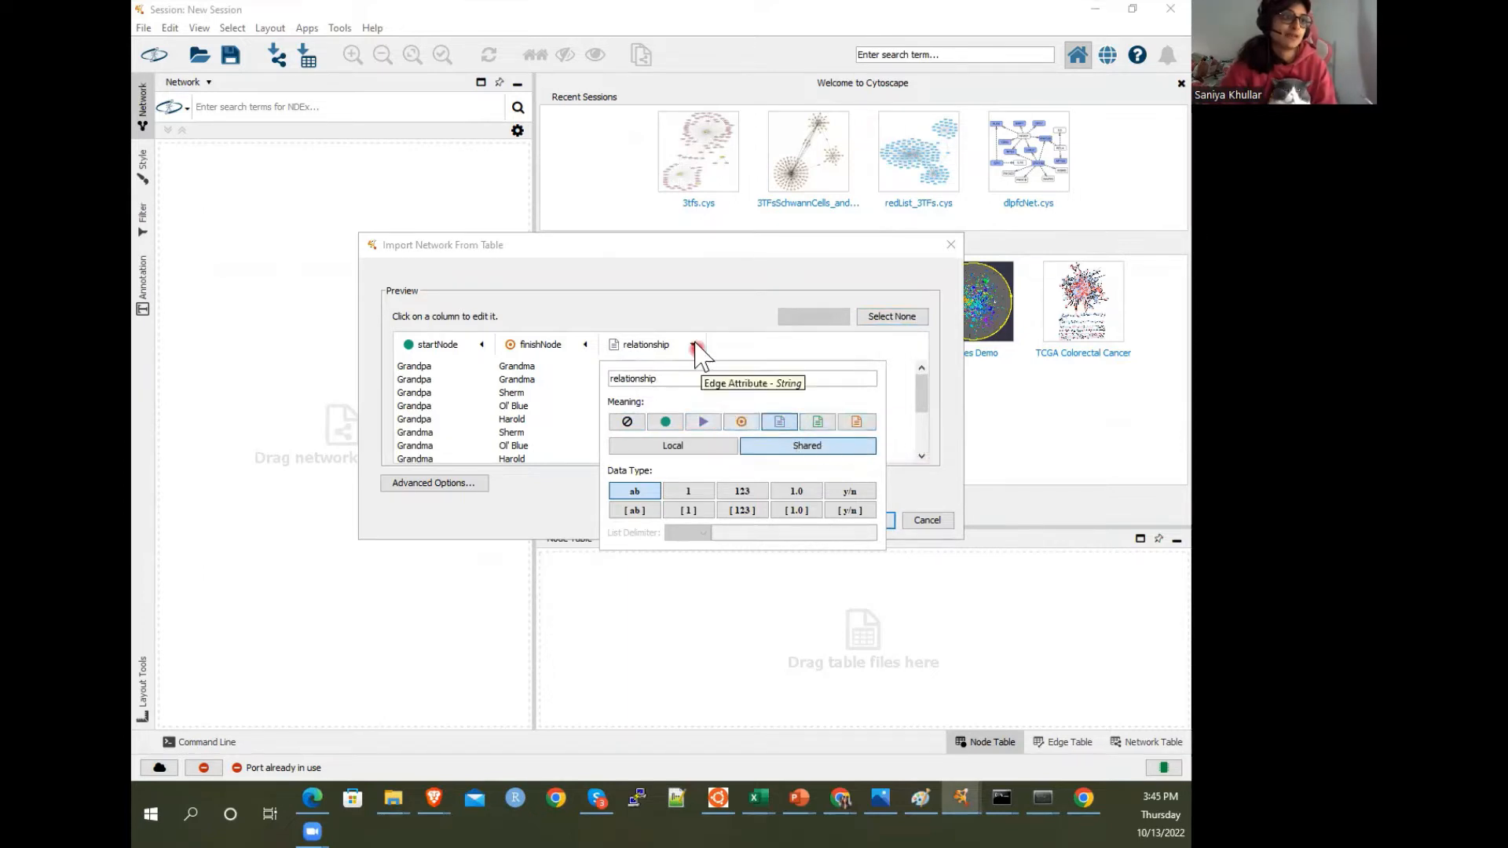
click(700, 358)
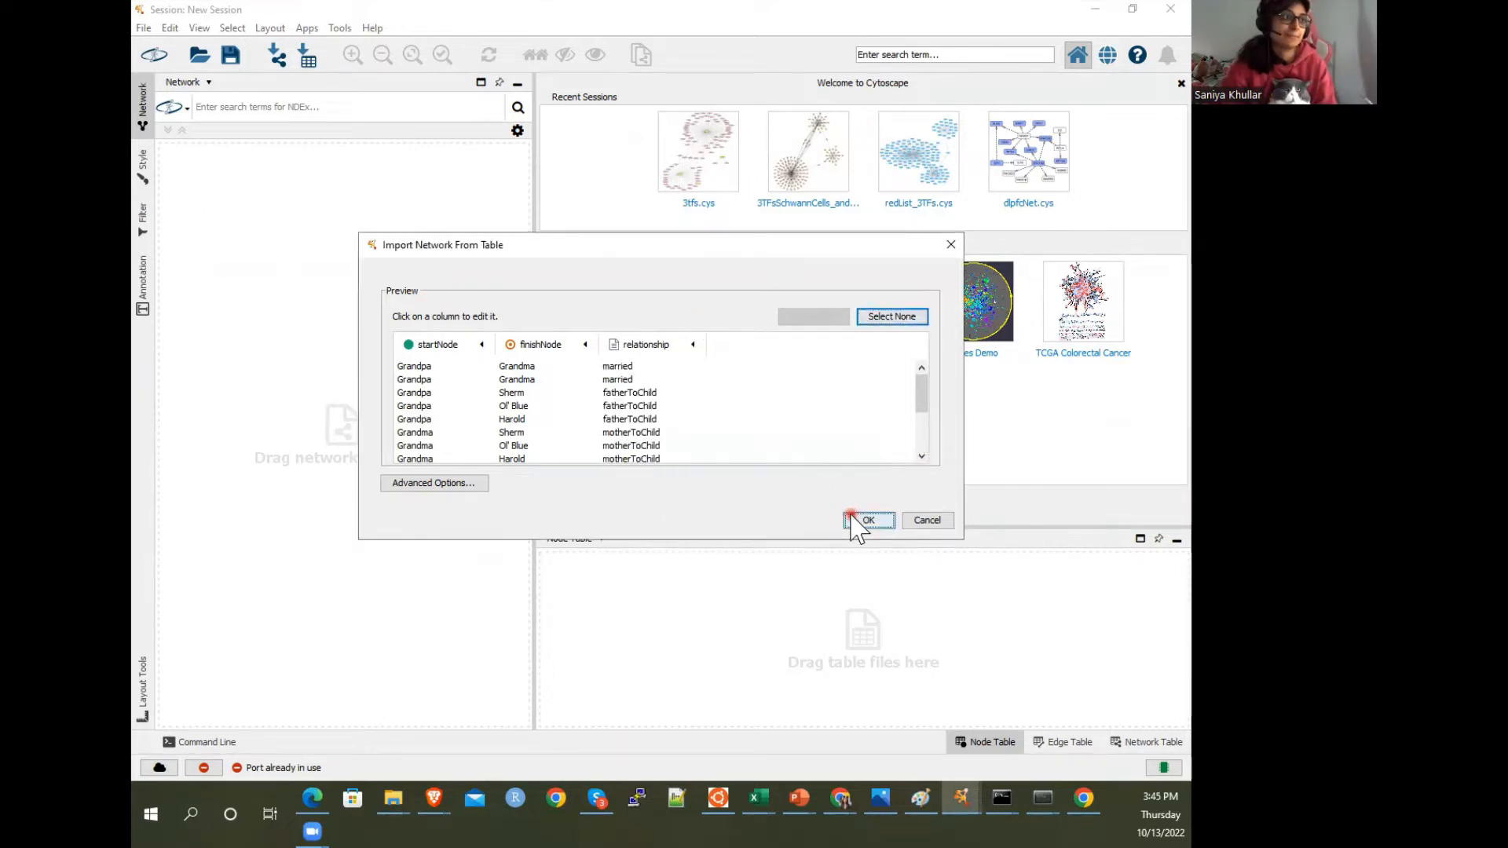
click(851, 518)
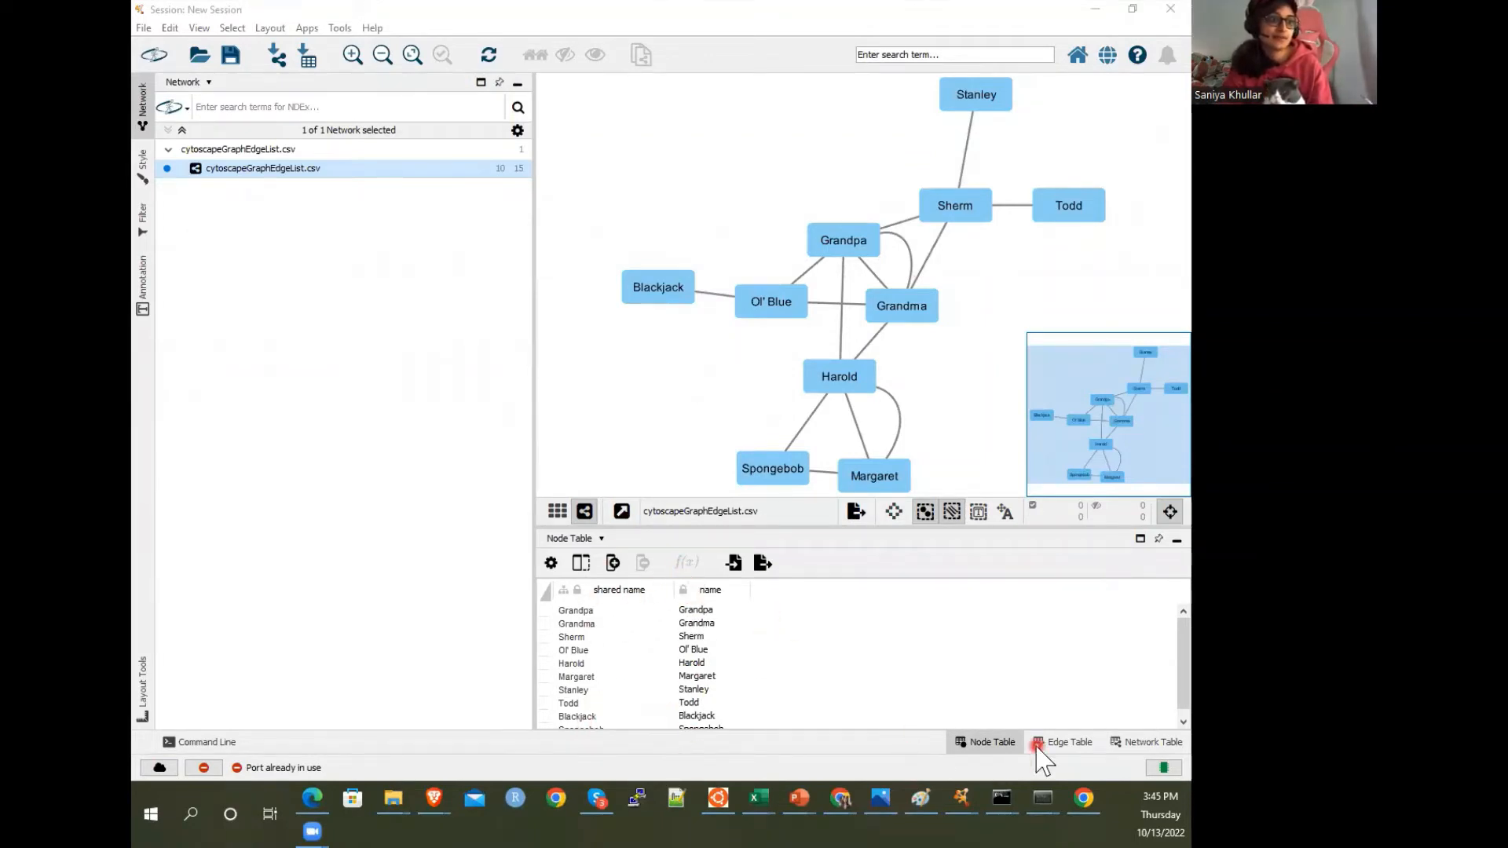
Examine the imported network's edge table and node table, with the network view widened
click(1062, 743)
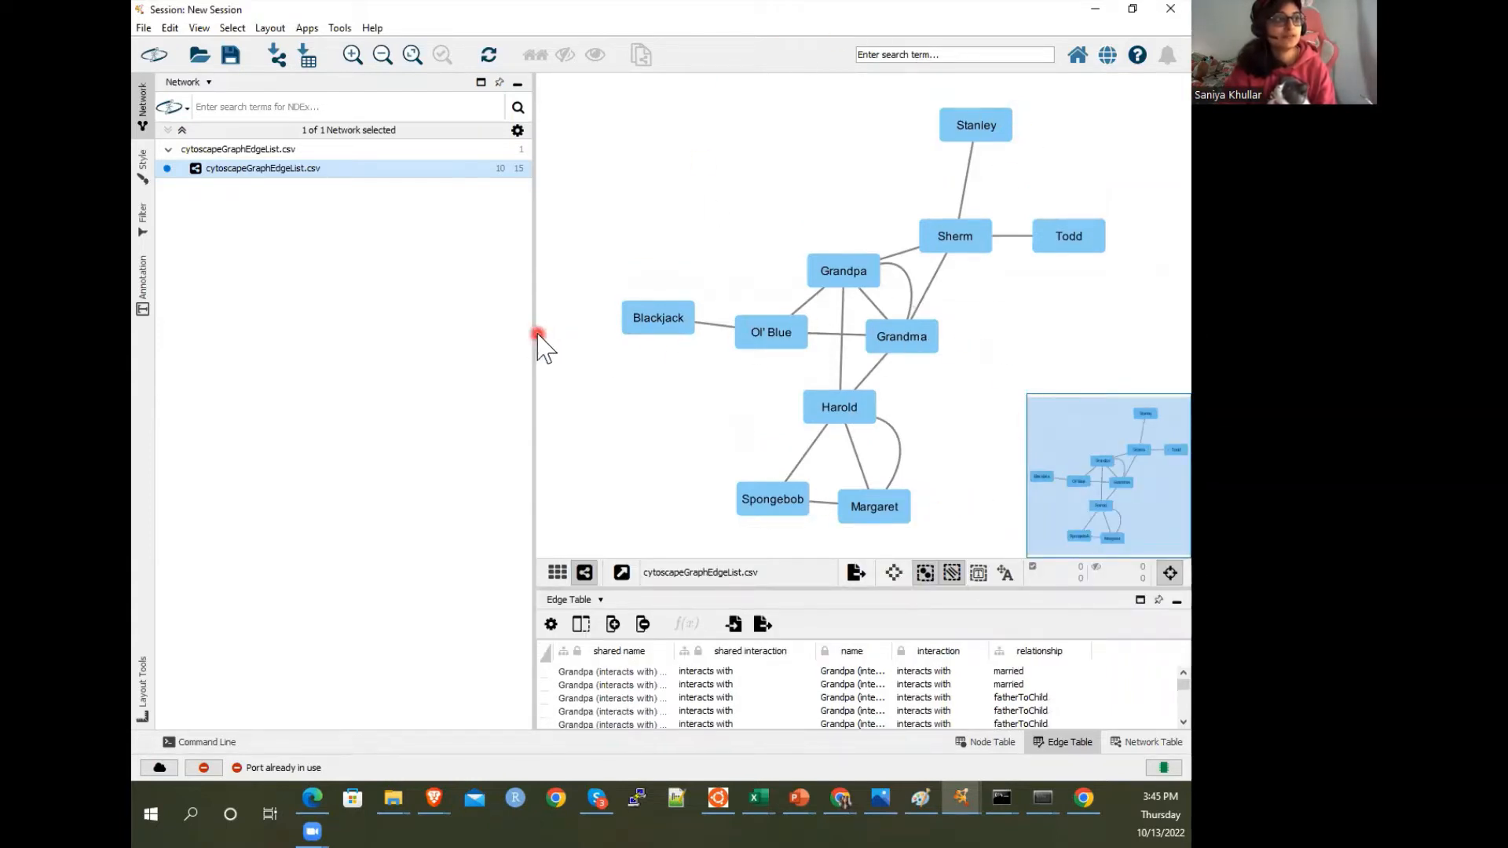
drag(533, 333, 374, 333)
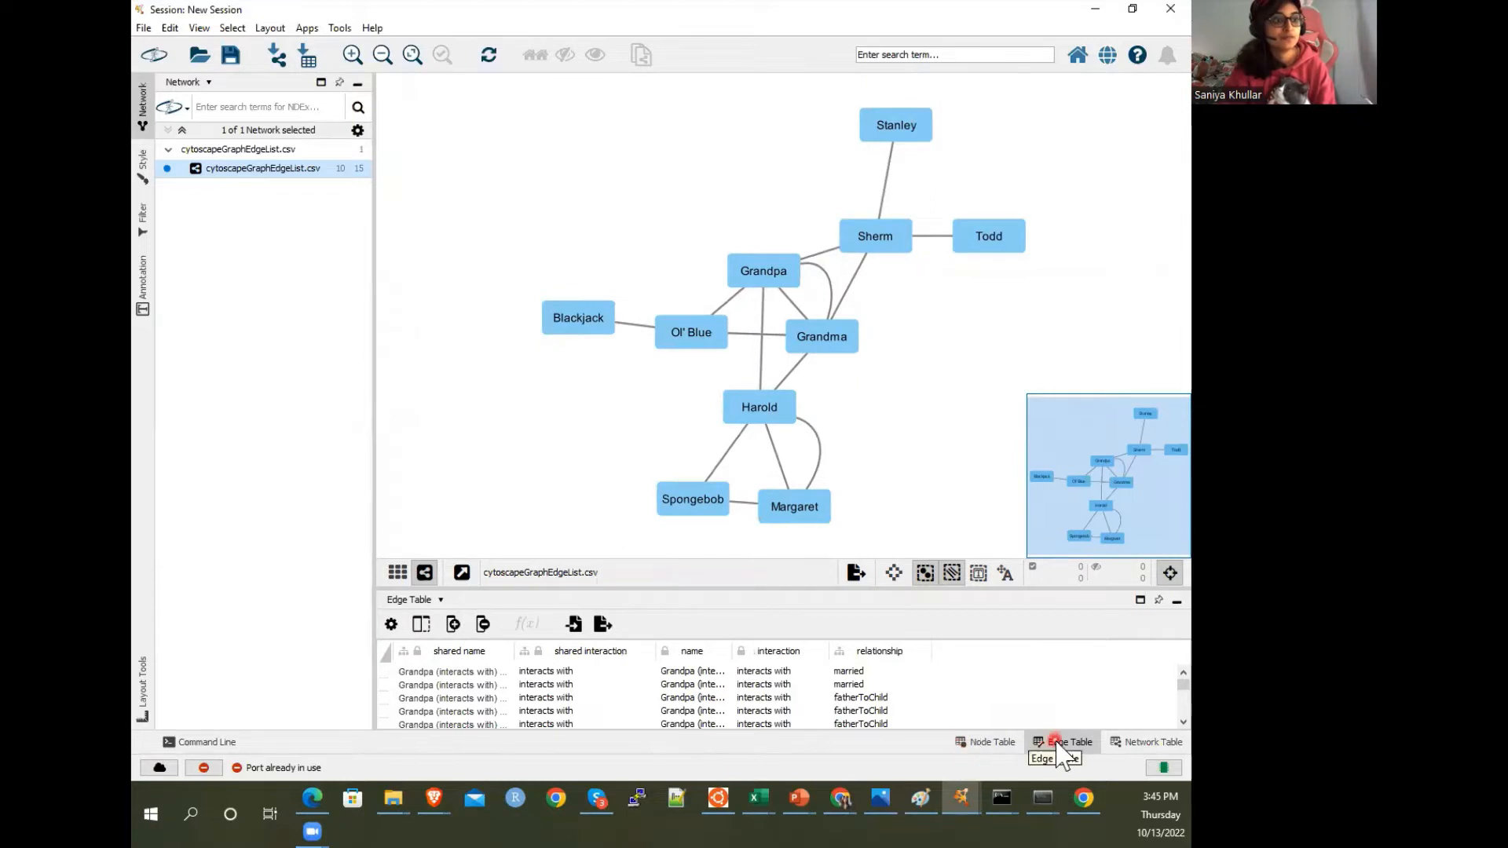
click(987, 742)
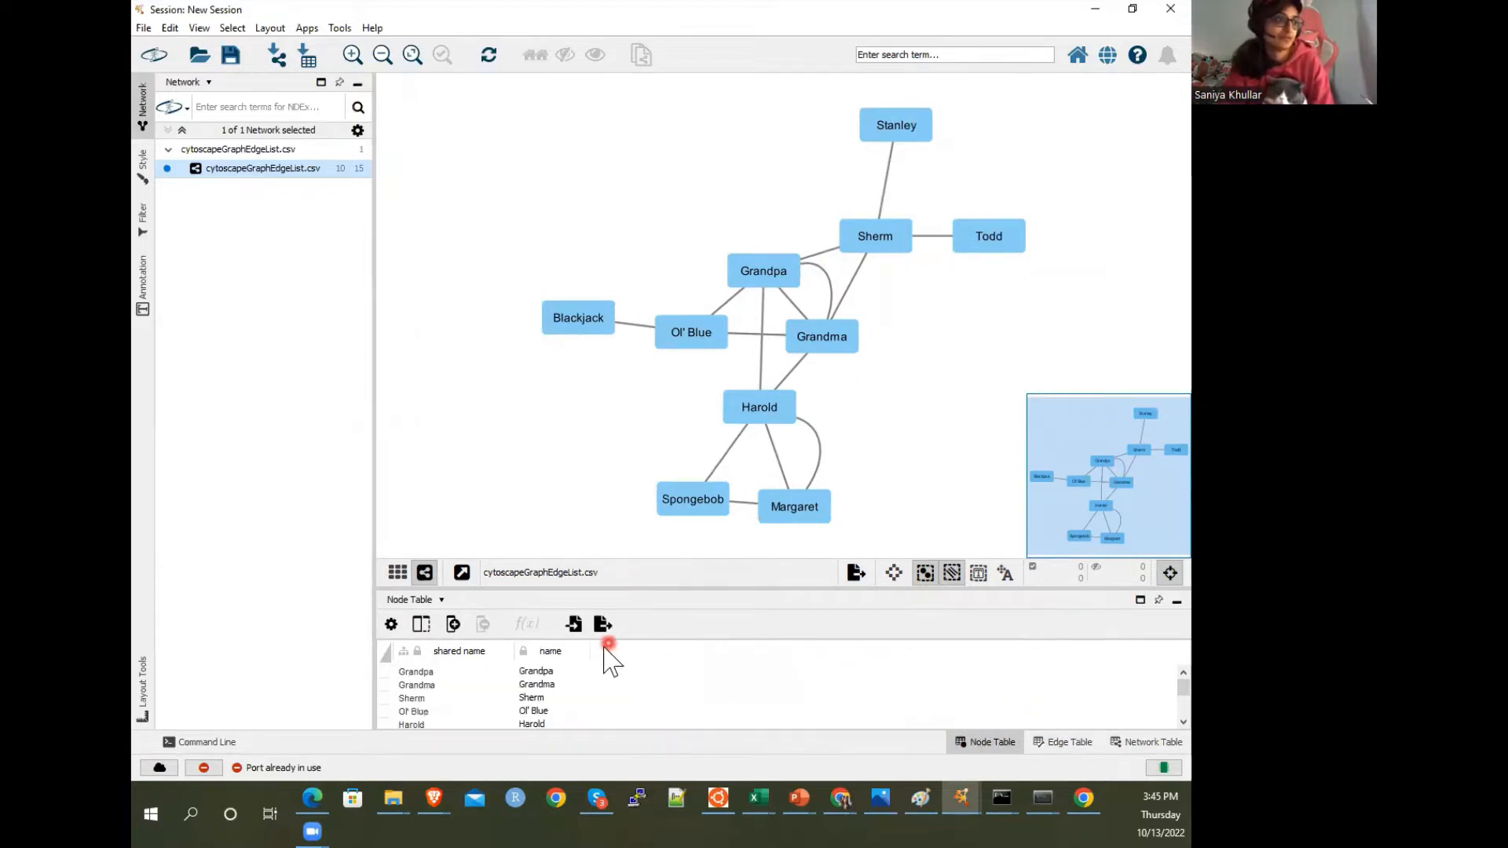
scroll(564, 691, up, 1)
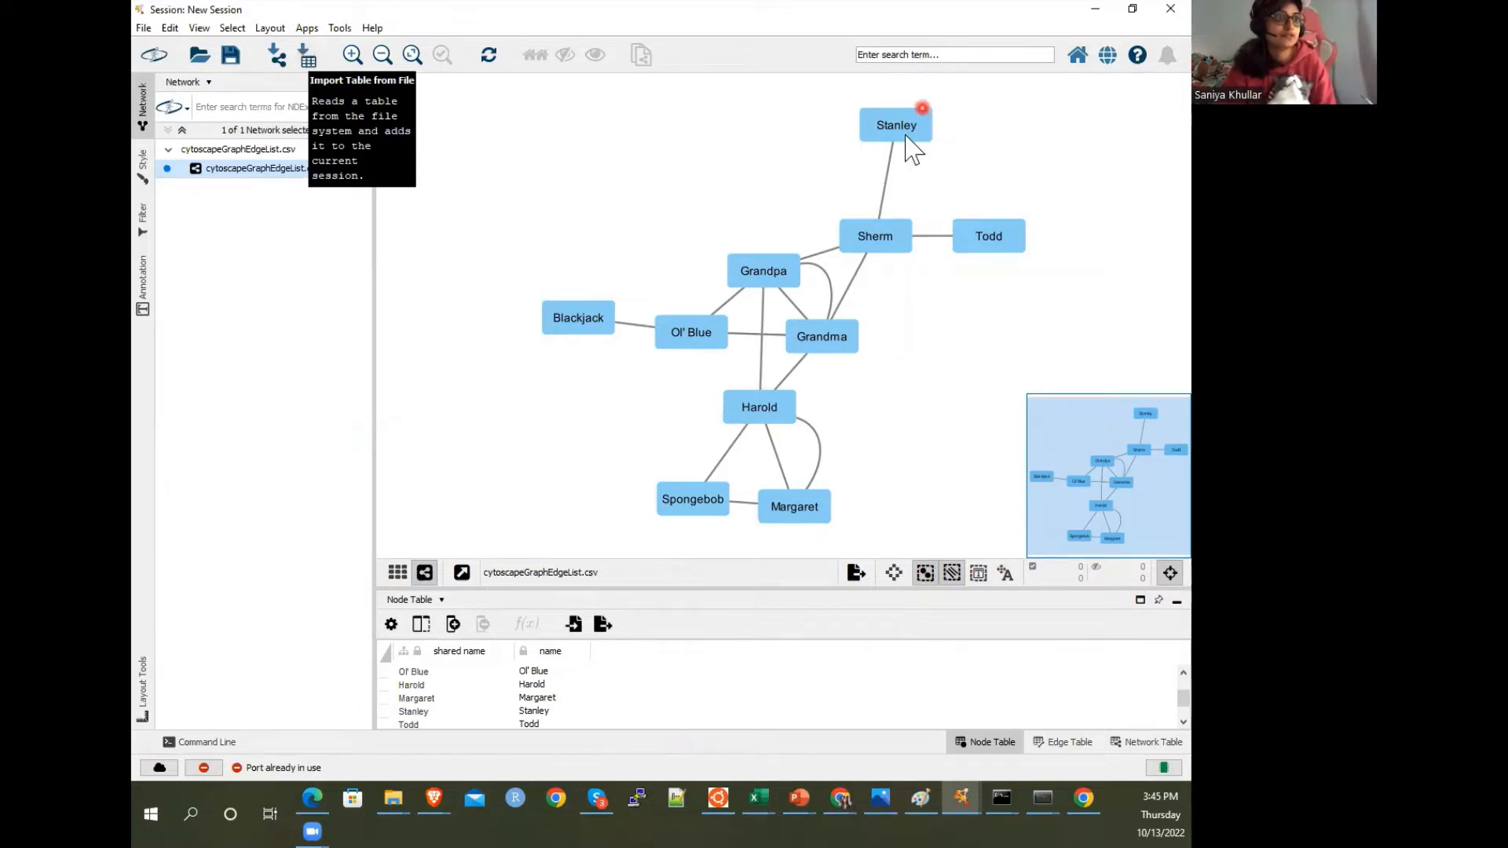
Start a table import from file and select cytoscapeGraphNodes in the cytoscapeDemo folder
click(306, 54)
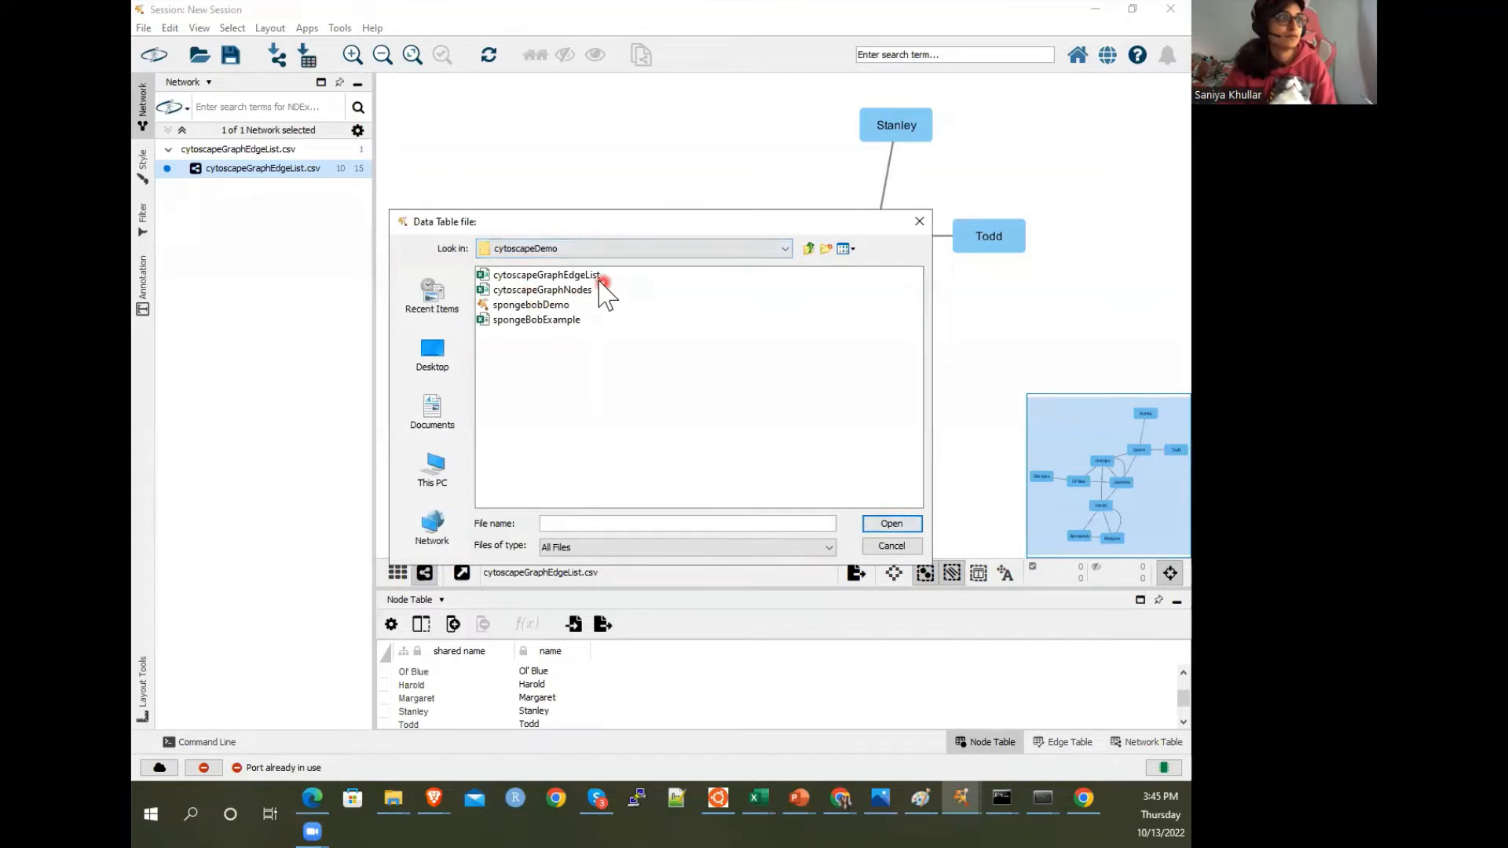
click(535, 290)
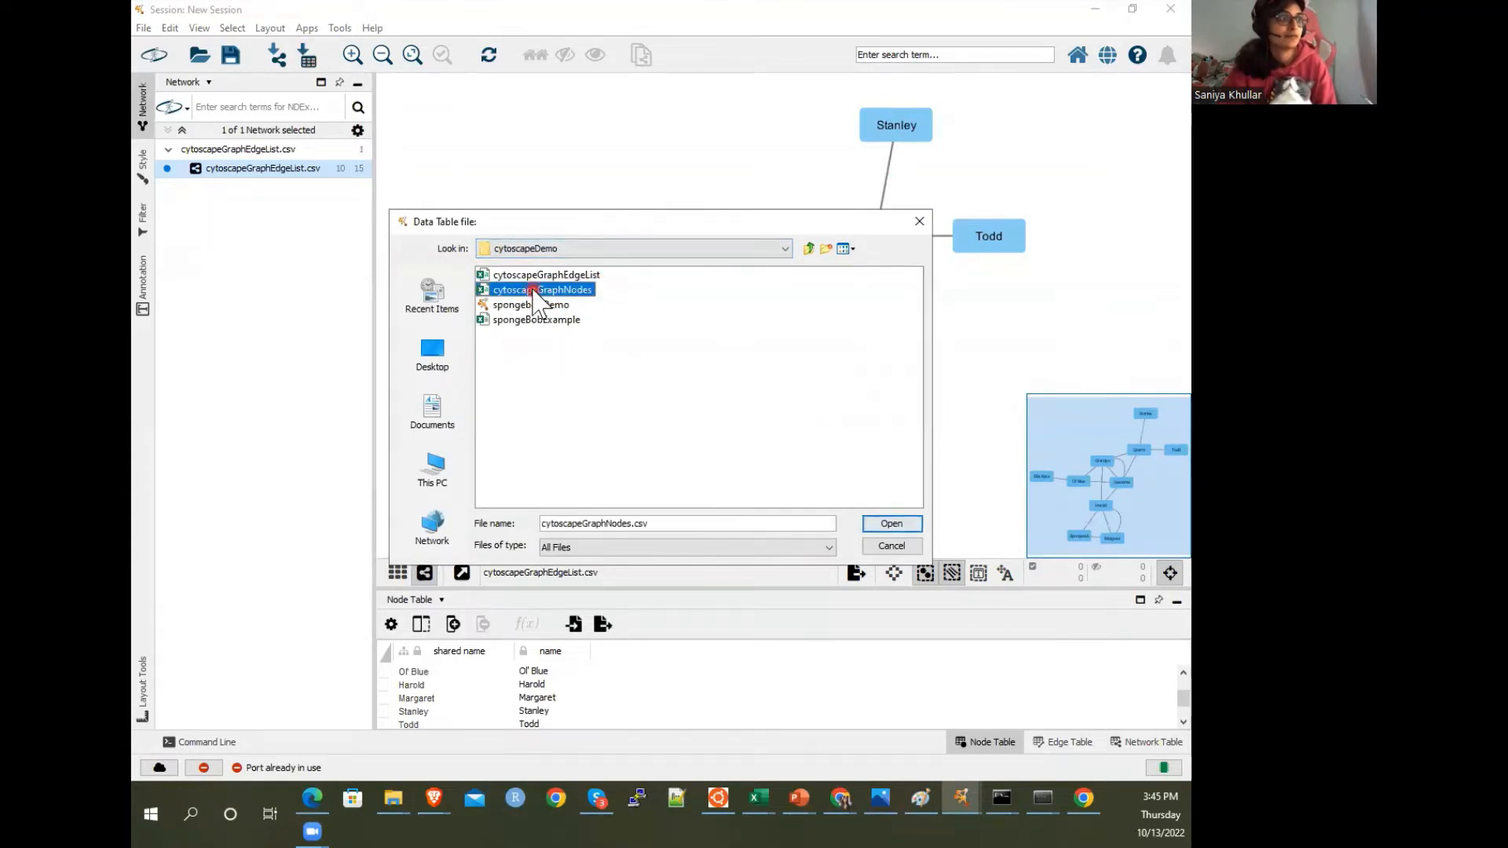
click(535, 291)
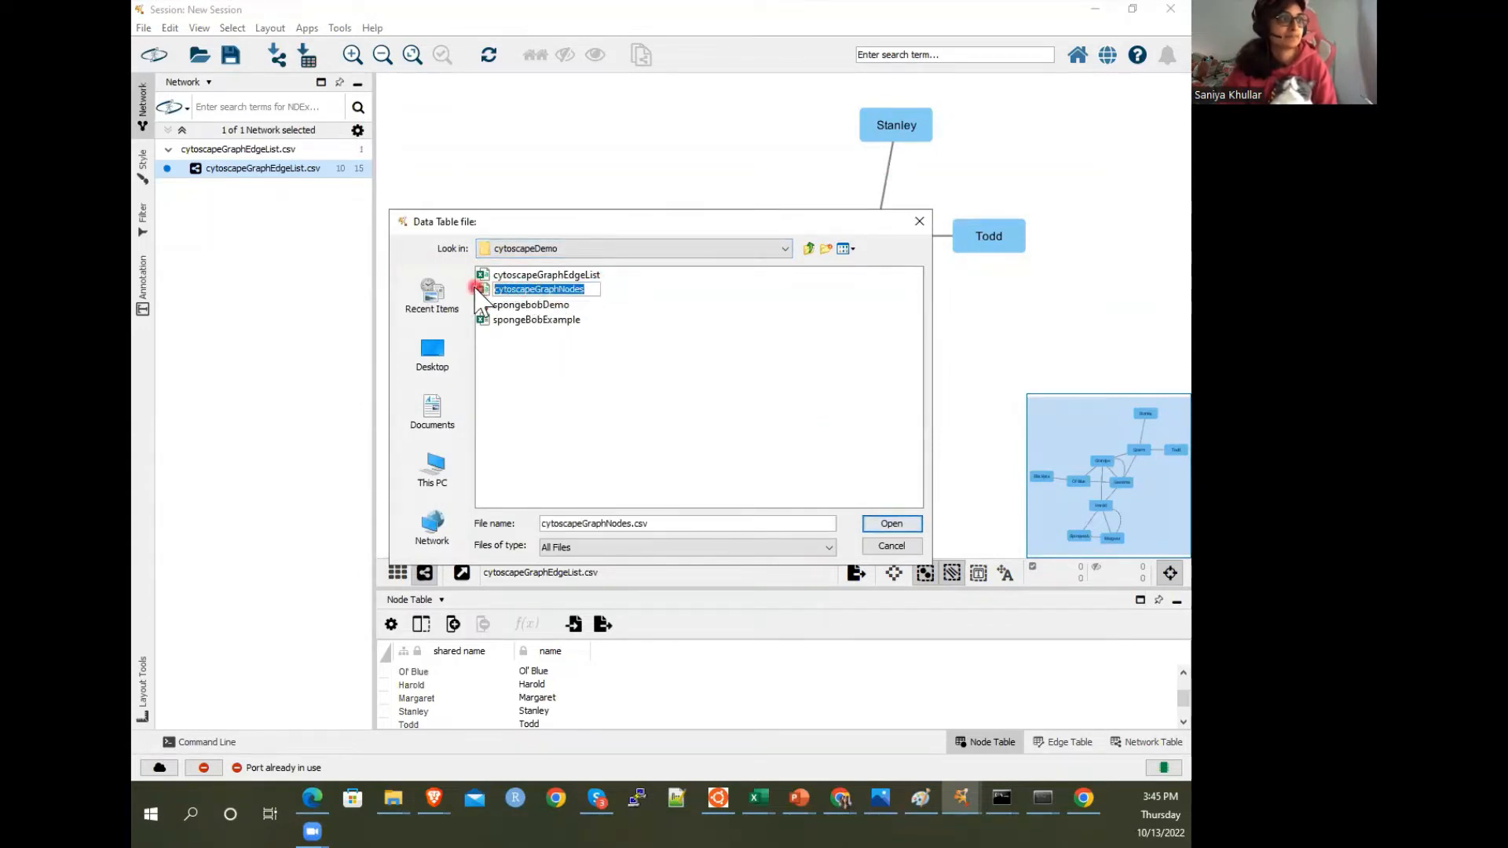
Switch to the cytoscapeGraphNodes workbook in Excel, check its nodeName column, and return to Cytoscape
click(769, 792)
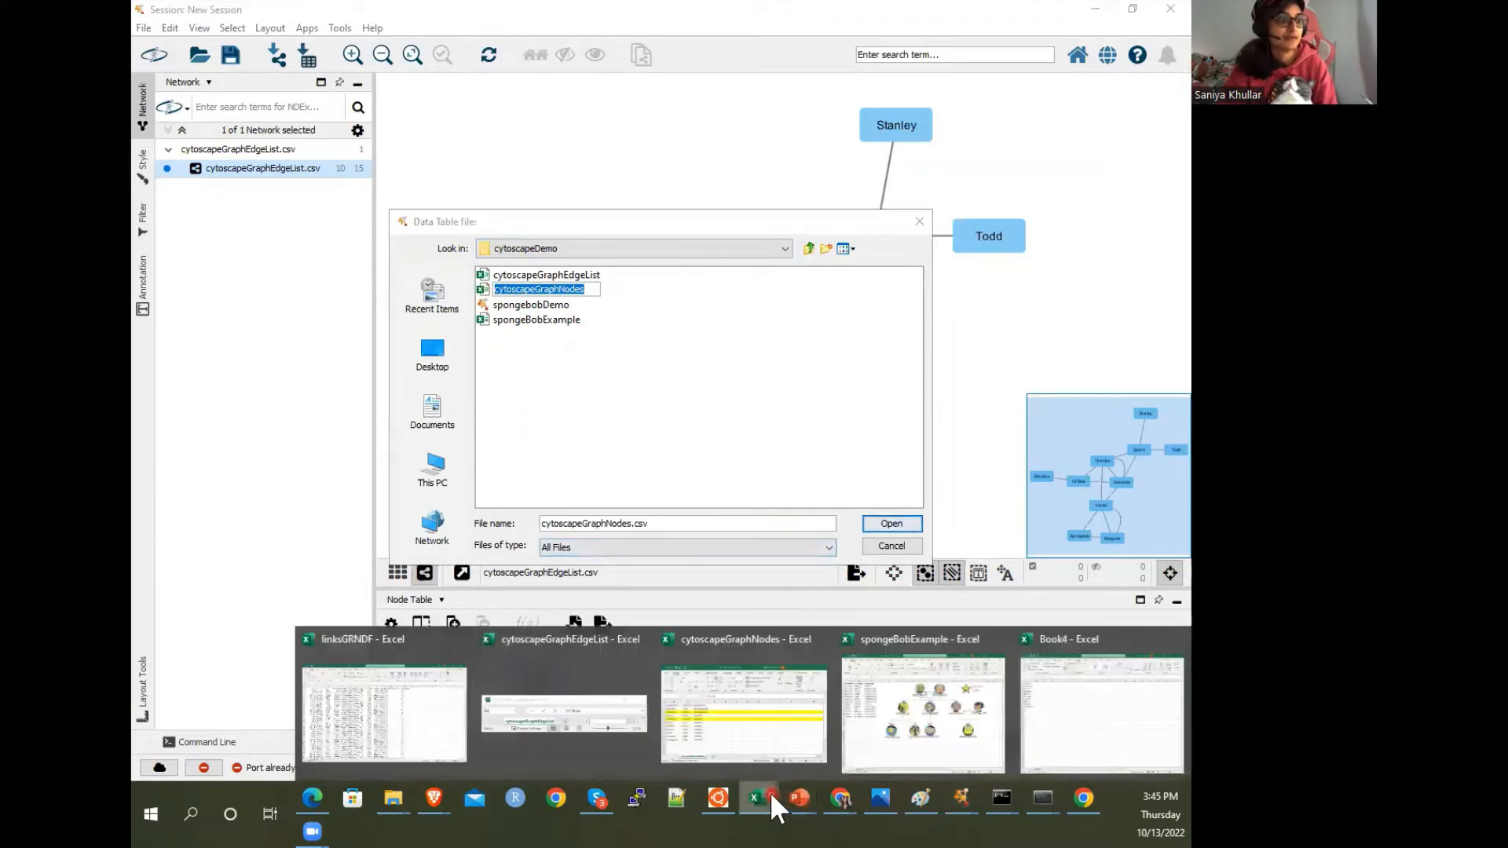
click(820, 711)
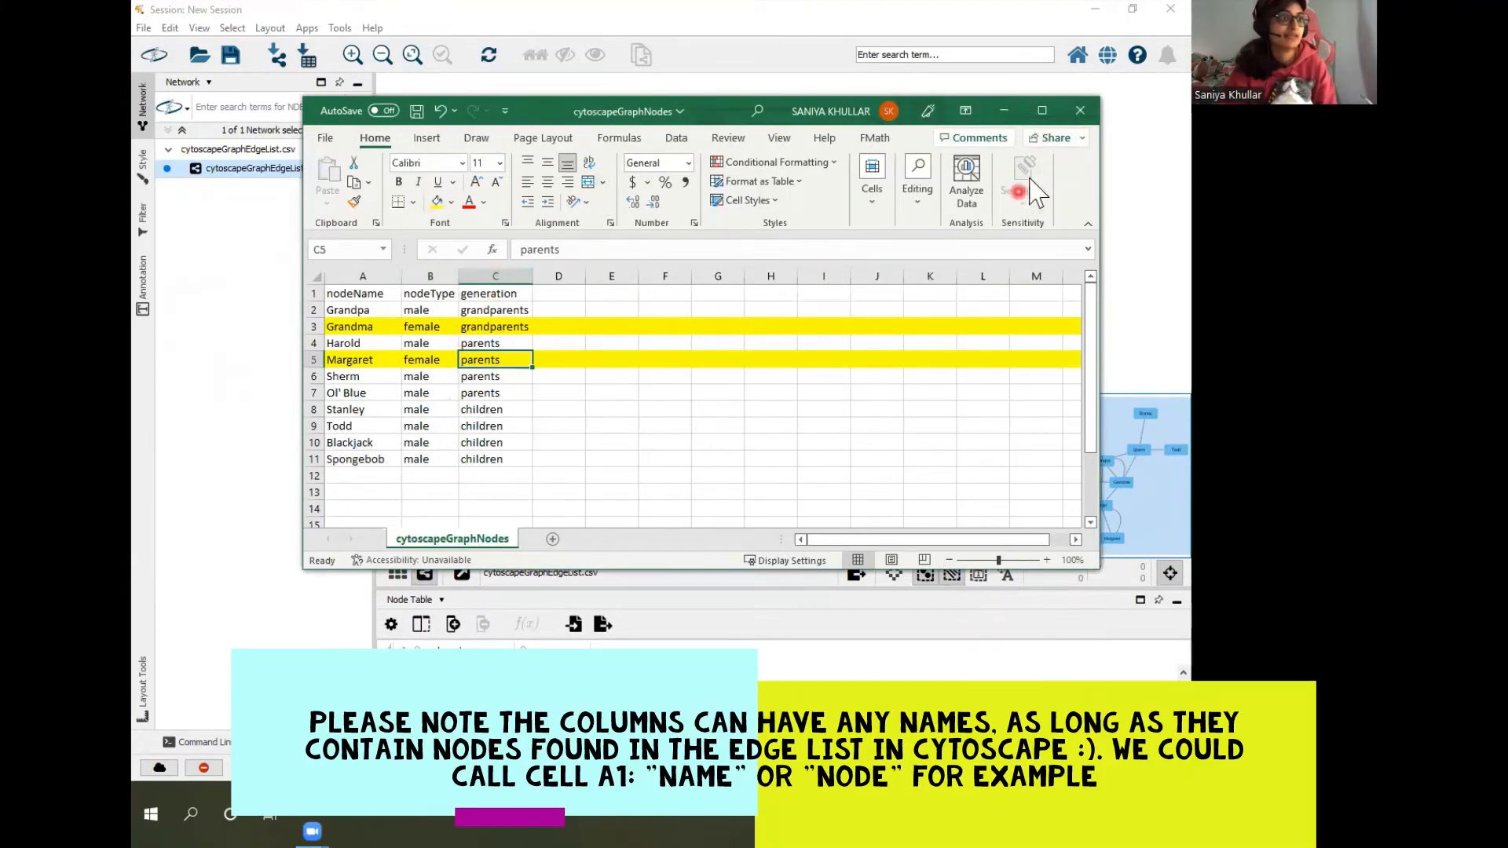
click(363, 276)
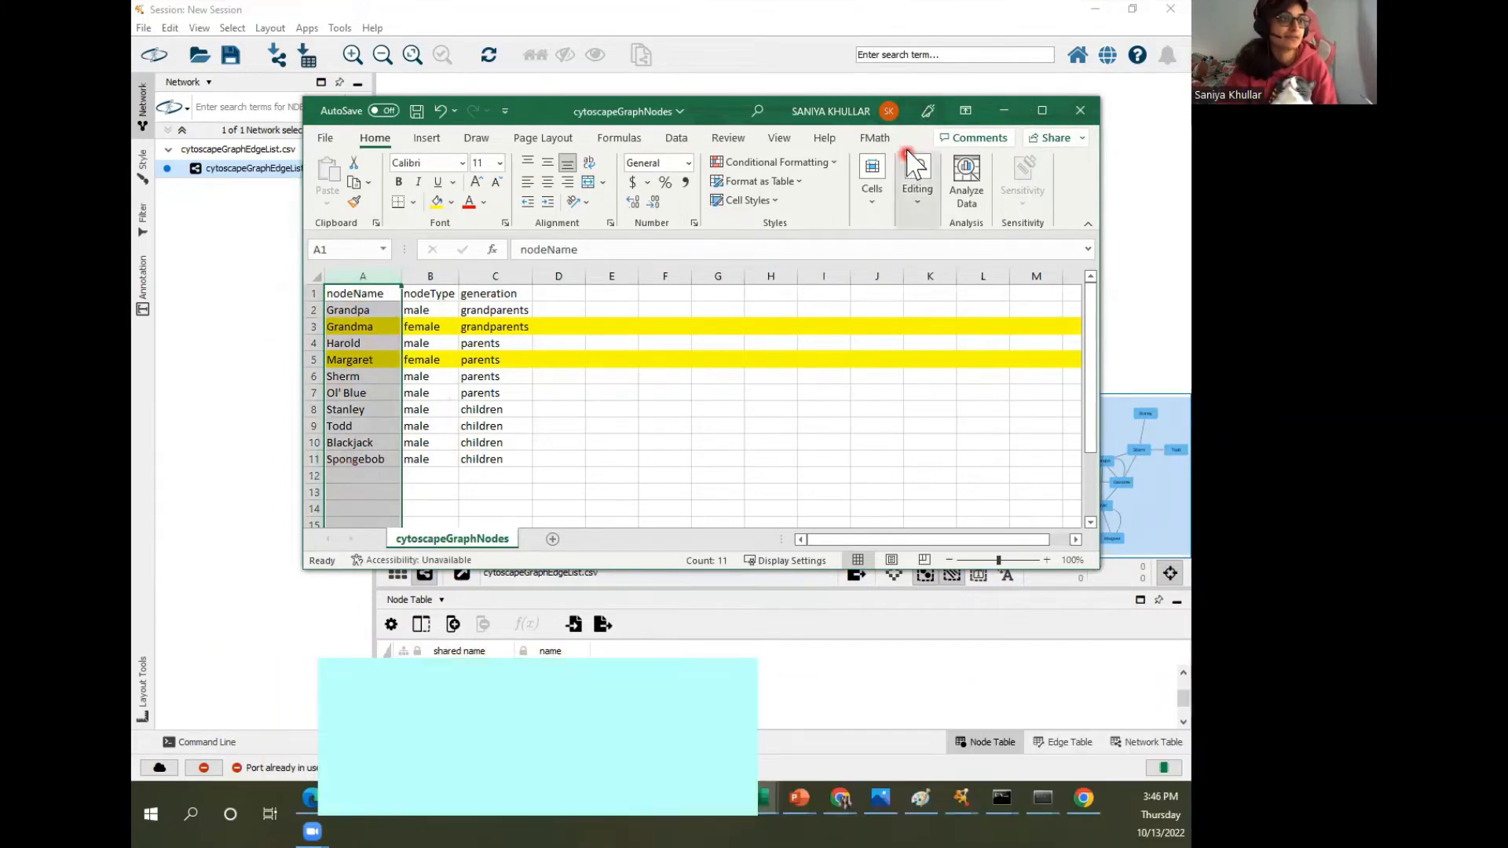
click(1004, 110)
Import cytoscapeGraphNodes to a network collection as node table columns, with nodeName as the key
double_click(502, 289)
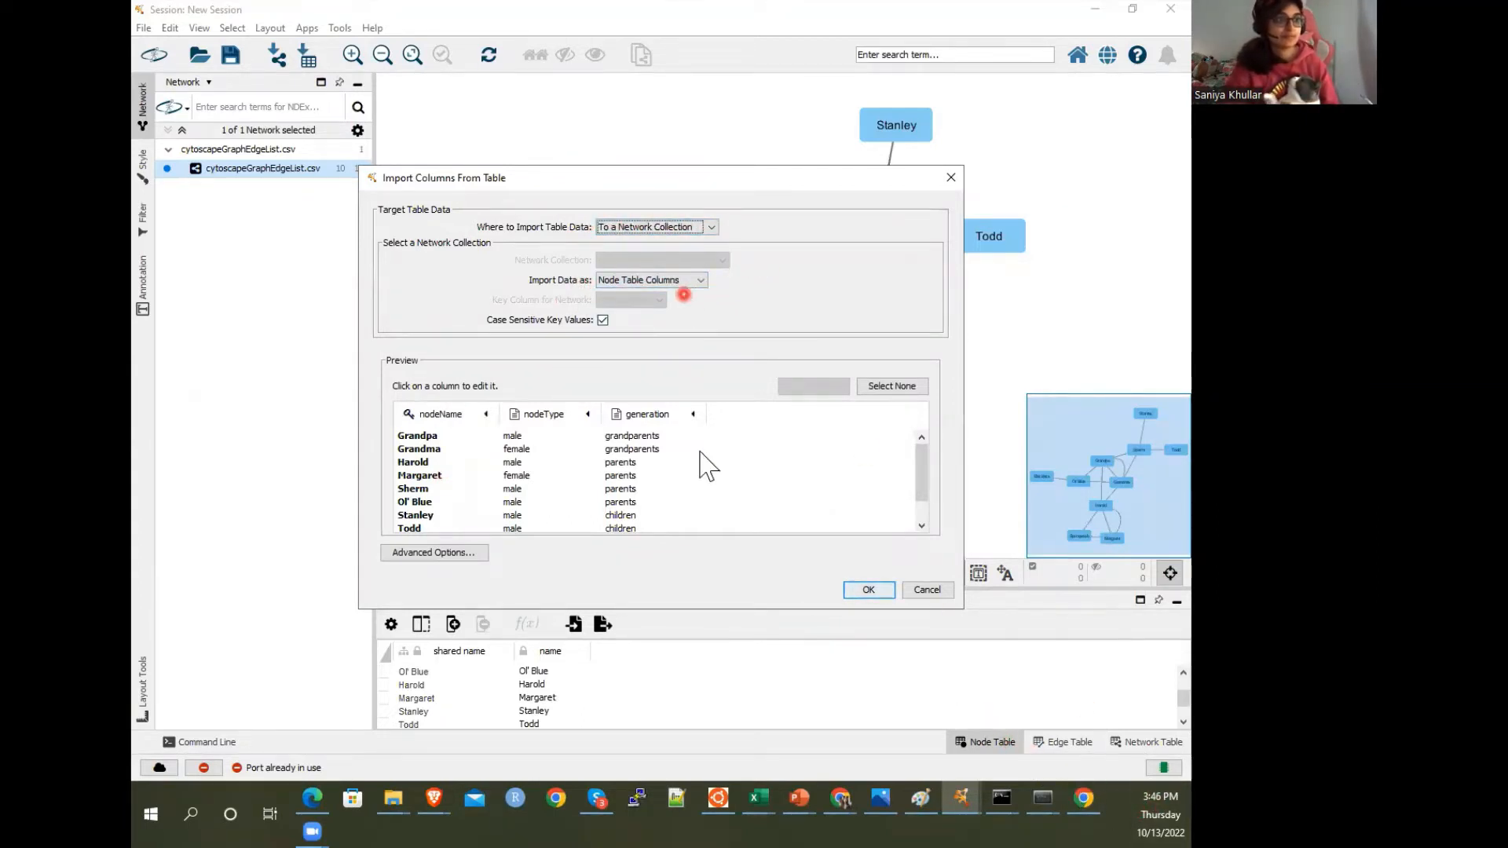
click(870, 590)
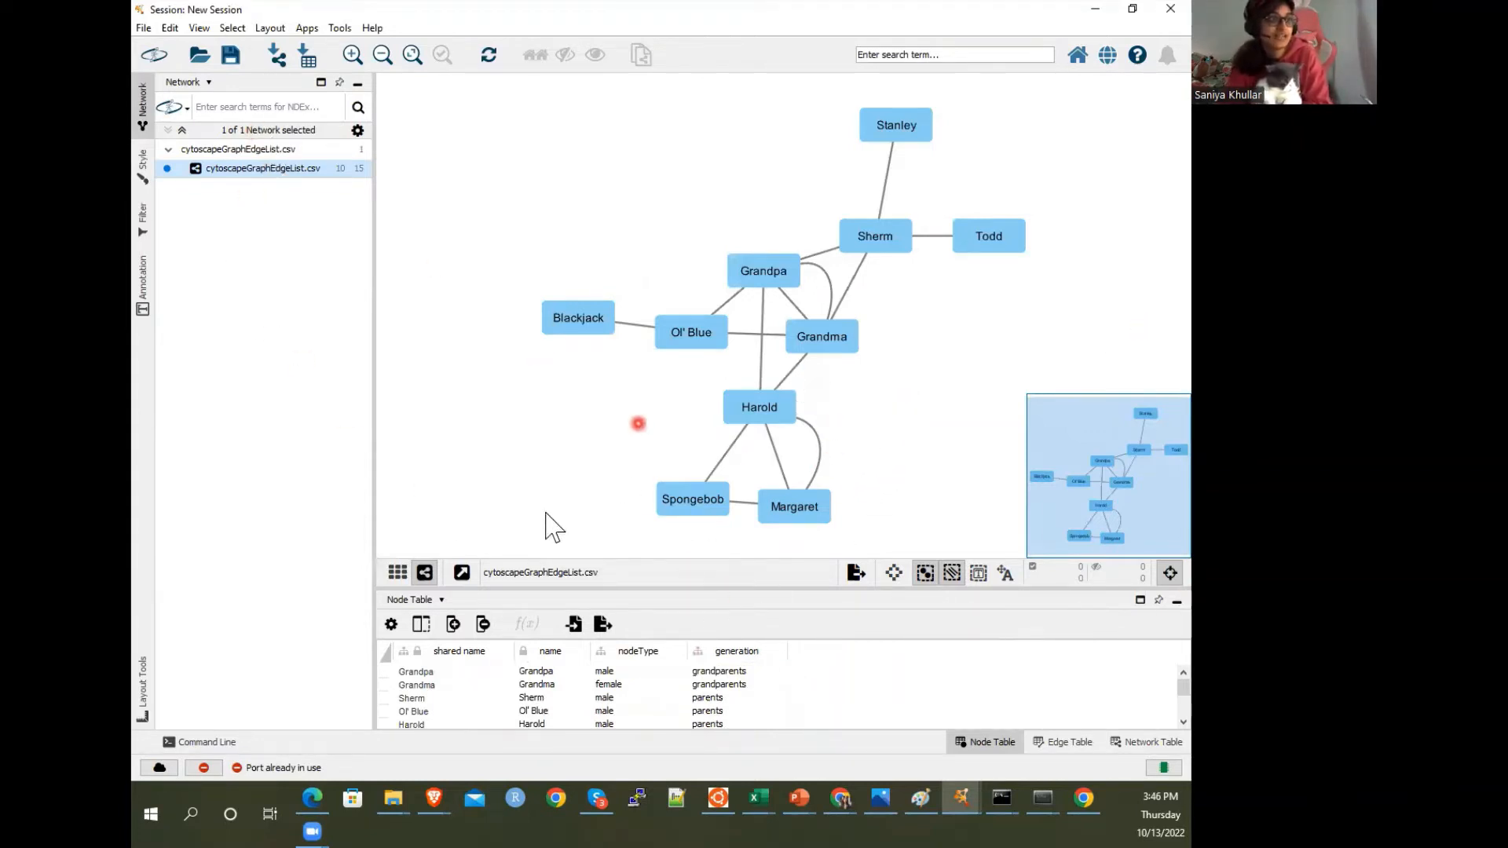
key(alt+Tab)
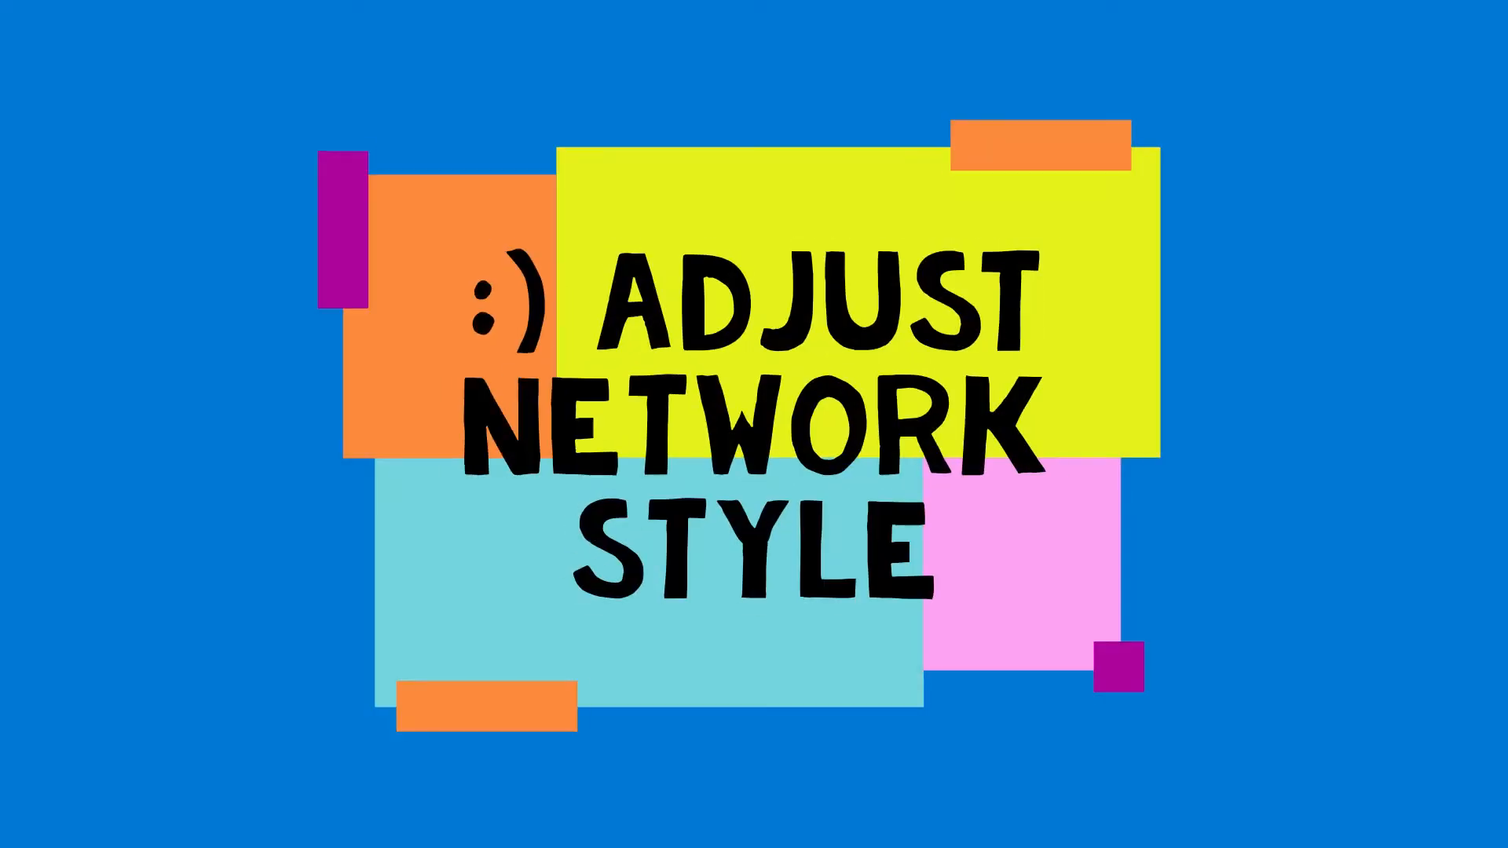
Apply the BioPAX_SIF style to the network and widen the area showing the style properties
click(185, 82)
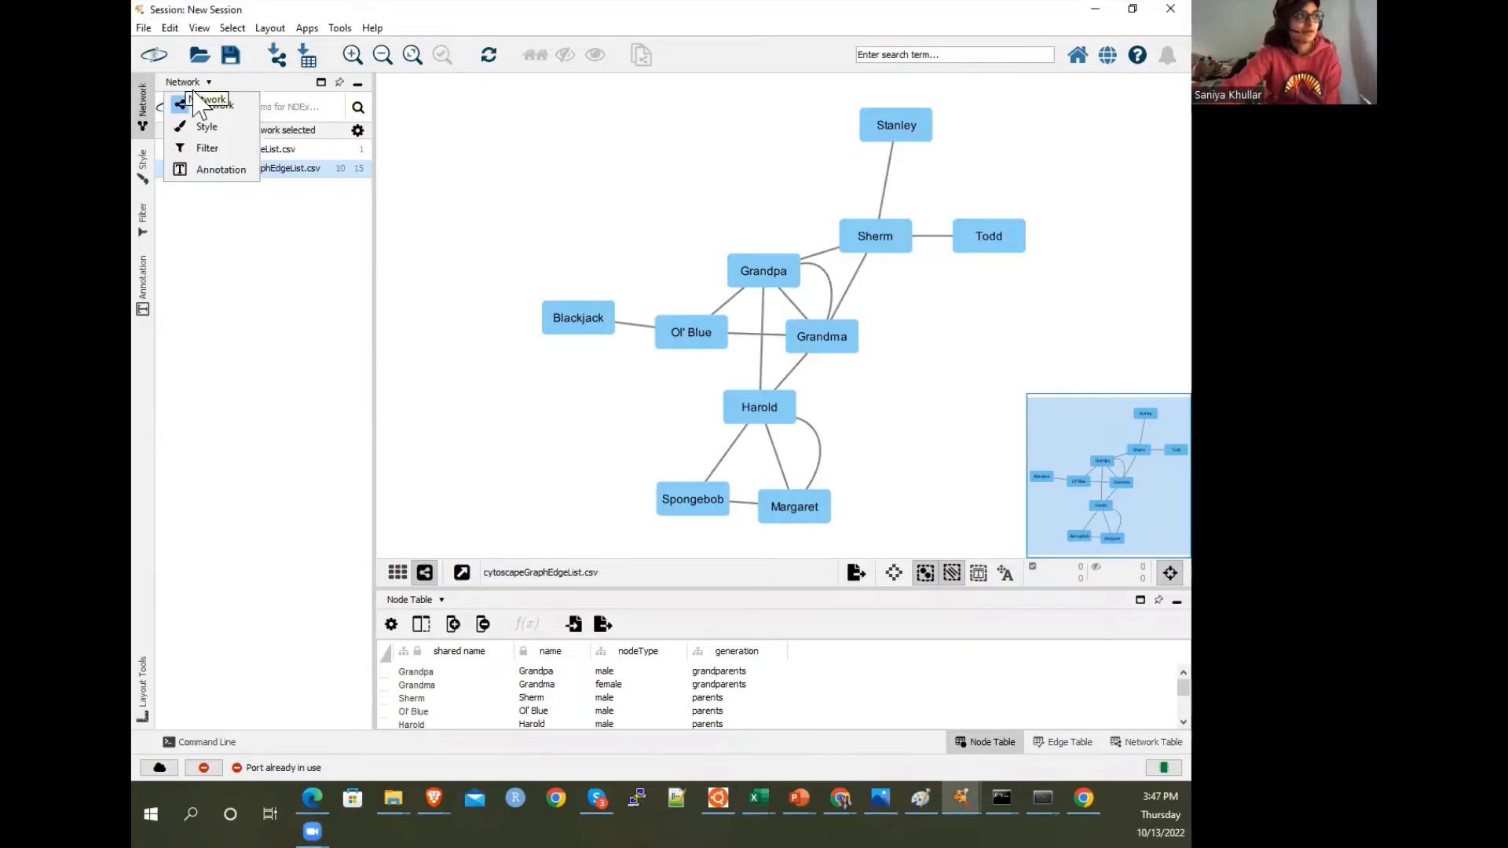
click(205, 126)
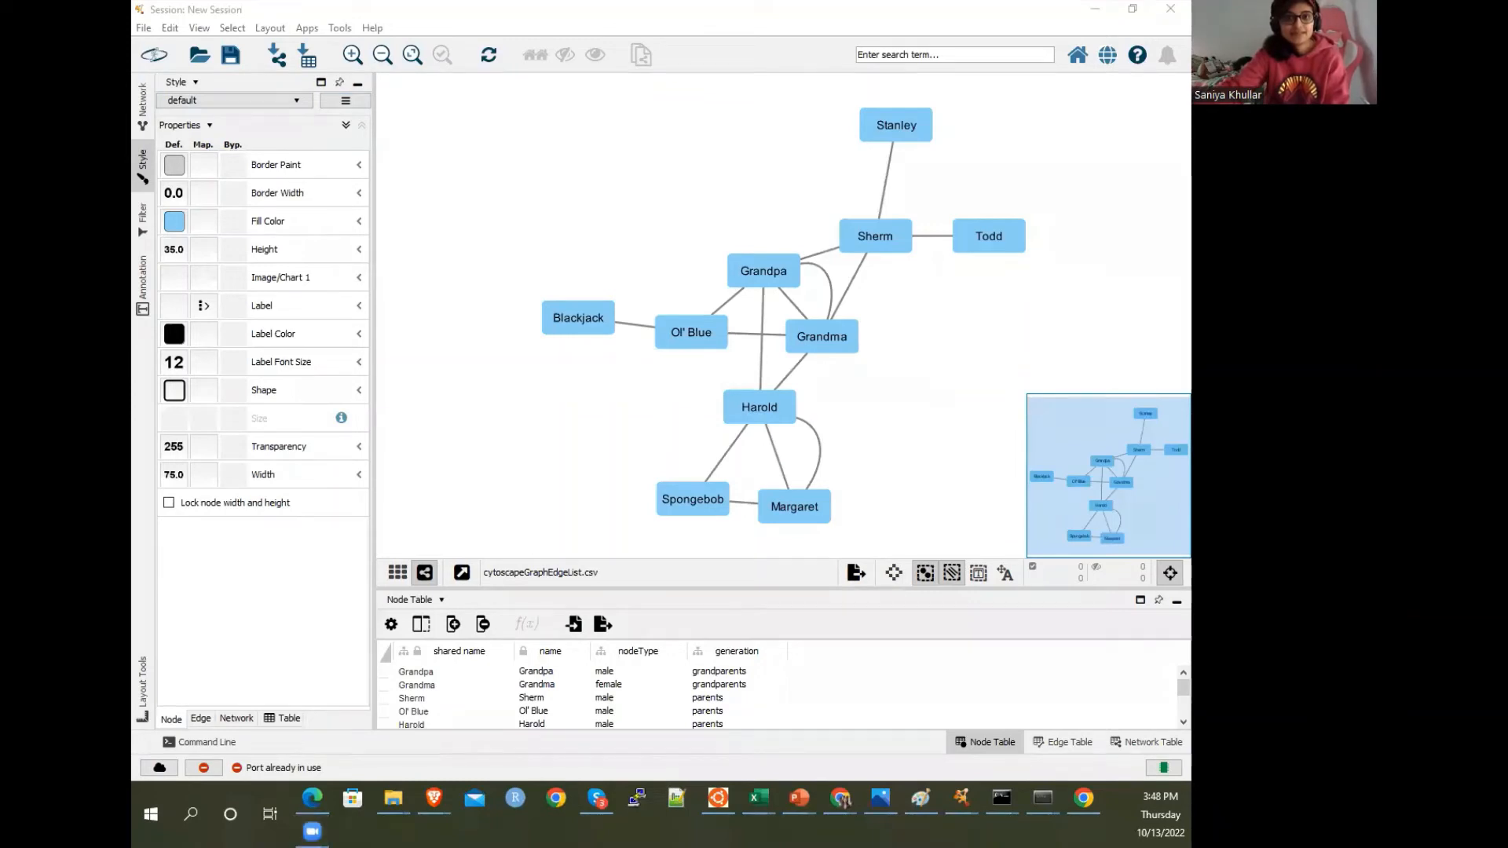
click(197, 101)
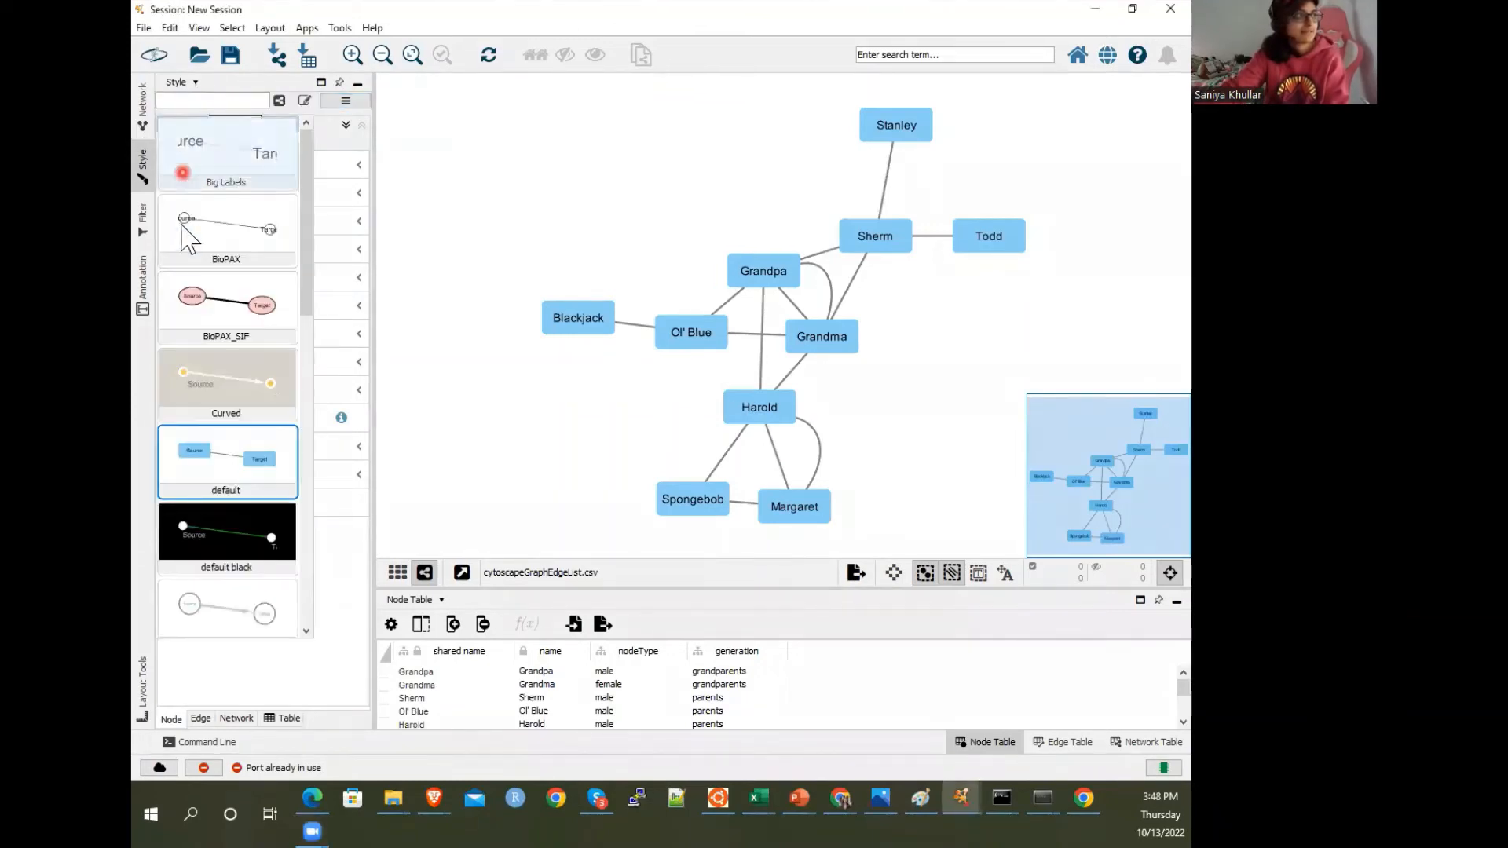
click(214, 322)
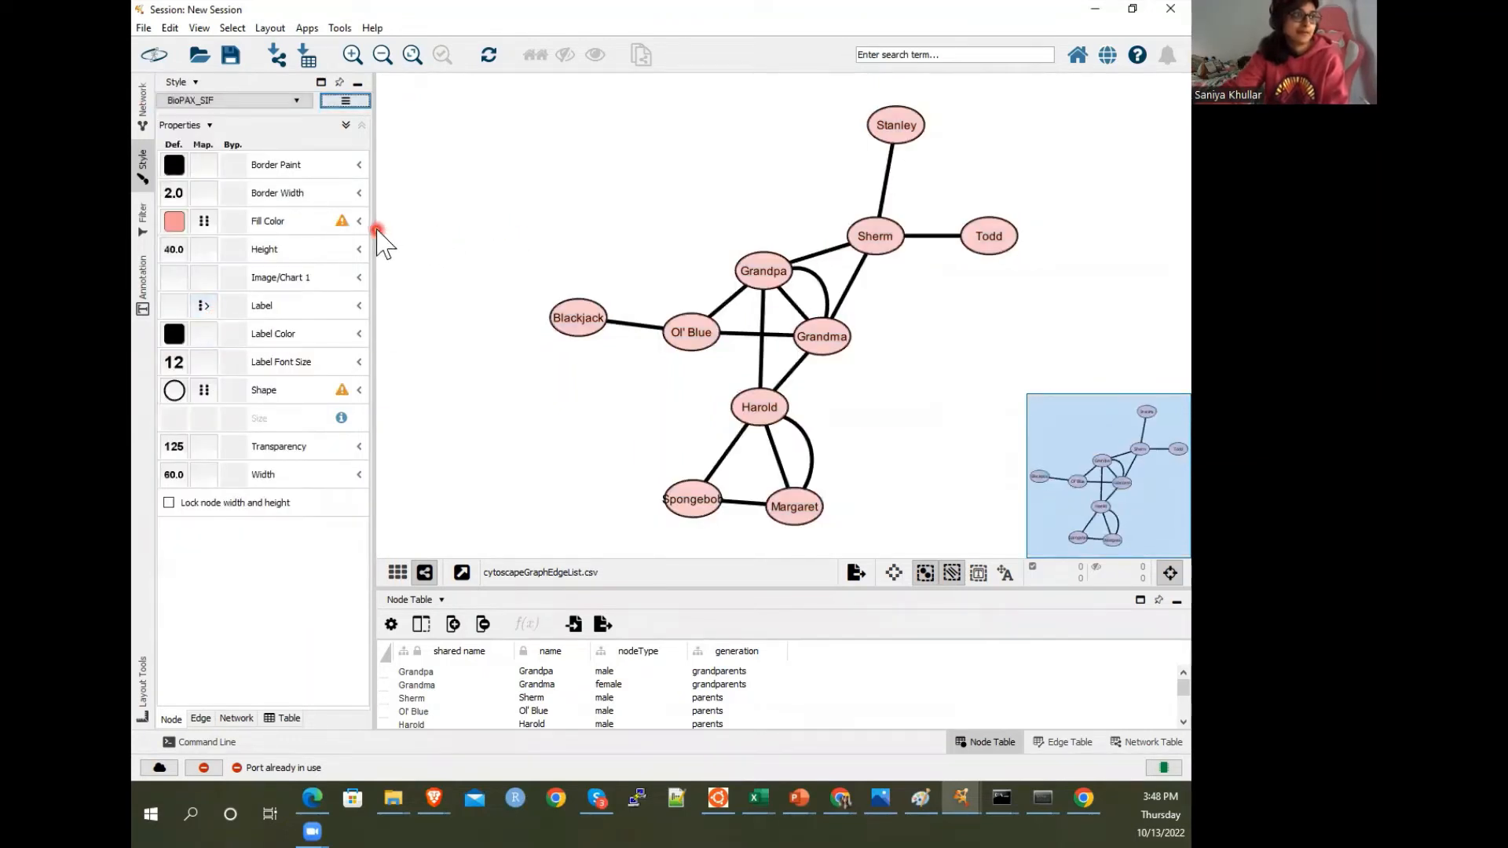
drag(373, 230, 466, 250)
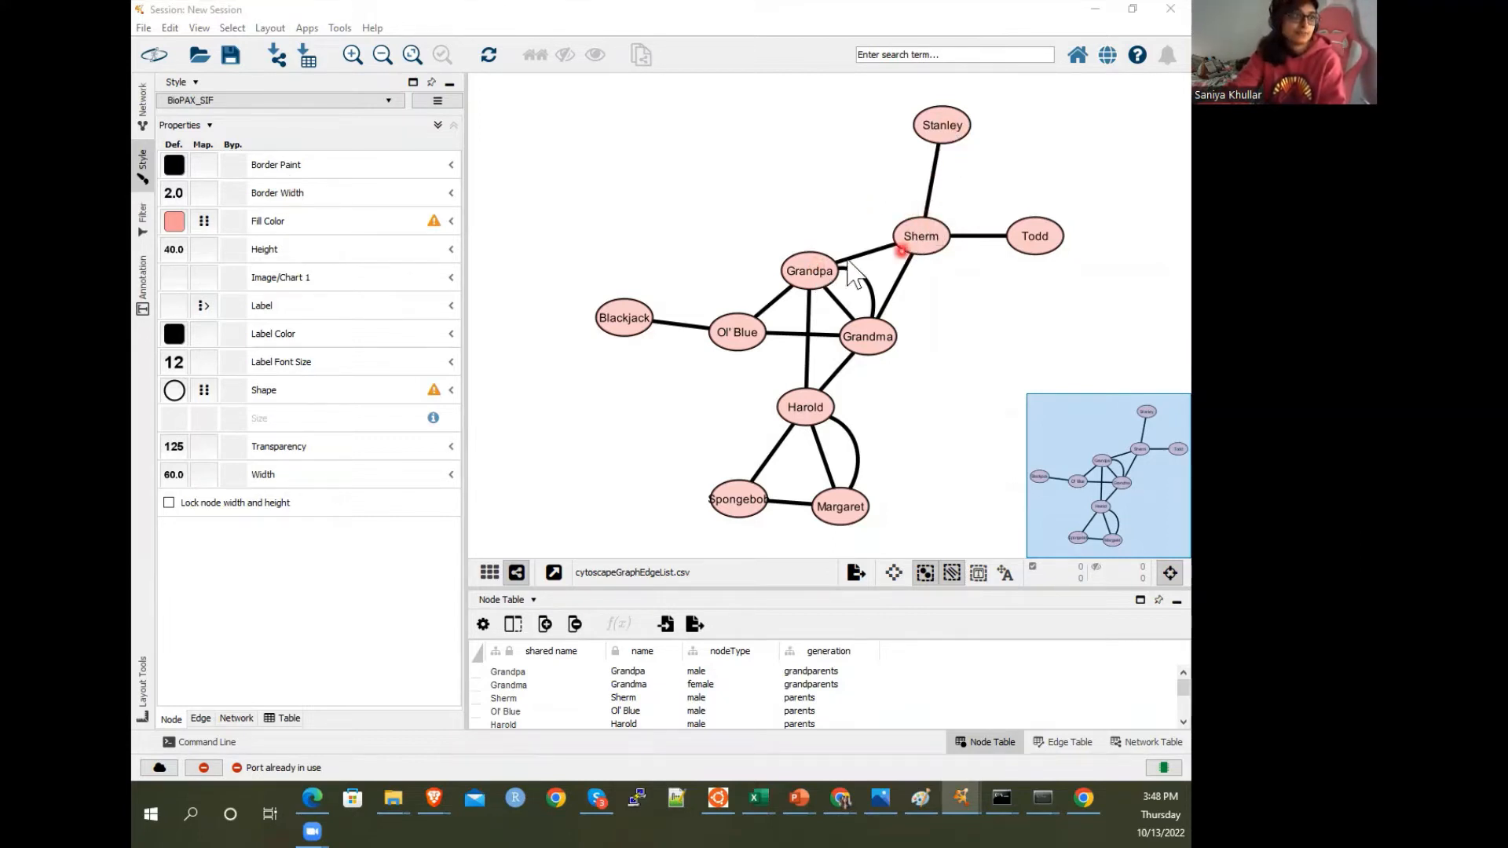
Set the default node fill color to a medium green from the ColorBrewer Sequential palettes
click(451, 222)
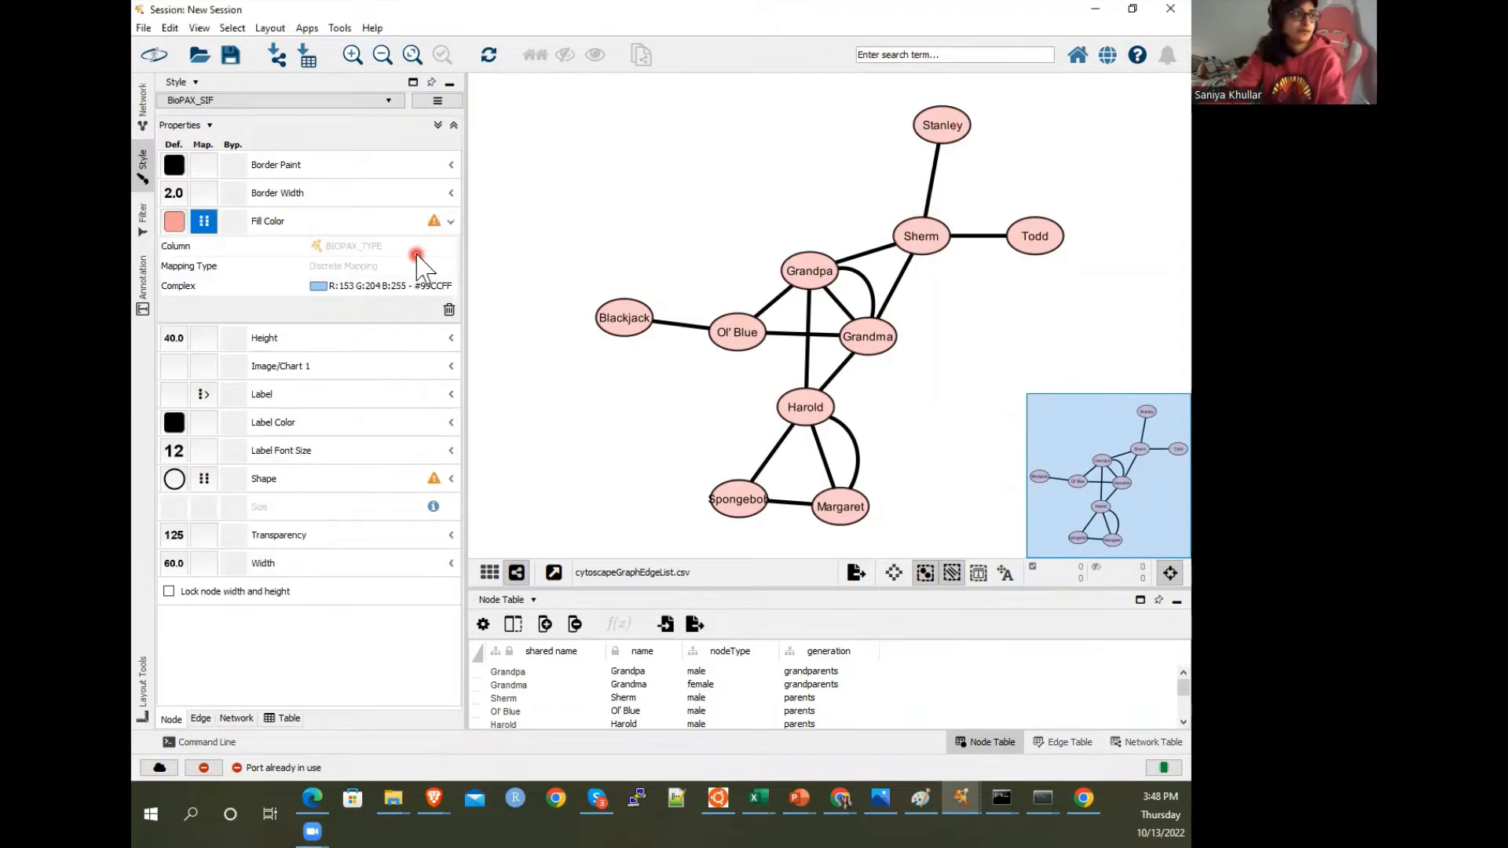
click(172, 223)
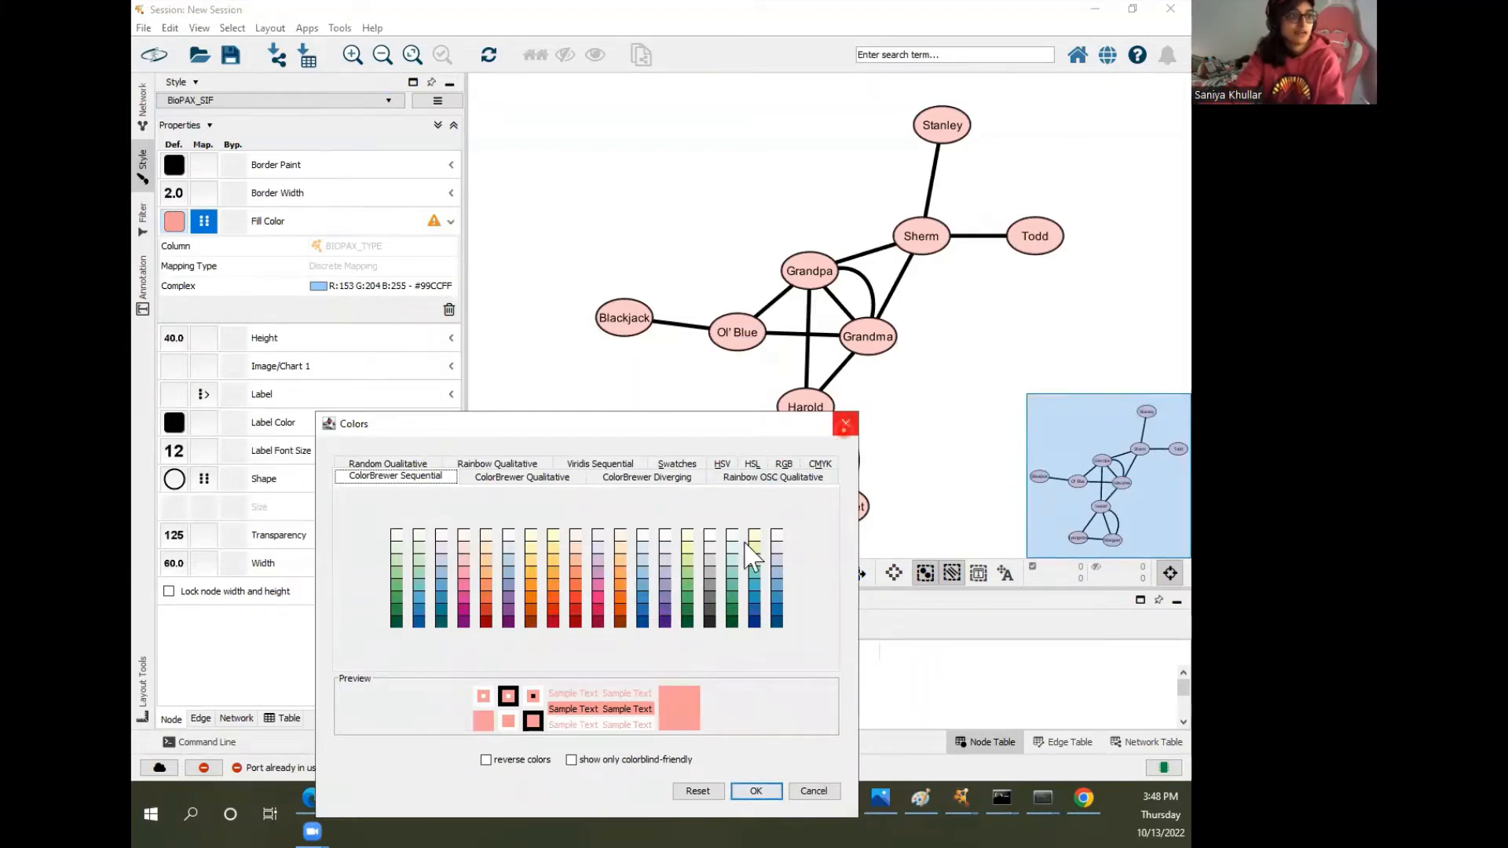
click(685, 585)
click(777, 788)
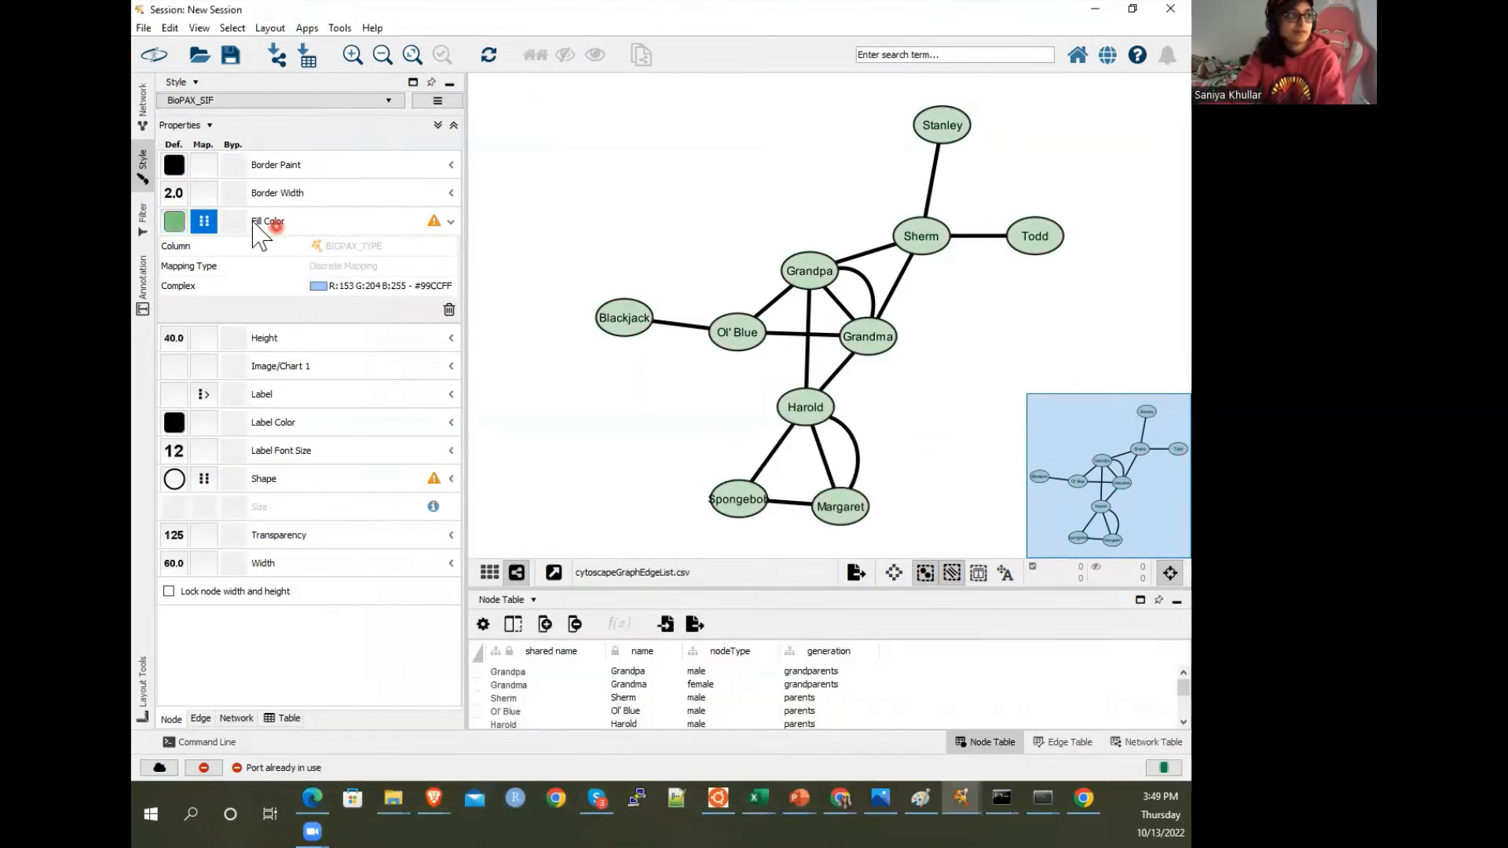
Set the default node fill color to the bright red from the ColorBrewer Qualitative palettes
click(187, 227)
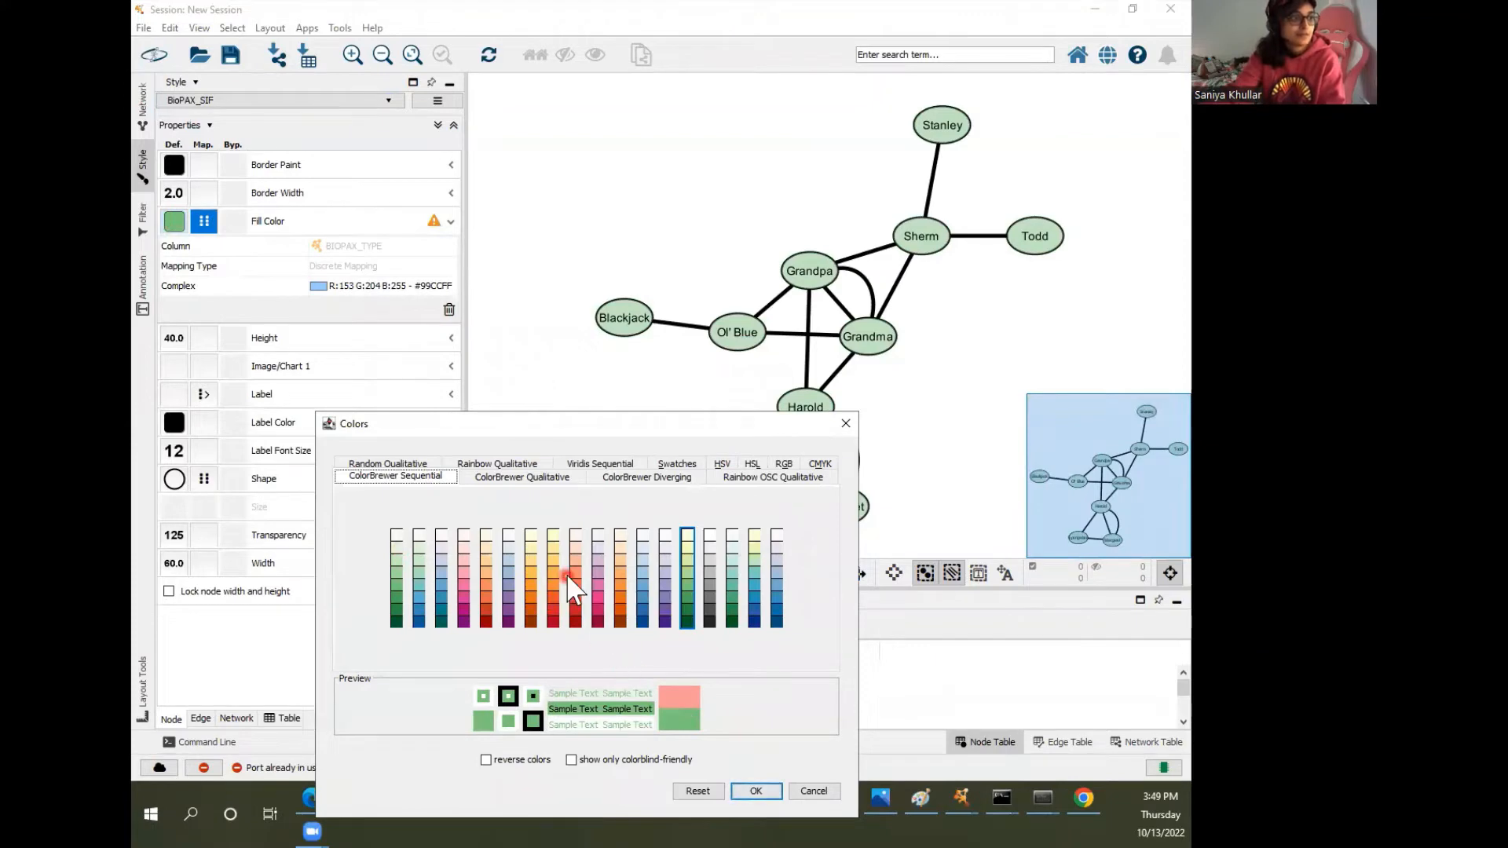
click(483, 595)
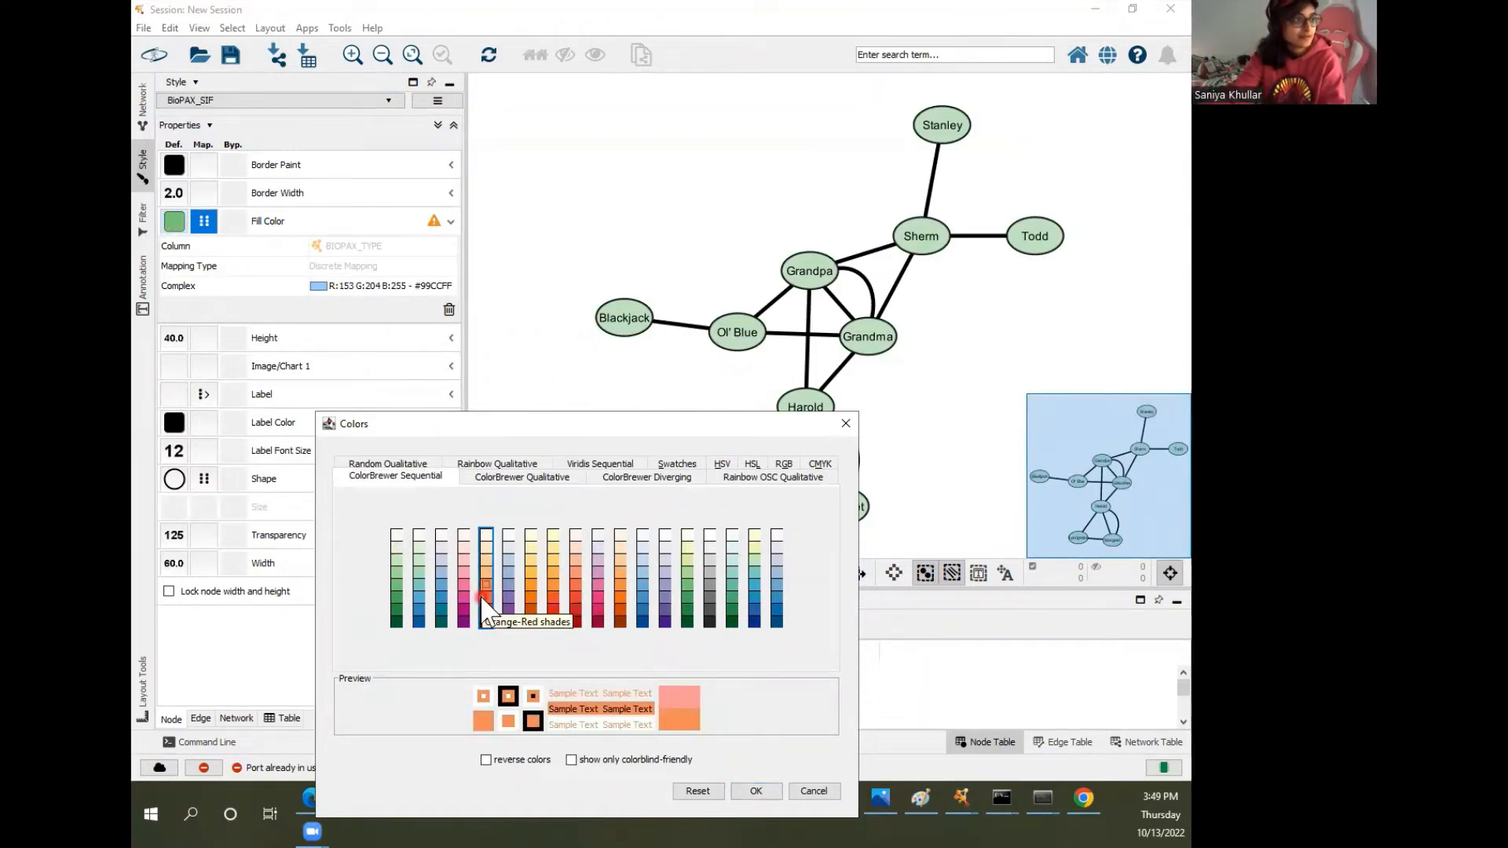
click(481, 596)
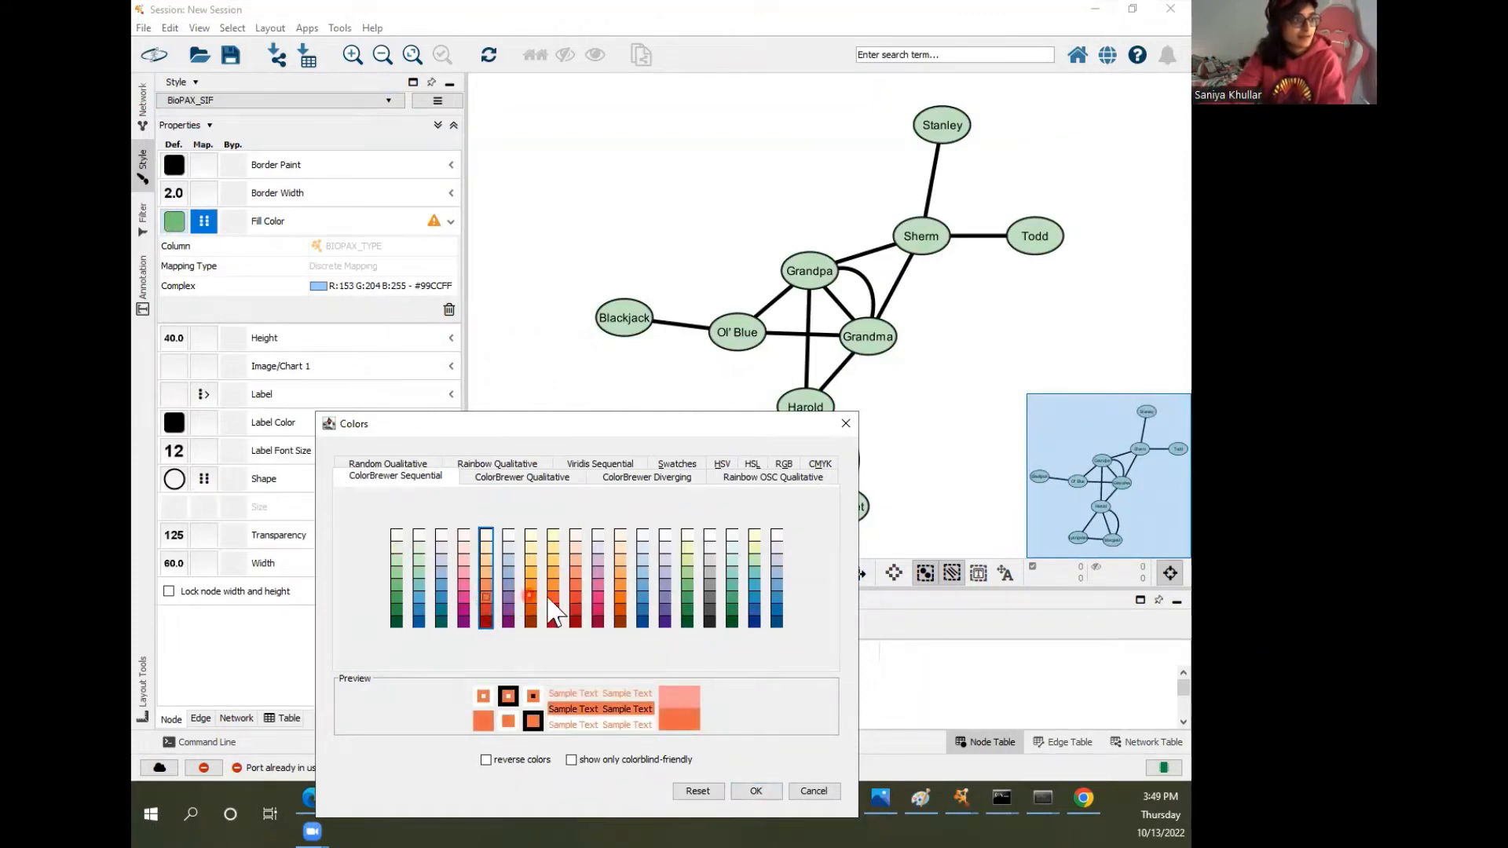
click(577, 608)
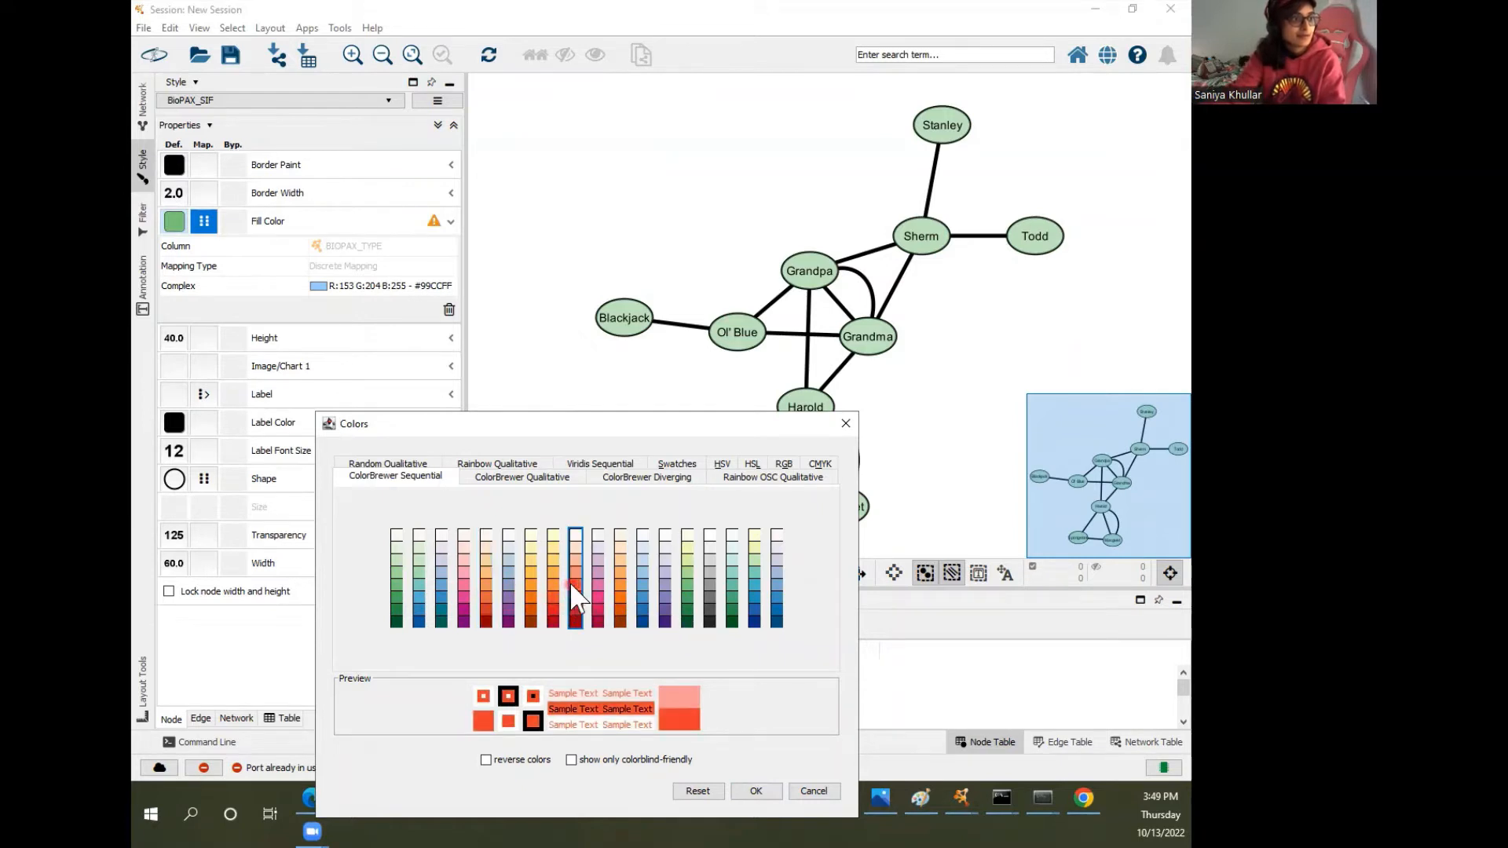
click(571, 585)
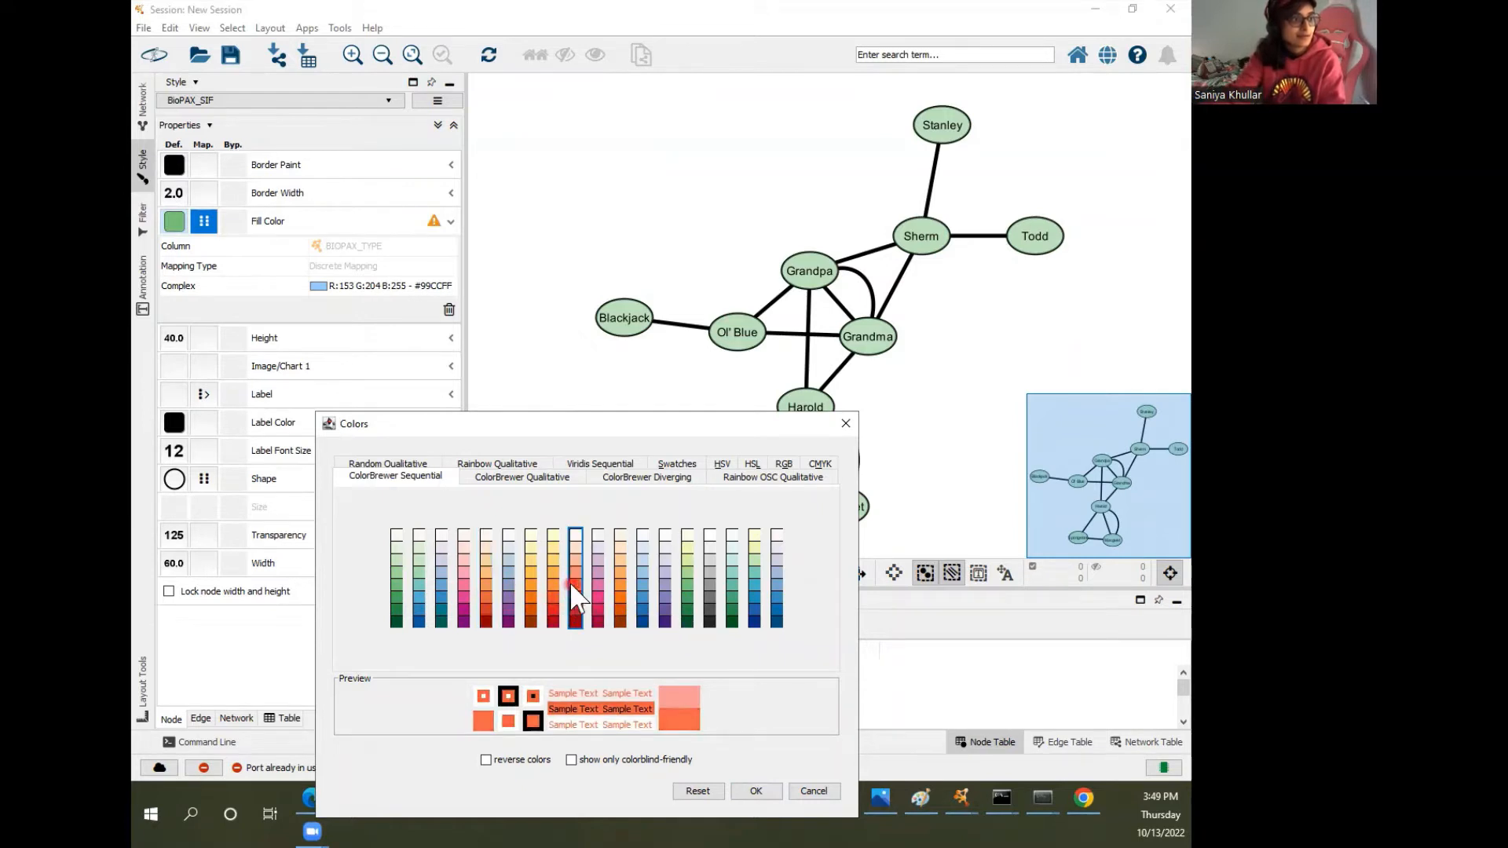
click(537, 471)
click(509, 537)
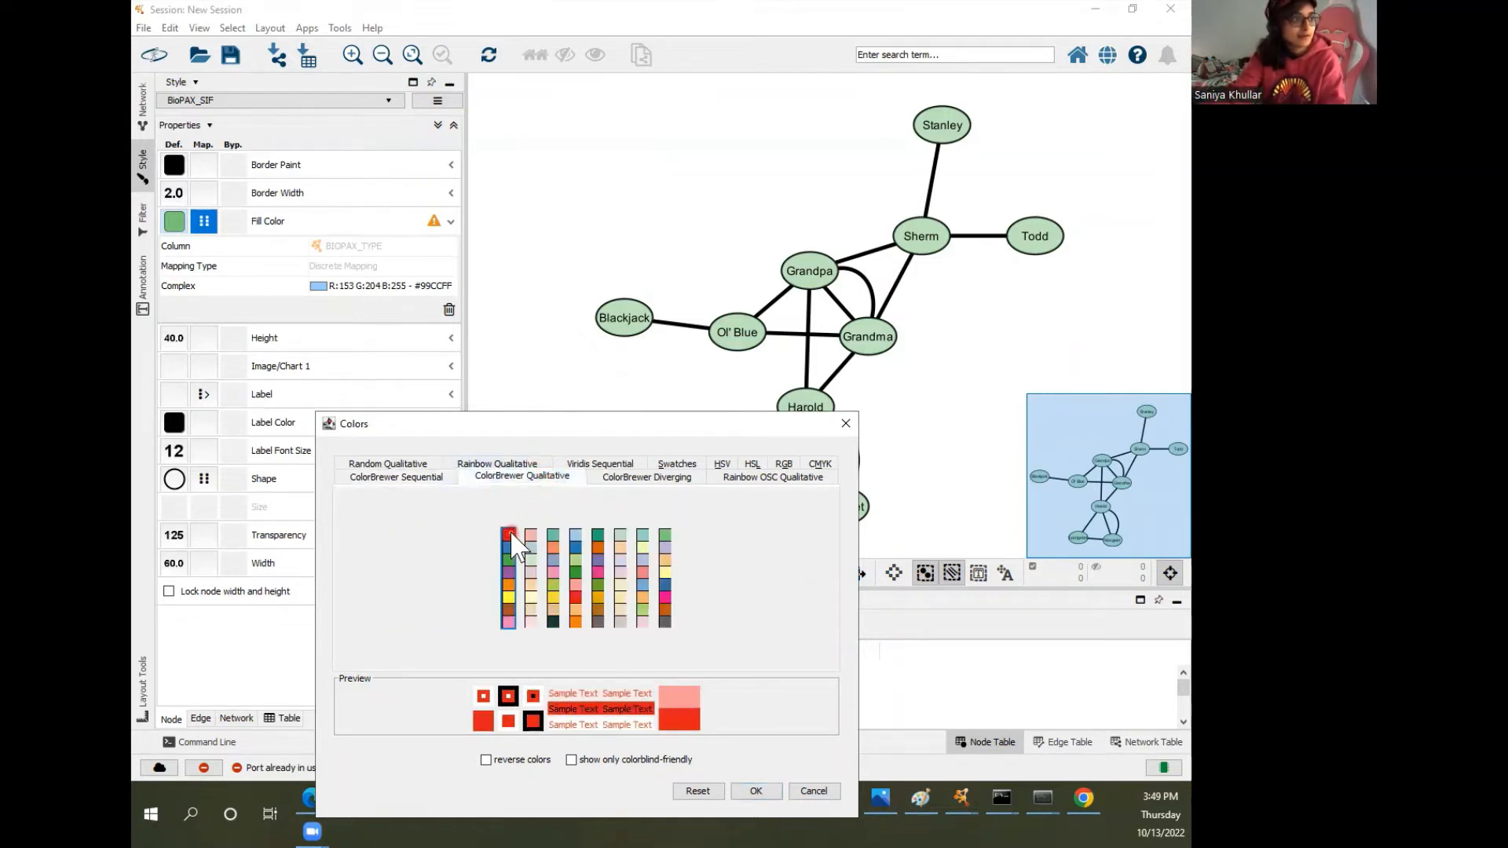
click(755, 792)
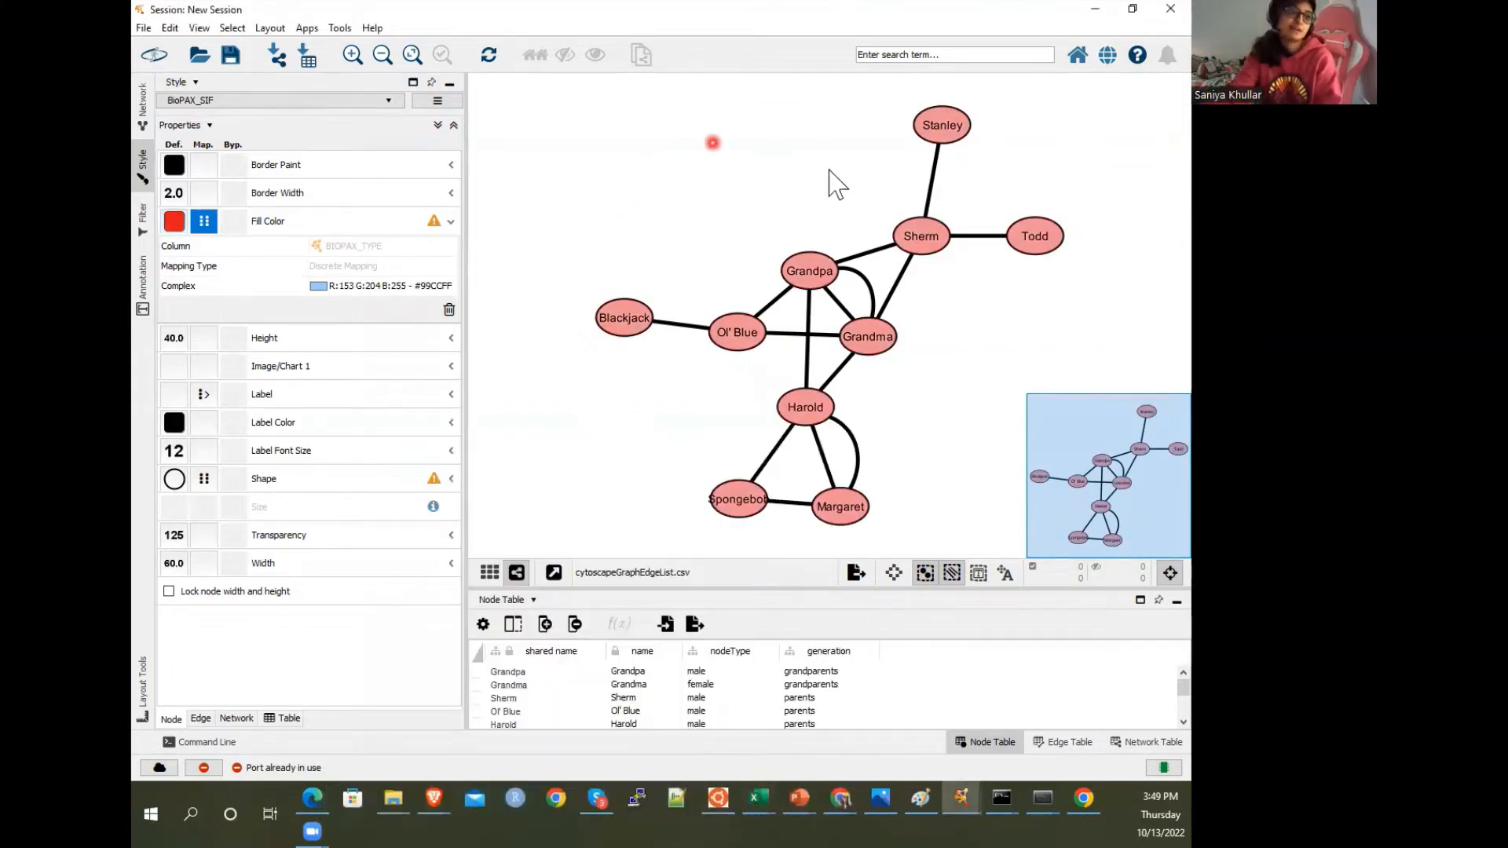
Map the node Fill Color to the generation column using Discrete Mapping
click(382, 247)
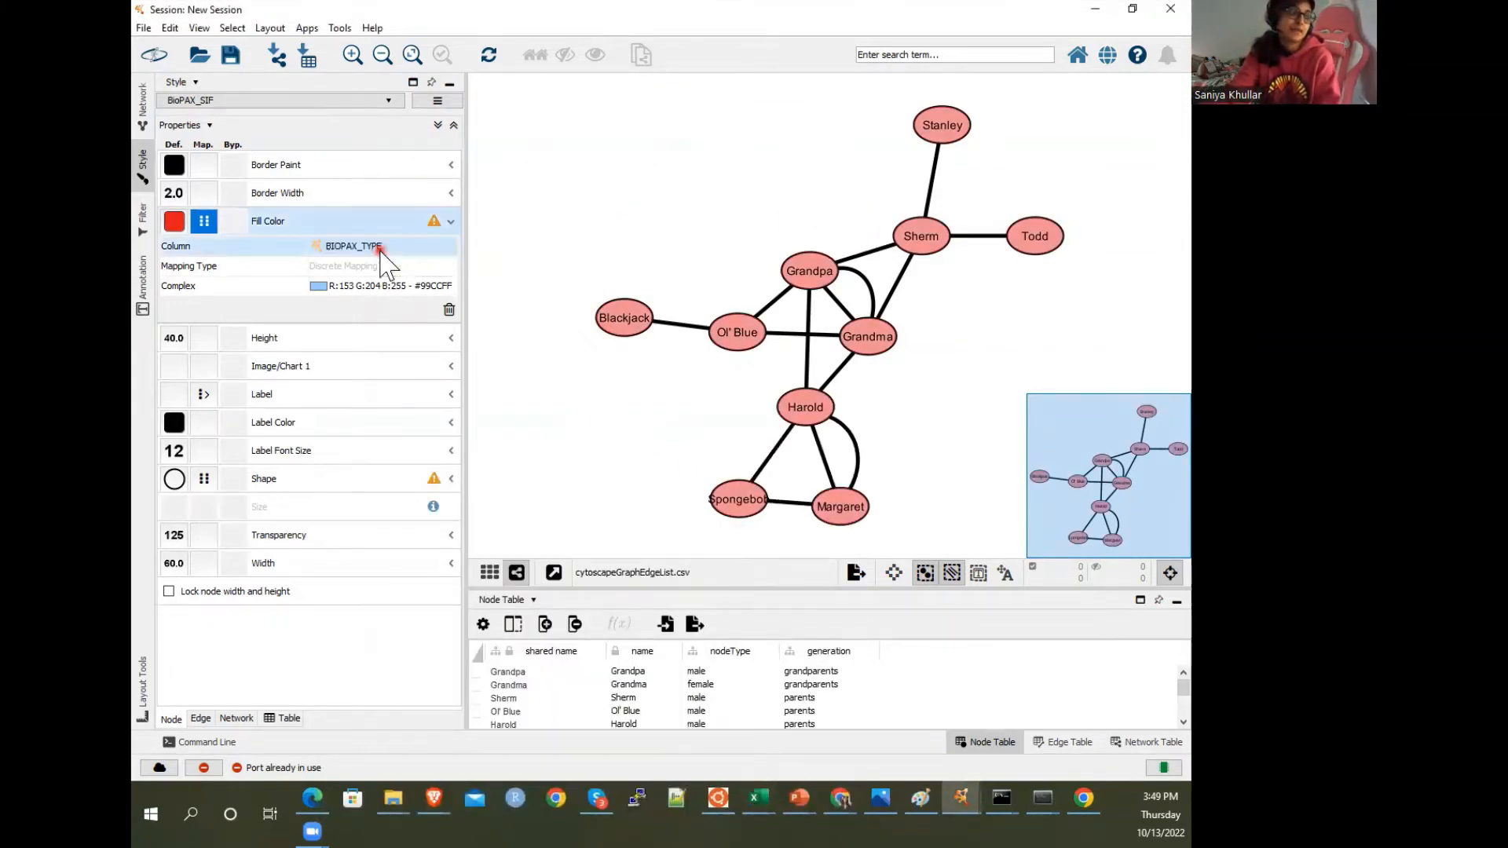
click(380, 260)
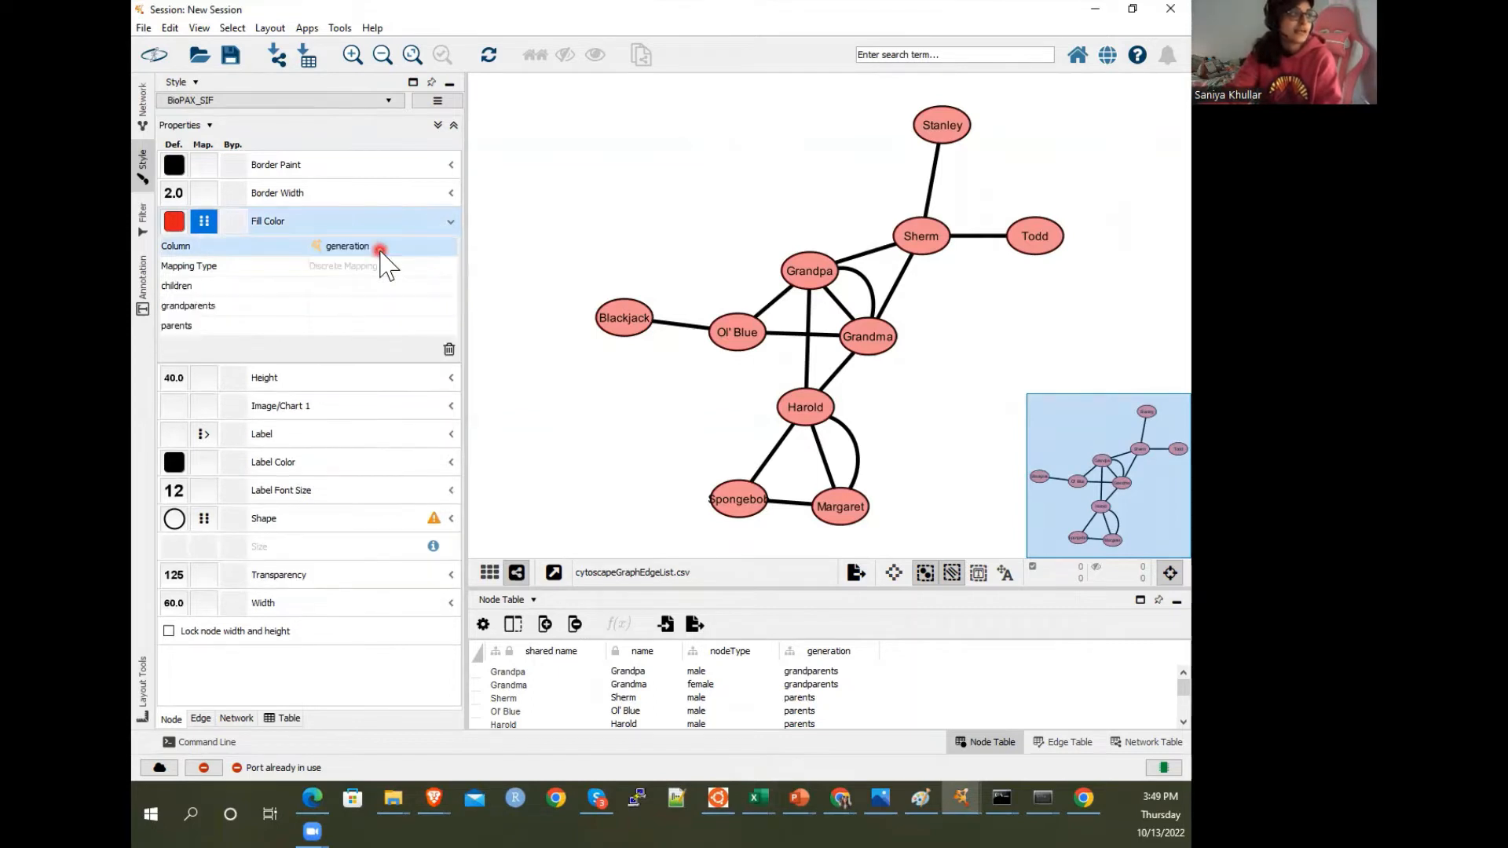
click(380, 250)
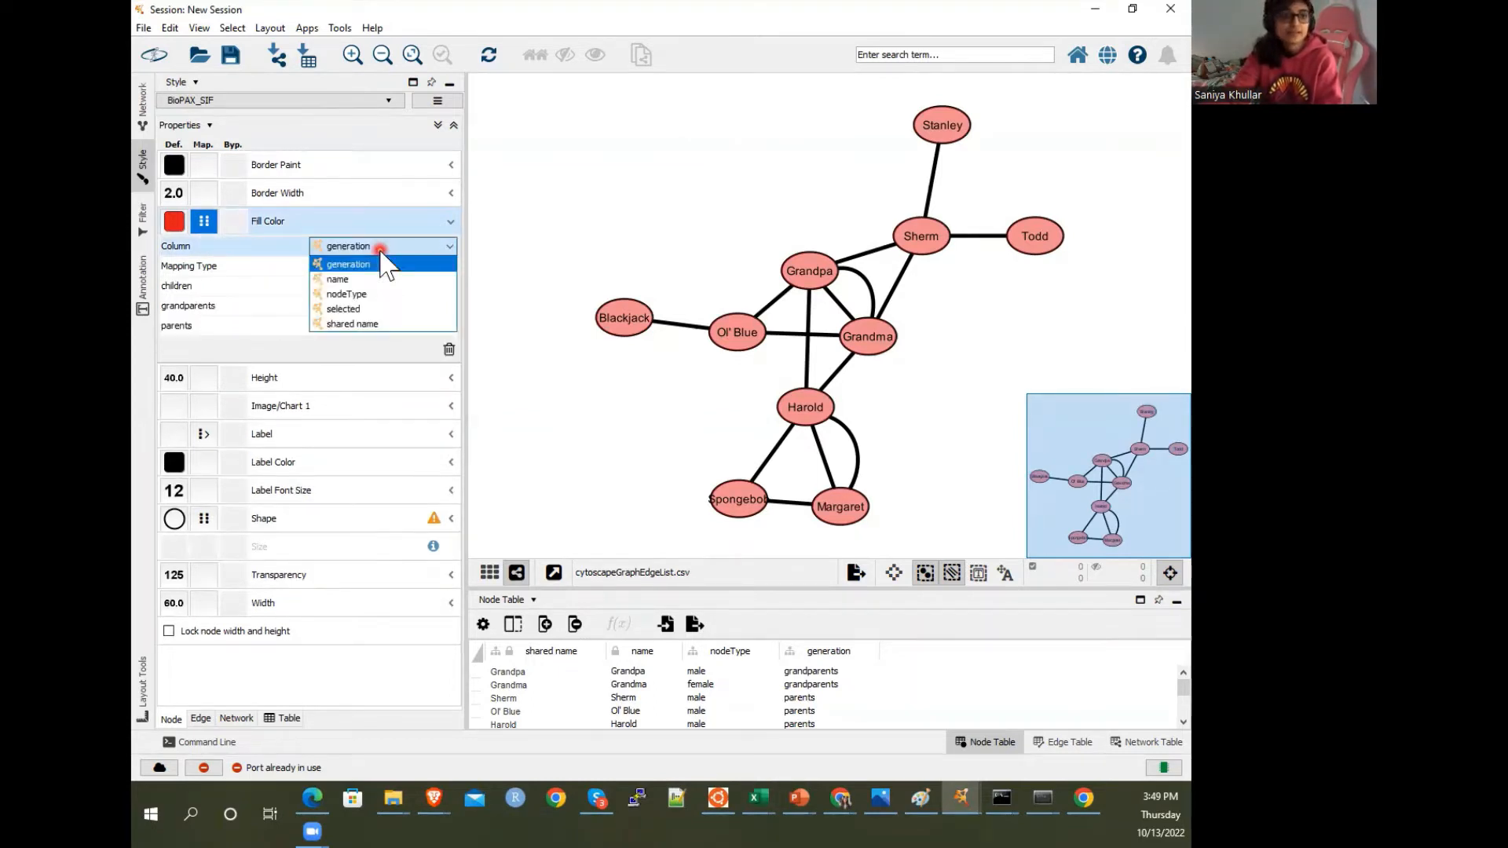
click(382, 262)
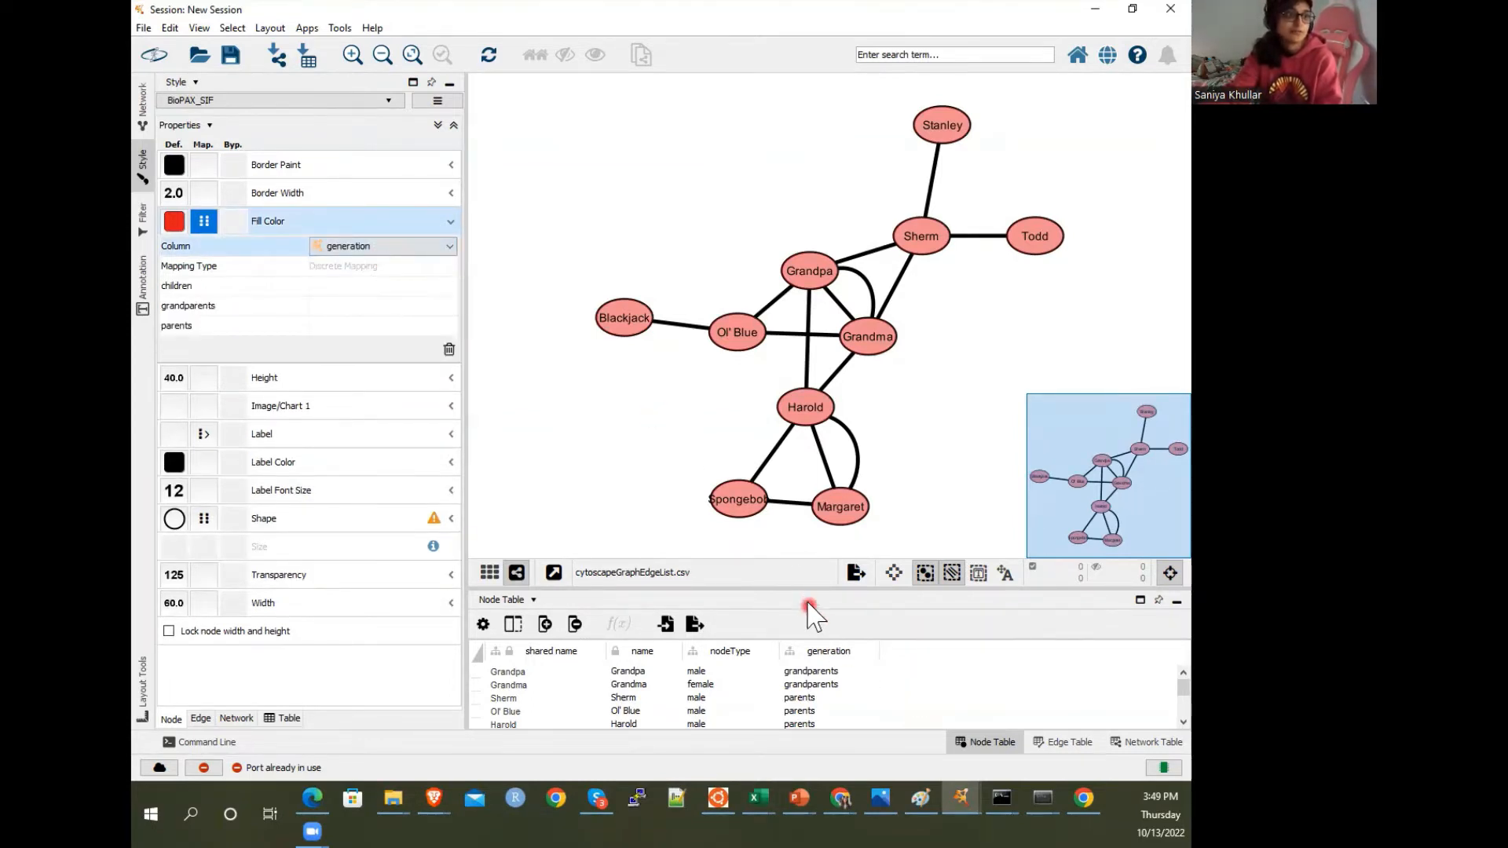
scroll(805, 699, down, 2)
scroll(831, 710, up, 2)
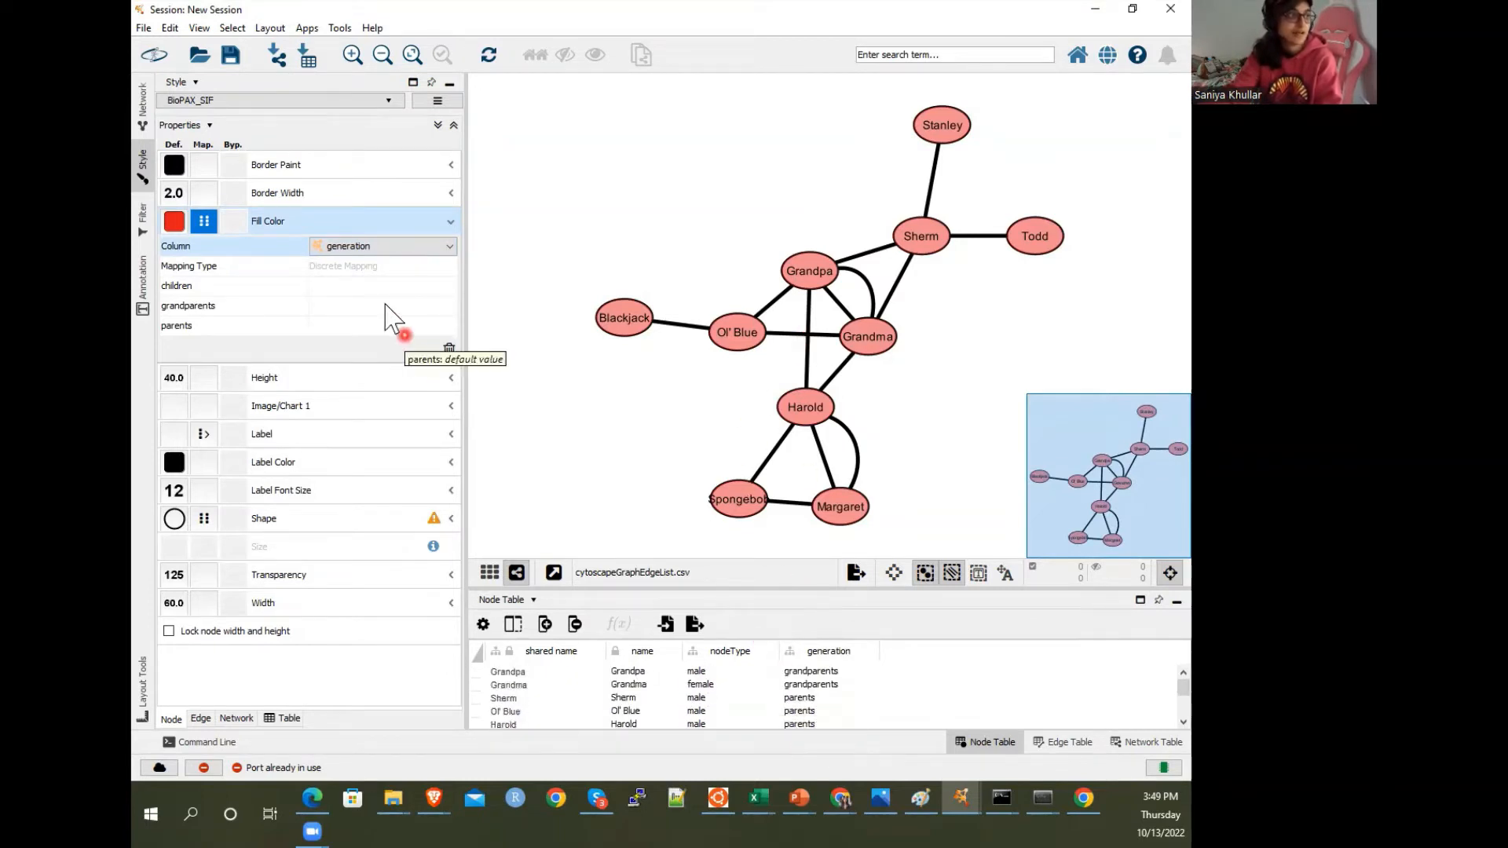
click(363, 266)
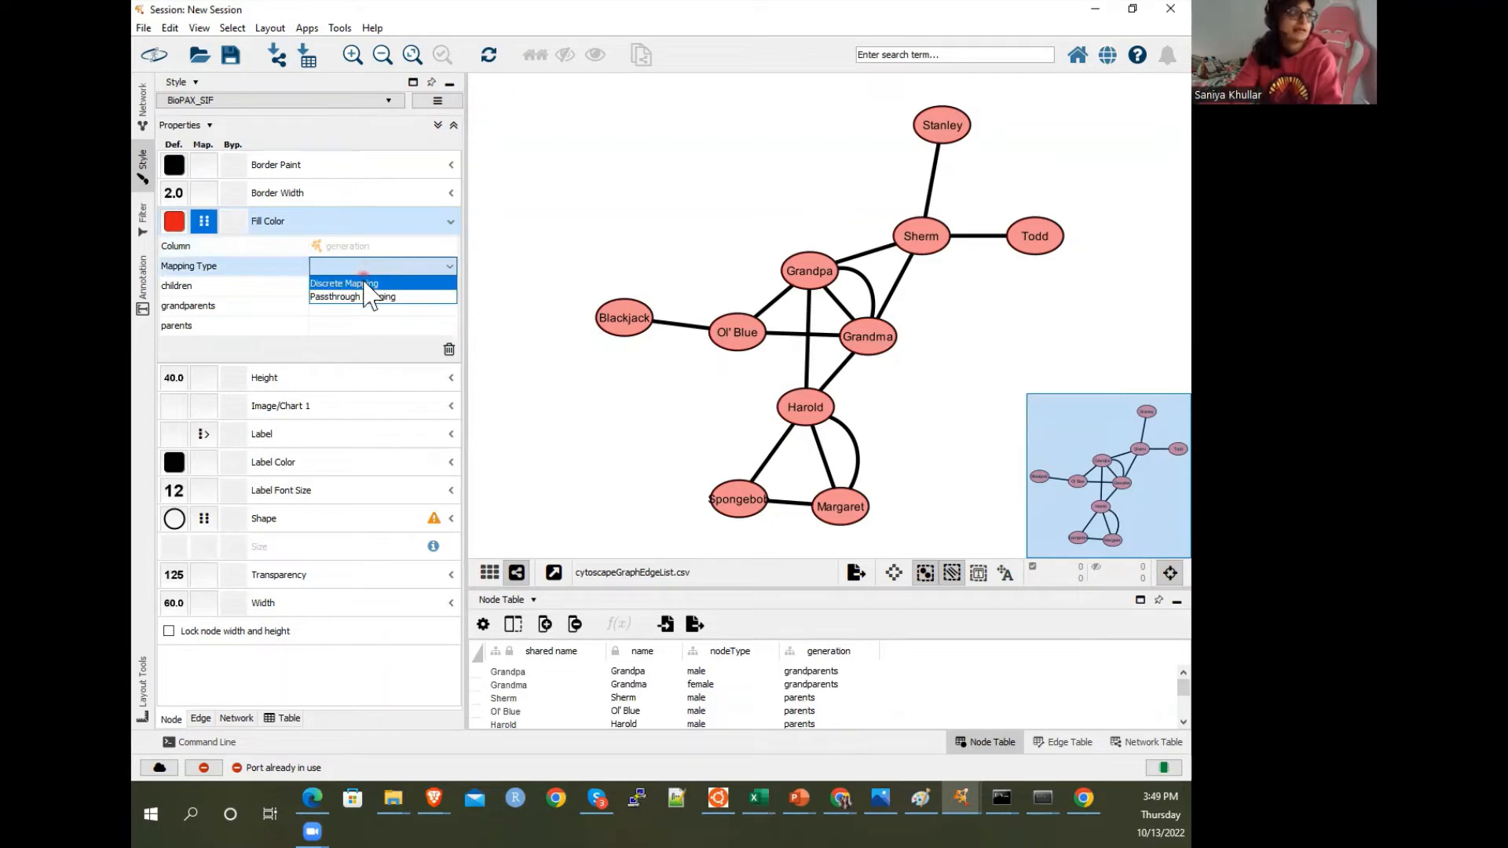
click(369, 282)
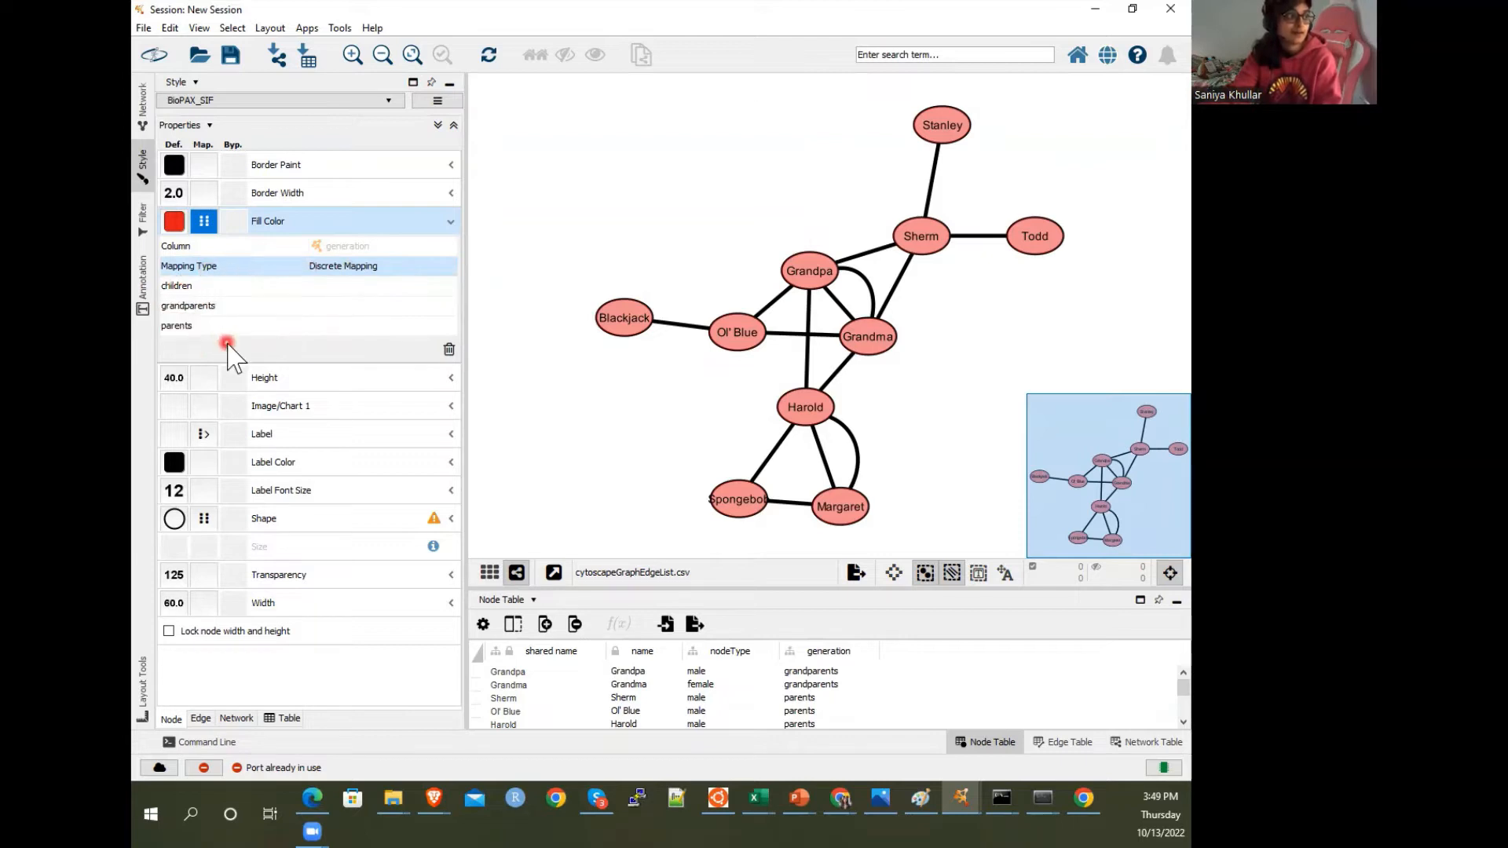
Map Fill Color to the name column and give Spongebob the yellow #FFFF33 from the ColorBrewer Qualitative palettes
click(388, 247)
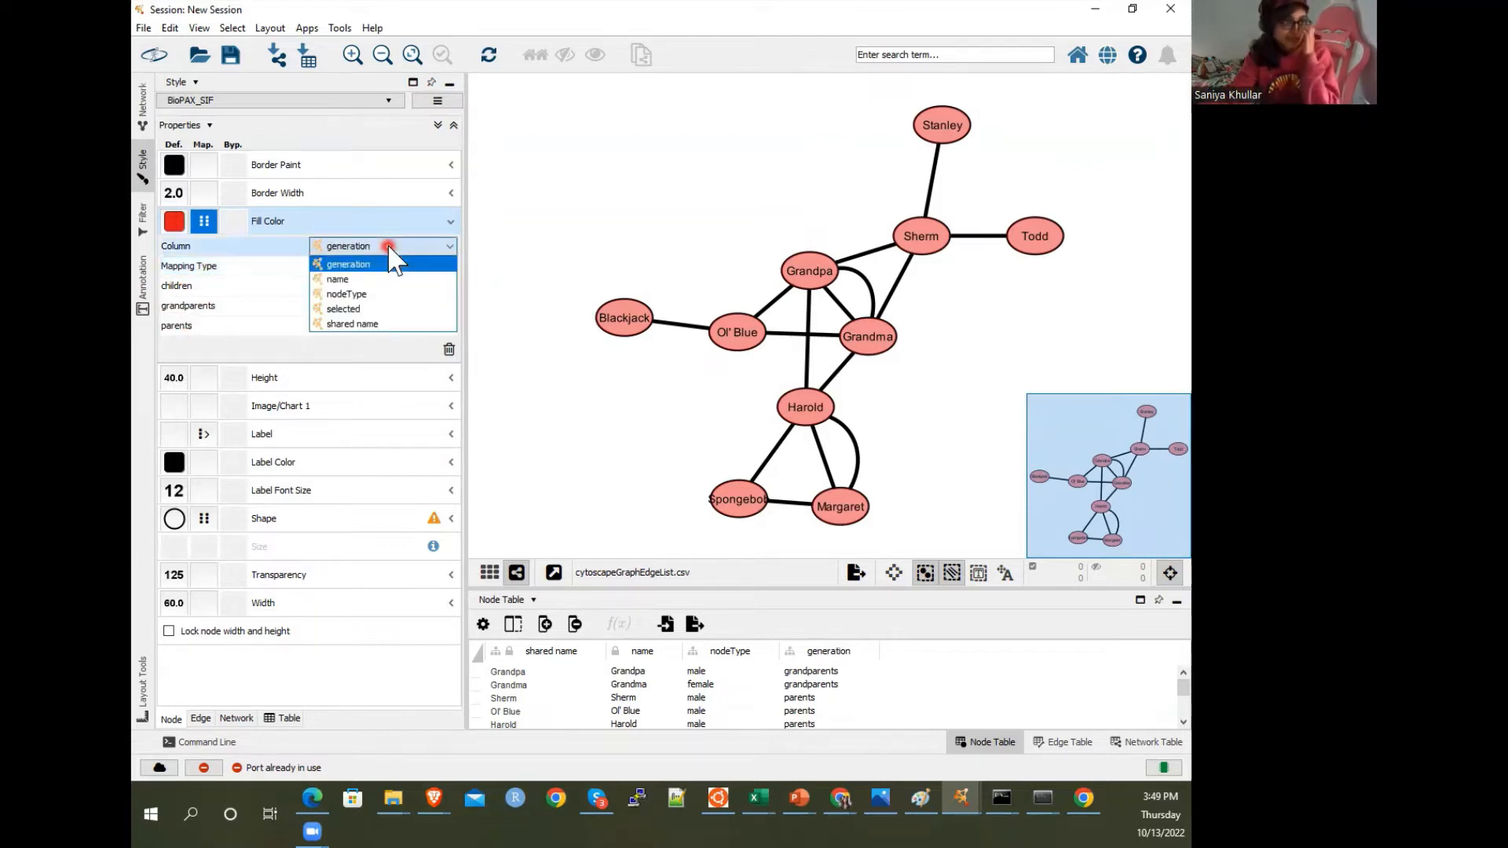
click(374, 280)
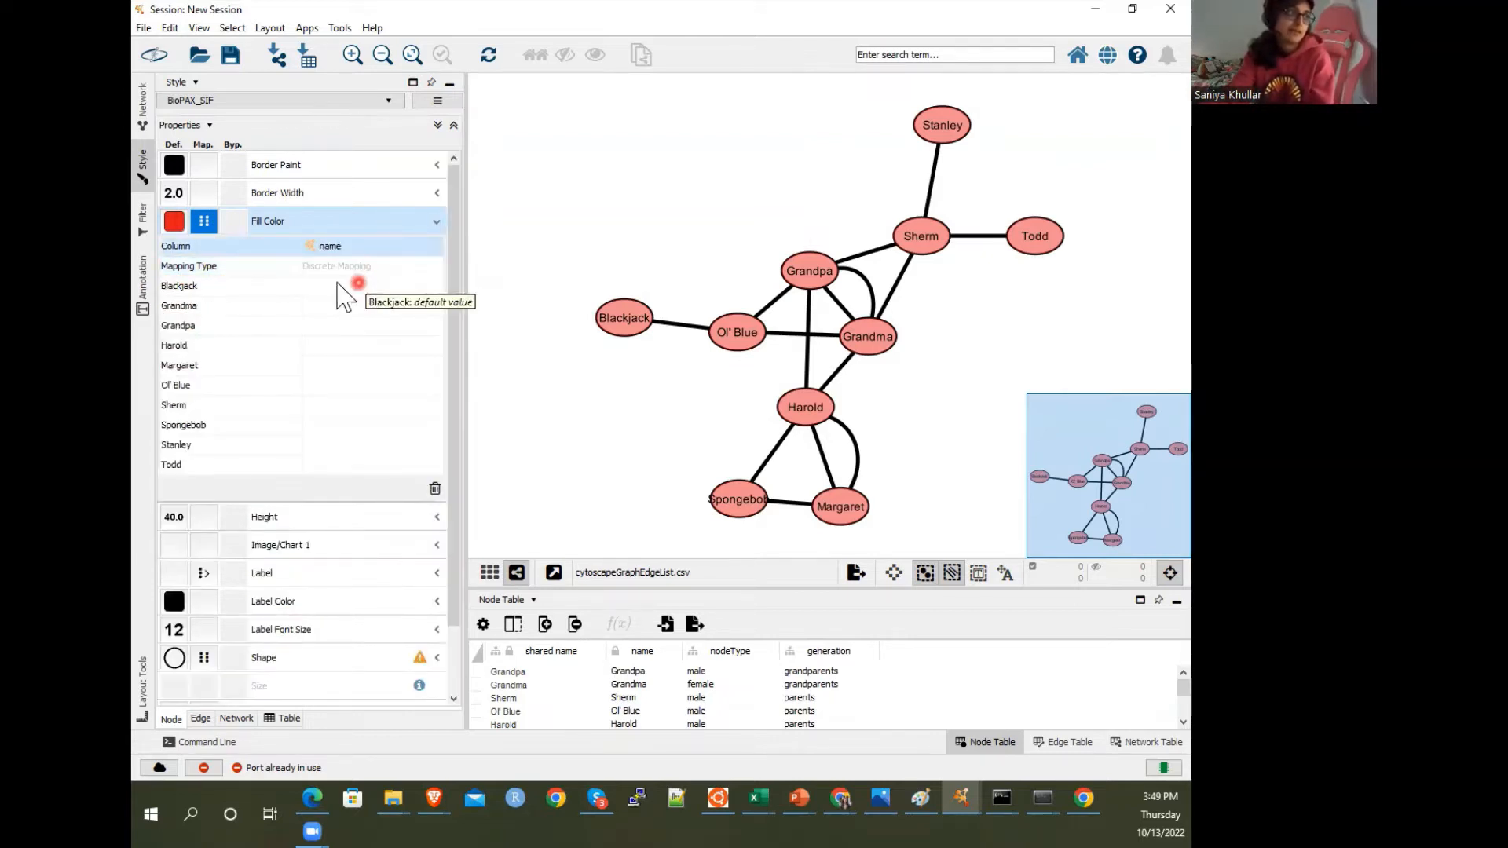
click(369, 426)
click(425, 424)
click(572, 612)
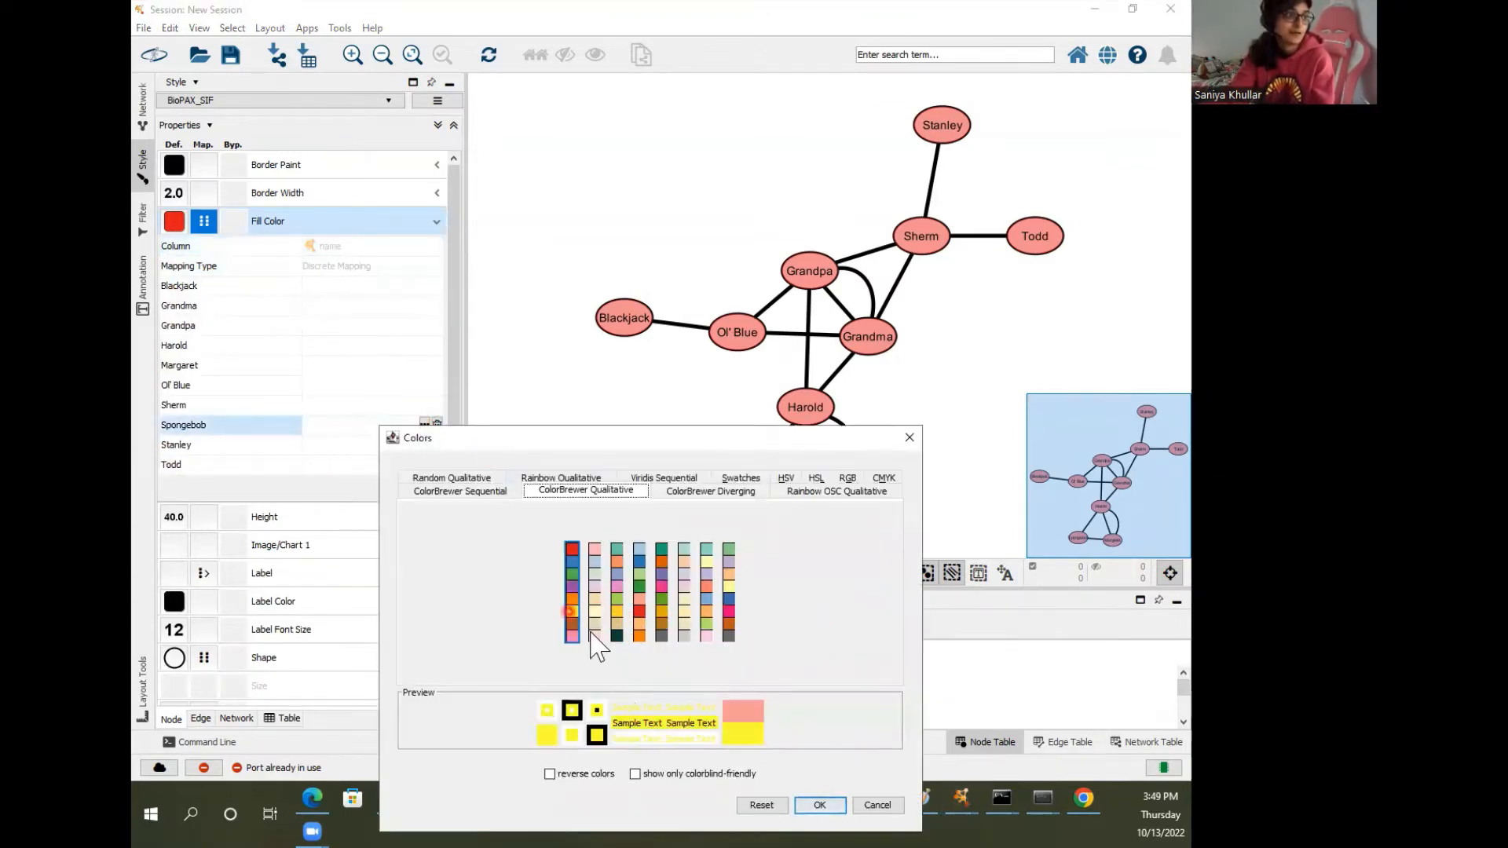
click(819, 805)
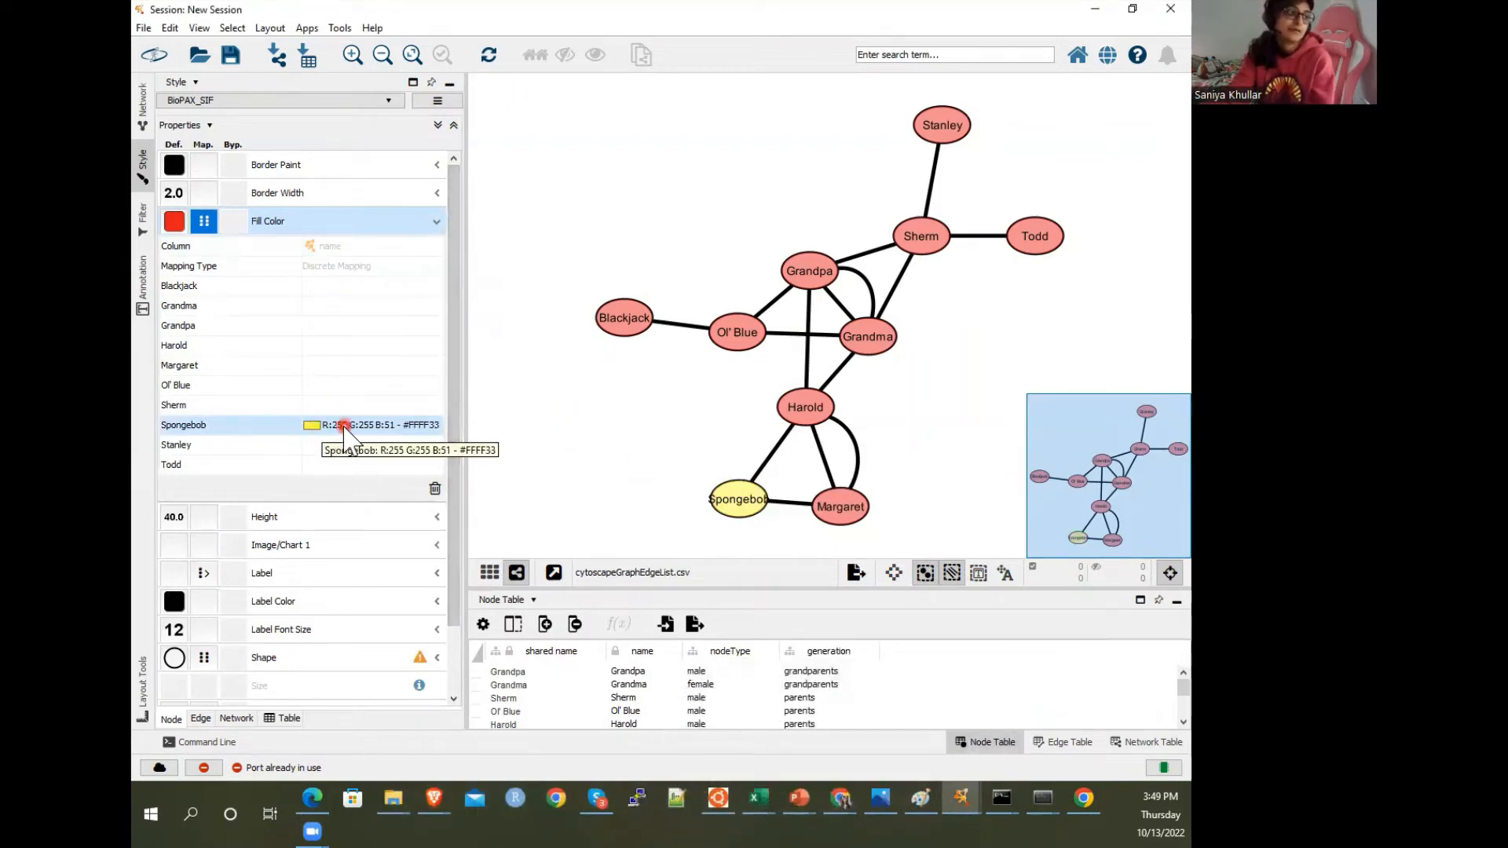
Switch the Fill Color mapping back to the generation column and try Passthrough Mapping
click(362, 252)
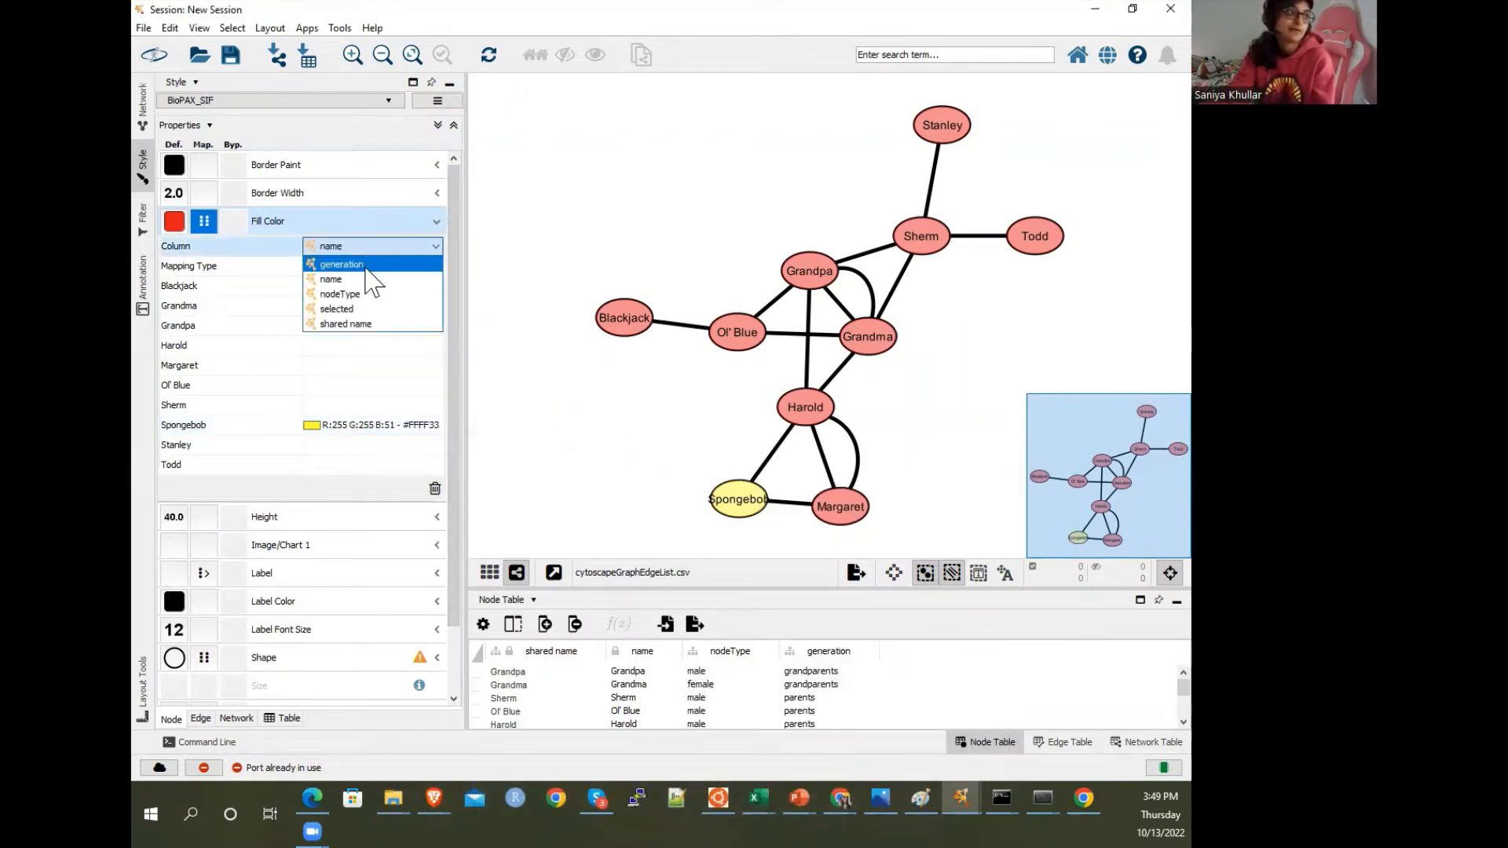
click(362, 267)
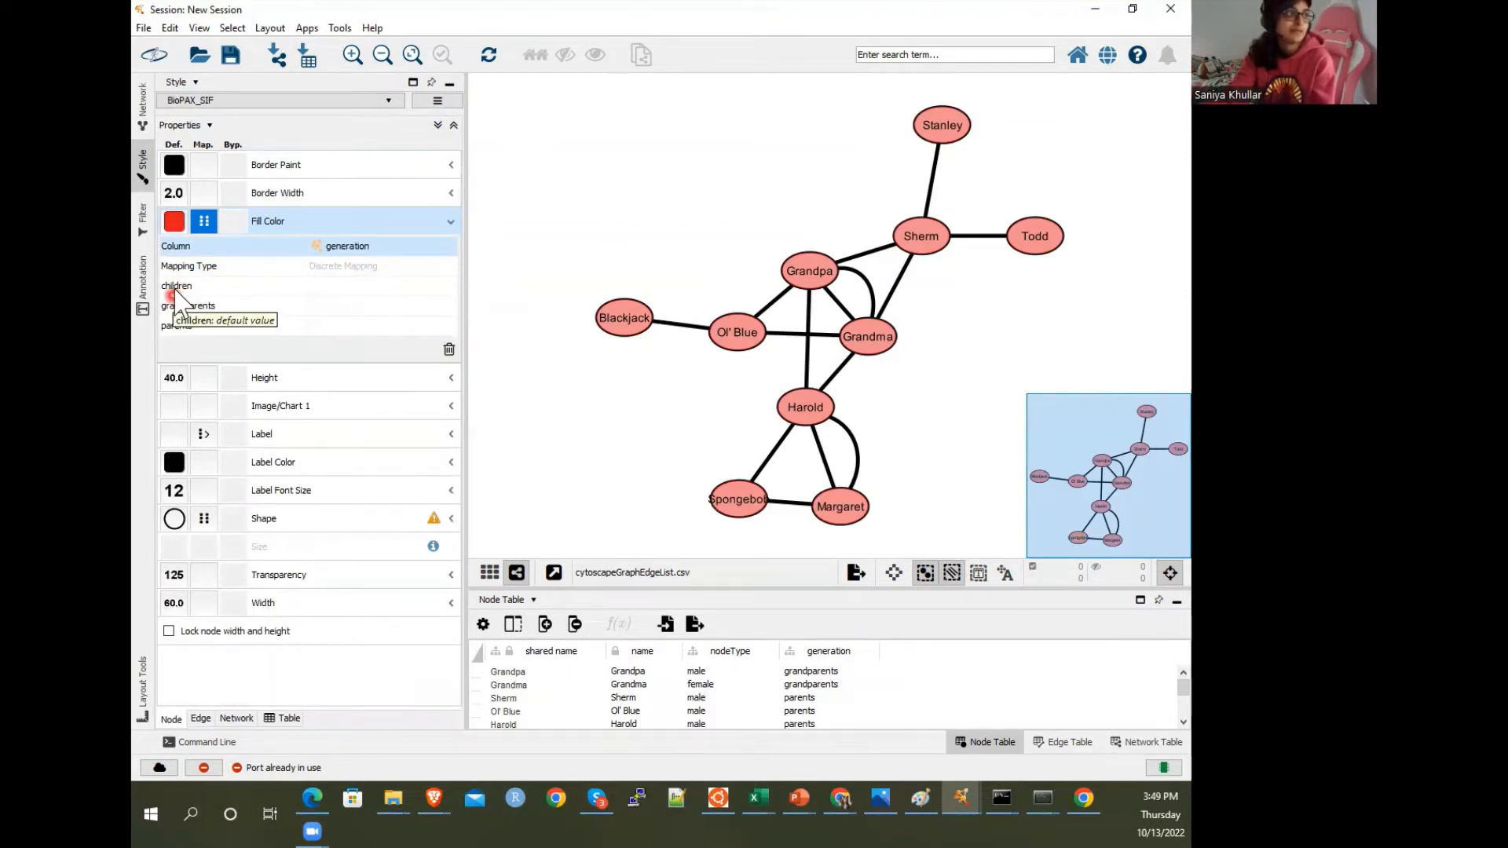
click(349, 267)
click(351, 297)
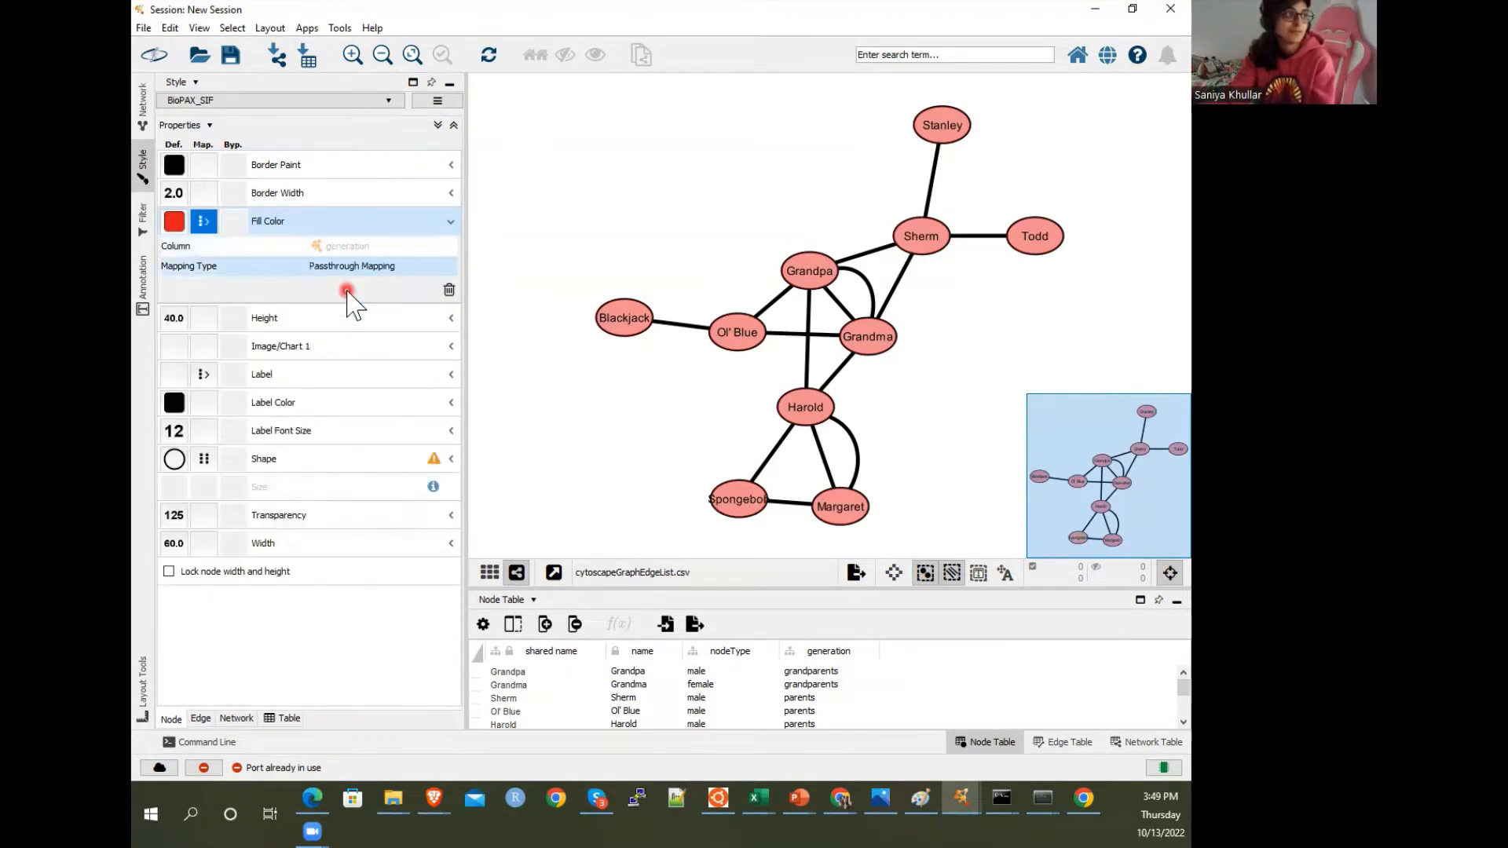
Return the Fill Color mapping by generation to Discrete Mapping
click(383, 247)
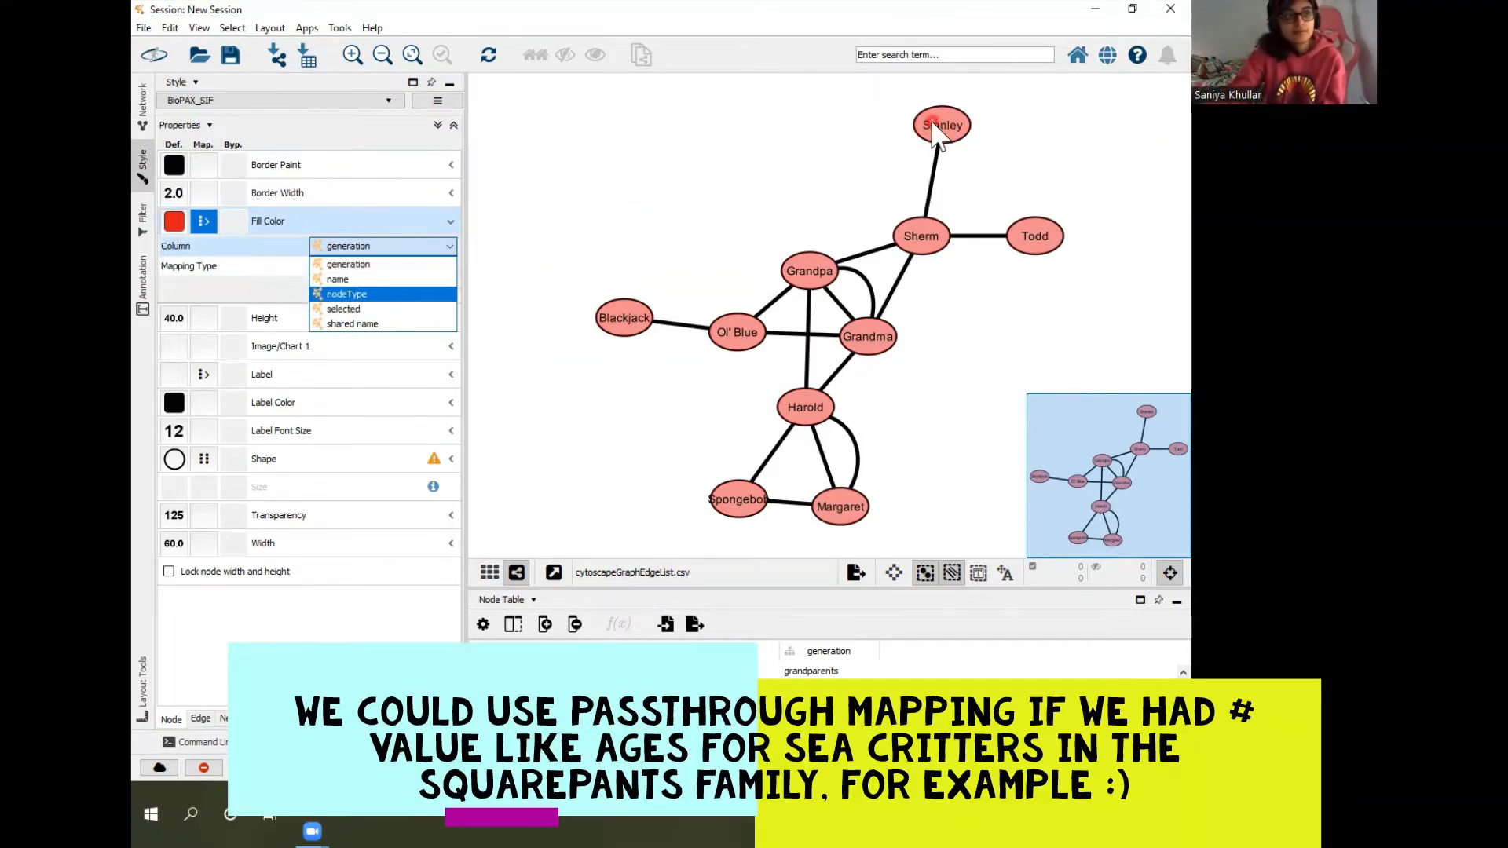
click(371, 267)
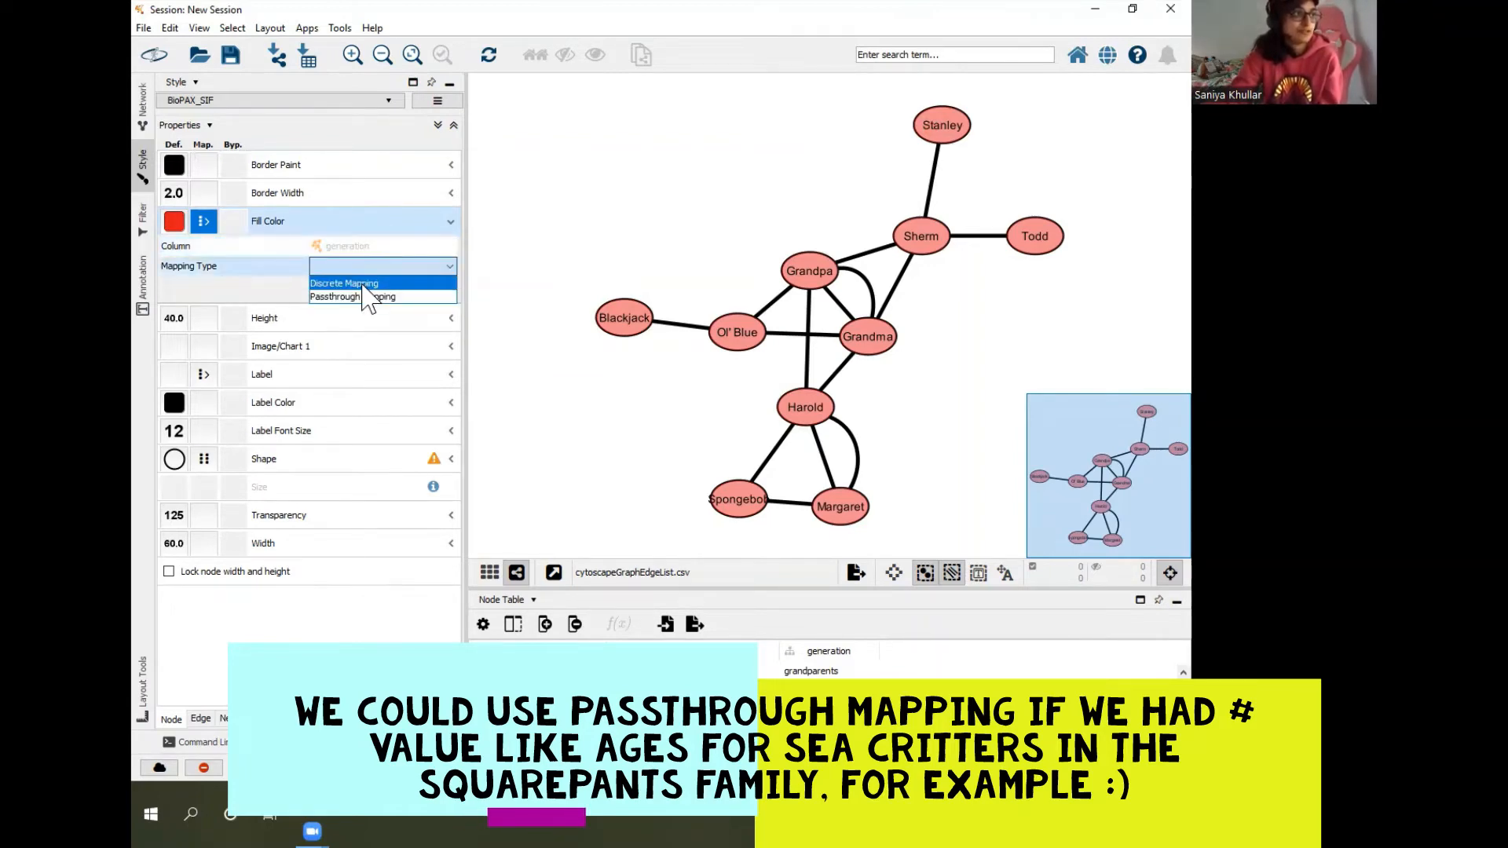
click(365, 287)
click(366, 287)
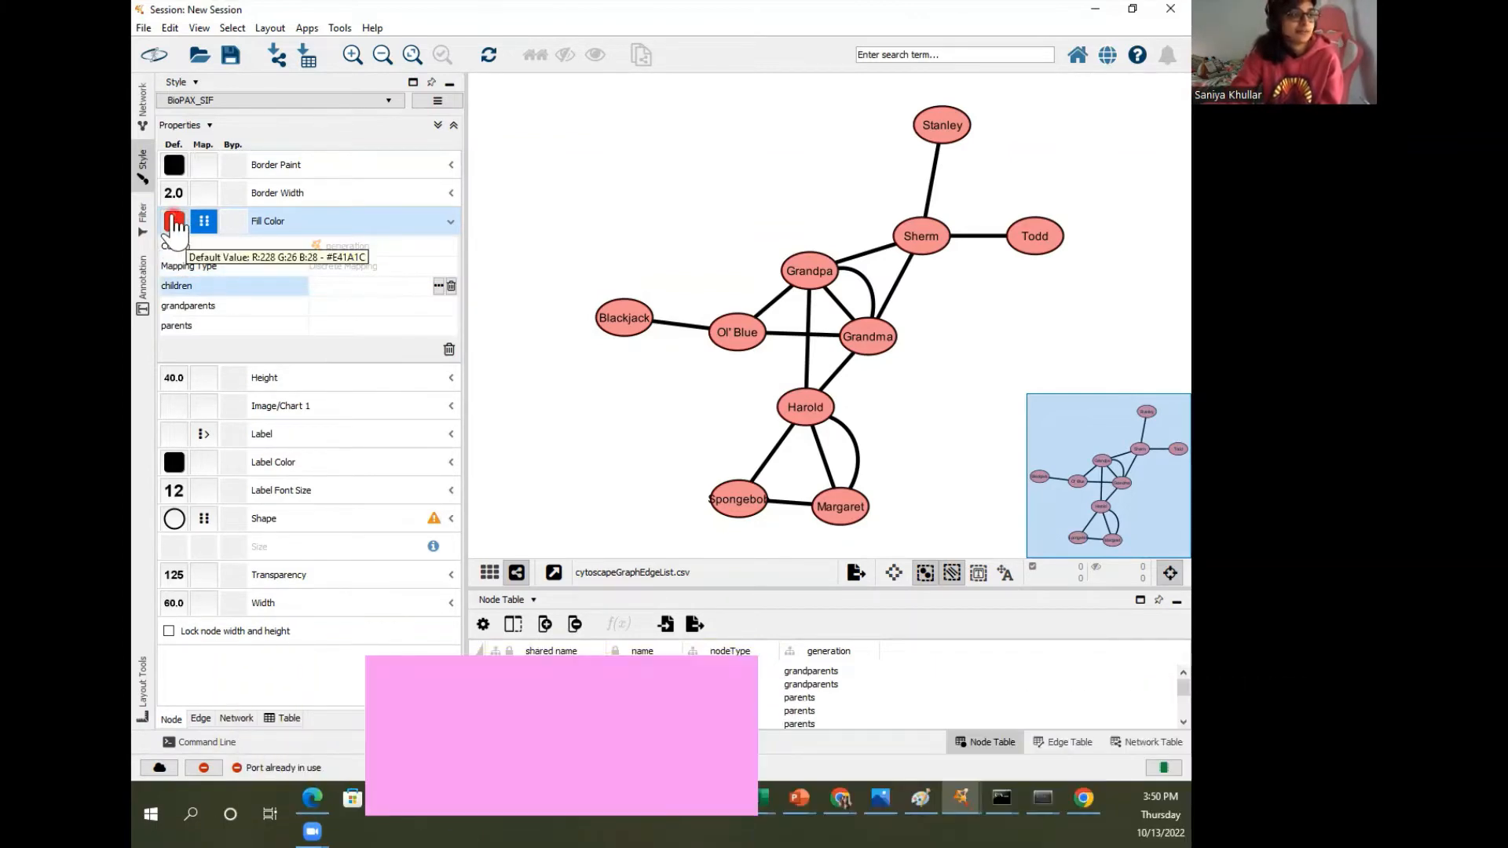
Set the grandparents' fill color to the green #4DAF4A from the ColorBrewer Qualitative palettes
click(365, 315)
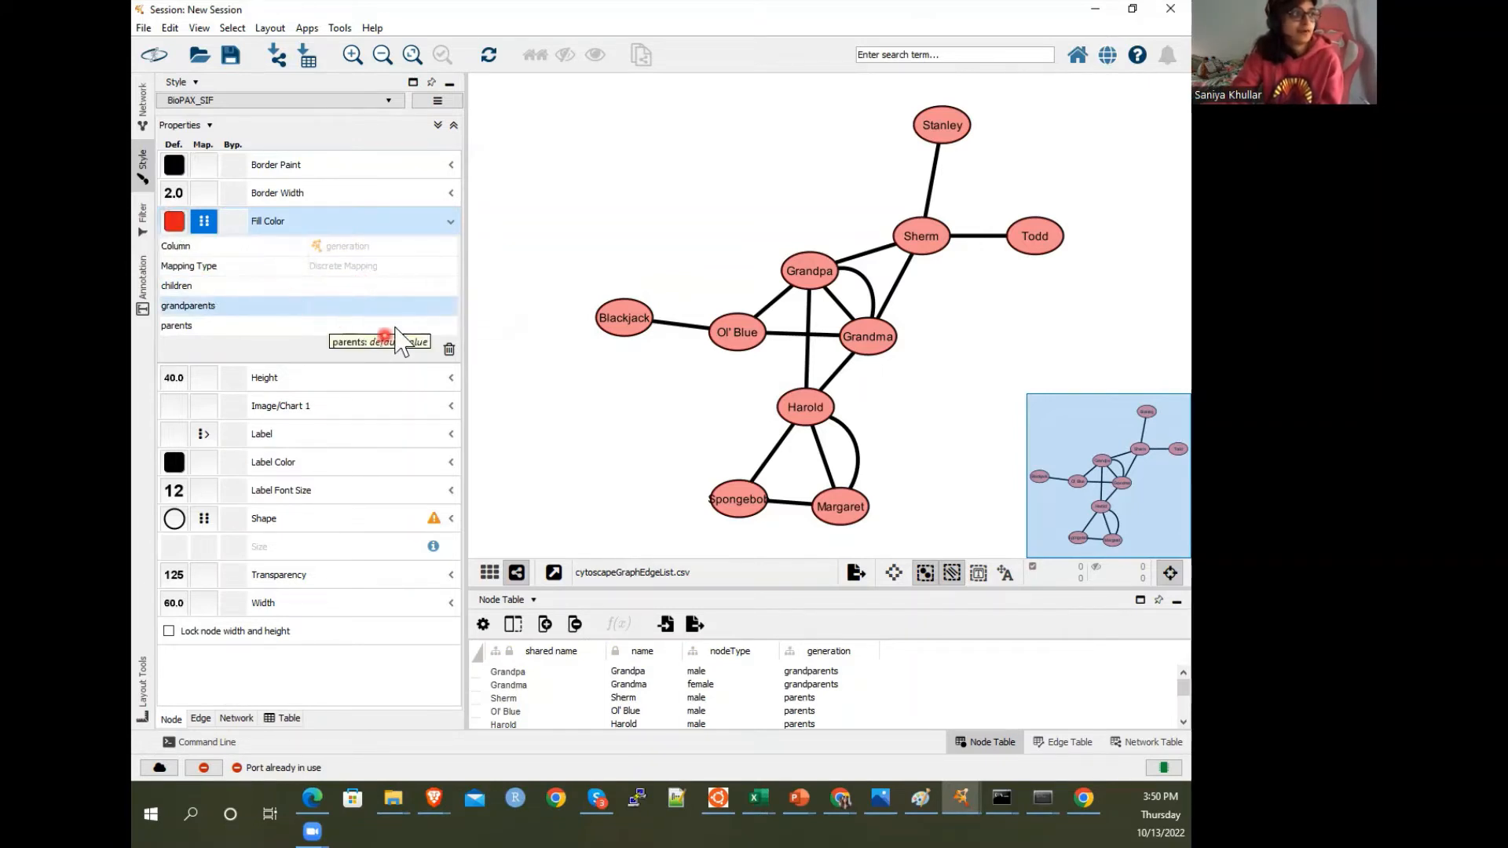
click(424, 309)
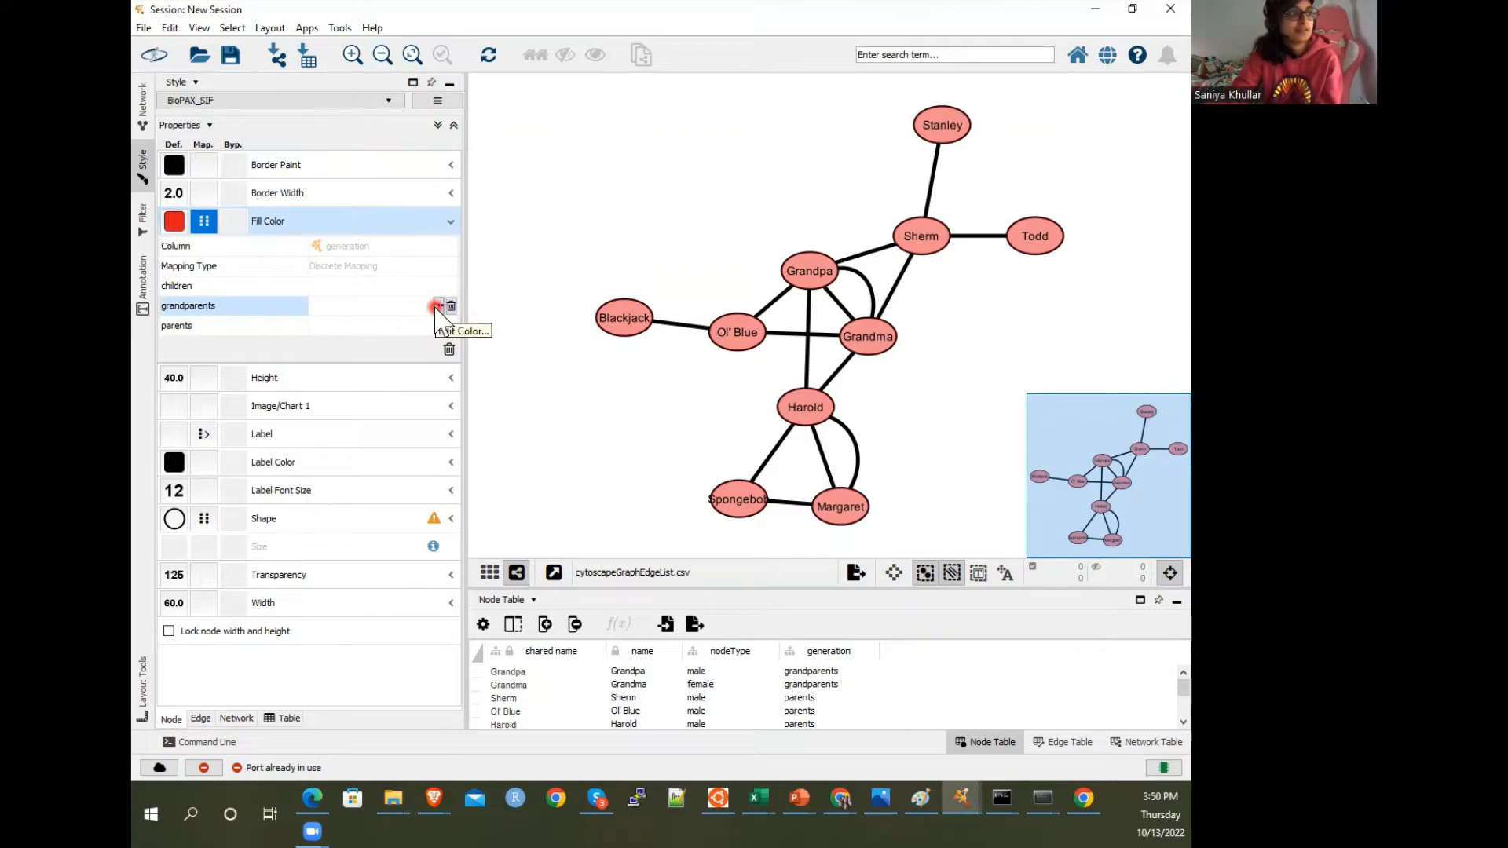
click(438, 306)
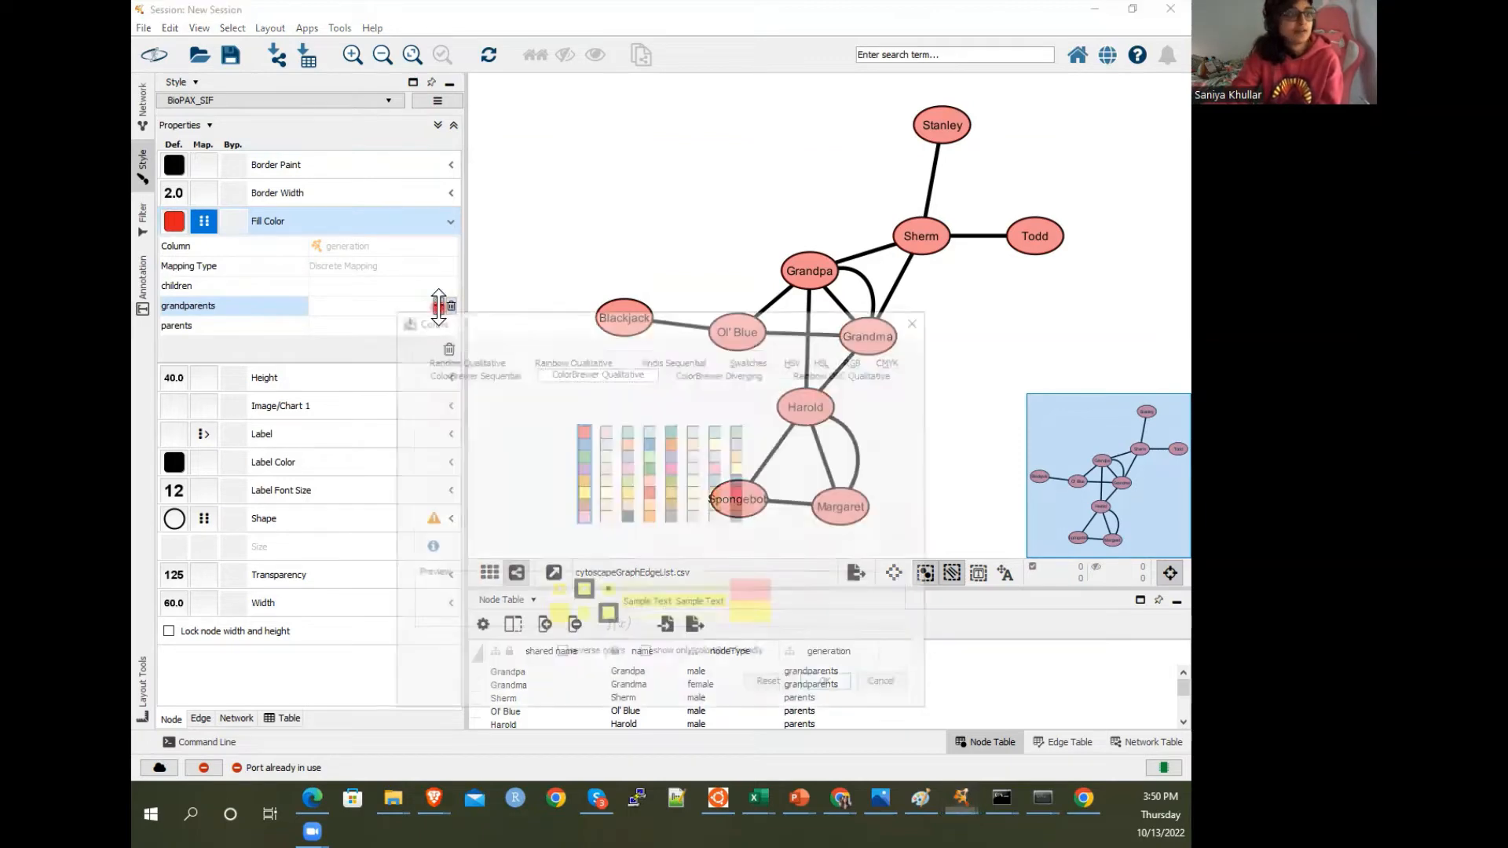
click(588, 465)
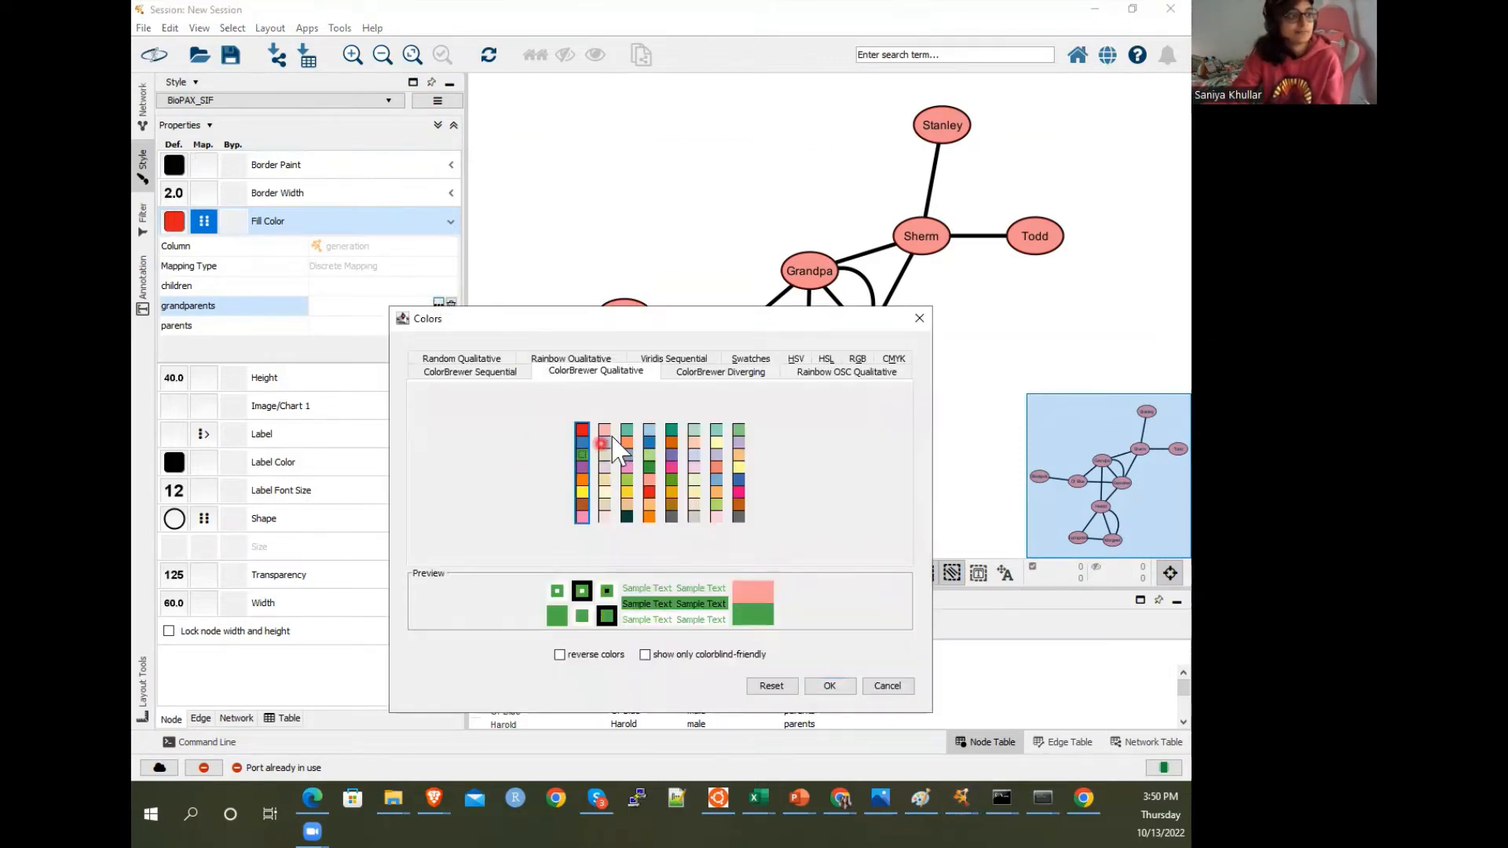
click(831, 687)
click(549, 324)
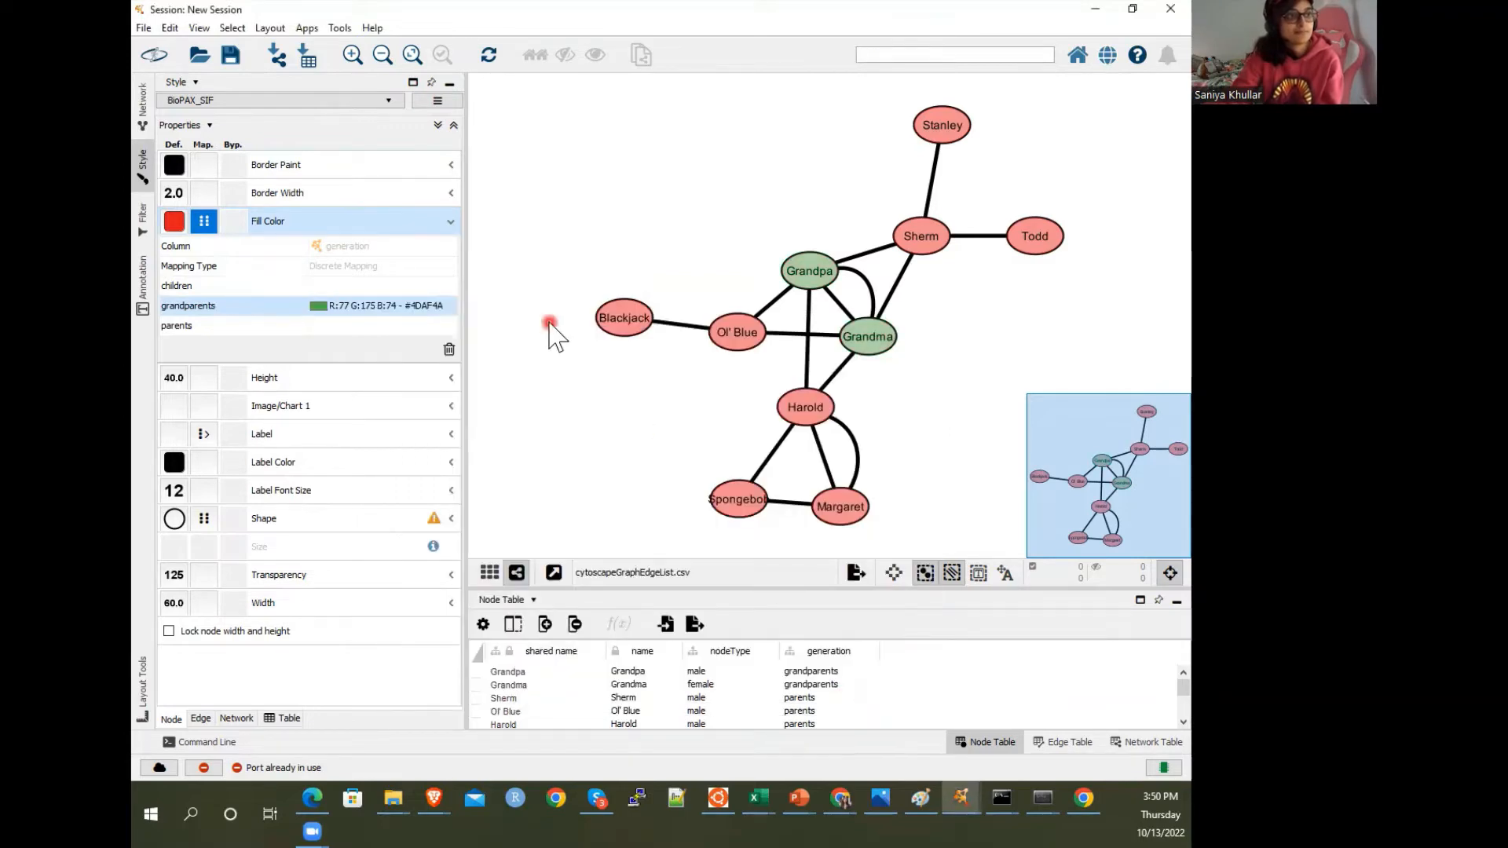
Set the parents' fill color to the yellow #FFFF33 from the ColorBrewer Qualitative palettes
click(339, 325)
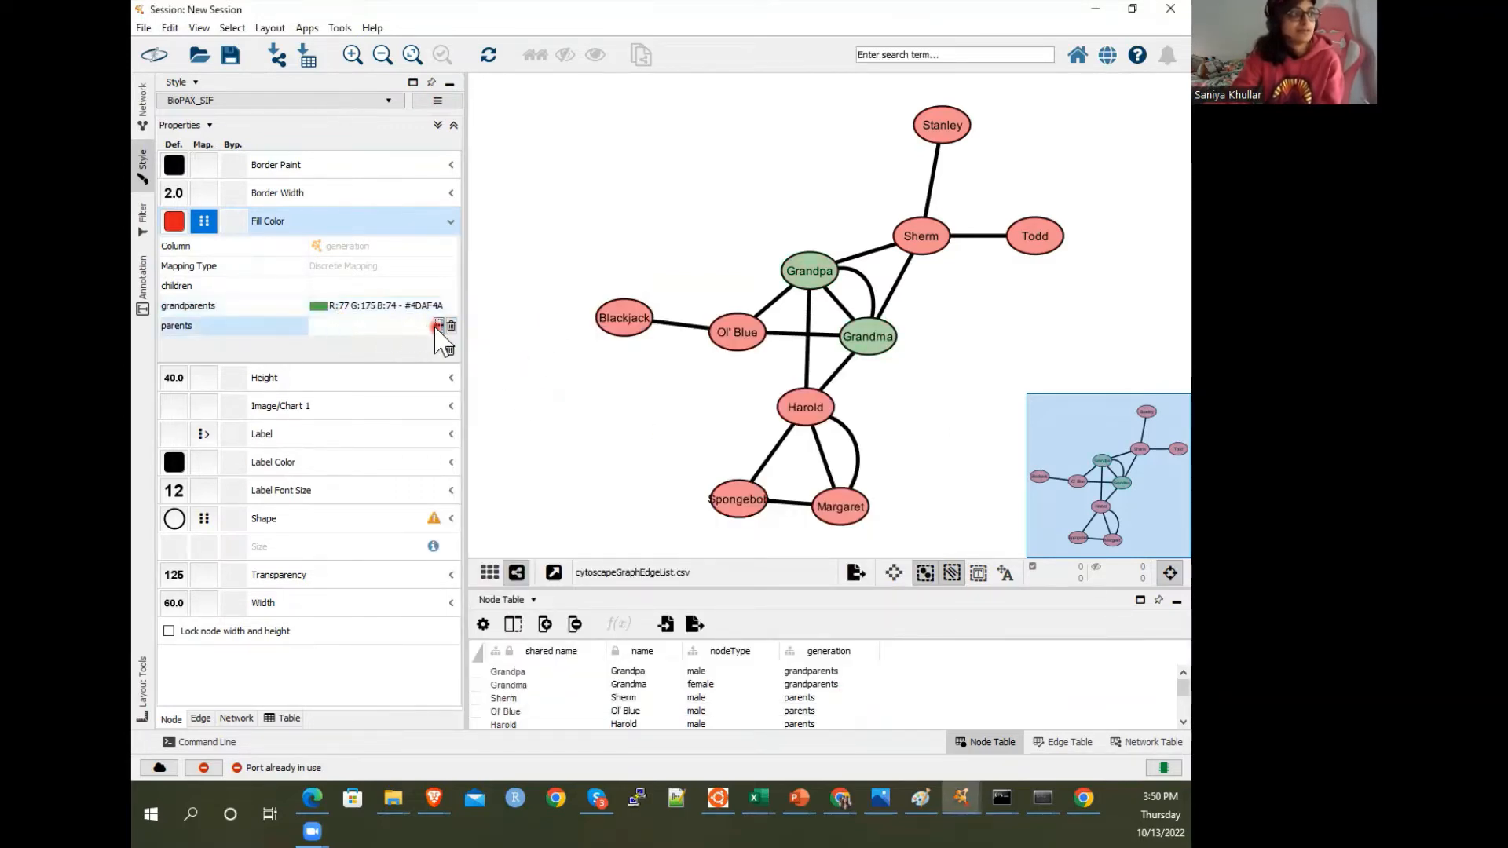
click(438, 323)
click(582, 511)
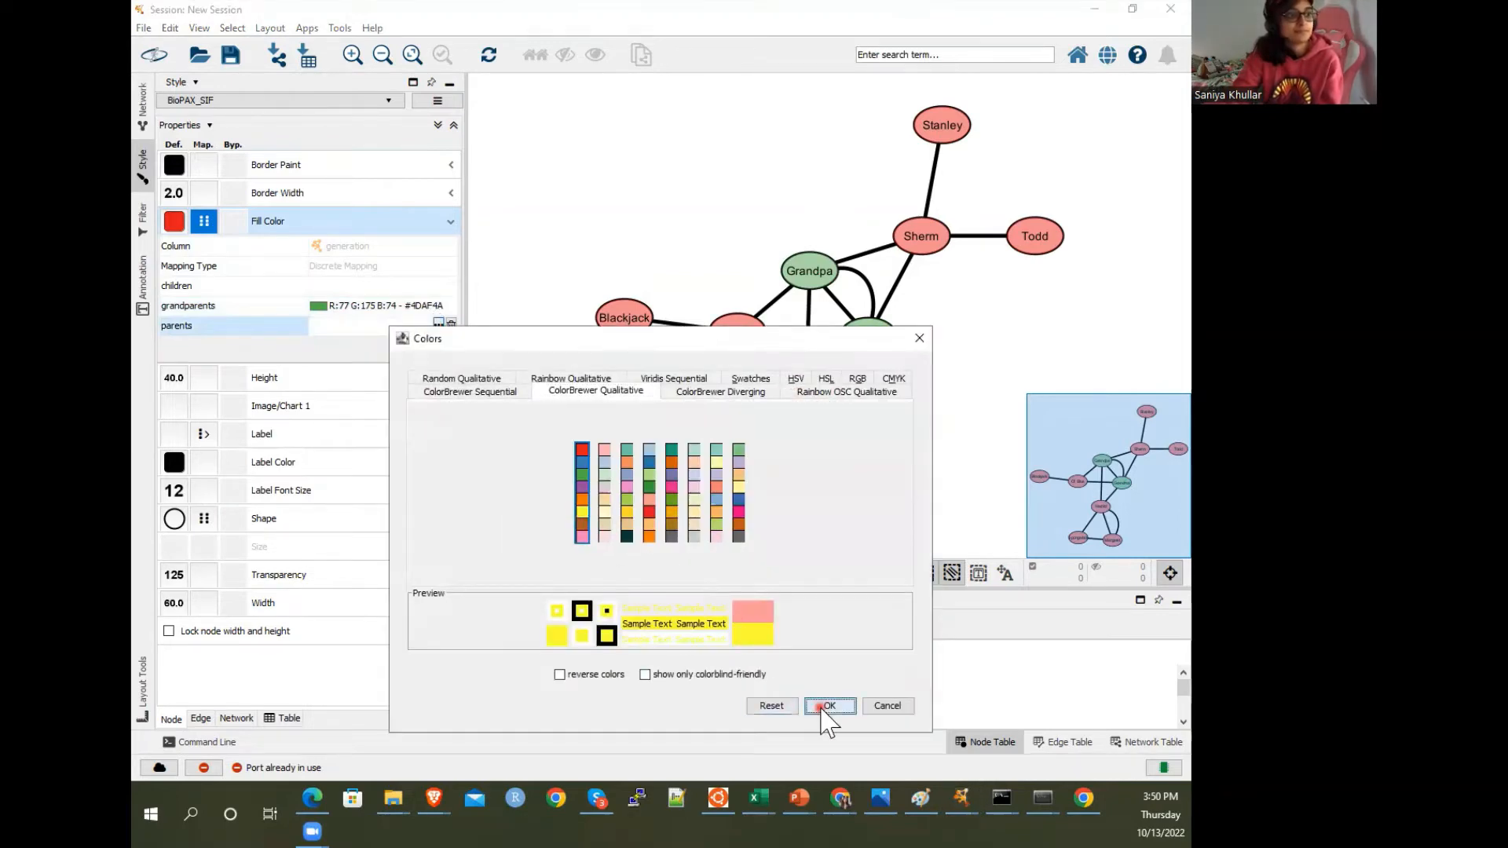
click(829, 705)
click(784, 262)
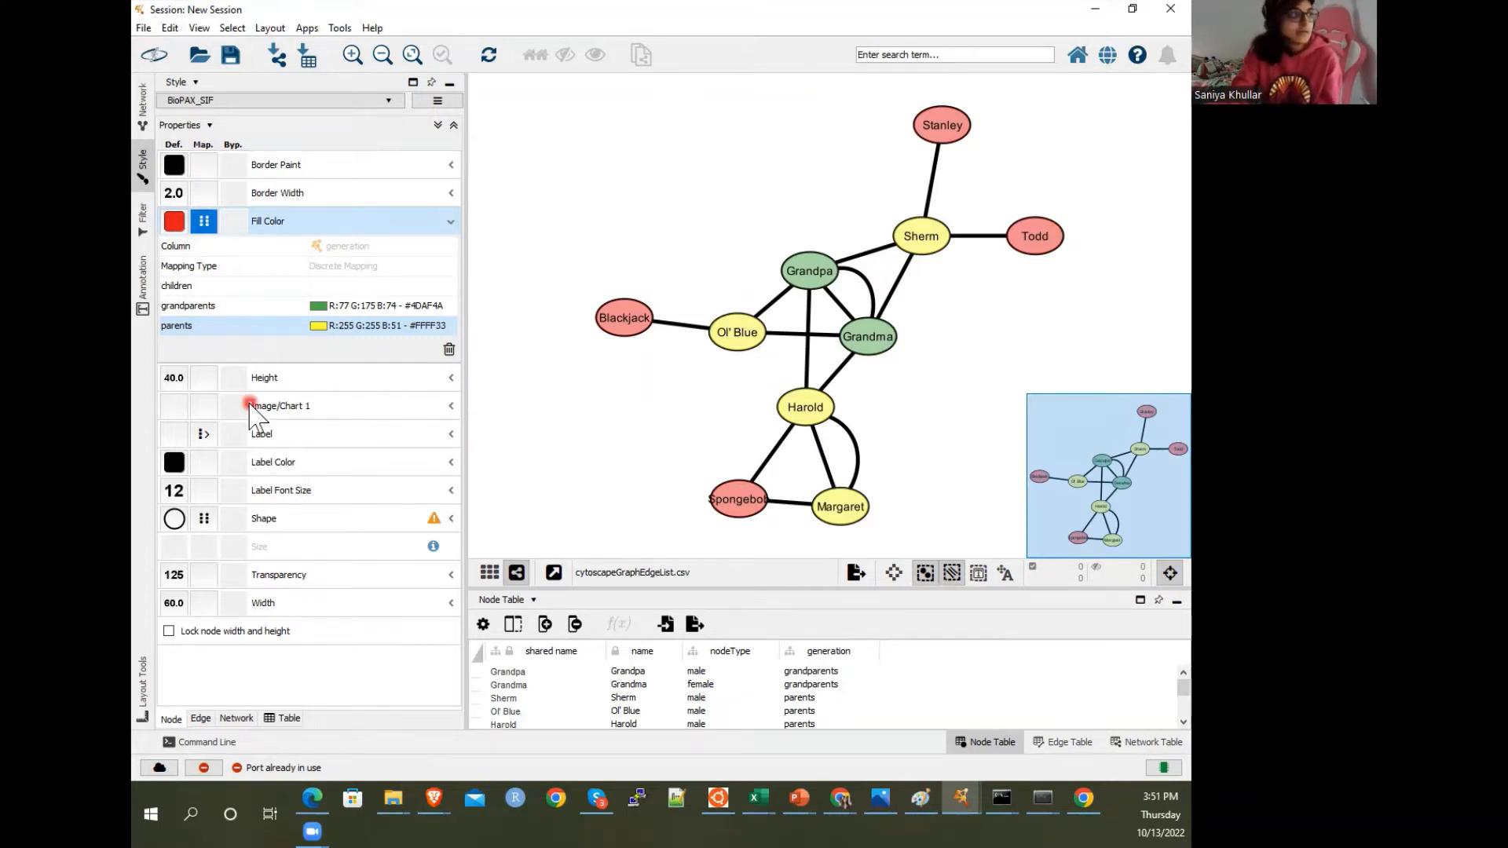
Map the node Height to the name column using Discrete Mapping
click(265, 378)
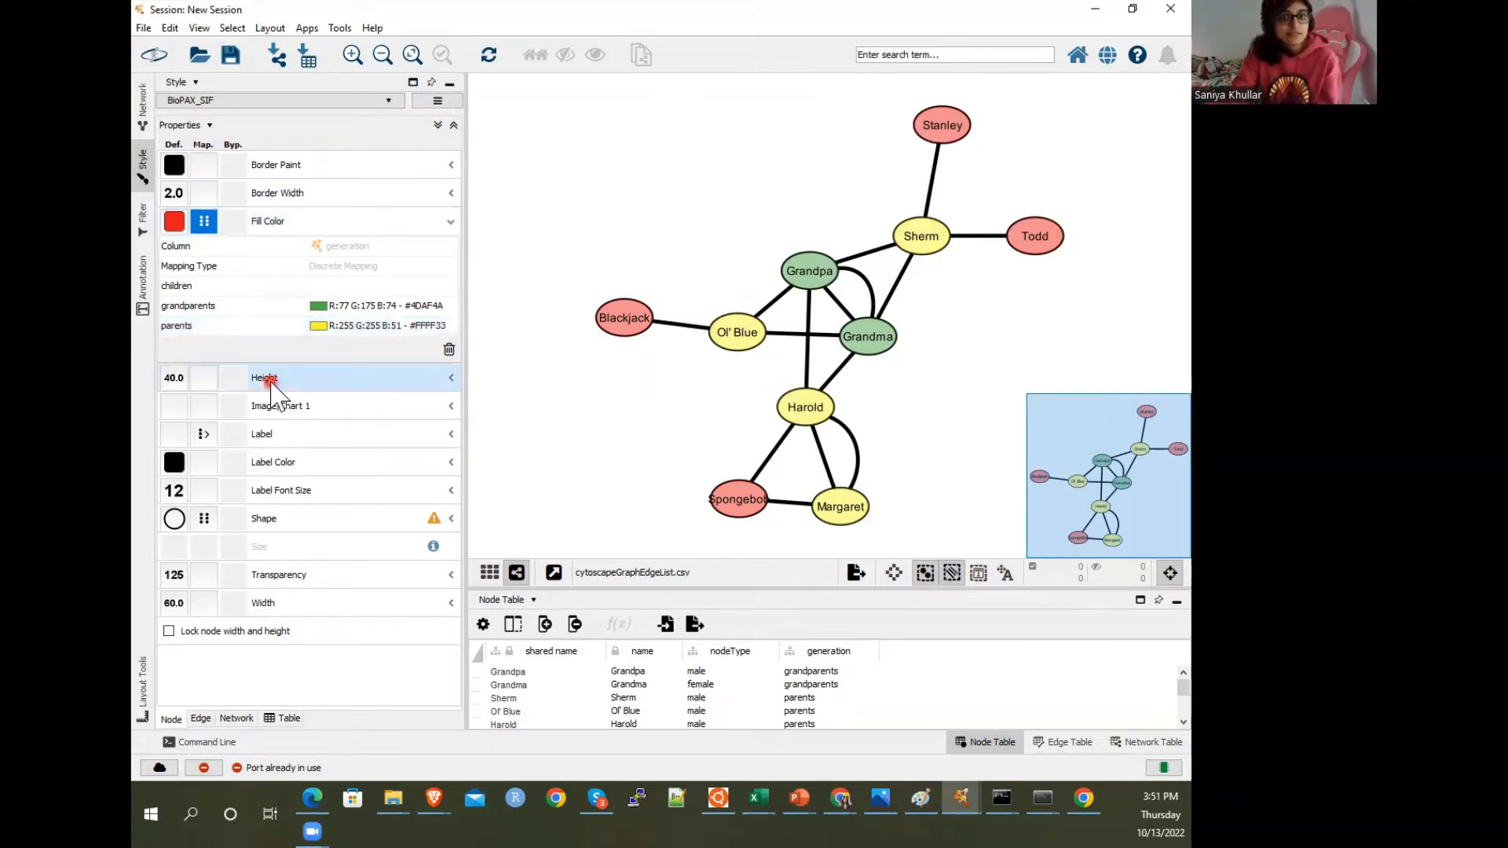
click(449, 381)
click(349, 403)
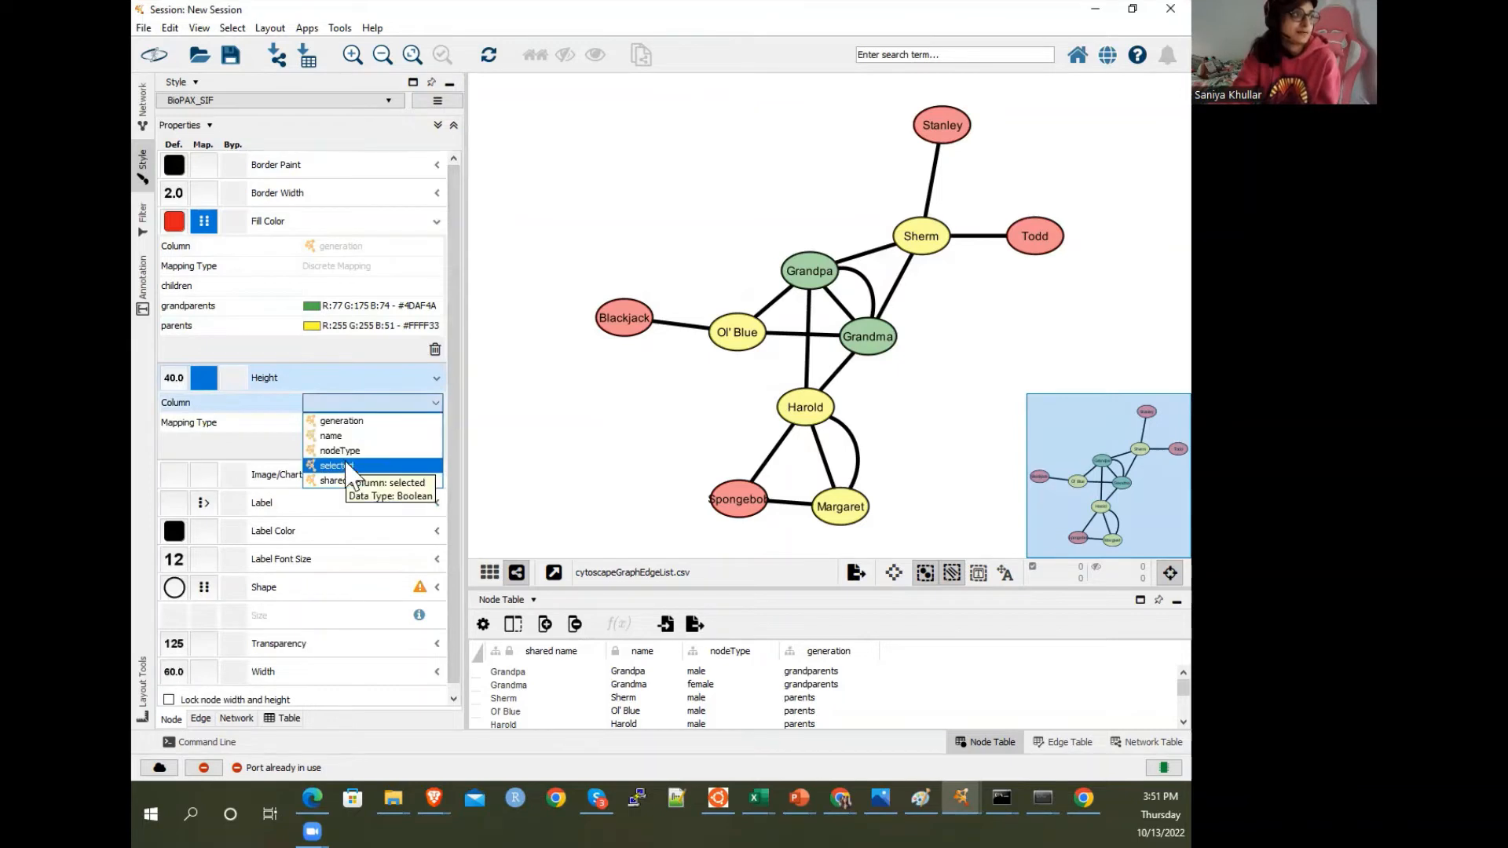
click(359, 436)
click(359, 429)
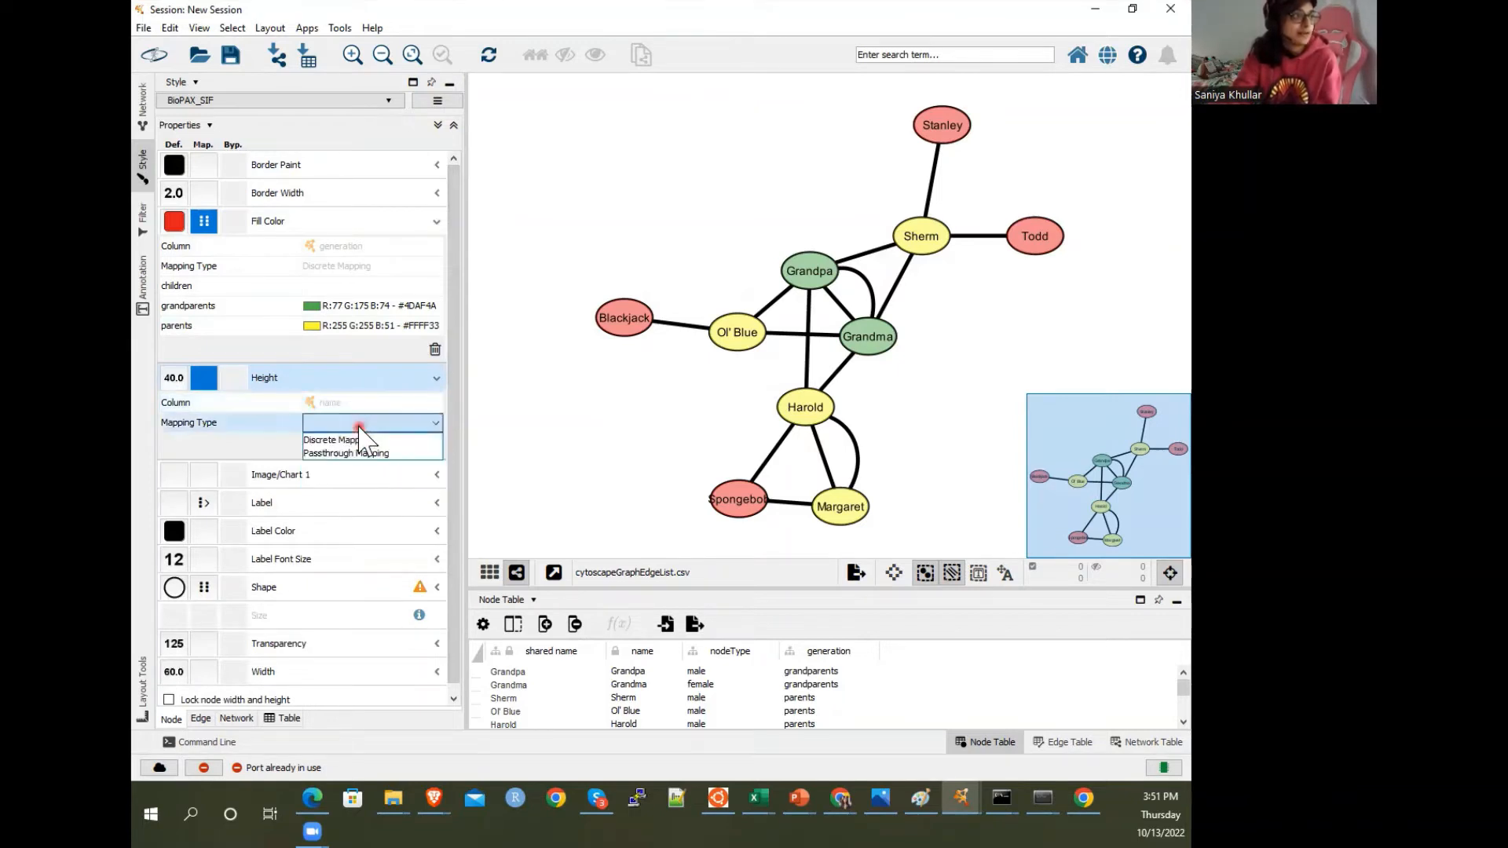
click(359, 439)
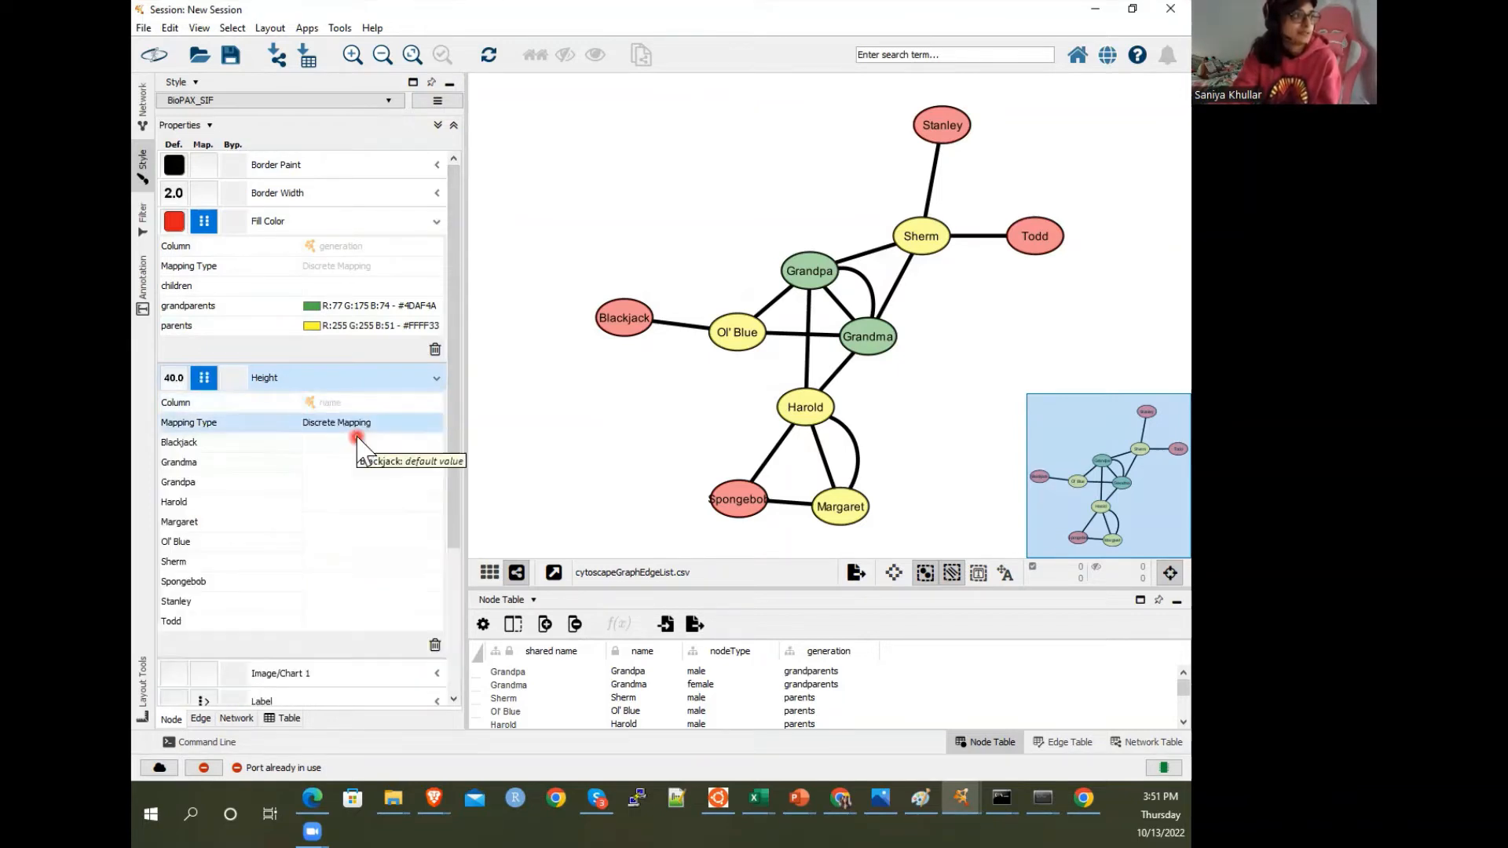
Set the height of the Spongebob node to 60 in the Height mapping
click(362, 588)
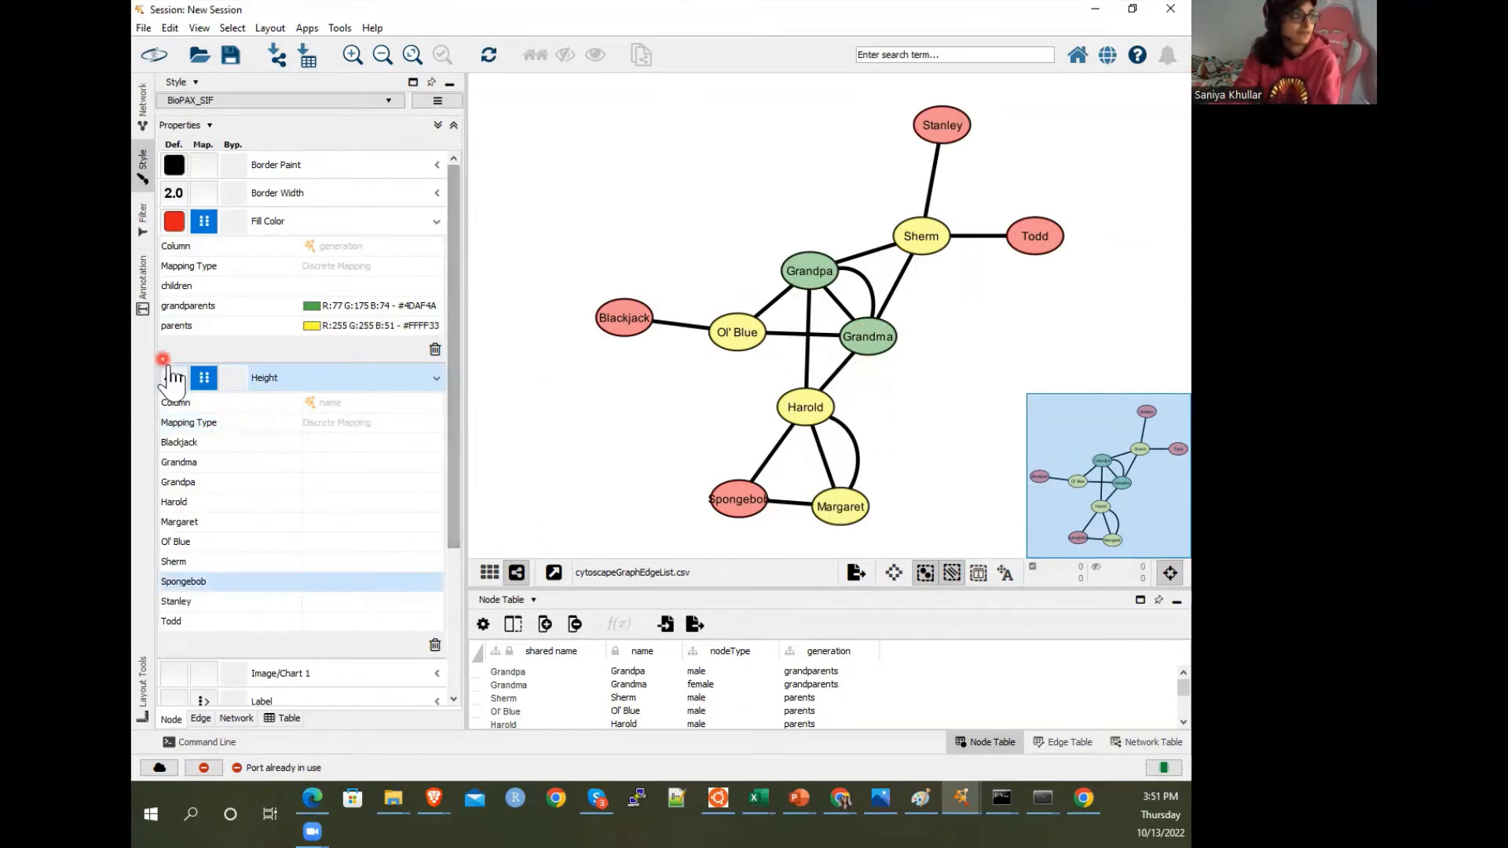
click(369, 582)
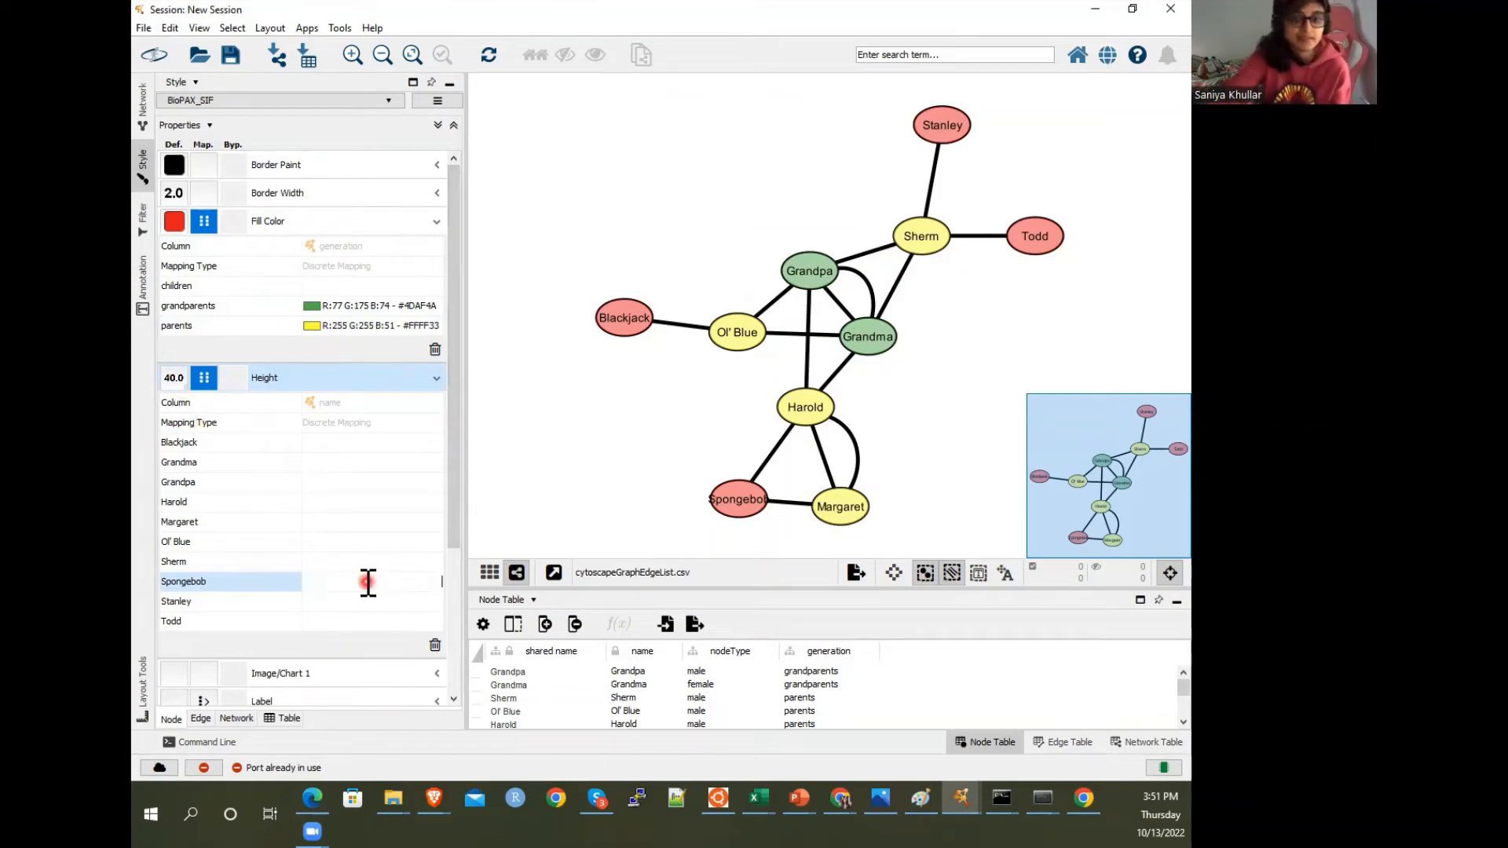
text(60)
key(Return)
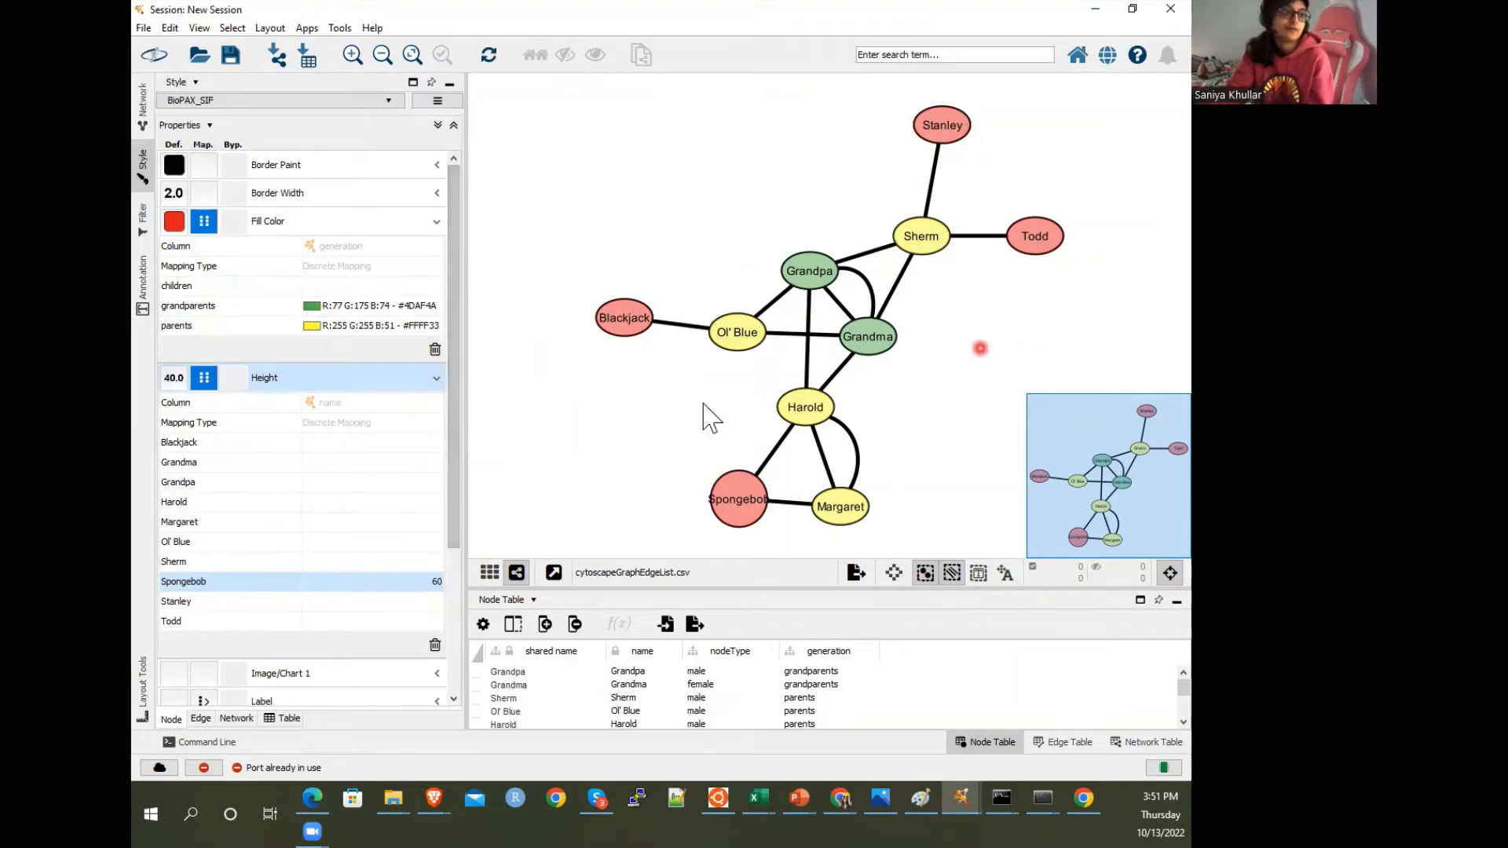
scroll(316, 532, down, 1)
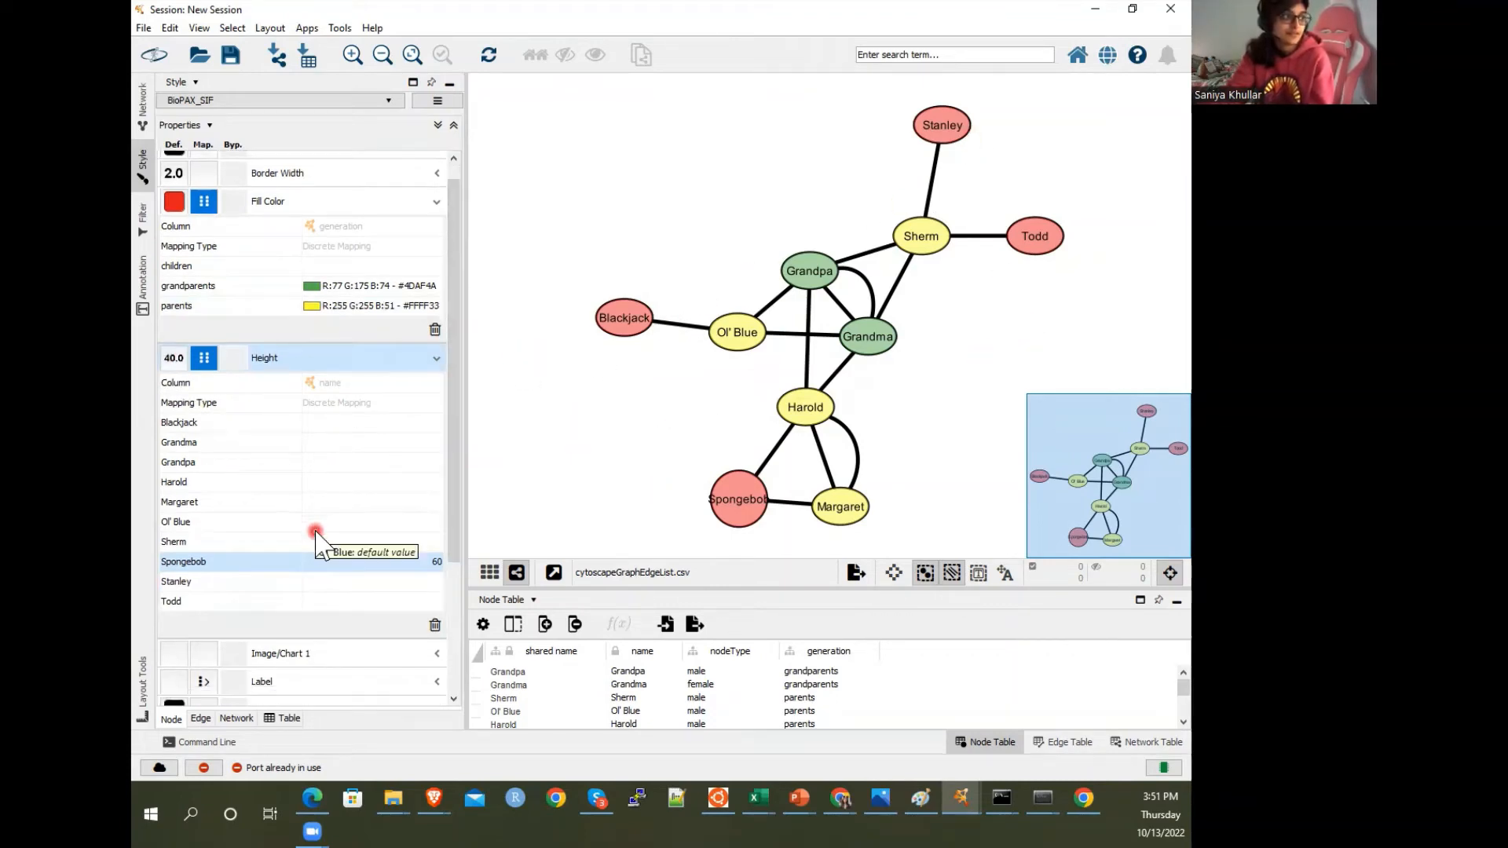
scroll(316, 532, down, 1)
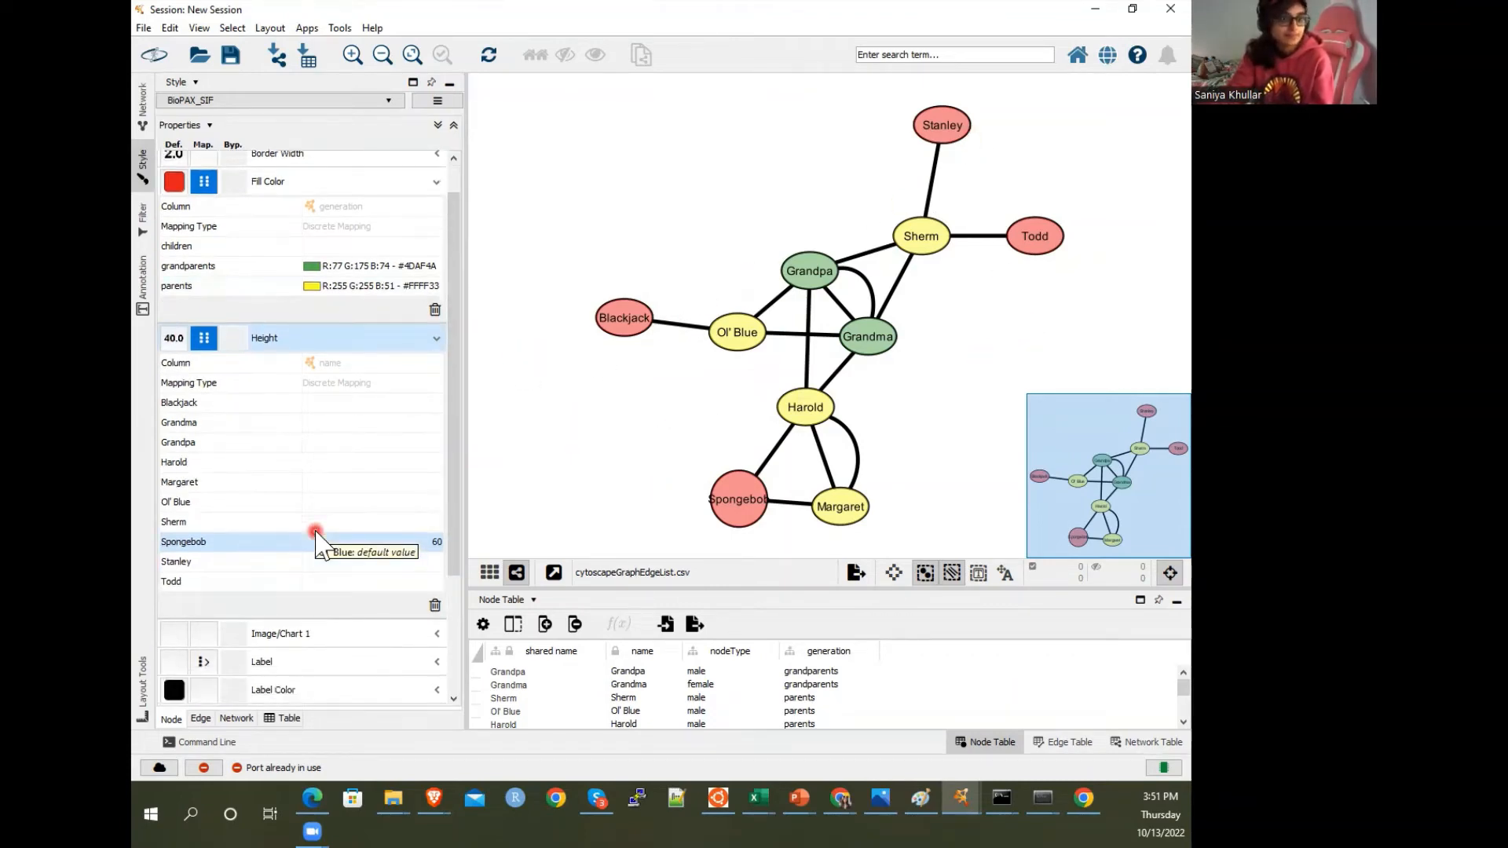
scroll(316, 532, down, 3)
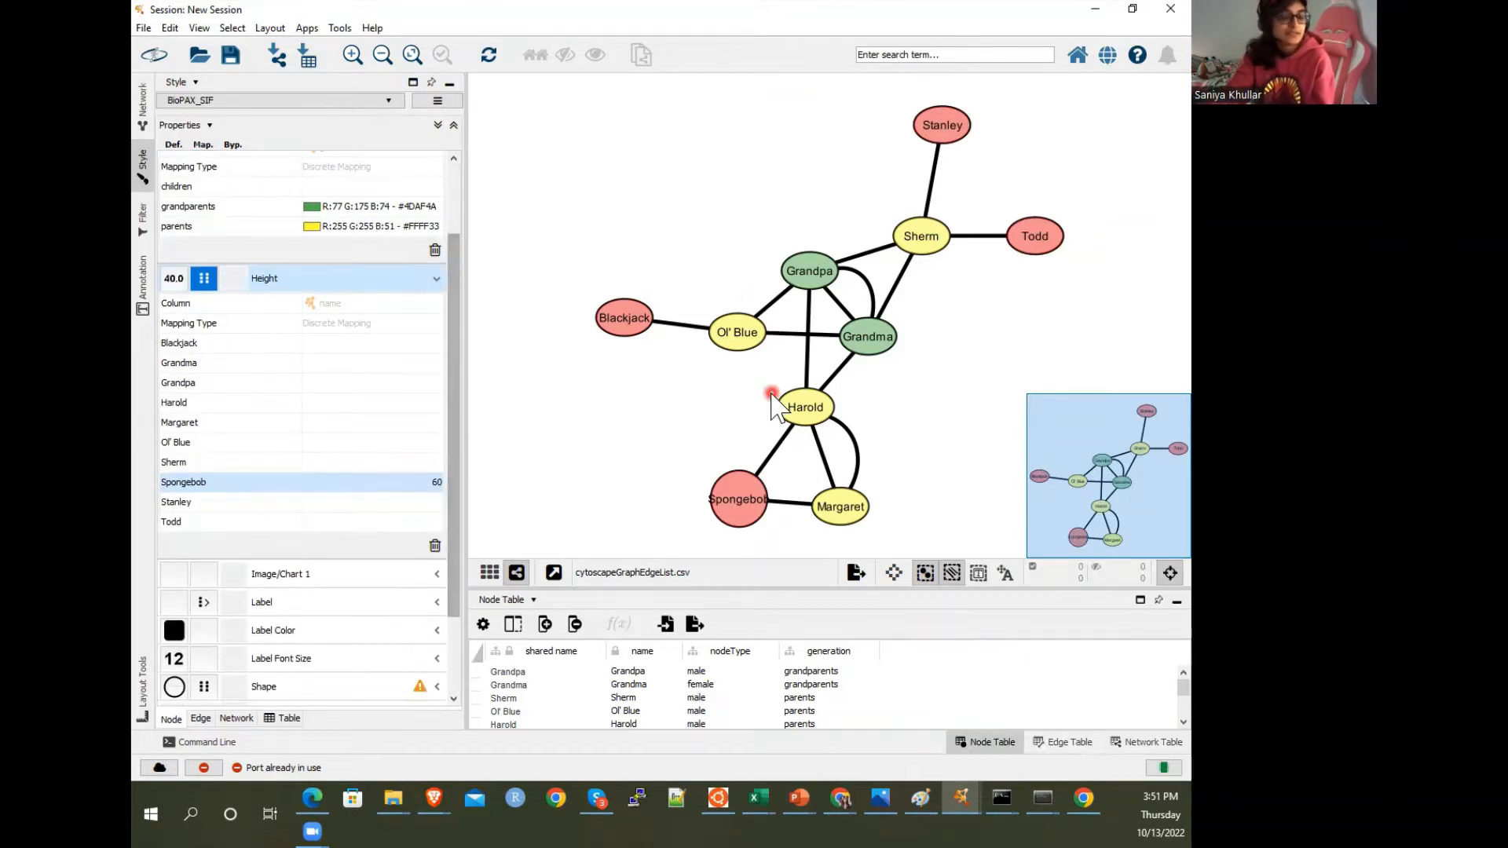
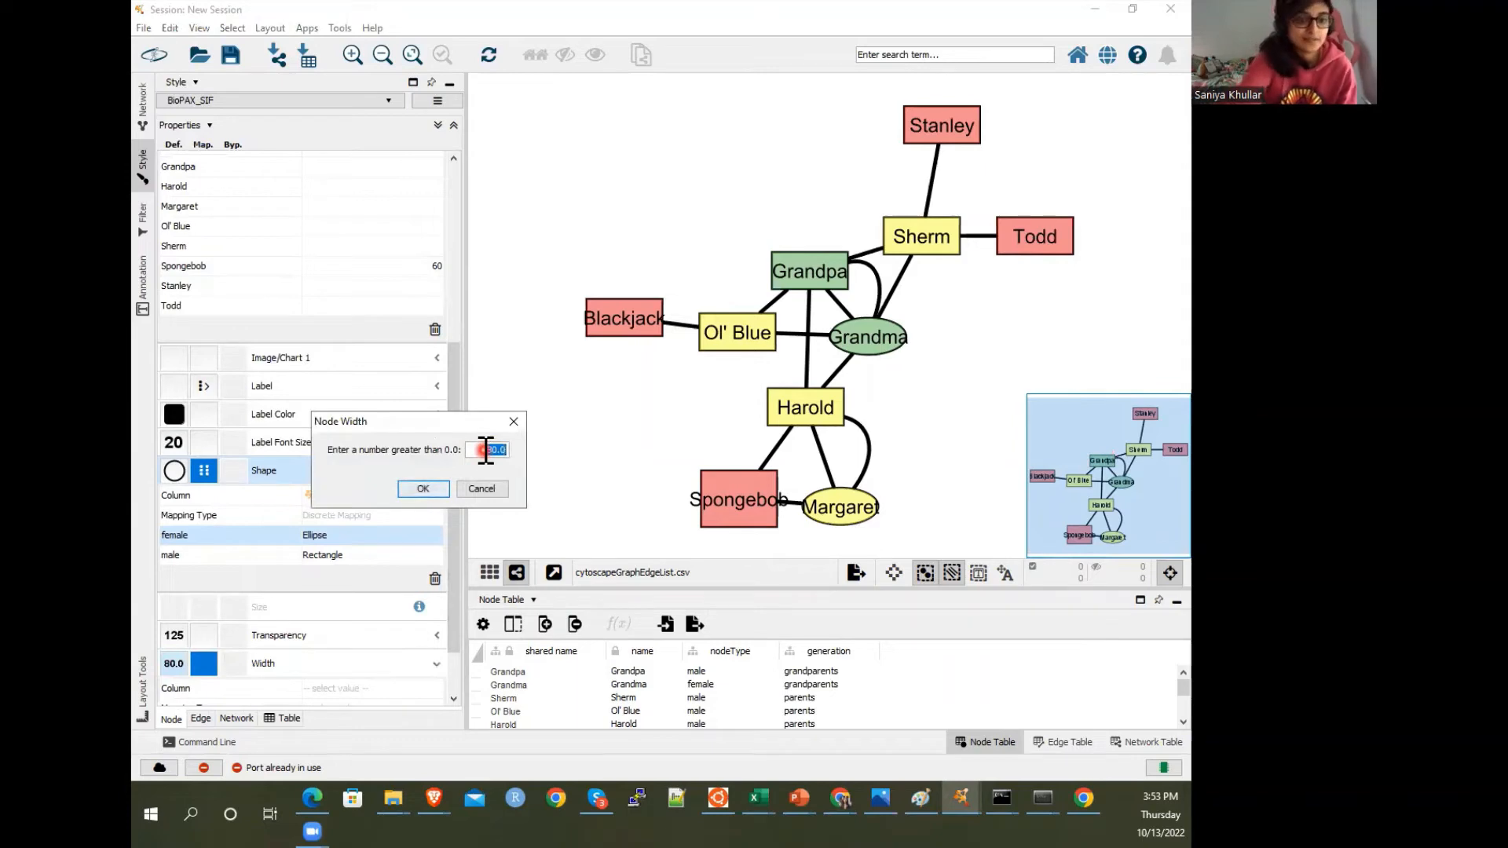
Set the default node width to 121
text(121)
key(Return)
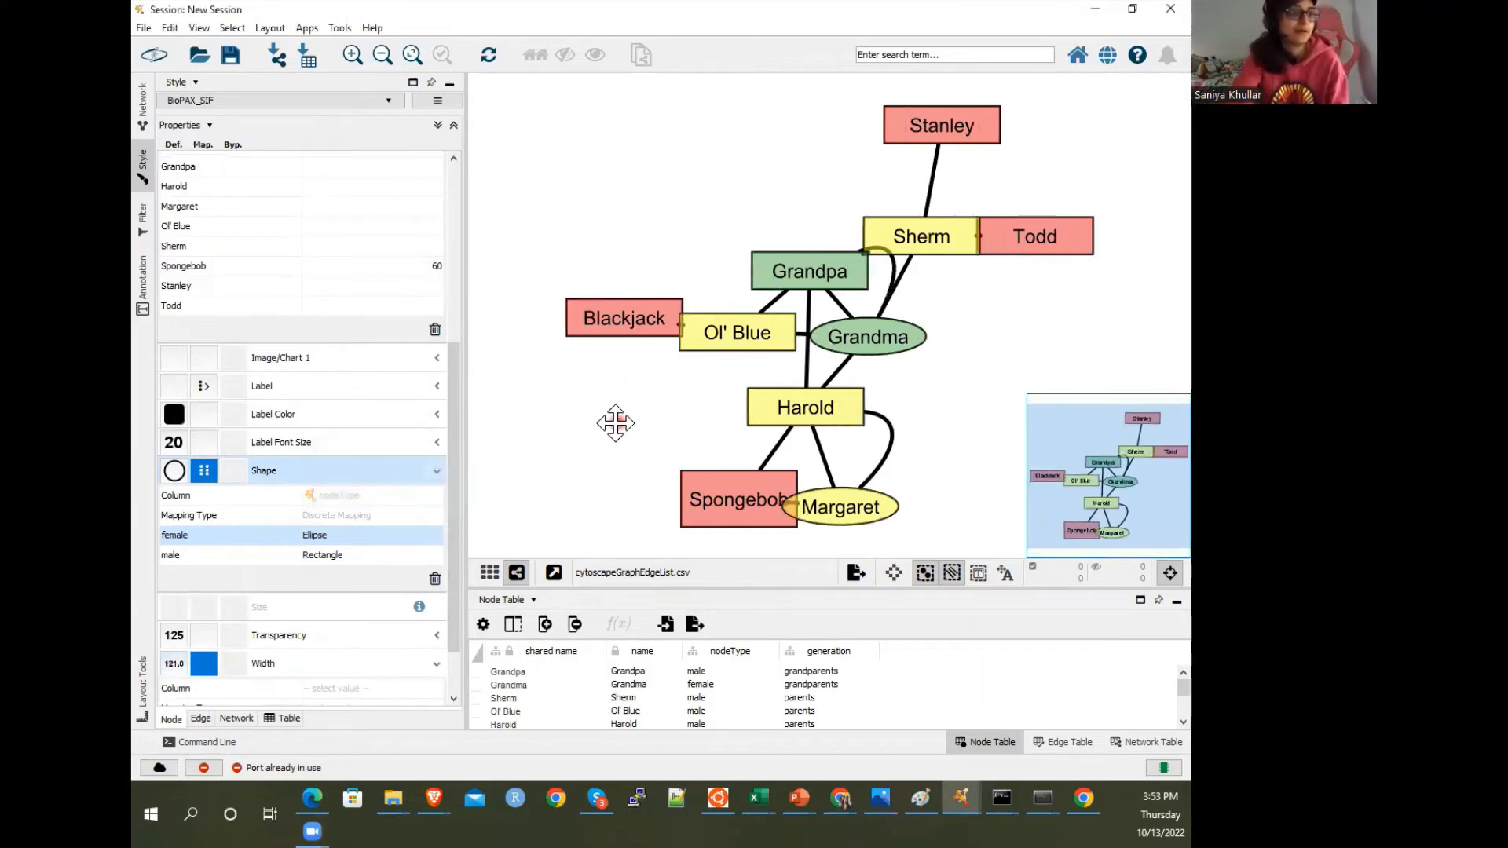
scroll(616, 428, down, 3)
scroll(616, 428, up, 2)
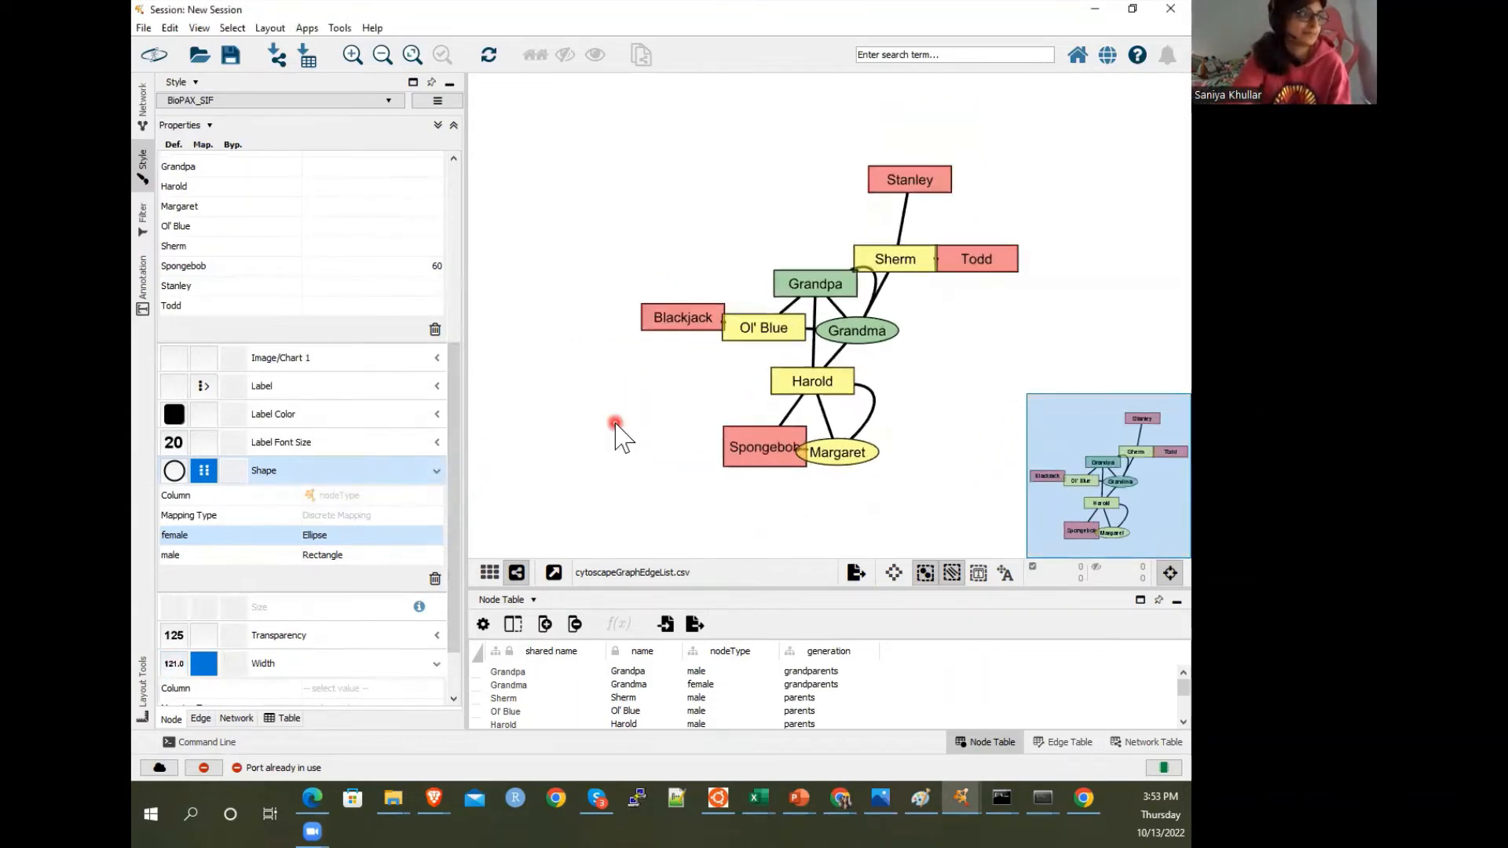
Map the node Label Font Size to the name column using Discrete Mapping
scroll(294, 628, down, 1)
scroll(294, 648, down, 1)
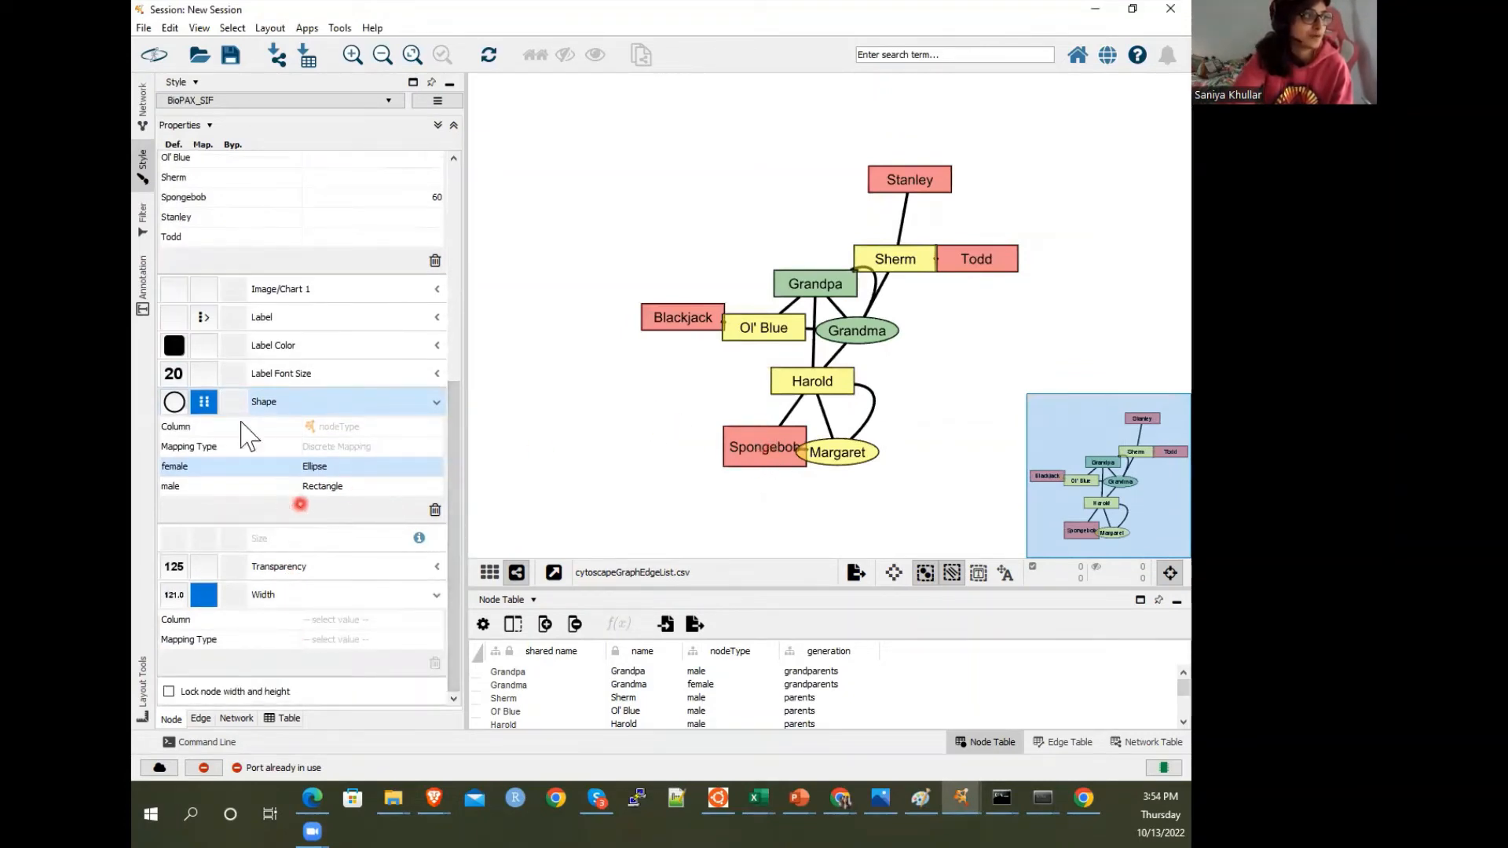
click(440, 373)
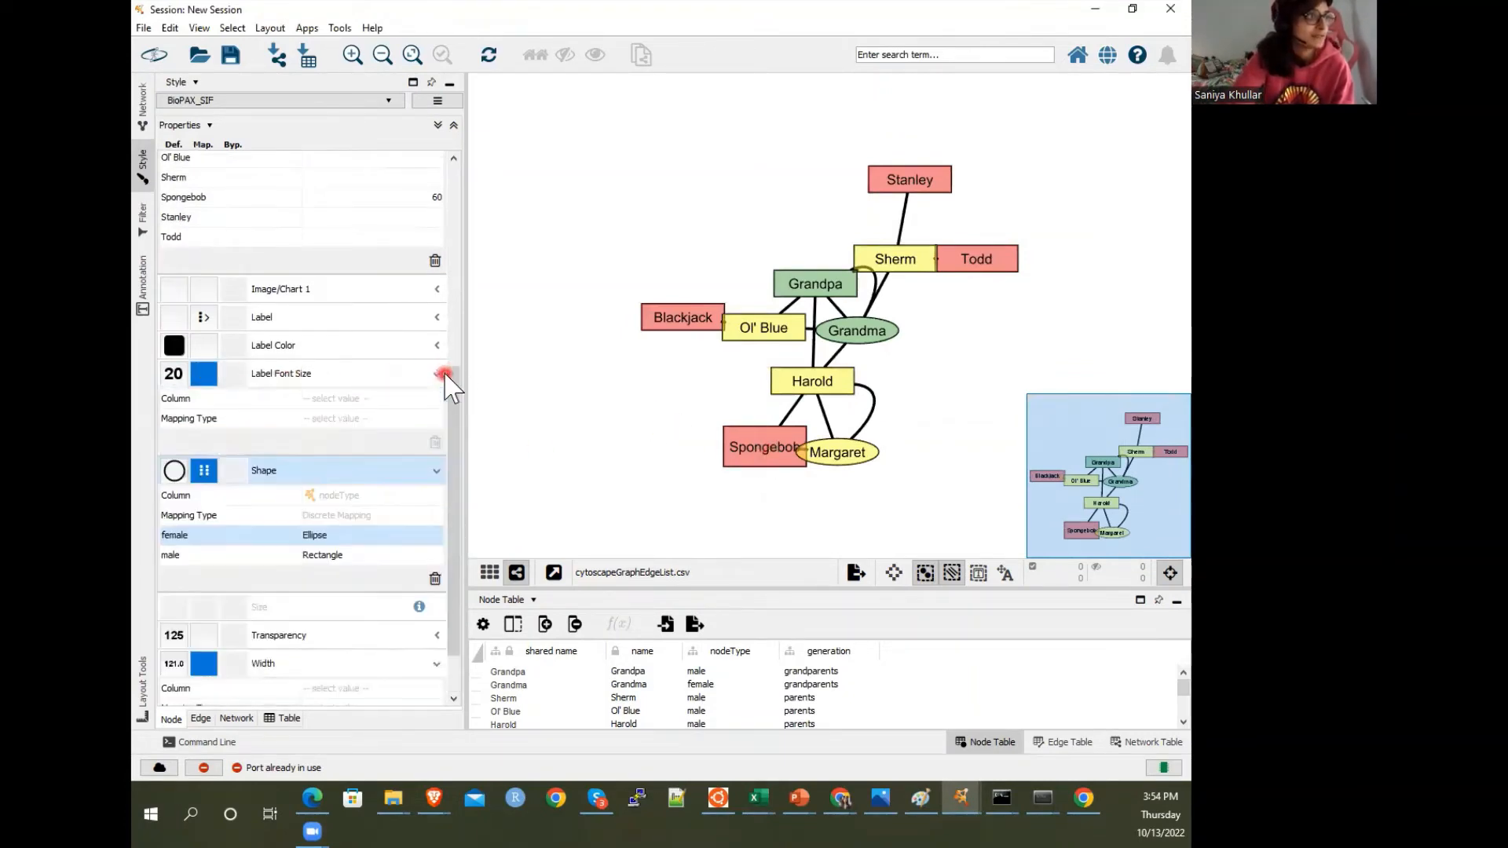
click(406, 398)
click(369, 433)
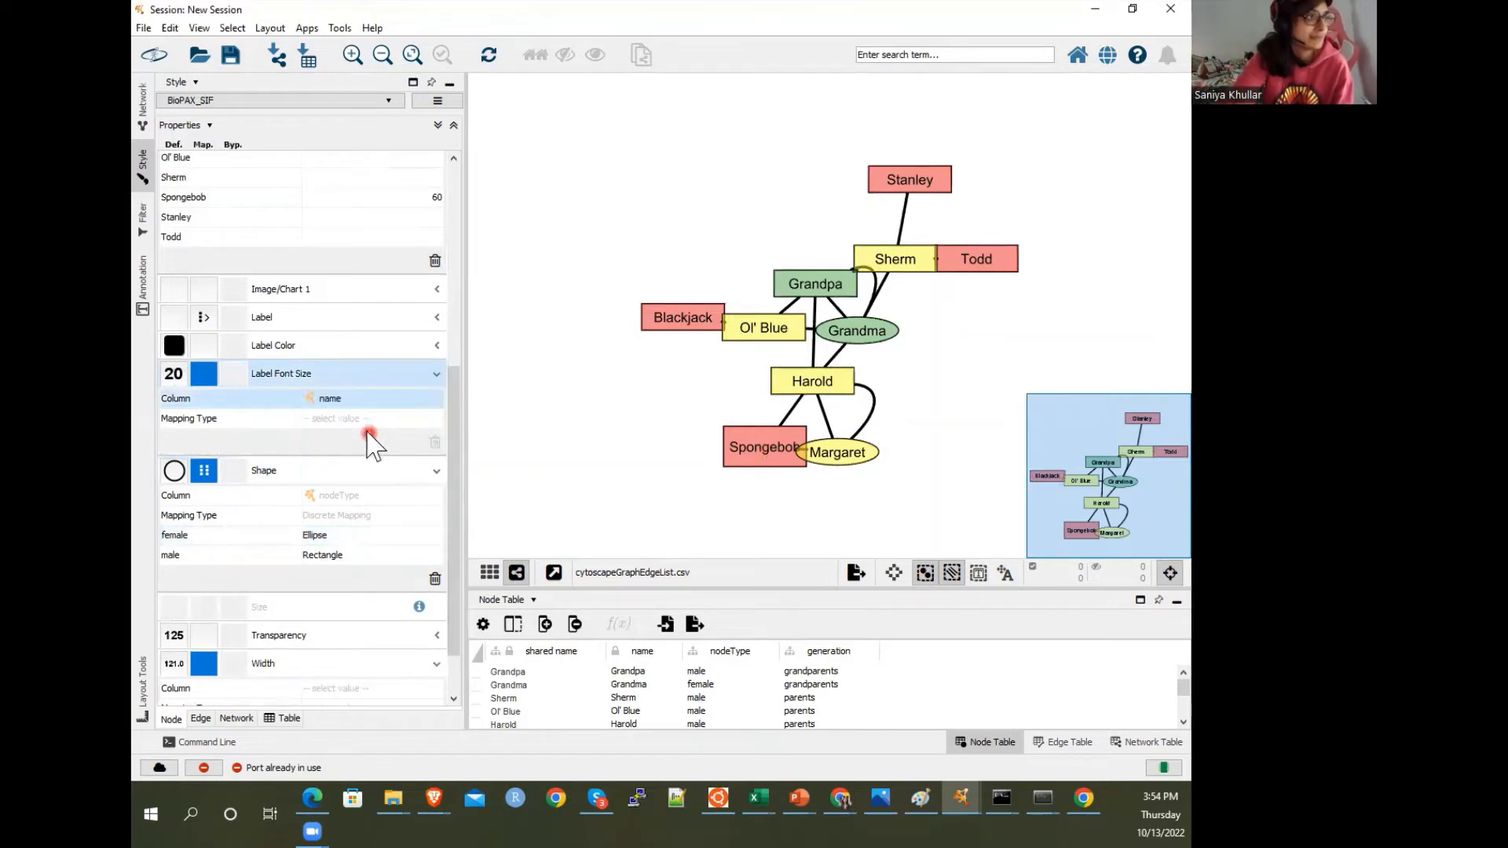
click(366, 424)
click(360, 439)
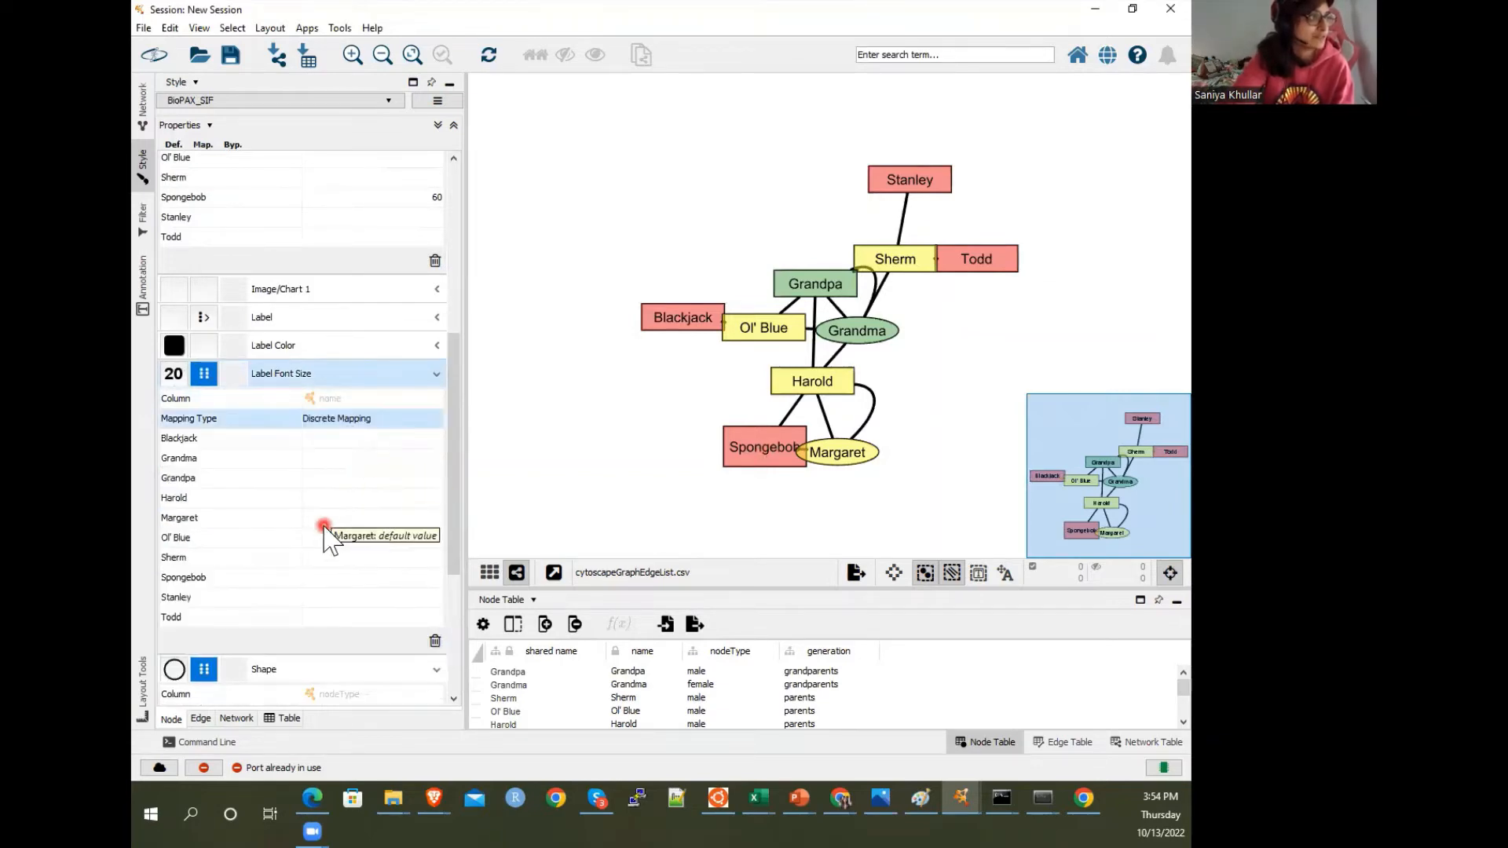
Set the Spongebob label font size to 23 and move the Spongebob node away from Margaret so they do not overlap
click(353, 578)
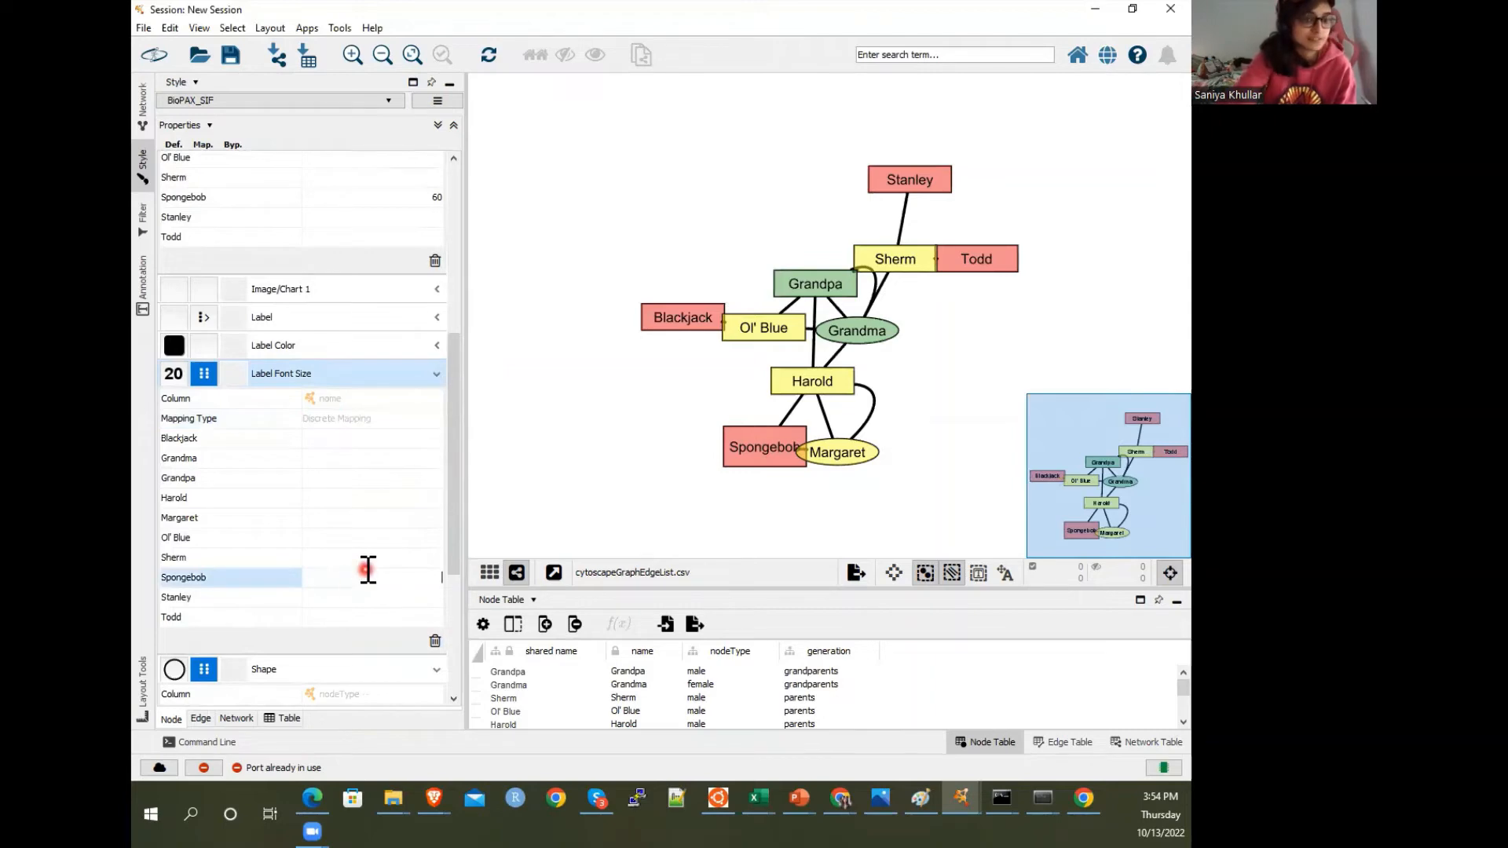
text(23)
key(Return)
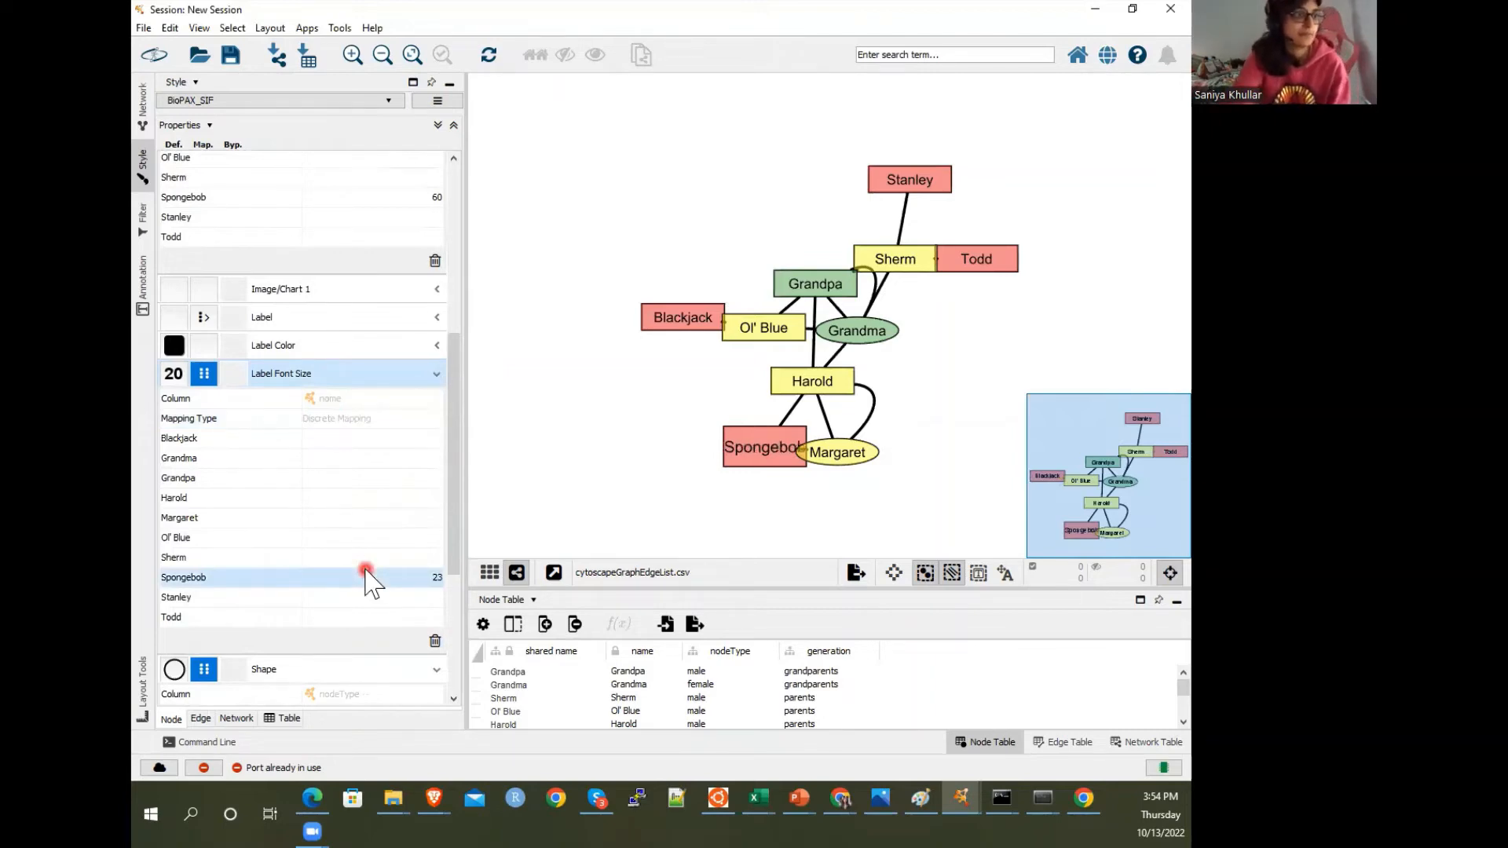
drag(726, 459, 644, 448)
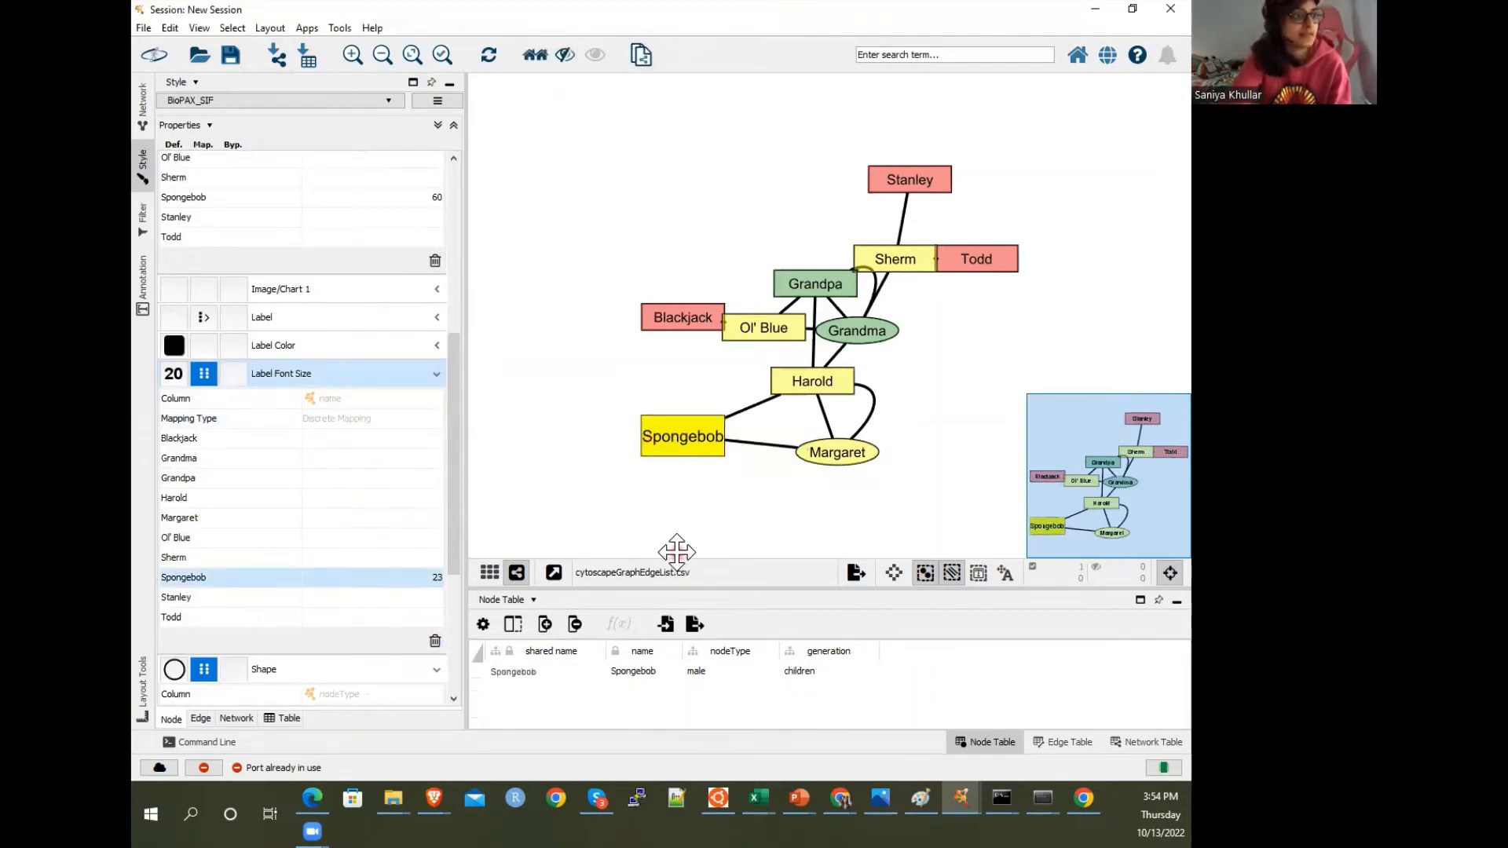
click(714, 505)
Map the node Width to the name column using Discrete Mapping
click(438, 566)
scroll(409, 628, down, 3)
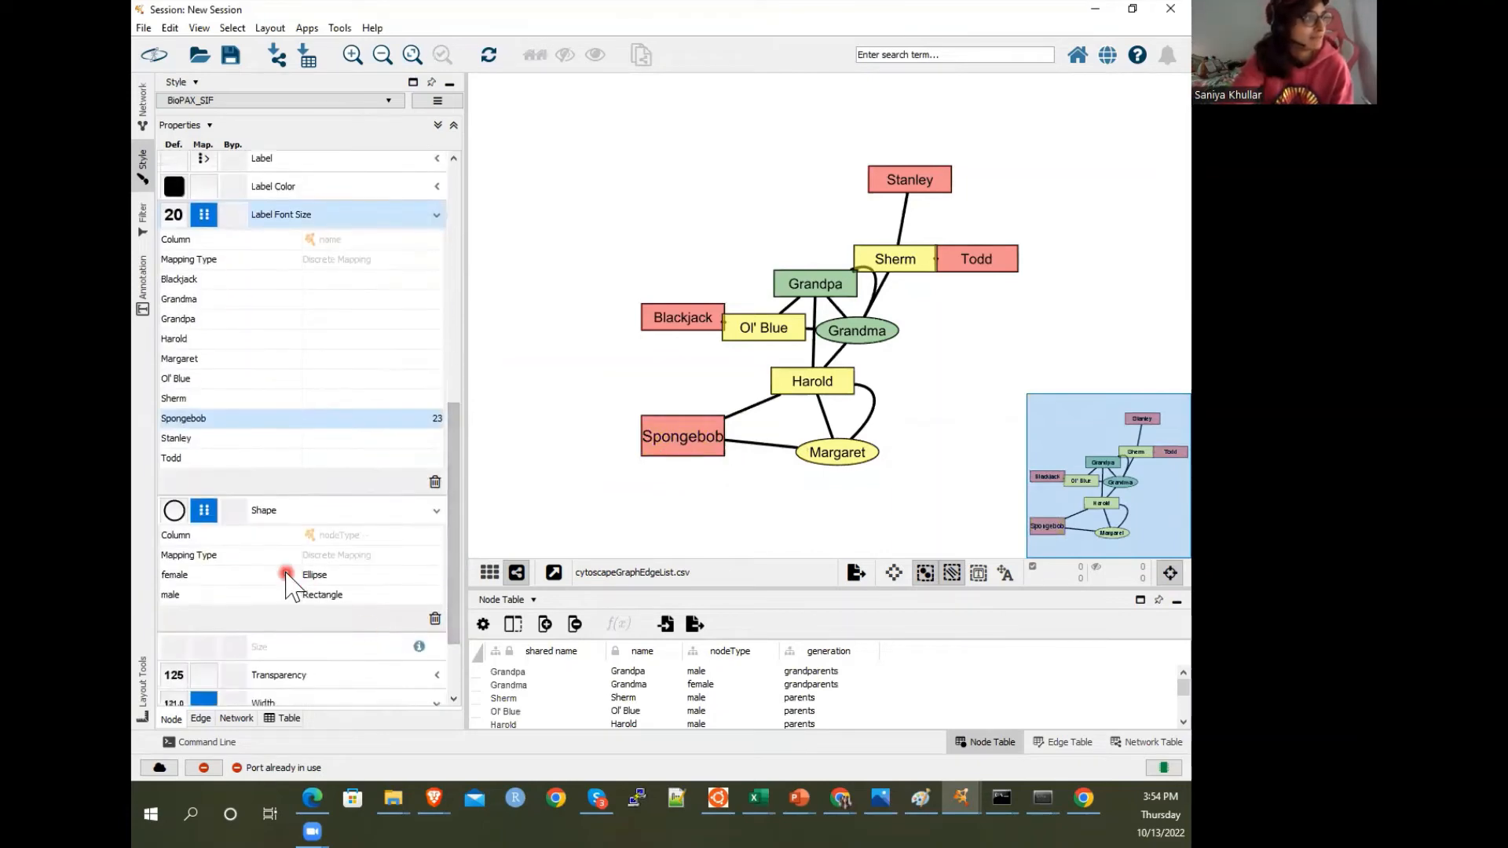
scroll(298, 445, down, 2)
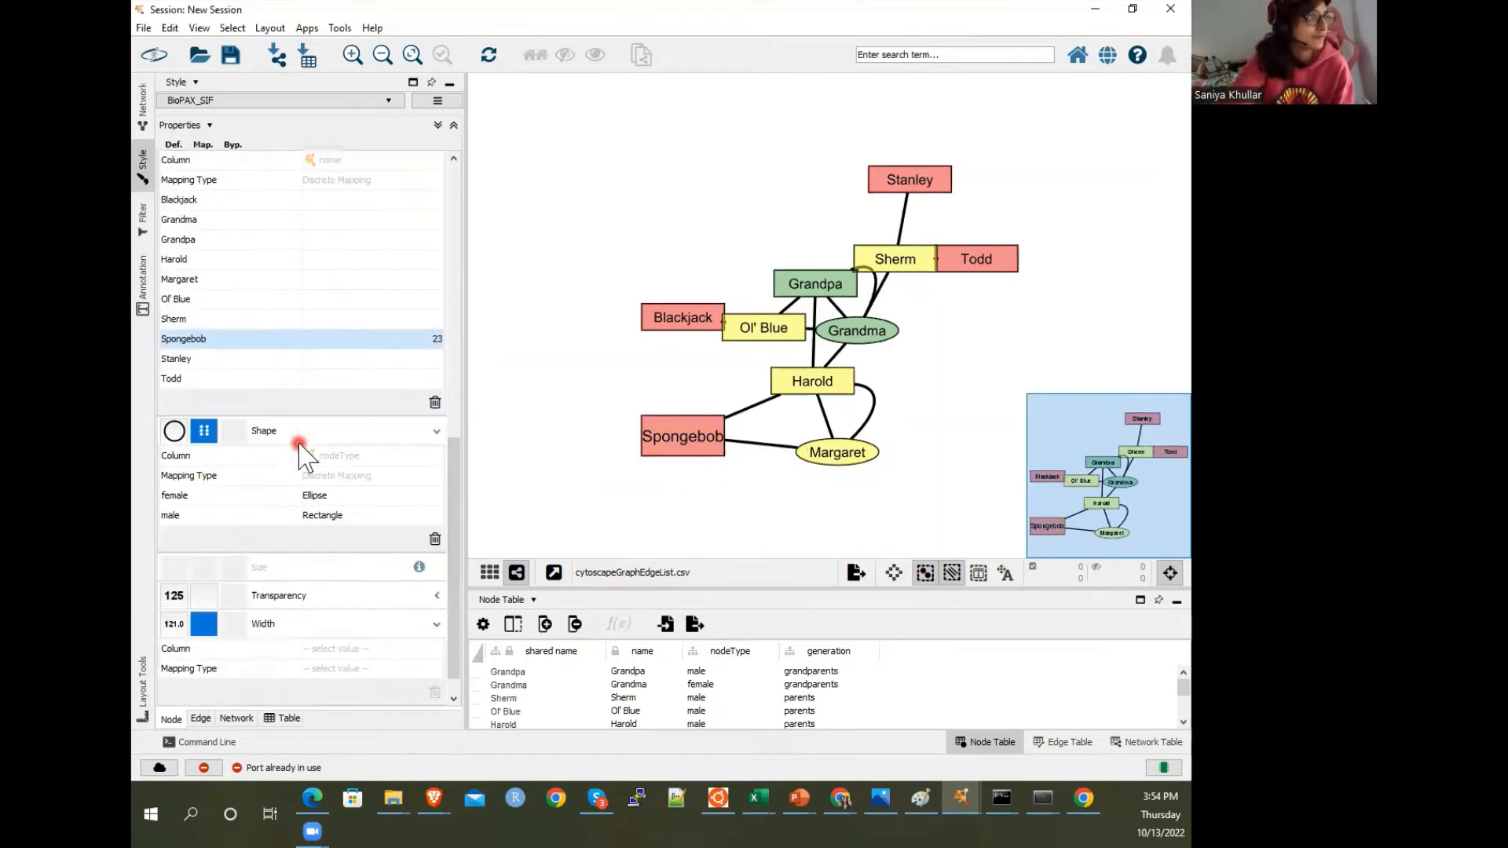
click(342, 649)
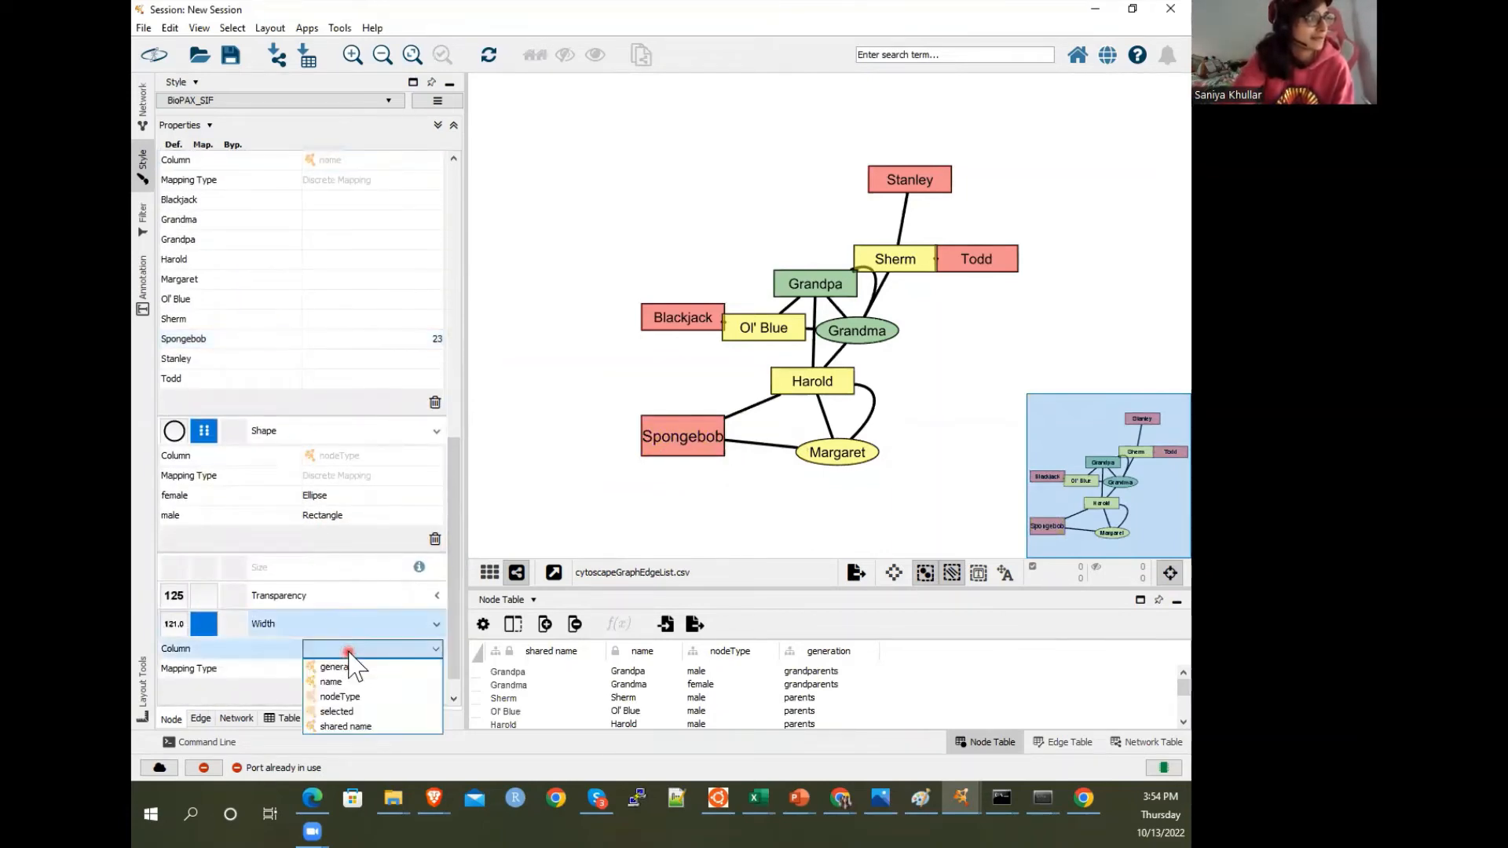
click(349, 681)
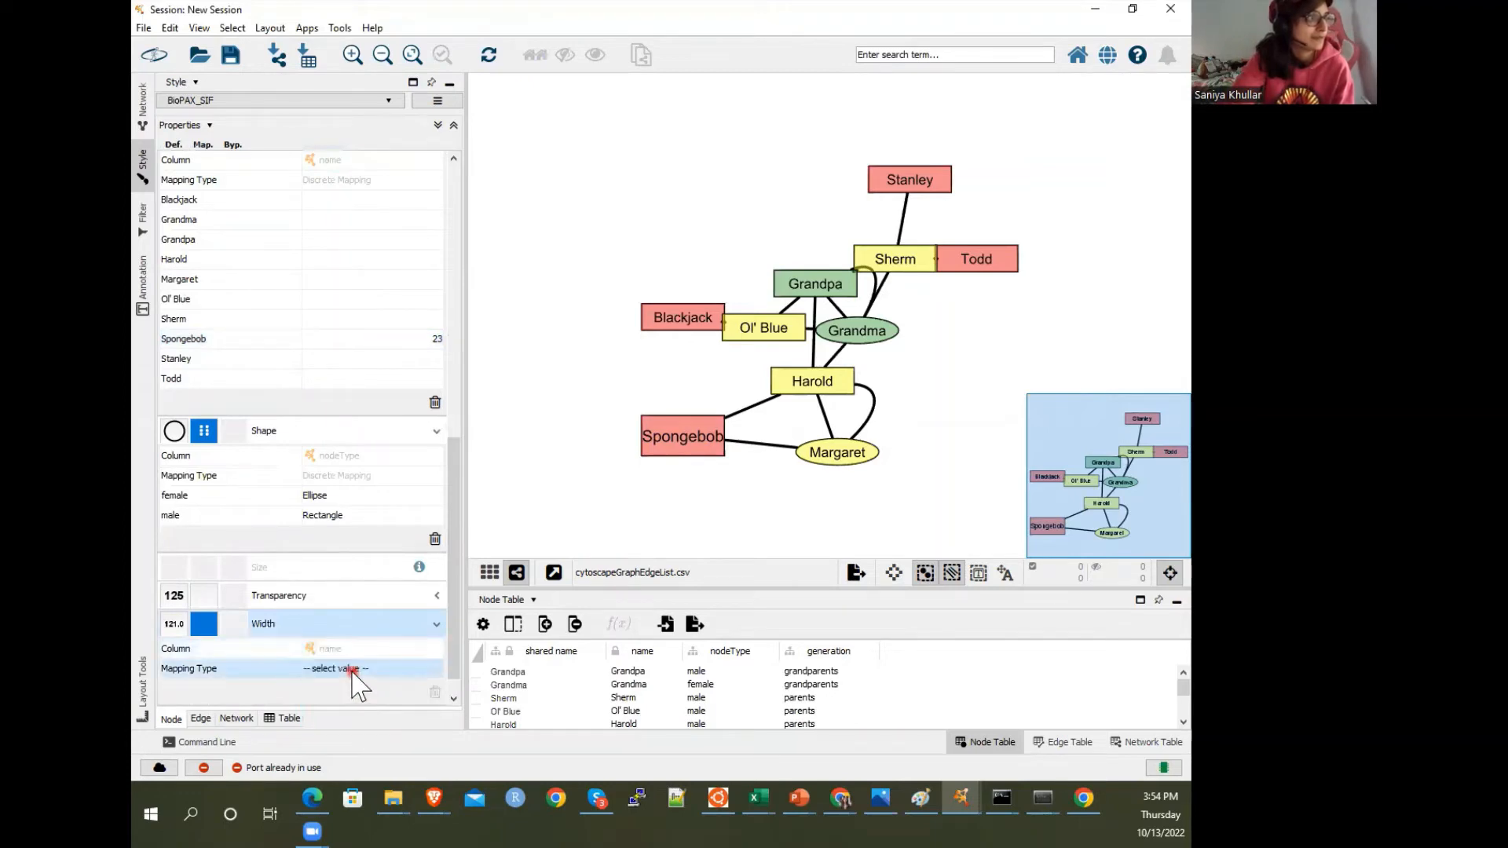
click(358, 669)
click(346, 686)
Set the width of the Spongebob node to 130 in the Width mapping
scroll(337, 675, down, 3)
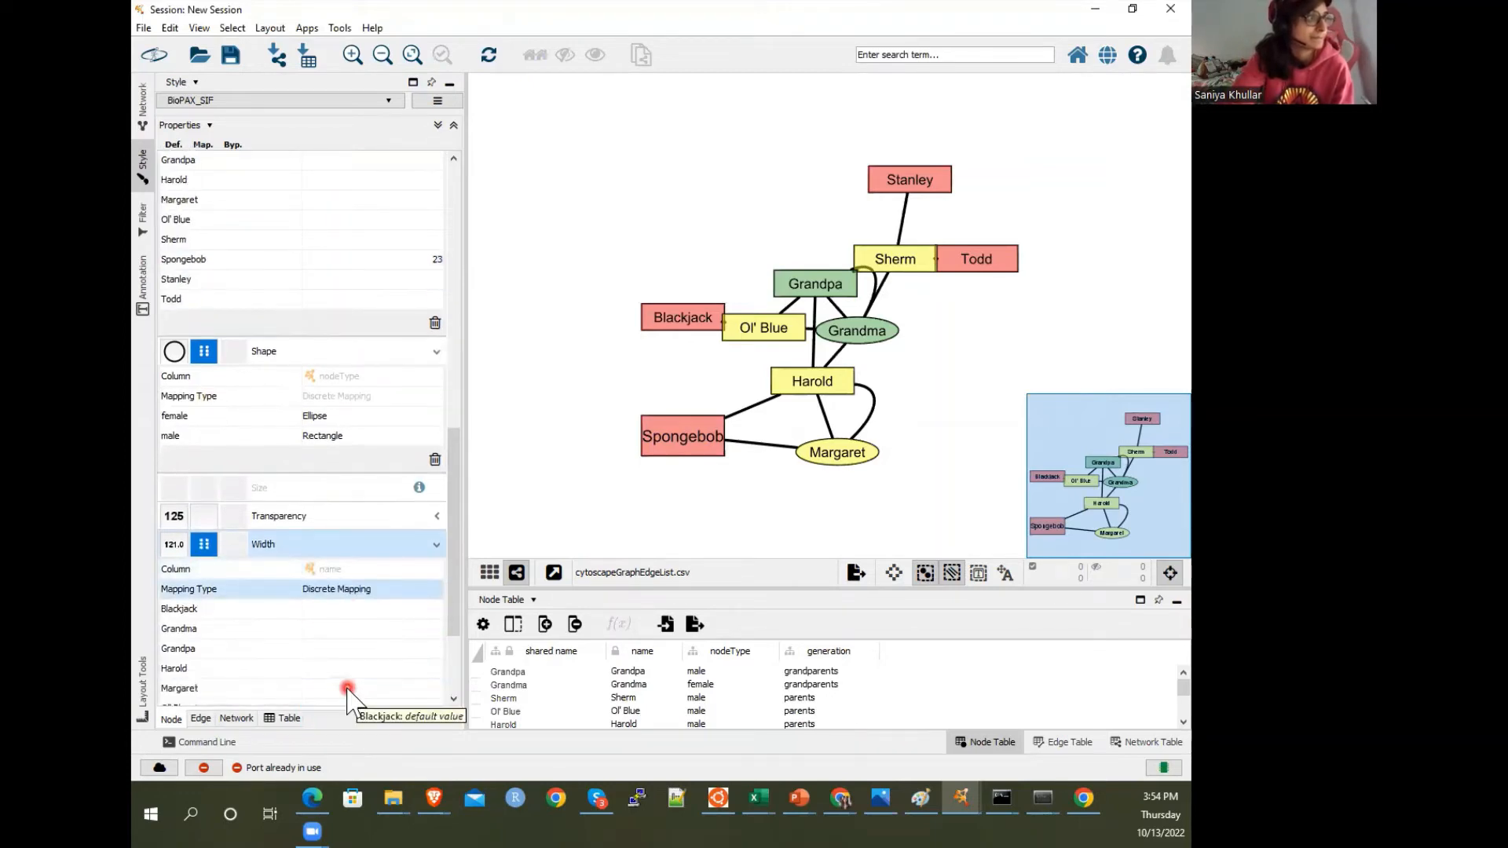
scroll(319, 648, down, 3)
click(324, 609)
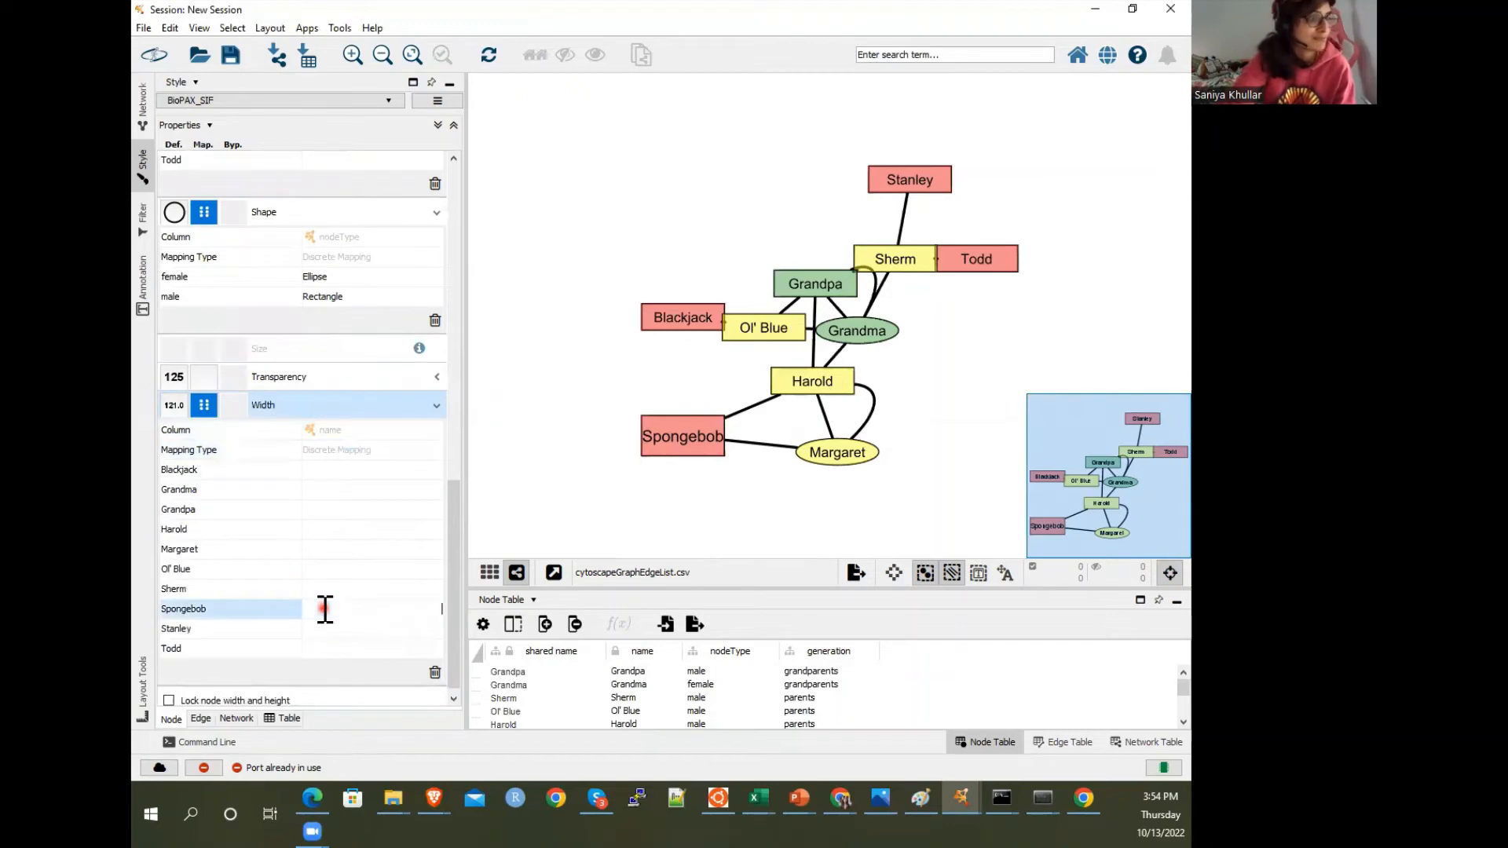
text(130)
key(Return)
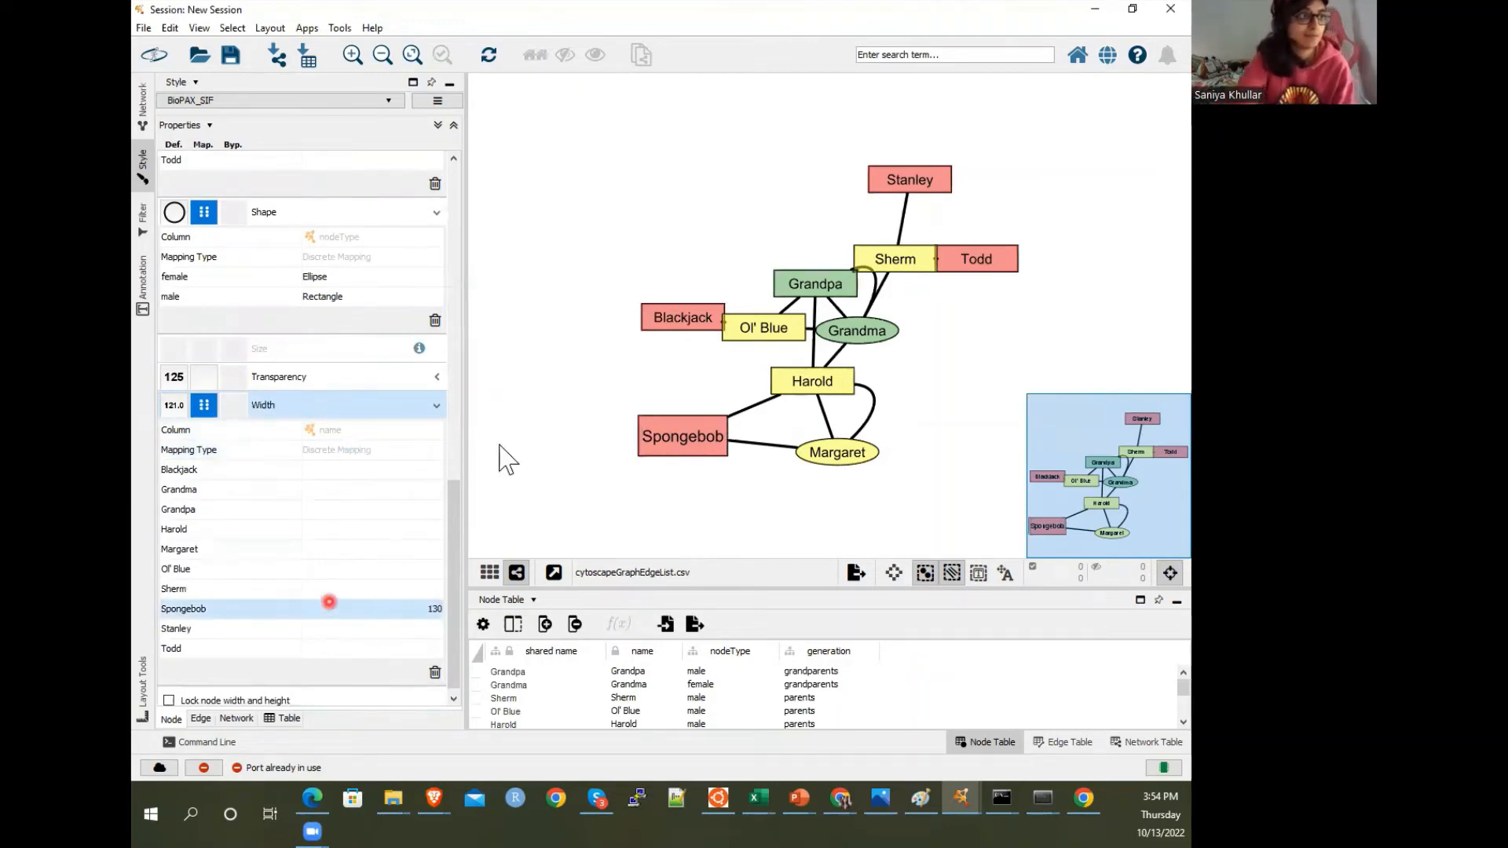
click(876, 271)
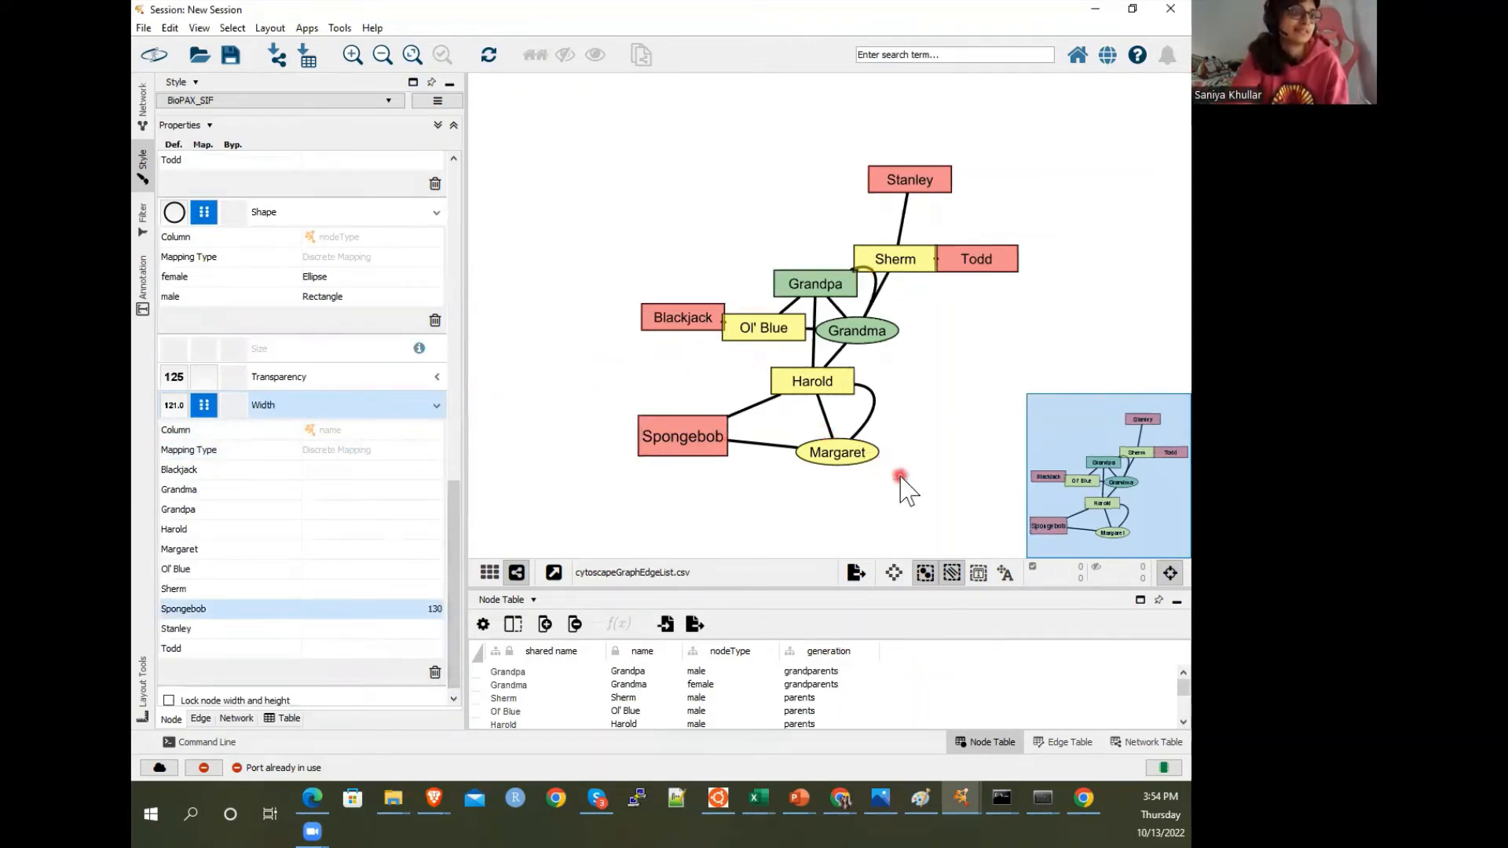
scroll(387, 538, down, 1)
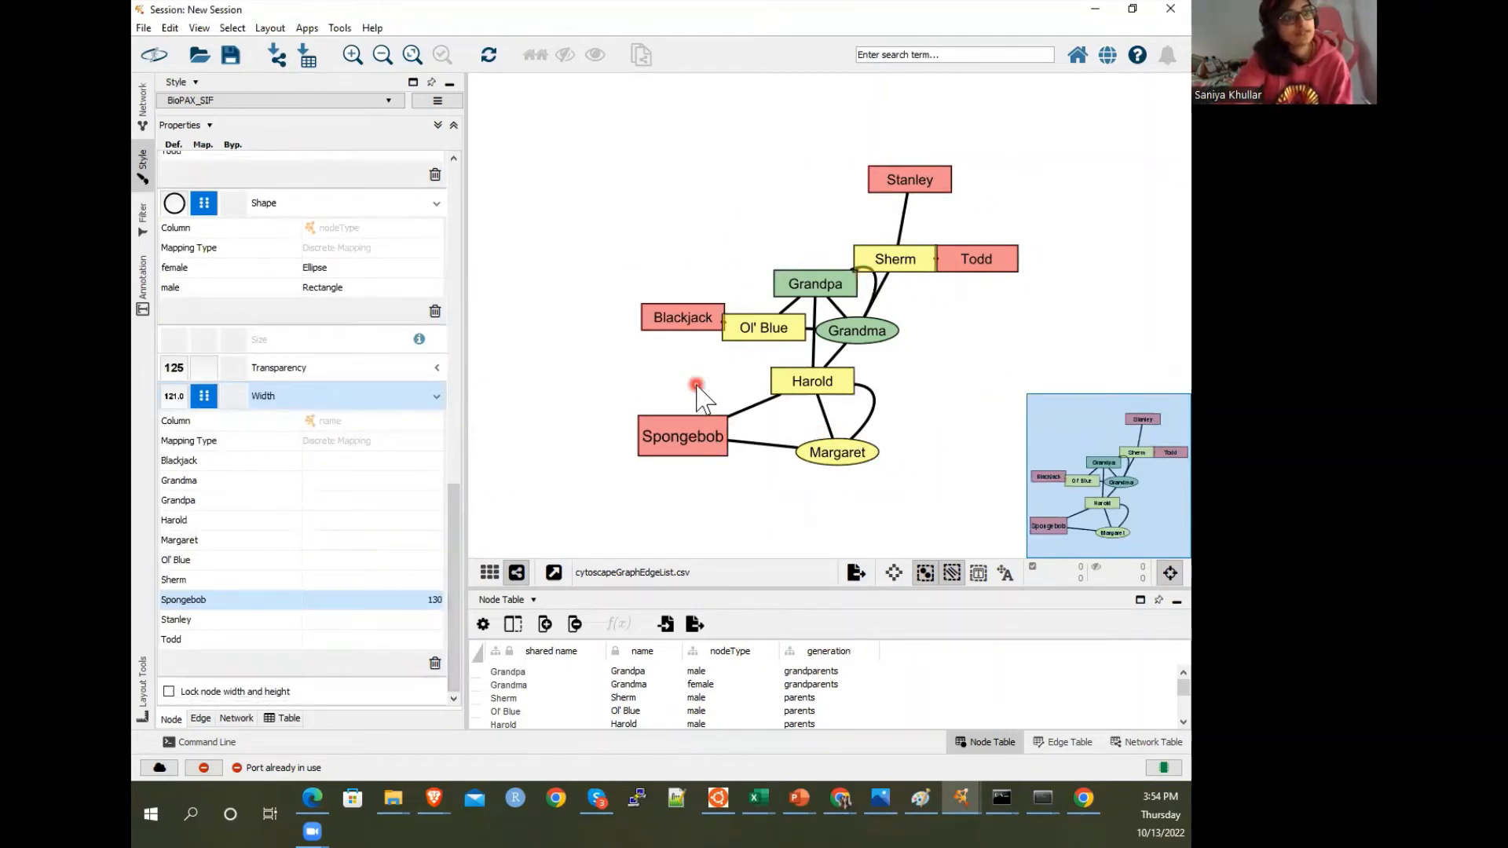
Apply the yFiles Circular Layout to the family network
click(271, 28)
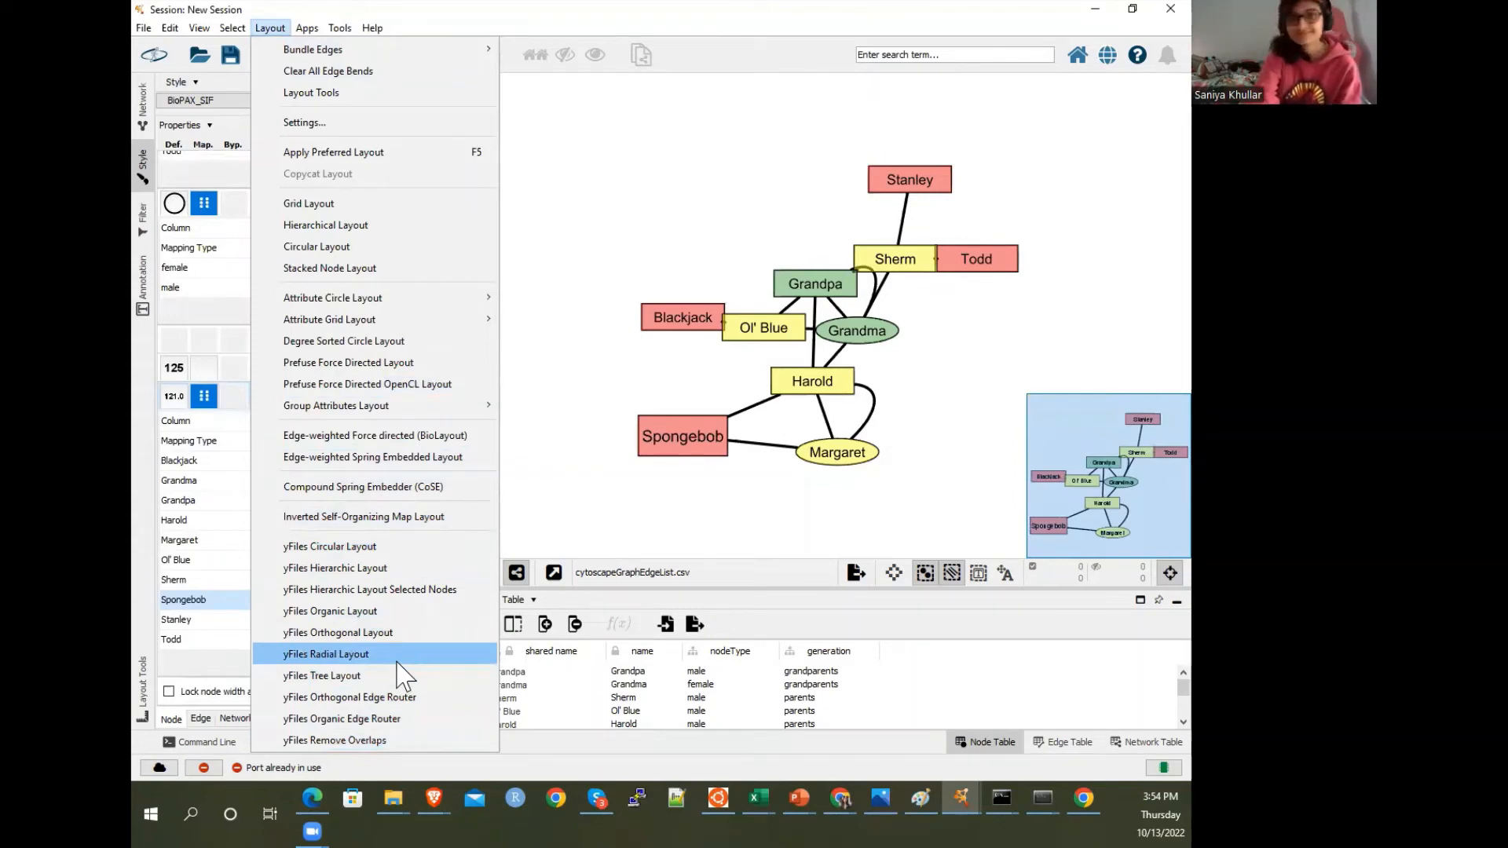
click(1145, 222)
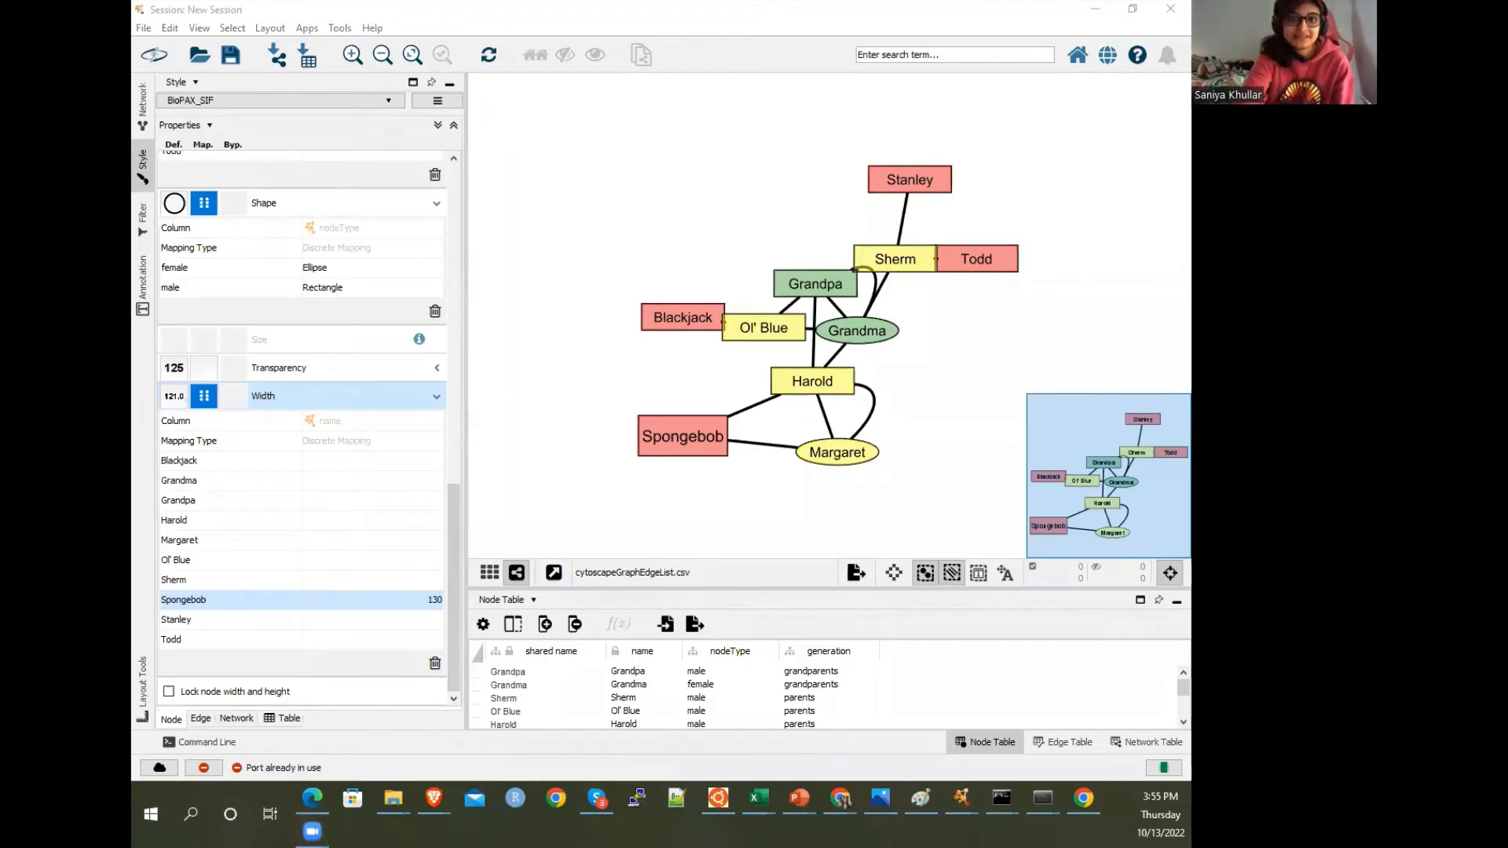
click(267, 28)
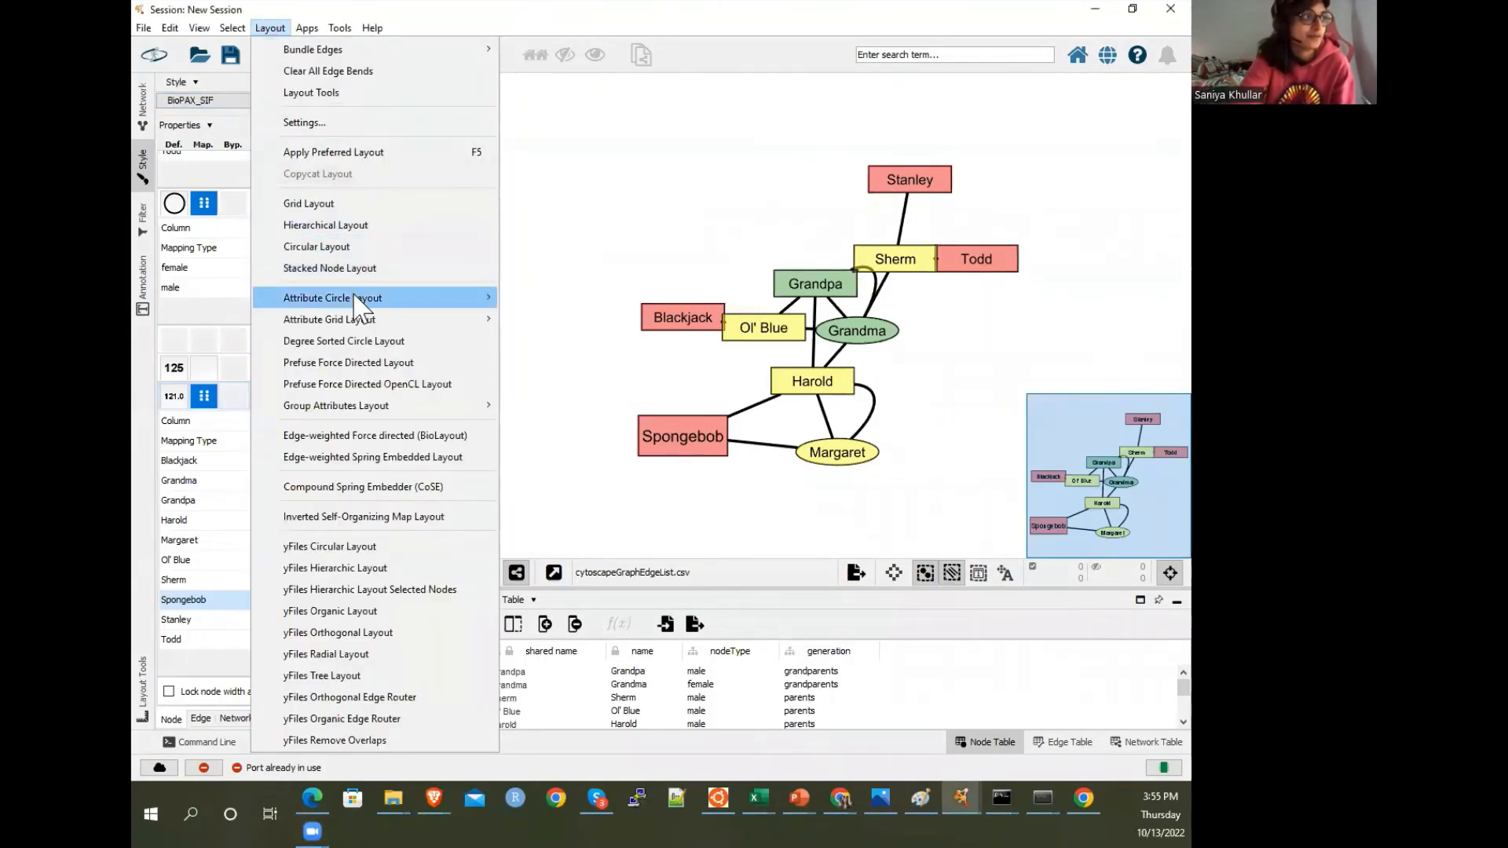
mouse_move(355, 299)
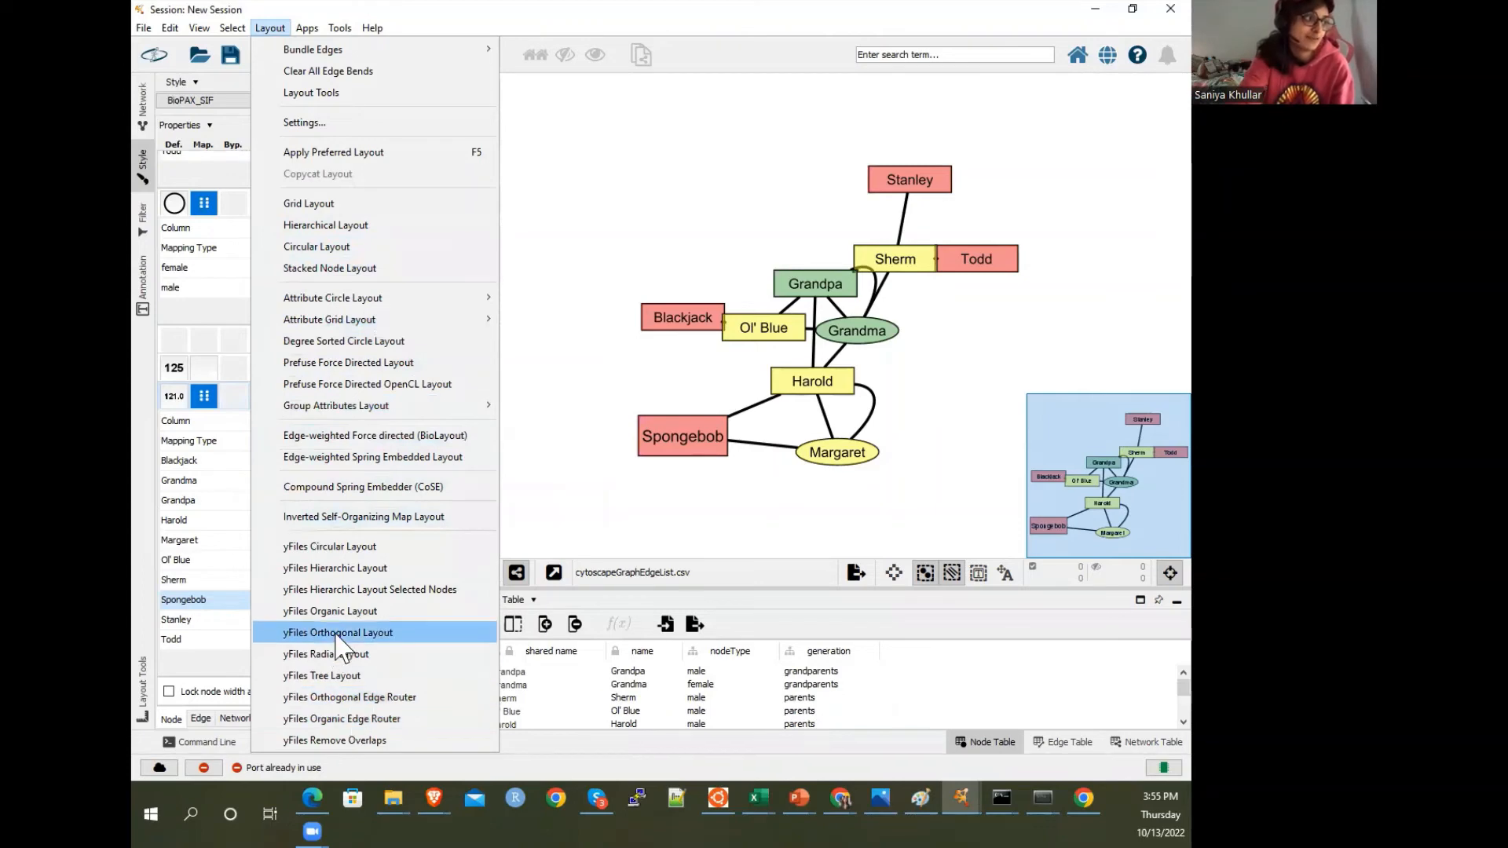
click(387, 547)
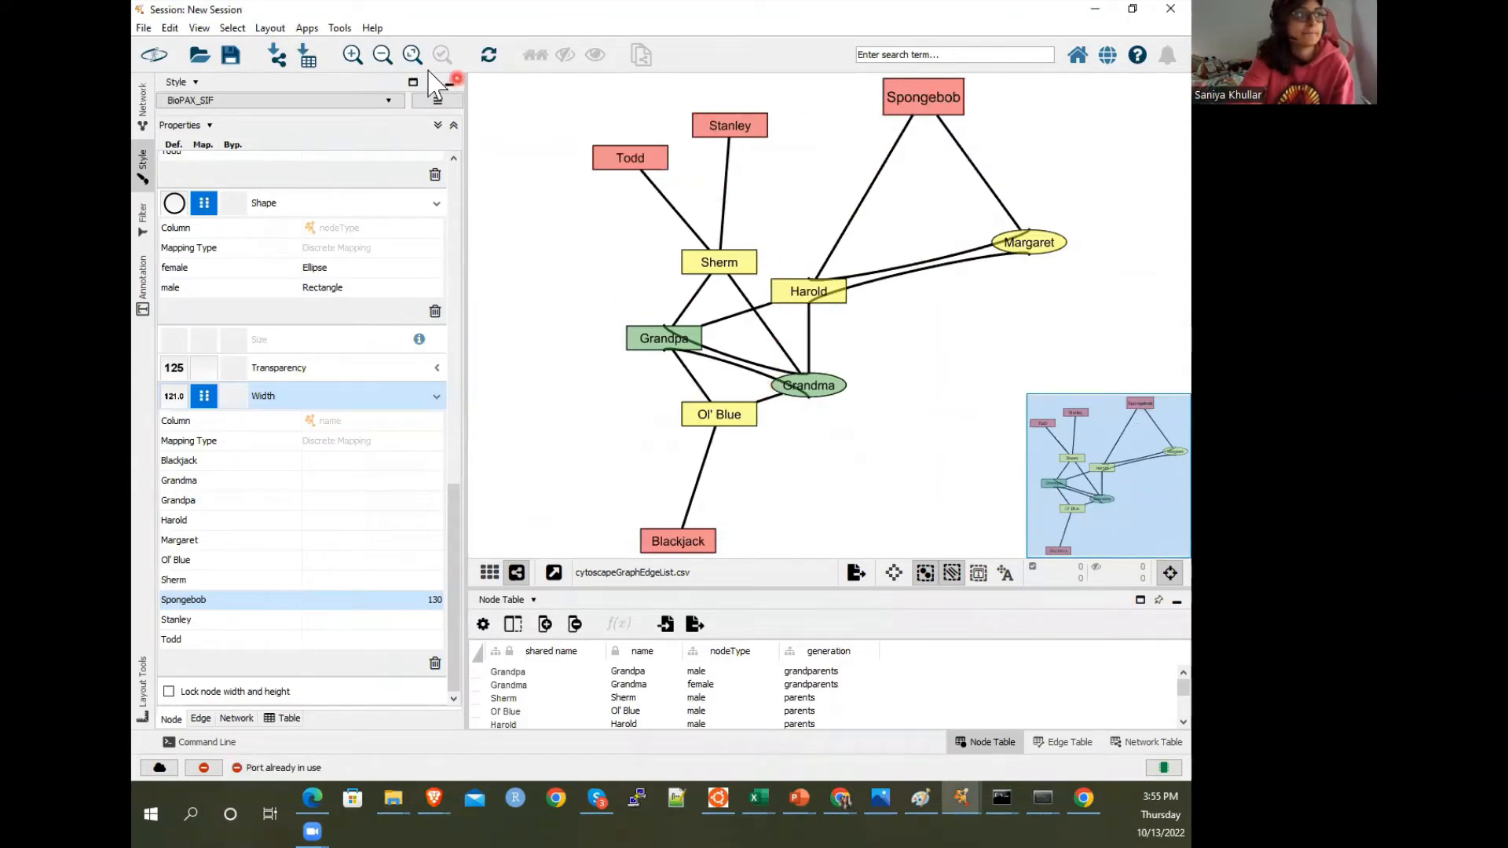
Apply the yFiles Organic Layout to the family network
click(269, 28)
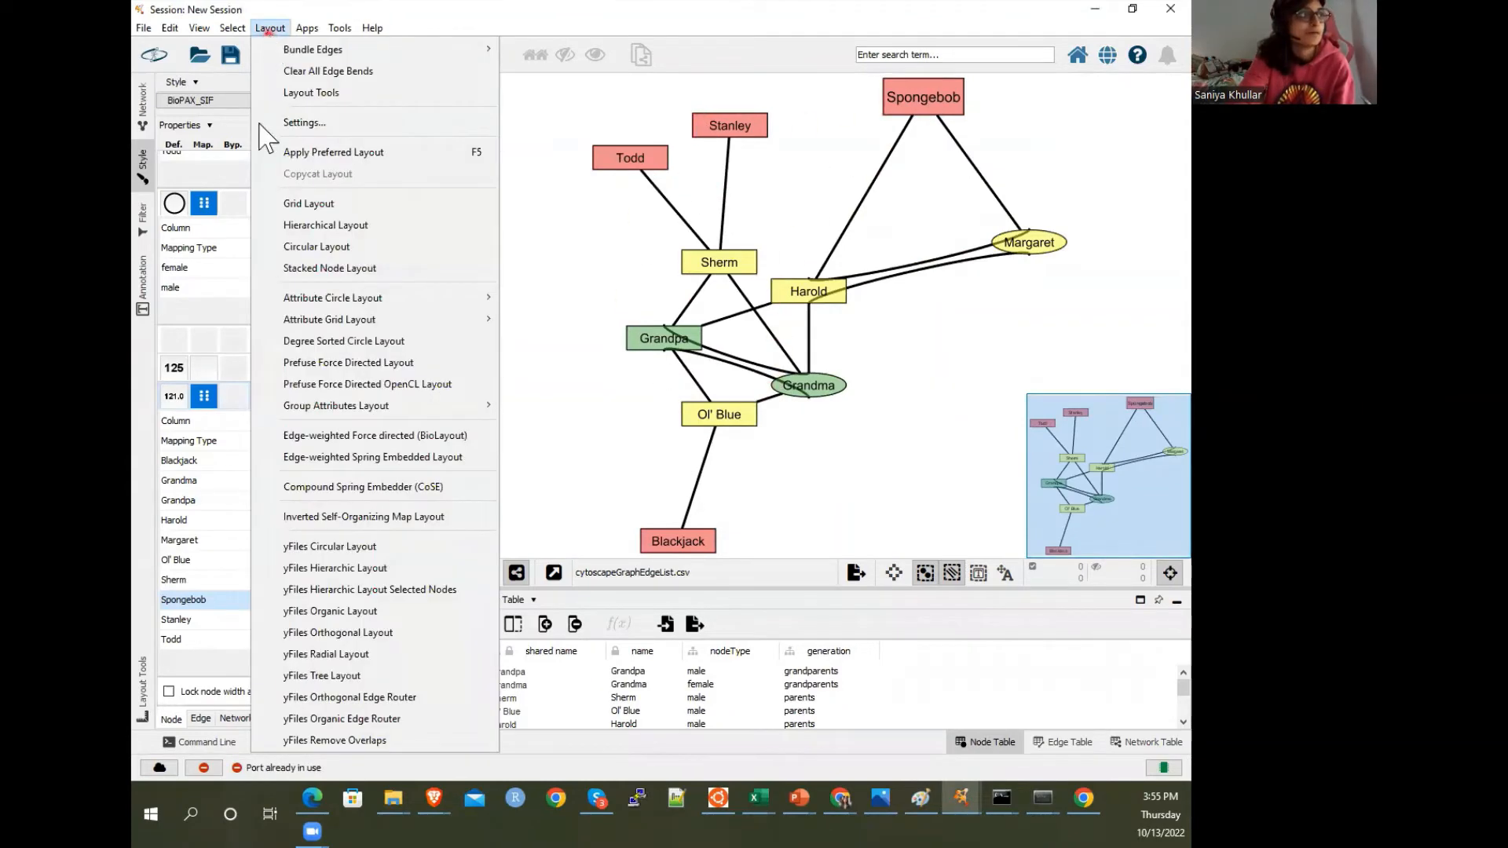
click(373, 576)
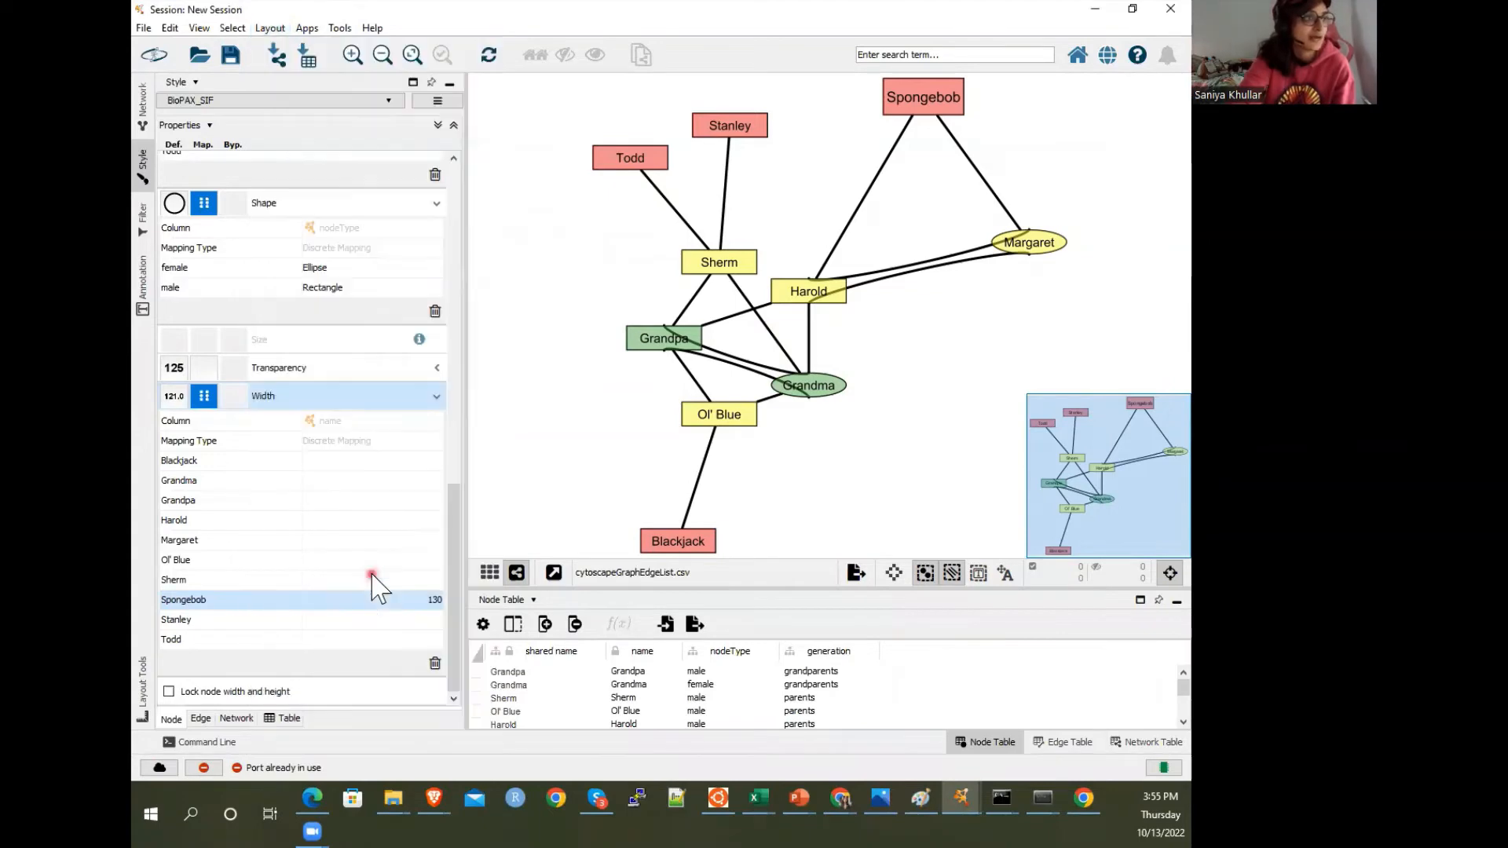
click(269, 28)
click(348, 612)
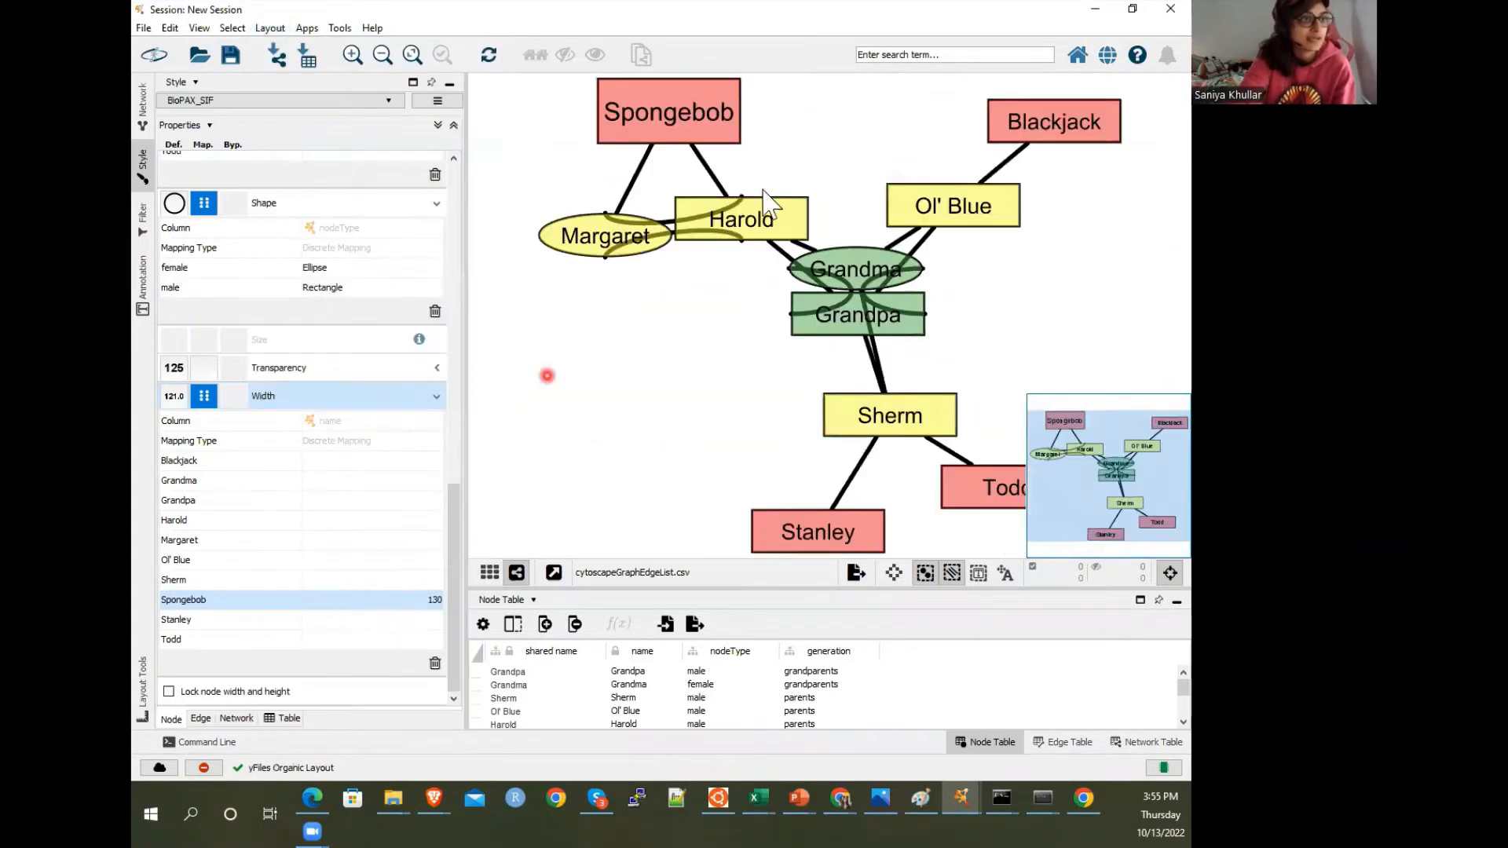
scroll(616, 343, down, 5)
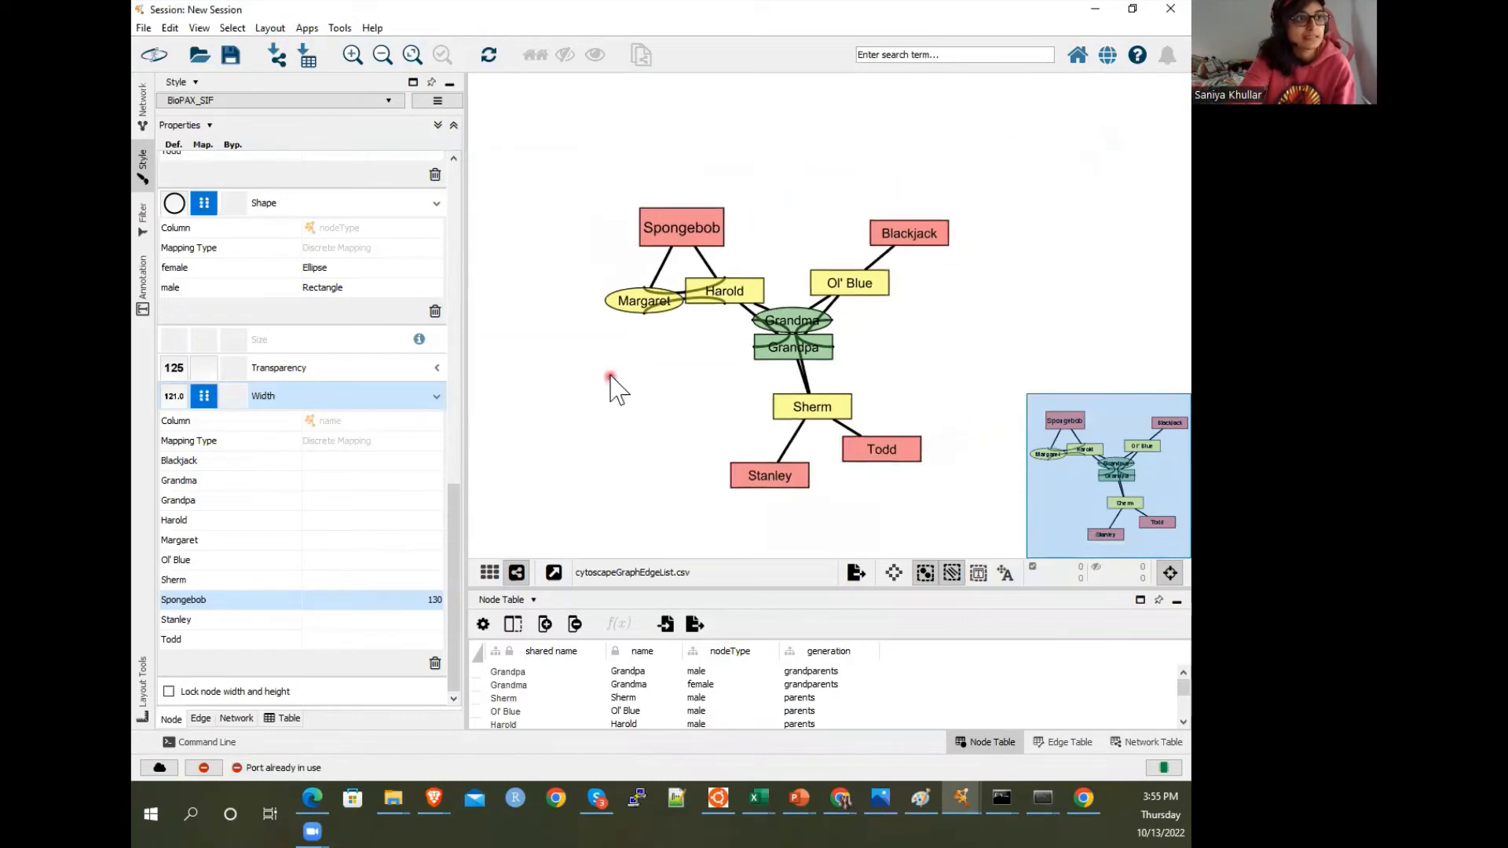
Separate the overlapping grandparents by moving Grandpa to the lower left and Grandma to the right of the network
drag(796, 354, 691, 393)
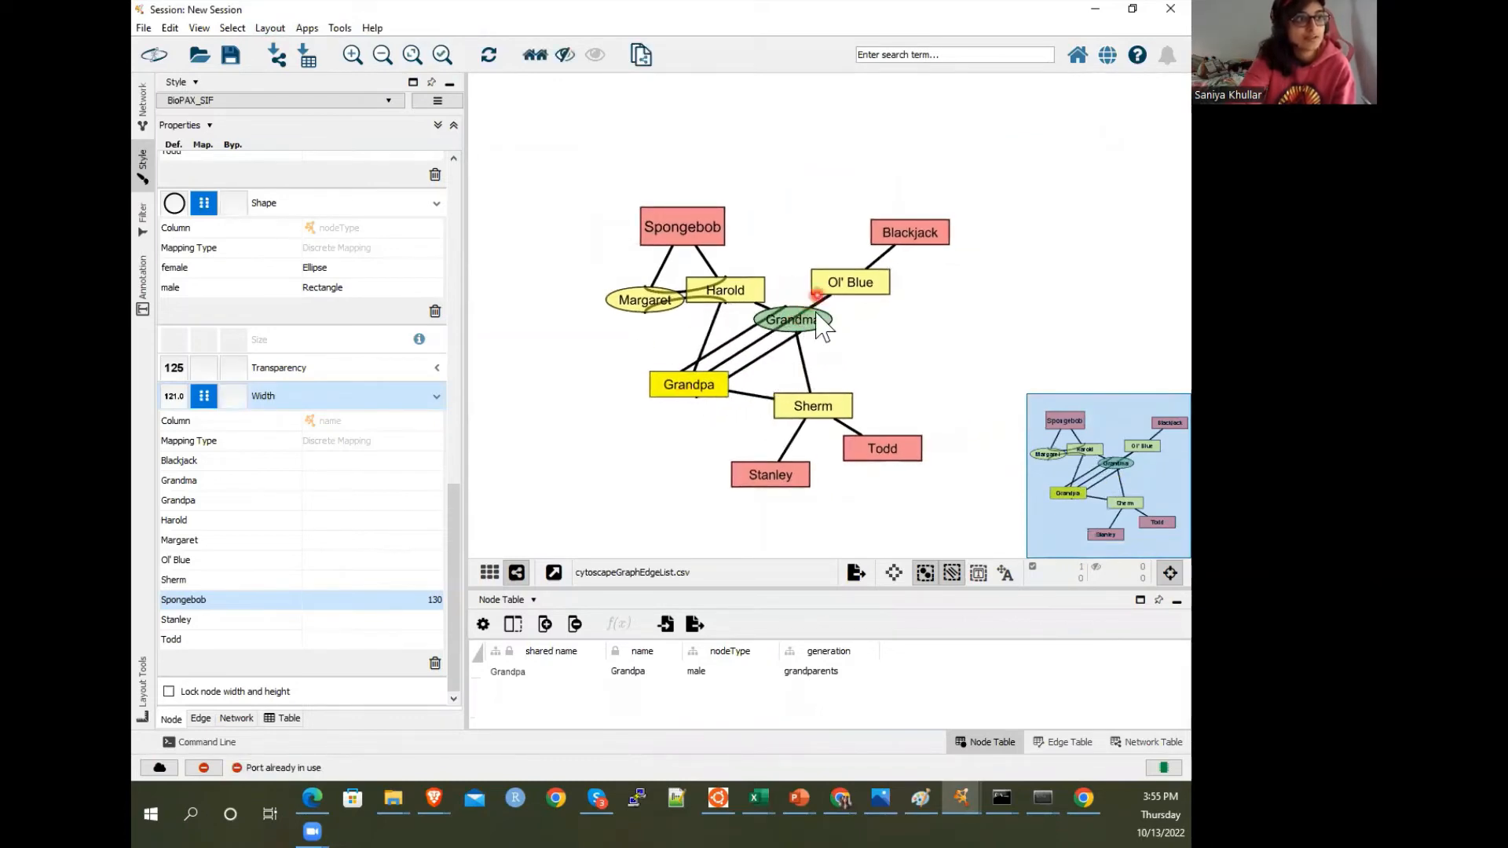
drag(819, 330, 969, 349)
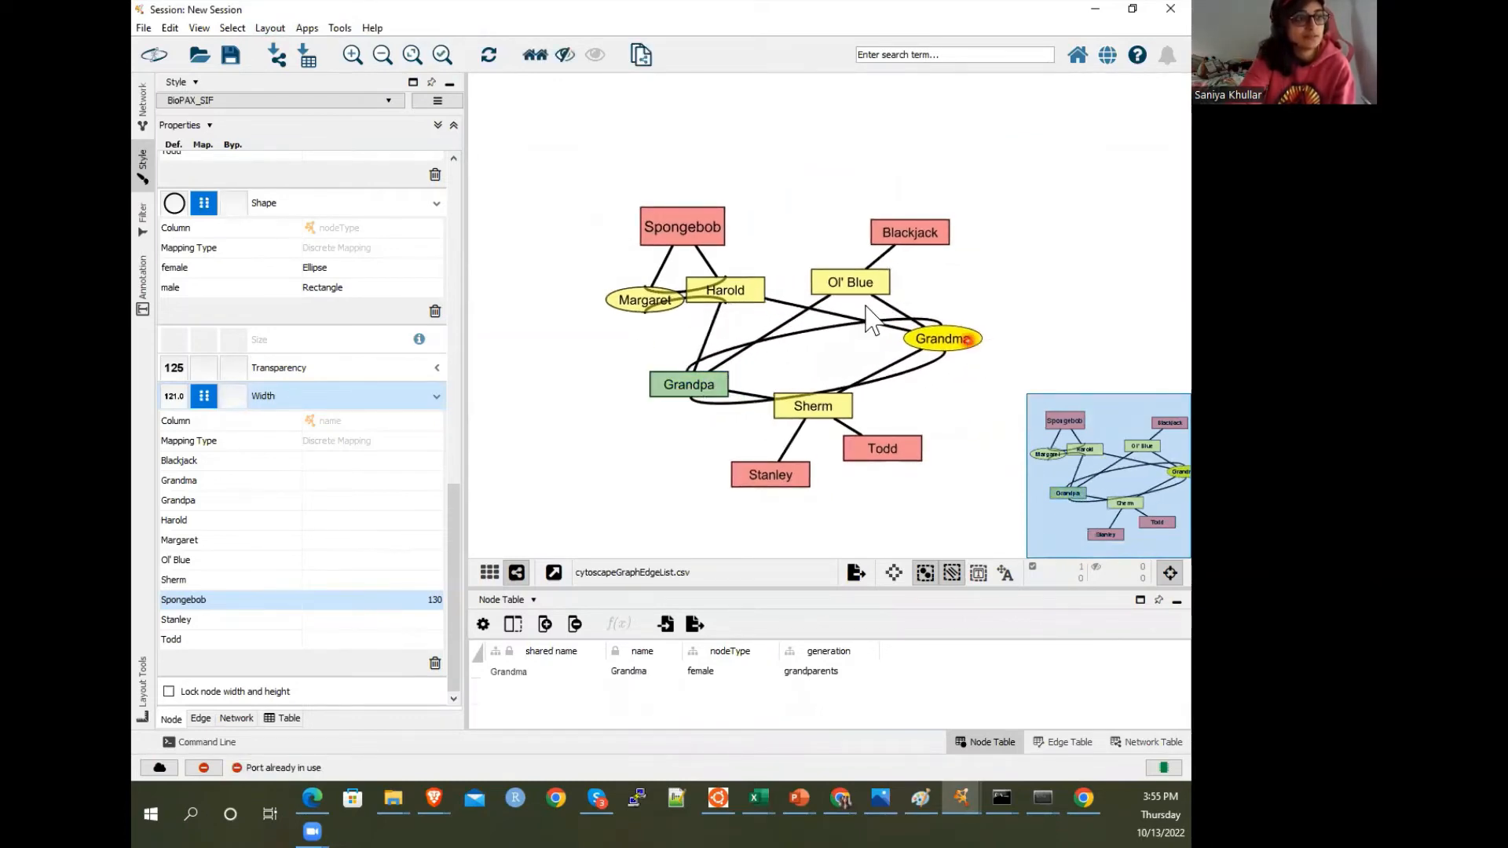
click(818, 225)
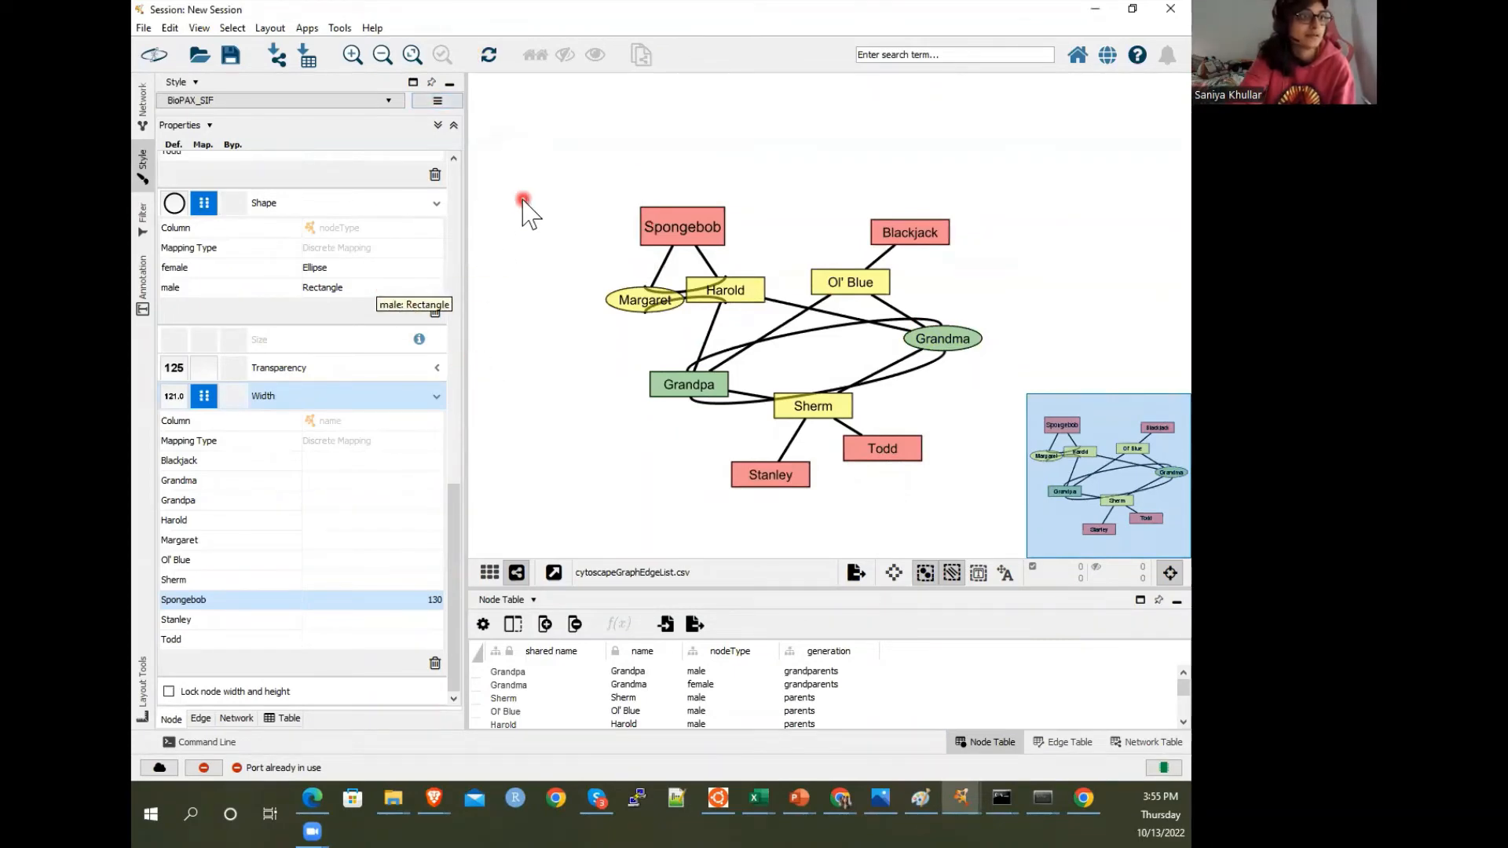
drag(724, 393, 651, 405)
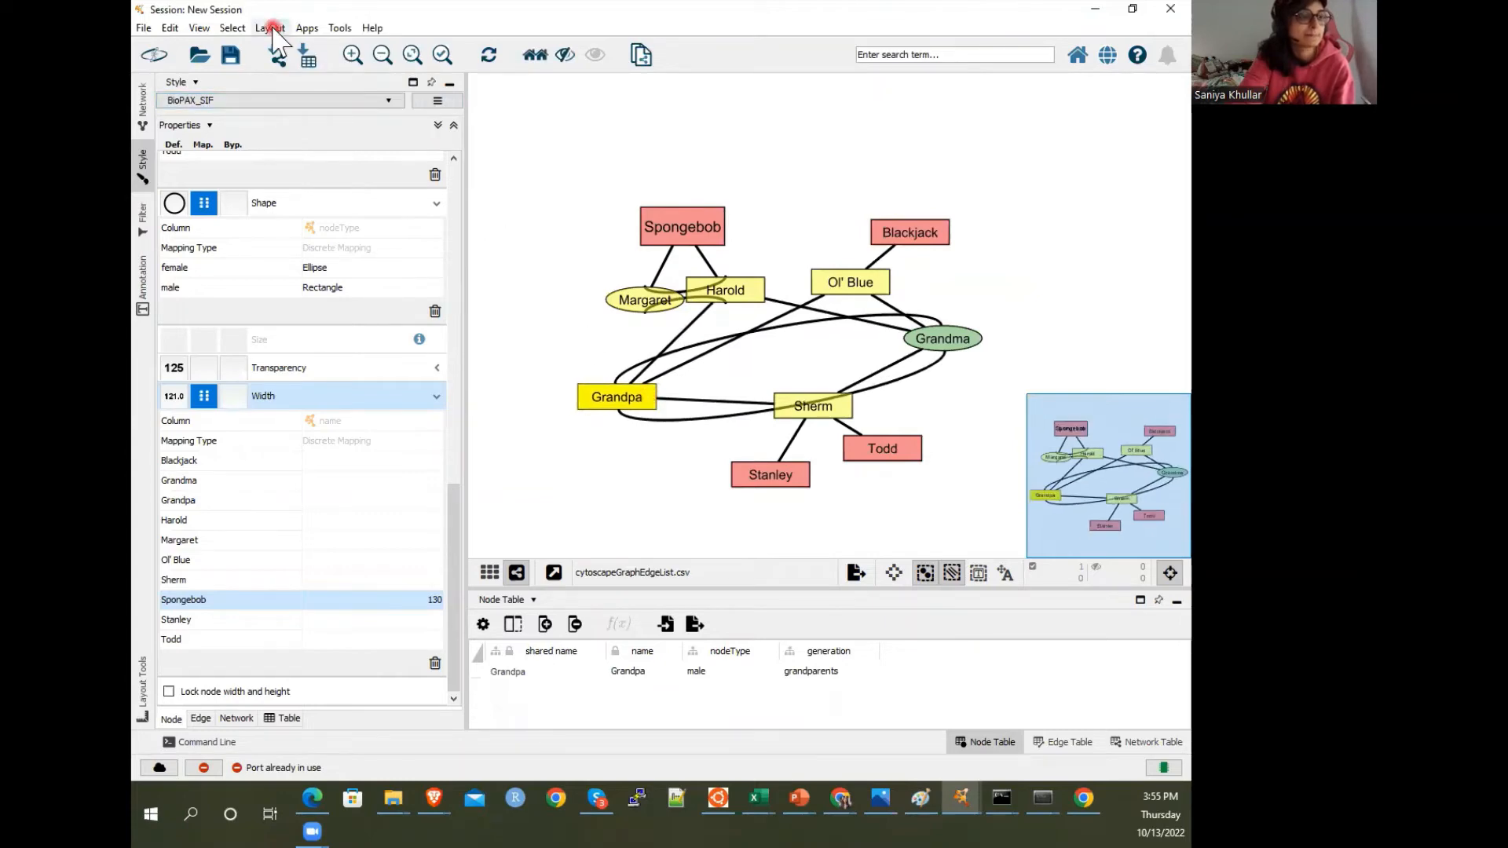
click(668, 154)
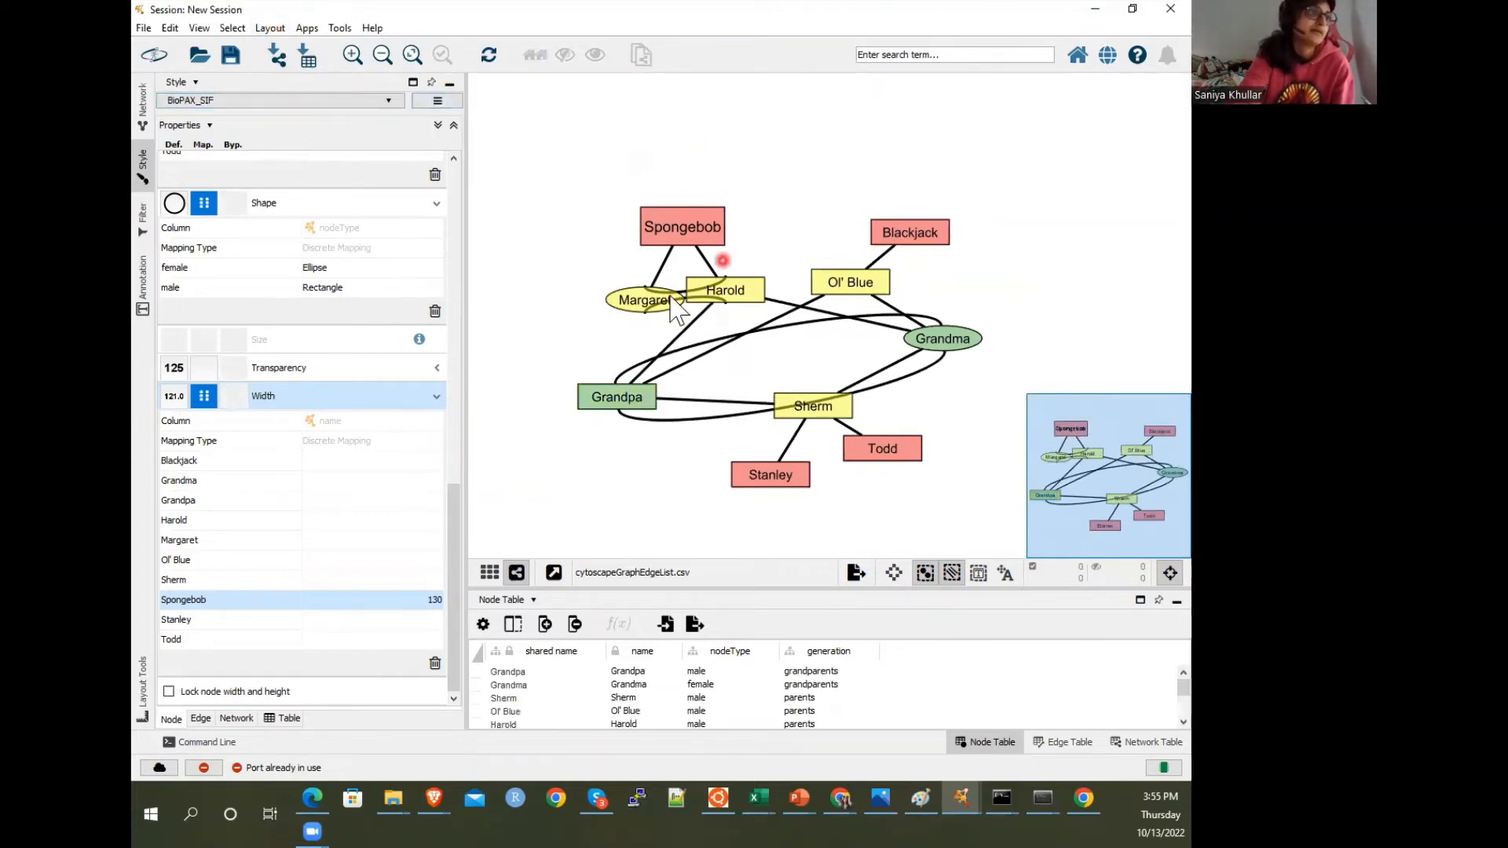
Arrange the family network with the yFiles Hierarchic Layout
click(269, 27)
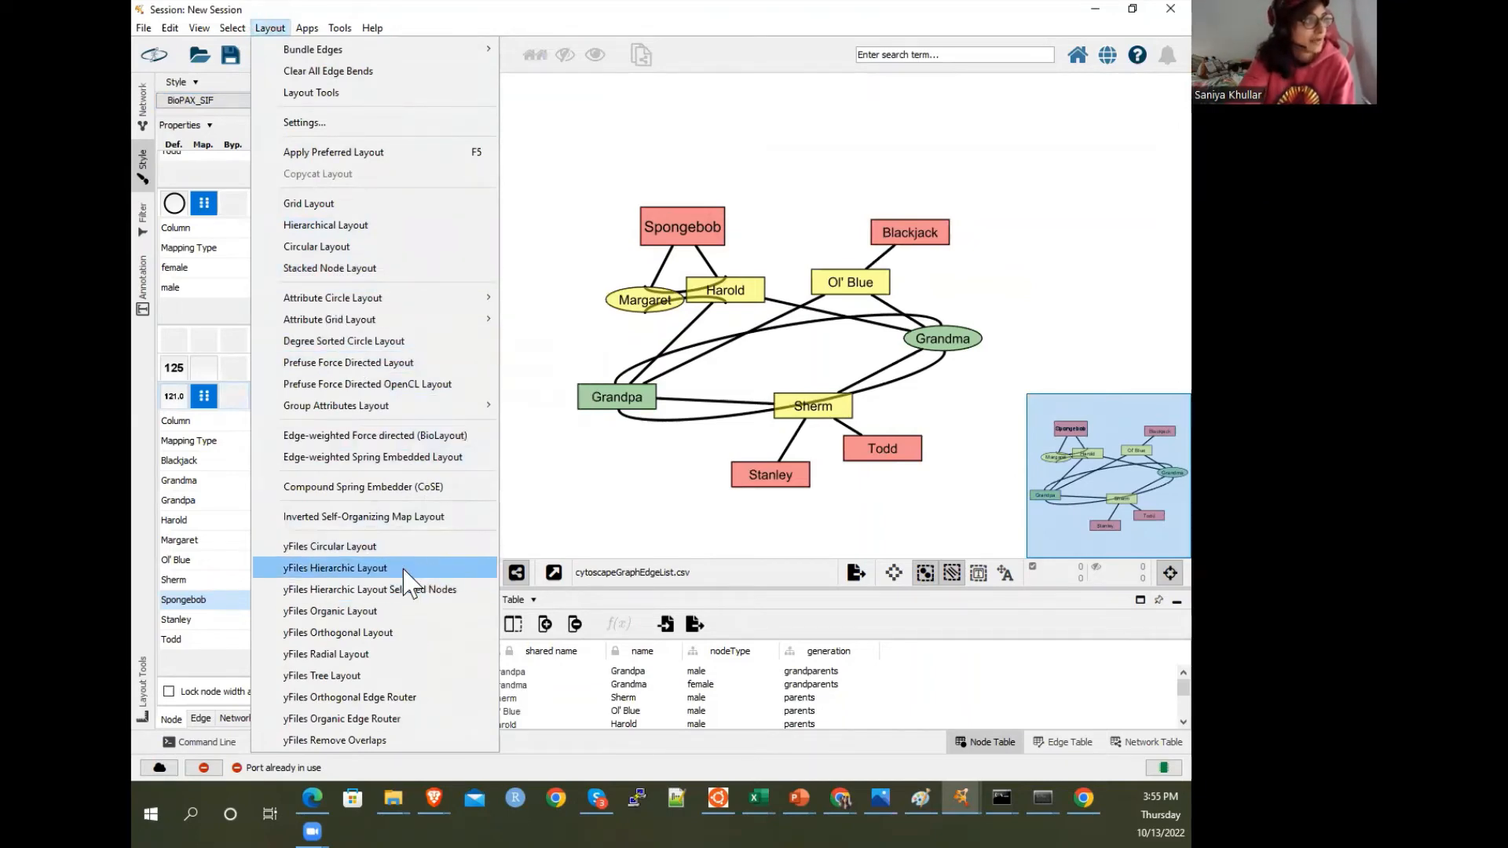
click(369, 568)
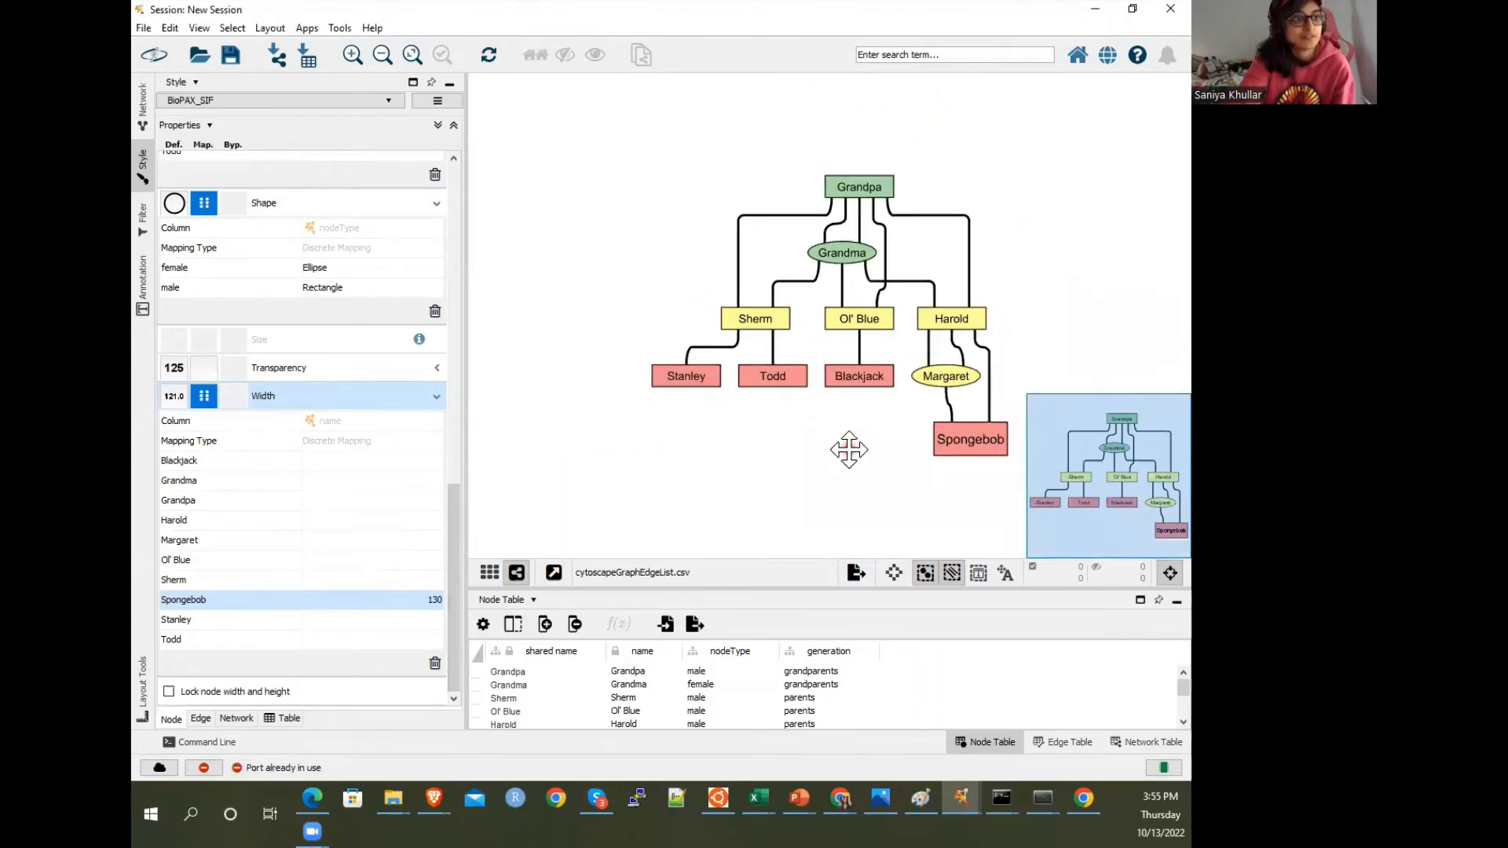
Place Margaret to the right of Harold and Spongebob directly below Harold in the family network
drag(849, 450, 765, 510)
drag(870, 435, 992, 369)
drag(892, 505, 888, 444)
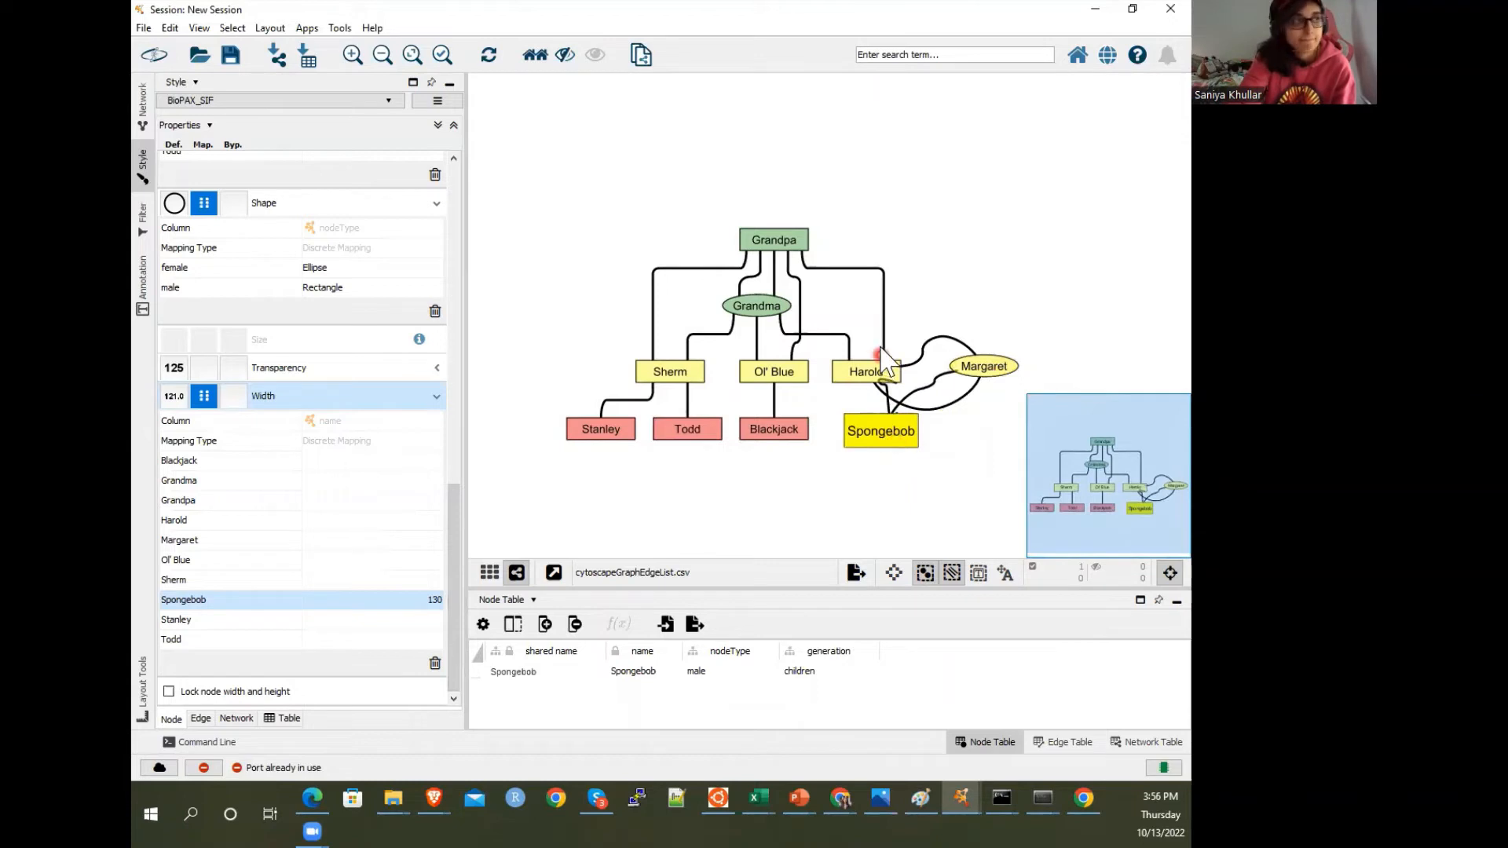
Spread Grandpa and Grandma apart on one level and shift Sherm, Ol' Blue and Harold leftward into a row beneath them
drag(758, 309, 900, 248)
drag(786, 244, 683, 244)
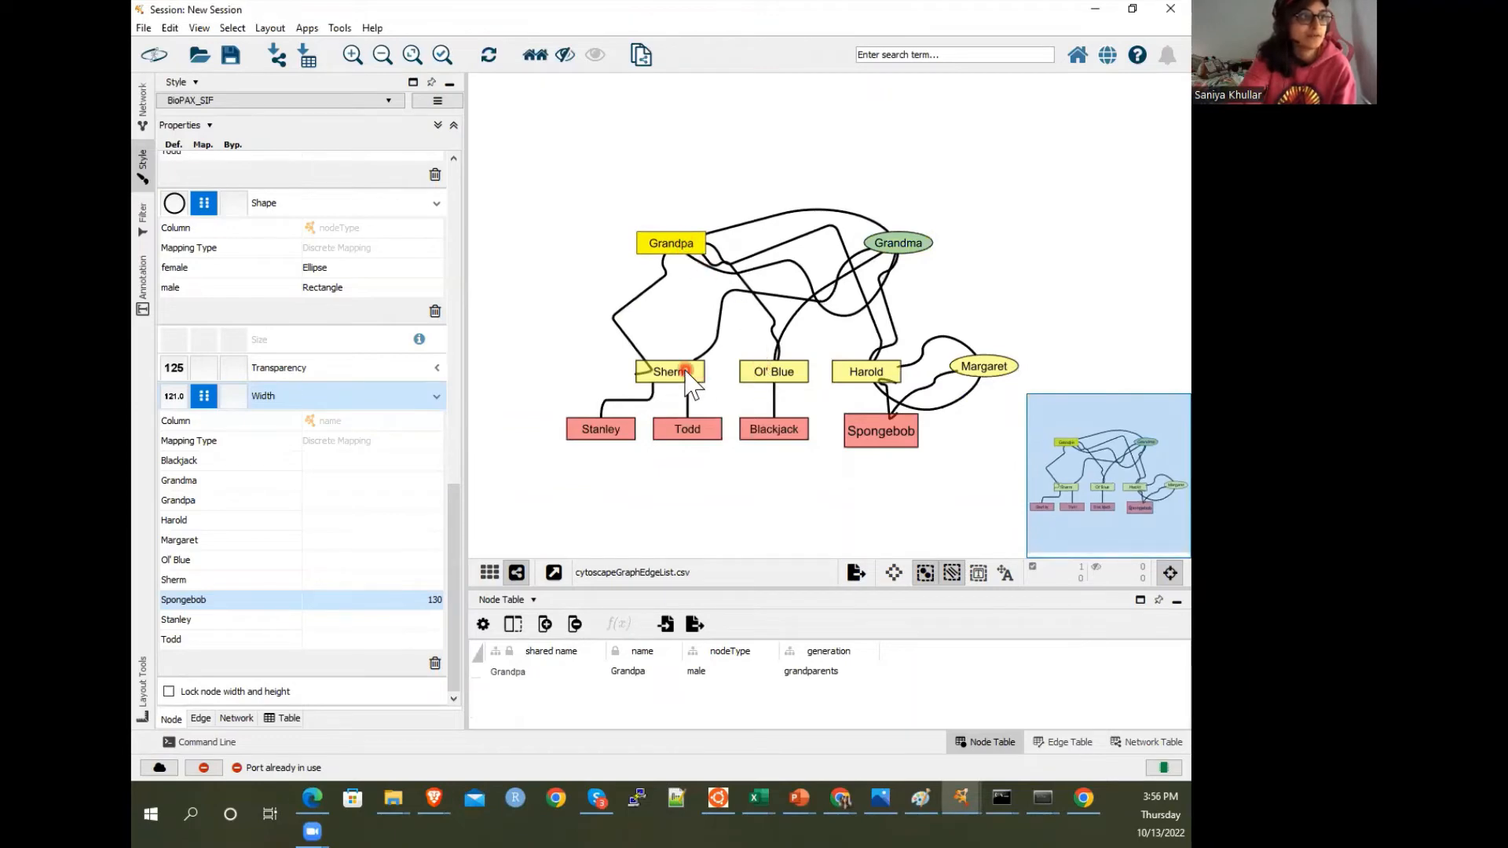
drag(687, 370, 605, 359)
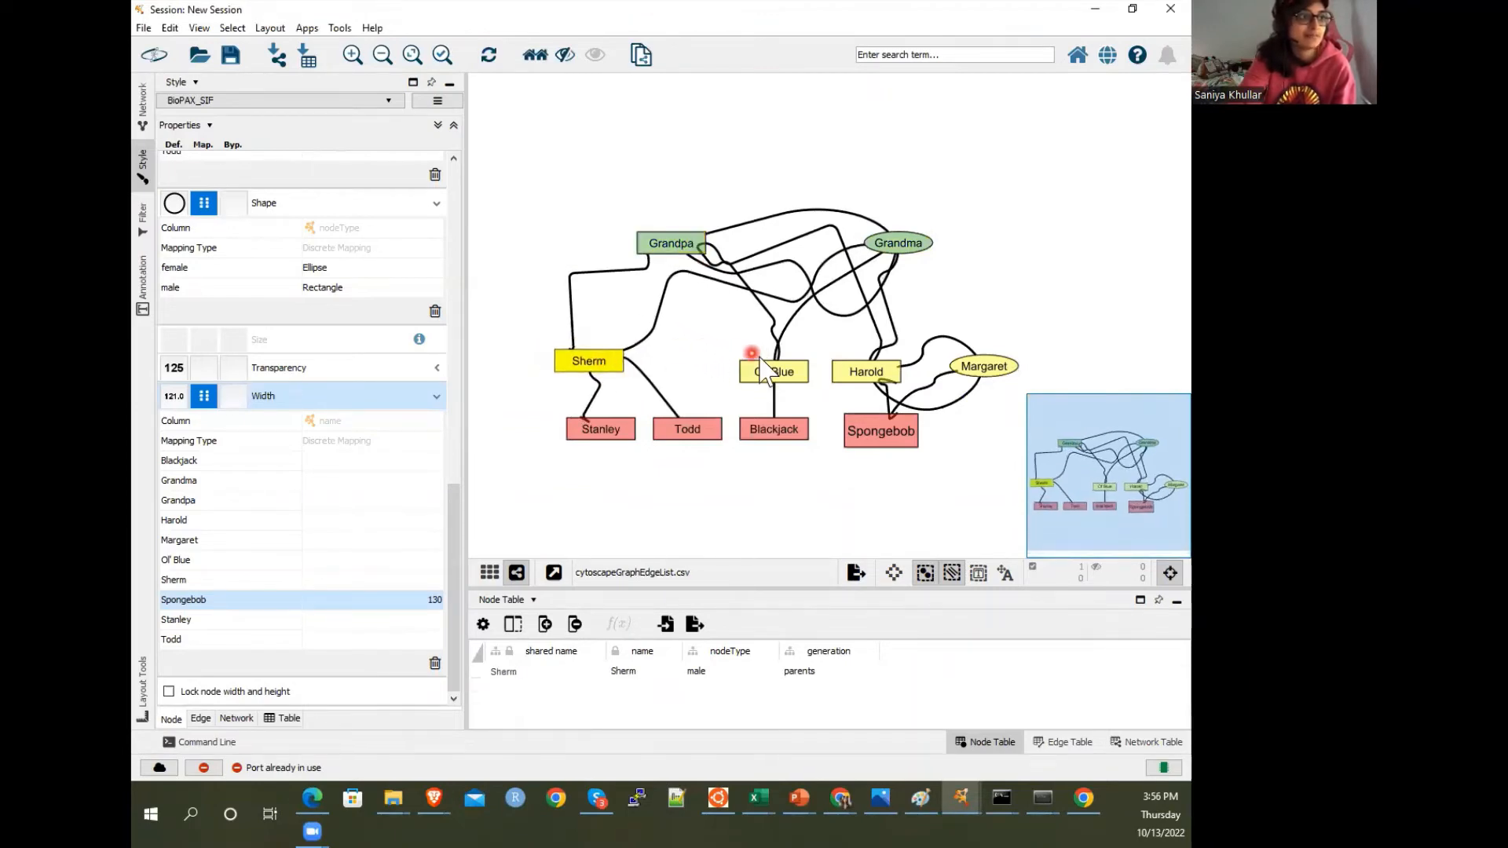
drag(760, 357, 695, 352)
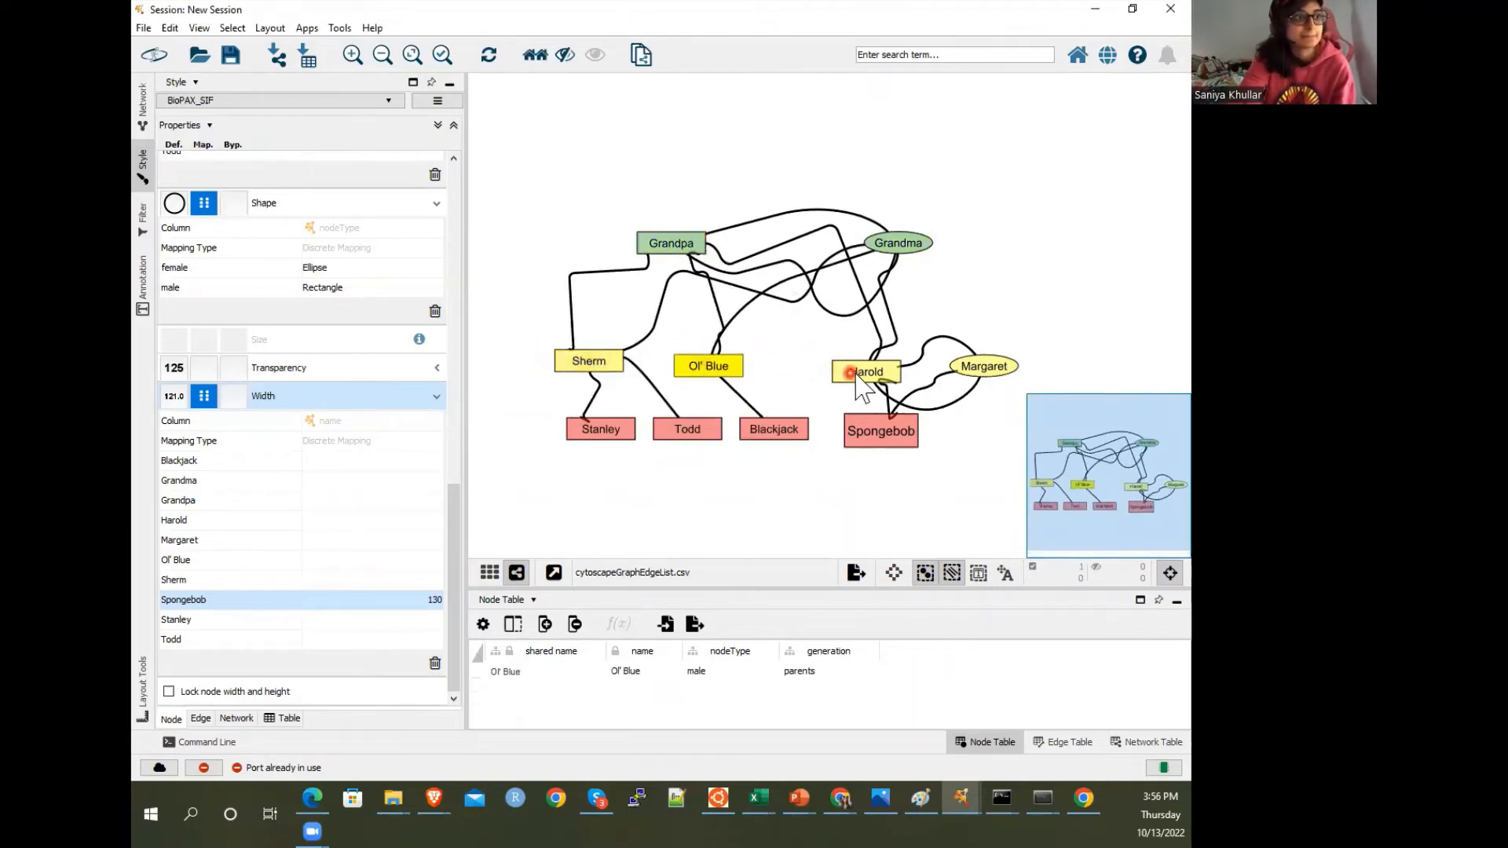
drag(856, 376, 804, 373)
click(861, 505)
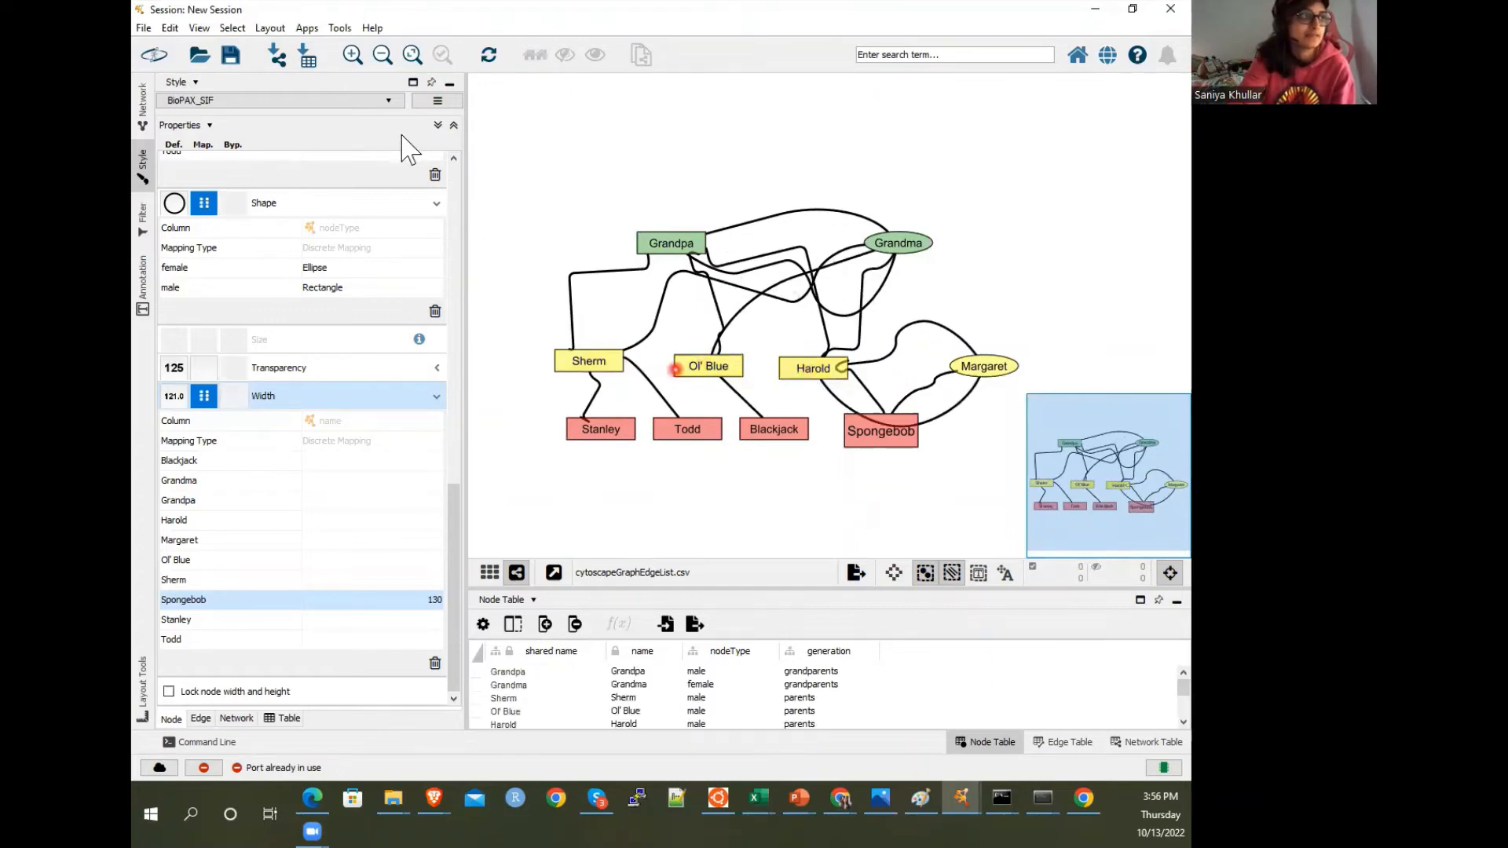
Apply yFiles Remove Overlaps to the rearranged family network
click(260, 28)
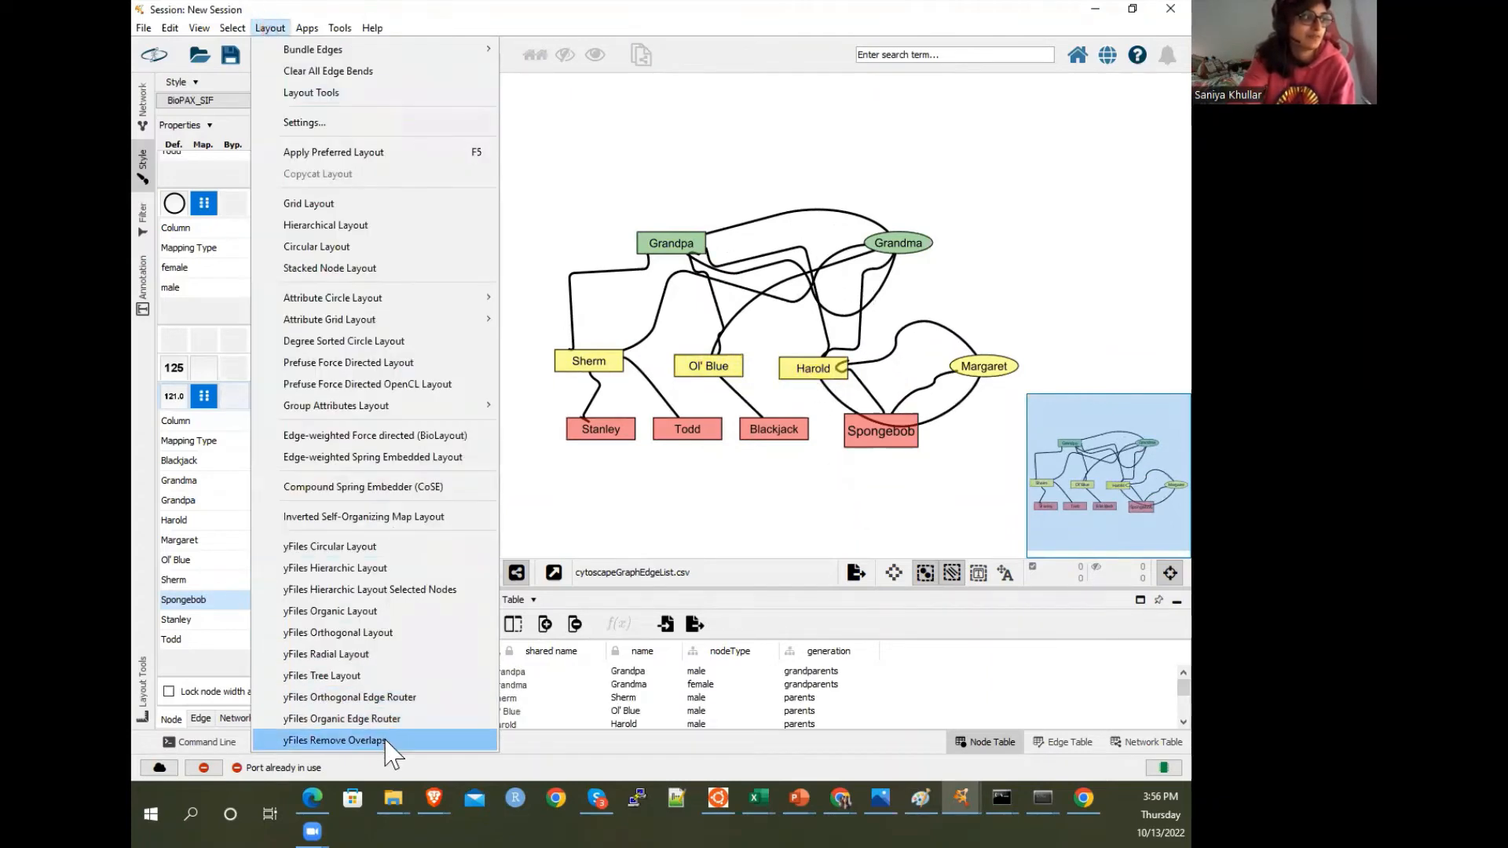
click(393, 745)
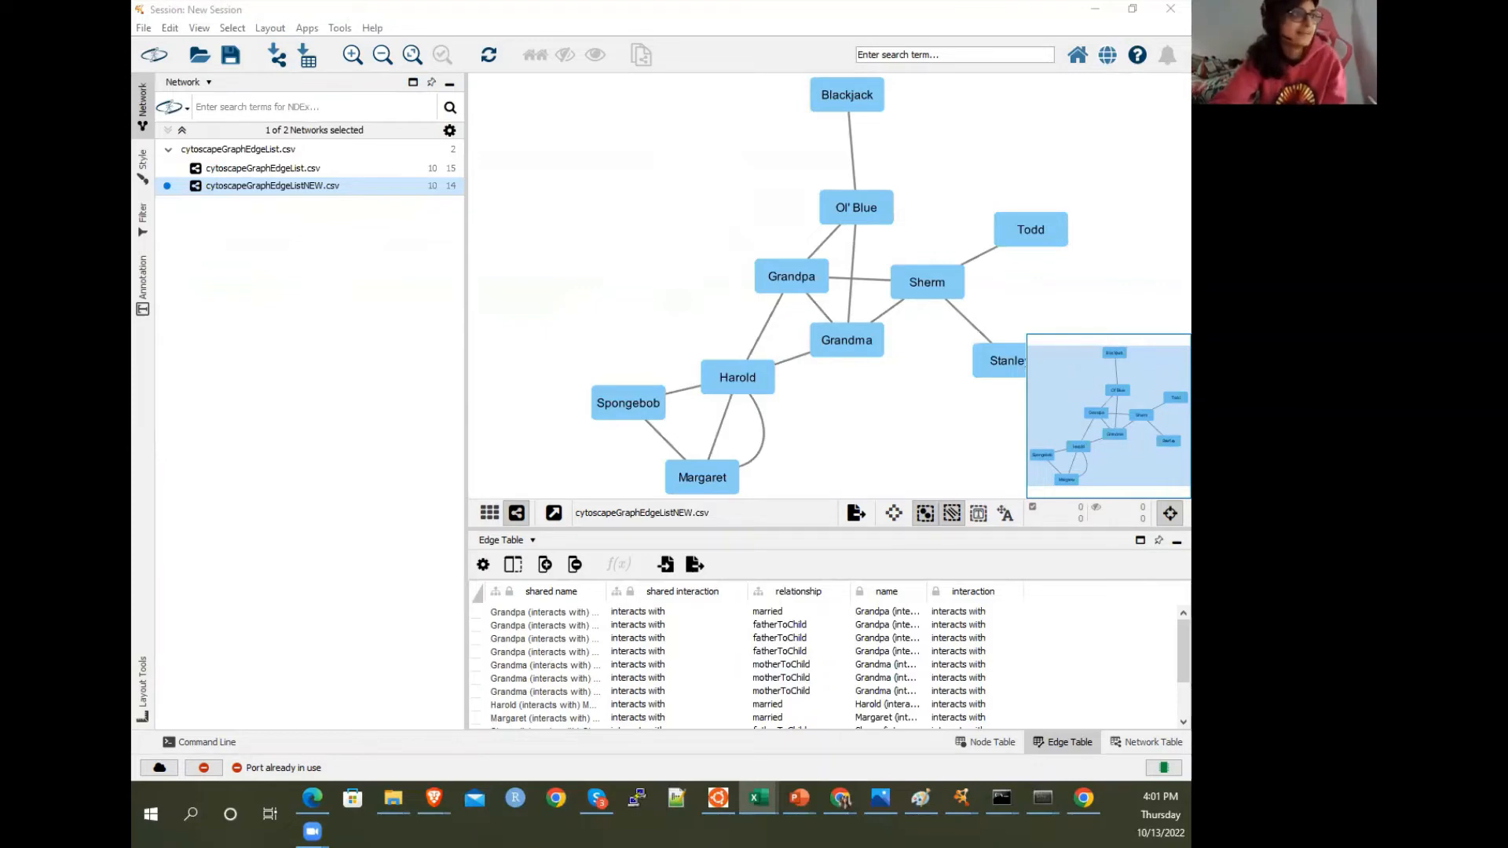
In Excel, delete the duplicate Grandma–Grandpa and Margaret–Harold married rows from the cytoscapeGraphEdgeListNEW sheet
key(alt+Tab)
click(322, 444)
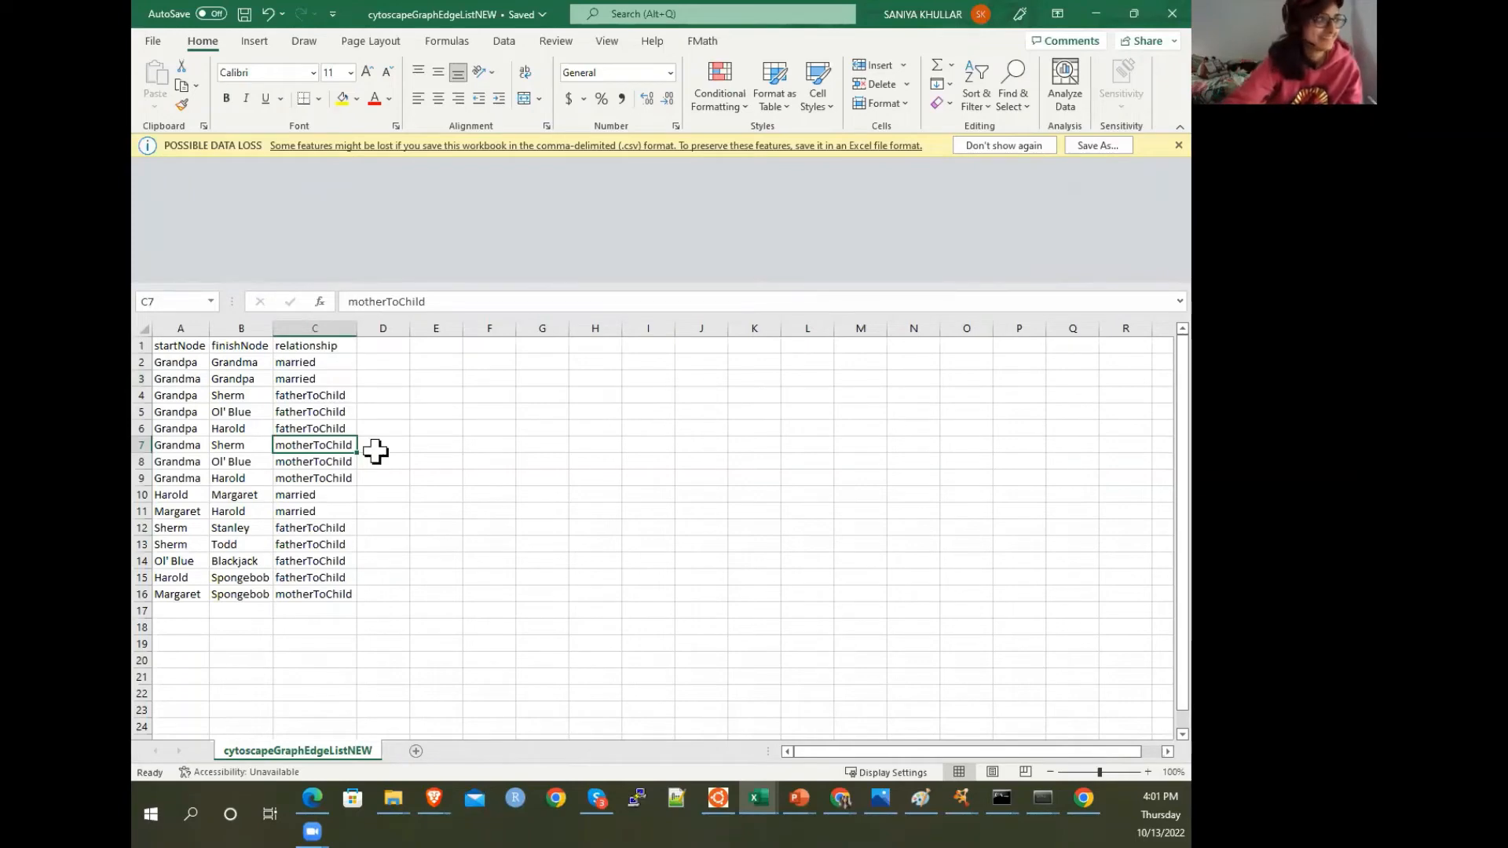
click(263, 442)
click(143, 378)
key(ctrl+minus)
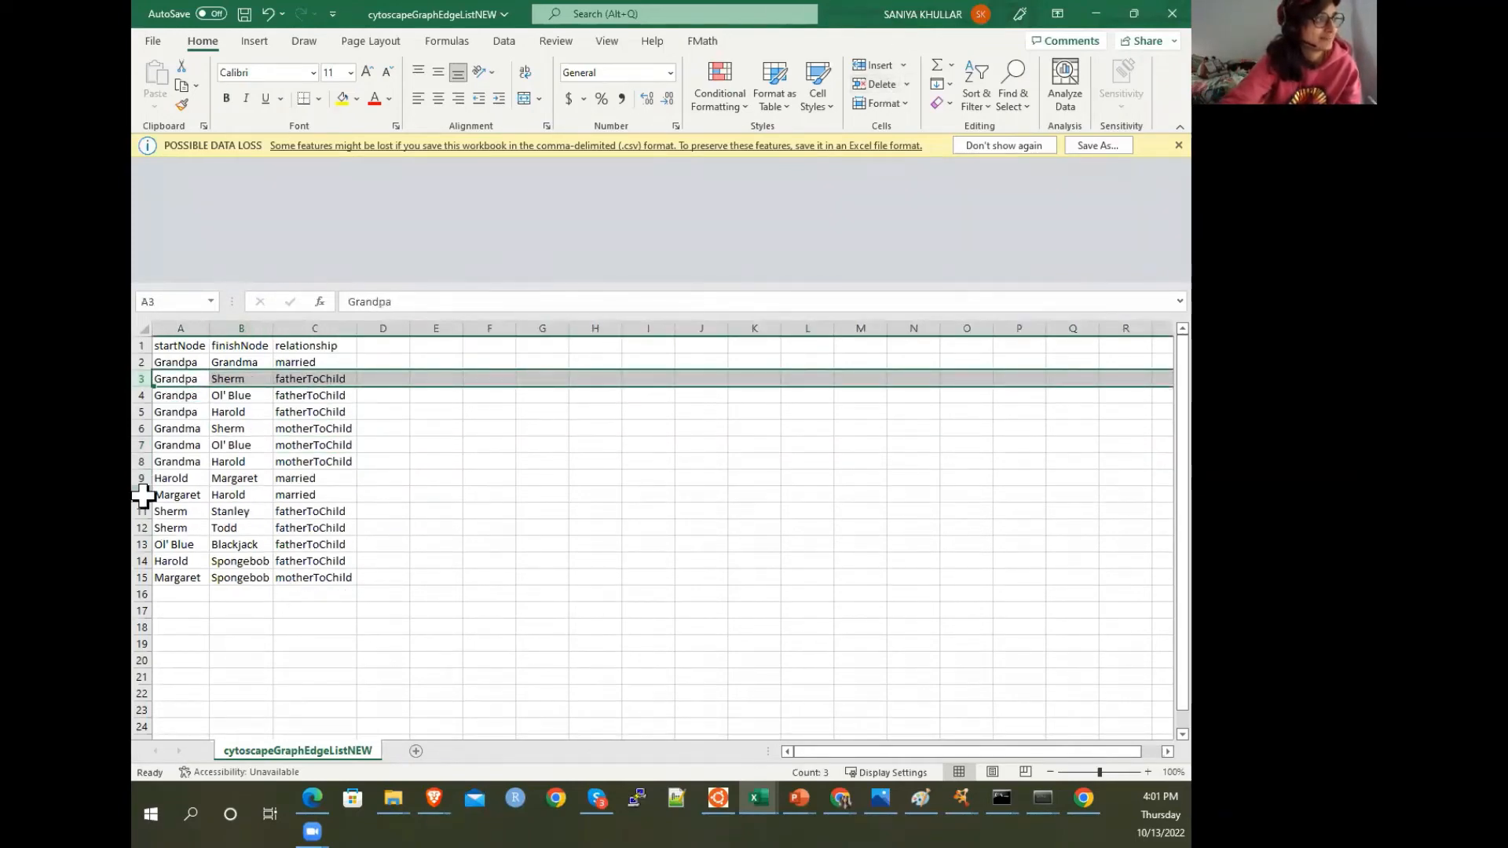
click(142, 495)
key(ctrl+minus)
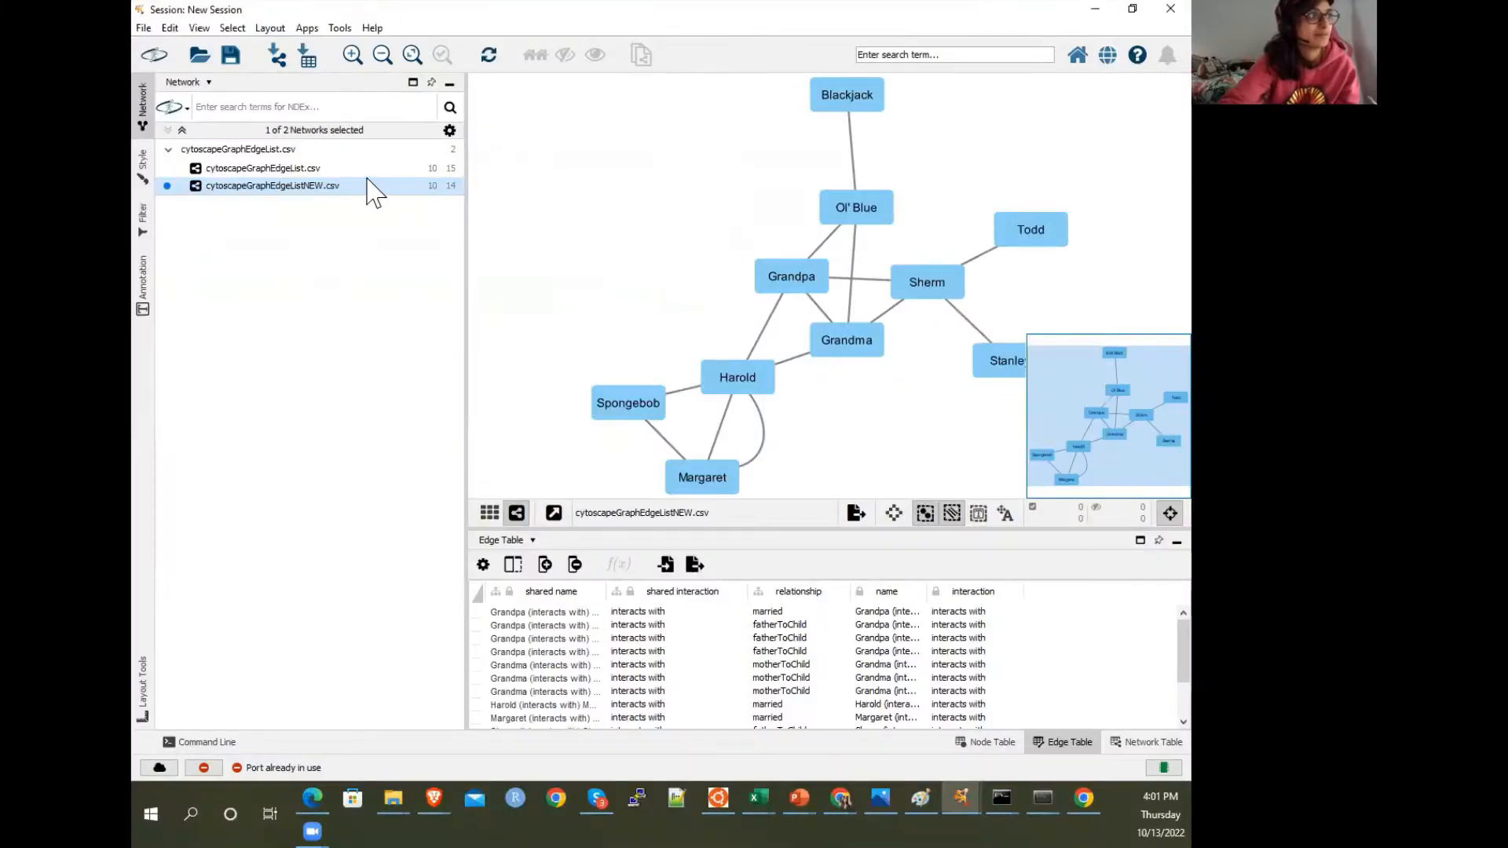
In Cytoscape, show the cytoscapeGraphEdgeList.csv network and cut the curved duplicate edge between Harold and Margaret
click(365, 168)
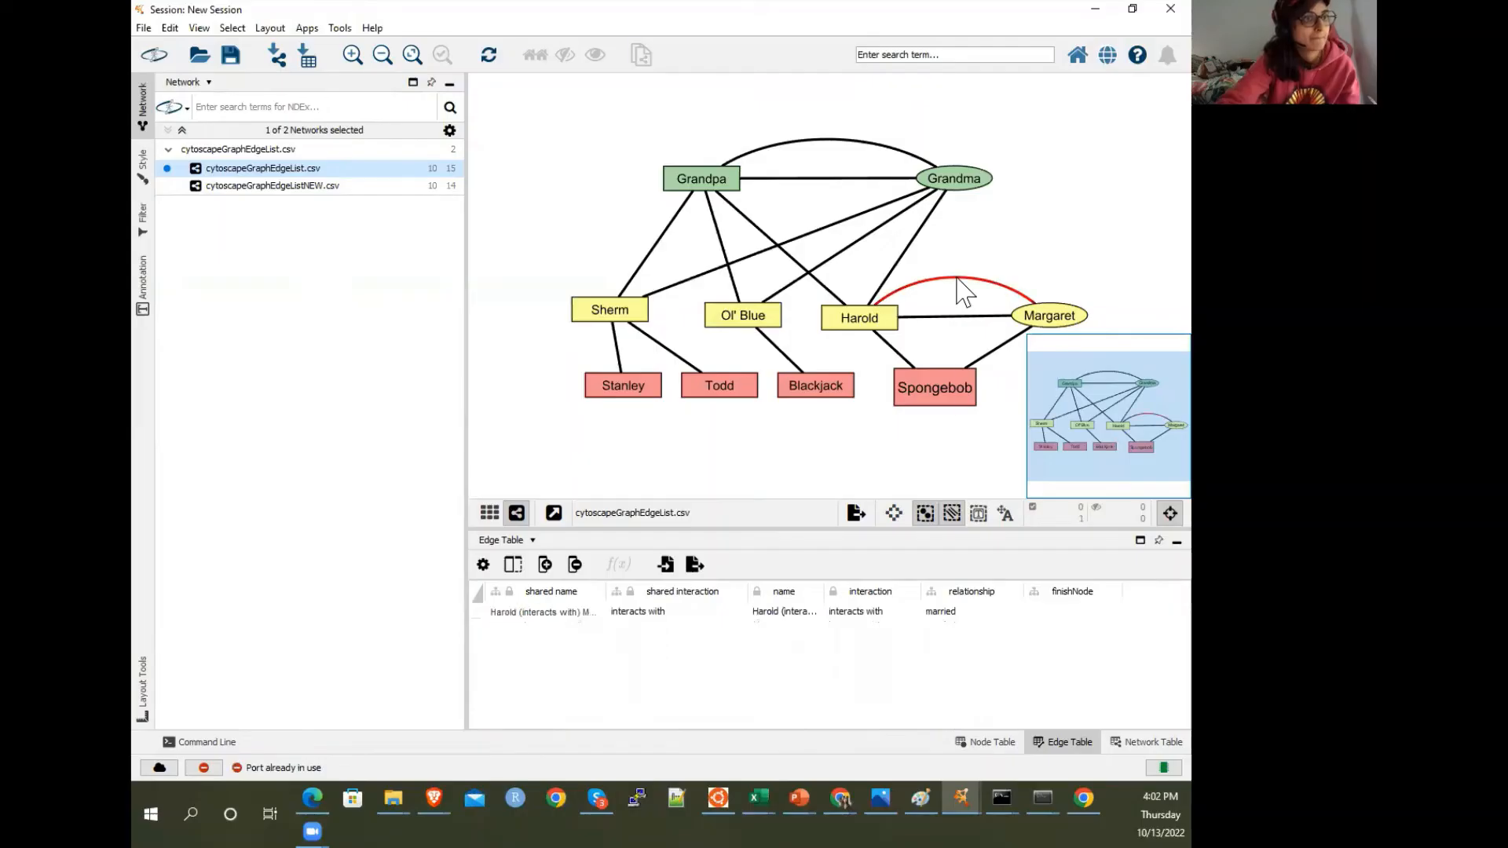
right_click(958, 278)
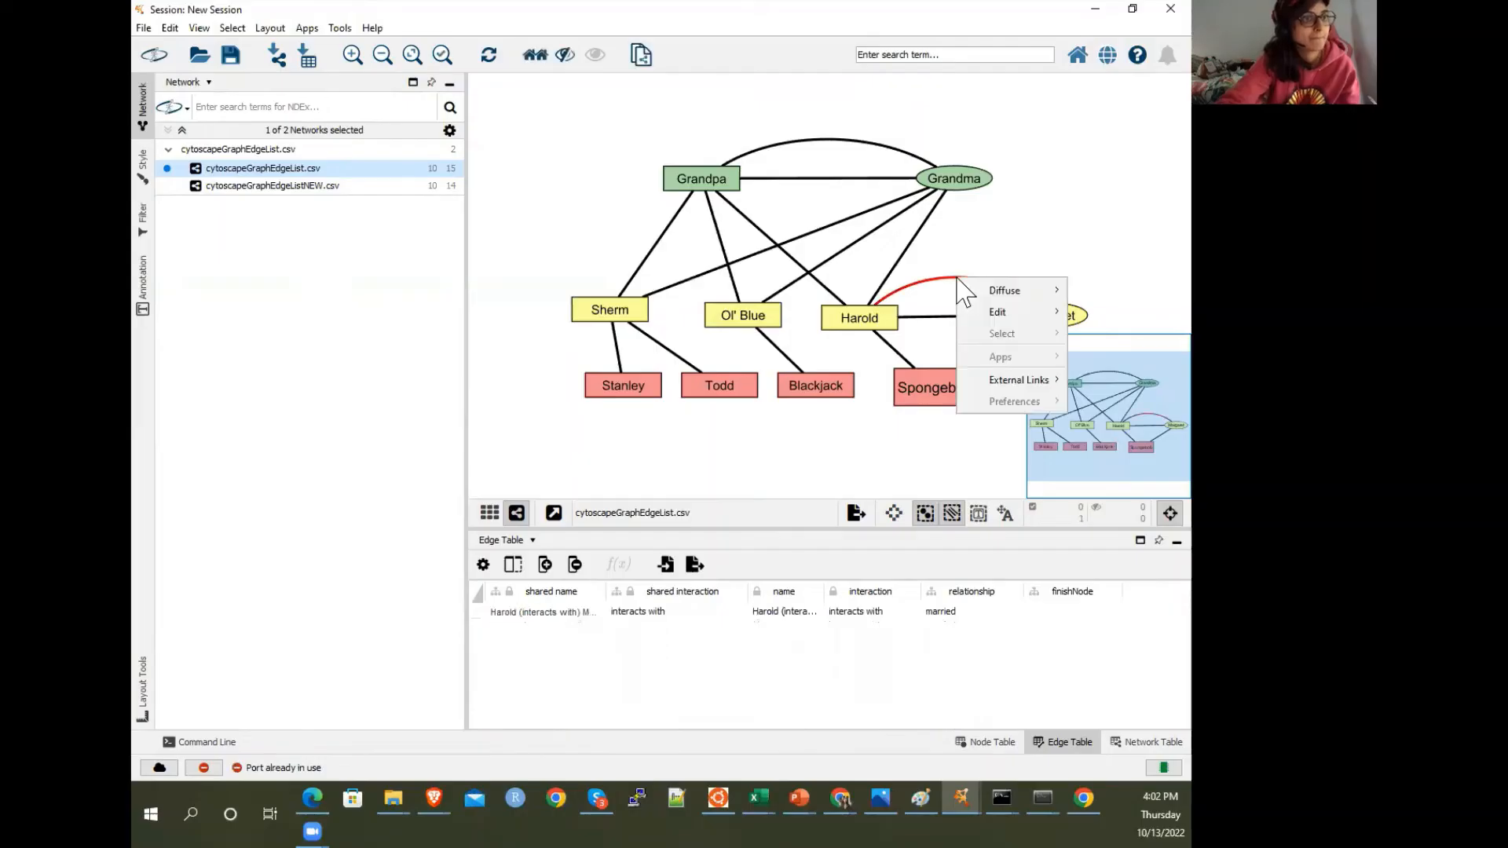
mouse_move(983, 318)
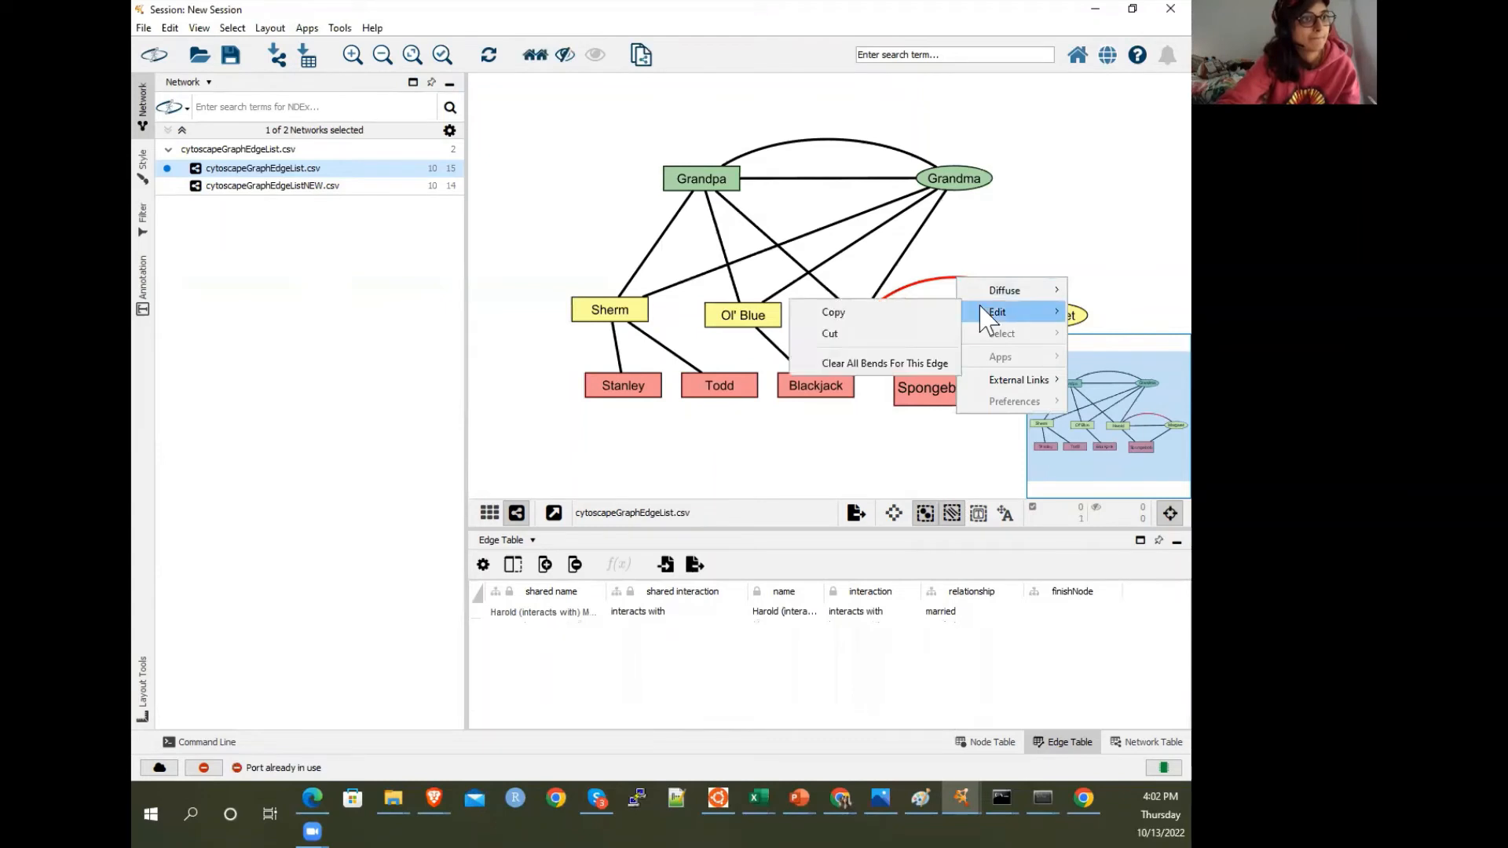
click(917, 333)
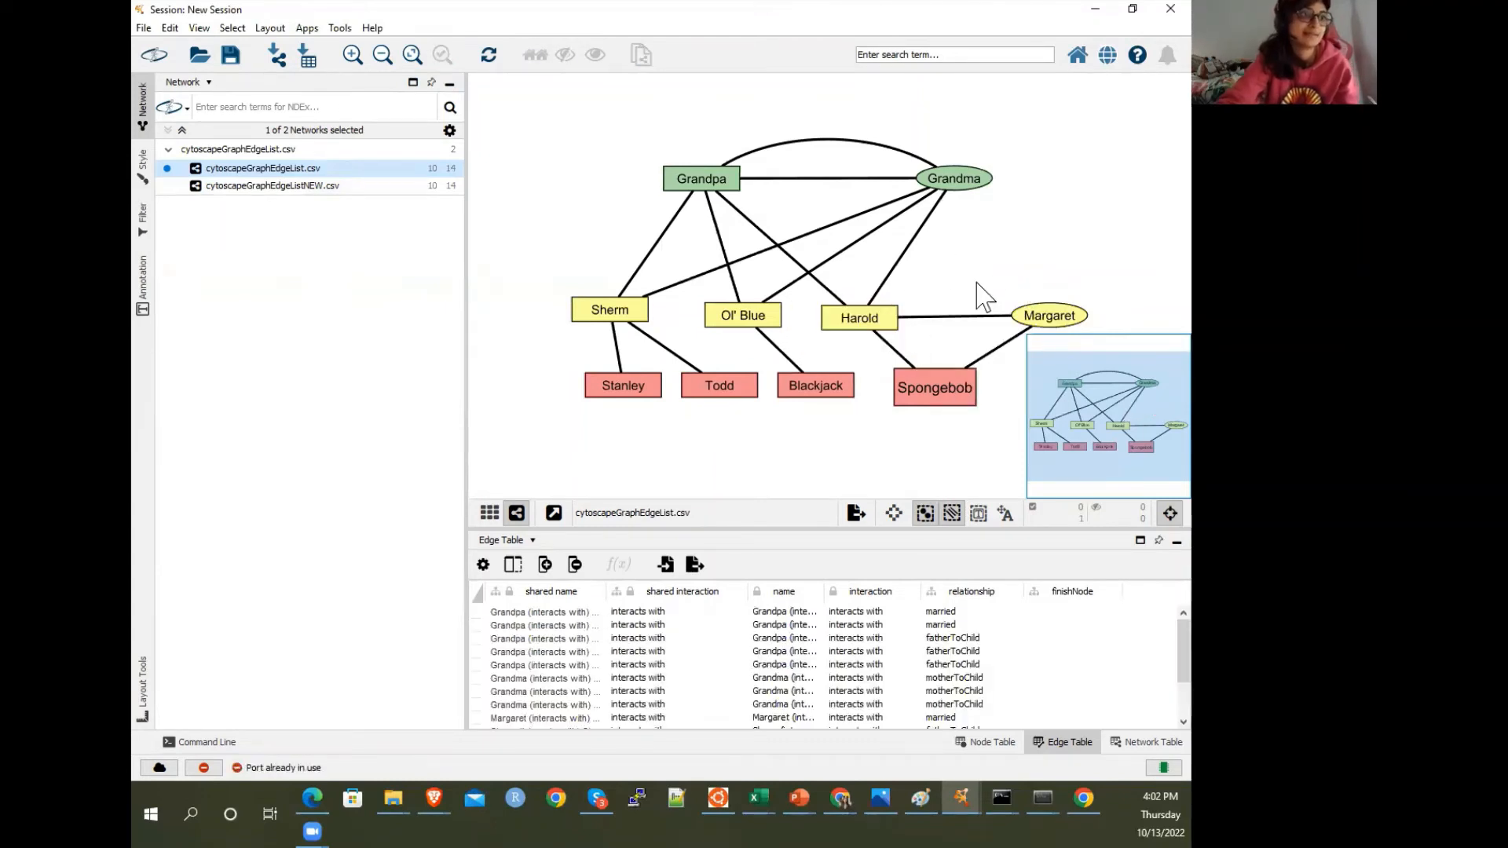
Cut the curved duplicate edge between Grandpa and Grandma
click(775, 145)
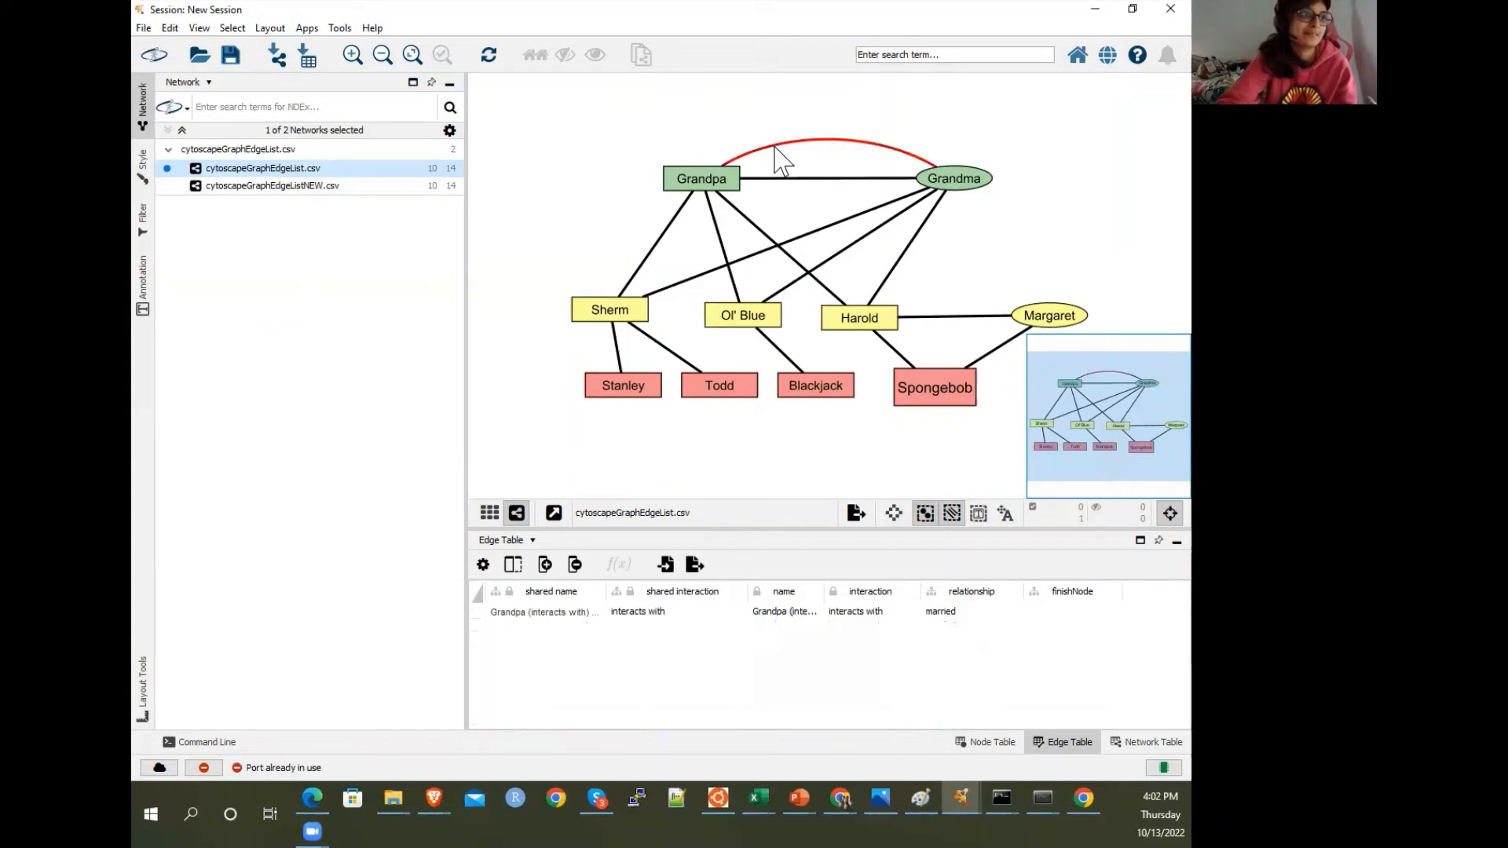
right_click(775, 145)
mouse_move(846, 188)
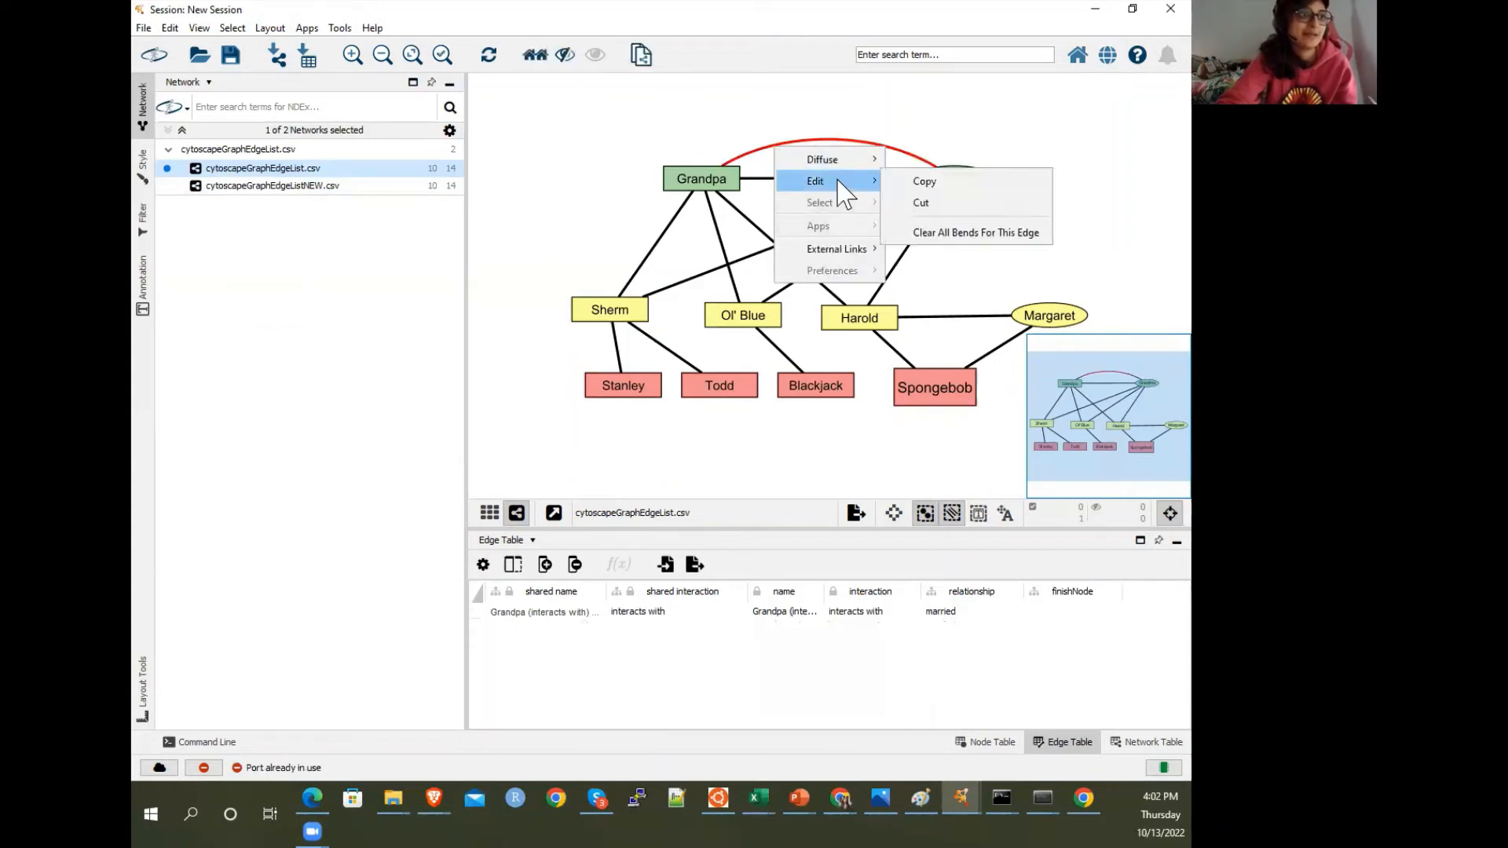
click(921, 203)
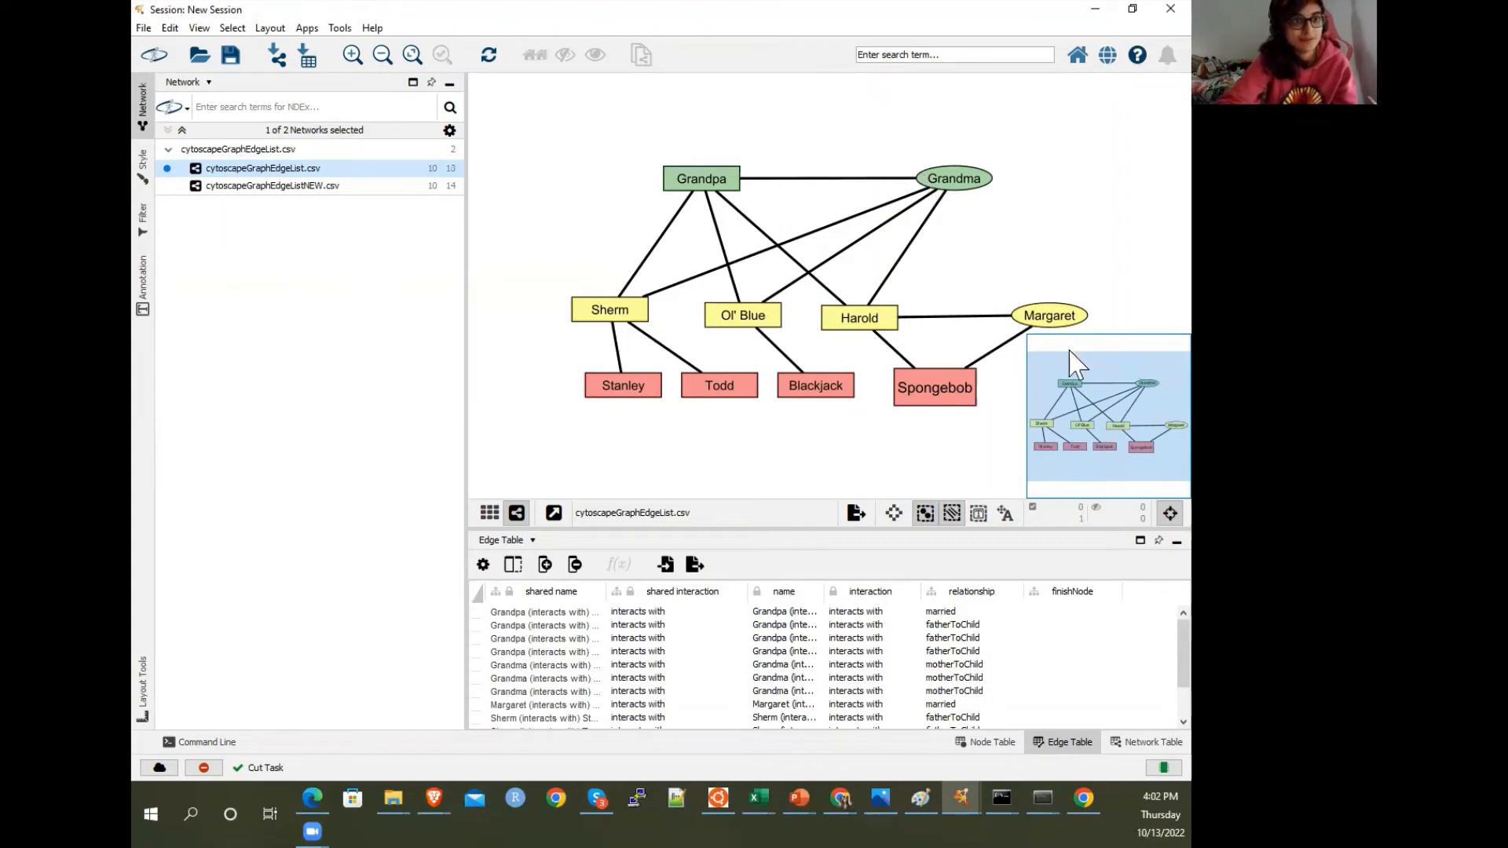
Switch to Excel and review the married rows for Grandpa–Grandma and Harold–Margaret in the cytoscapeGraphEdgeListNEW sheet
key(alt+Tab)
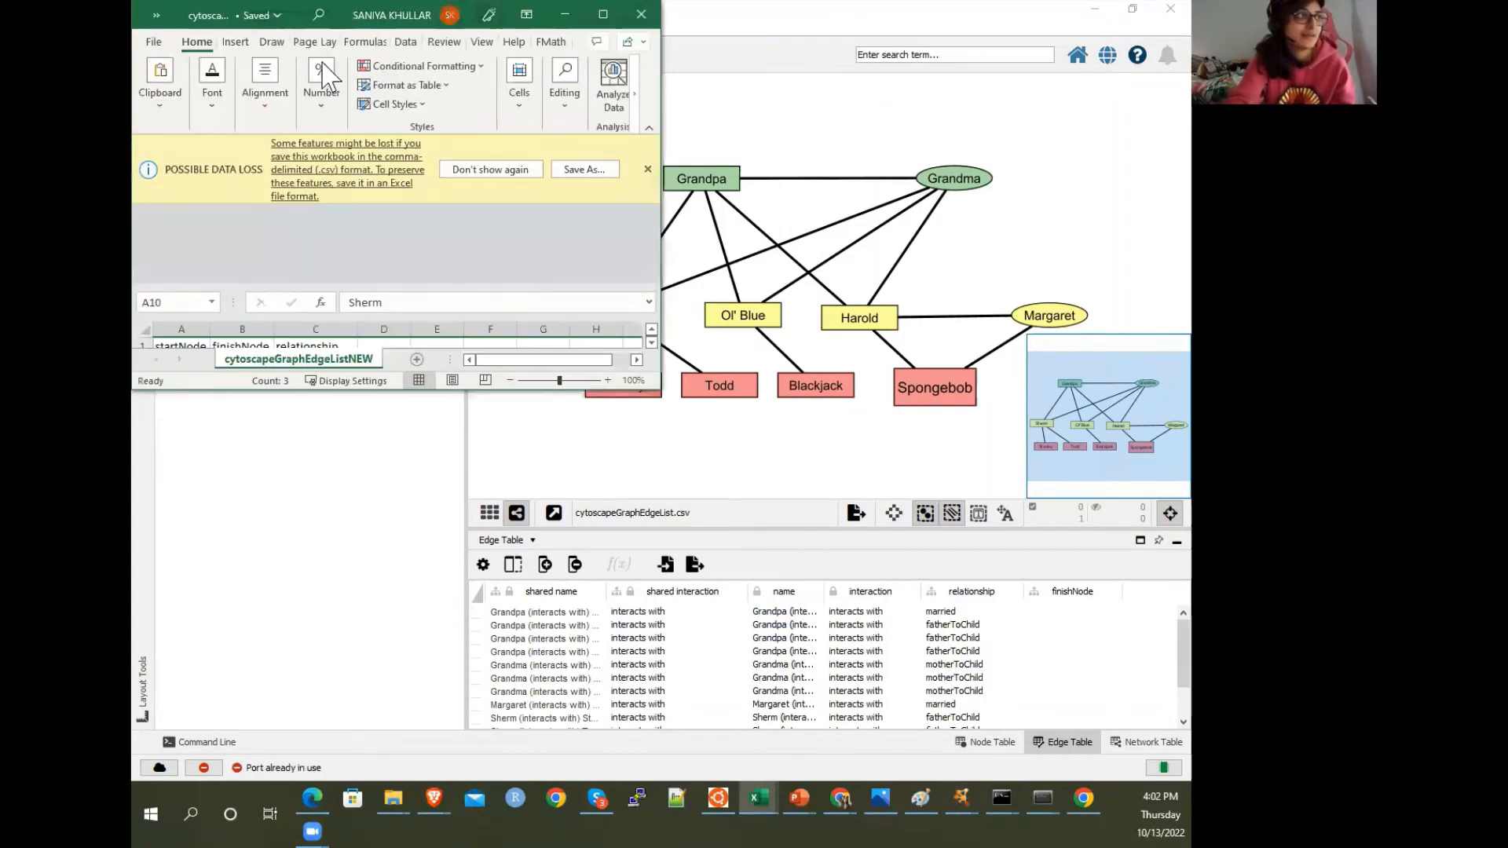
click(591, 7)
click(314, 468)
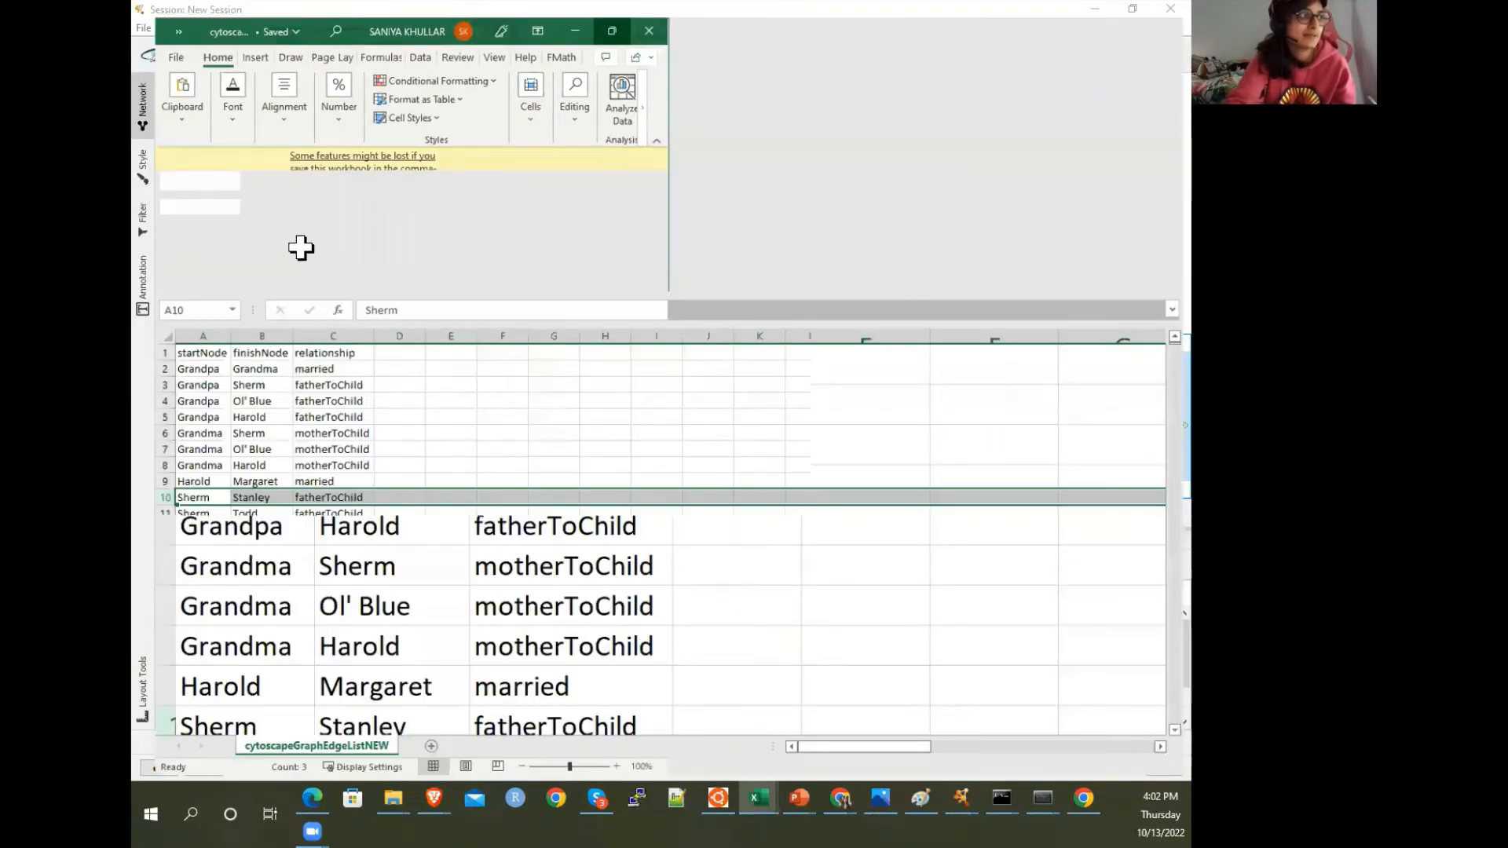
click(170, 238)
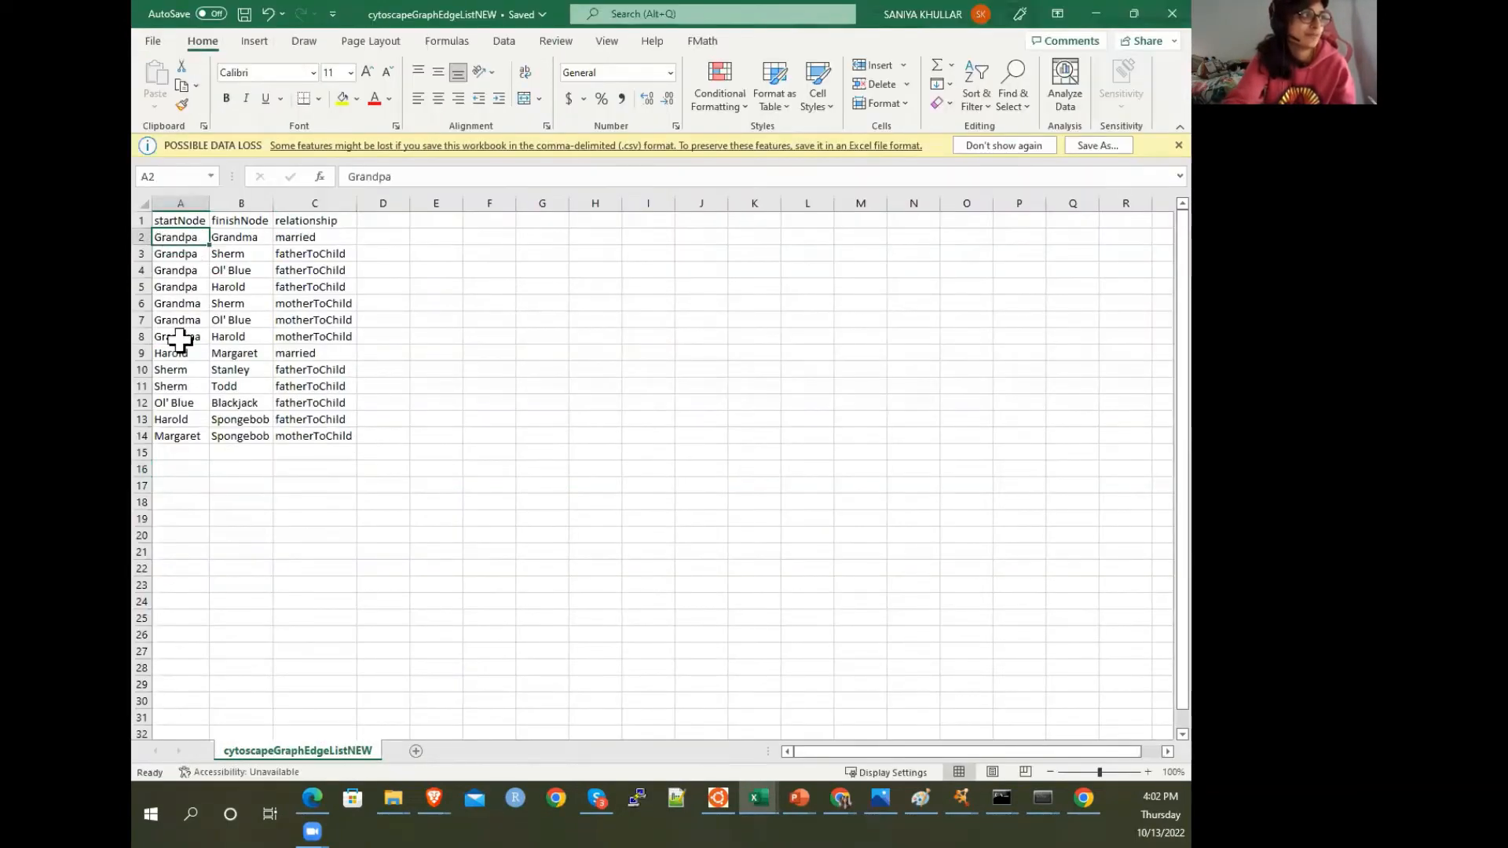
drag(296, 350, 189, 352)
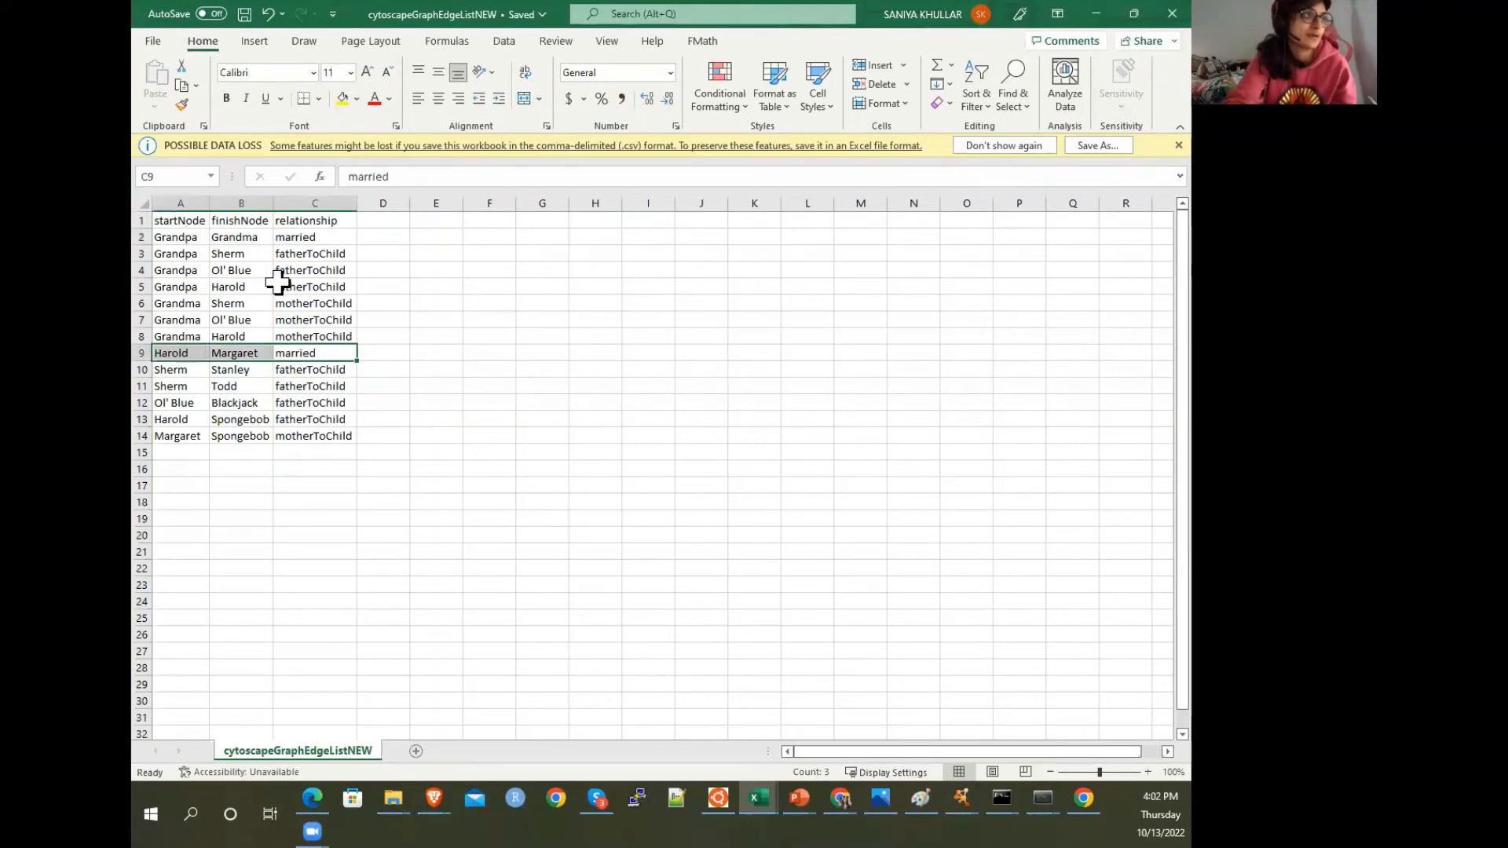
click(1072, 8)
click(1092, 11)
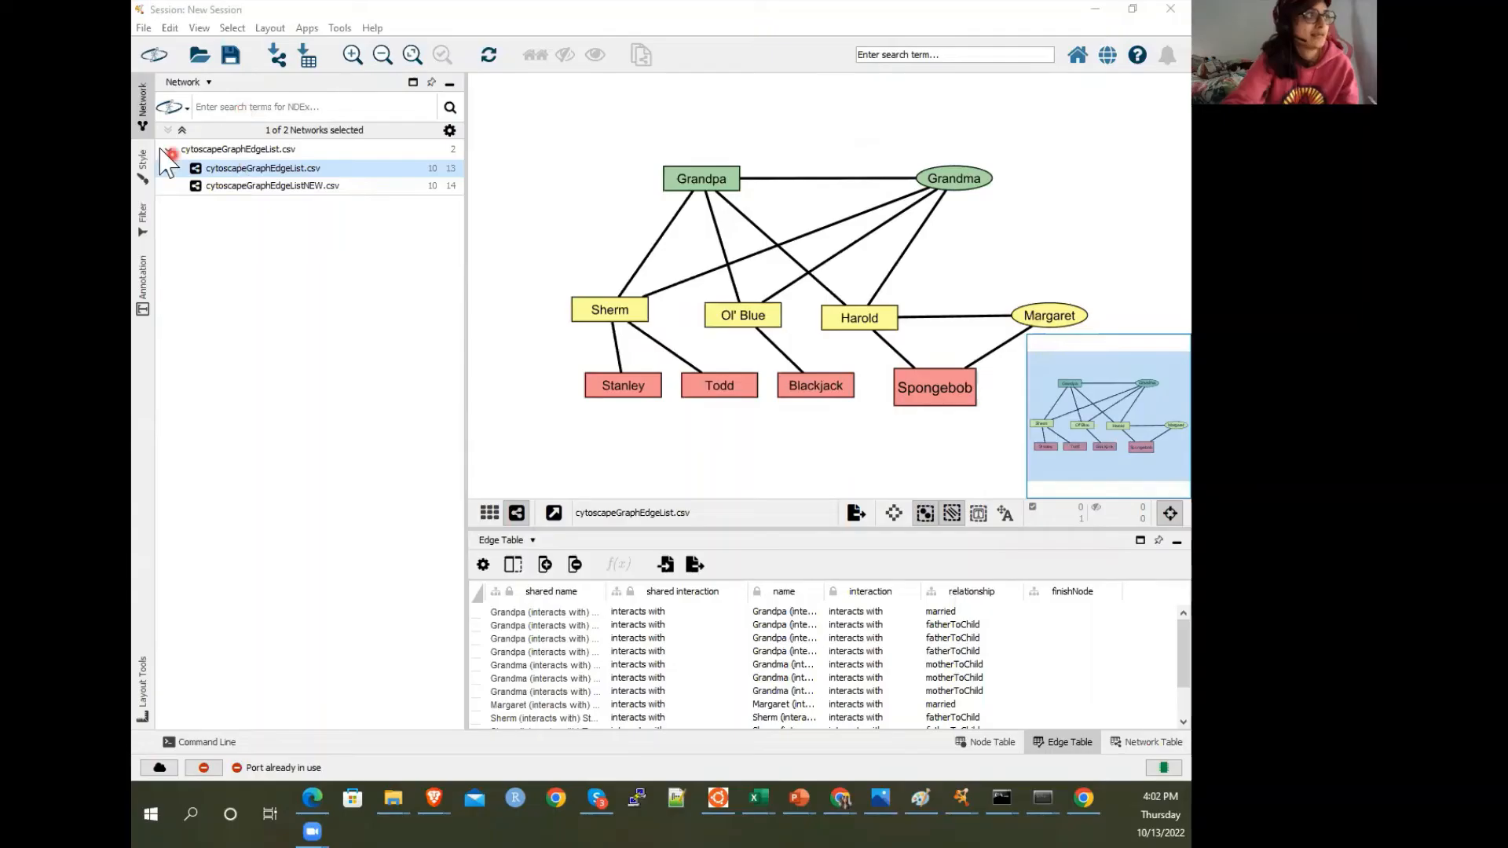
In Cytoscape, expand the node Fill Color mapping and set the default node transparency to 30
click(139, 160)
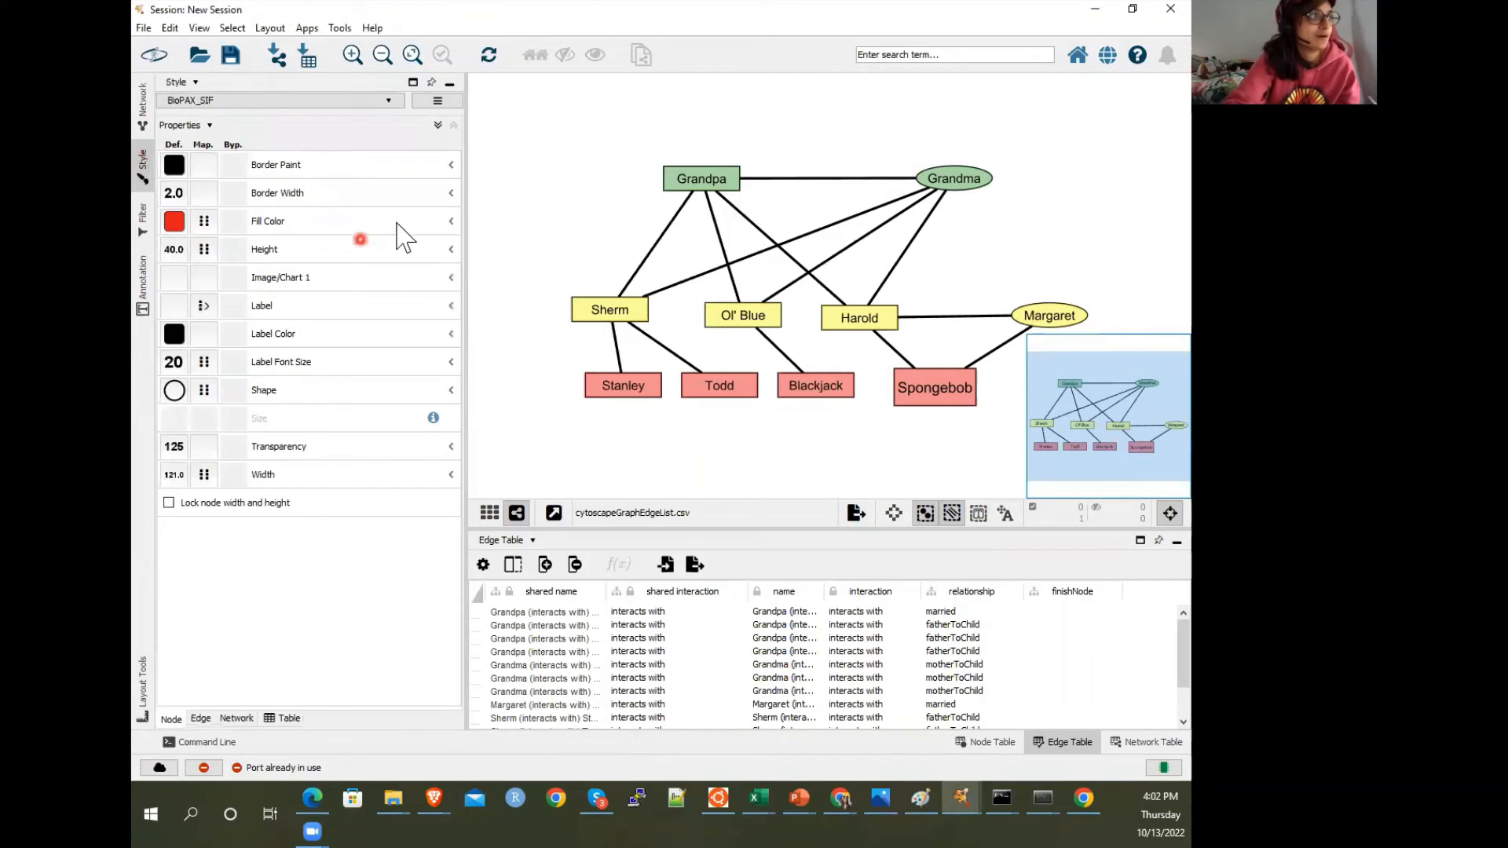
click(441, 220)
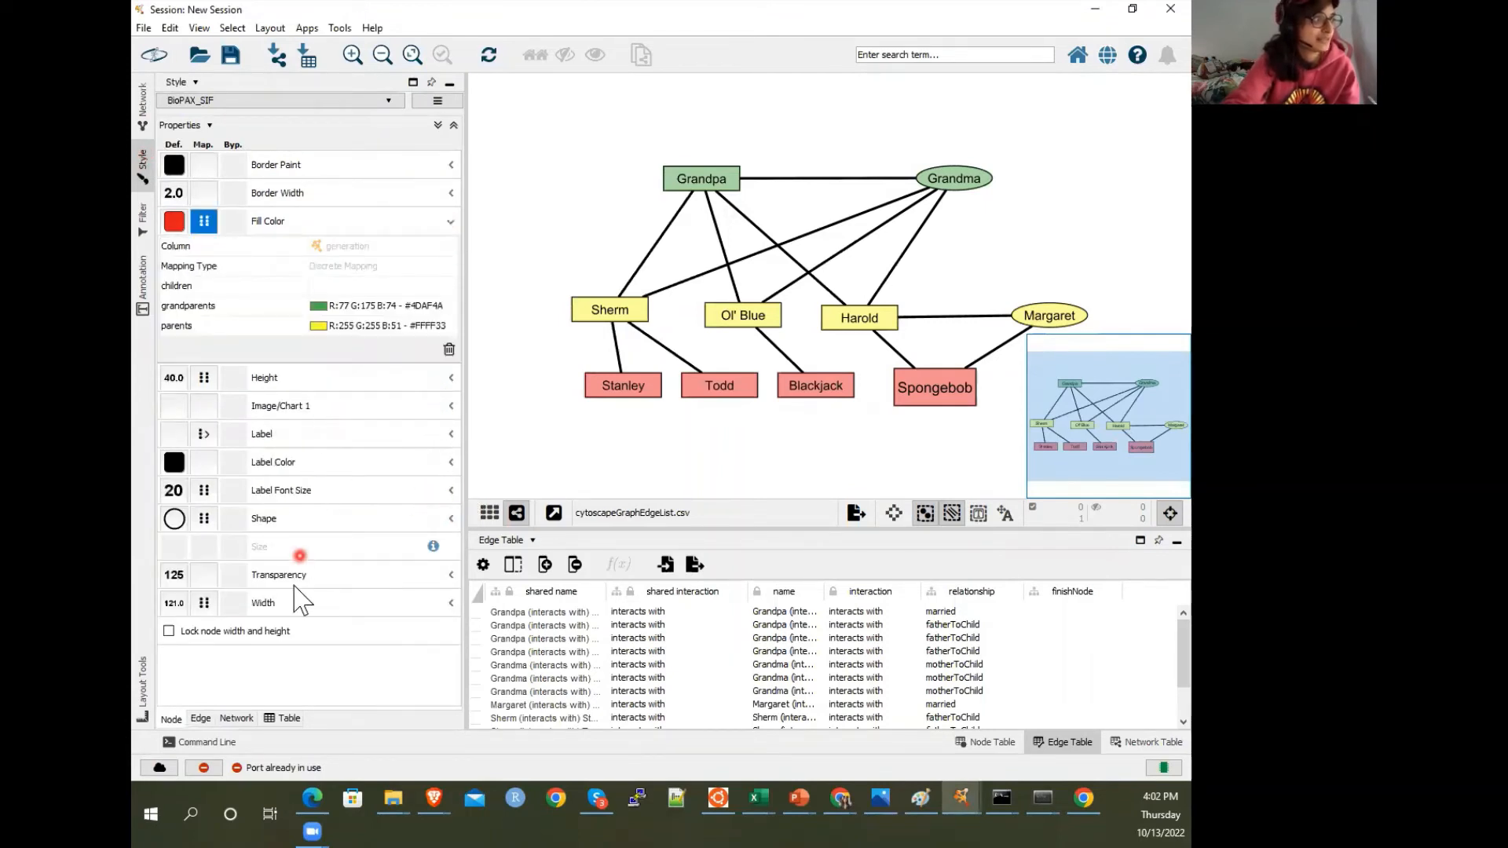
click(173, 574)
click(517, 451)
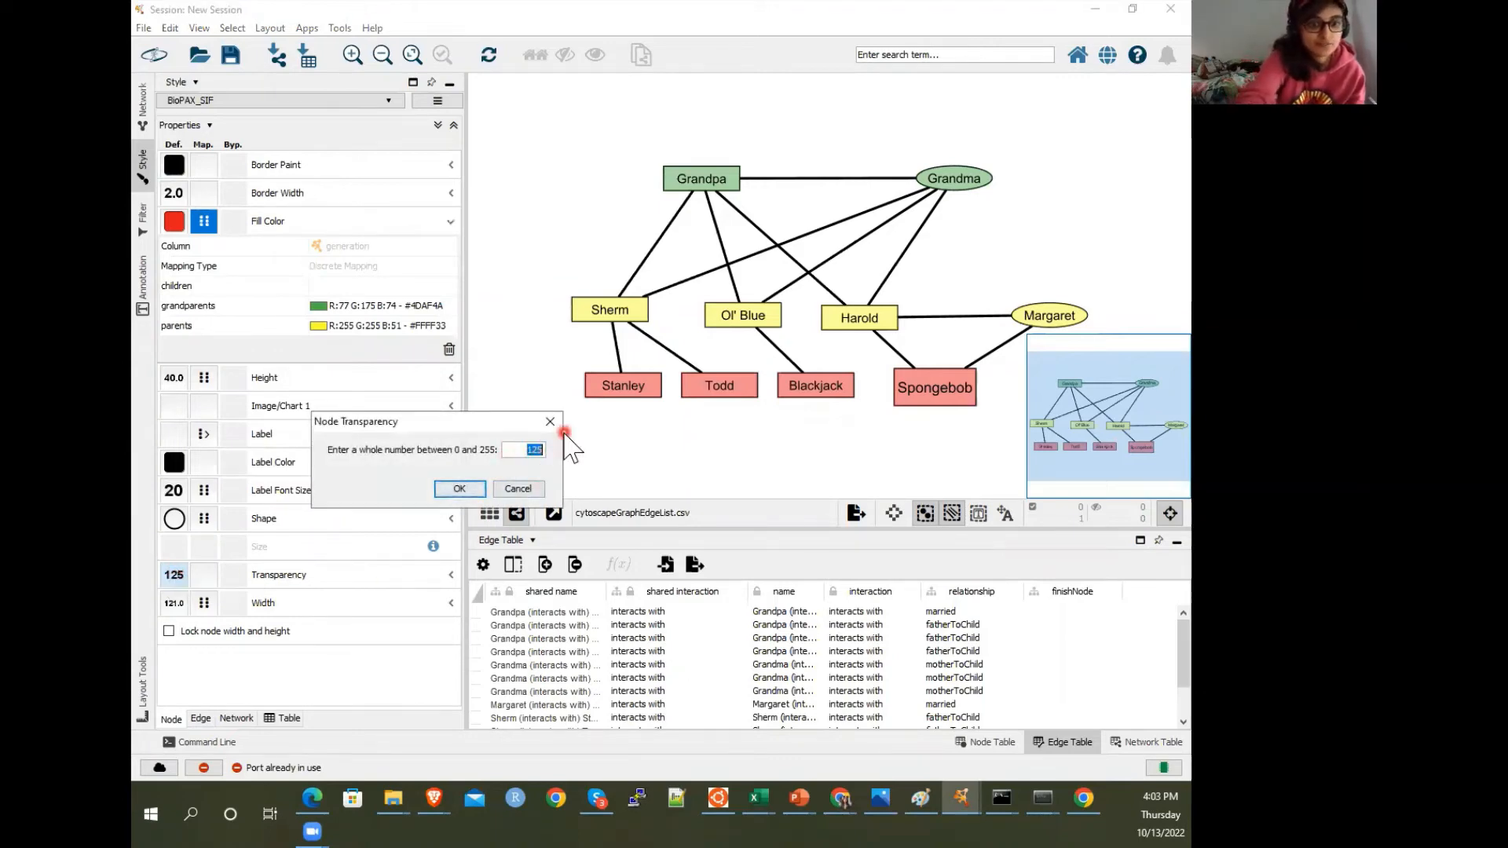
text(30)
key(Return)
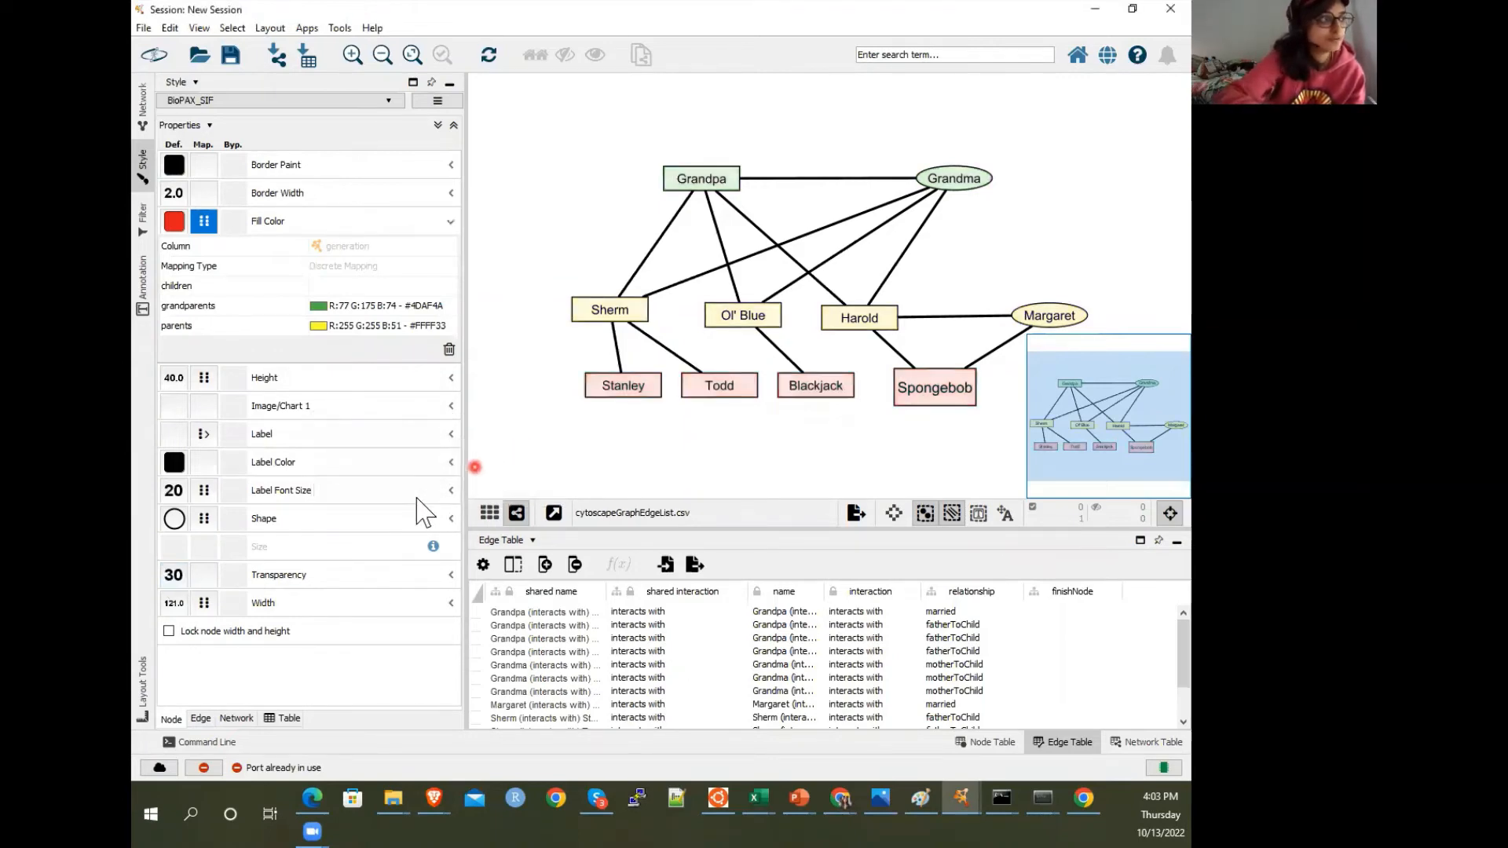
Set the default node transparency to 149
click(174, 574)
click(530, 449)
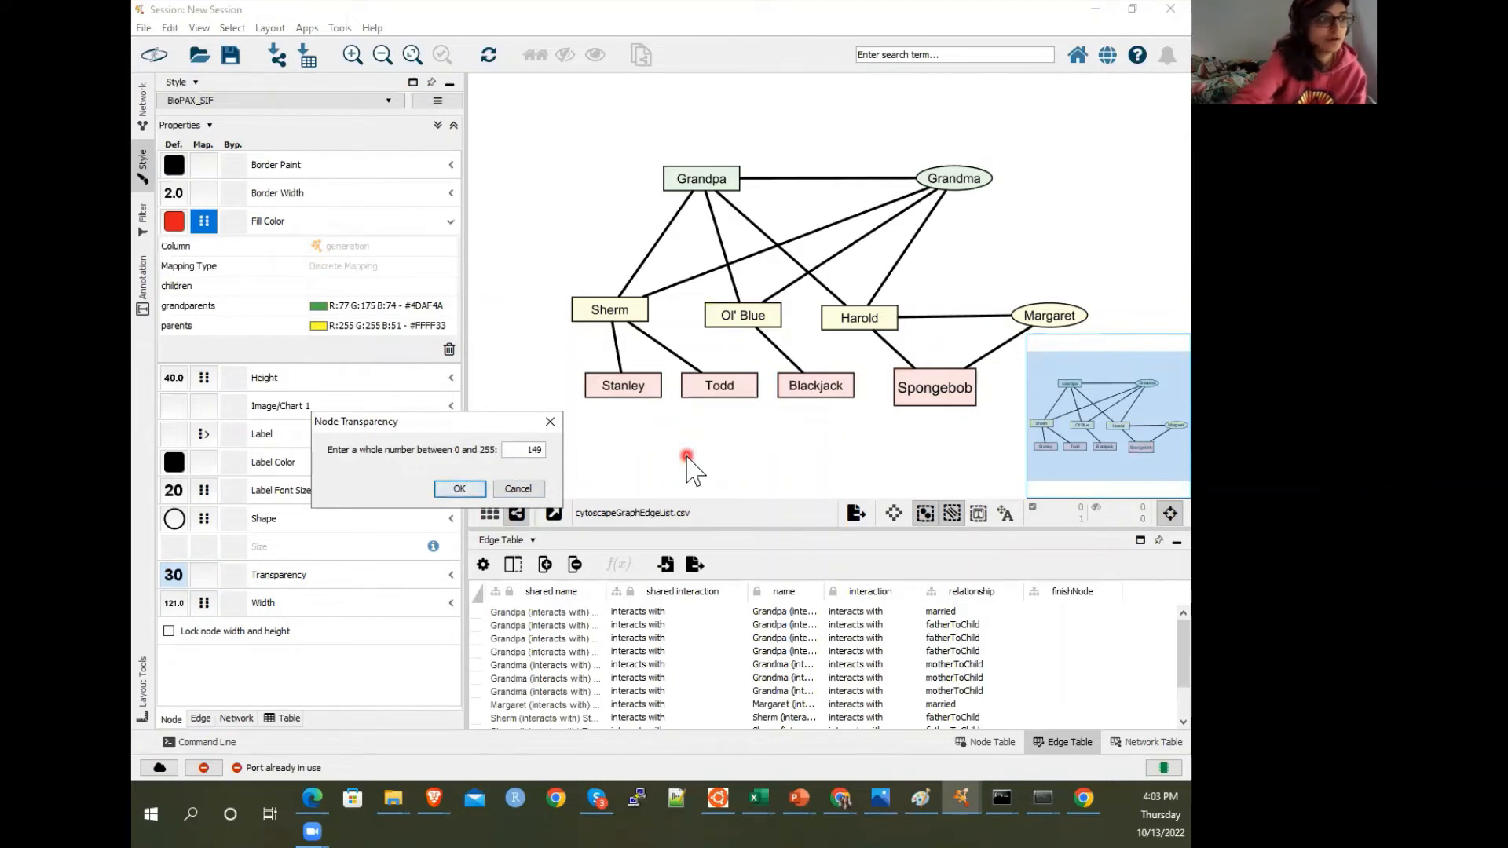
key(Return)
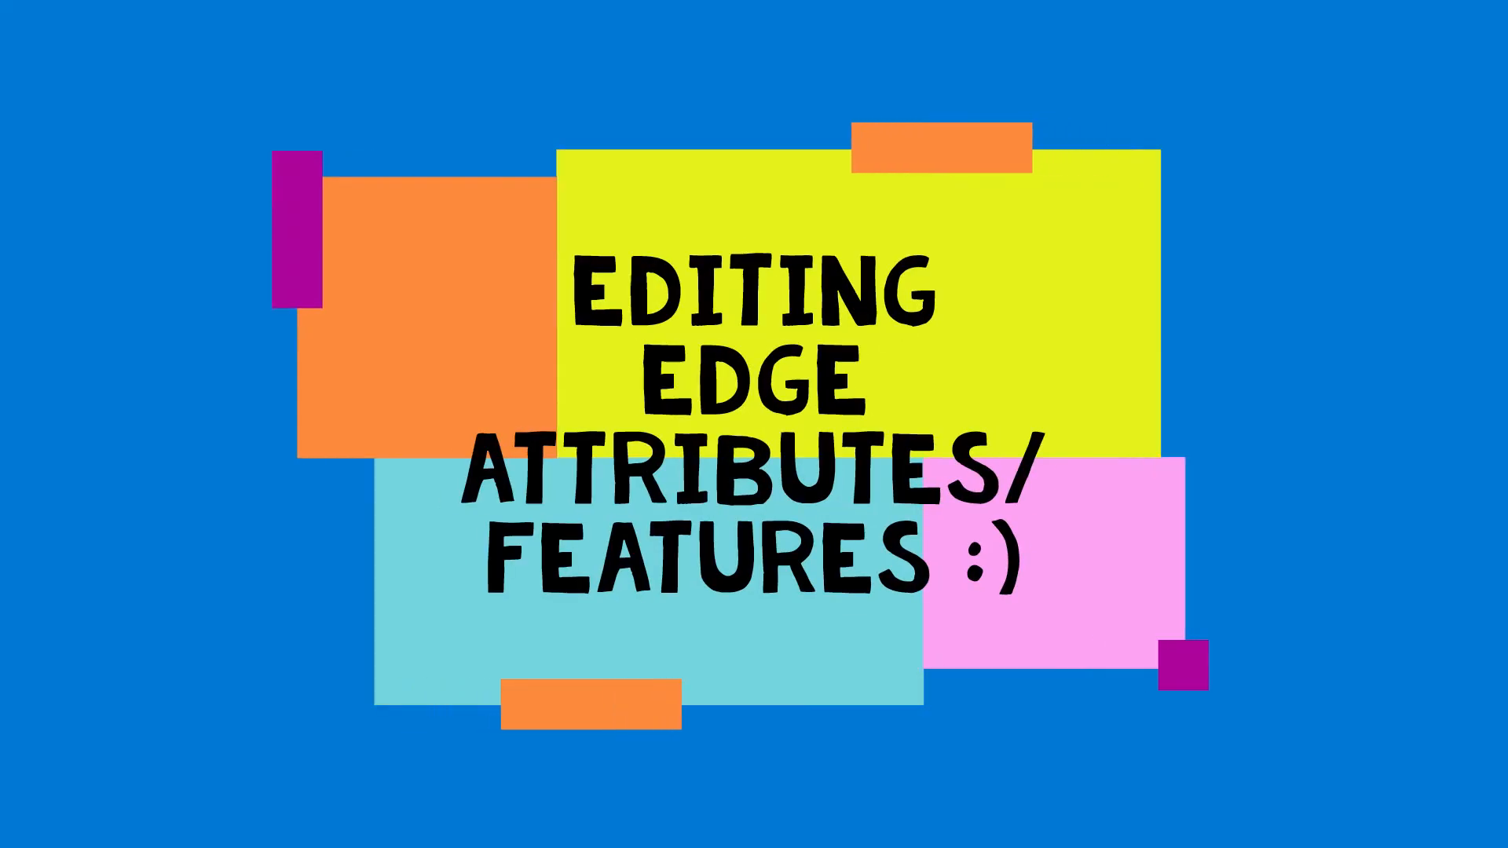
Show the edge style properties and run yFiles Remove Overlaps on the network again
click(201, 719)
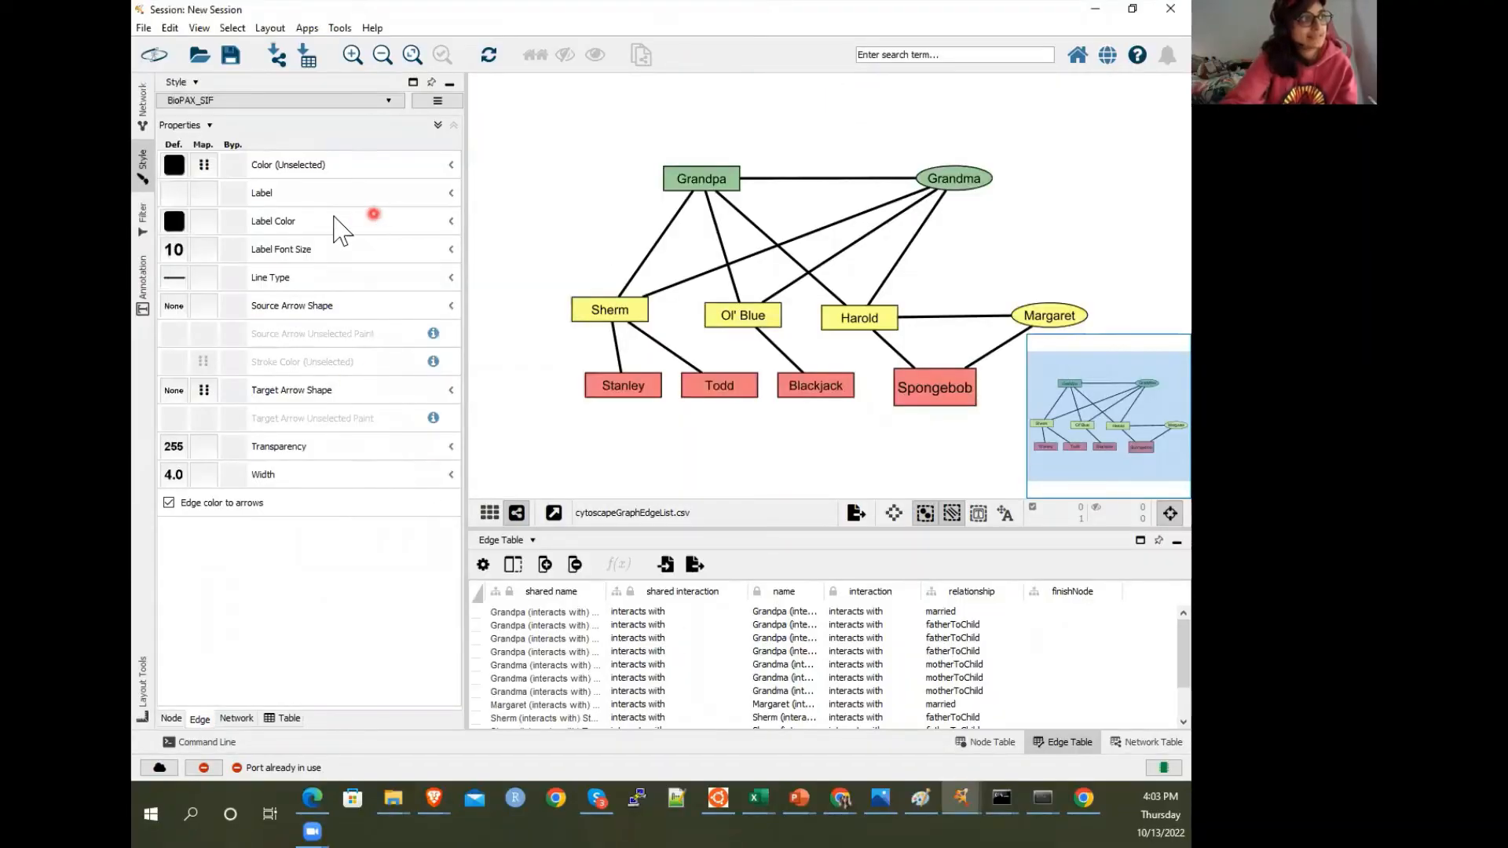
drag(946, 464, 916, 455)
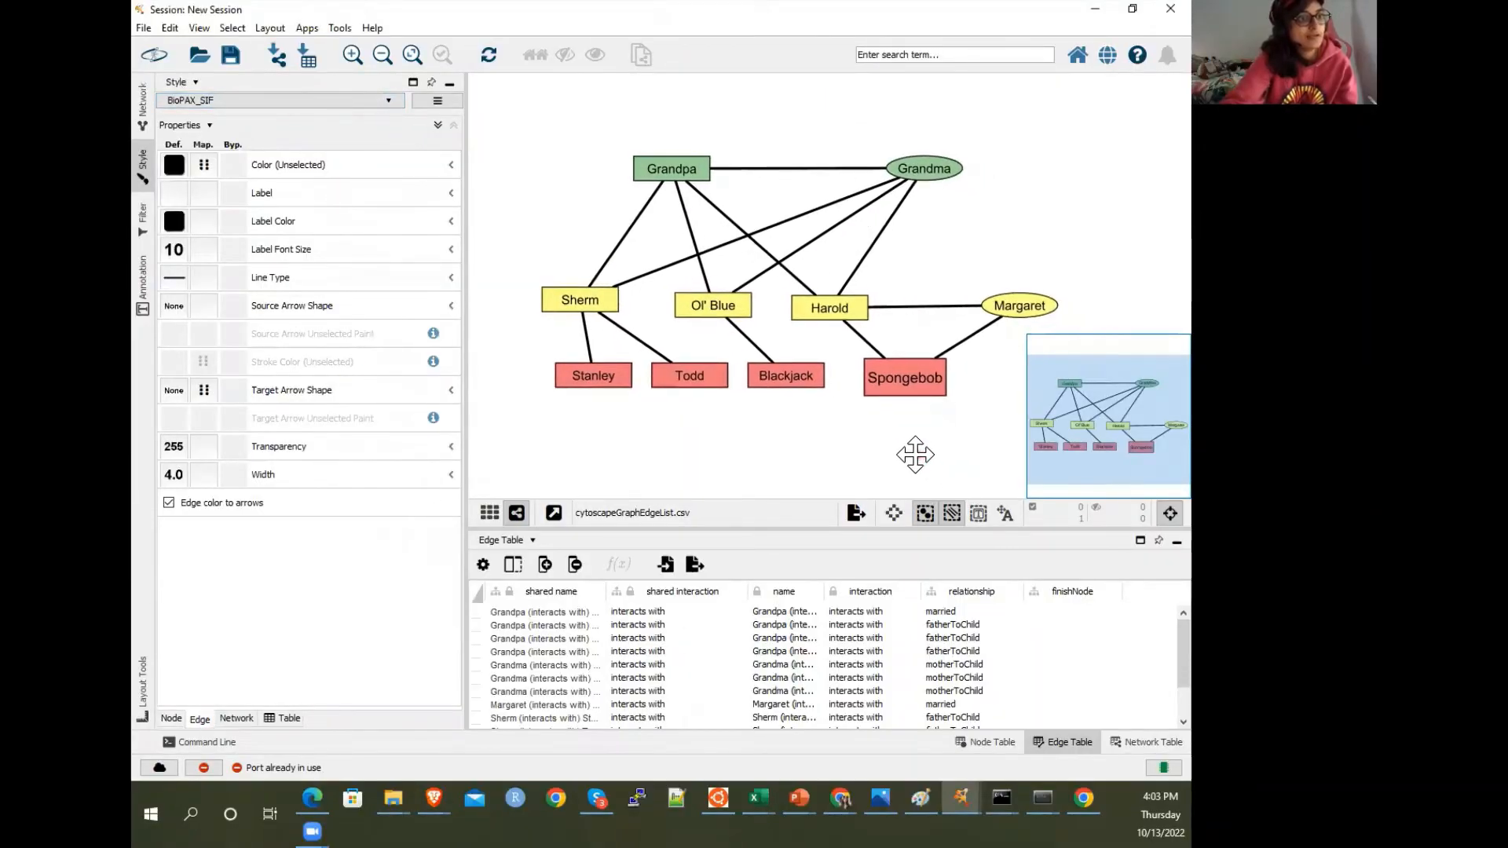
click(269, 28)
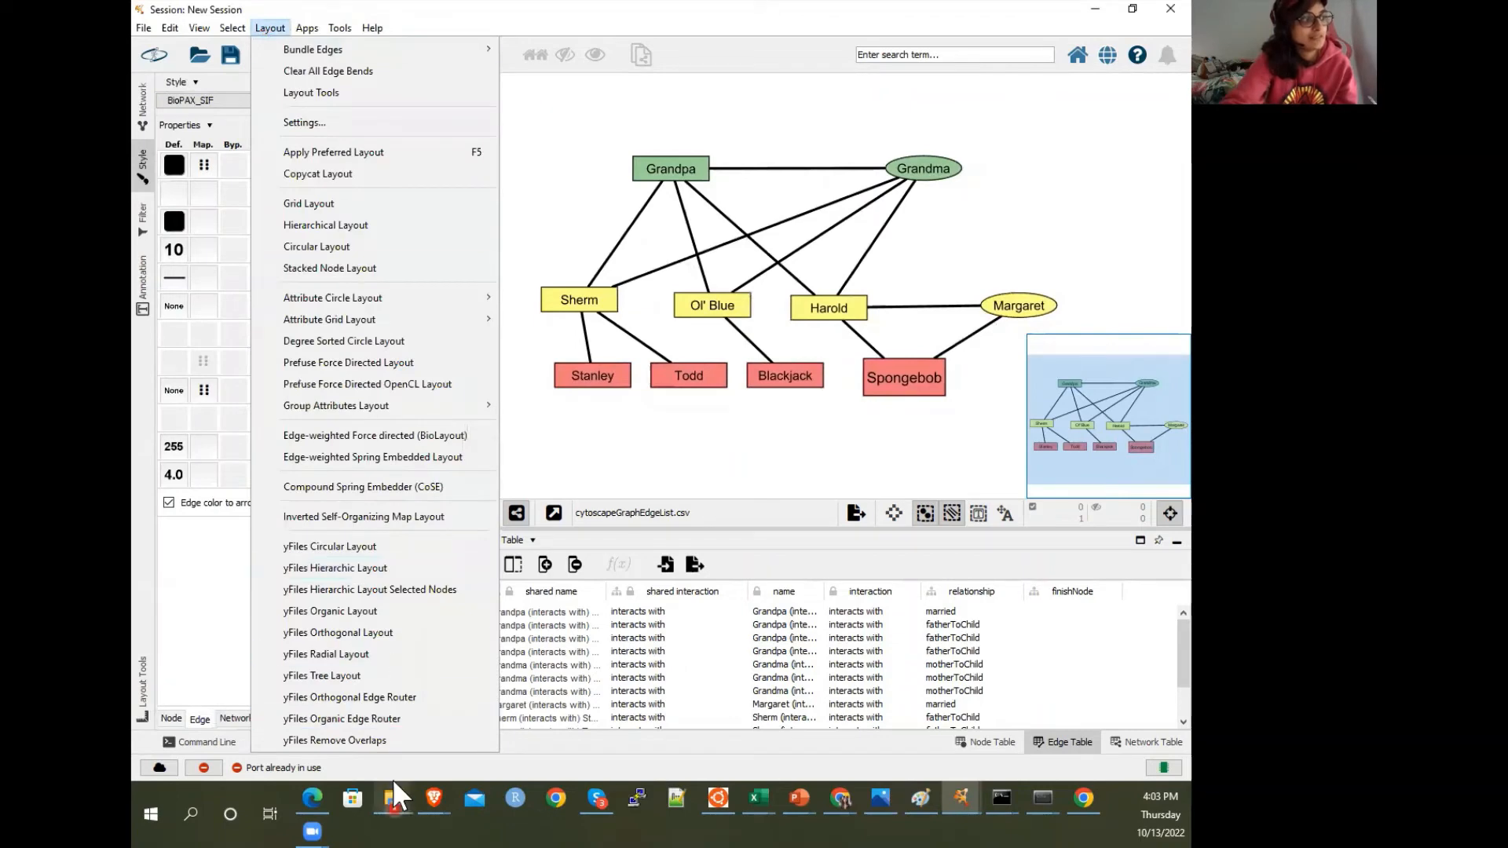
click(377, 740)
scroll(694, 318, down, 3)
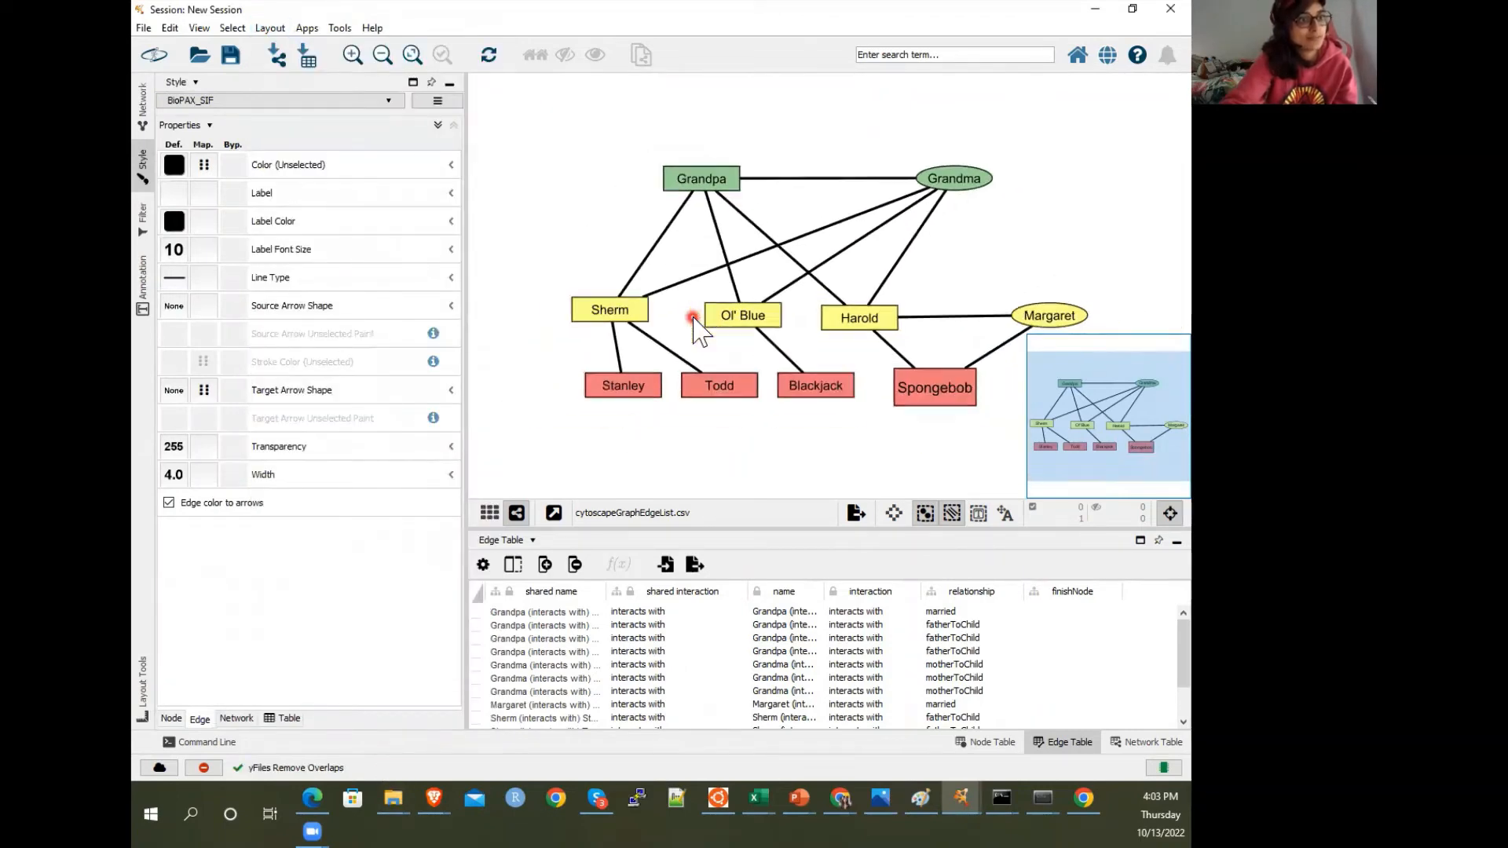
drag(965, 275, 949, 271)
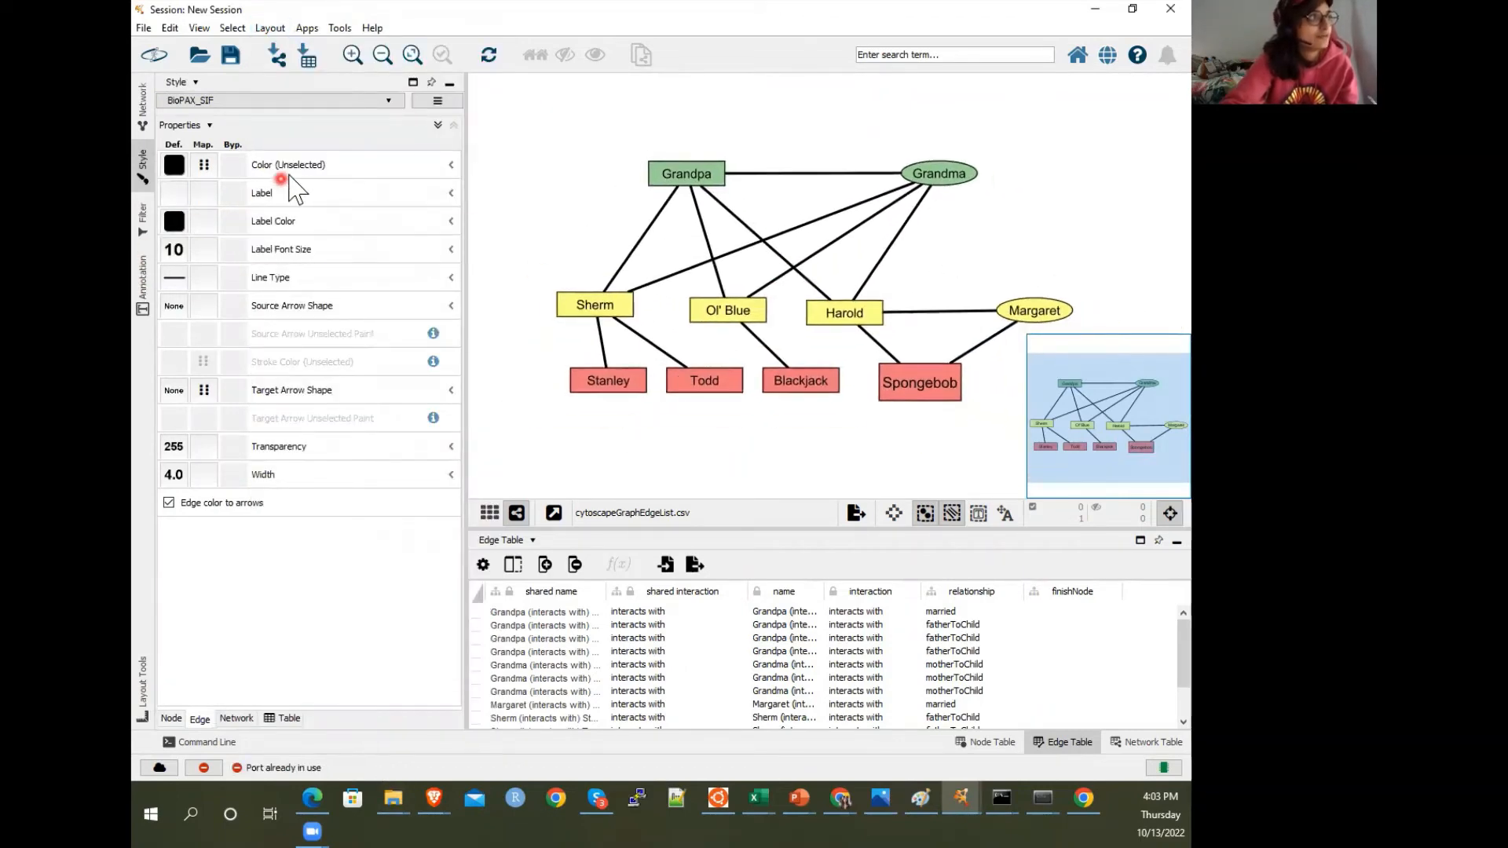
Map the edge Line Type to the relationship column with a Discrete Mapping, checking the node and edge tables for the right attribute
click(452, 277)
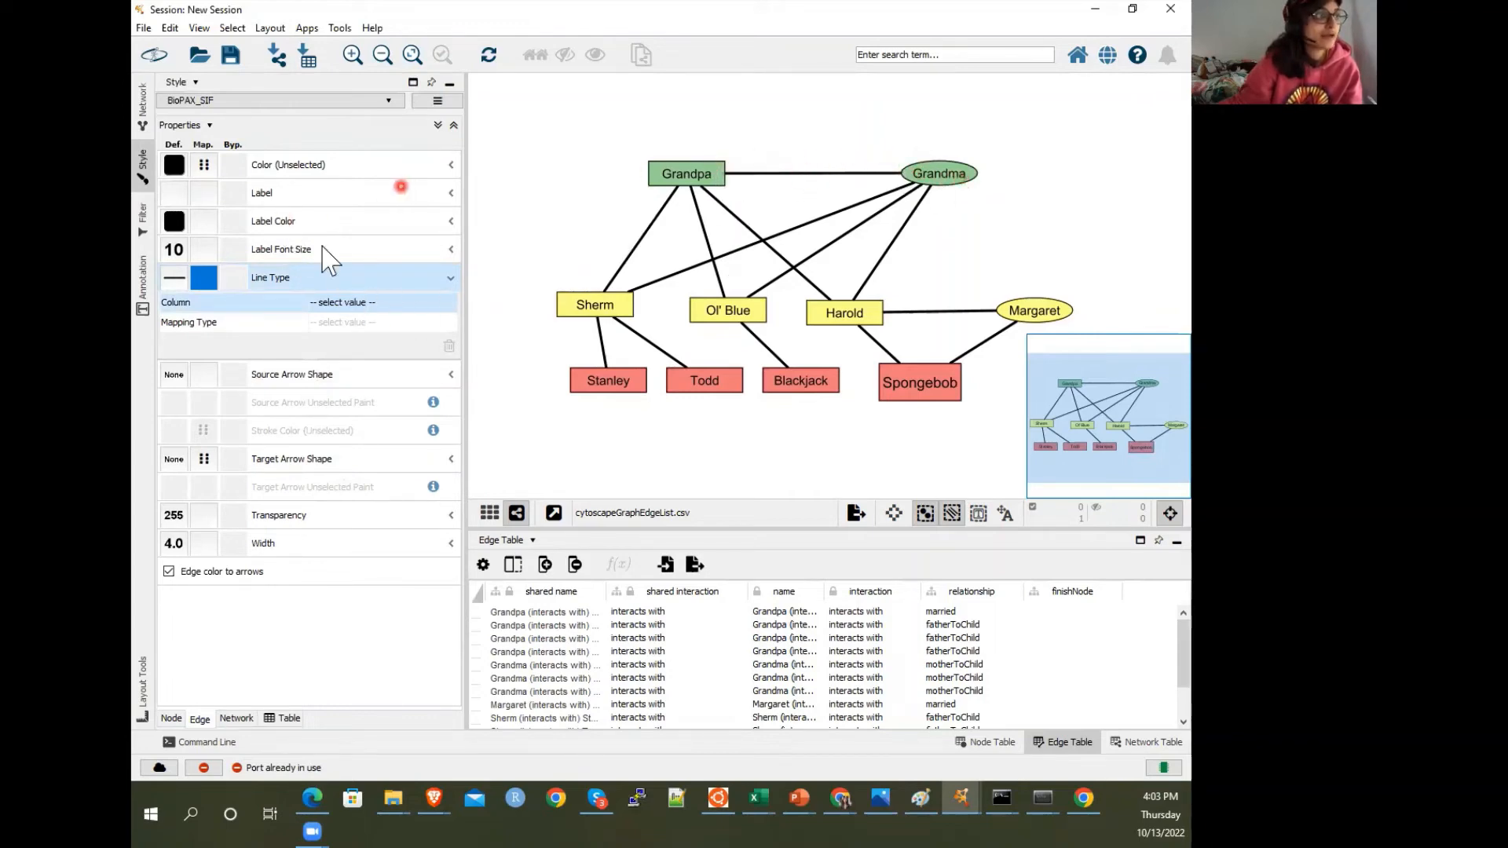
click(430, 303)
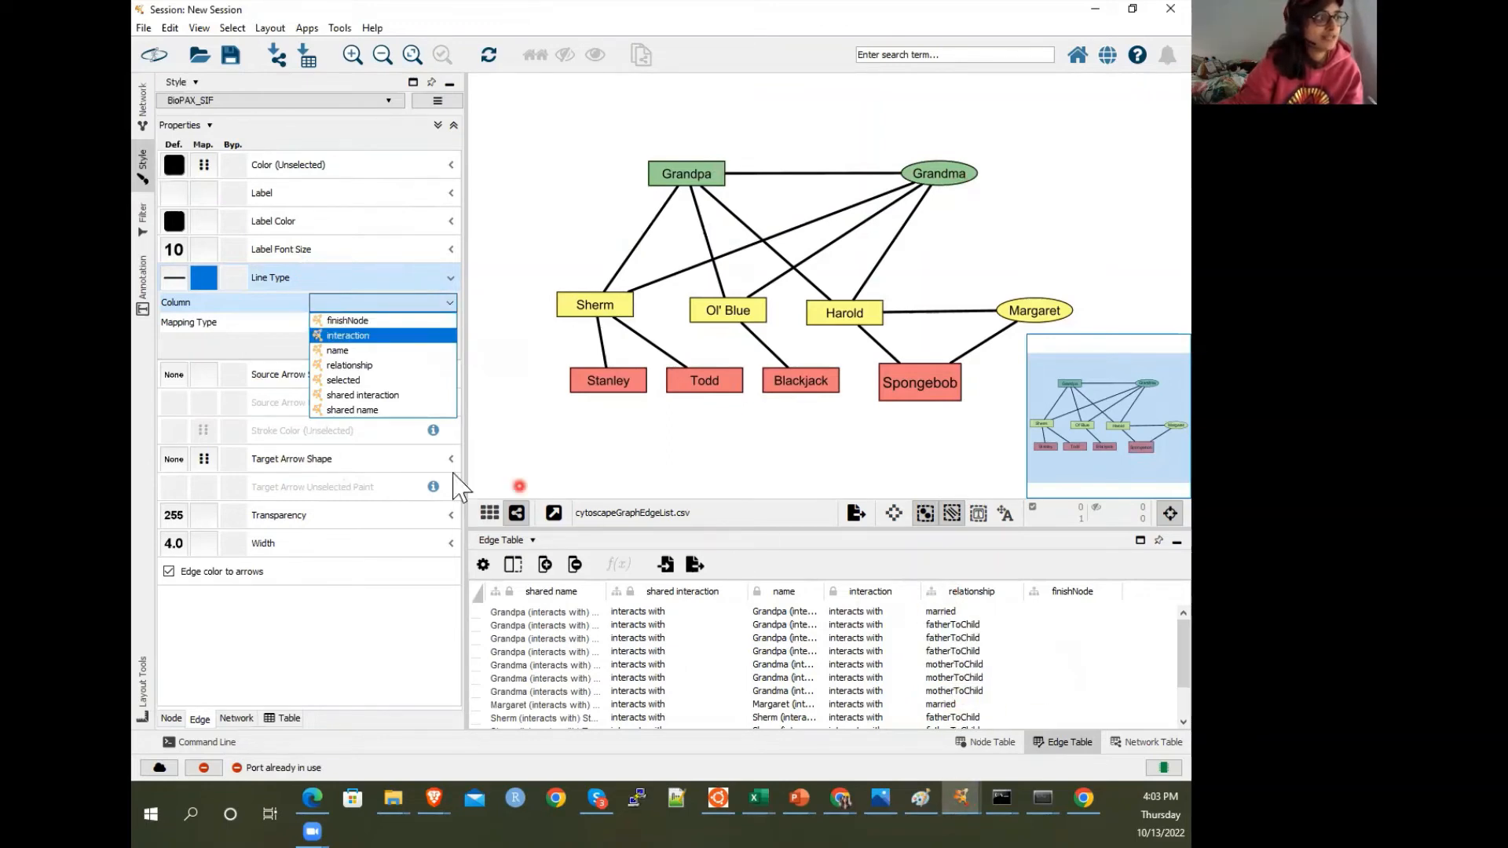
click(354, 365)
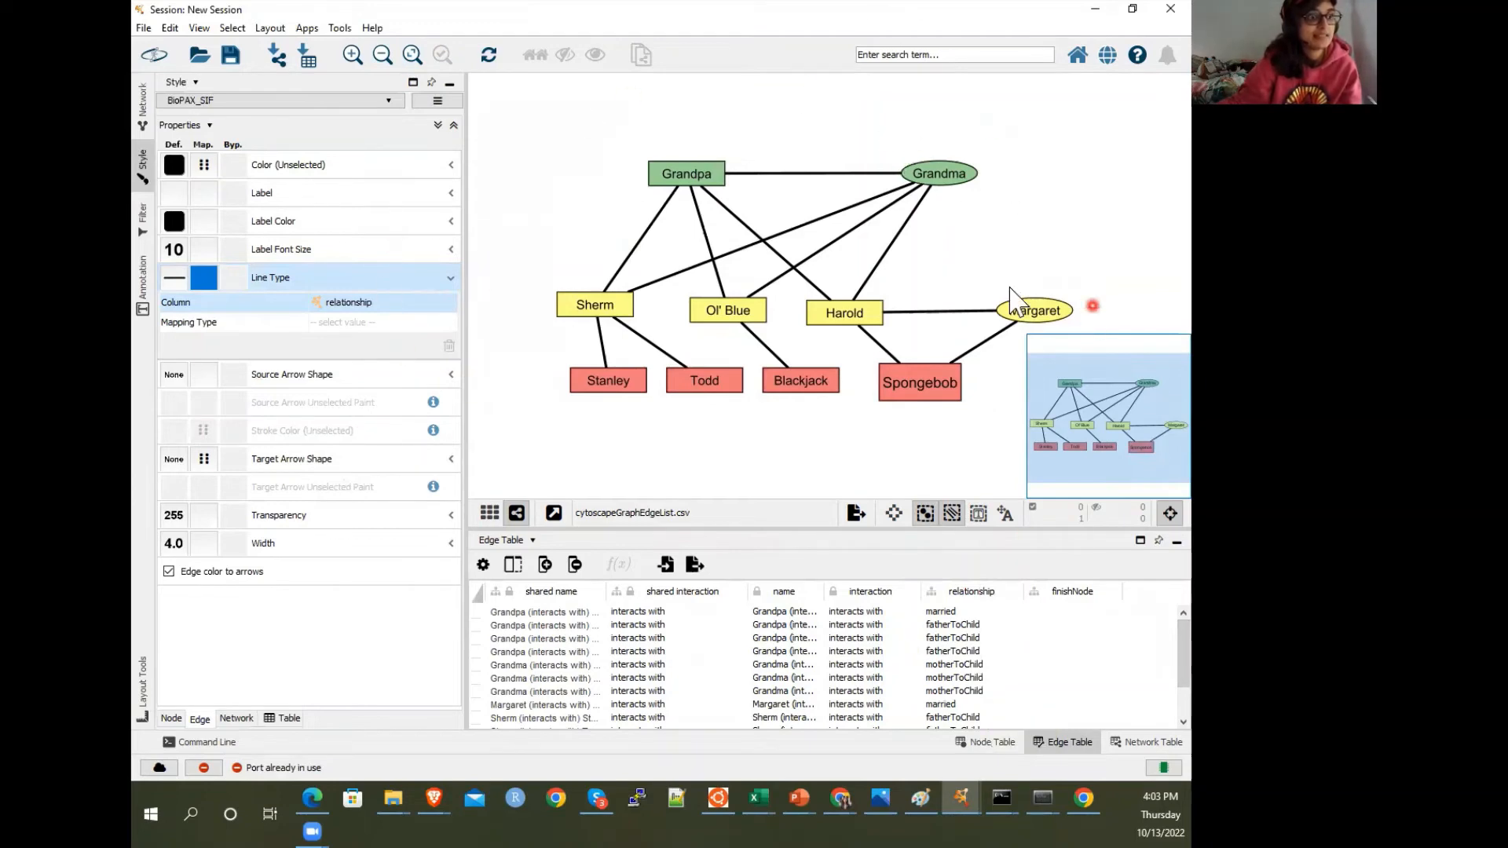
click(175, 719)
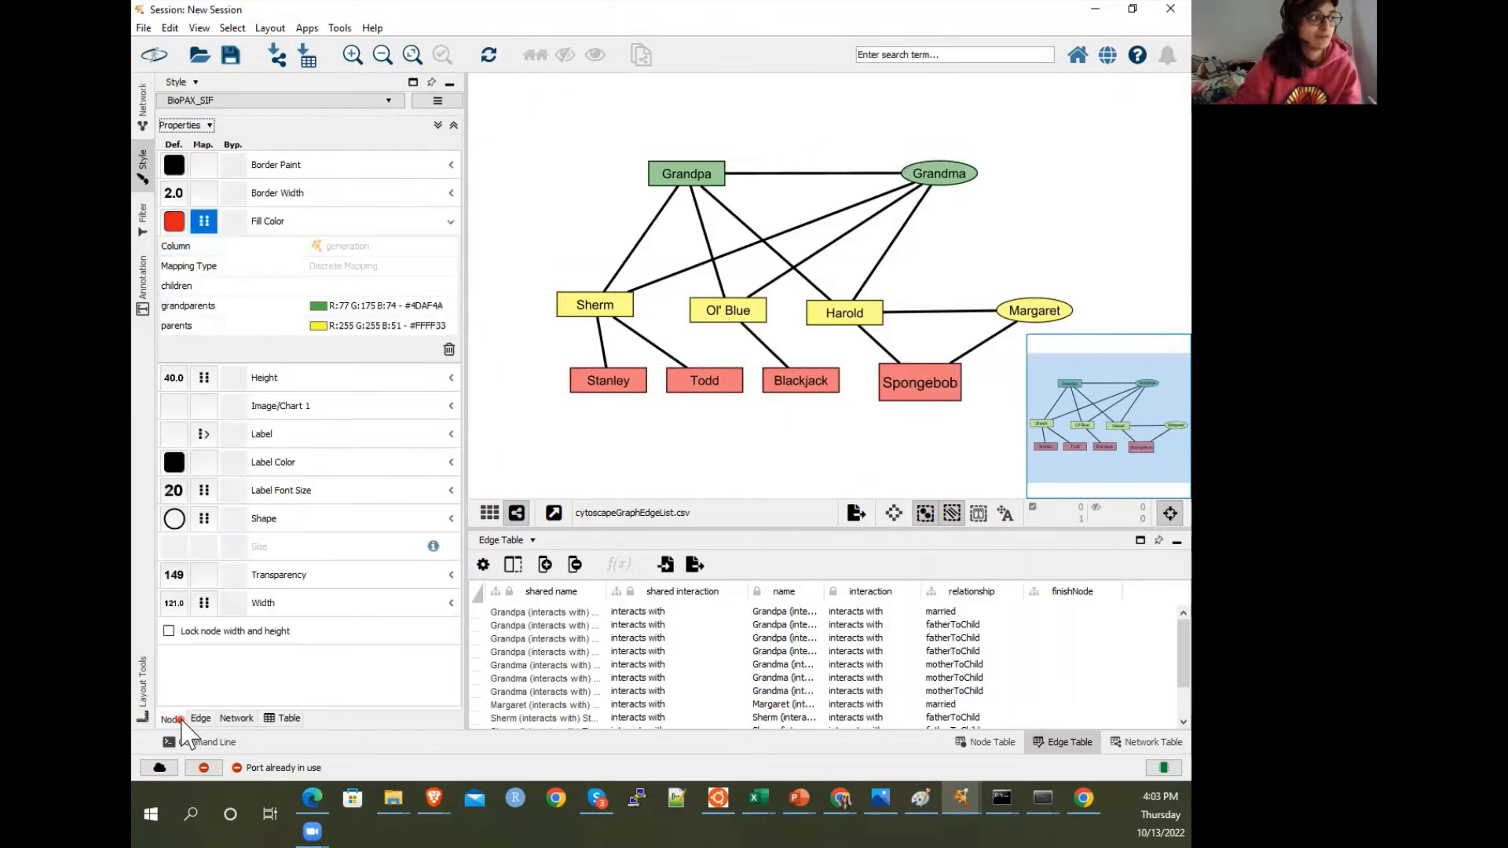
click(1019, 744)
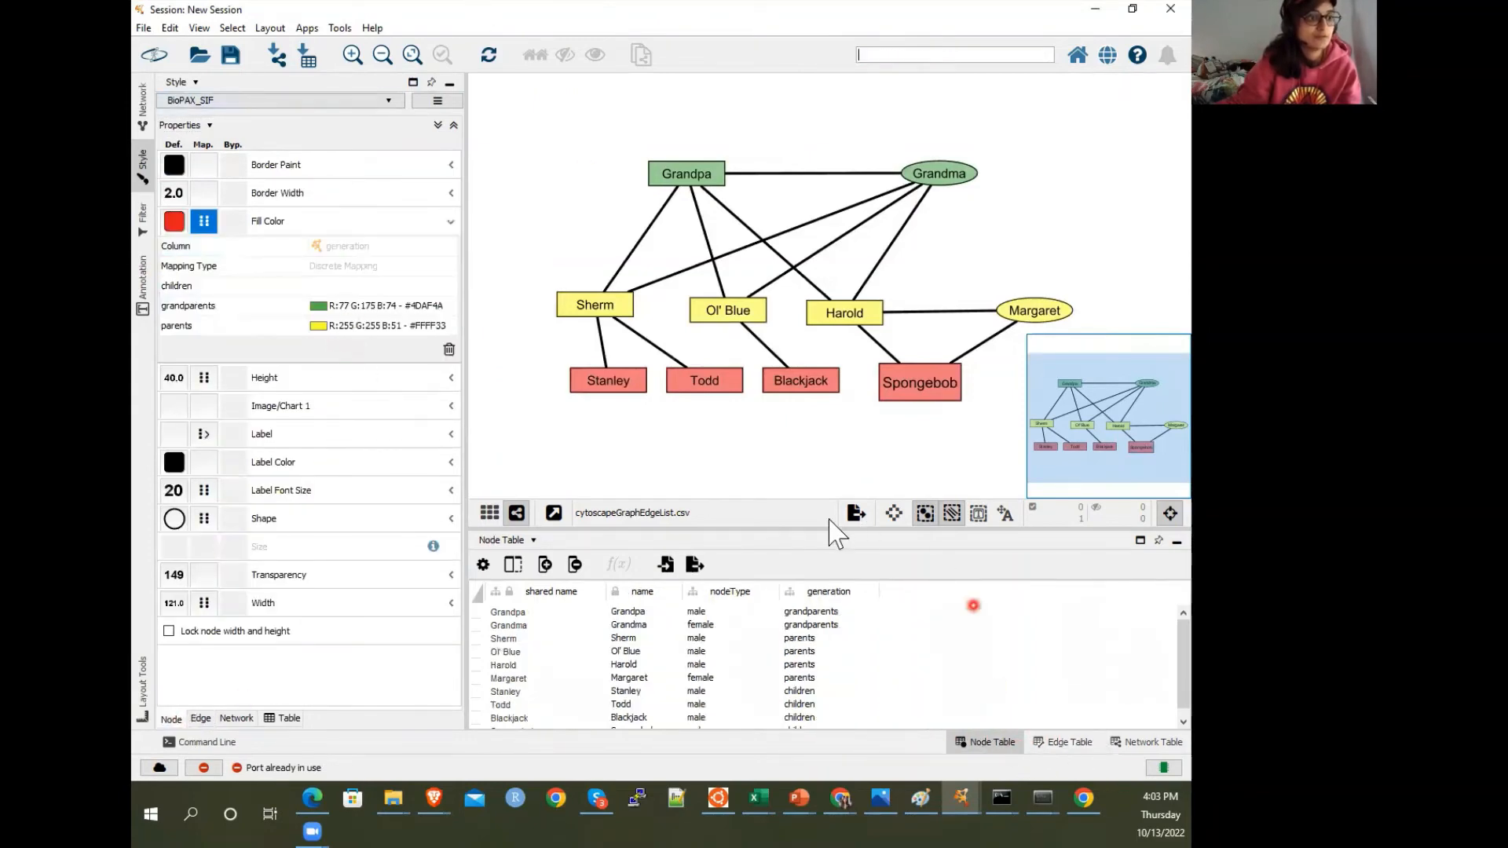
click(1065, 738)
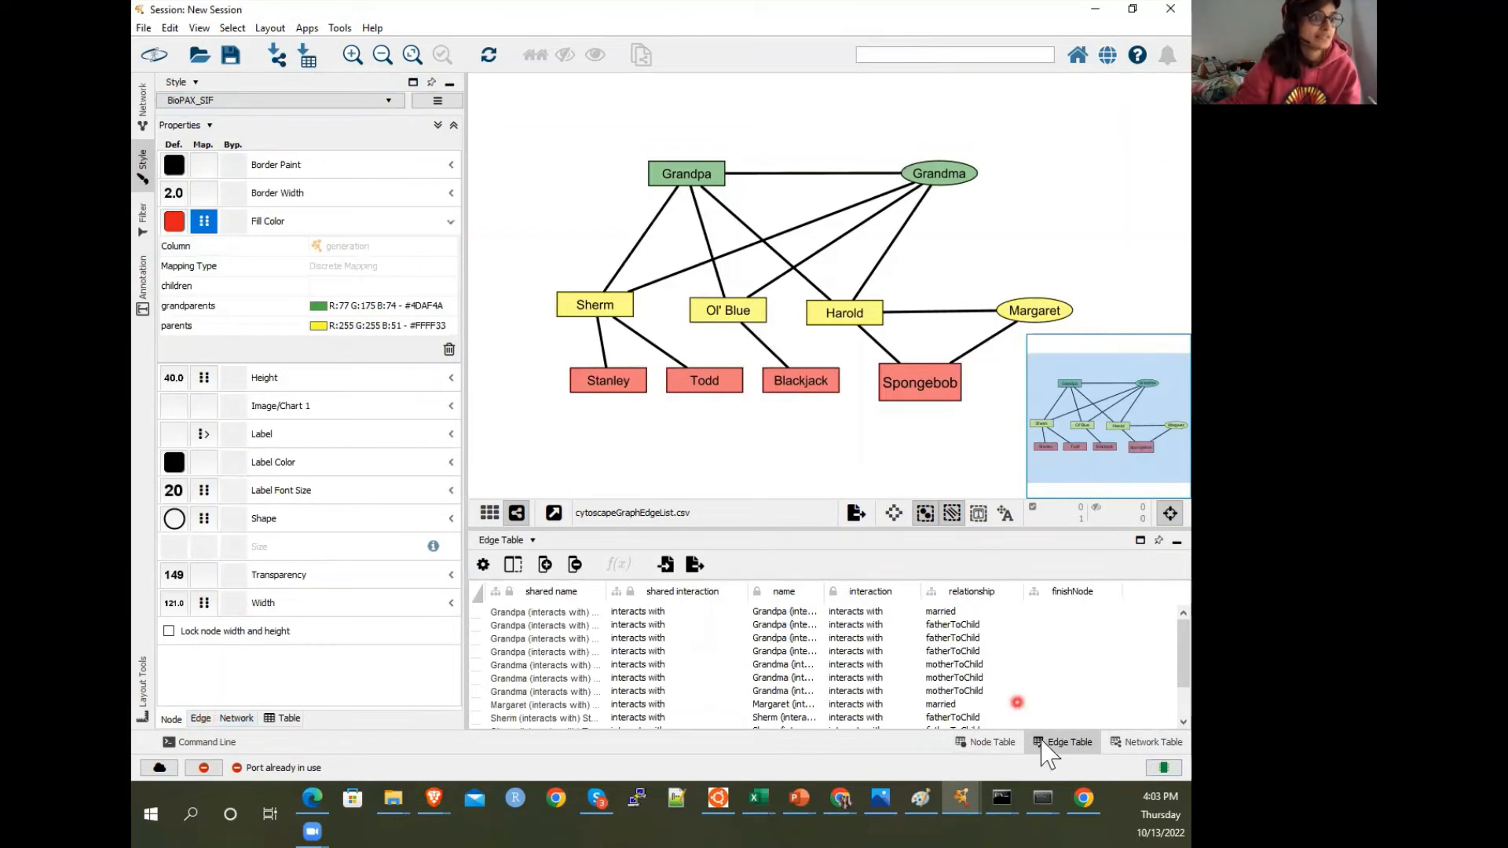
click(200, 718)
click(276, 274)
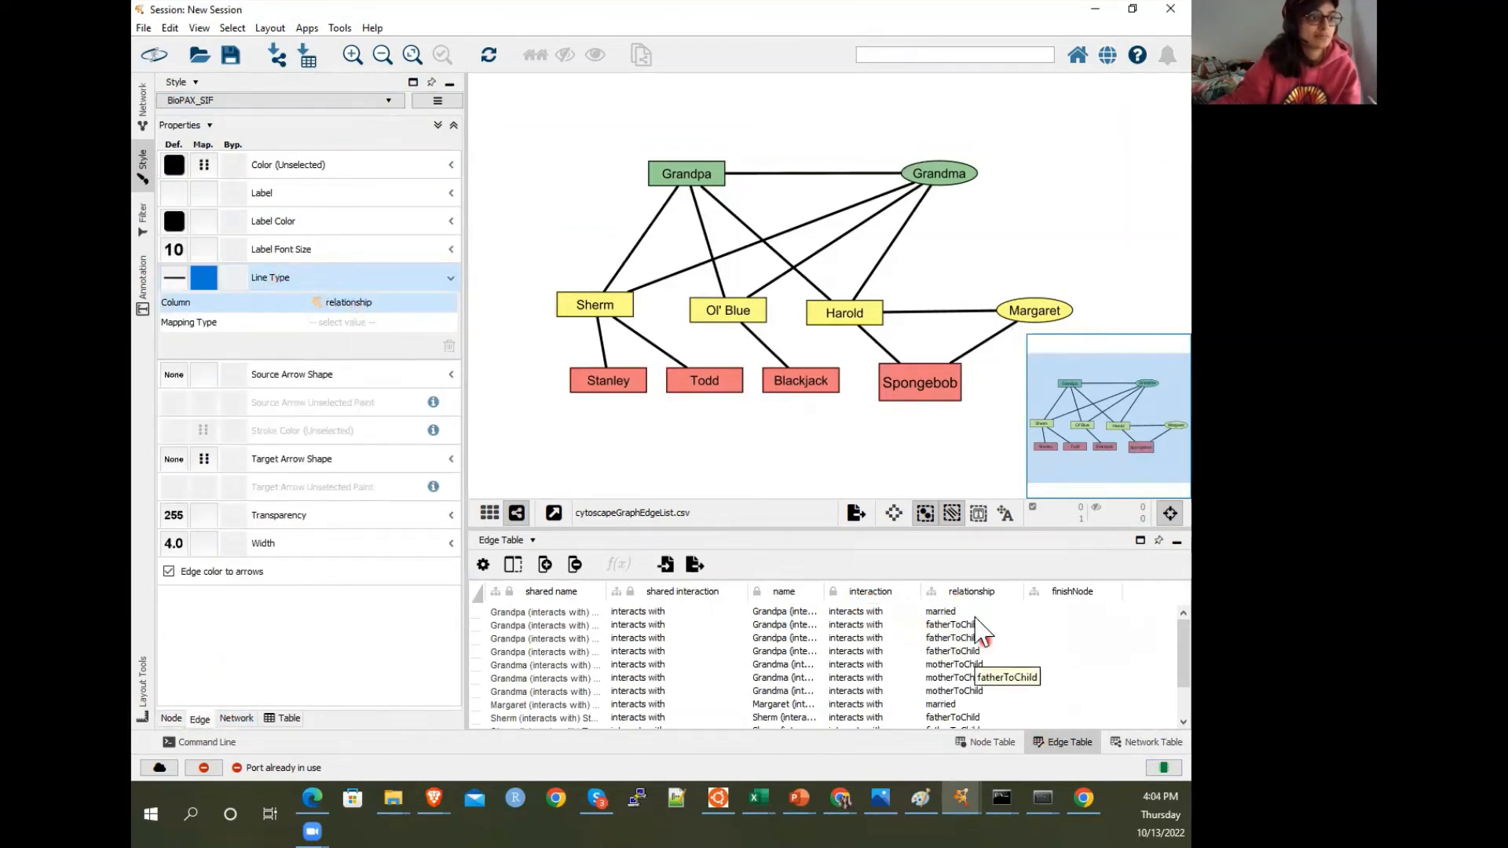
click(355, 323)
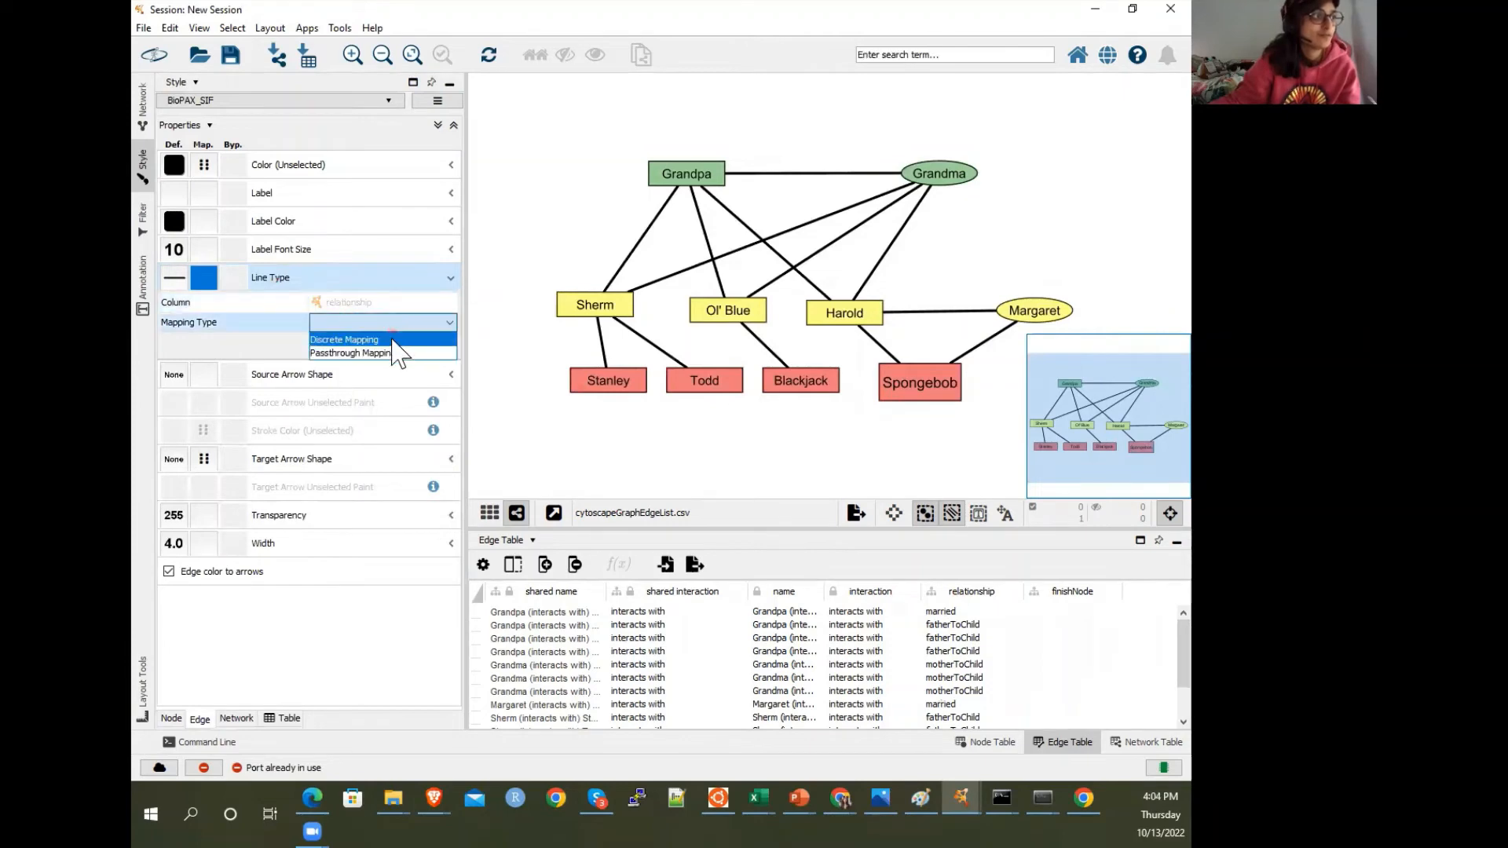
click(392, 340)
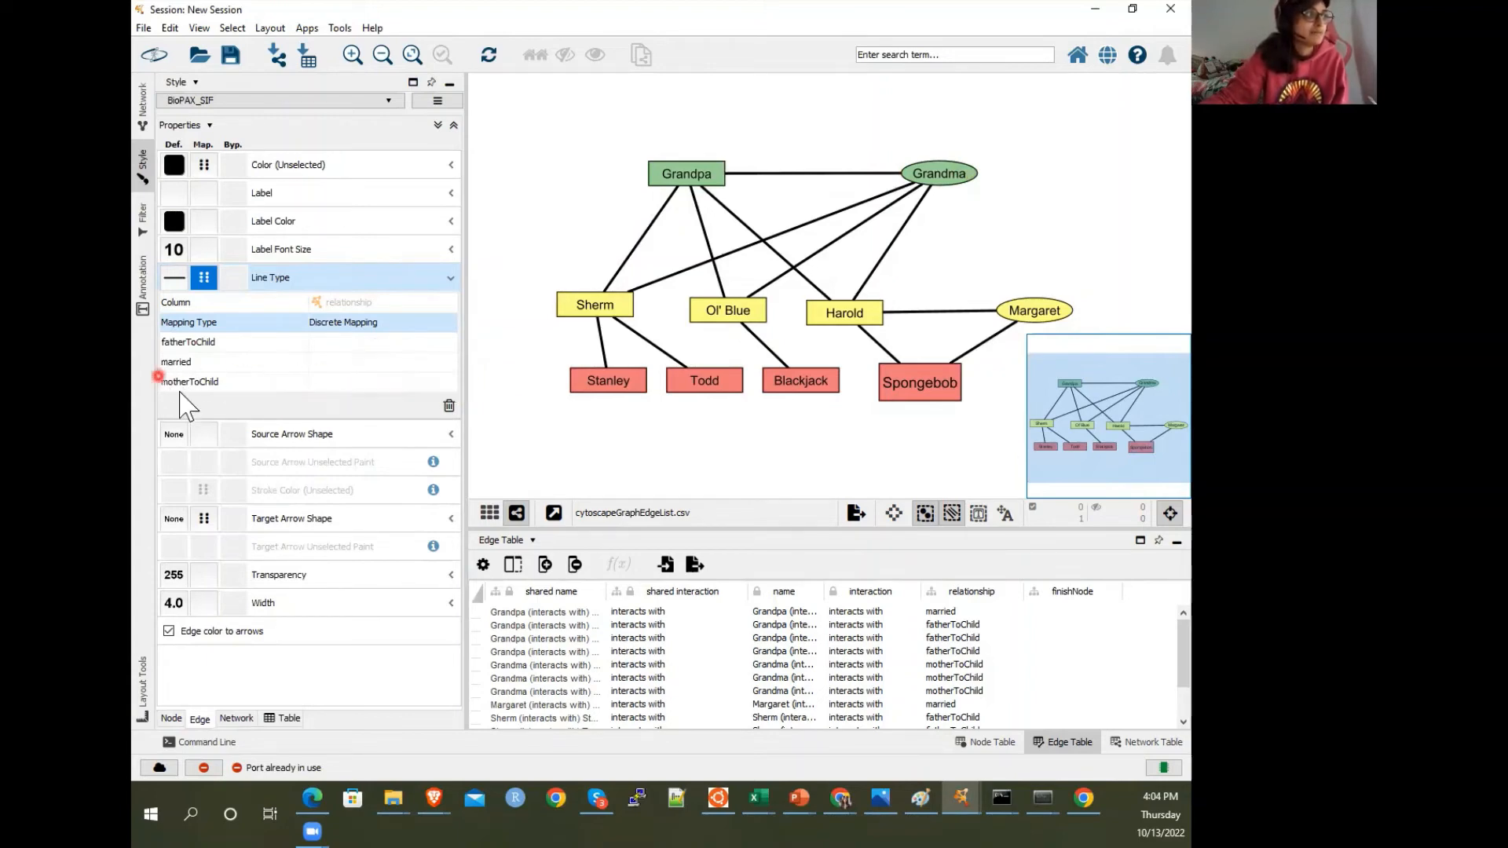
Set the default edge line type to Marquee Equal Dash
click(172, 280)
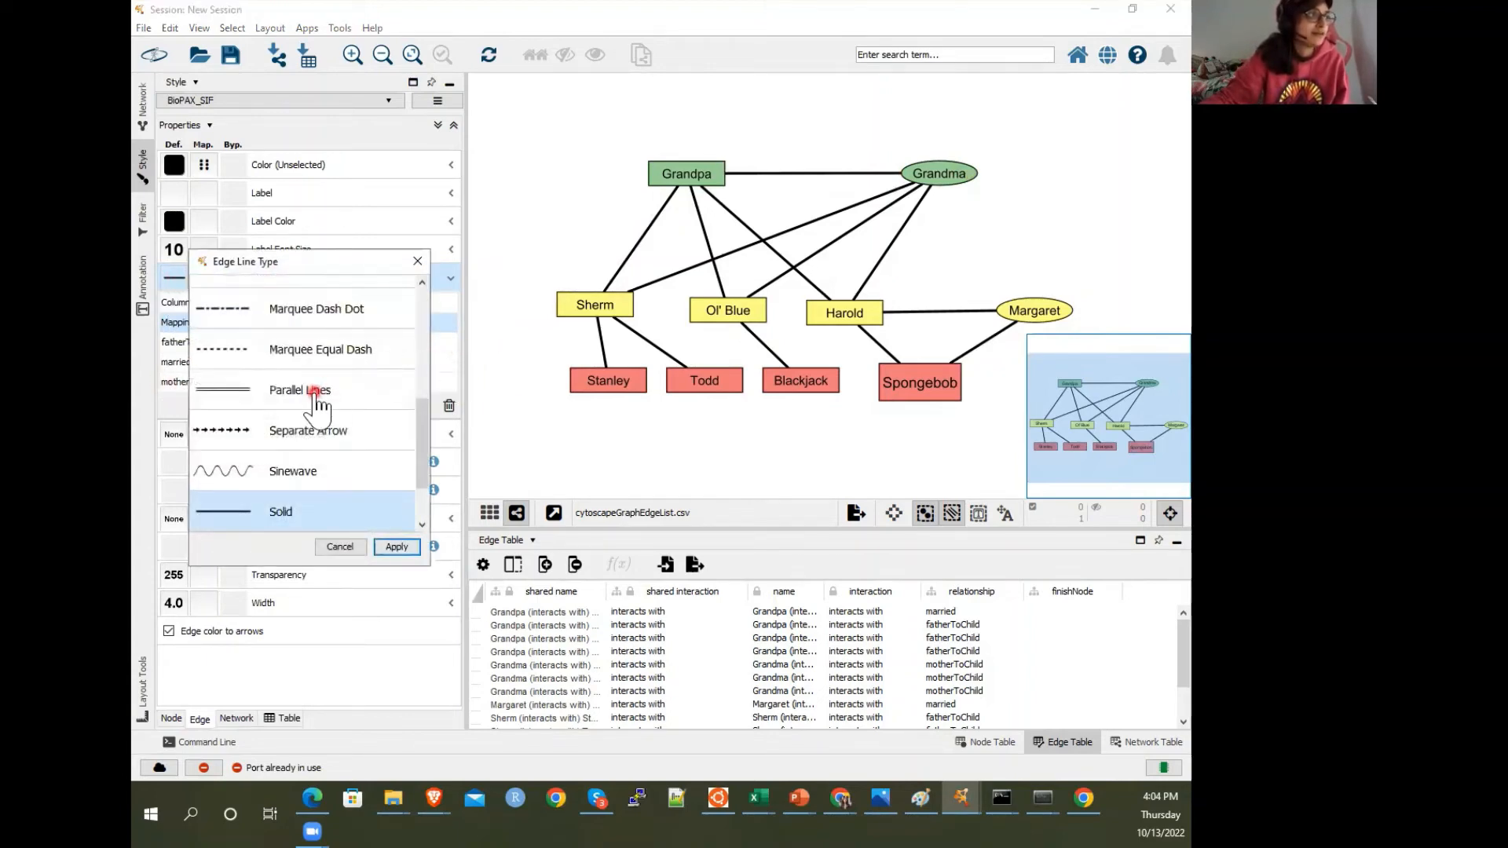
click(305, 347)
click(406, 553)
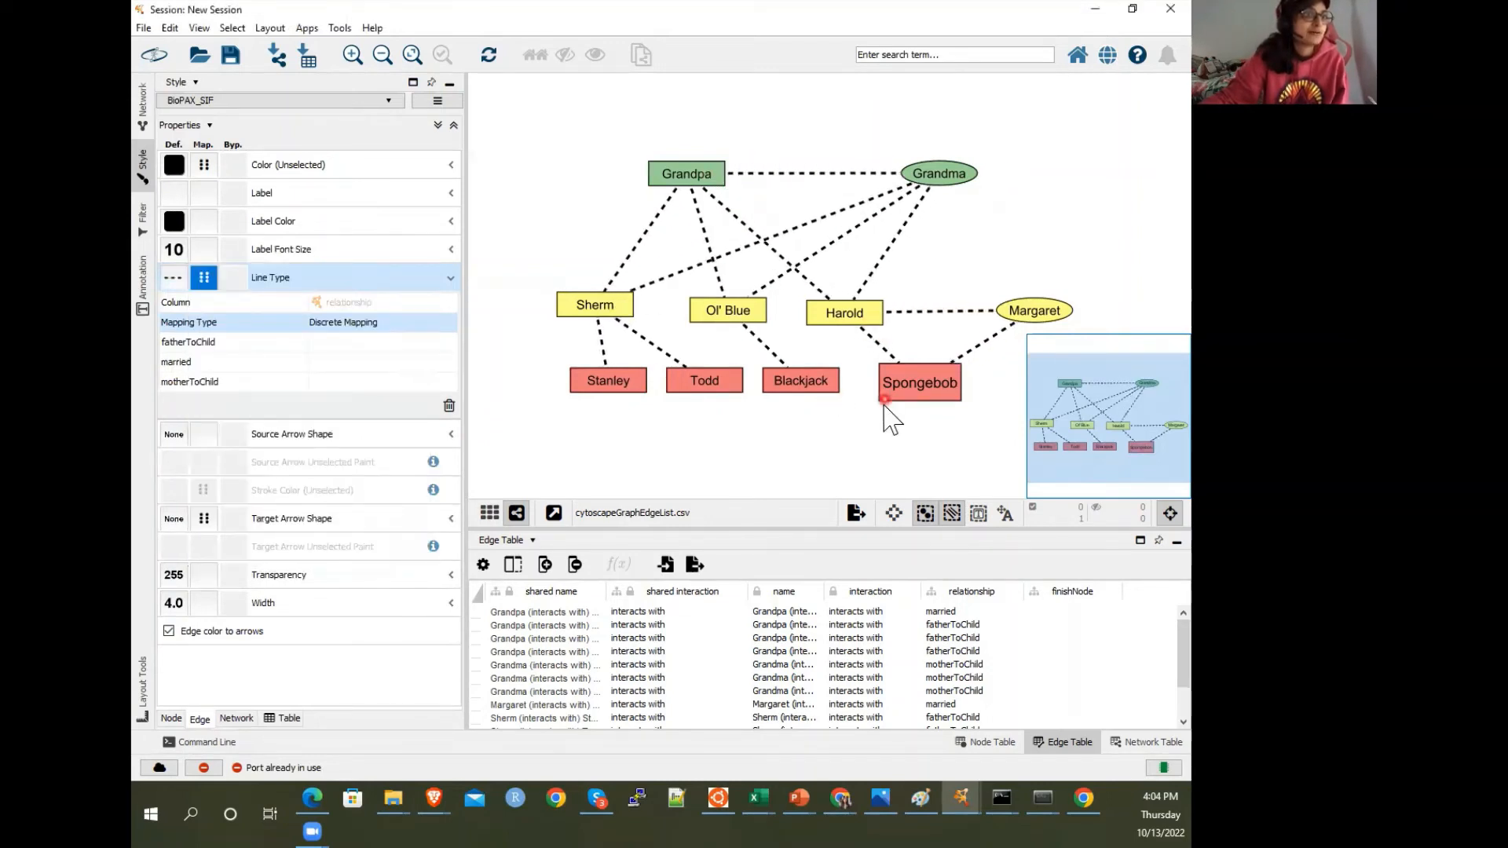
Set the line type for married edges to Parallel Lines
click(345, 362)
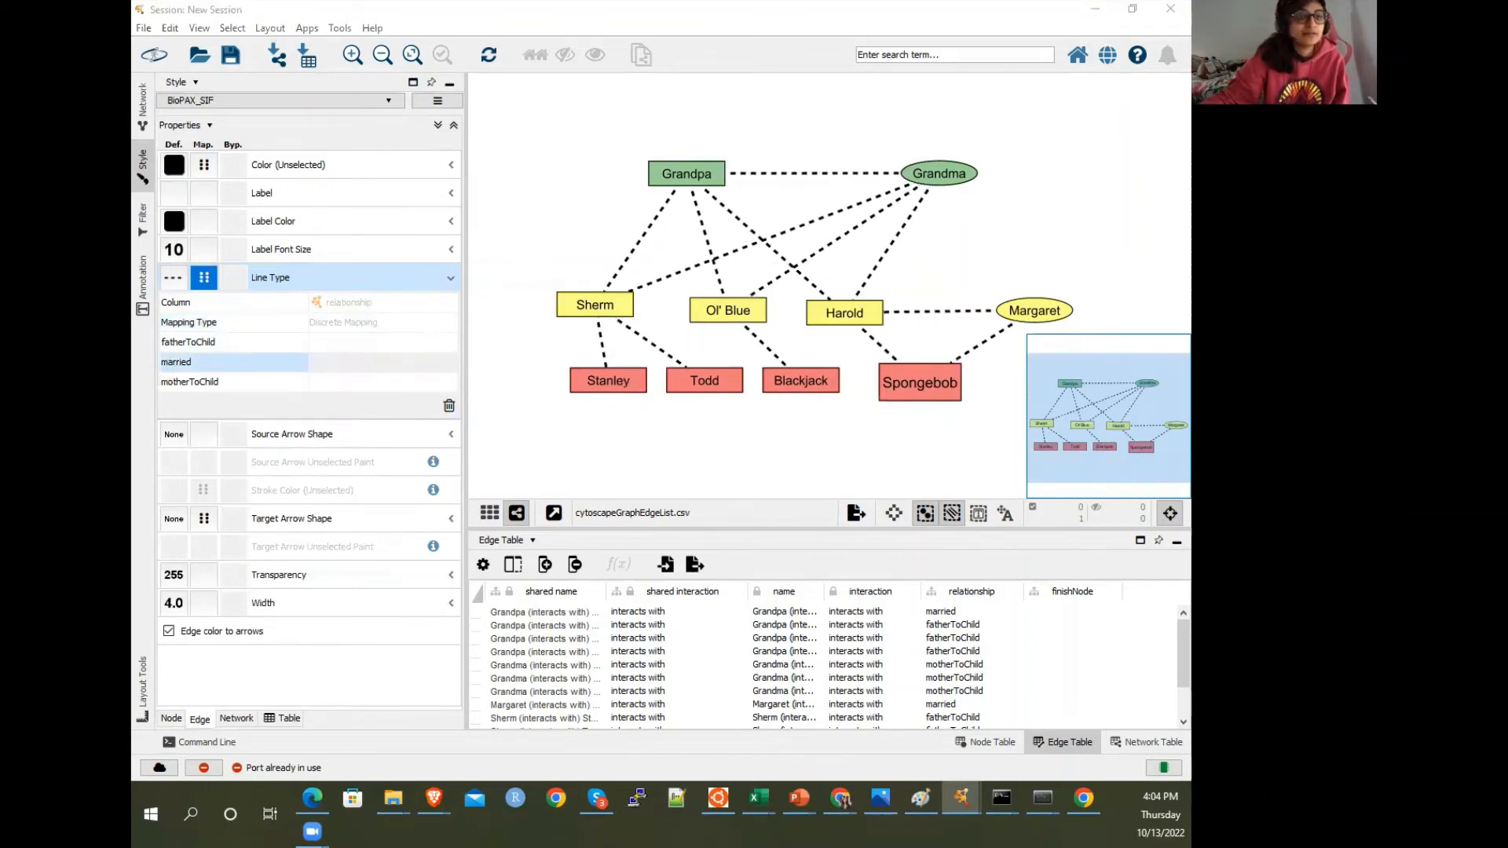
click(540, 404)
click(663, 560)
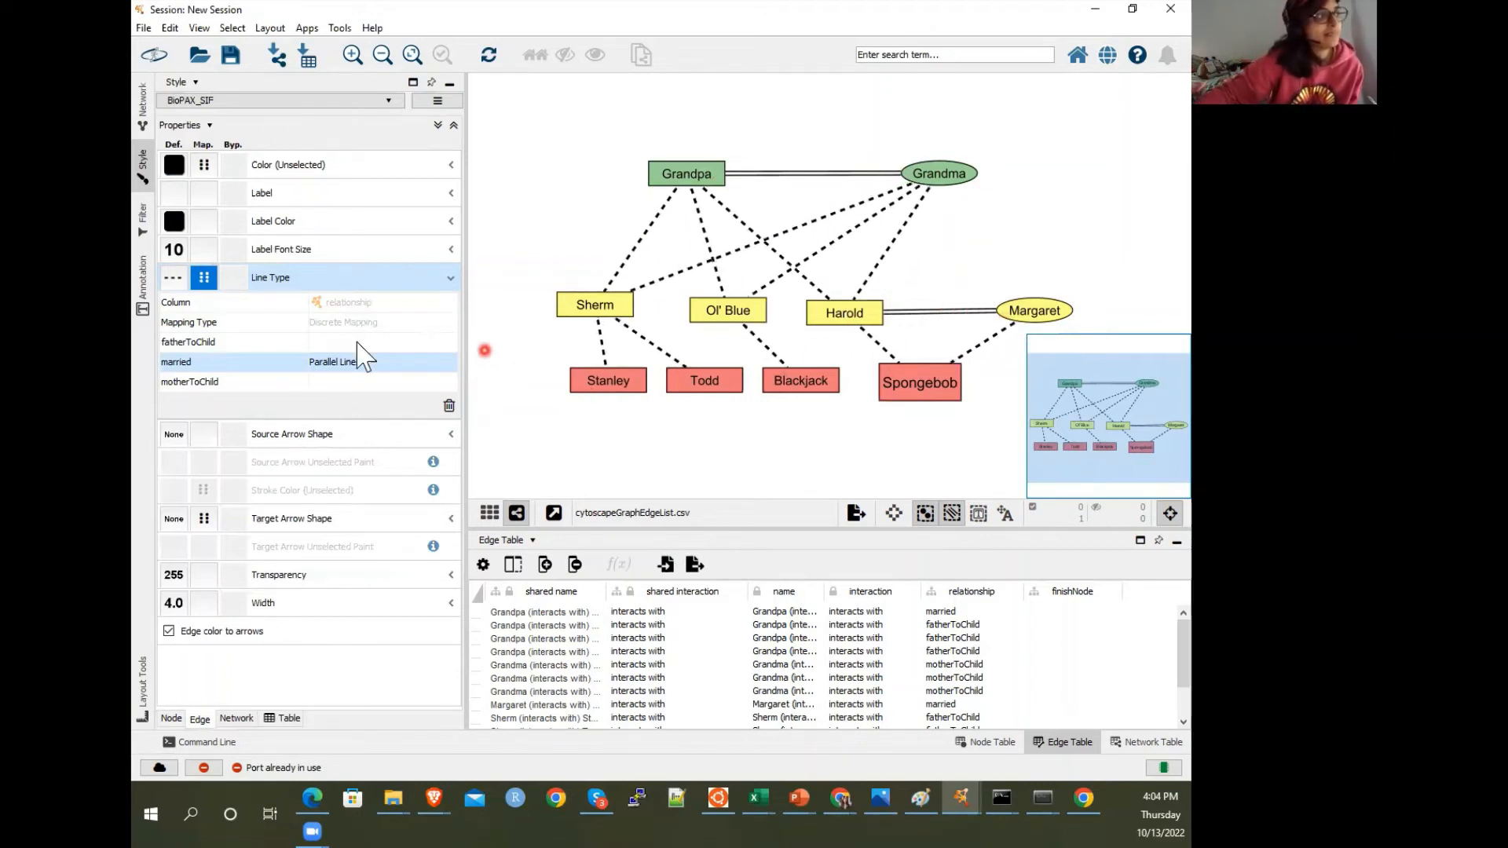
click(271, 464)
click(173, 435)
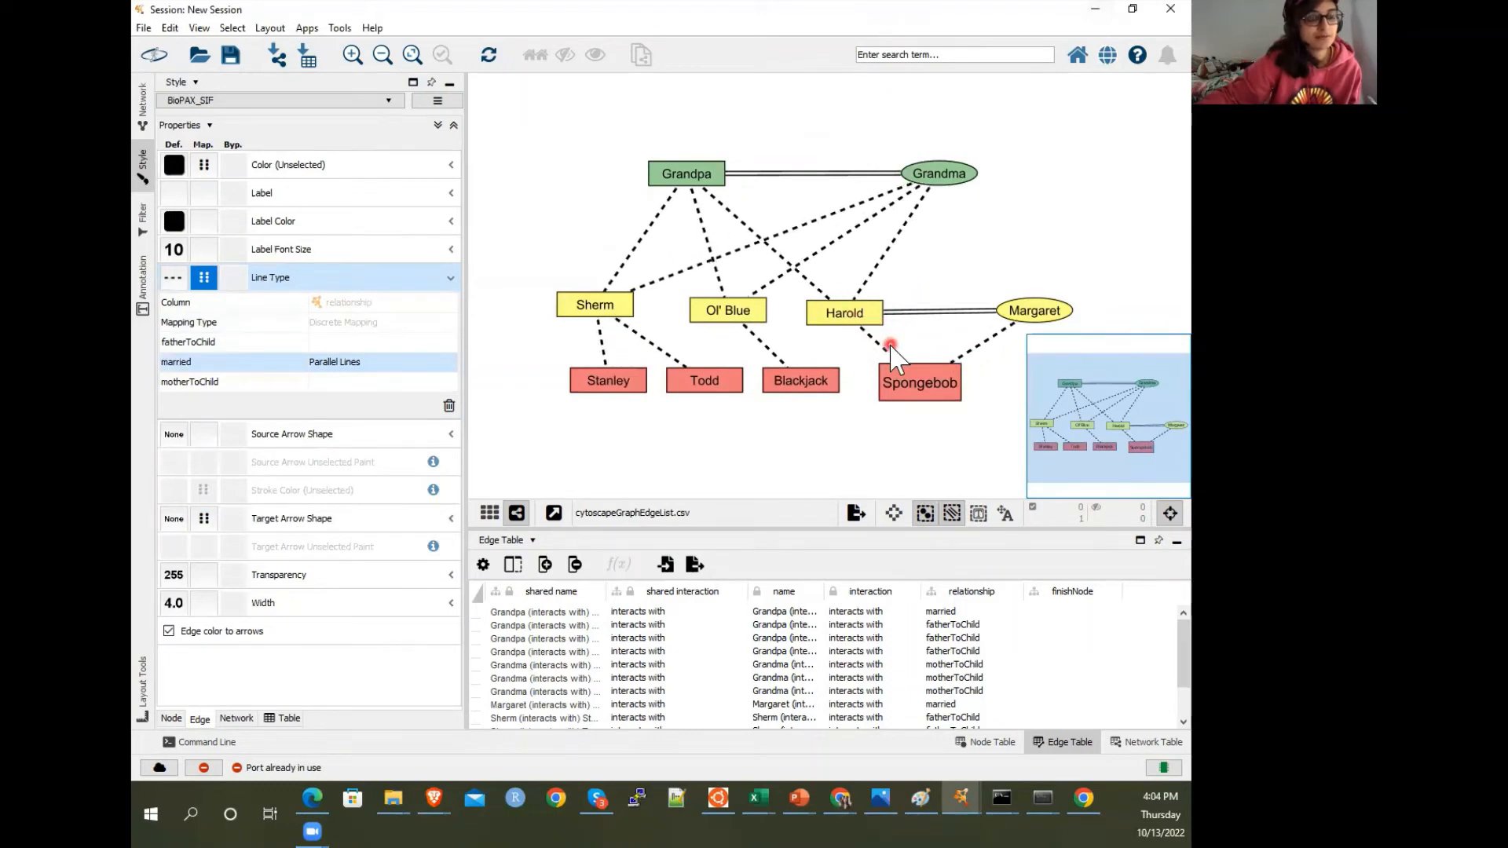
Annotate the screen with "s" beside Harold and "t" beside Spongebob, and draw a pink arrow from Source Arrow Shape to Harold
click(888, 293)
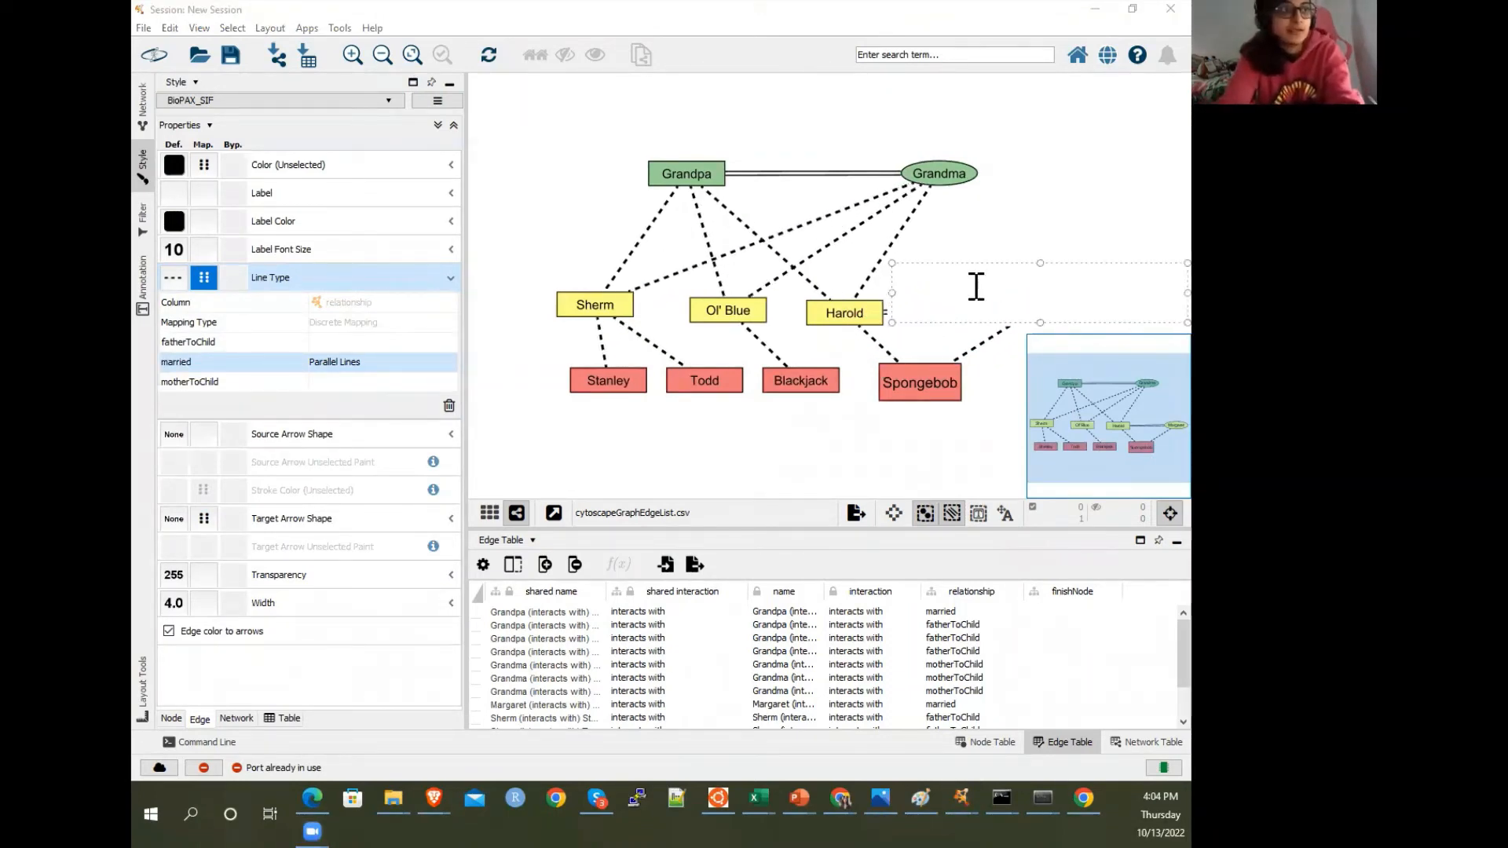
text(sou)
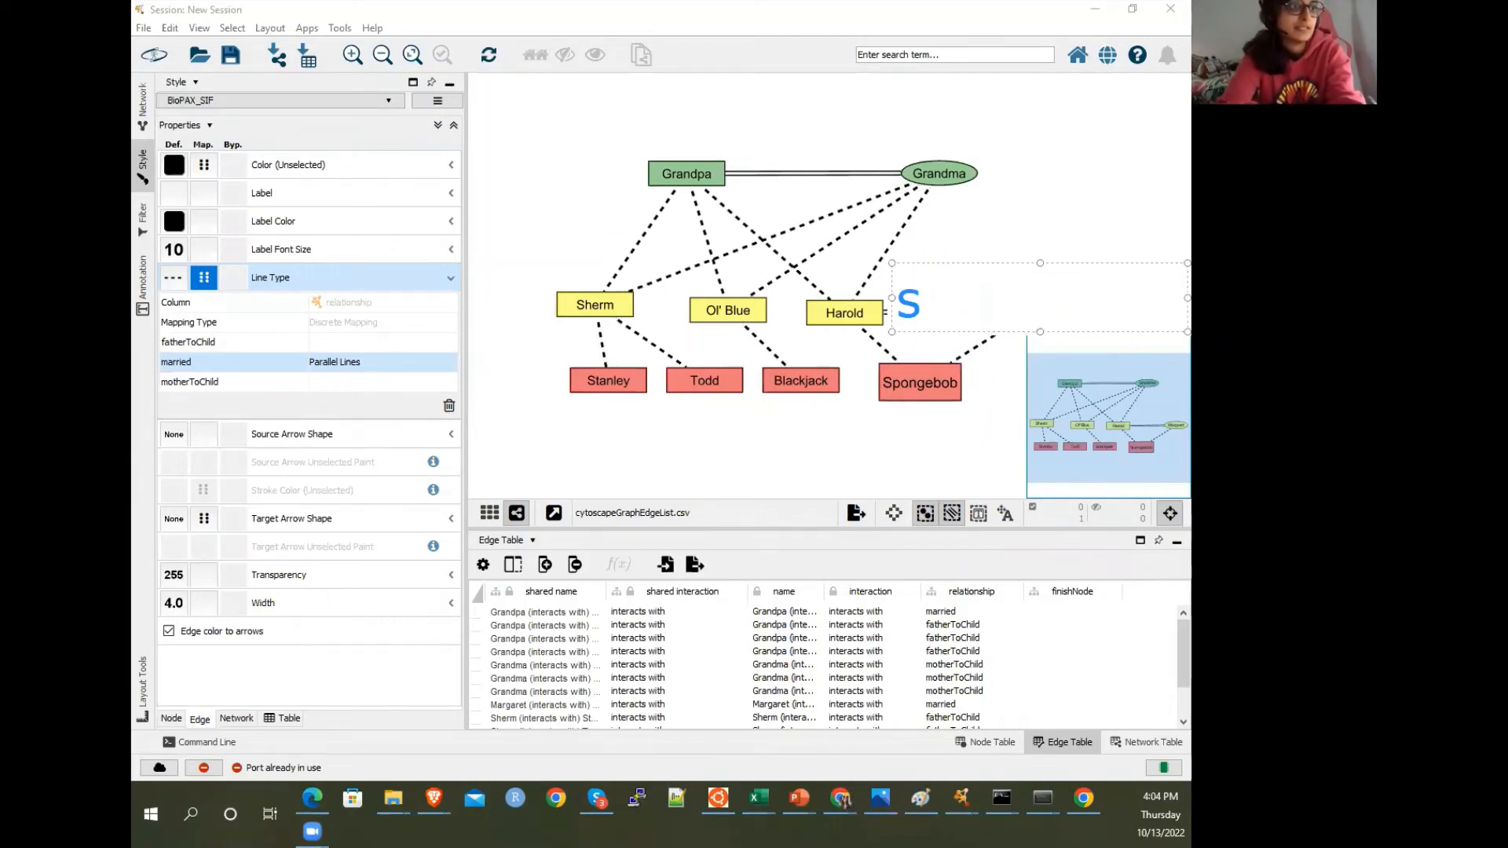
click(970, 401)
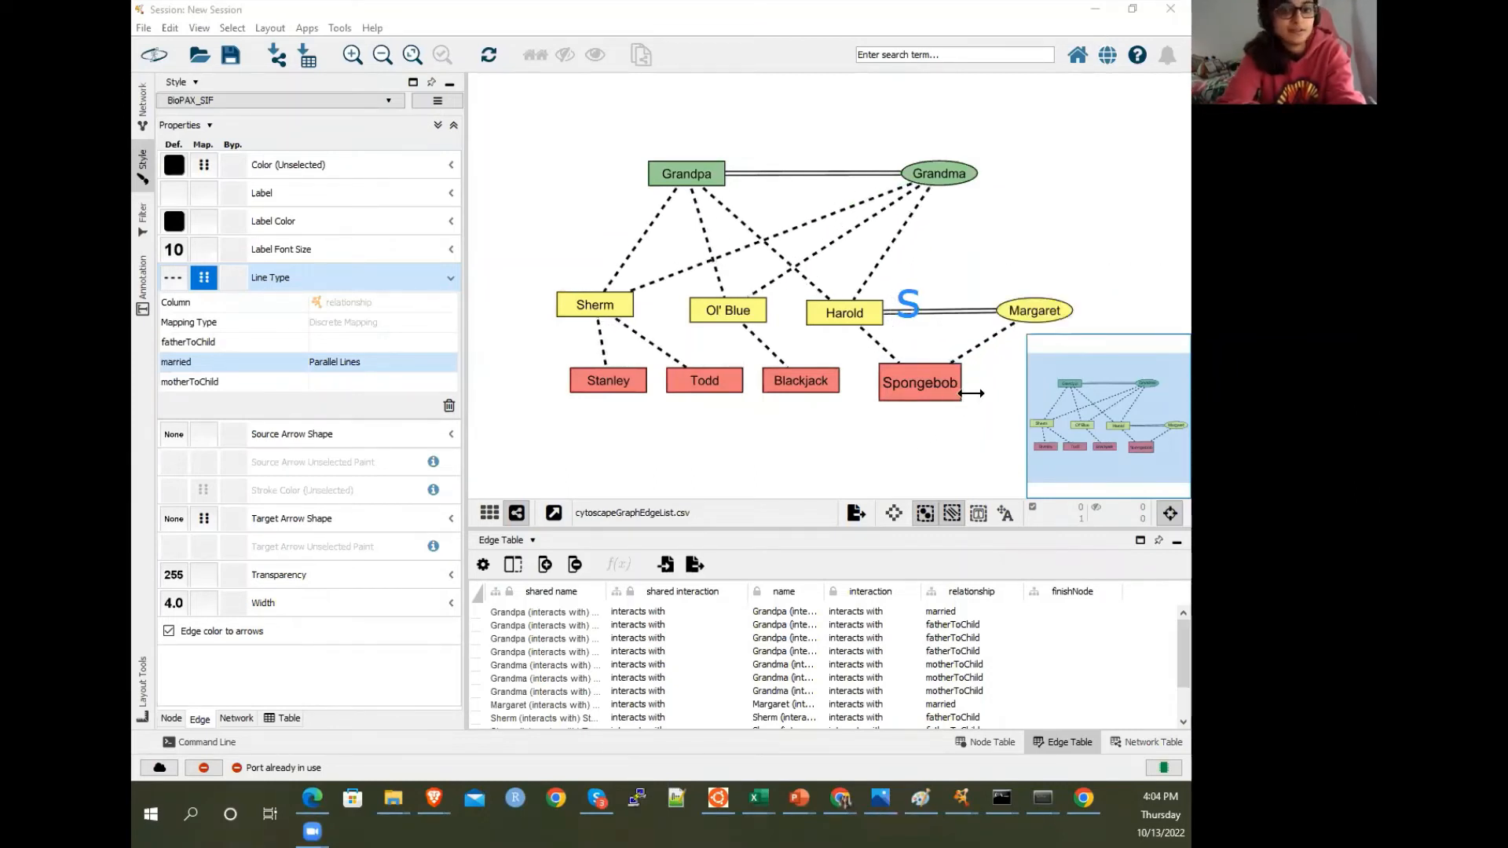
click(970, 392)
text(t)
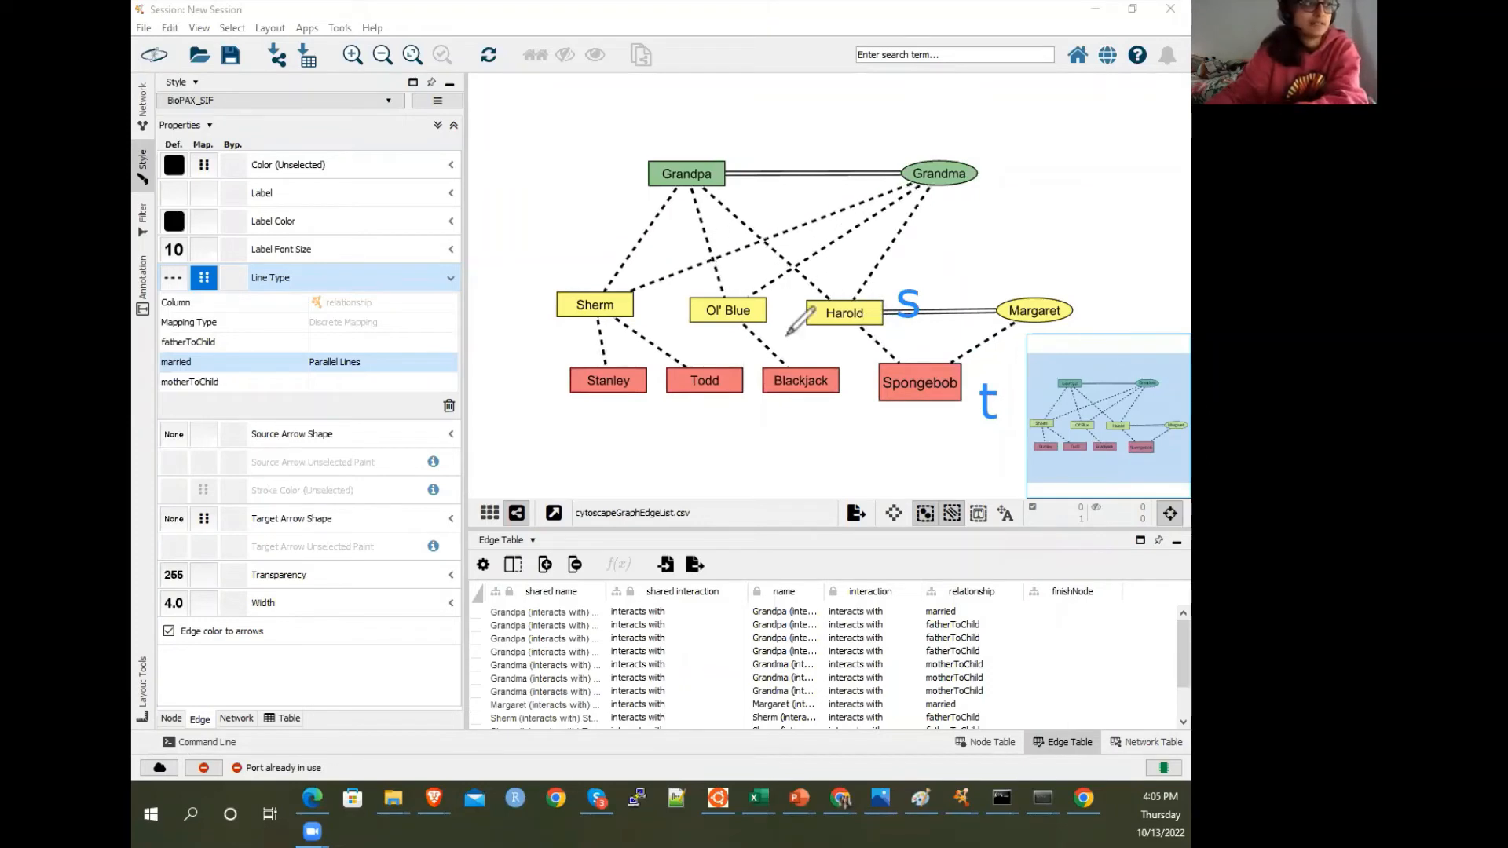
drag(386, 429, 597, 355)
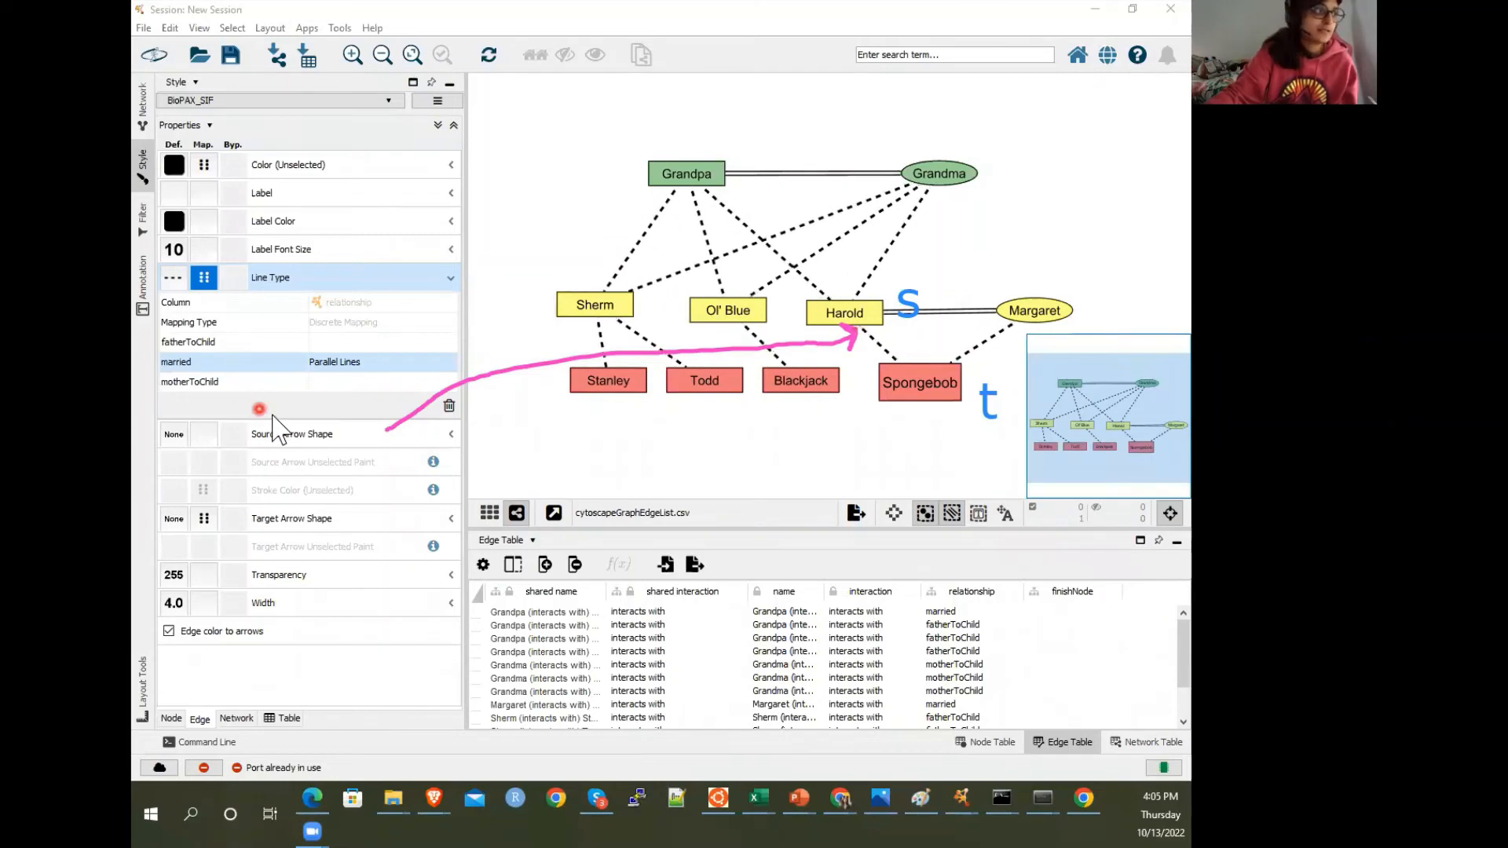
Set the default edge source arrow shape to Delta Short 1
click(174, 437)
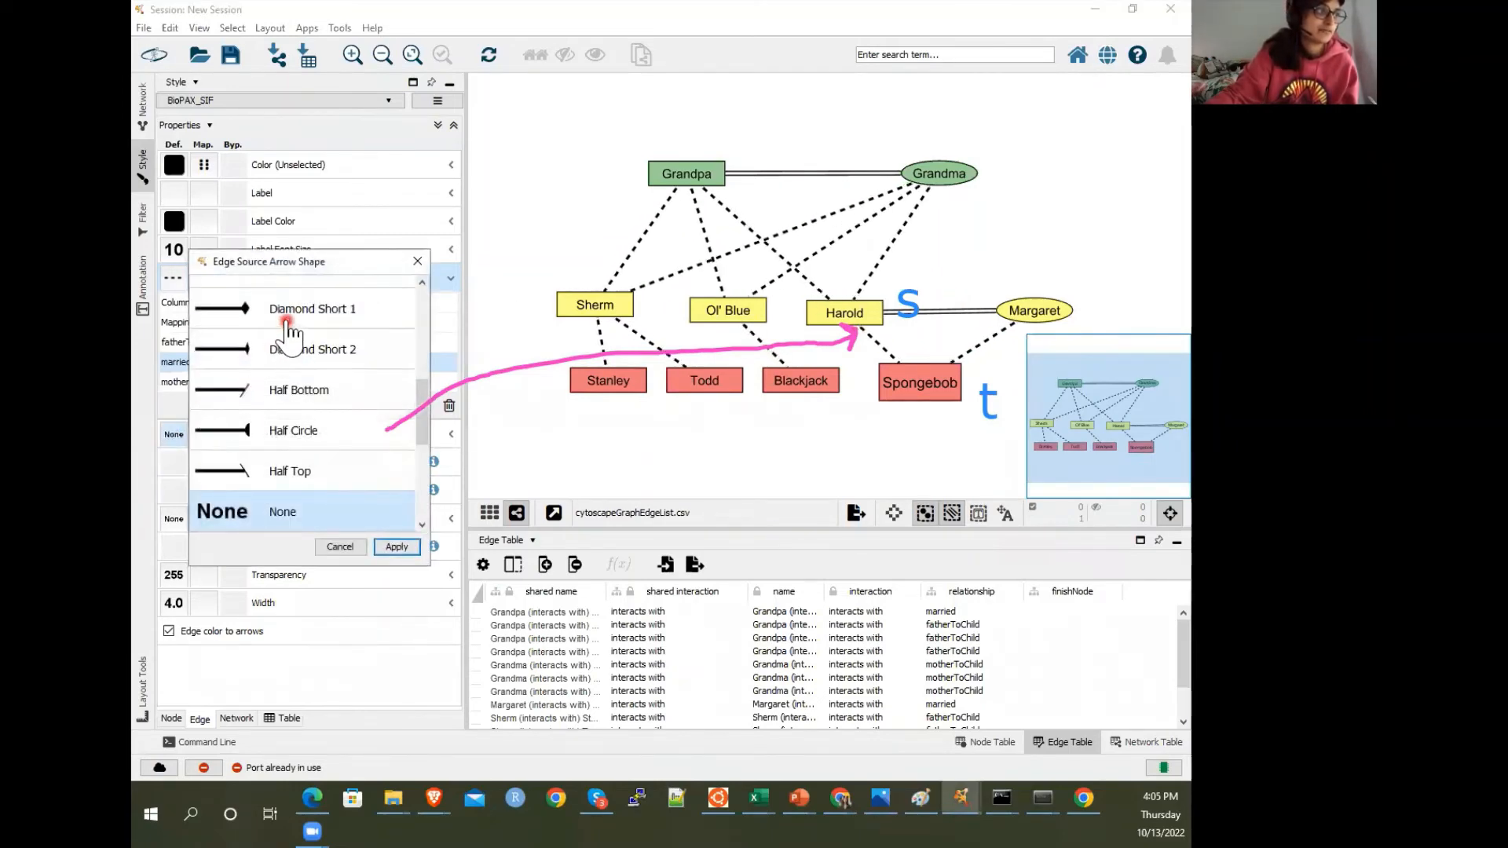
scroll(296, 336, up, 1)
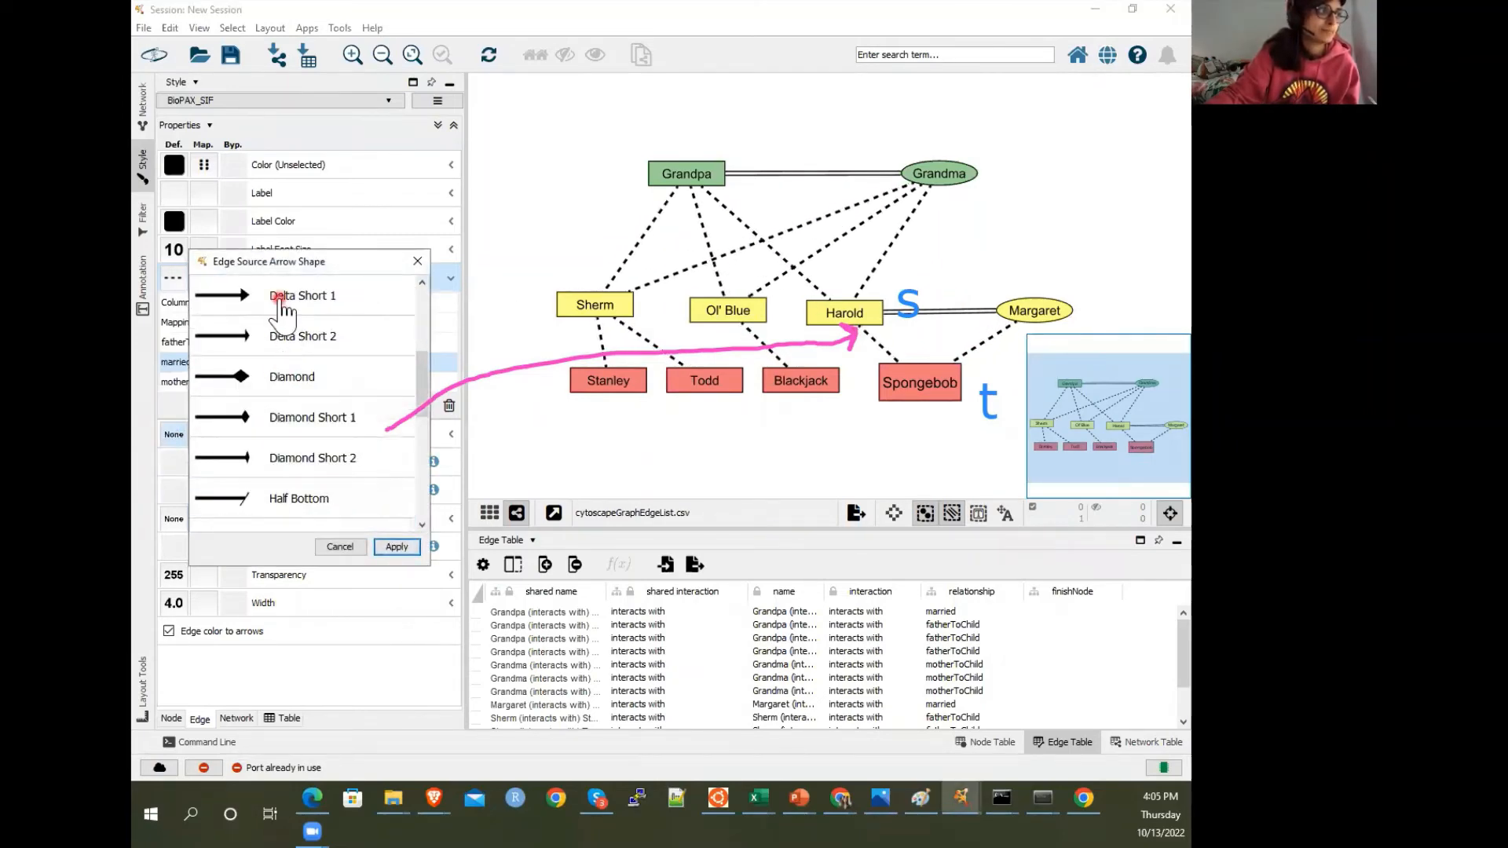
click(285, 296)
click(403, 546)
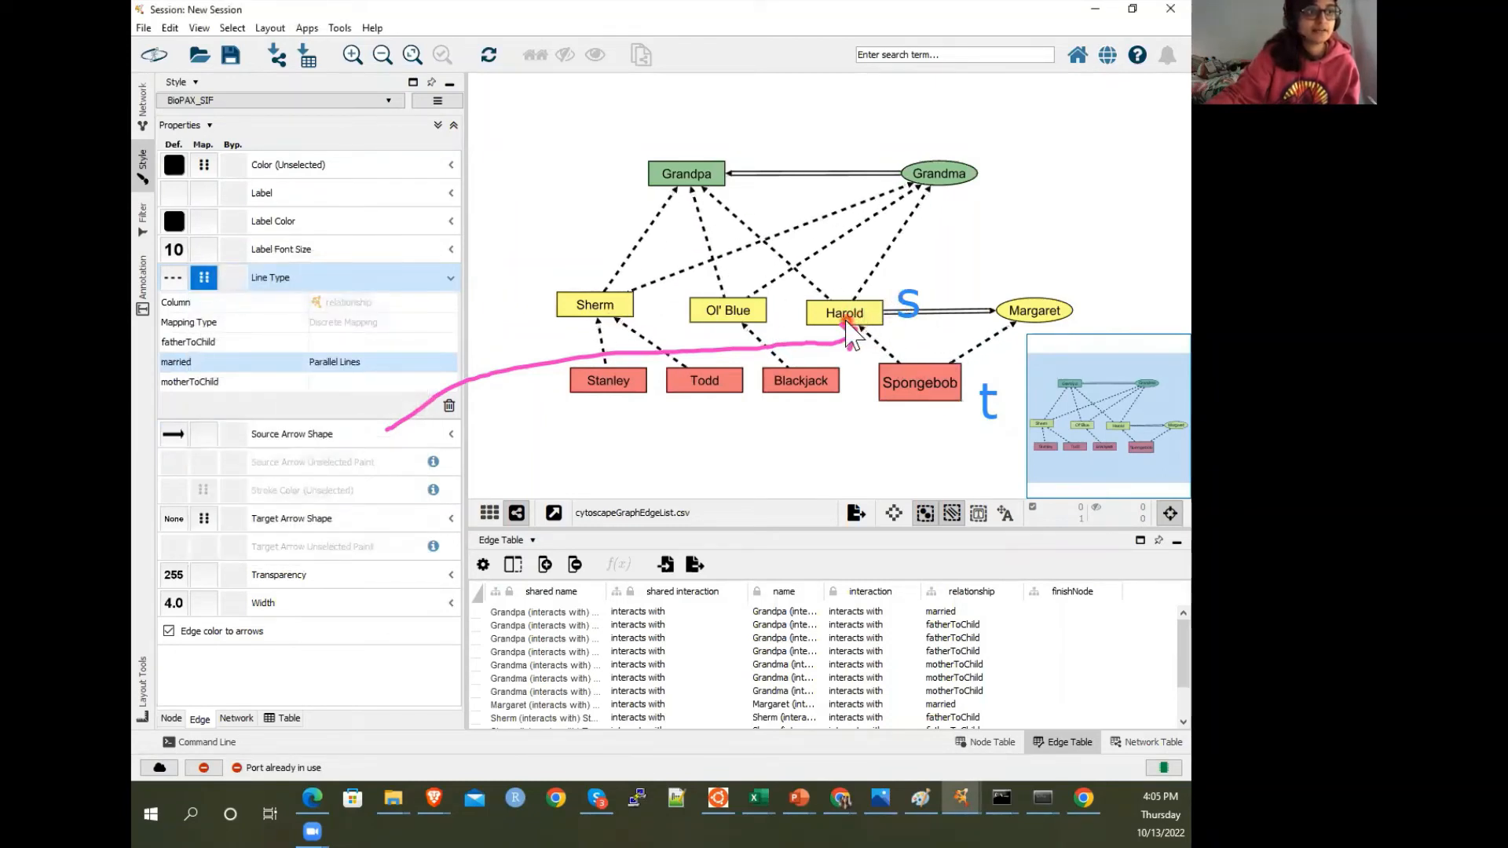
Add the screen annotation "source --> target" below the family tree network
click(517, 454)
text(source --)
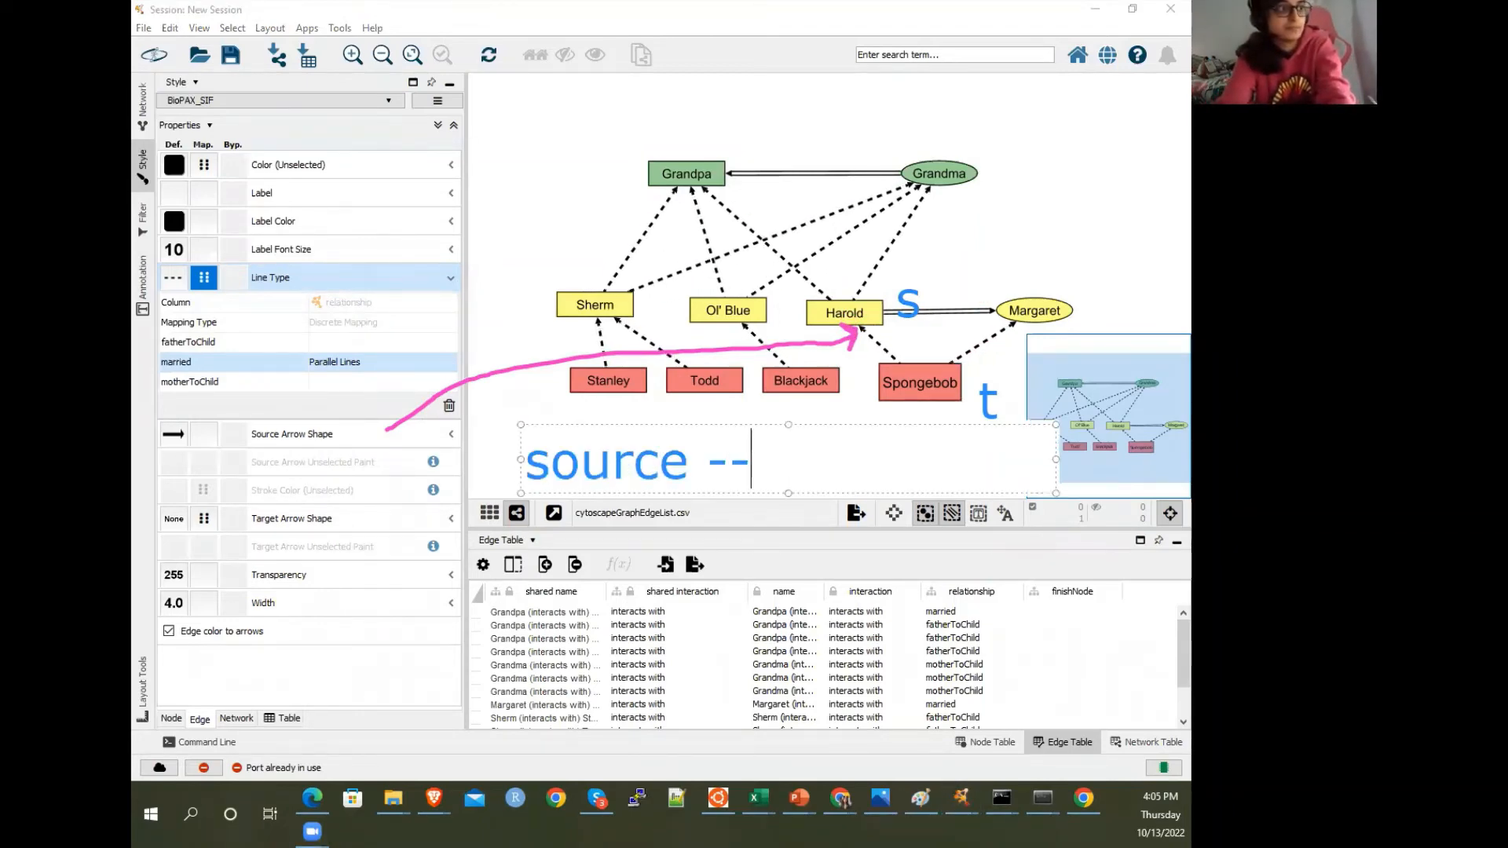
text(> target)
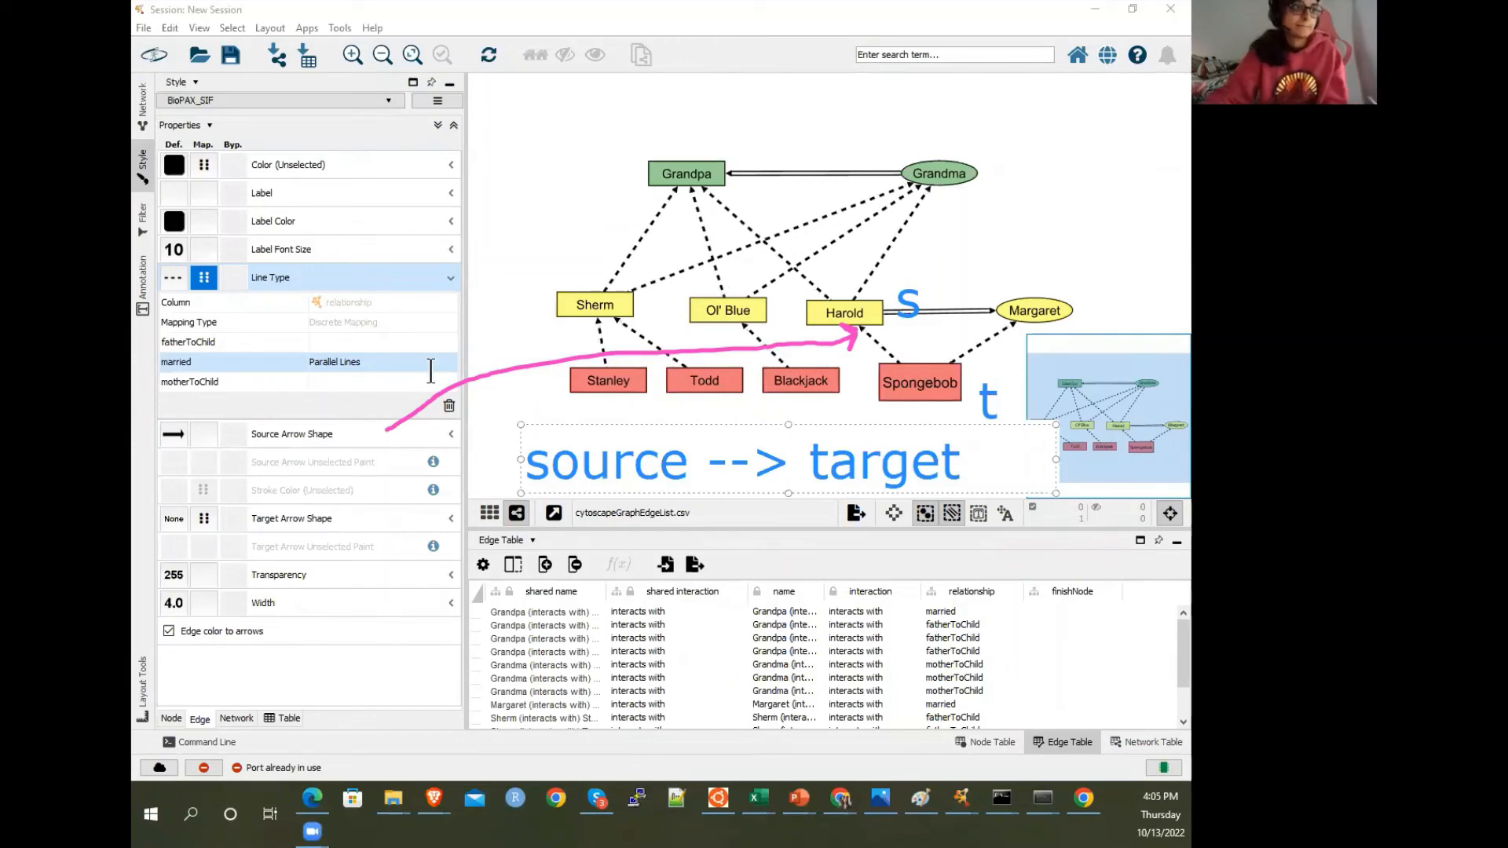
click(431, 371)
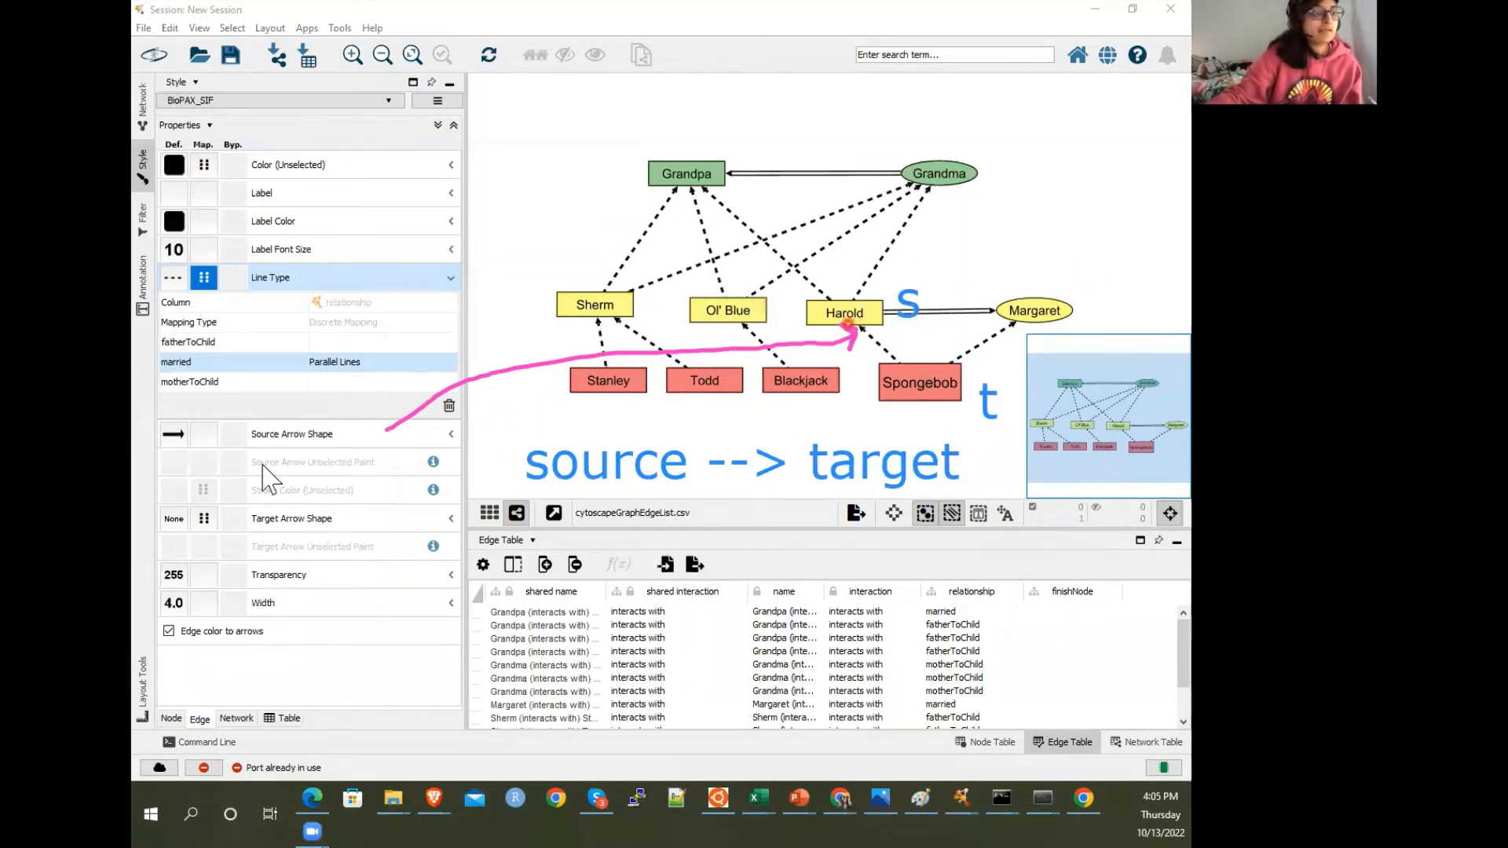
Browse the edge source arrow shapes and set the default source arrow shape to None
click(174, 434)
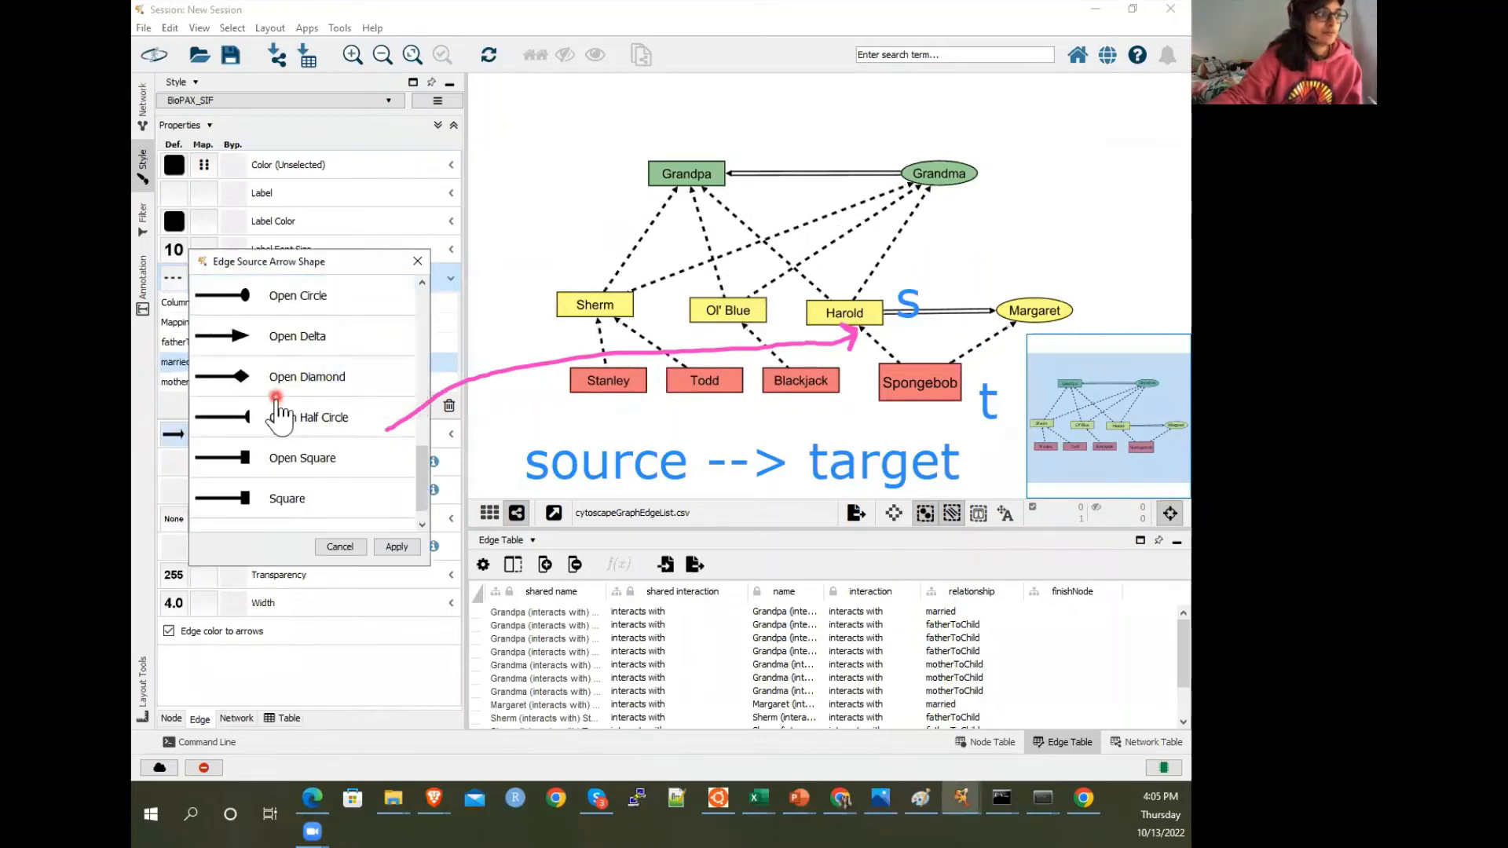
scroll(284, 461, down, 1)
scroll(284, 461, up, 5)
scroll(291, 400, down, 5)
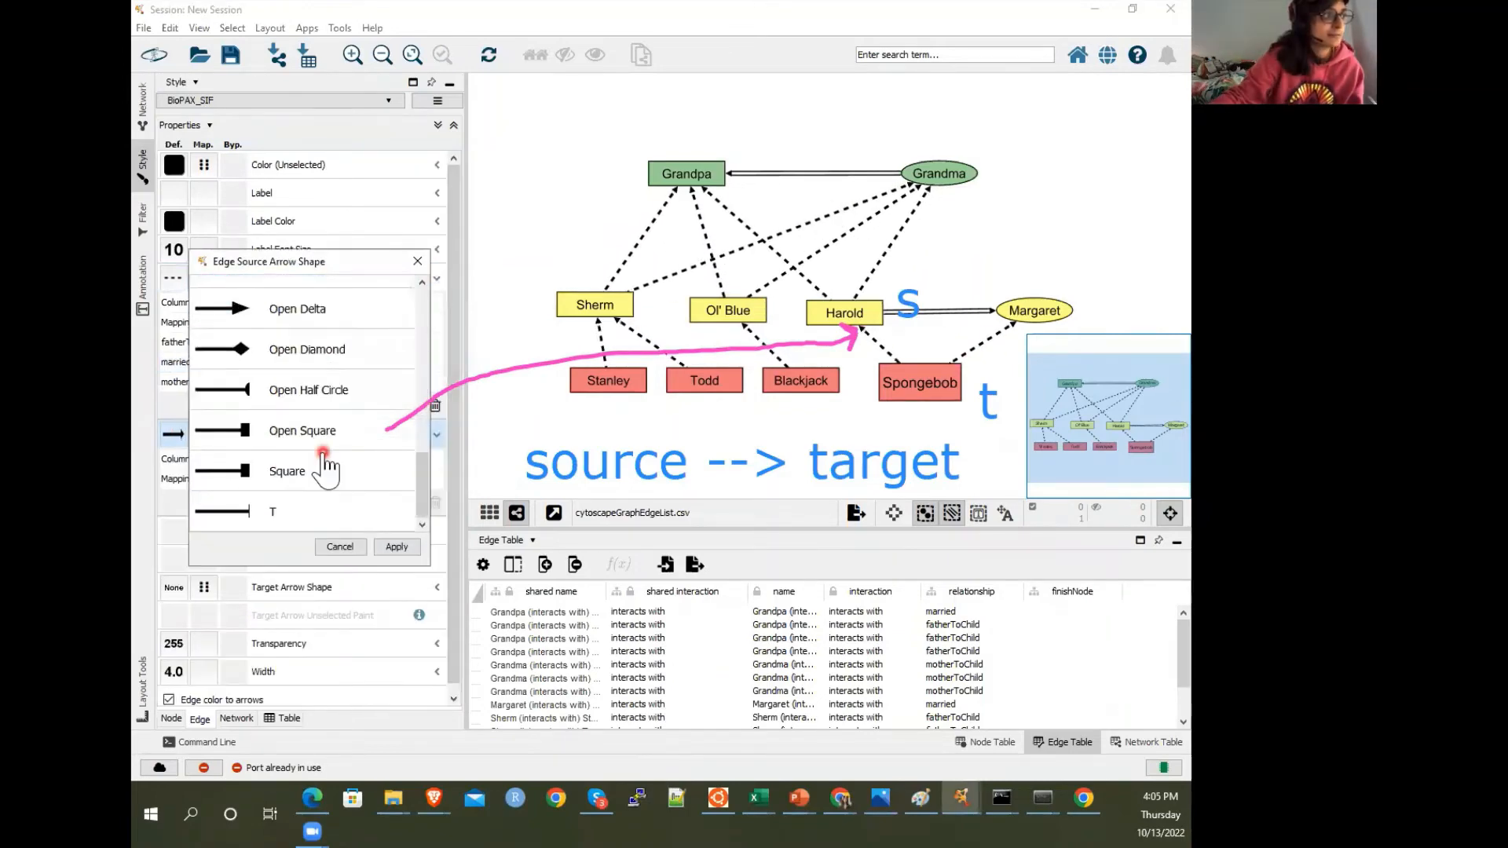
scroll(326, 465, up, 5)
scroll(326, 463, down, 3)
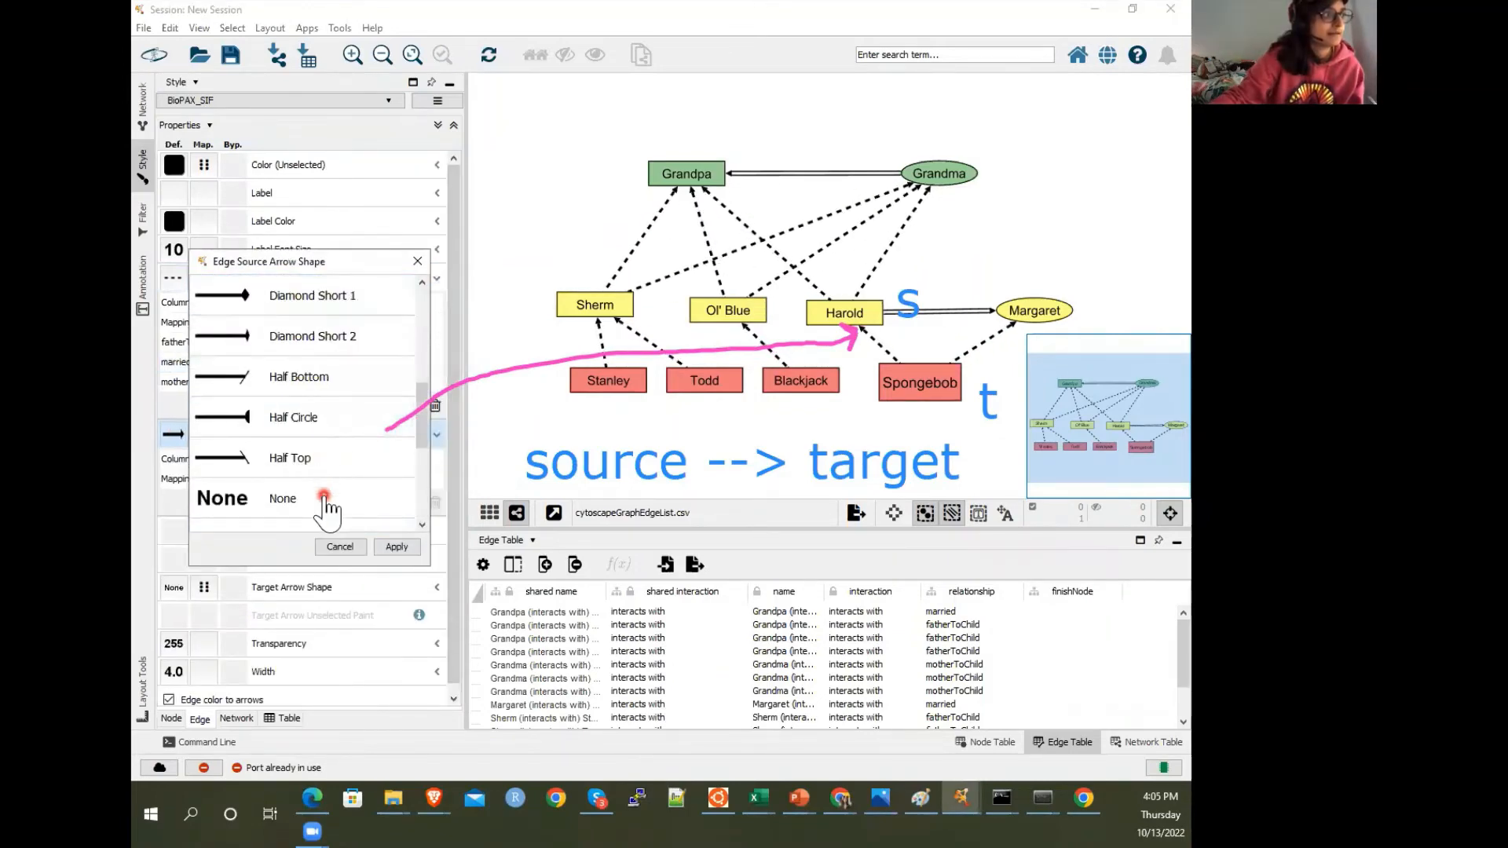
click(324, 496)
click(394, 547)
click(381, 459)
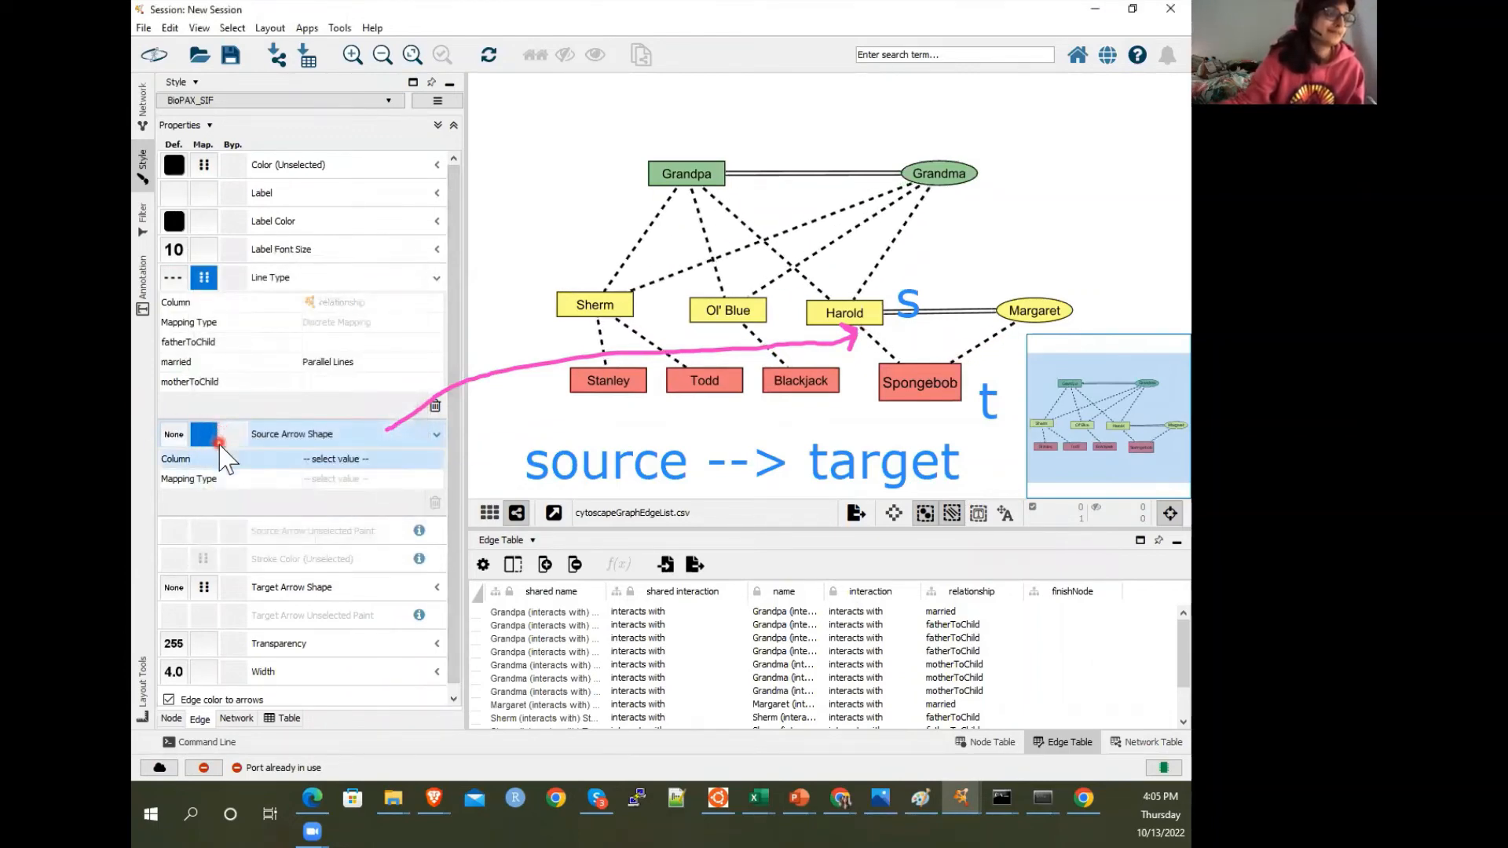
Draw a dark red annotation arrow from Target Arrow Shape to the Spongebob node
click(510, 314)
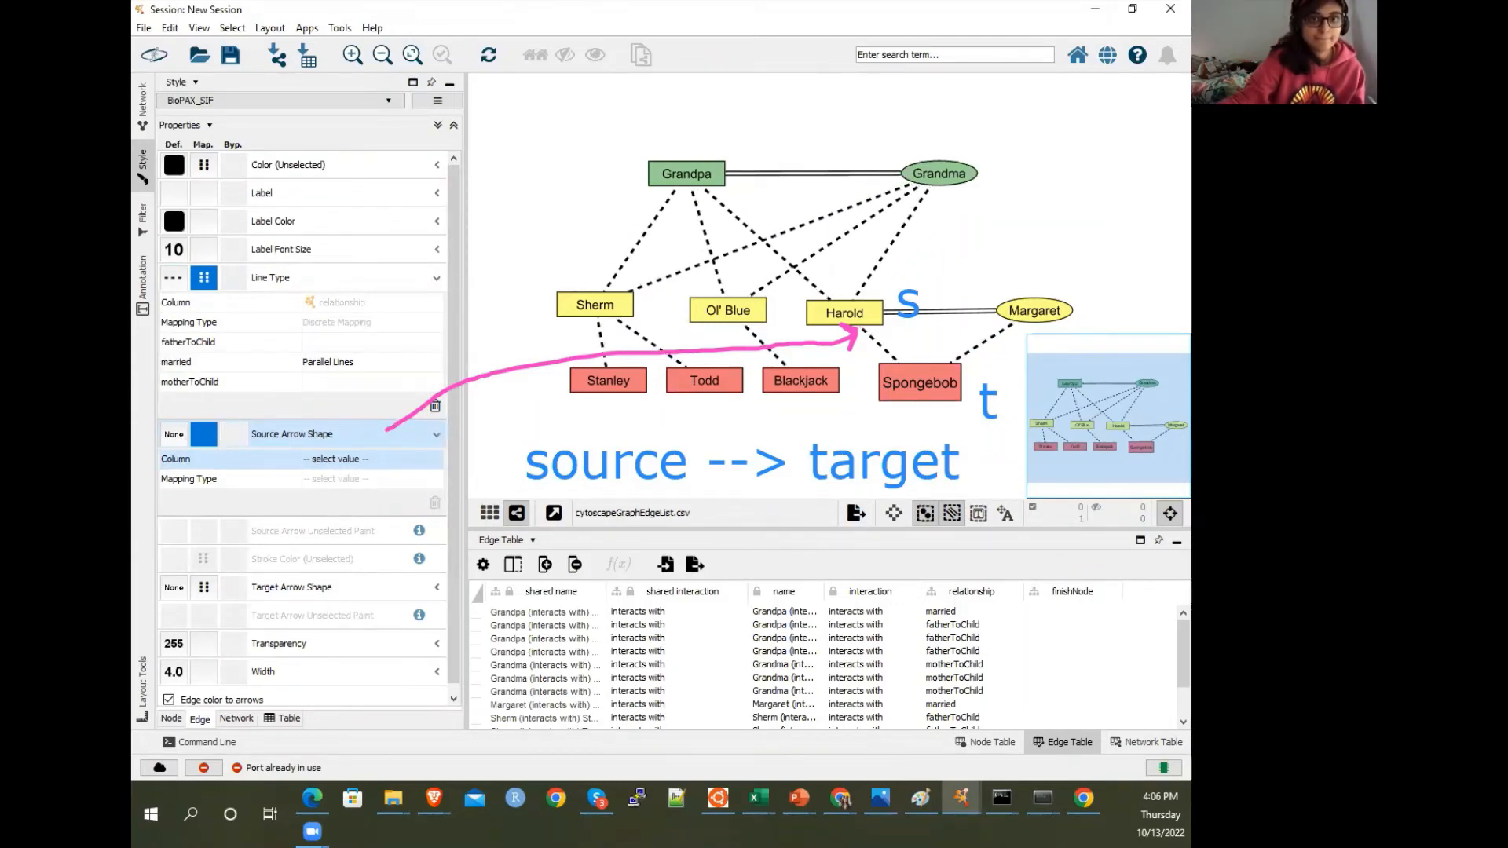
mouse_move(429, 586)
mouse_down()
mouse_move(691, 437)
mouse_move(836, 378)
mouse_up()
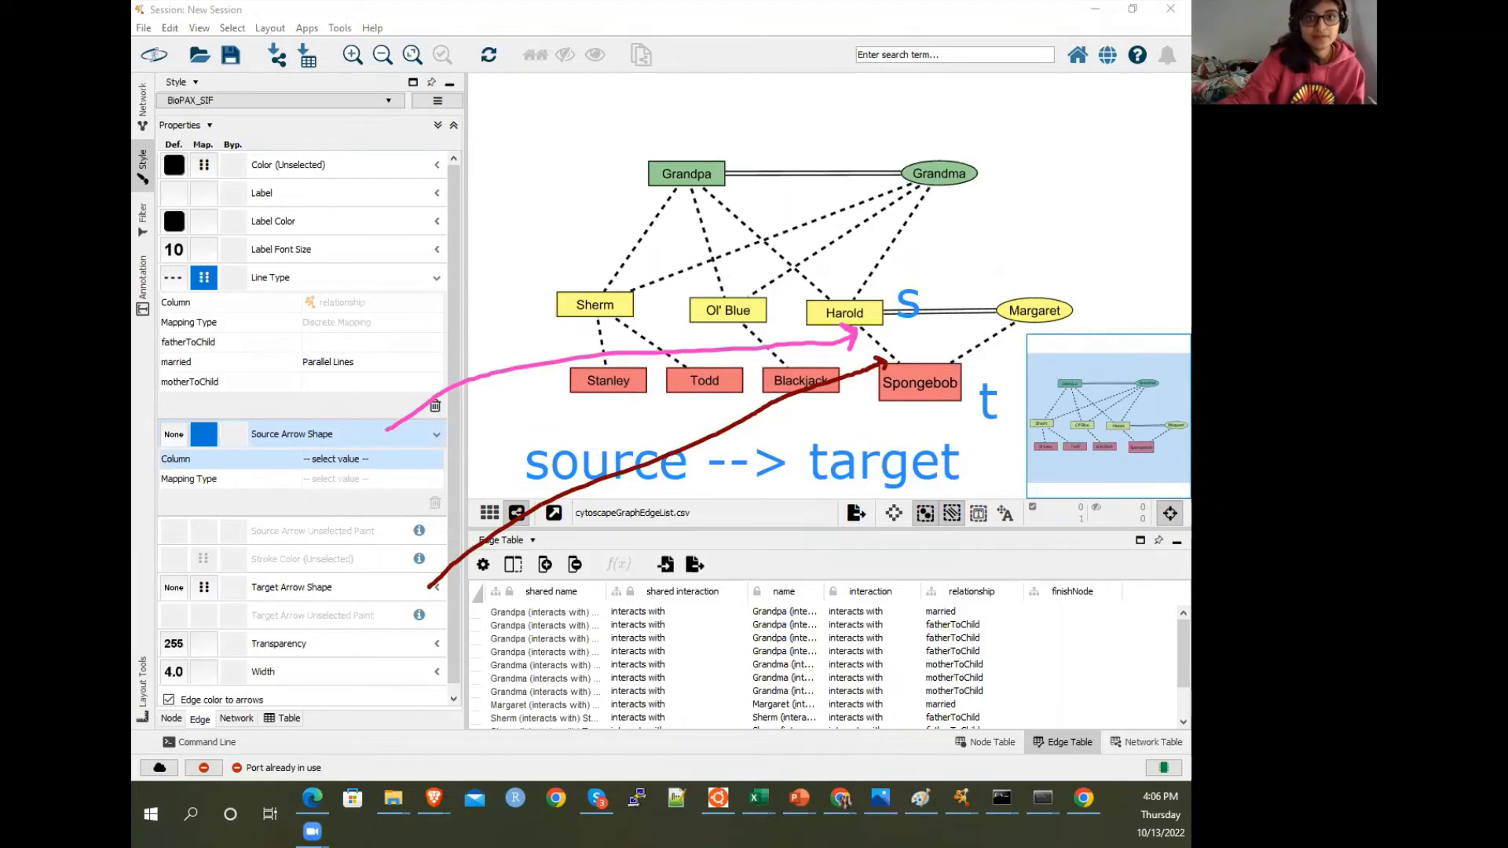
Expand the edge Target Arrow Shape mapping and set its column to relationship
click(435, 589)
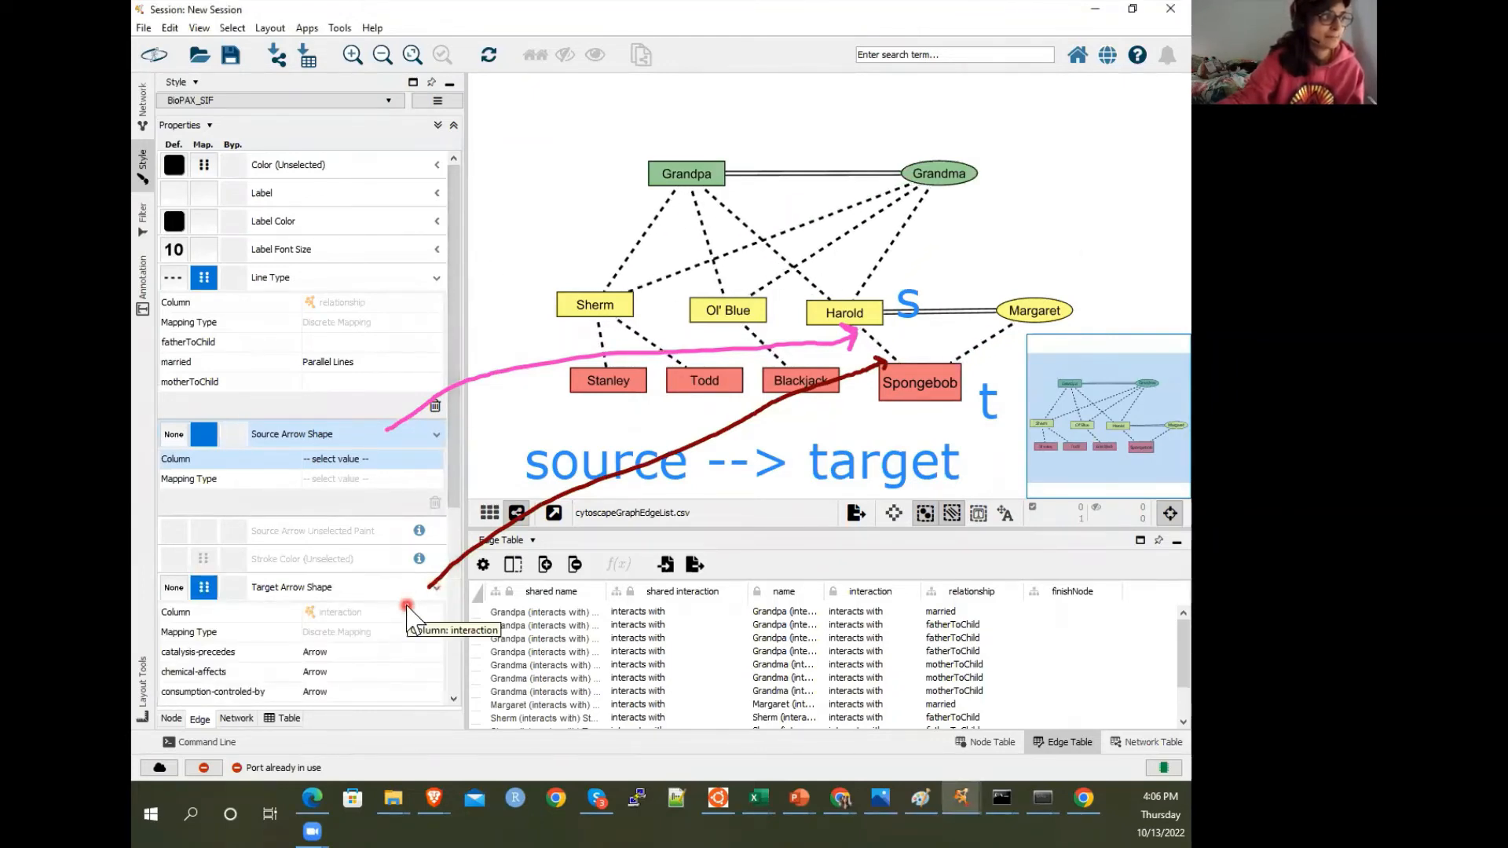
scroll(406, 610, down, 1)
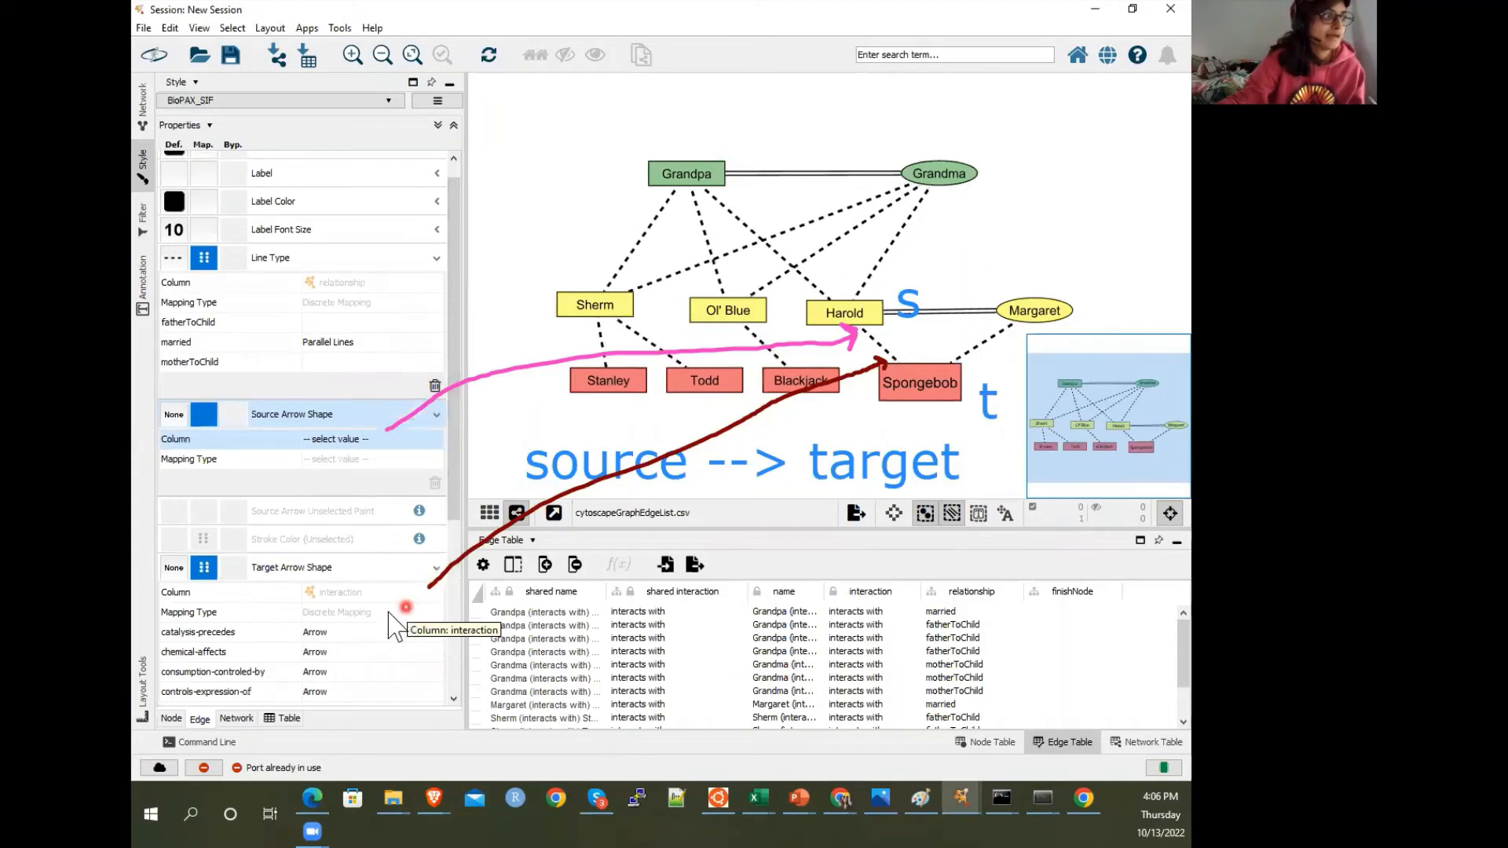
click(348, 593)
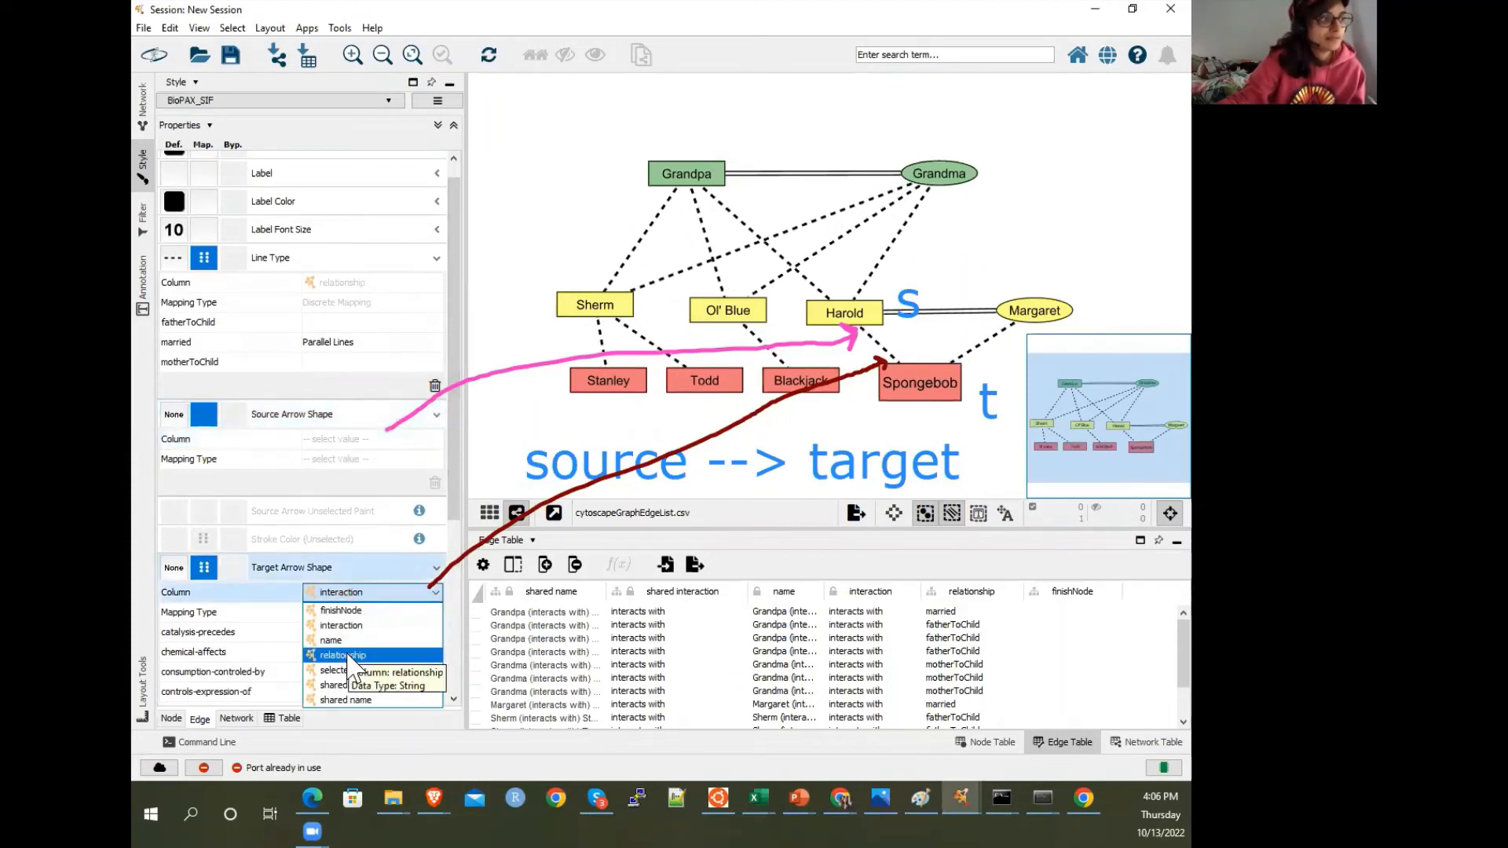
click(350, 657)
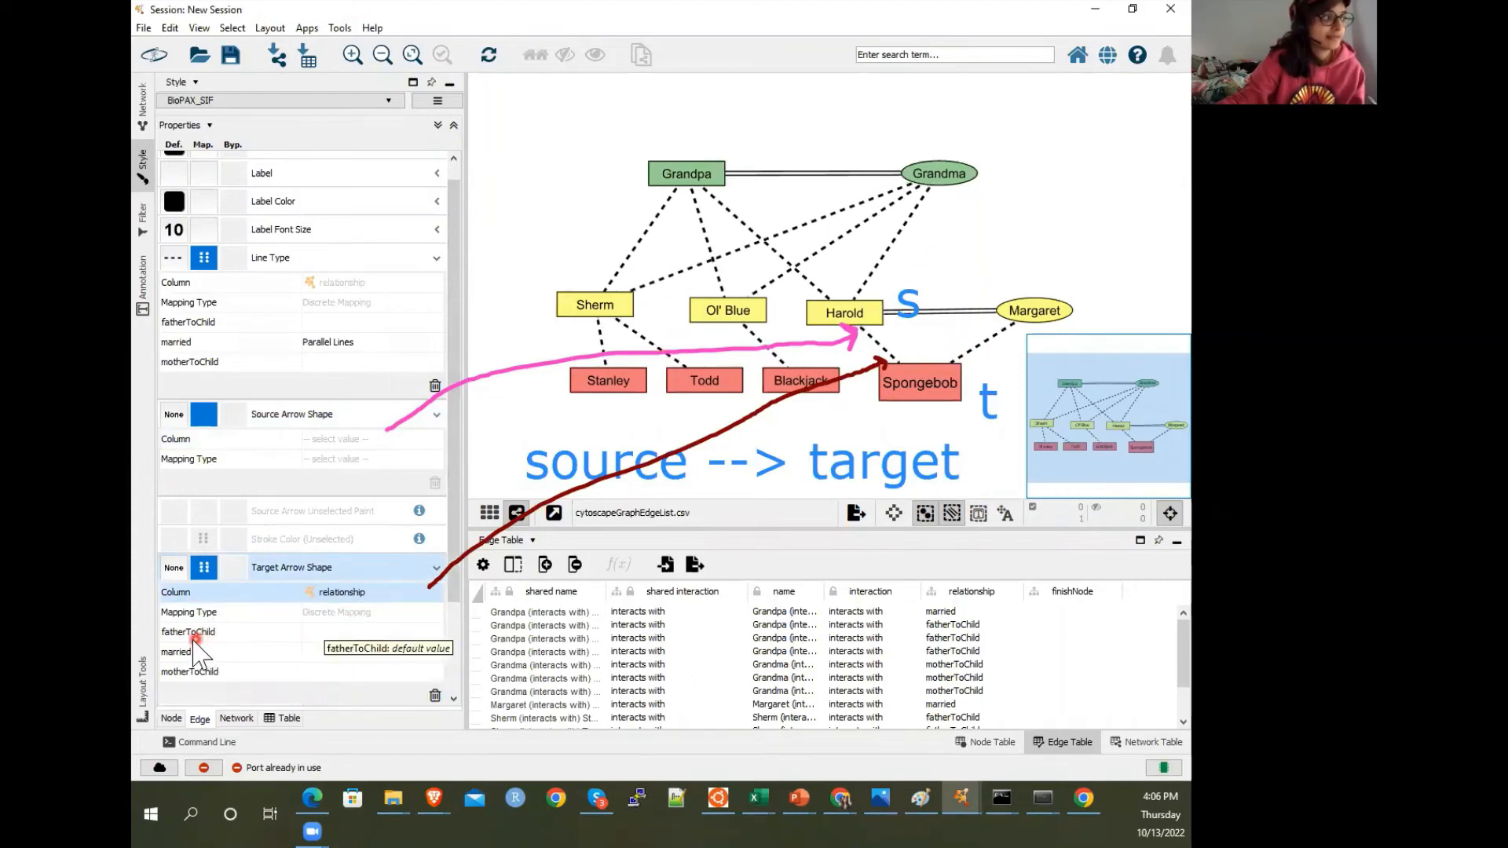
Set the mapped target arrow shape to Open Delta for both the fatherToChild and motherToChild relationships
click(402, 632)
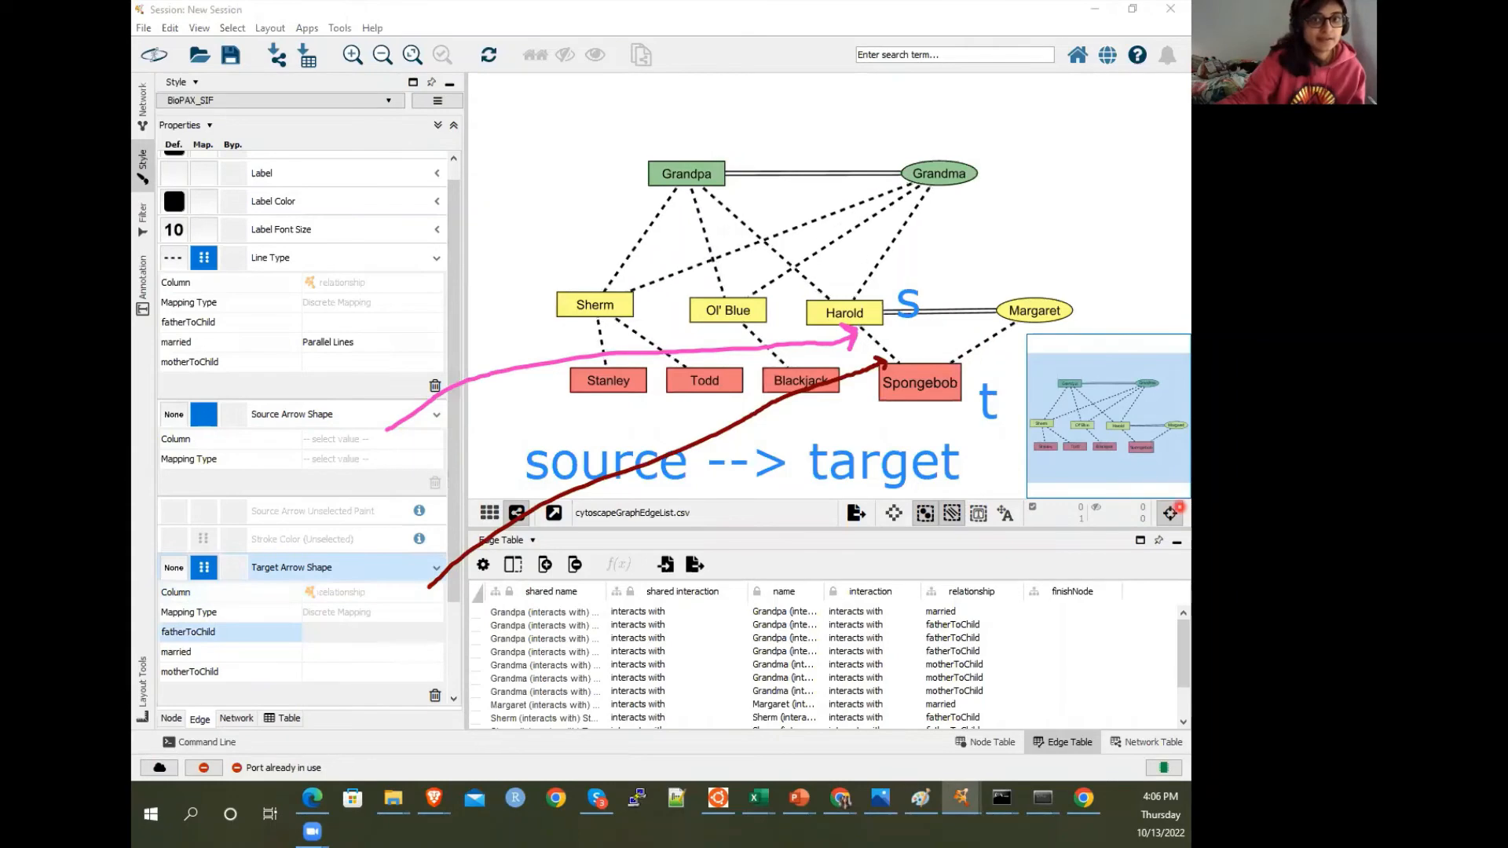
drag(499, 261, 209, 126)
scroll(275, 424, down, 1)
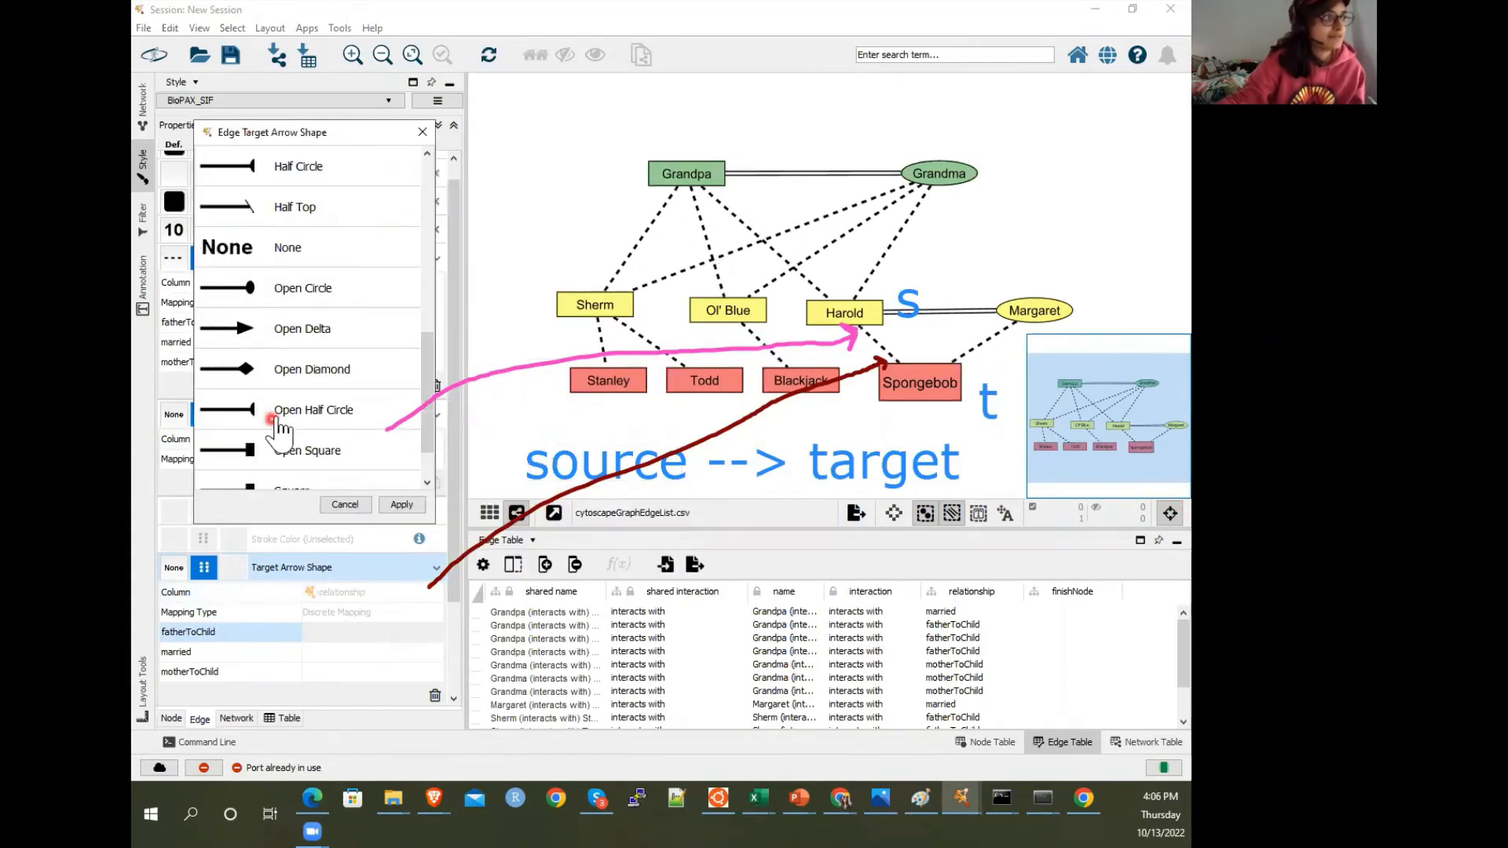
click(328, 333)
click(401, 505)
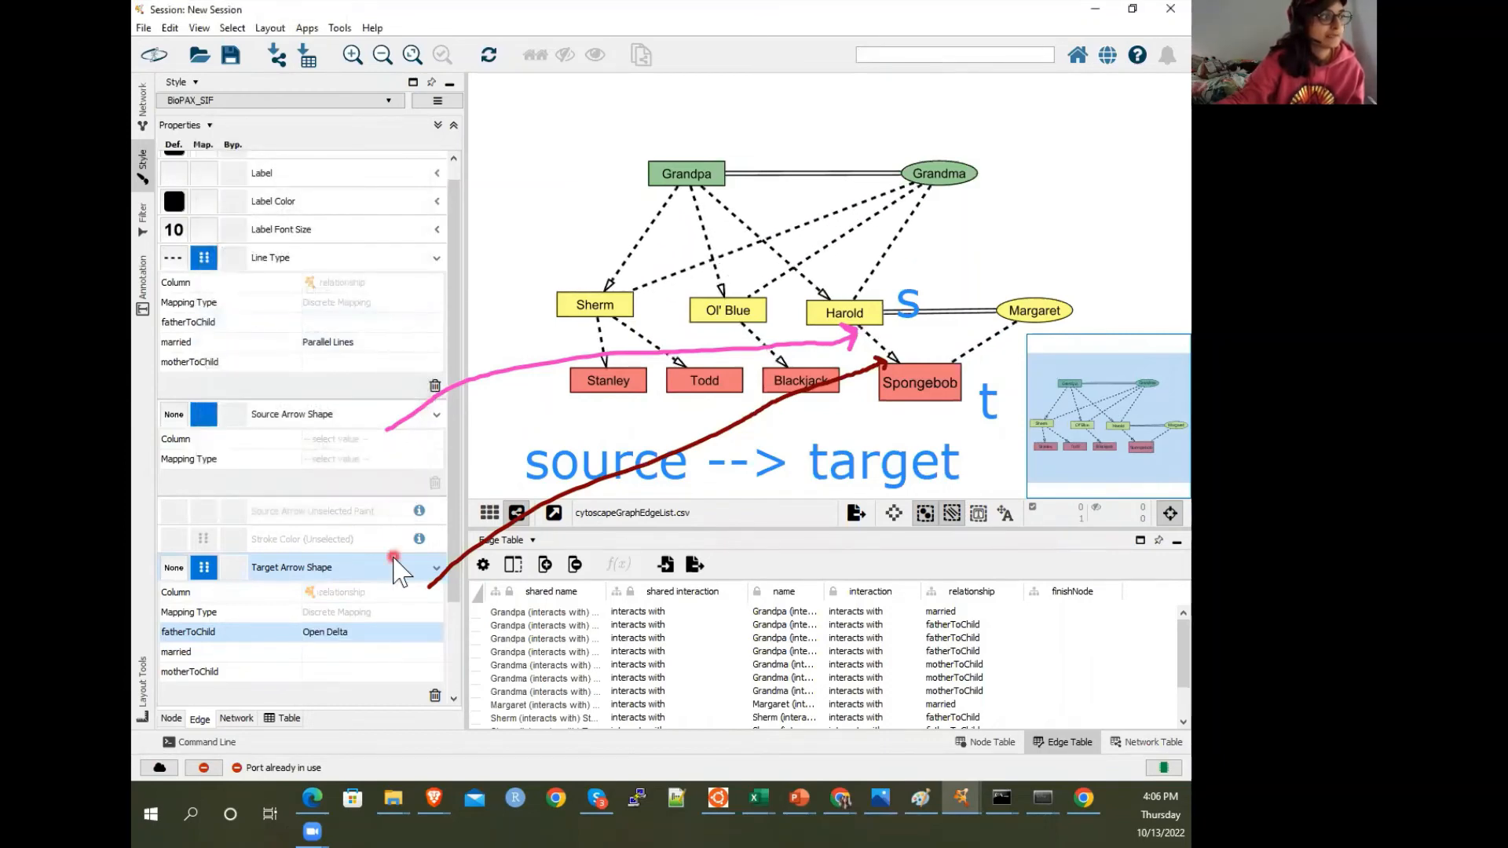
click(402, 673)
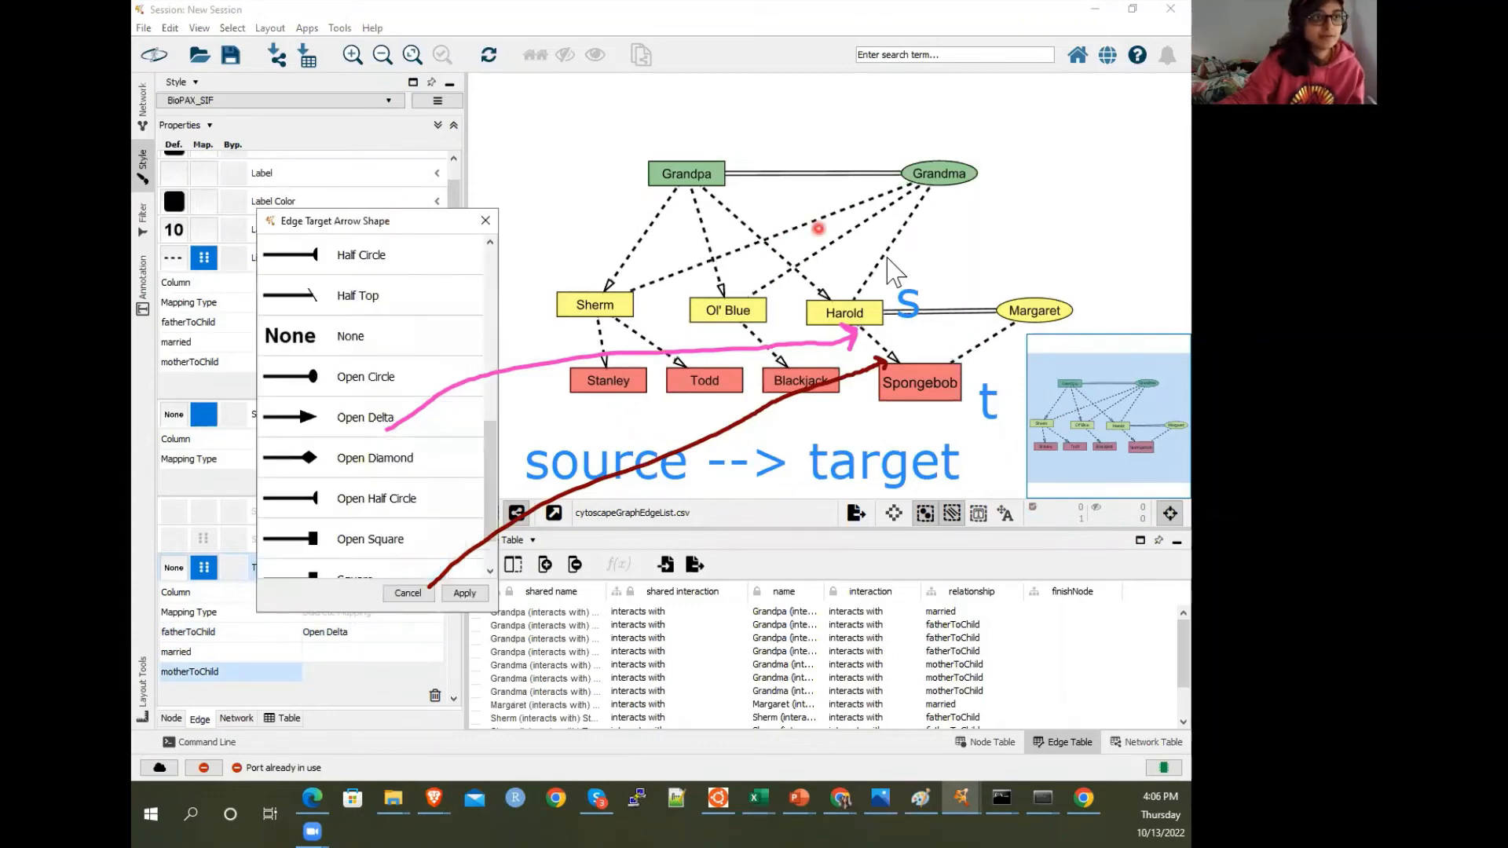
click(278, 417)
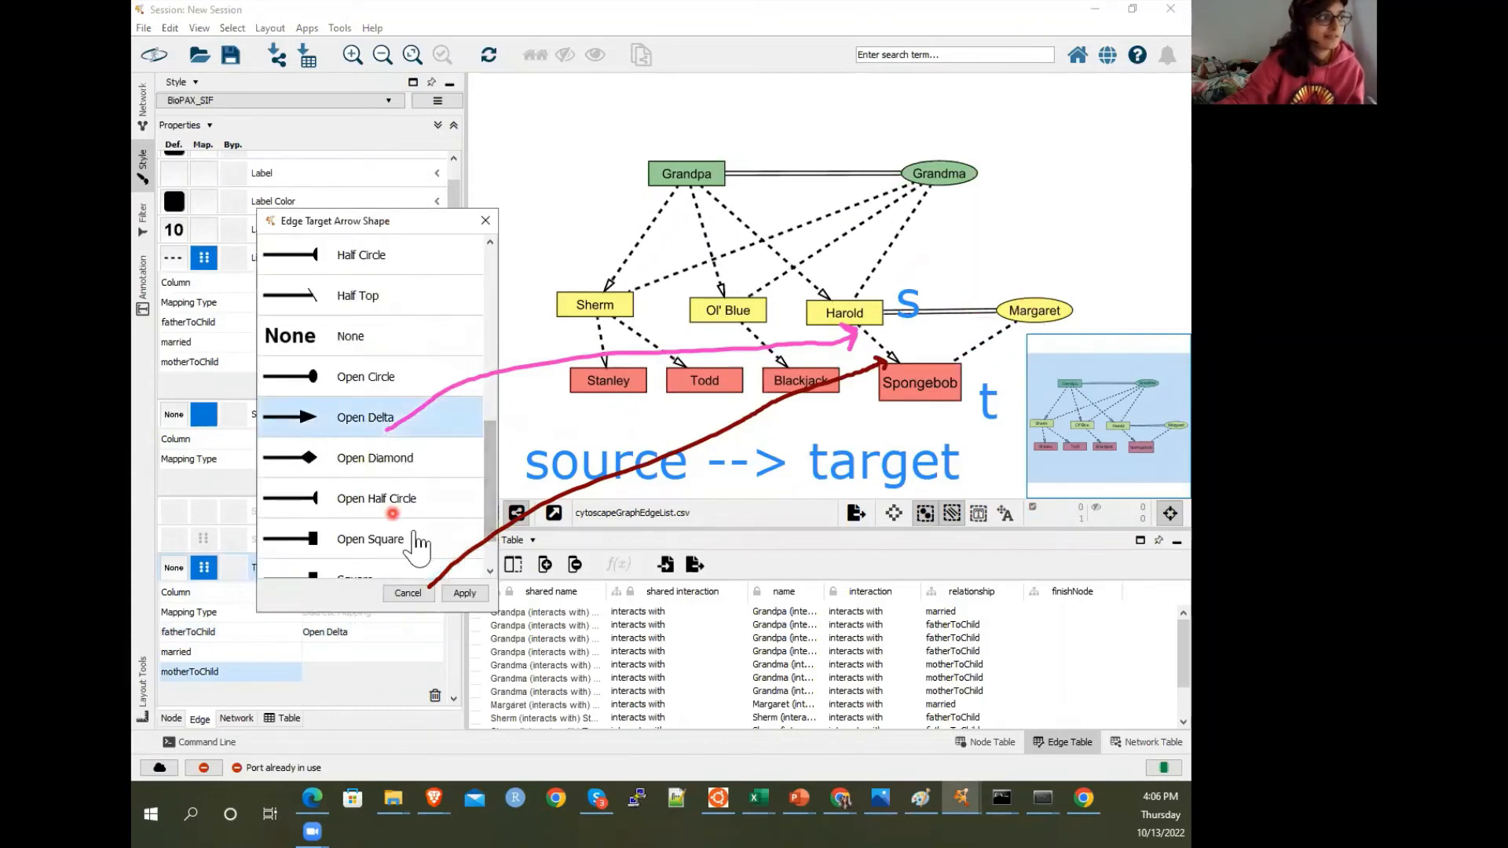
click(465, 593)
click(1020, 222)
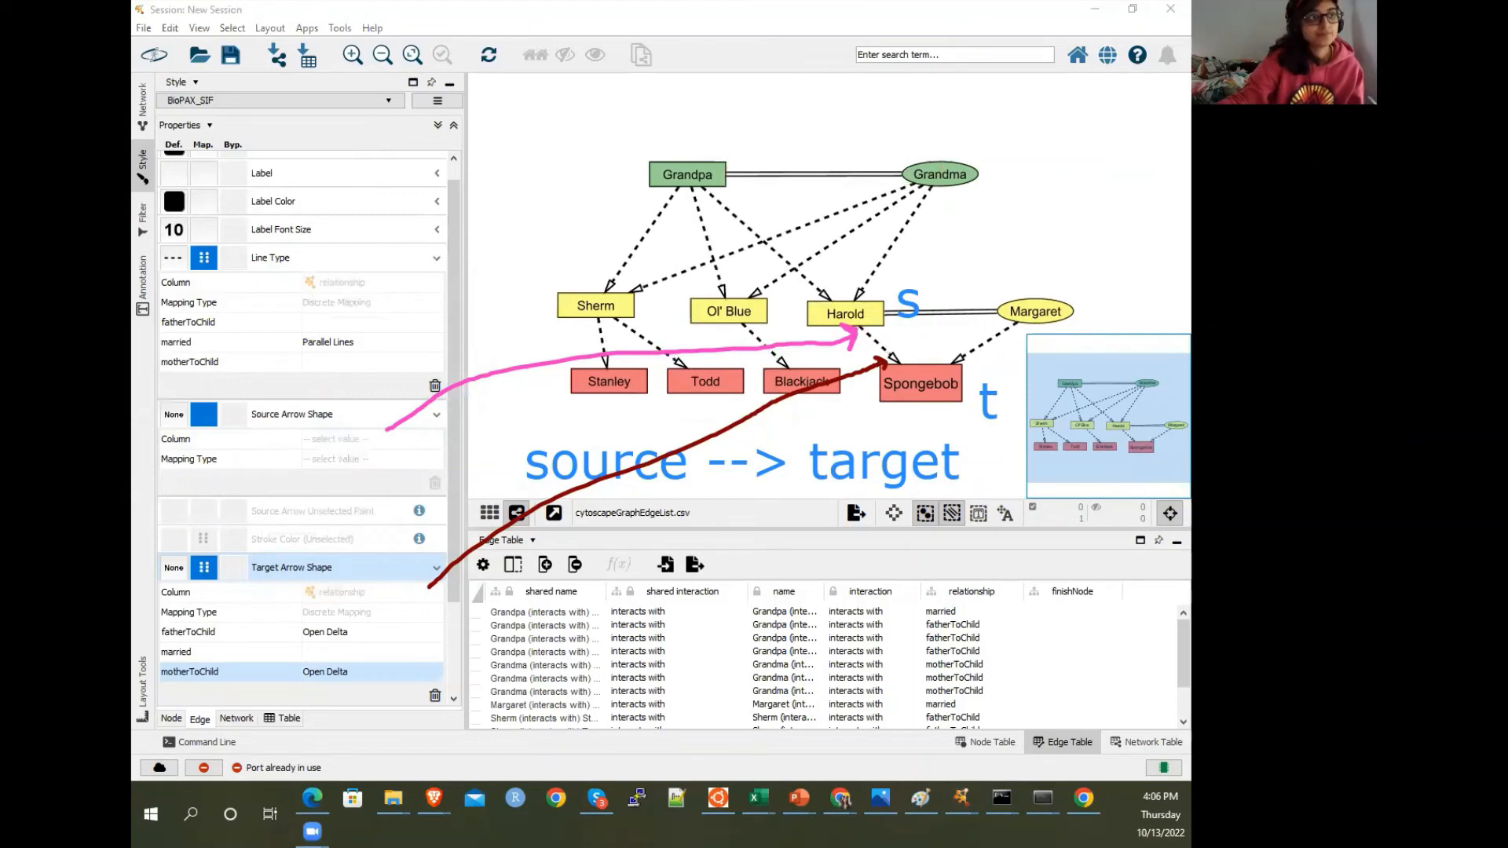
Map the edge Label property to the relationship column with a Discrete Mapping
scroll(438, 280, up, 1)
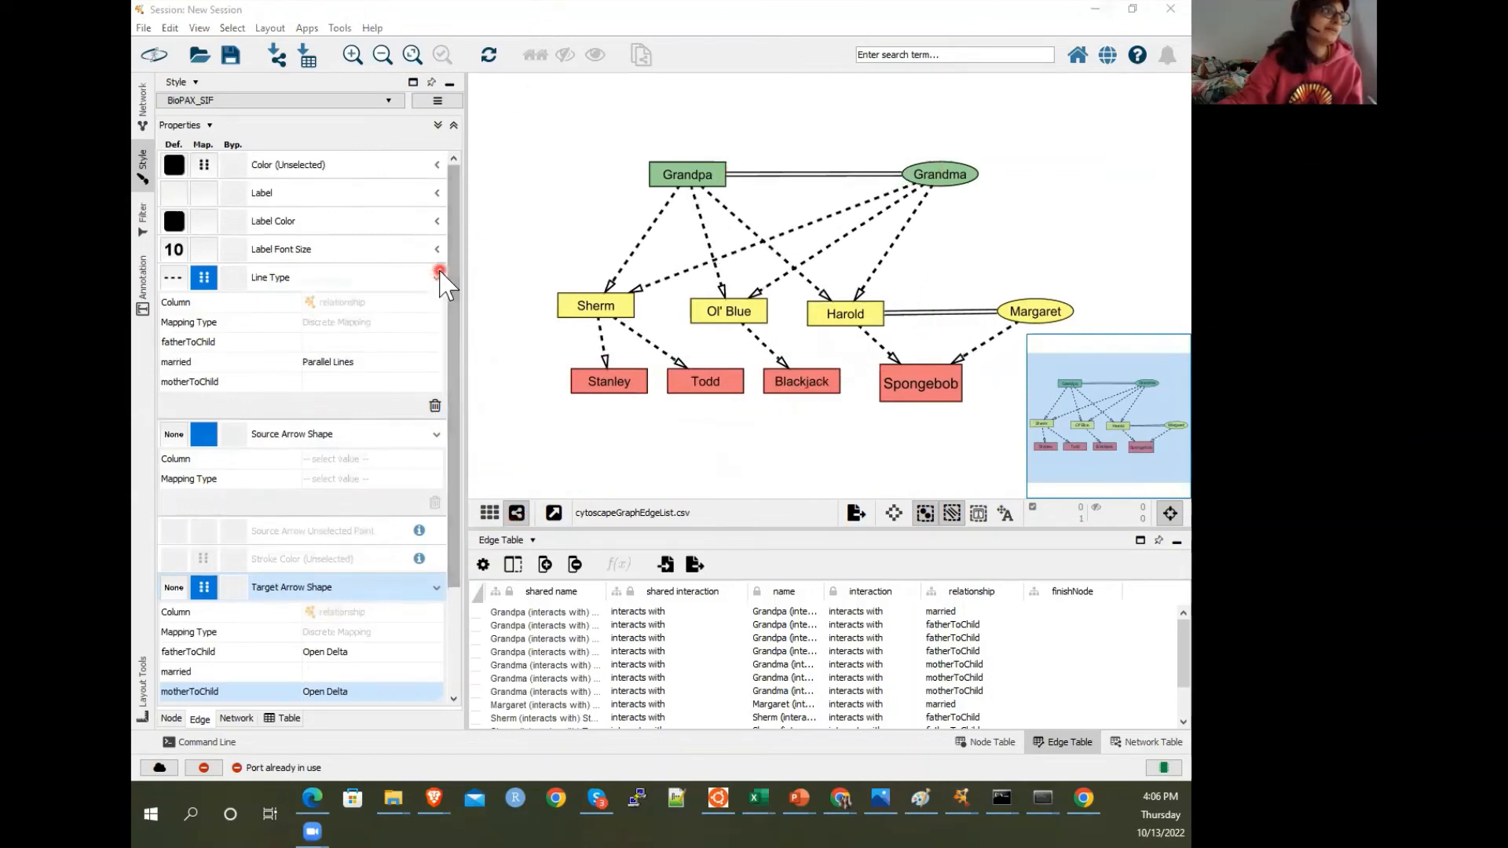
click(437, 196)
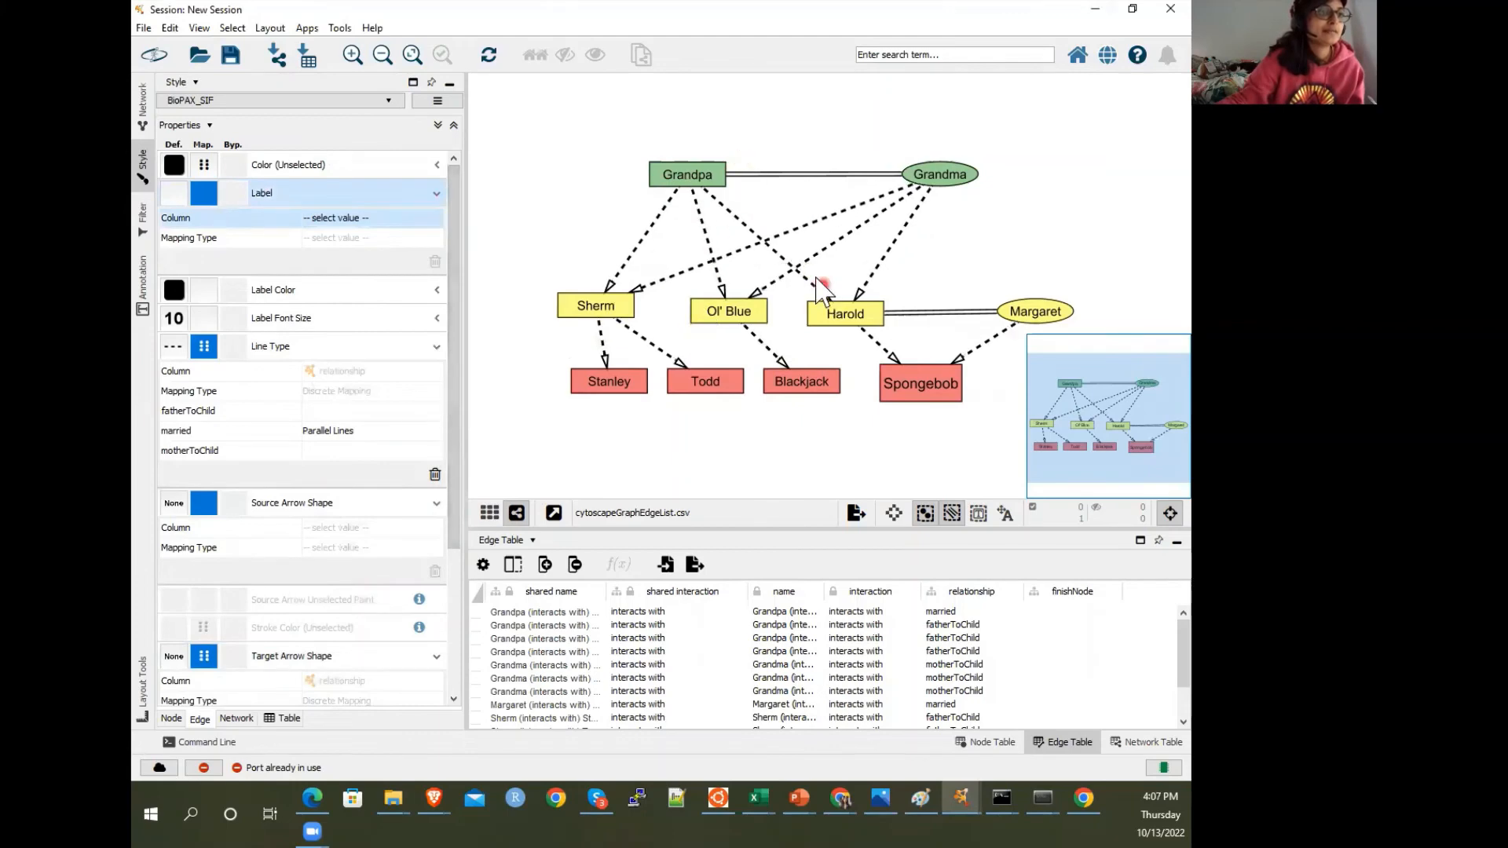
click(346, 220)
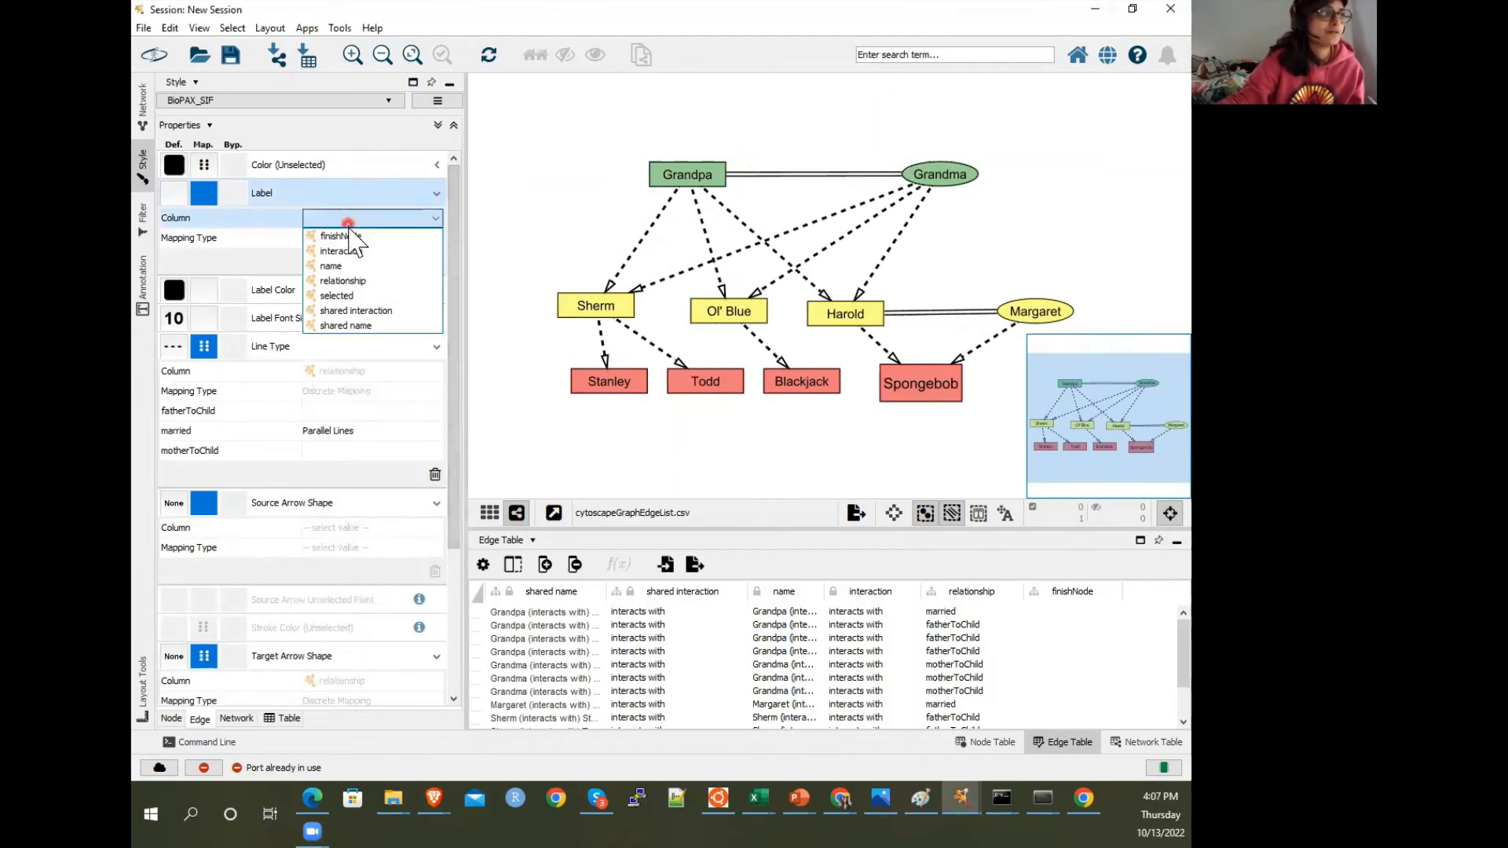
click(355, 281)
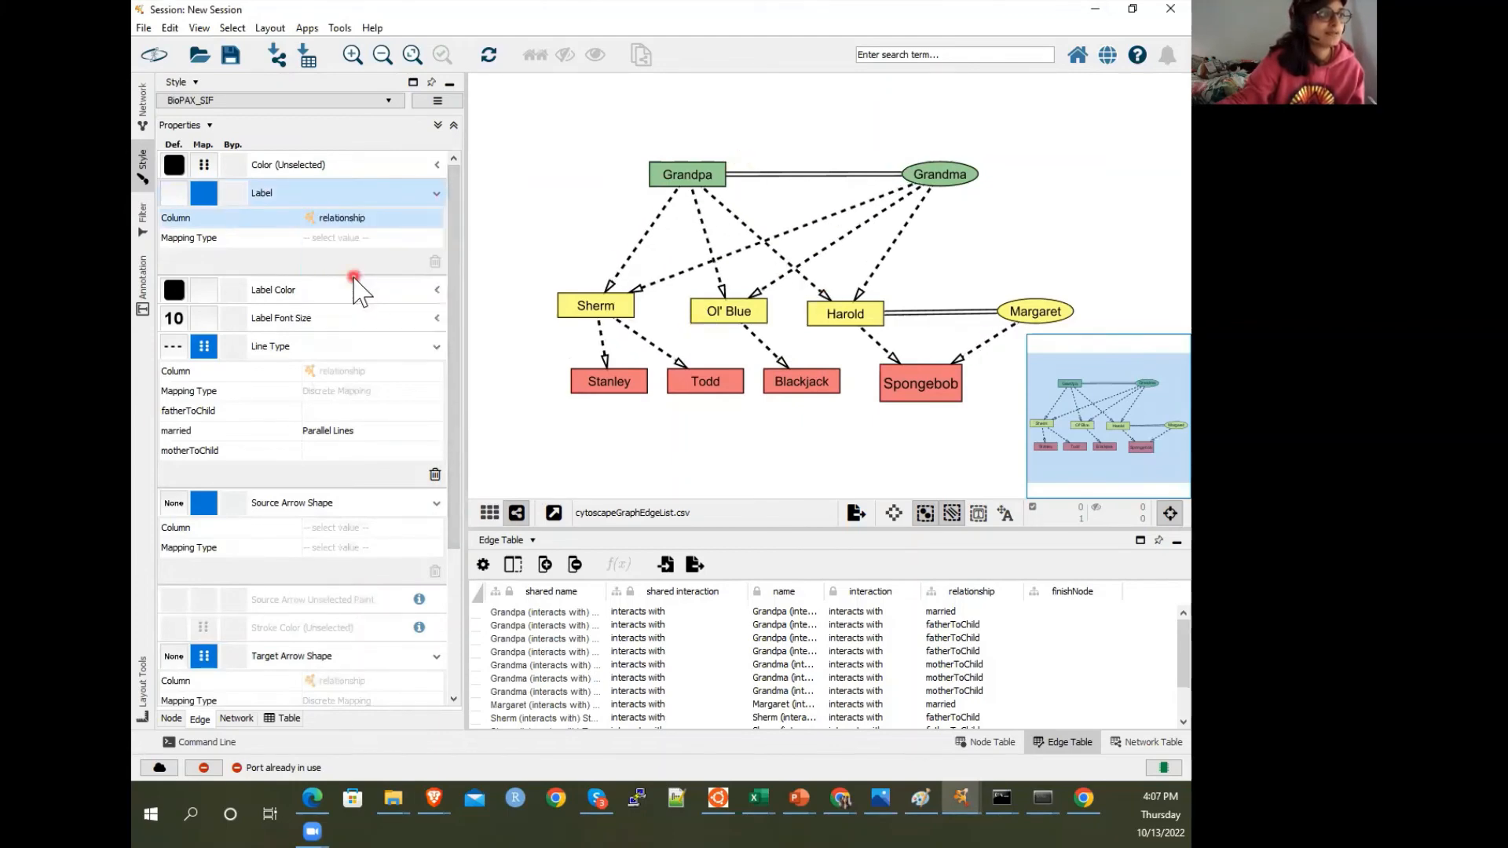
click(339, 240)
click(343, 256)
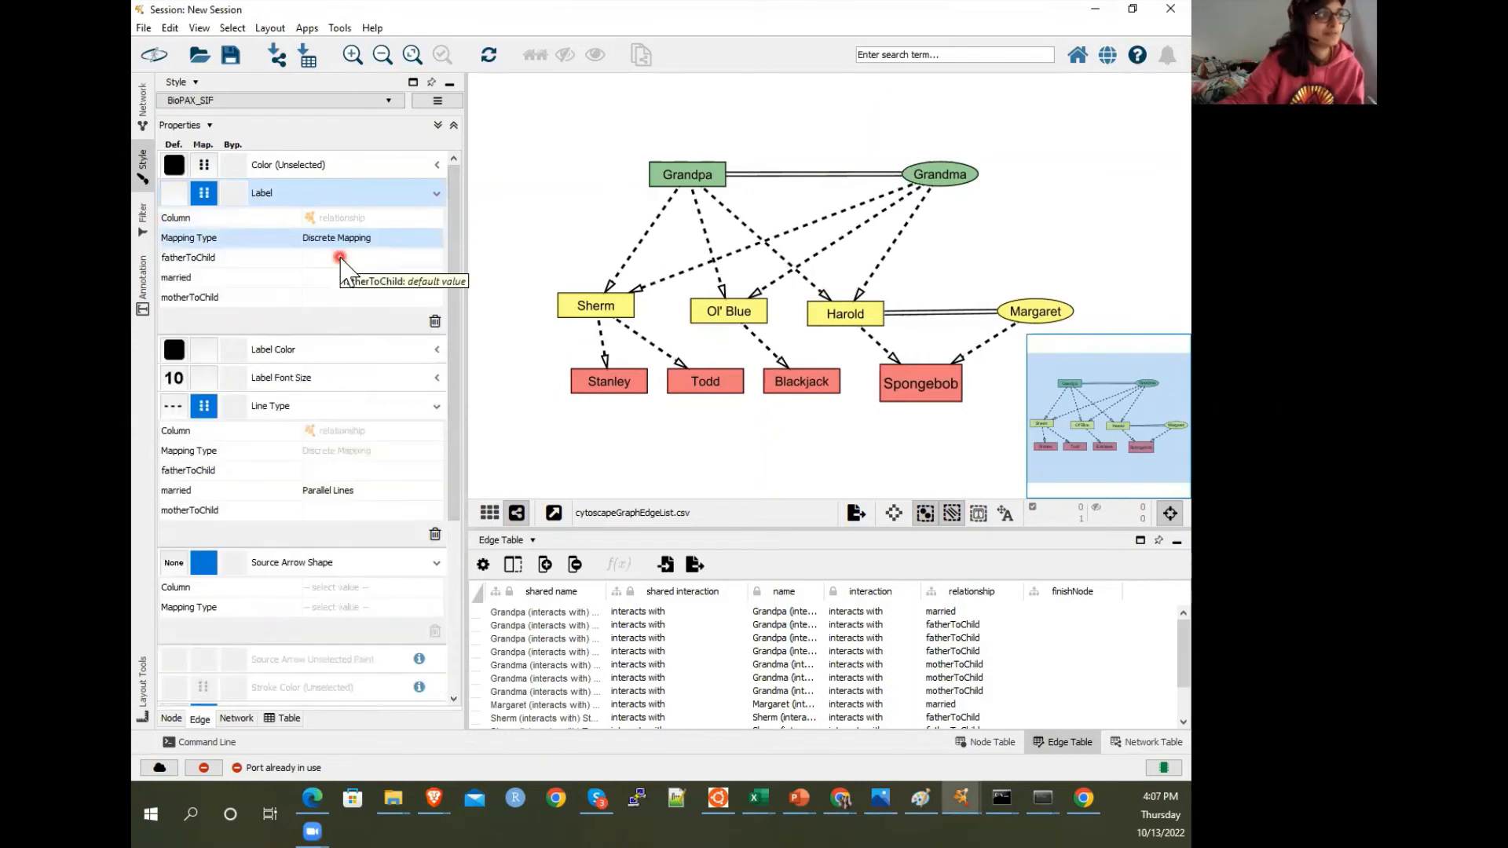
Set the mapped edge labels to "parent" for fatherToChild, "married" for married and "parent" for motherToChild
click(341, 260)
text(p)
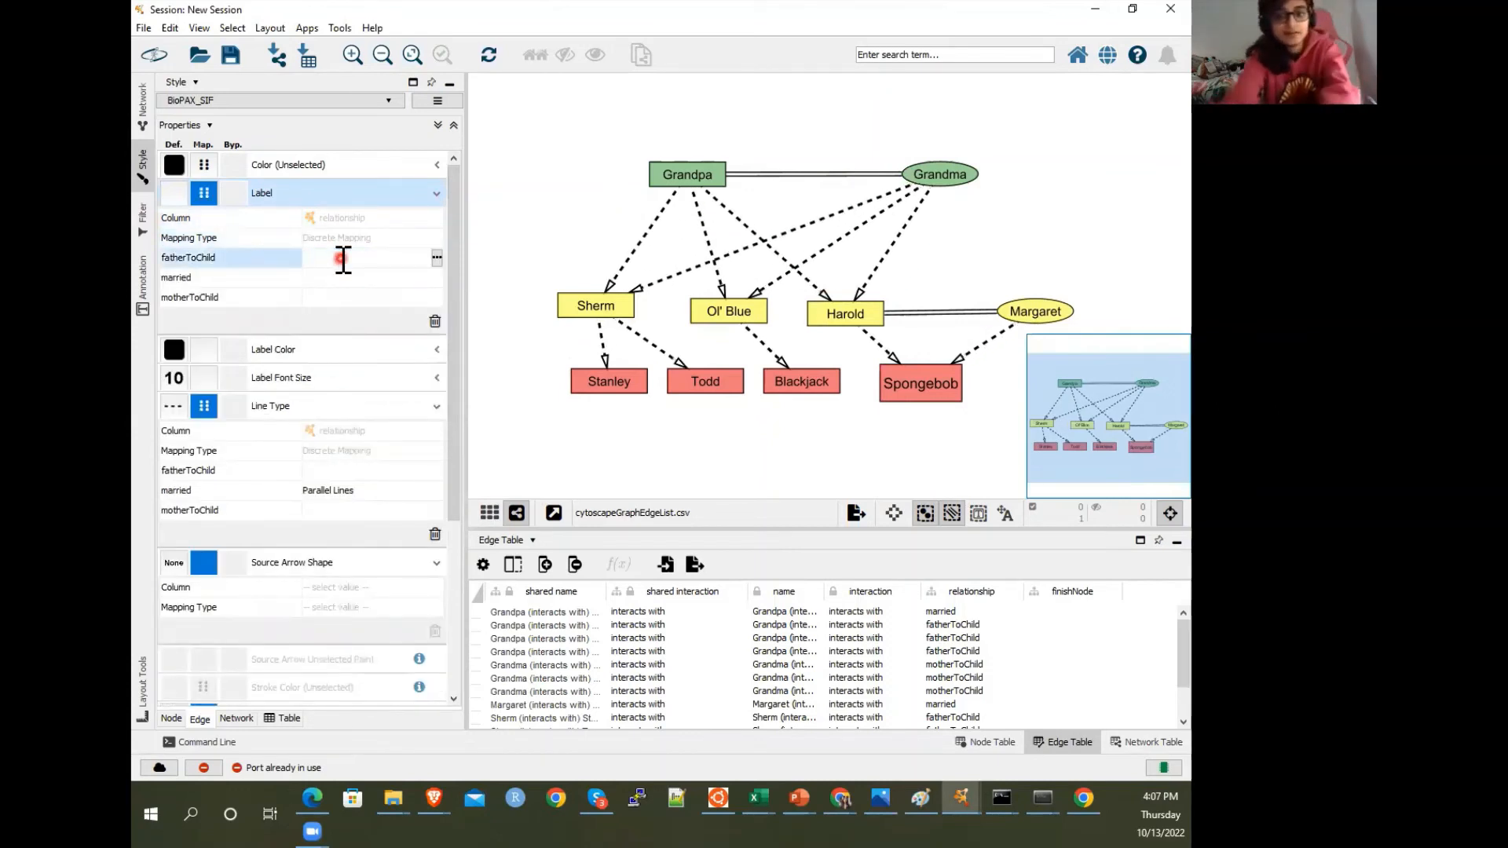
text(E)
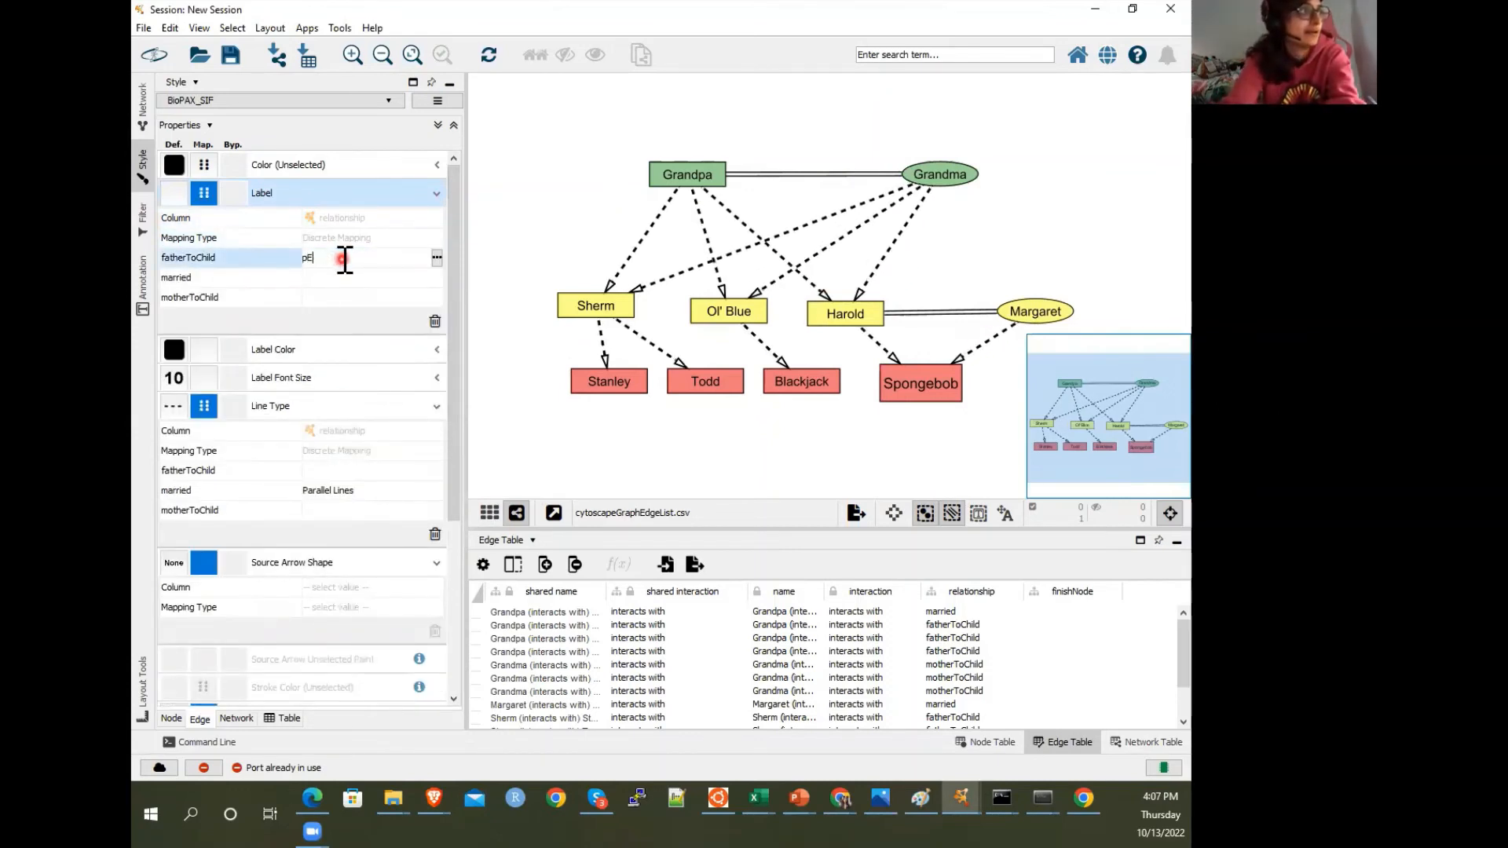
text(Went)
key(Return)
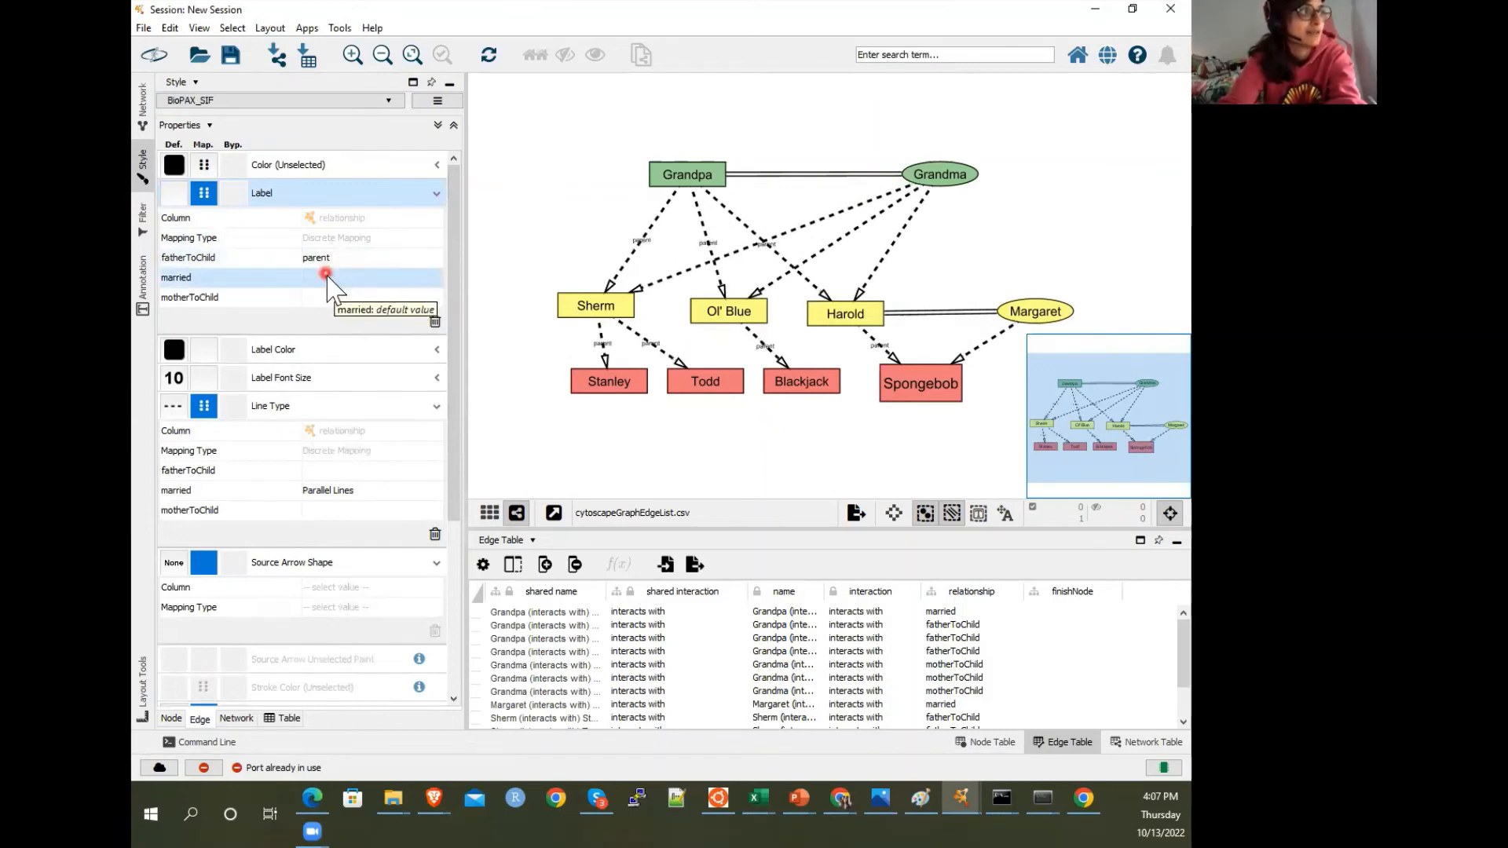
click(327, 276)
text(married)
key(Return)
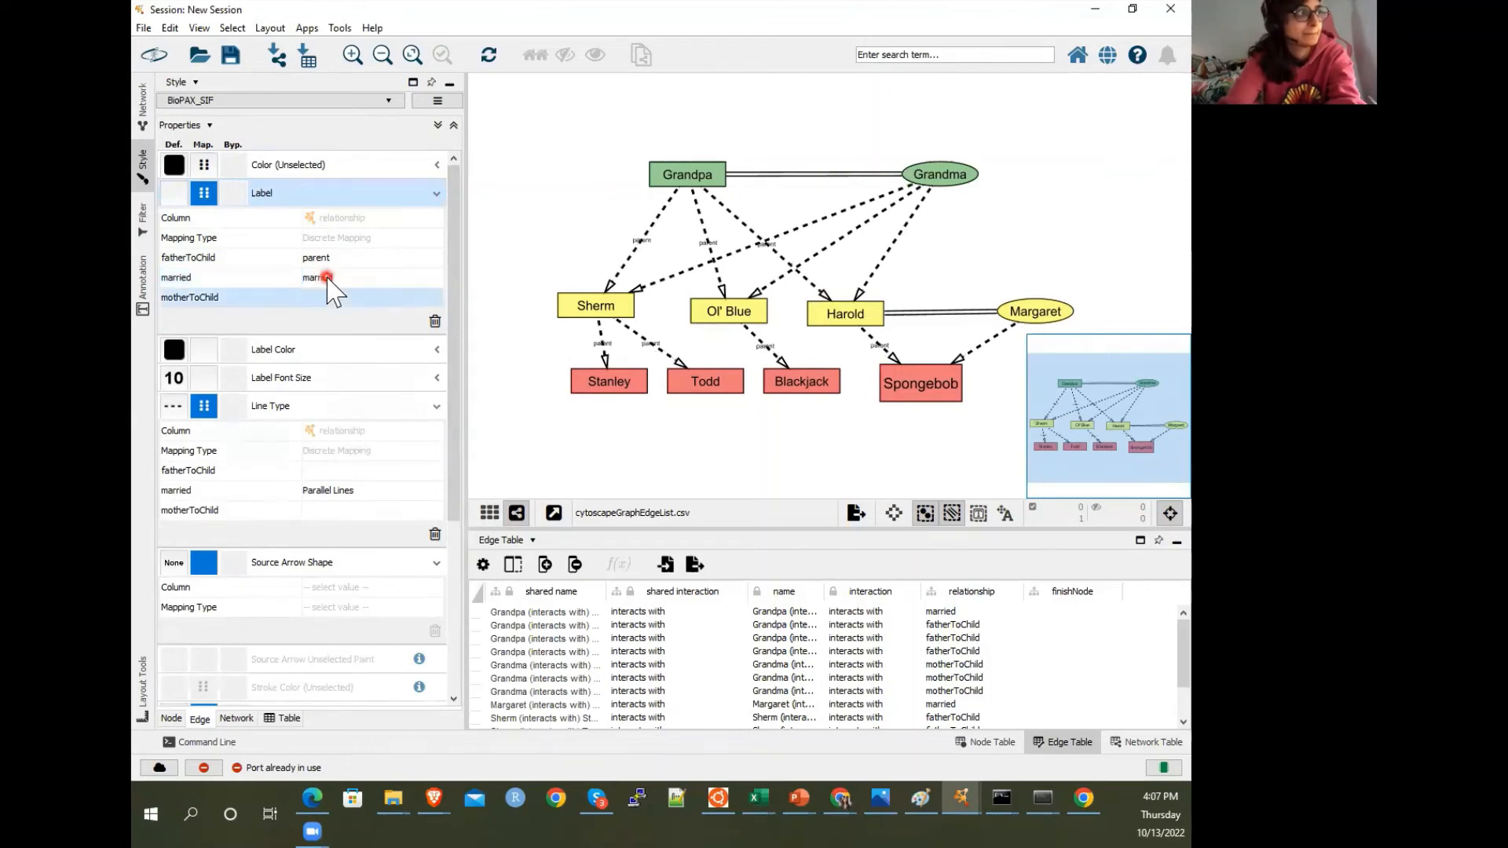
click(333, 298)
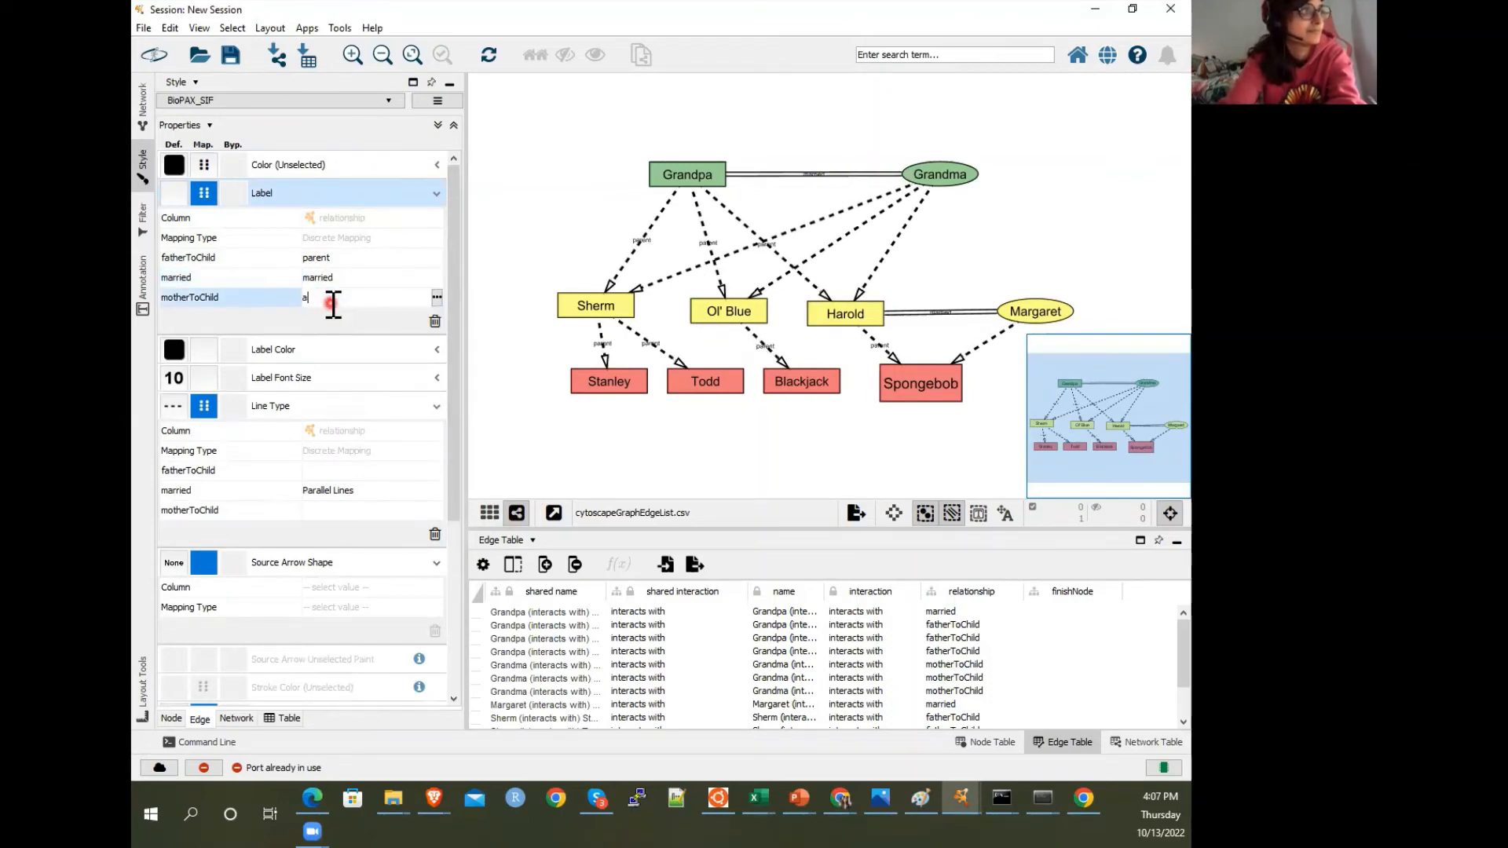
text(parent)
key(Return)
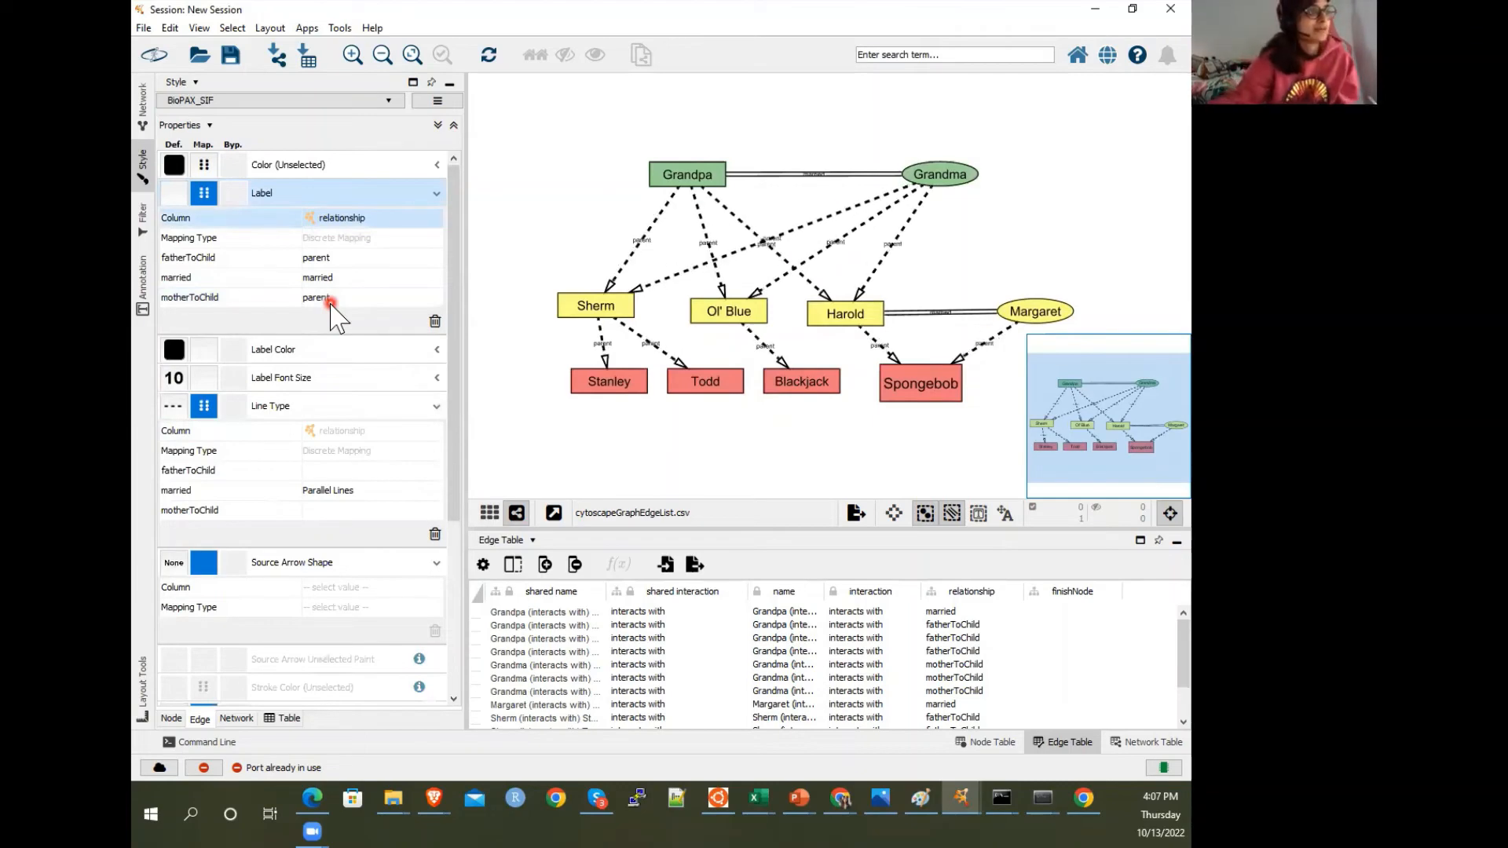
Set the default edge label color to the blue of the first ColorBrewer Qualitative palette
click(181, 351)
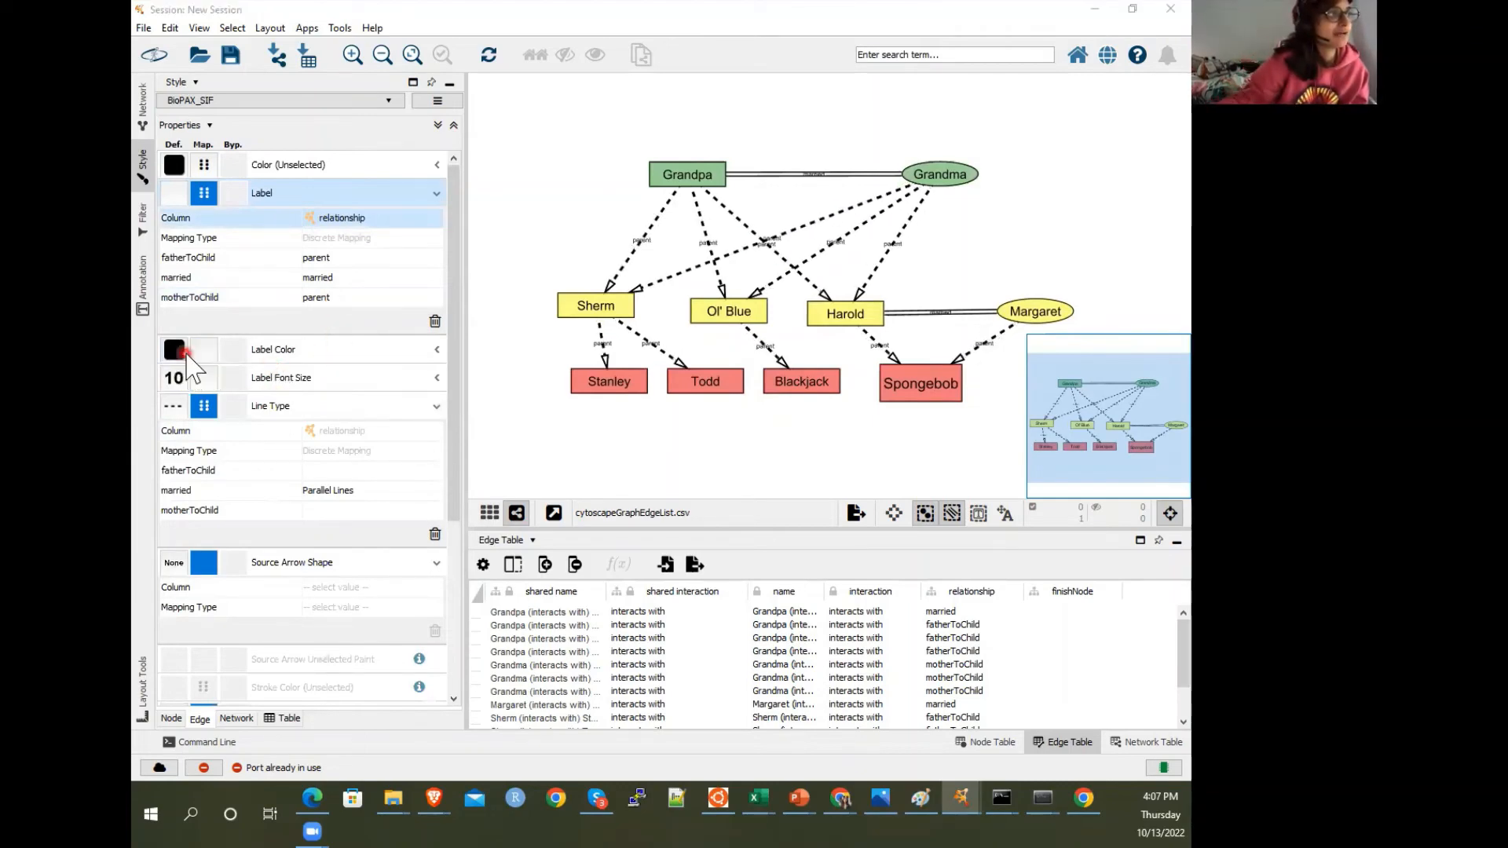
click(507, 542)
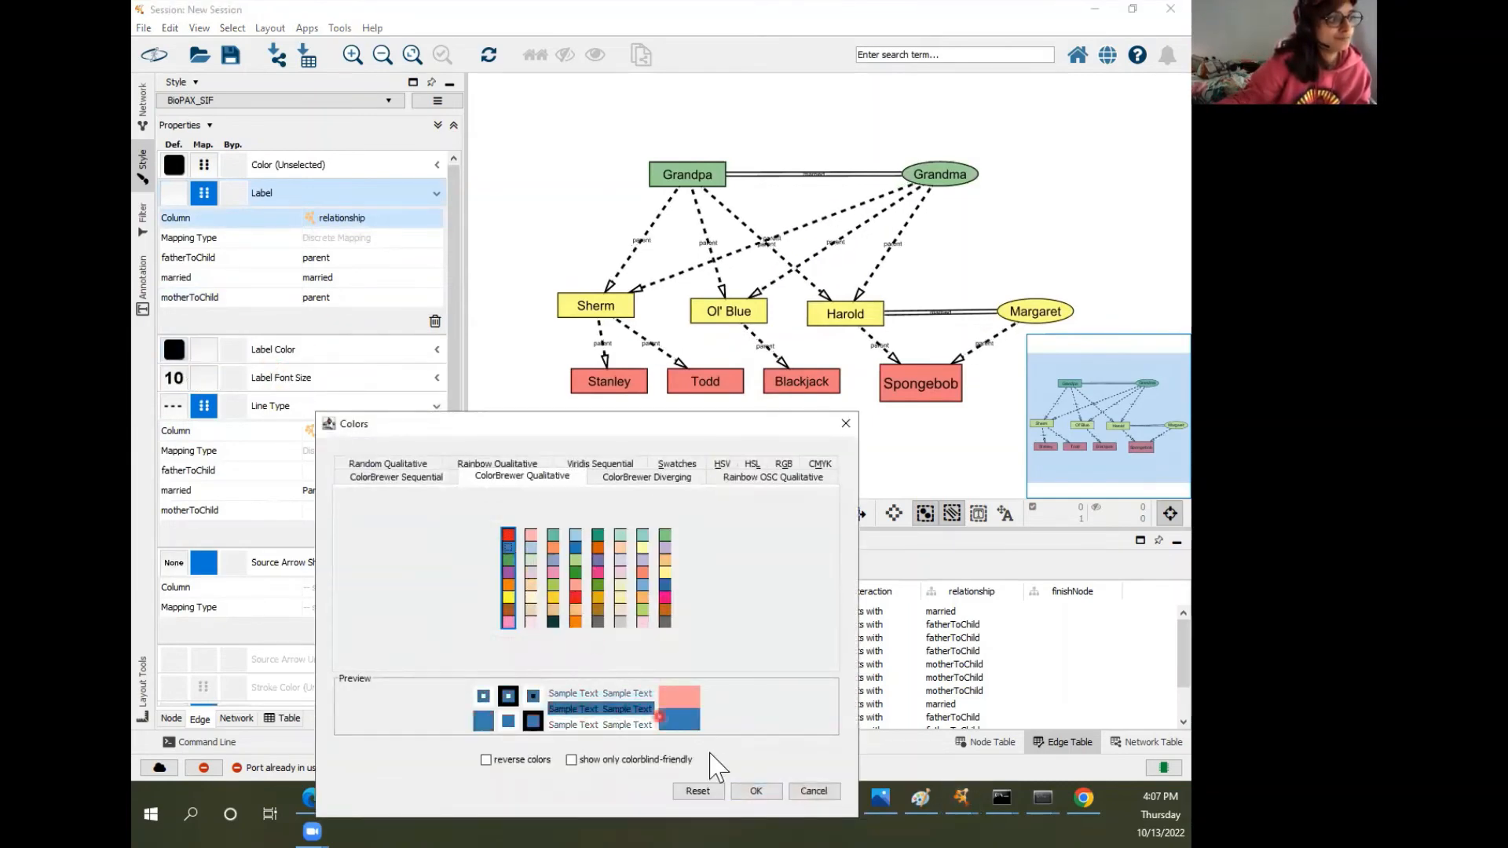
click(757, 791)
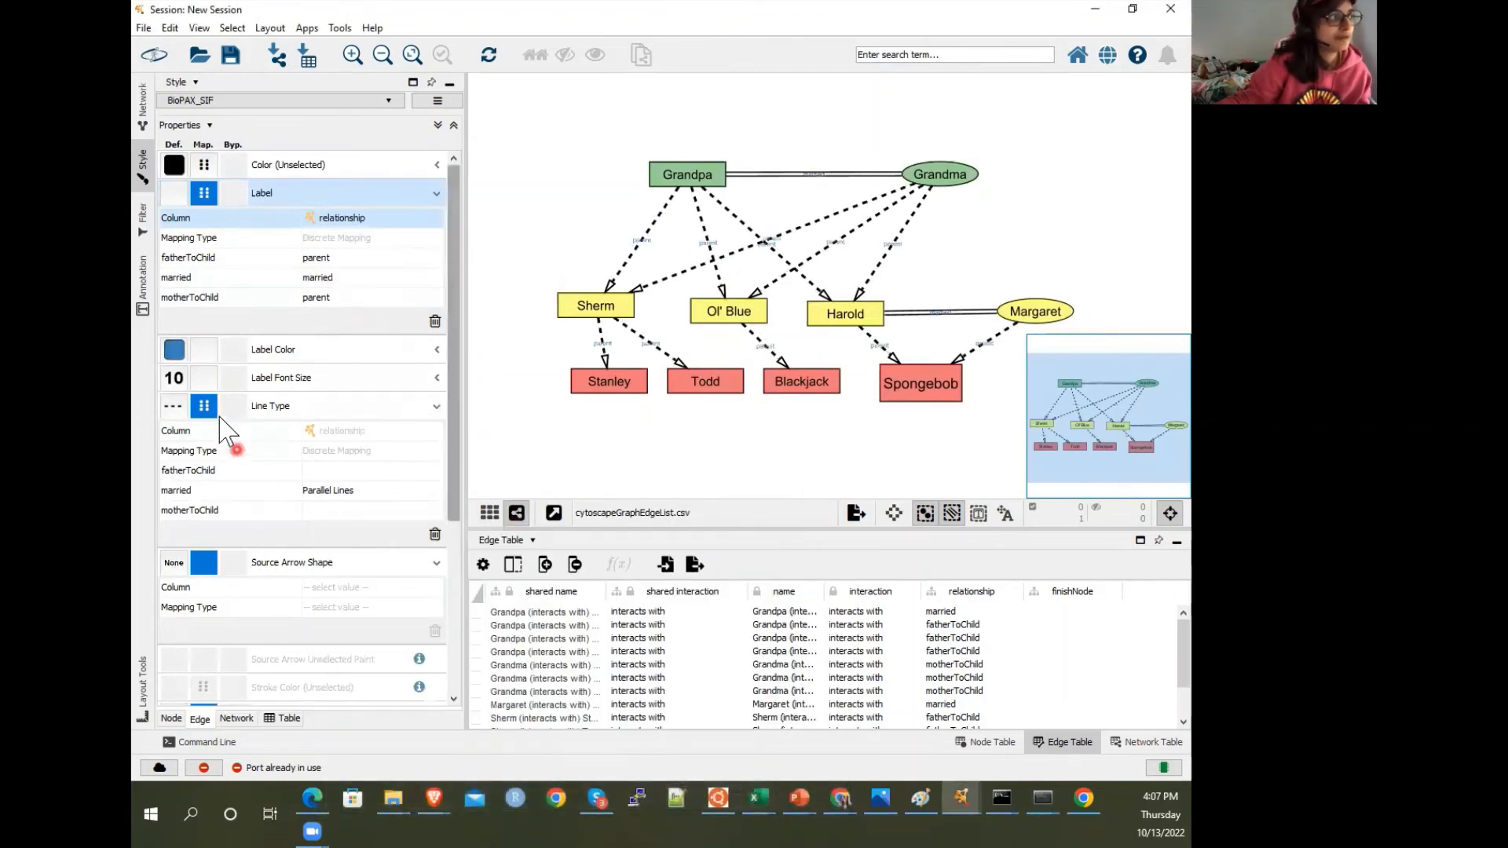
Set the default edge label font size to 15
click(173, 377)
click(522, 453)
drag(526, 449, 543, 451)
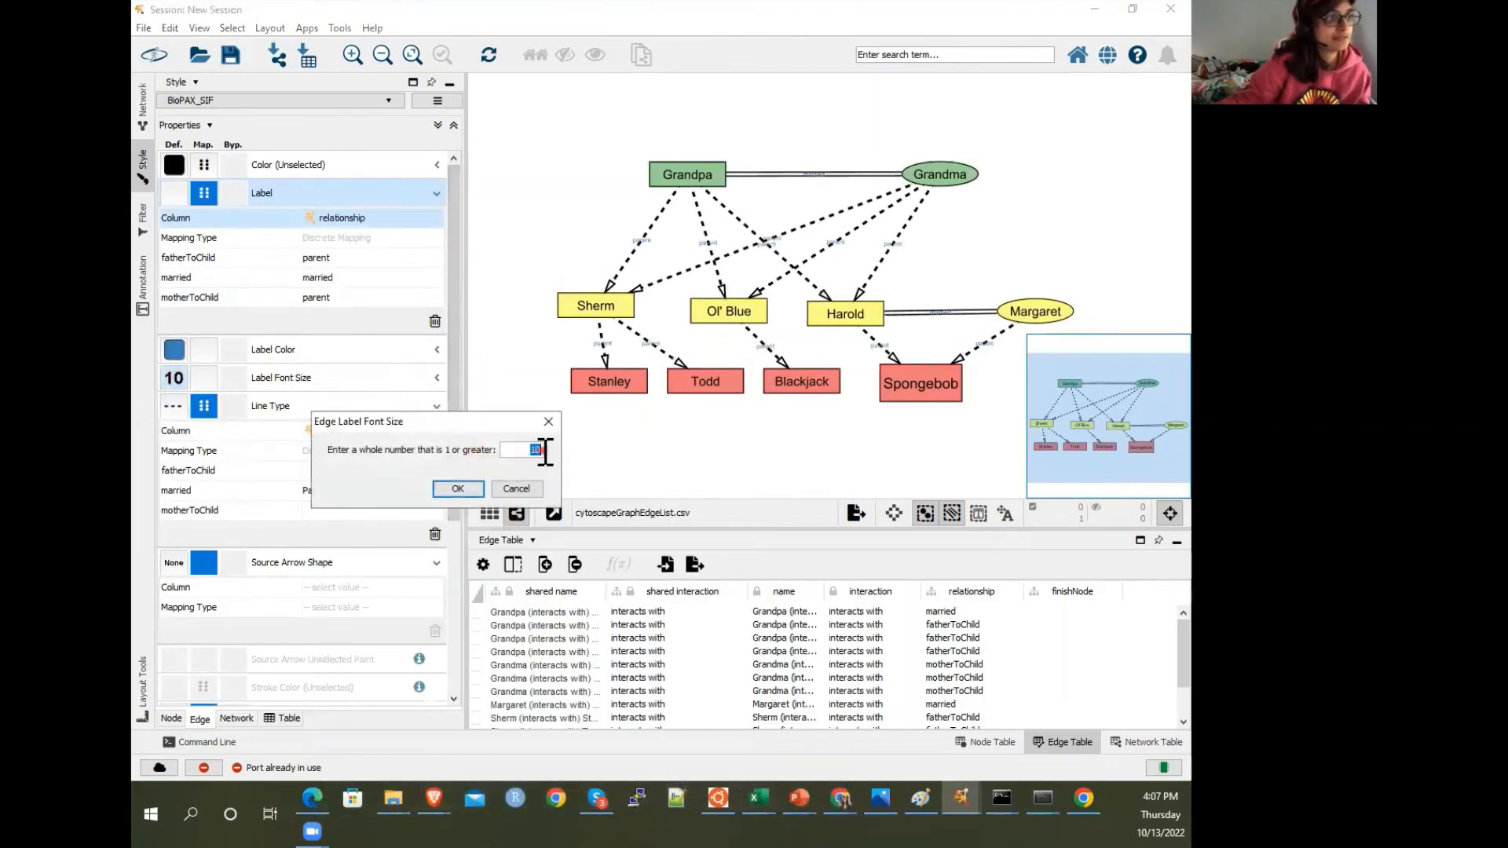
text(15)
key(Return)
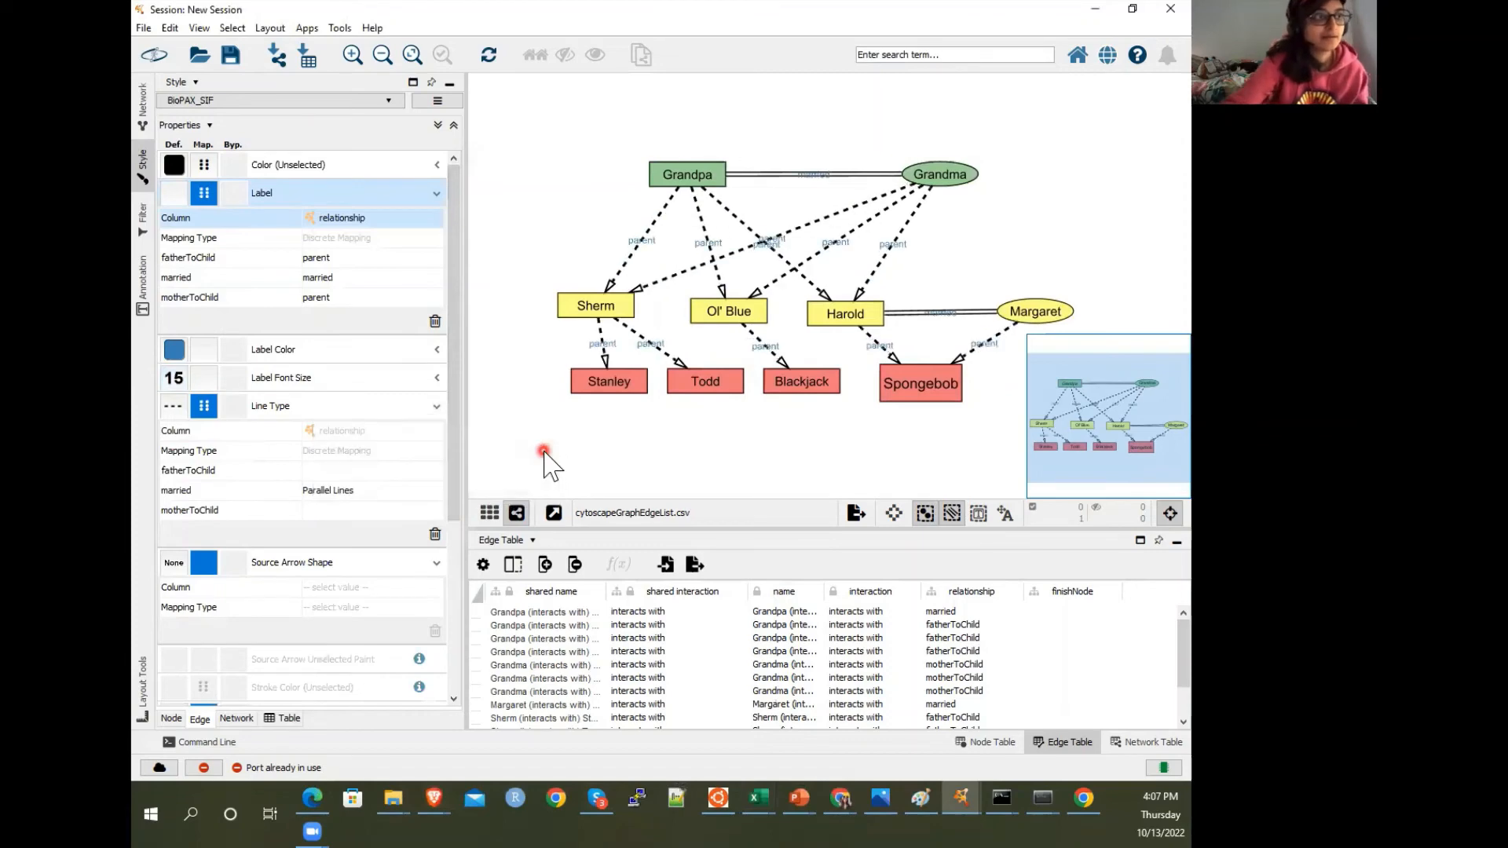
Shift the Sherm node slightly right and down and the Harold node slightly right and up, leaving nothing selected
scroll(785, 170, up, 3)
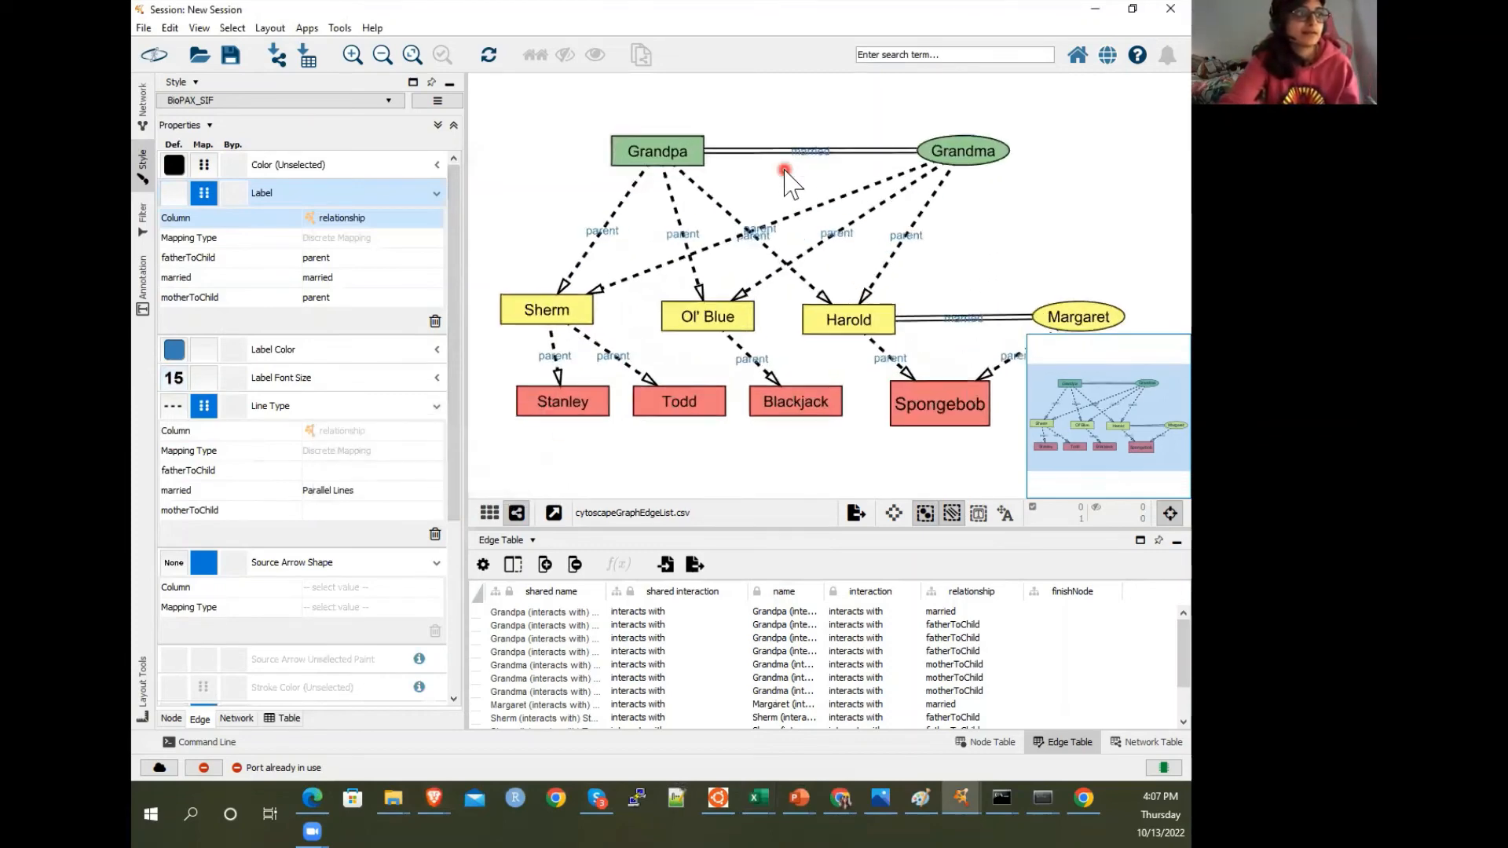
click(760, 220)
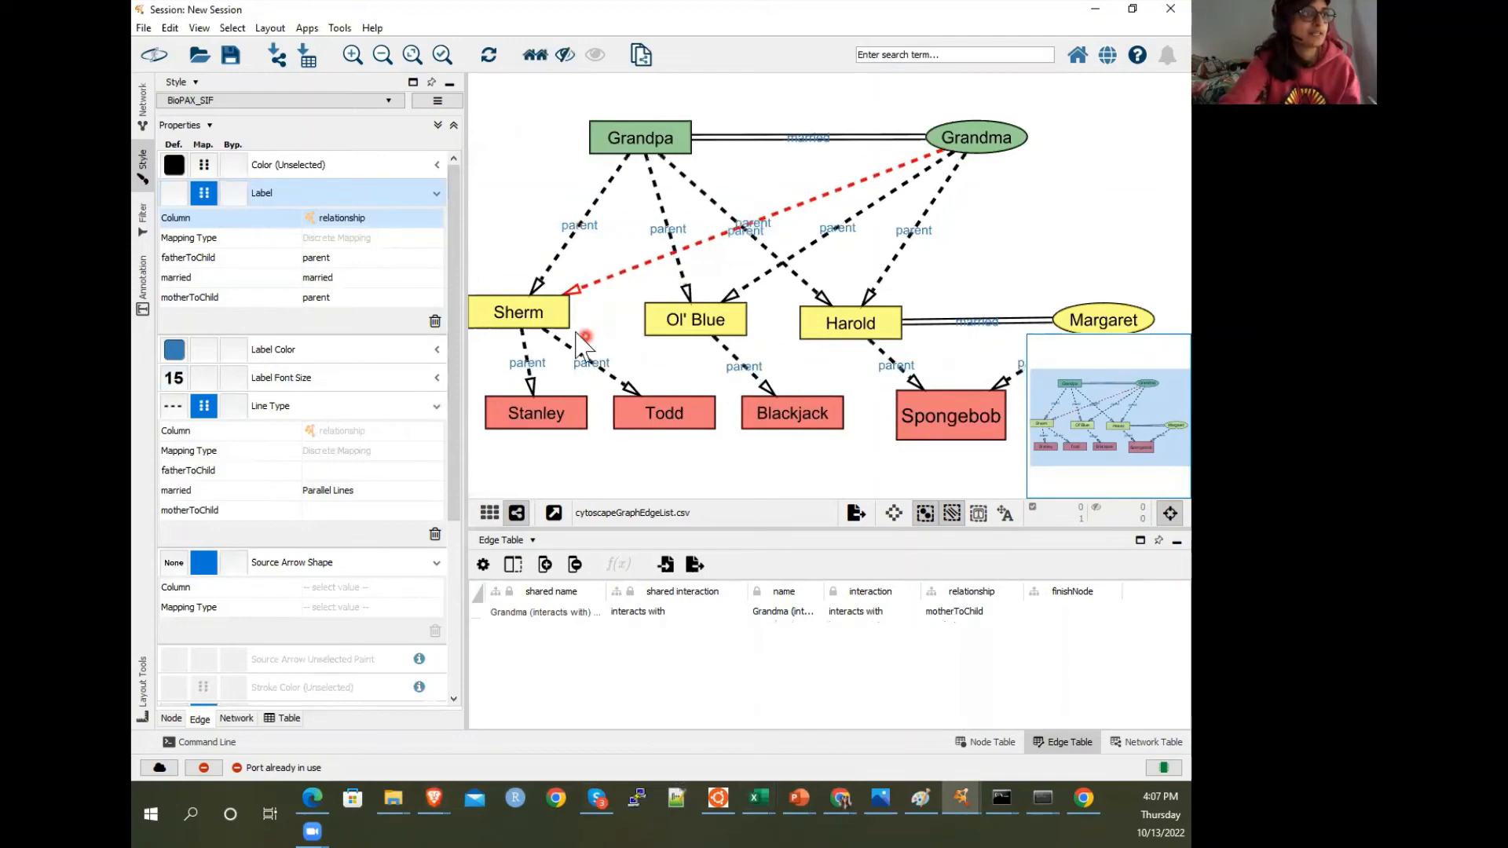
mouse_move(543, 318)
mouse_down()
mouse_move(554, 303)
mouse_move(567, 353)
mouse_move(577, 327)
mouse_move(558, 325)
mouse_up()
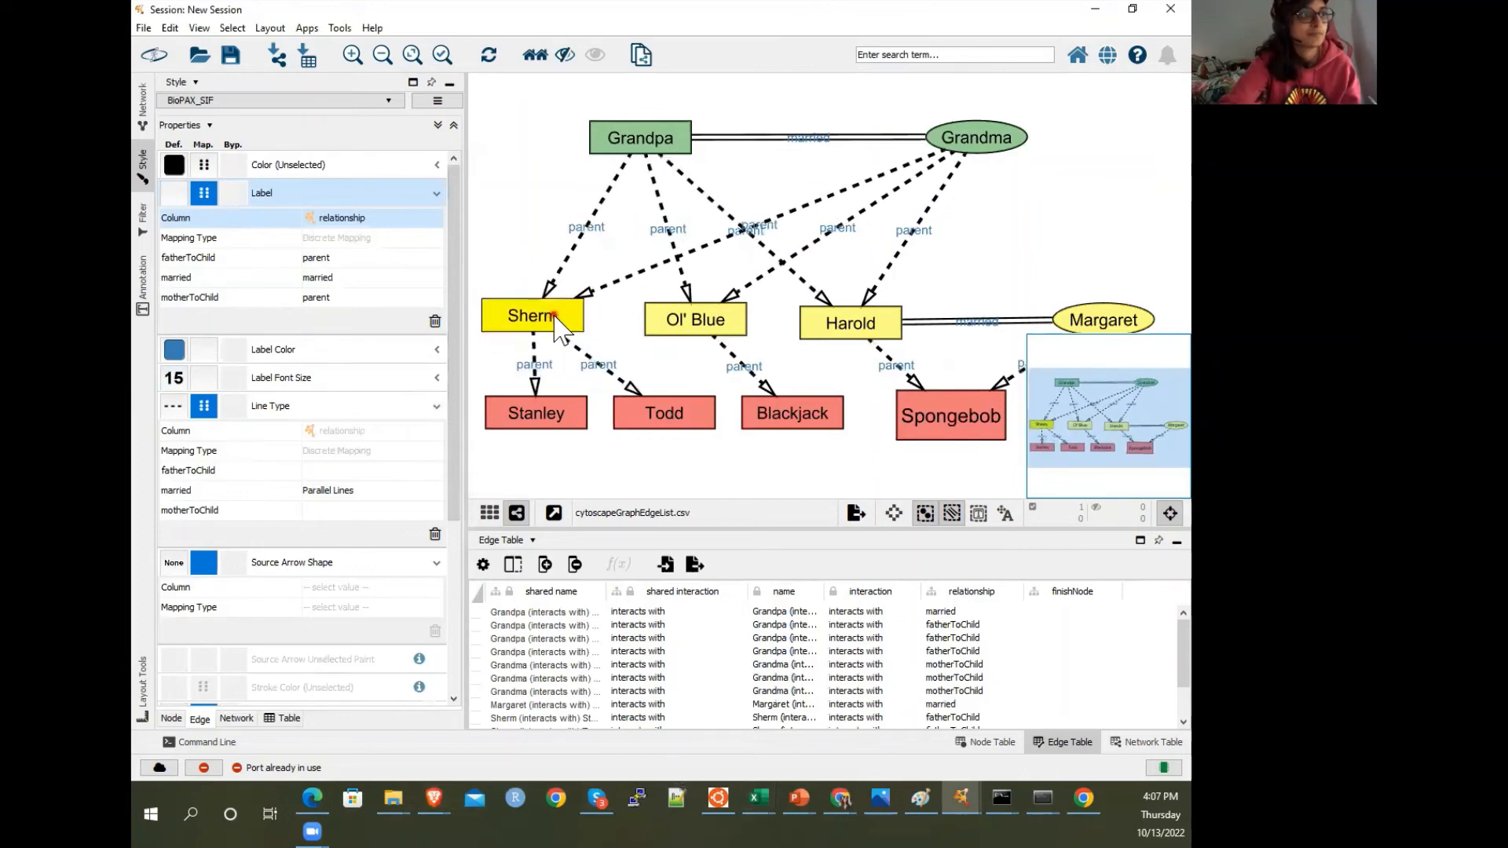
mouse_move(832, 323)
mouse_down()
mouse_move(807, 342)
mouse_move(869, 329)
mouse_move(870, 302)
mouse_move(858, 313)
mouse_up()
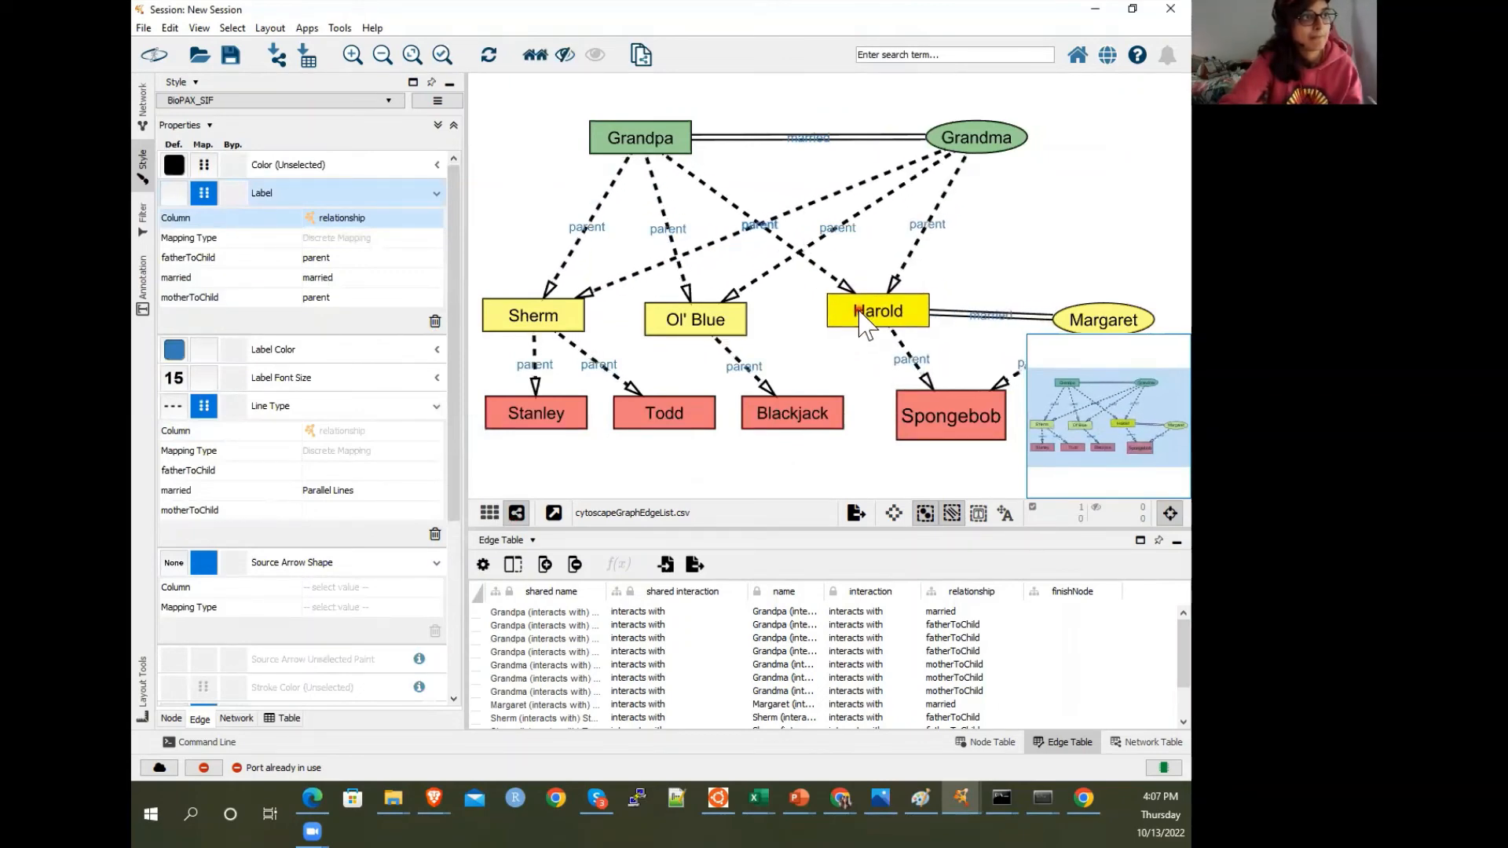
click(1025, 255)
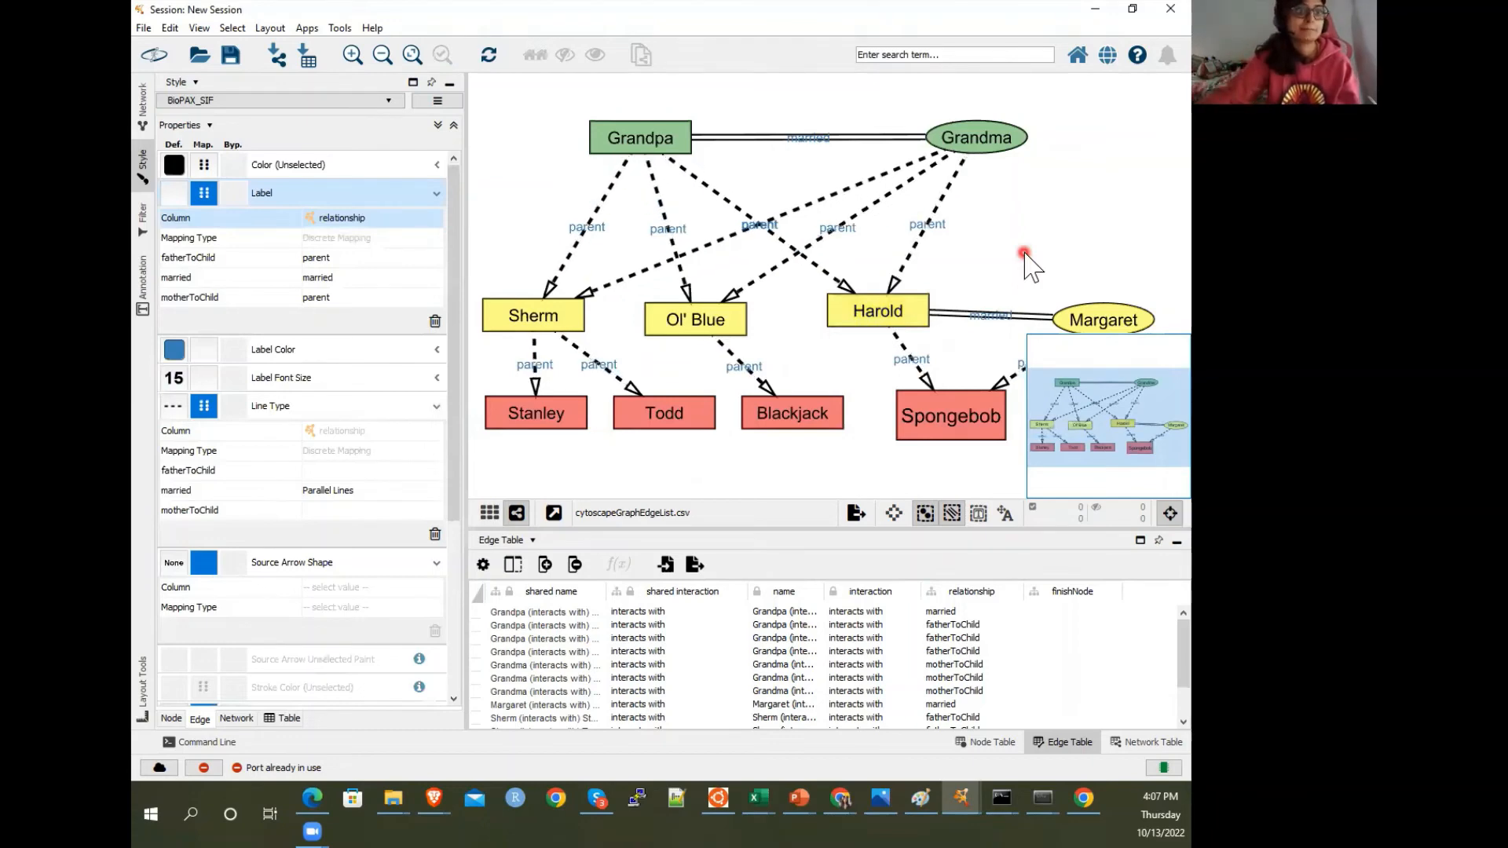
scroll(1135, 334, down, 2)
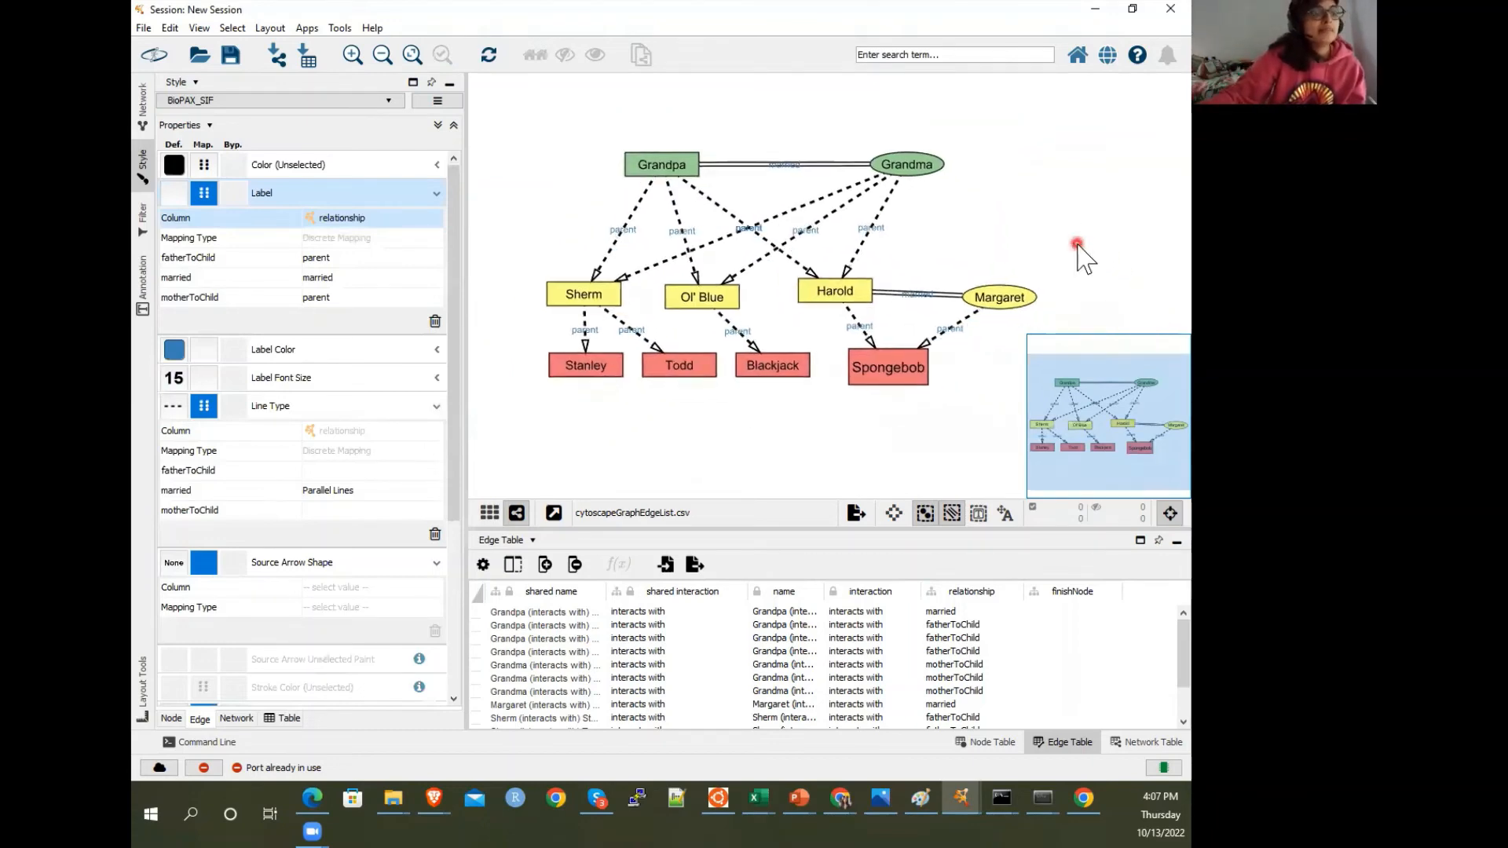
scroll(1076, 246, up, 1)
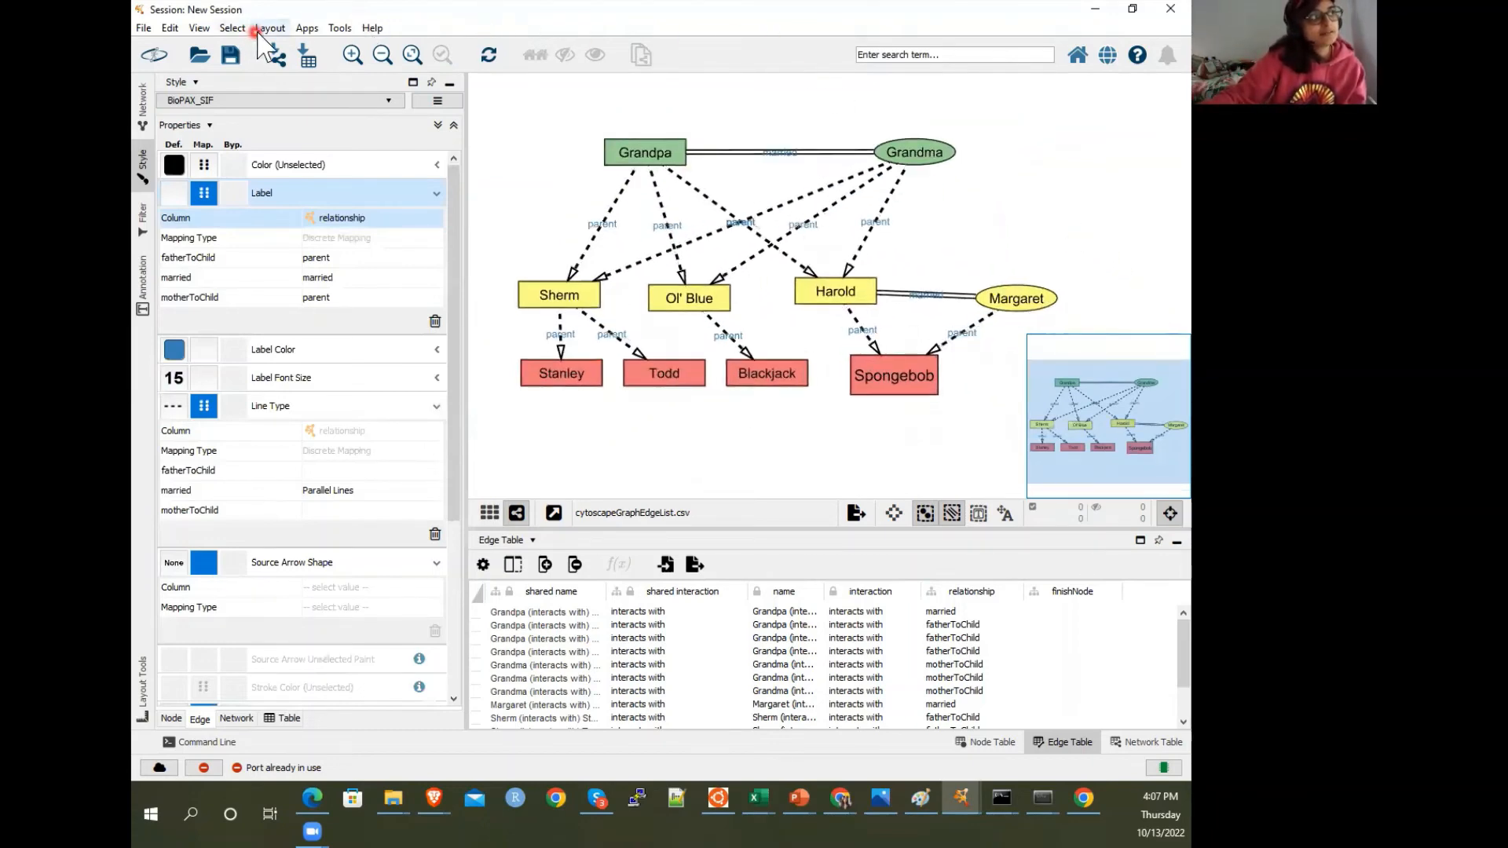
click(914, 365)
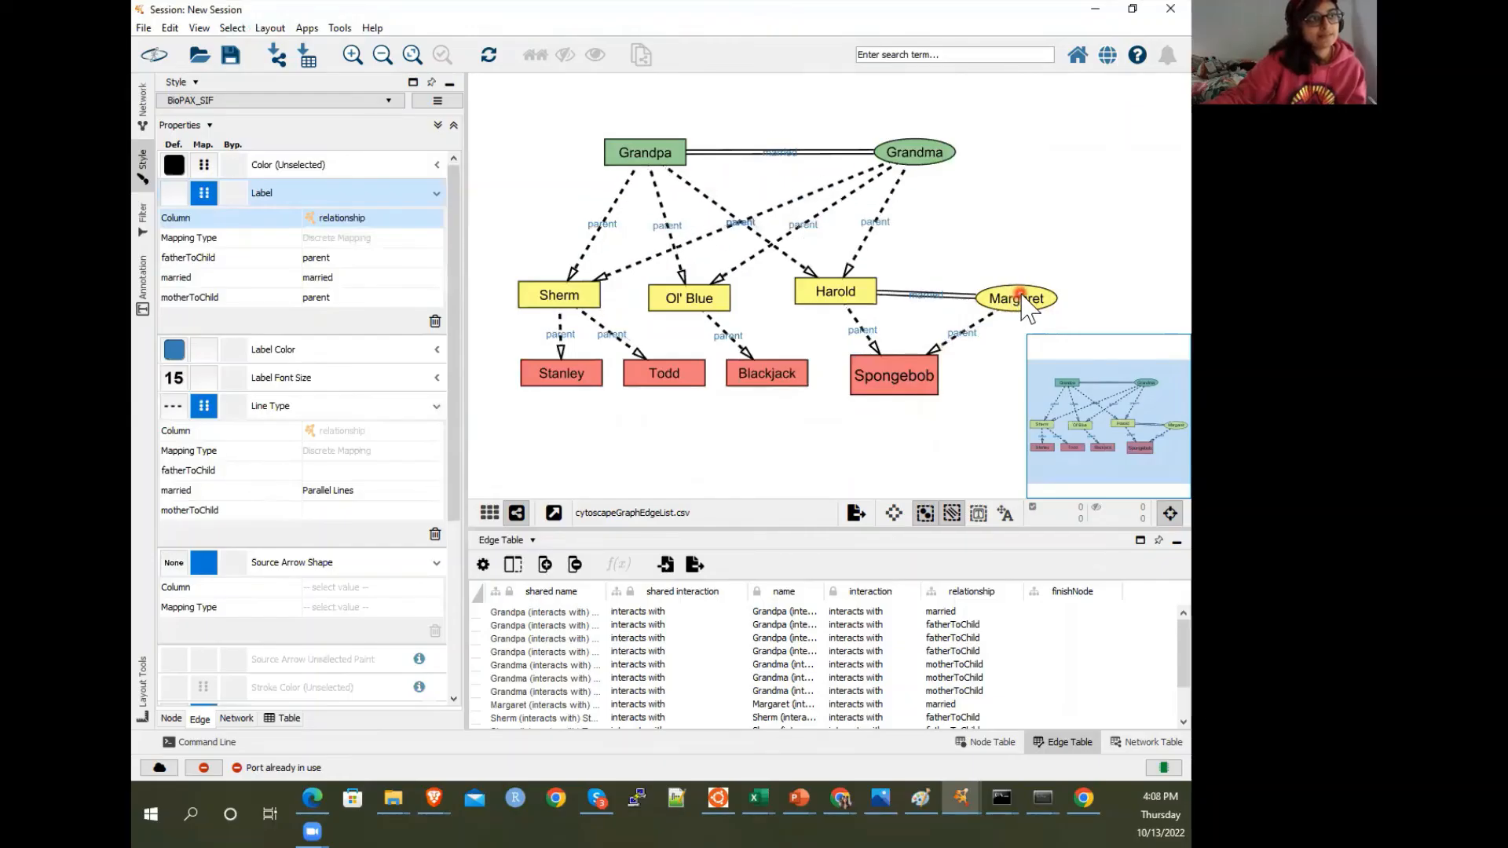
Save the session as spongebobDemoV2.cys in the cytoscapeDemo folder
click(230, 55)
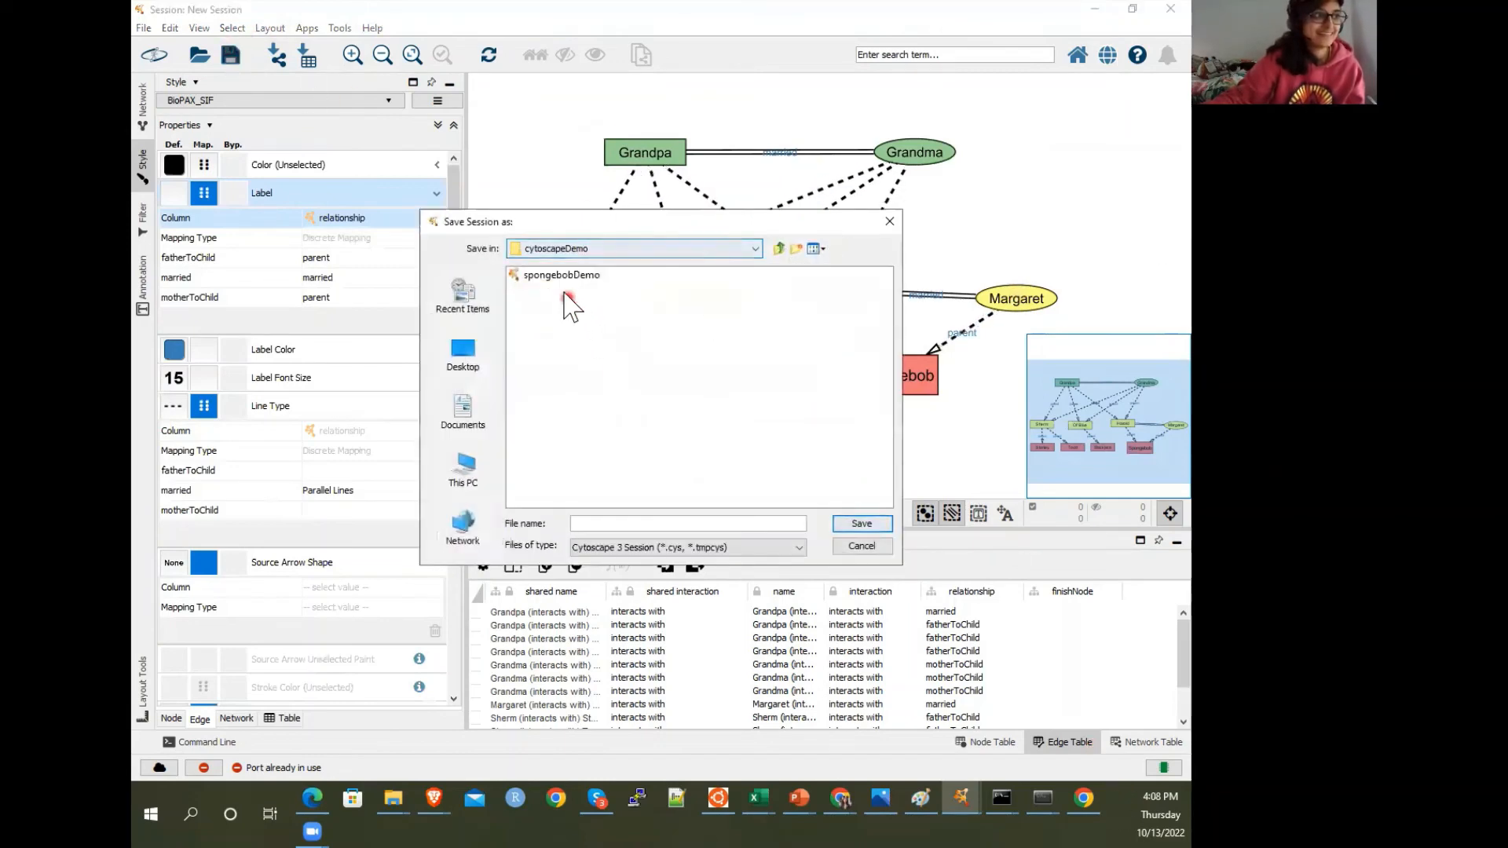
click(562, 275)
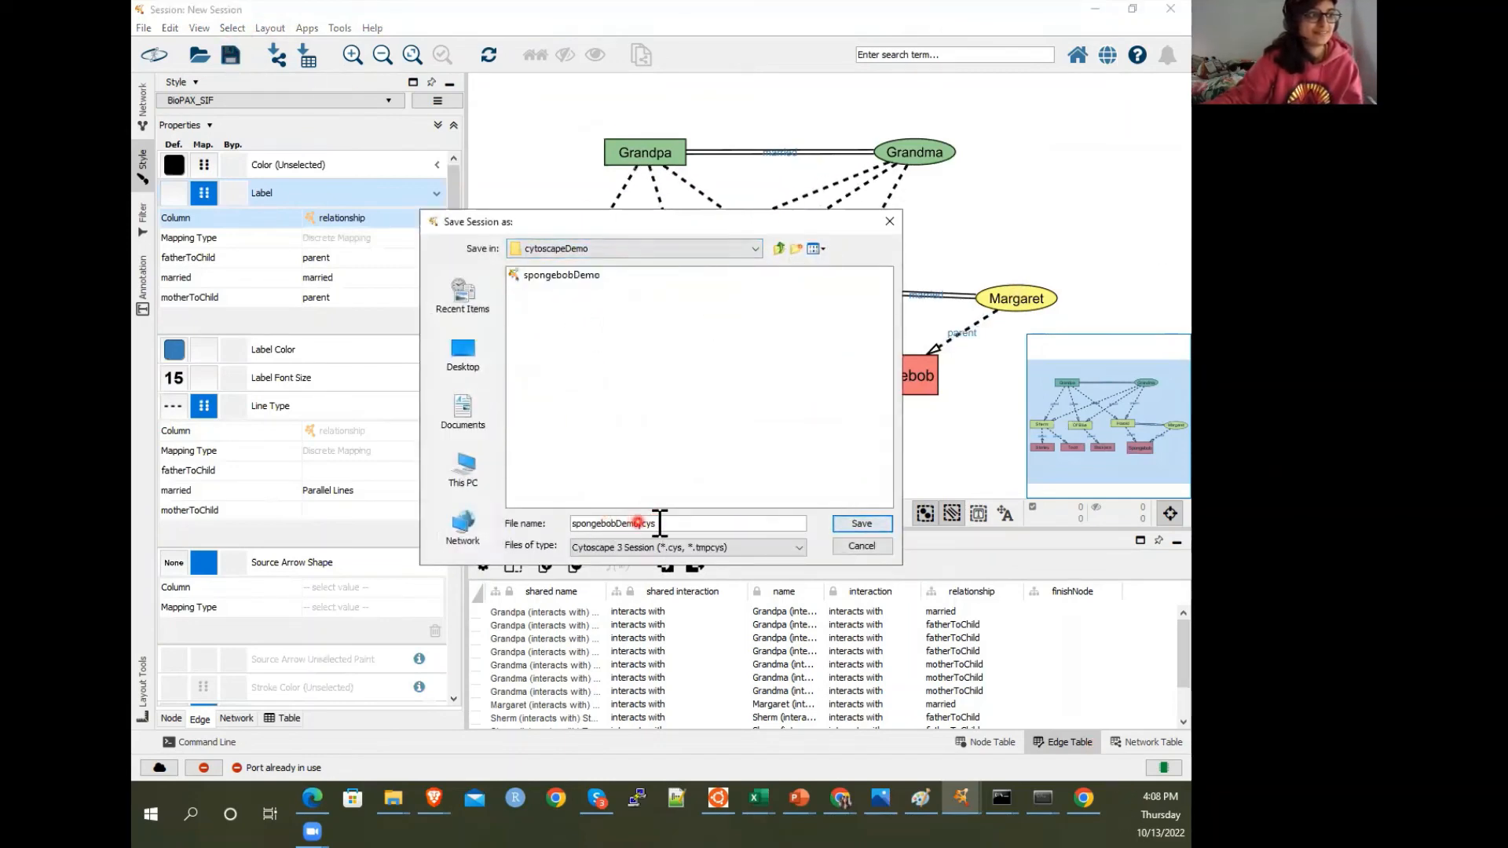
key(Return)
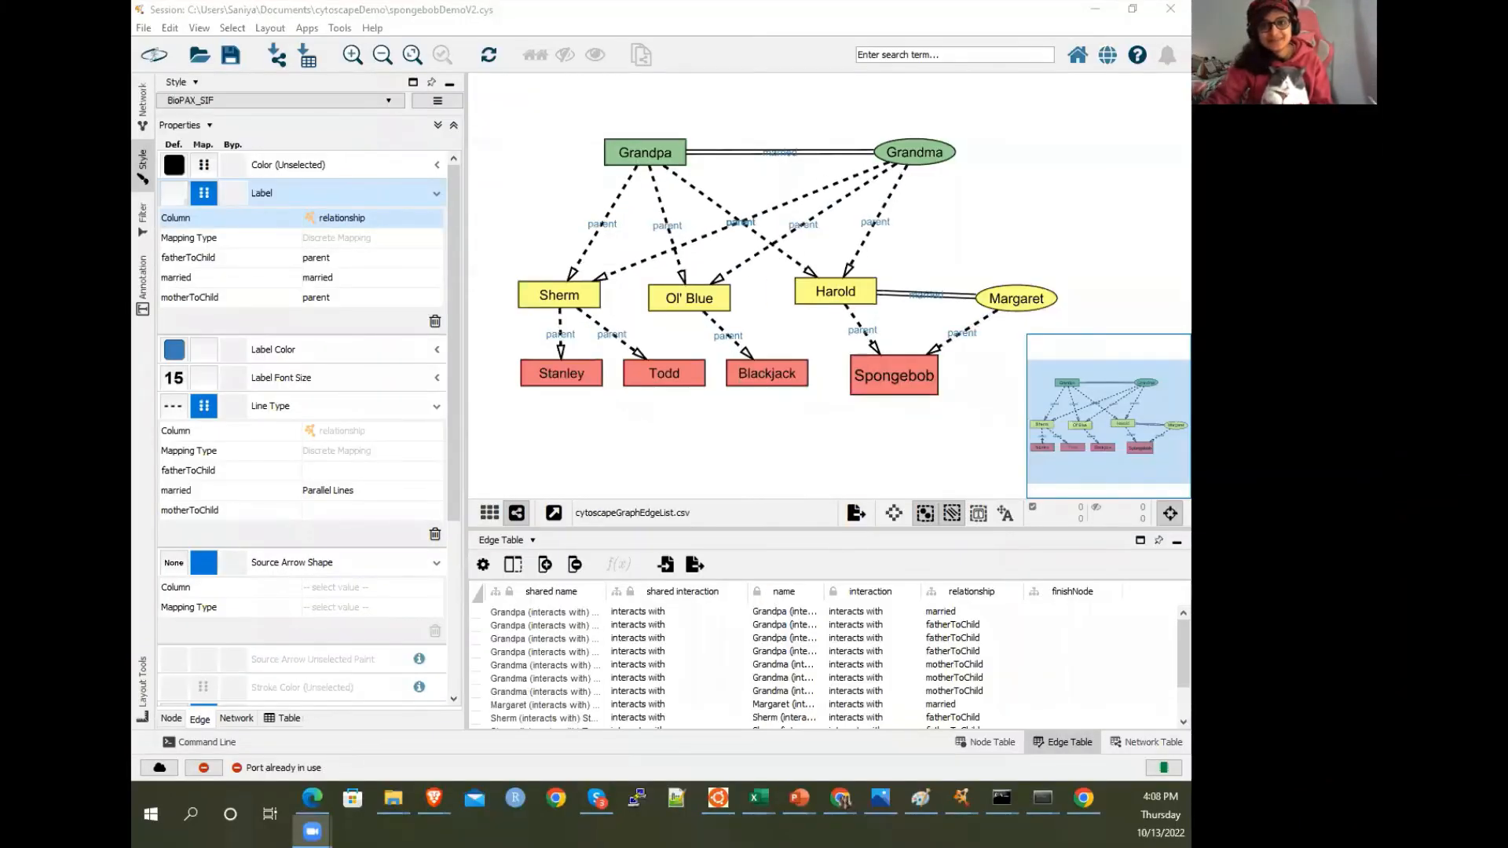
Choose PDF as the export format for the network image and close the export settings without exporting
click(858, 517)
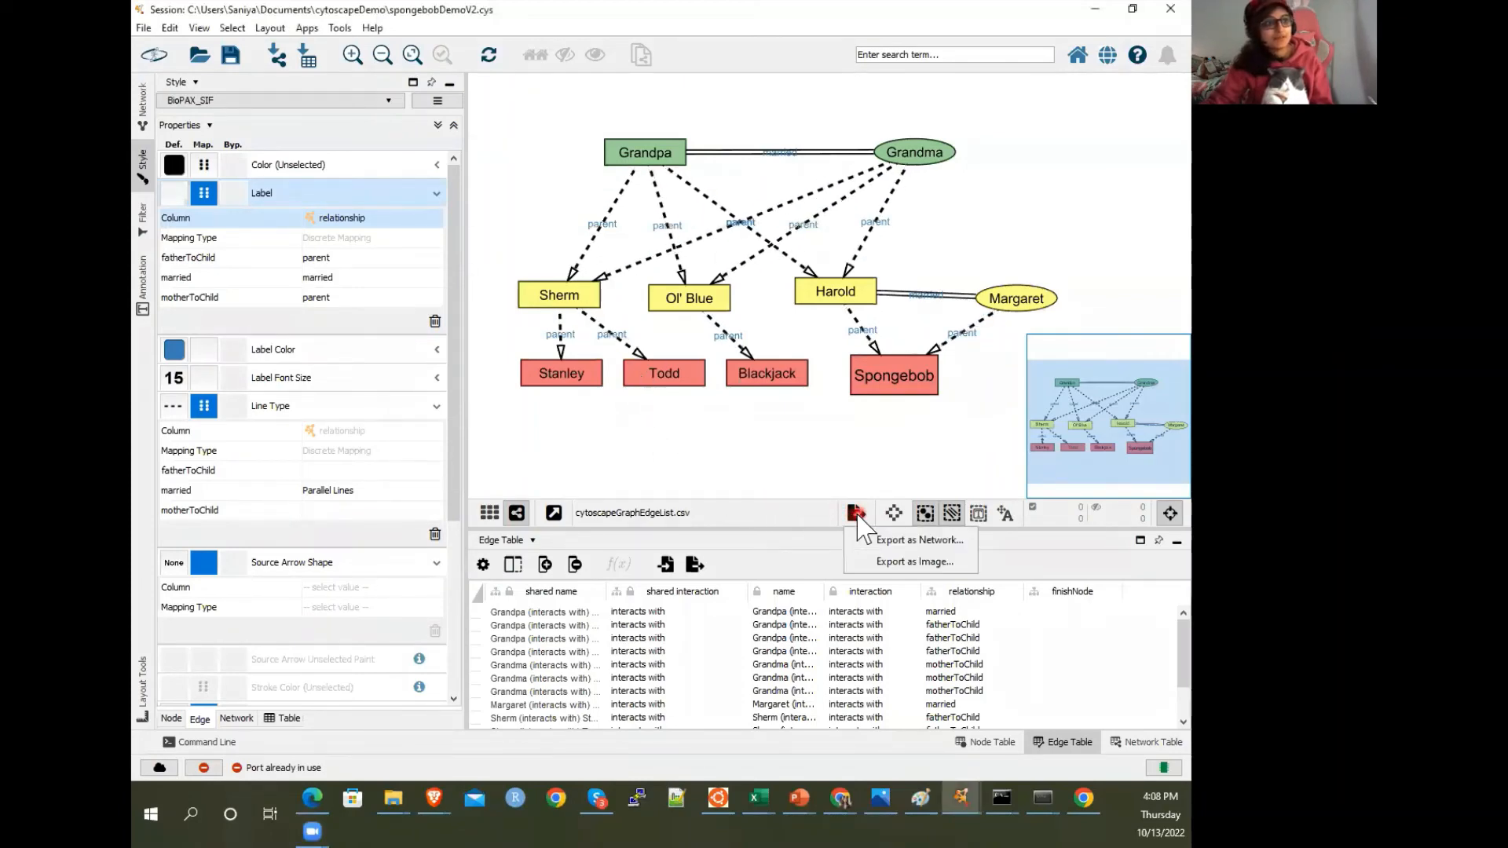
click(918, 563)
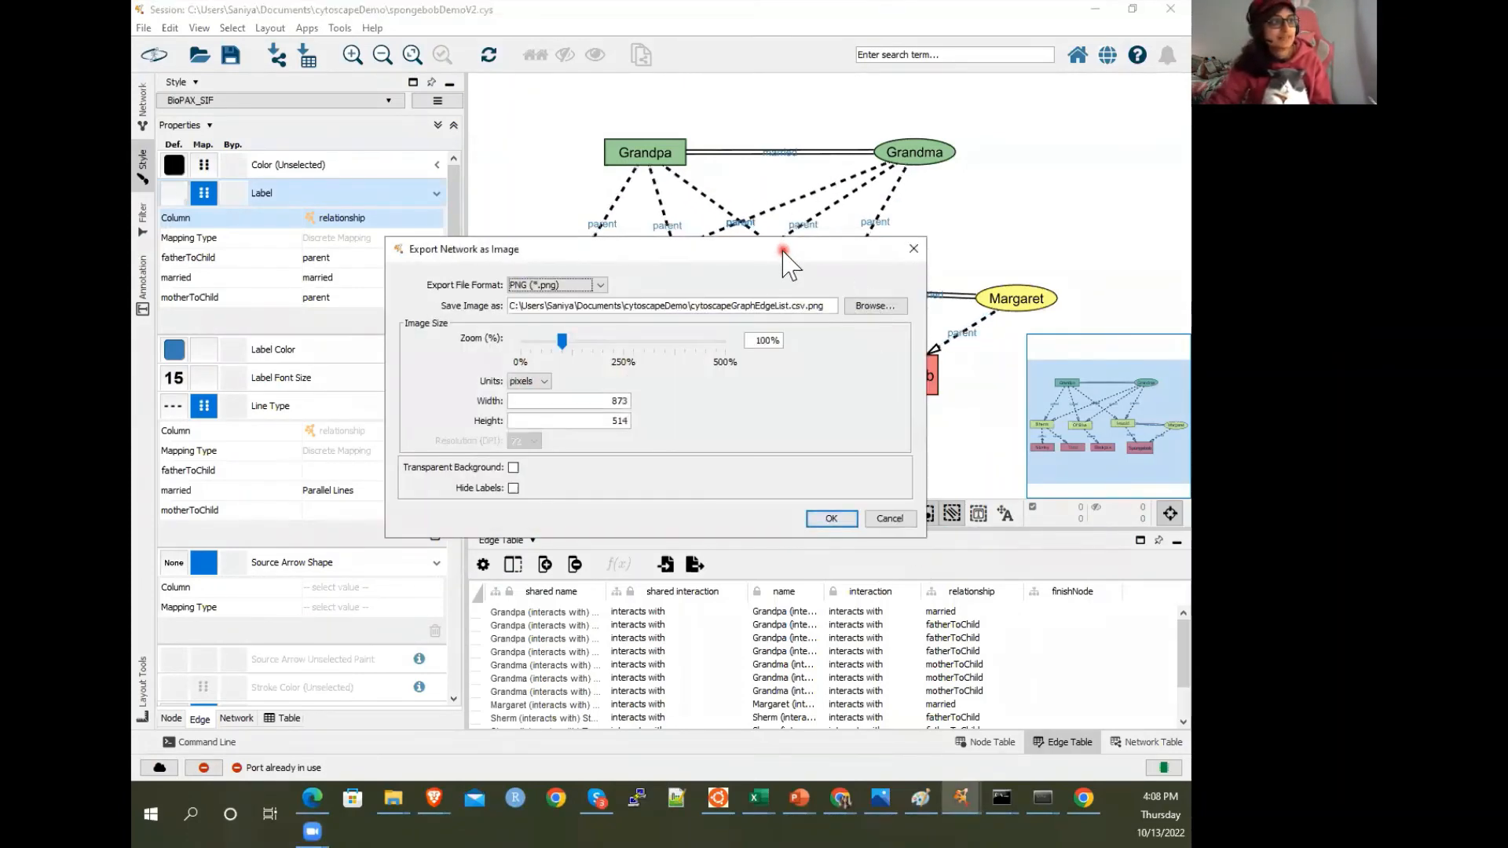
drag(783, 251, 802, 280)
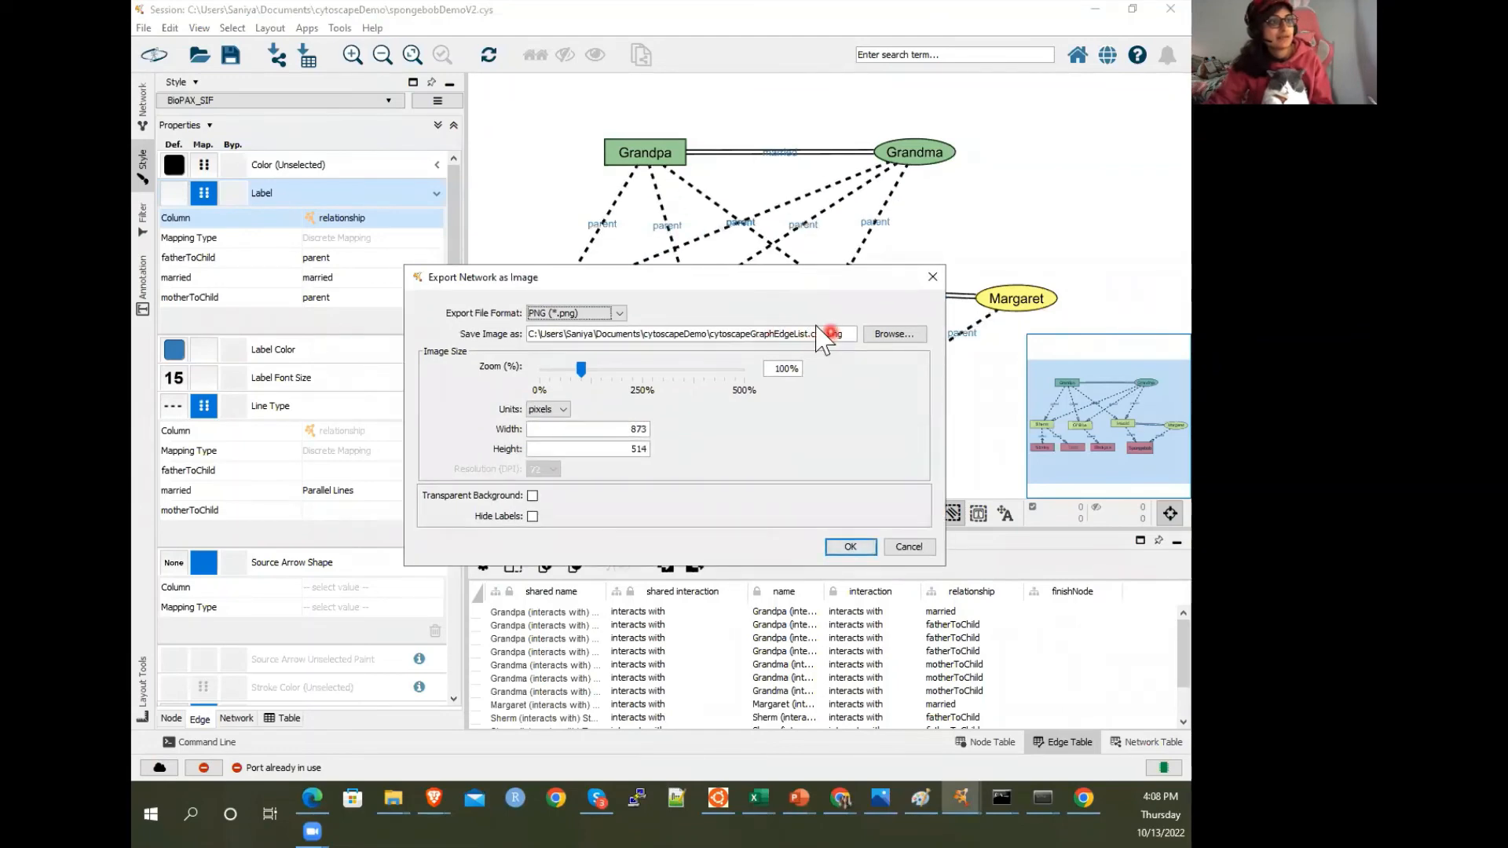
click(611, 340)
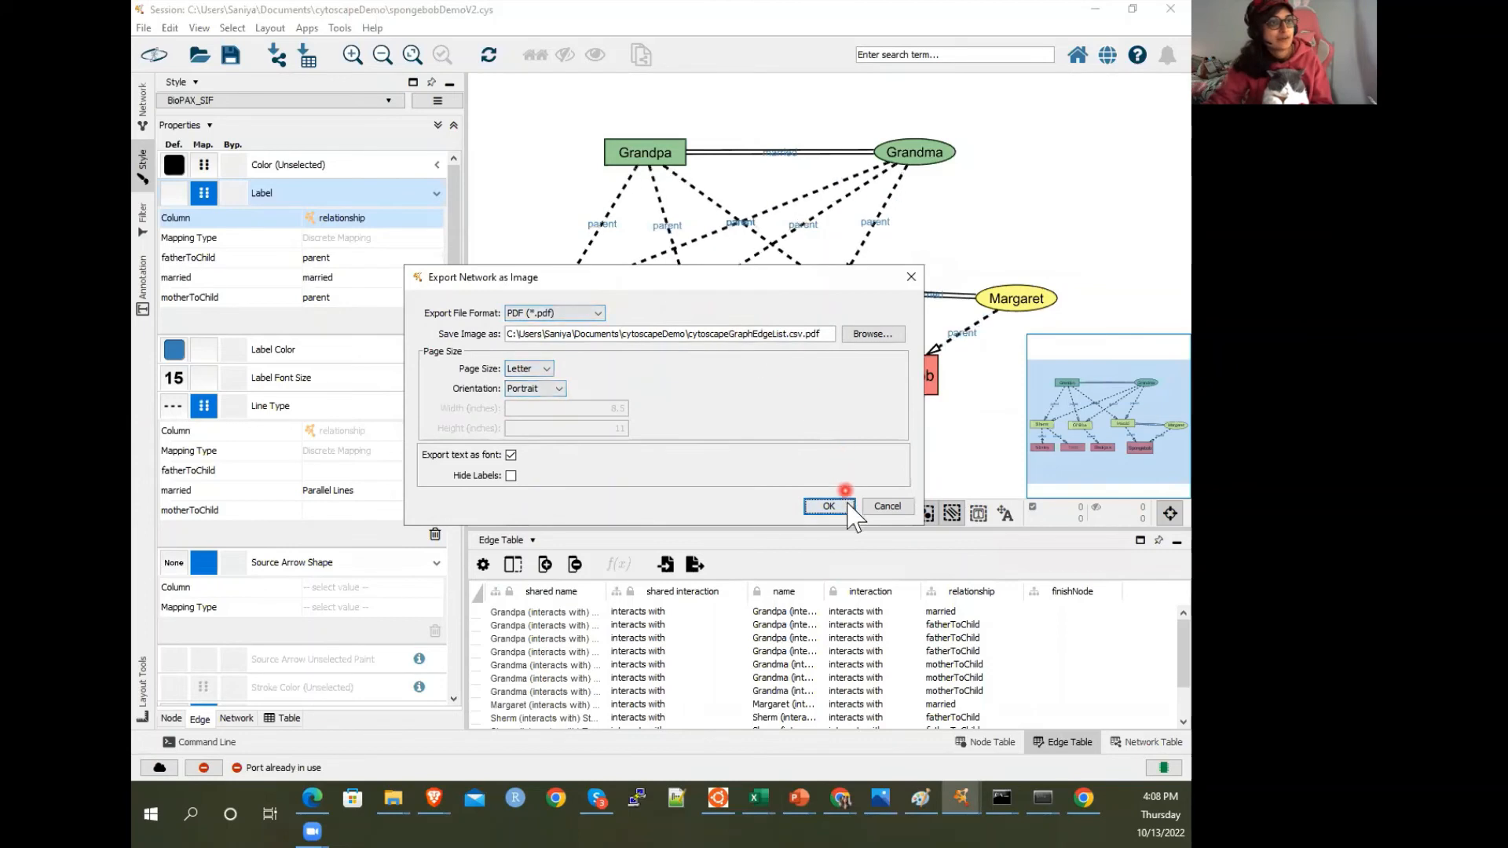
drag(769, 278, 542, 567)
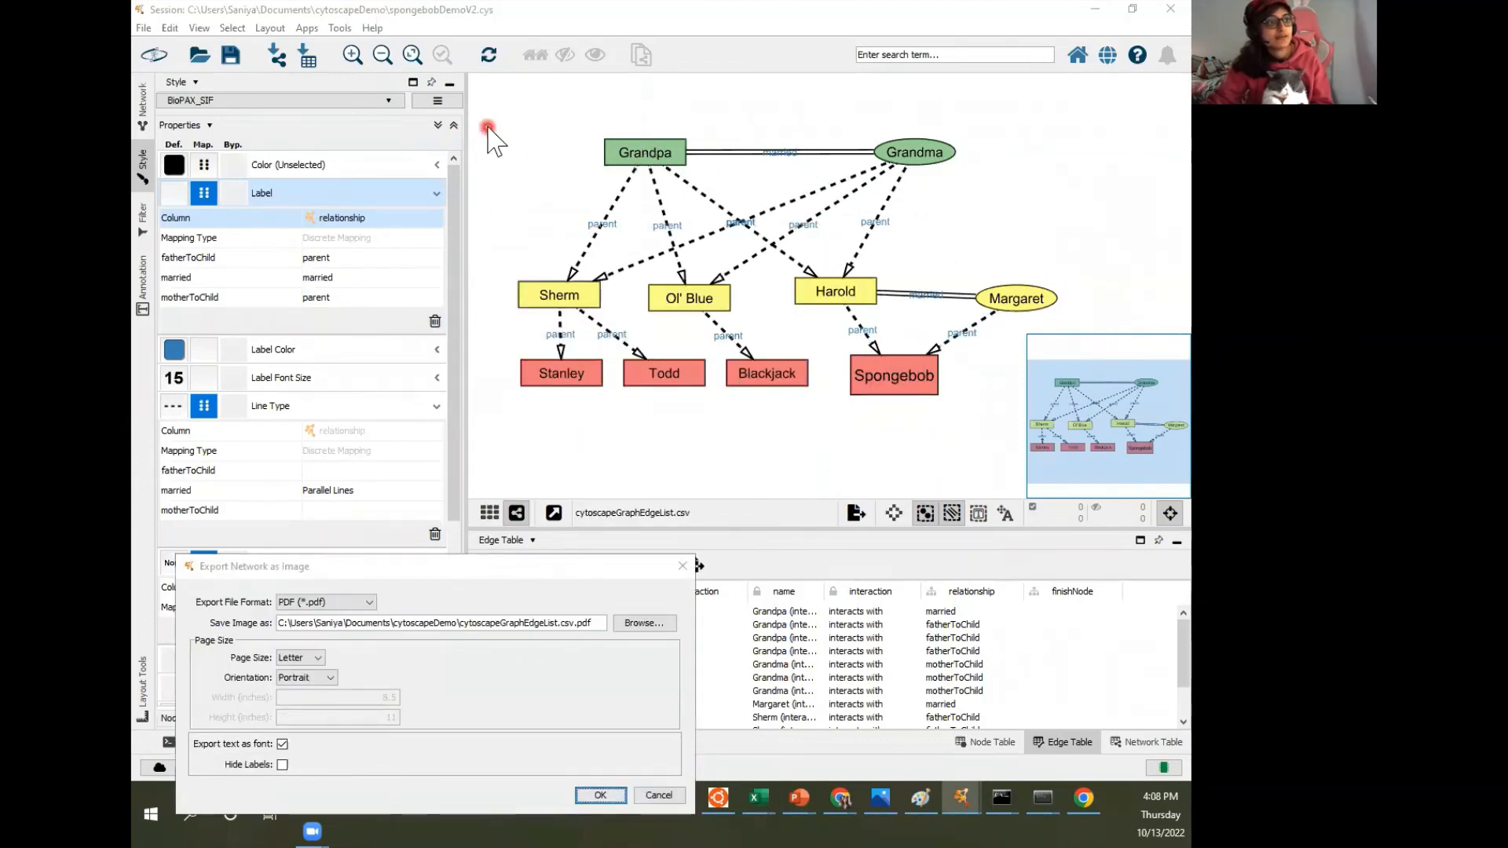
click(683, 566)
Export the network as the landscape Letter PDF cytoscapeGraphEdgeList.csv.pdf in the cytoscapeDemo folder, with text exported as font
drag(524, 154, 541, 159)
scroll(541, 159, up, 1)
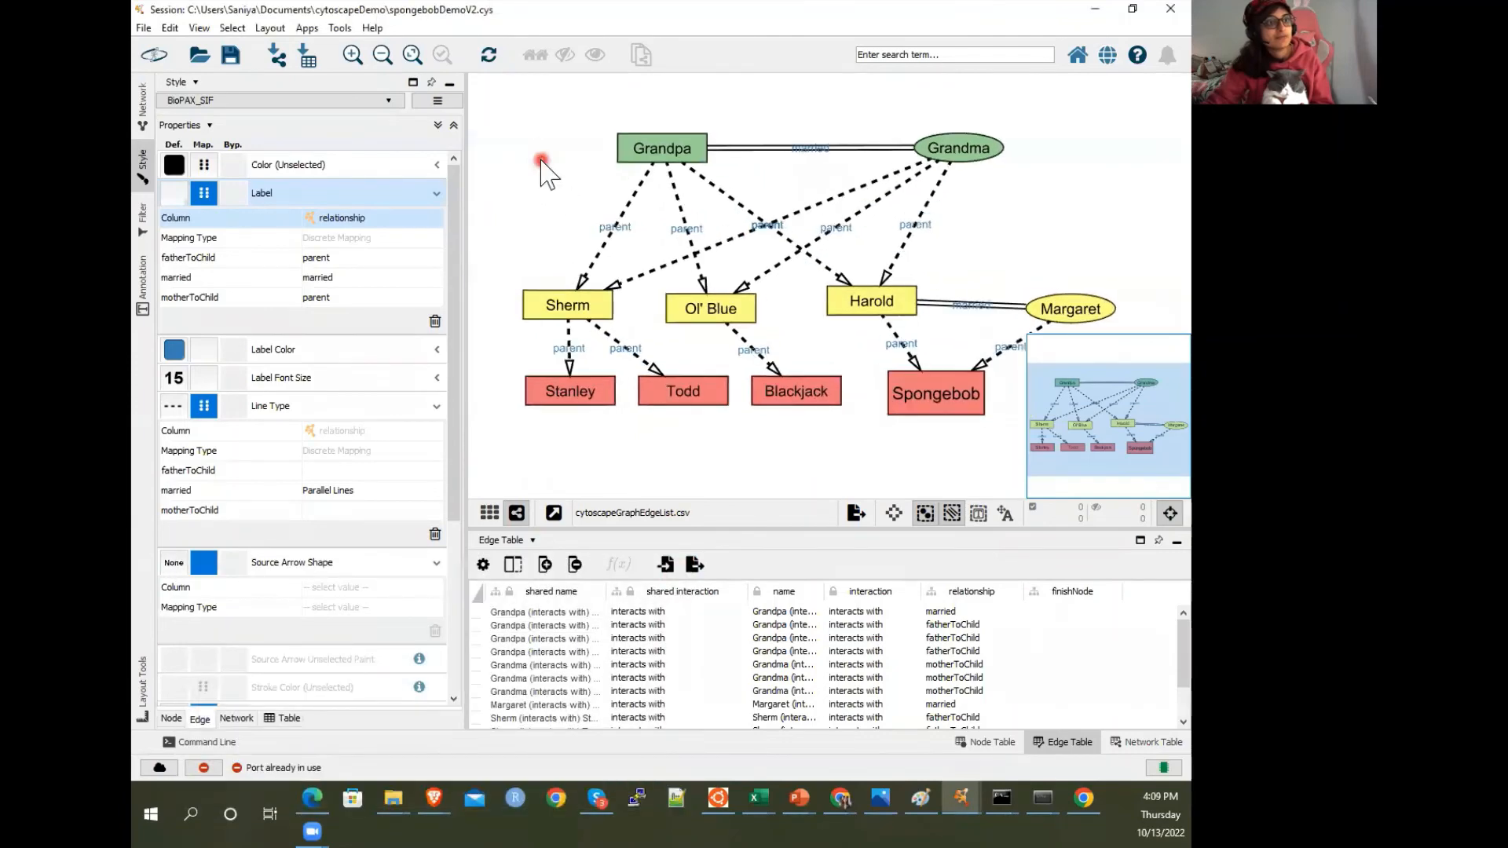
click(856, 513)
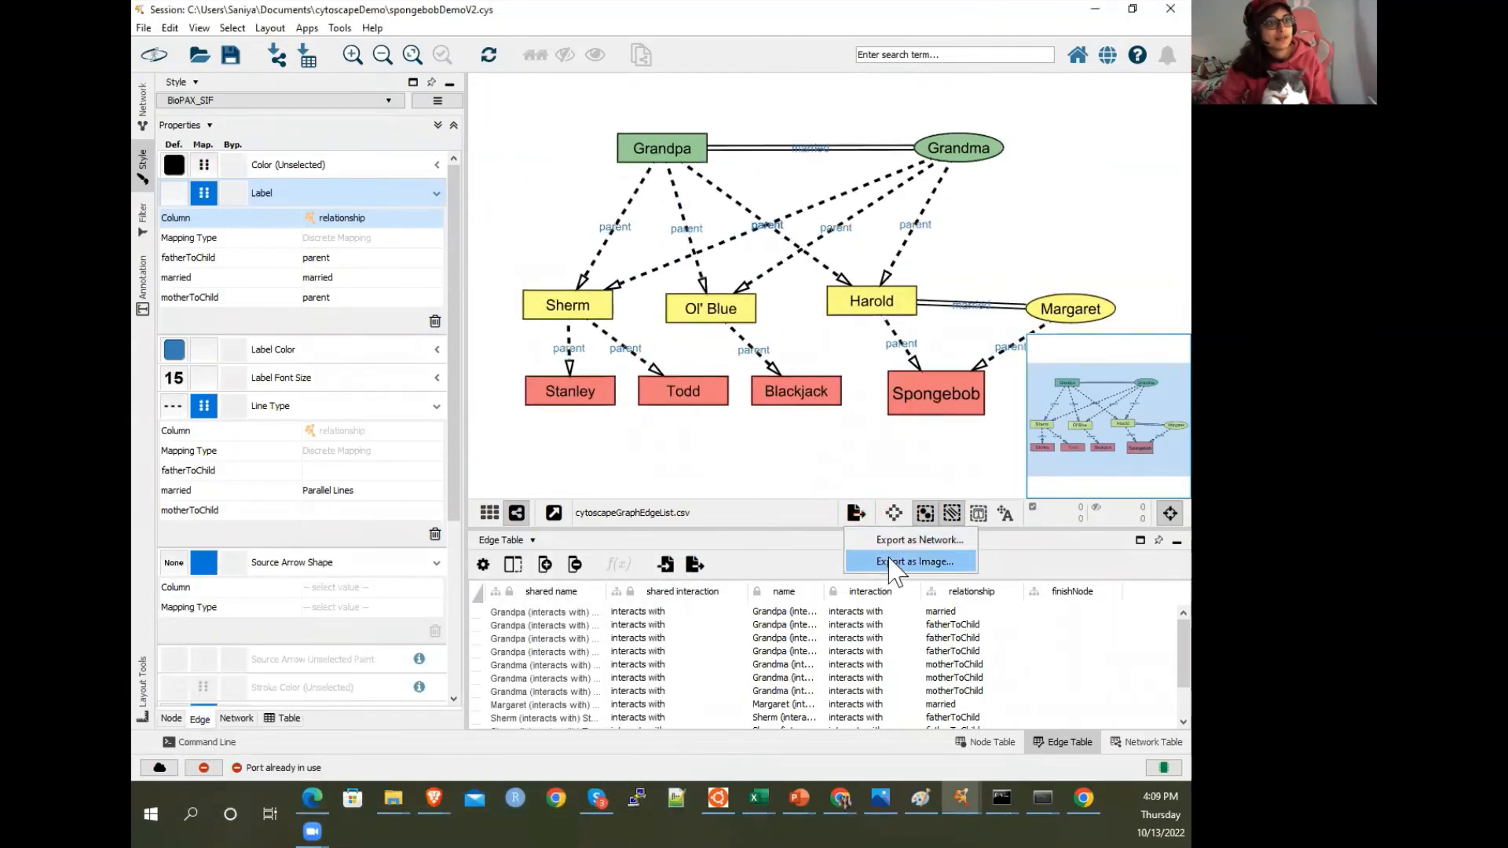
click(903, 561)
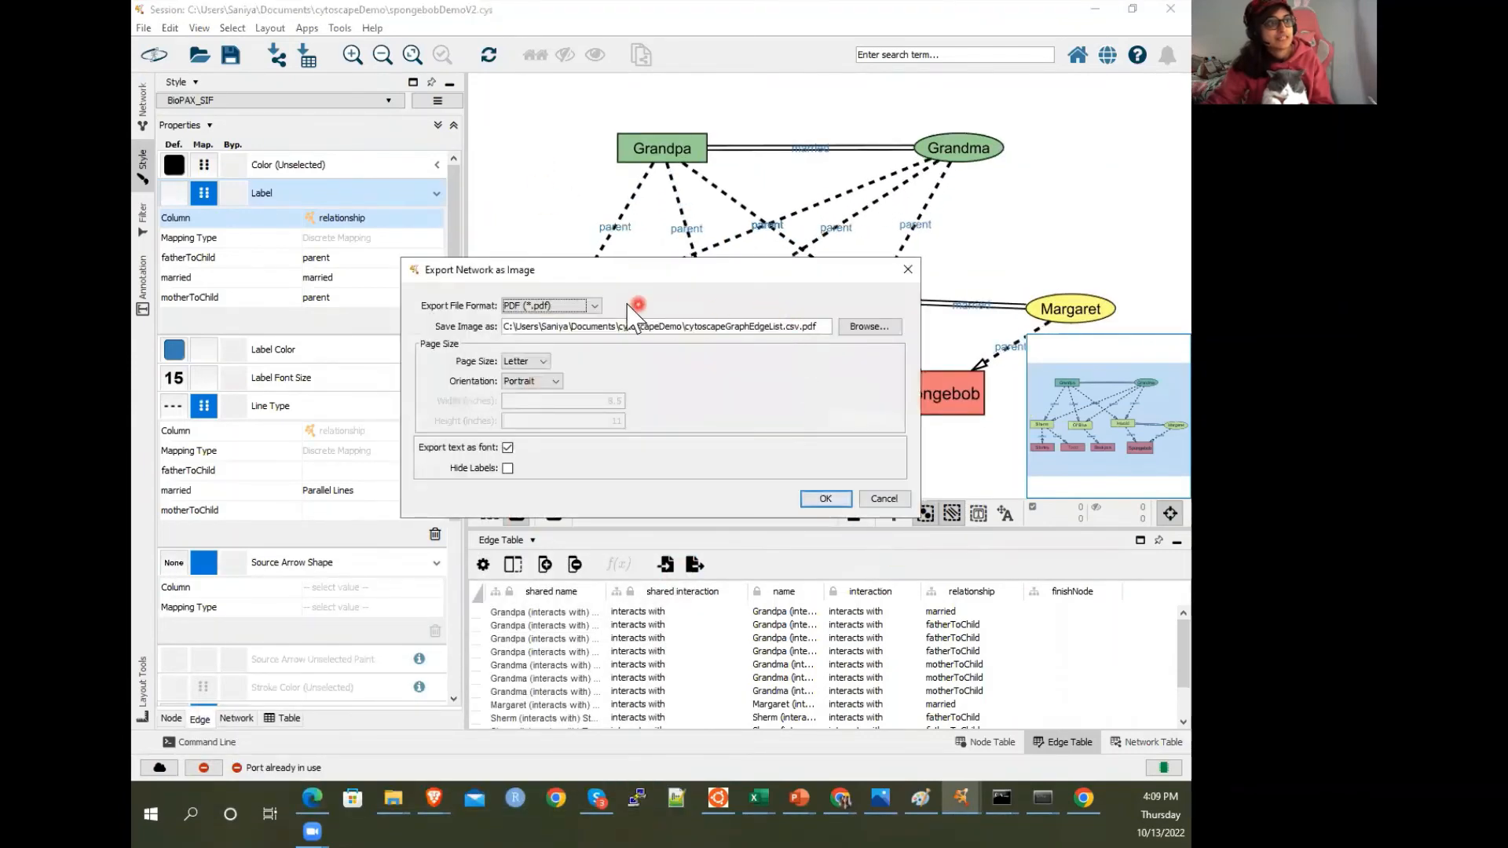
click(530, 381)
click(540, 406)
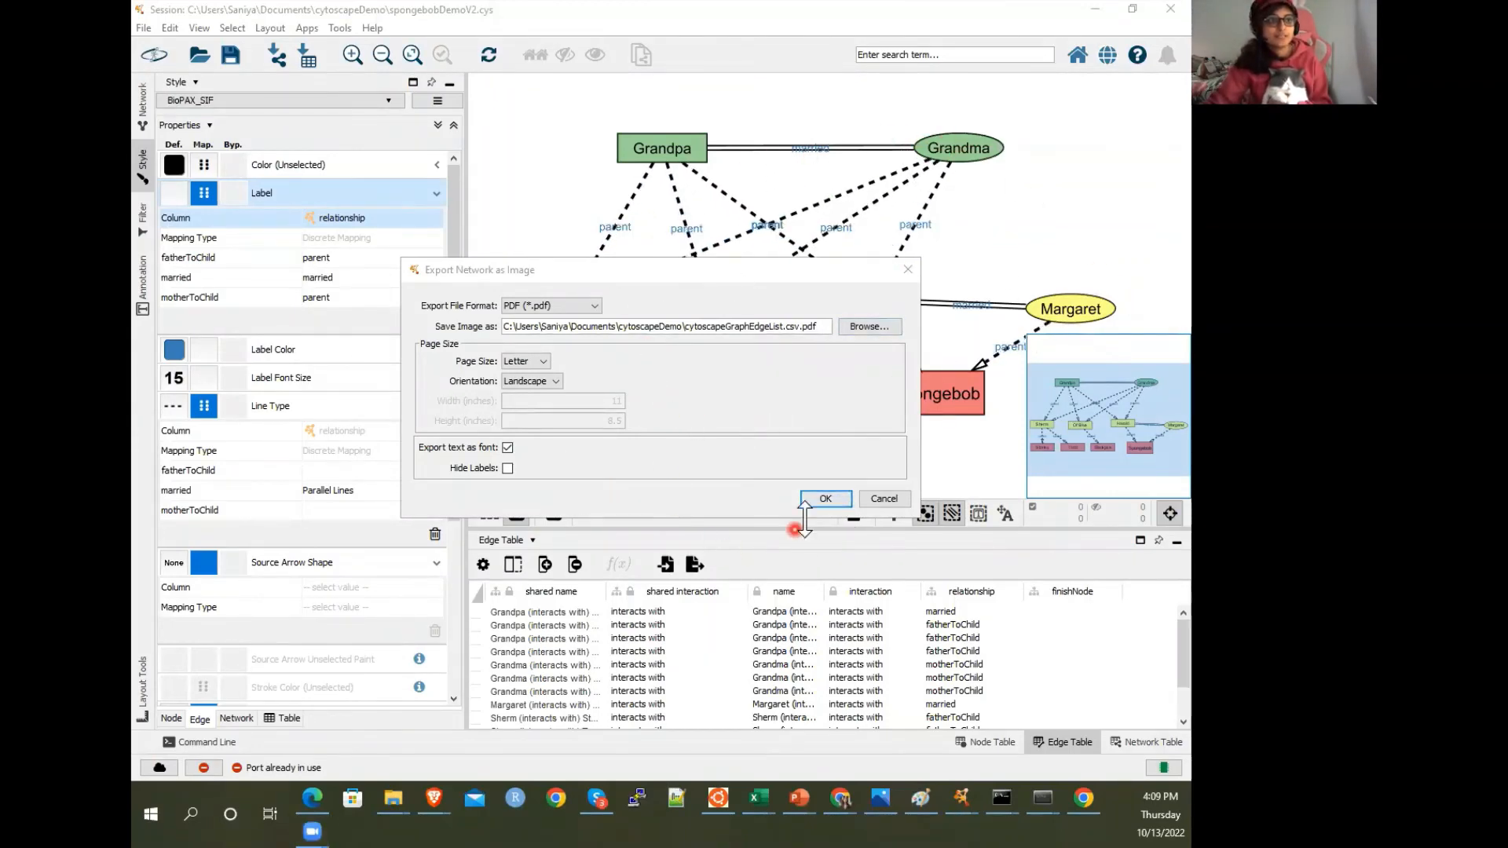
click(825, 500)
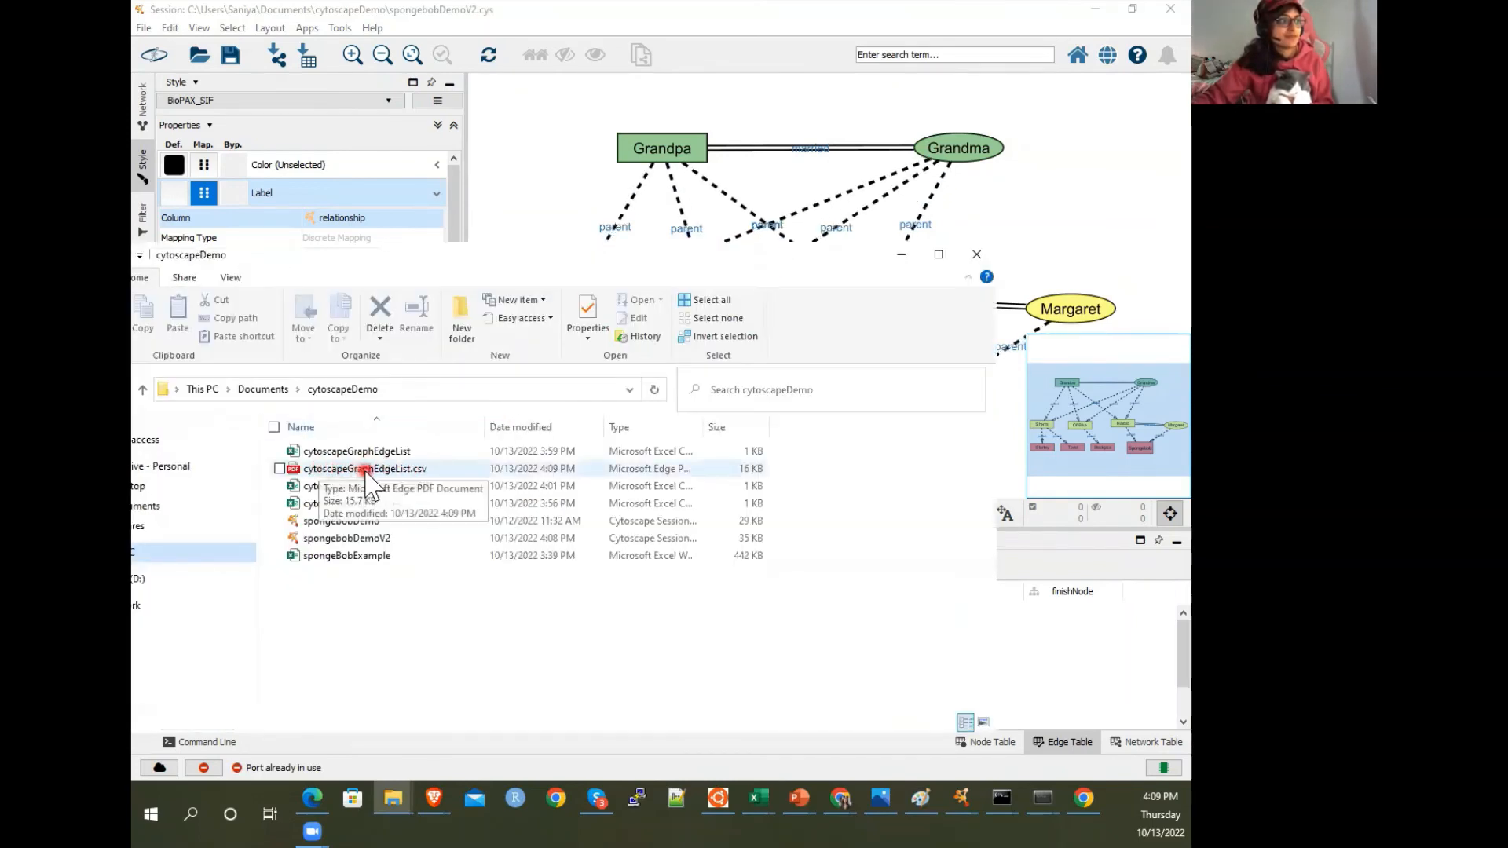
Open the exported cytoscapeGraphEdgeList.csv.pdf from the cytoscapeDemo folder and examine the enlarged family tree
click(365, 469)
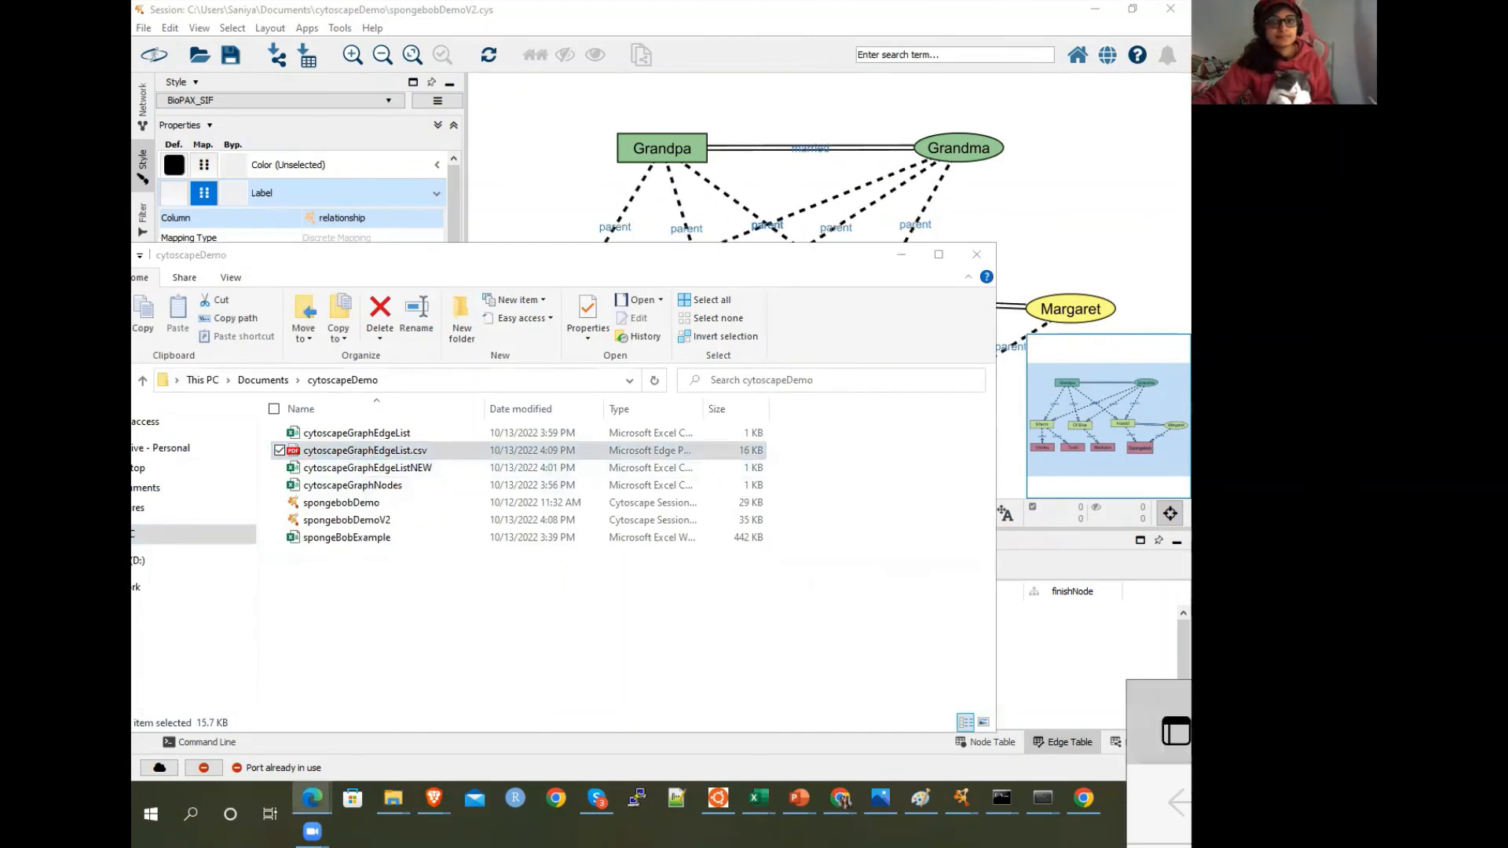
drag(1189, 699, 644, 135)
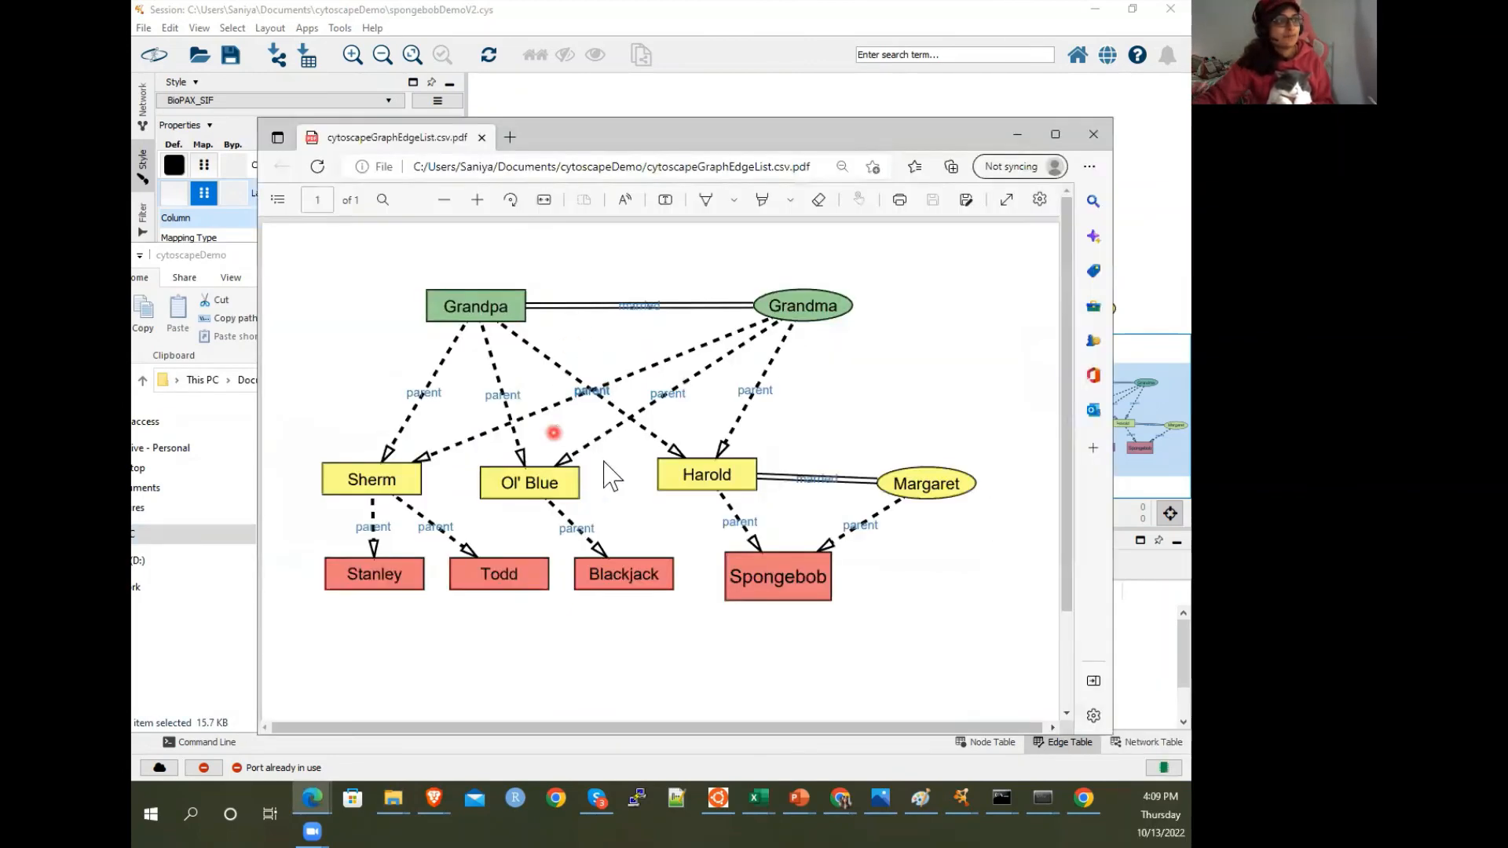
click(477, 199)
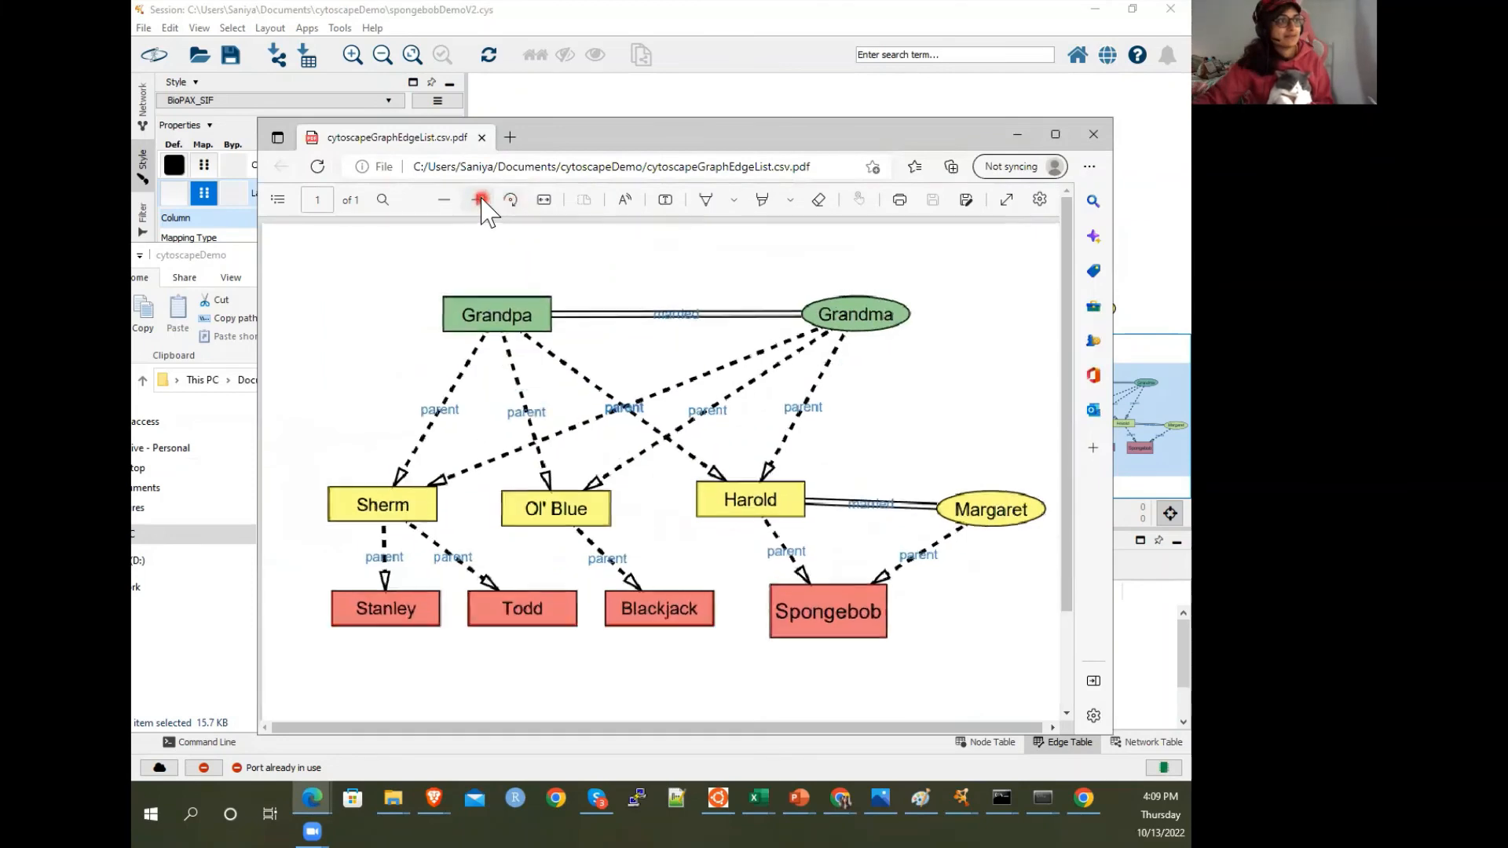
double_click(793, 137)
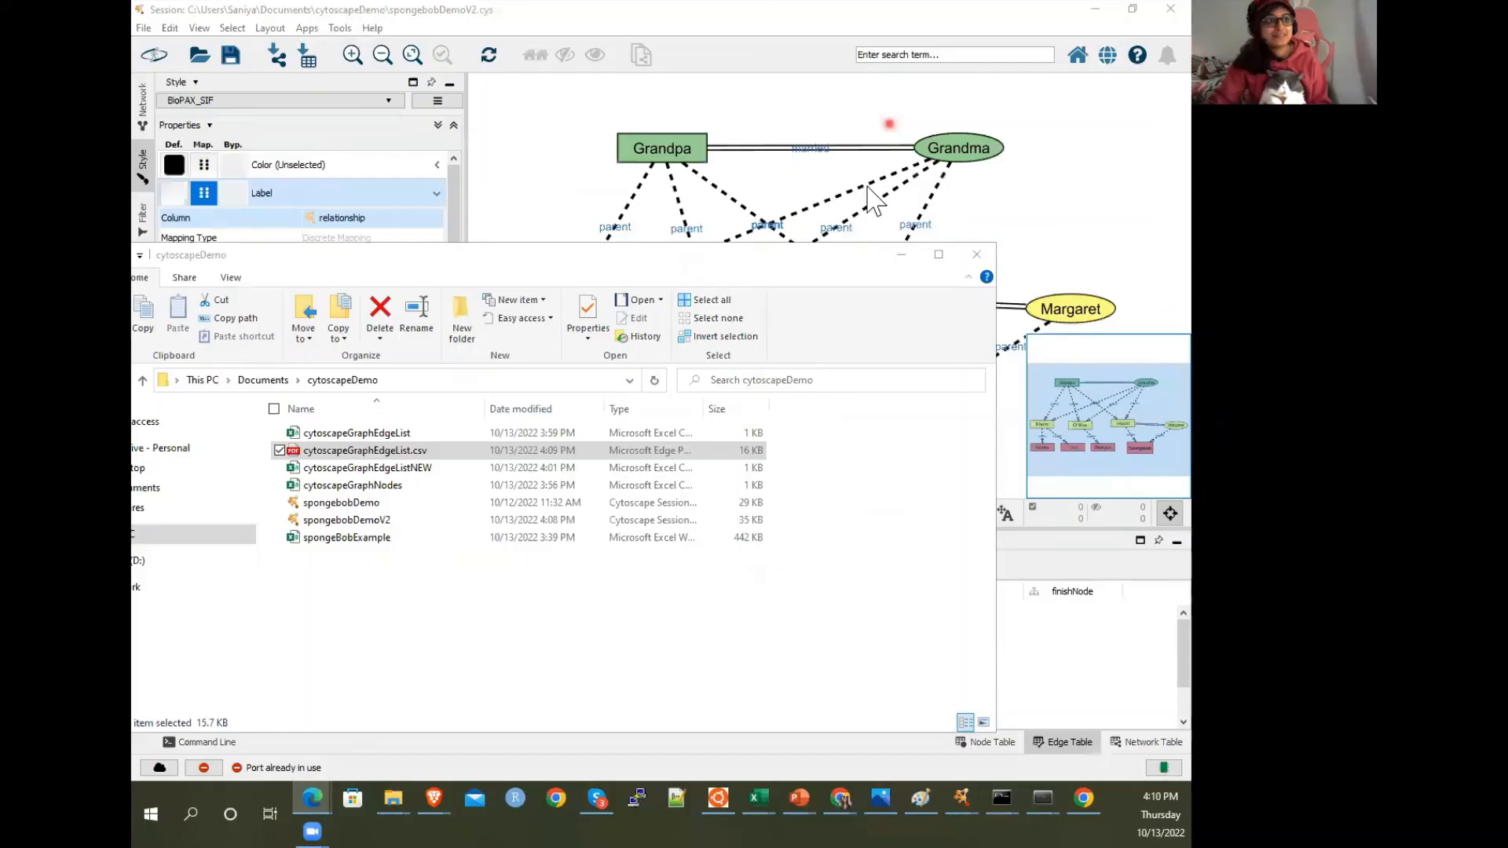
Switch back to Cytoscape, try the yFiles Orthogonal Layout on the family tree network and undo it
click(906, 101)
click(270, 28)
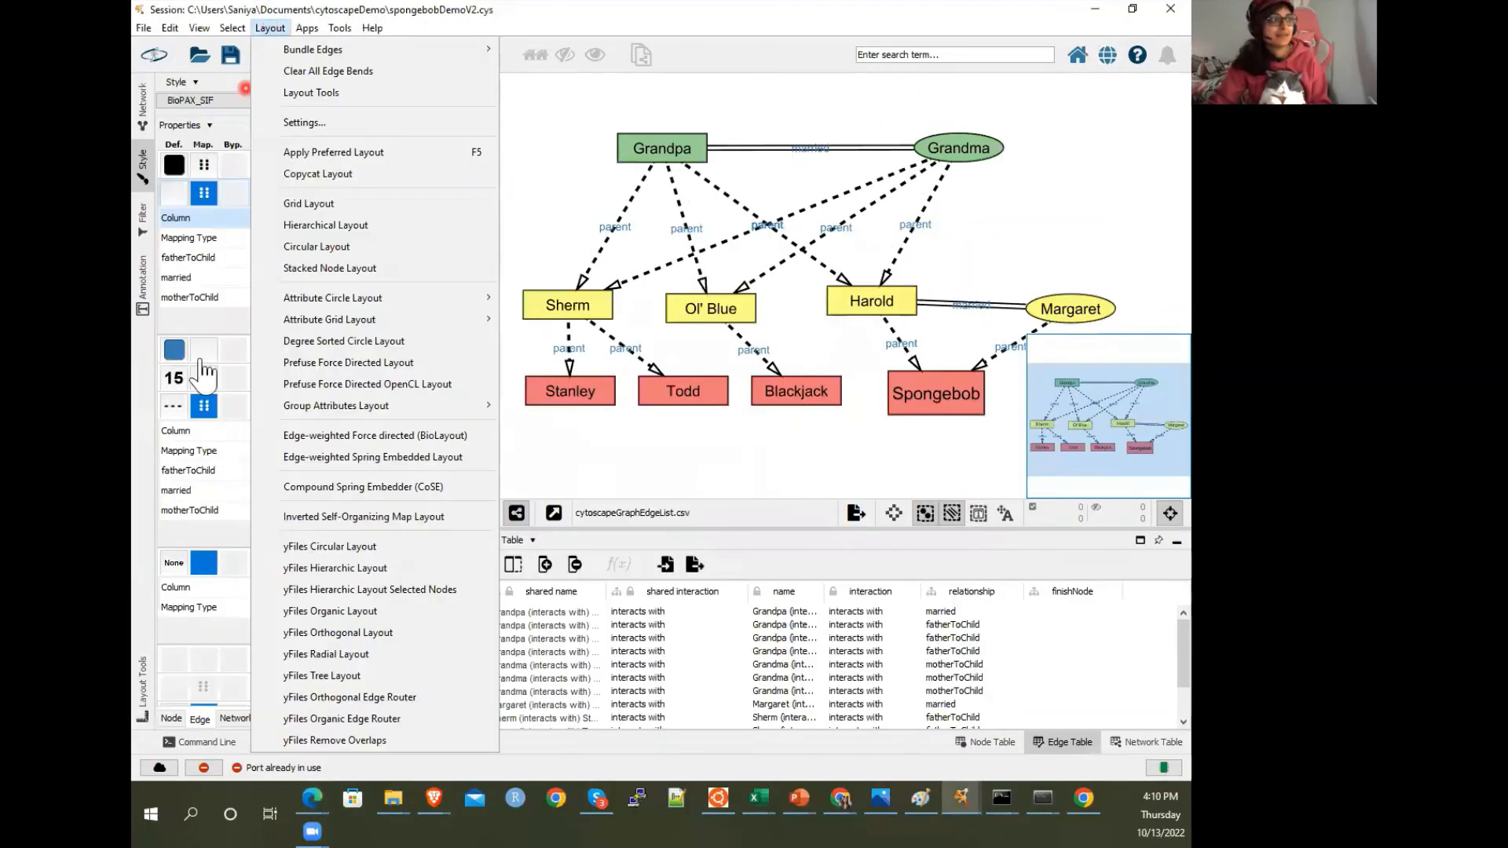
click(321, 633)
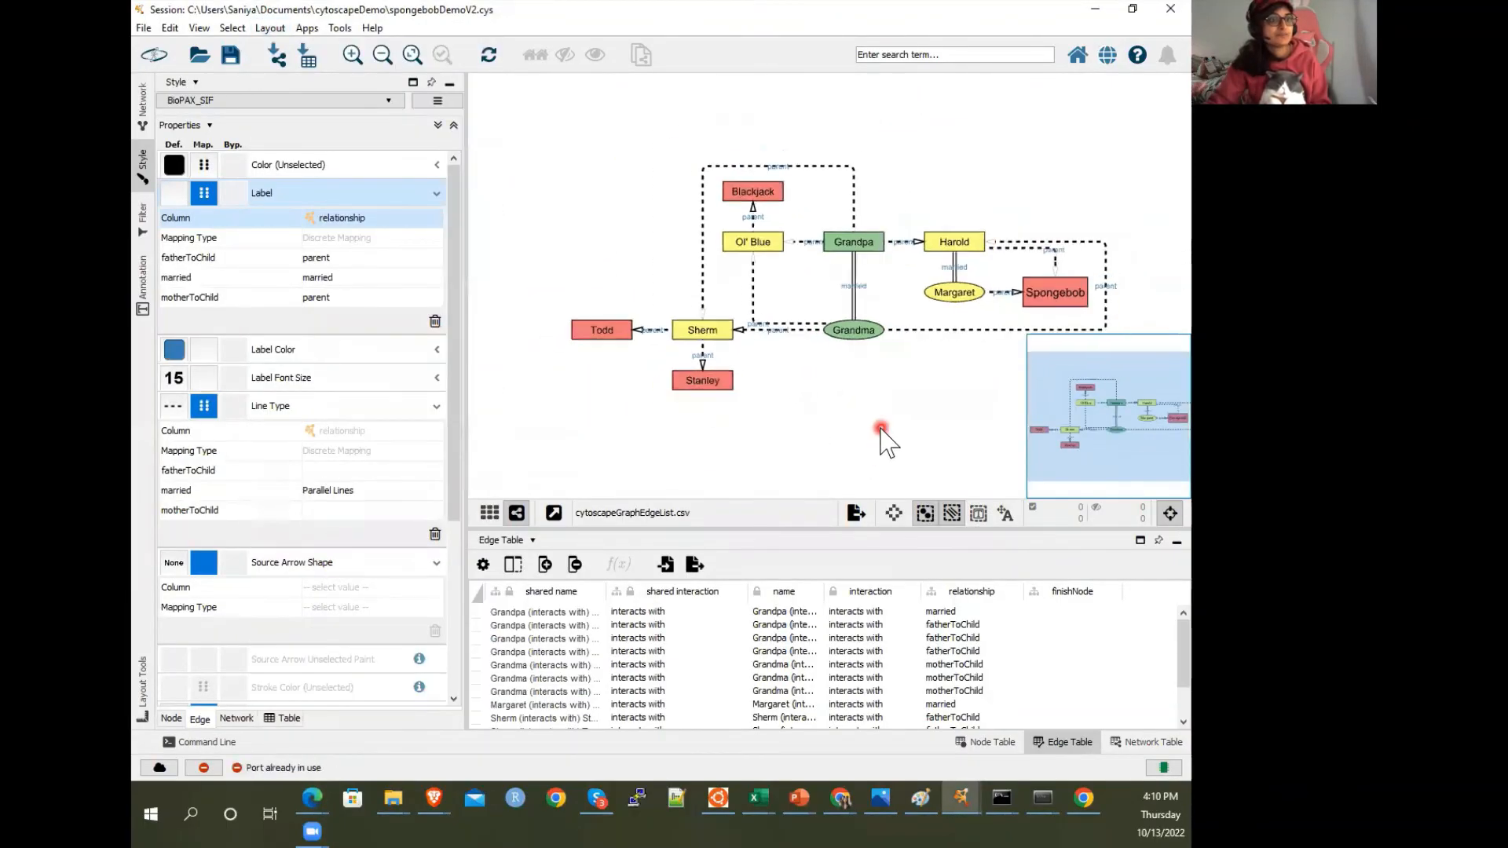
scroll(882, 428, up, 1)
drag(881, 427, 860, 400)
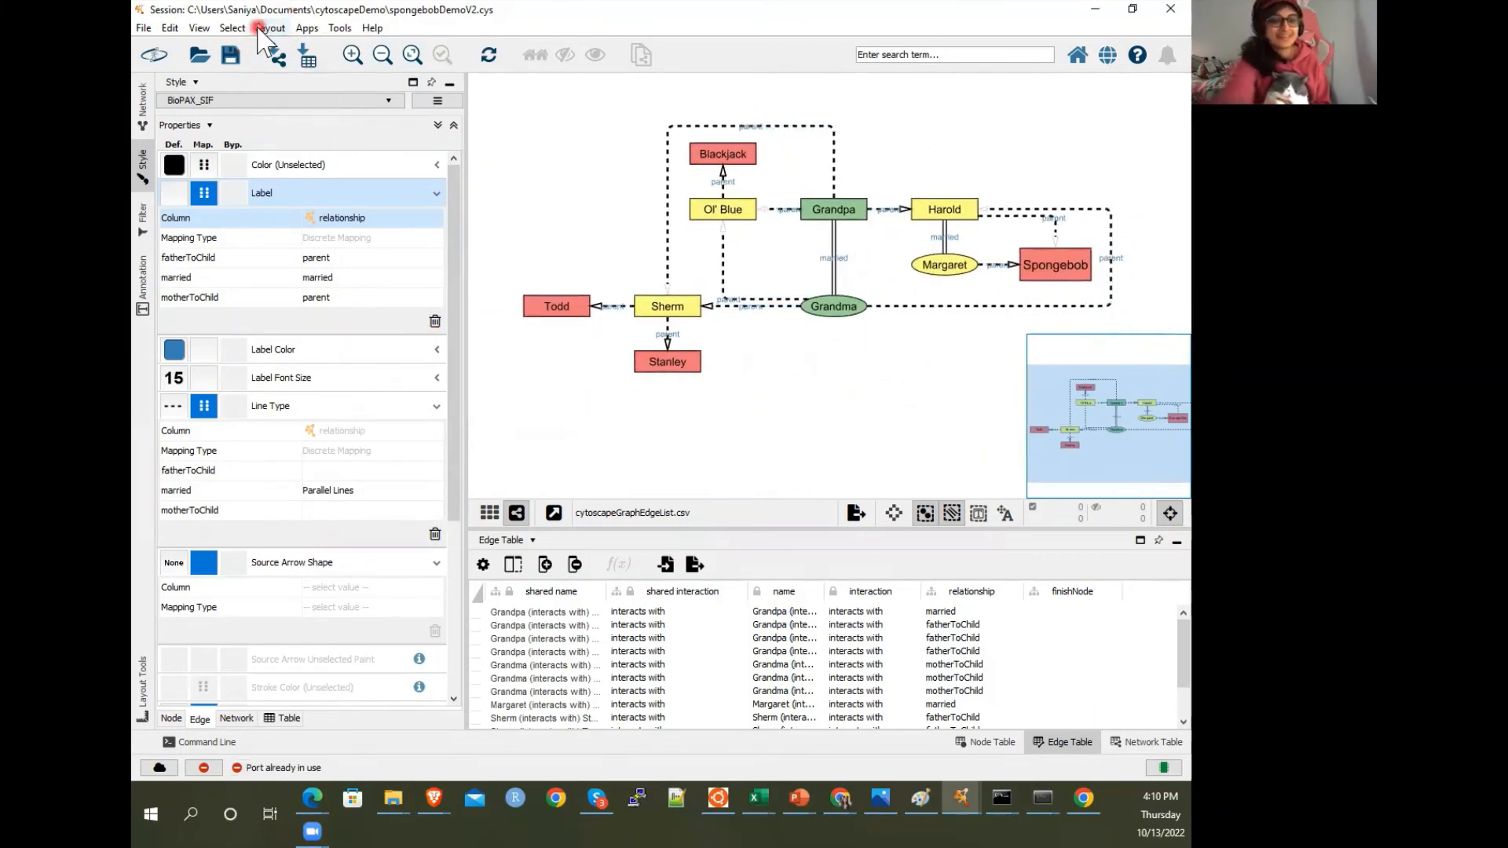
key(ctrl+z)
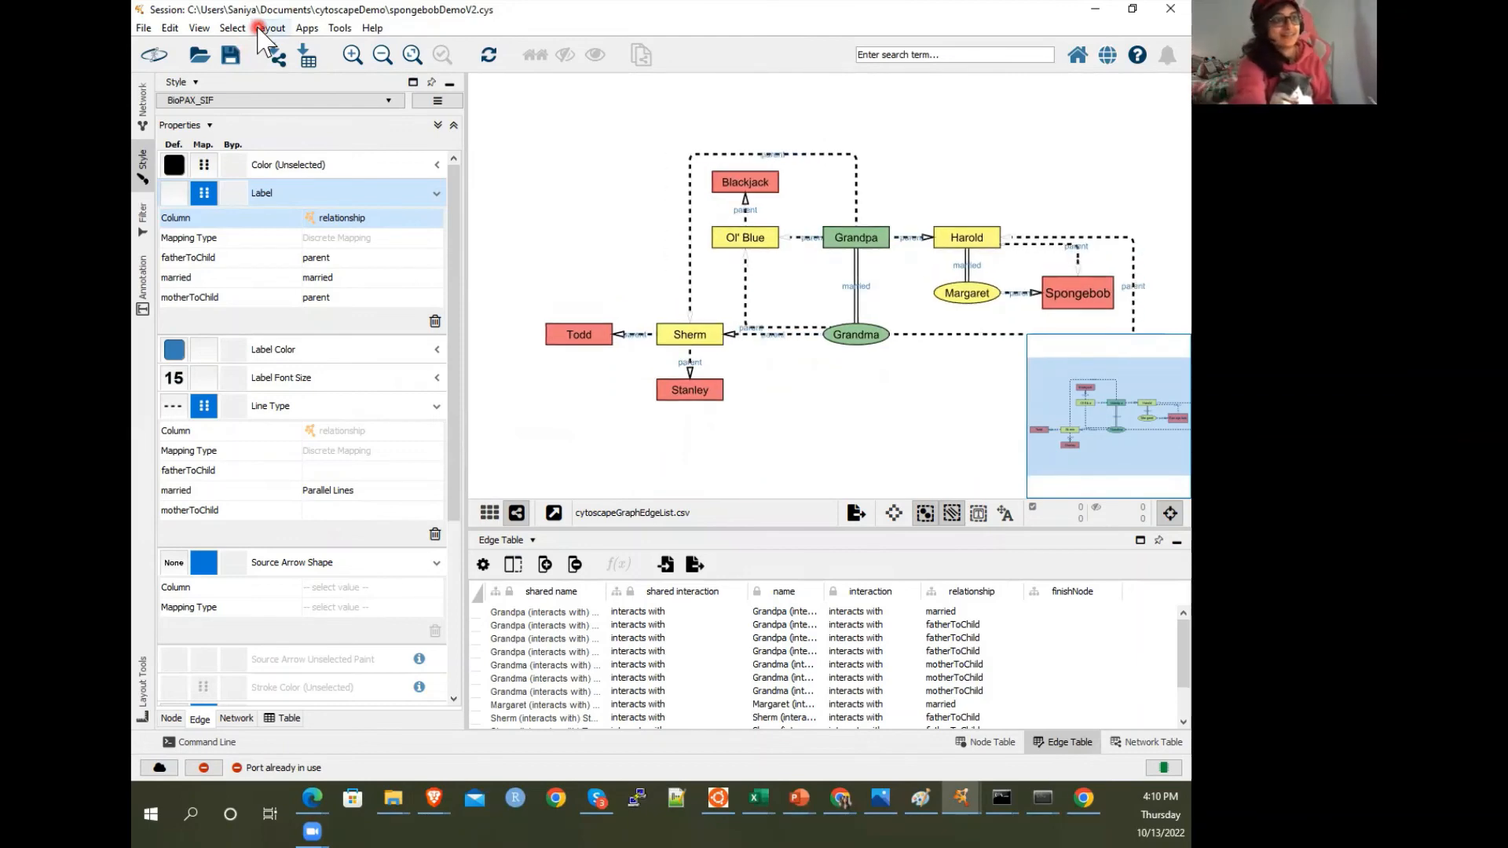
key(ctrl+z)
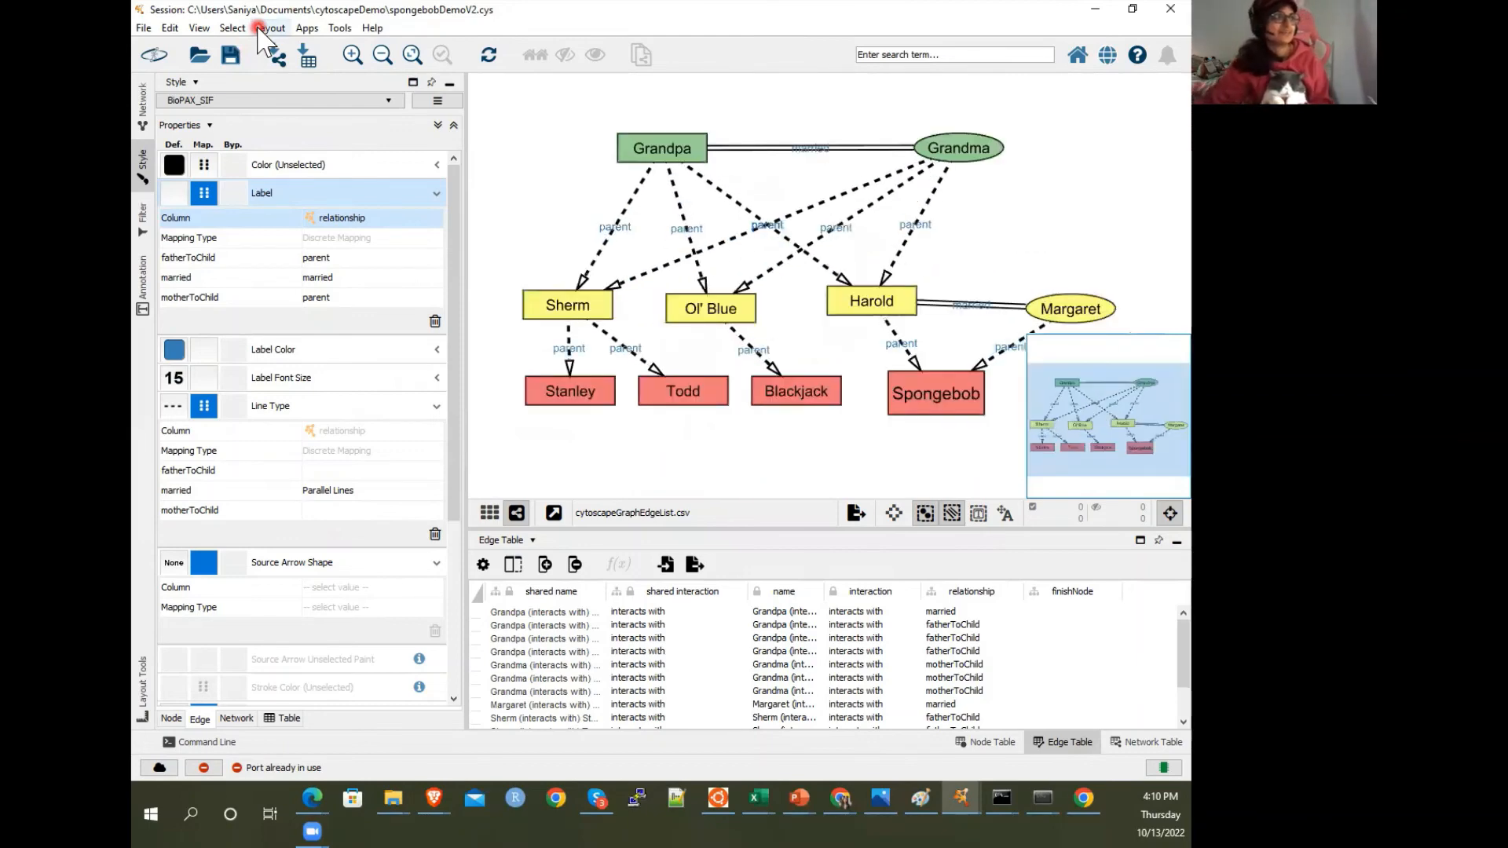
Try the yFiles Radial Layout on the family tree network
click(170, 28)
mouse_move(270, 29)
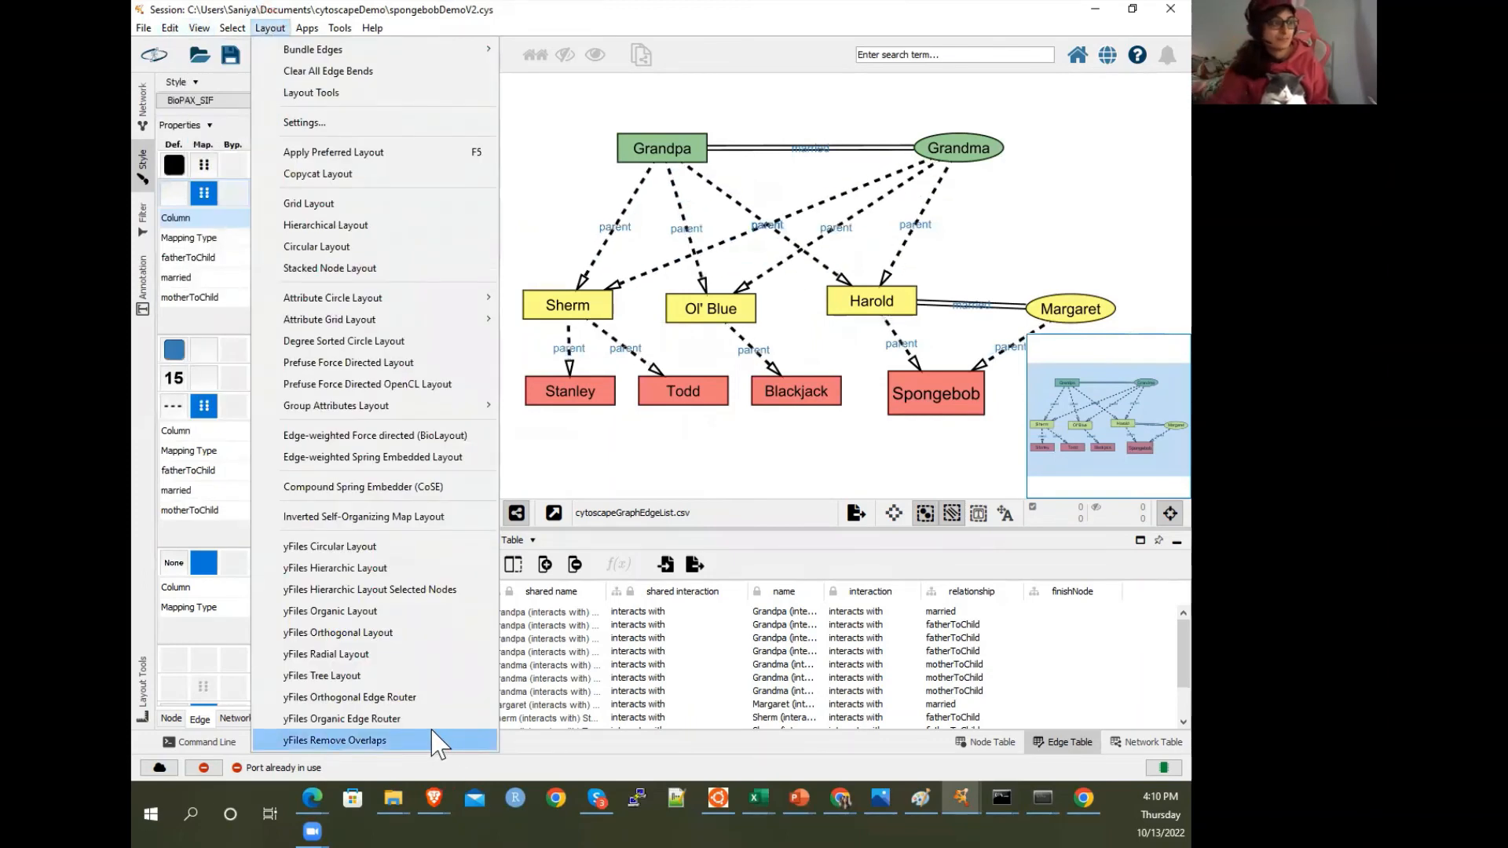
click(393, 655)
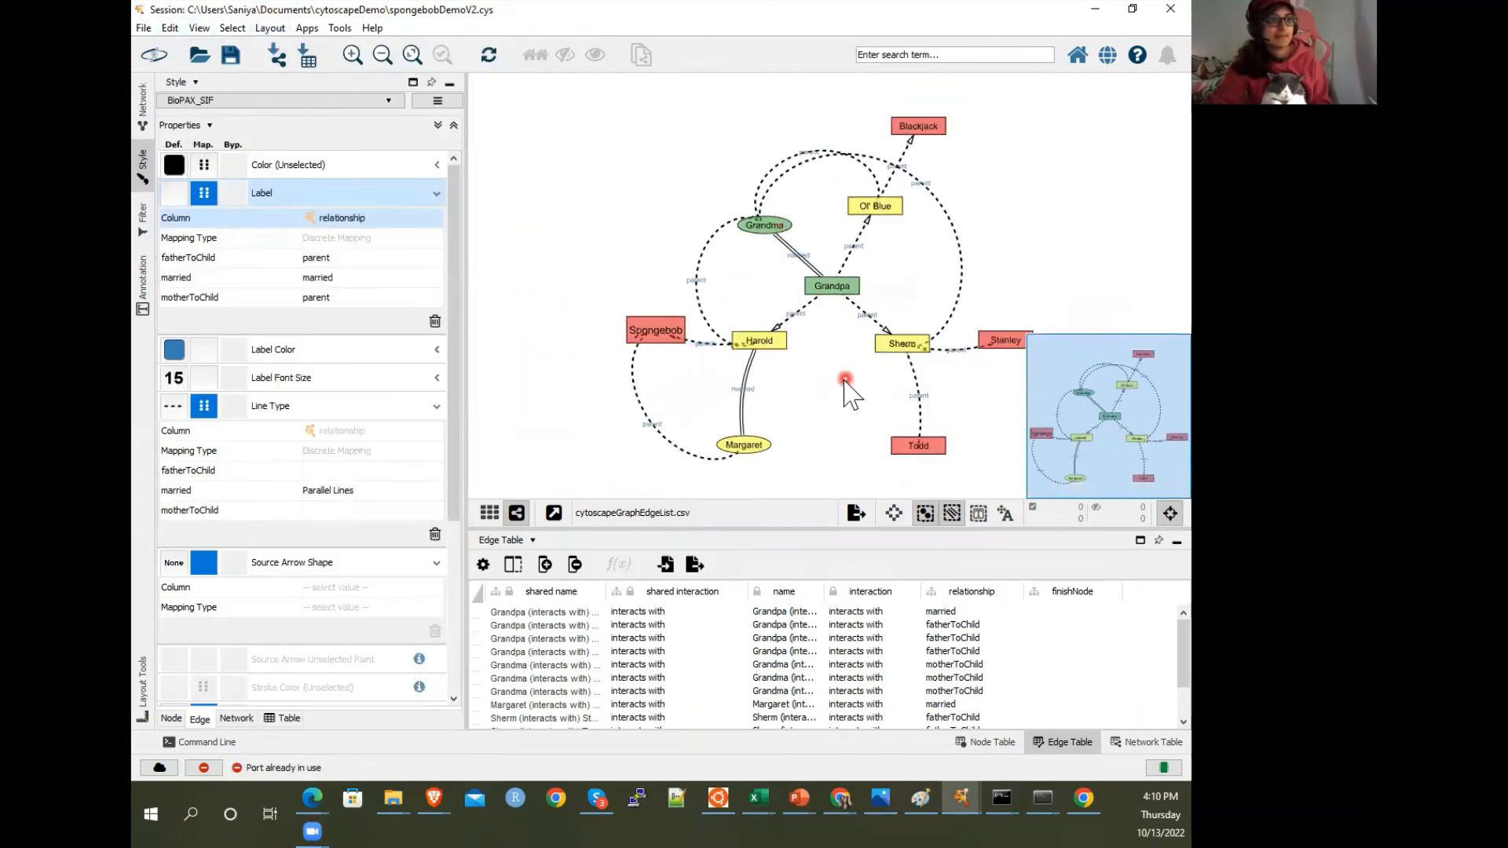
drag(845, 381, 756, 377)
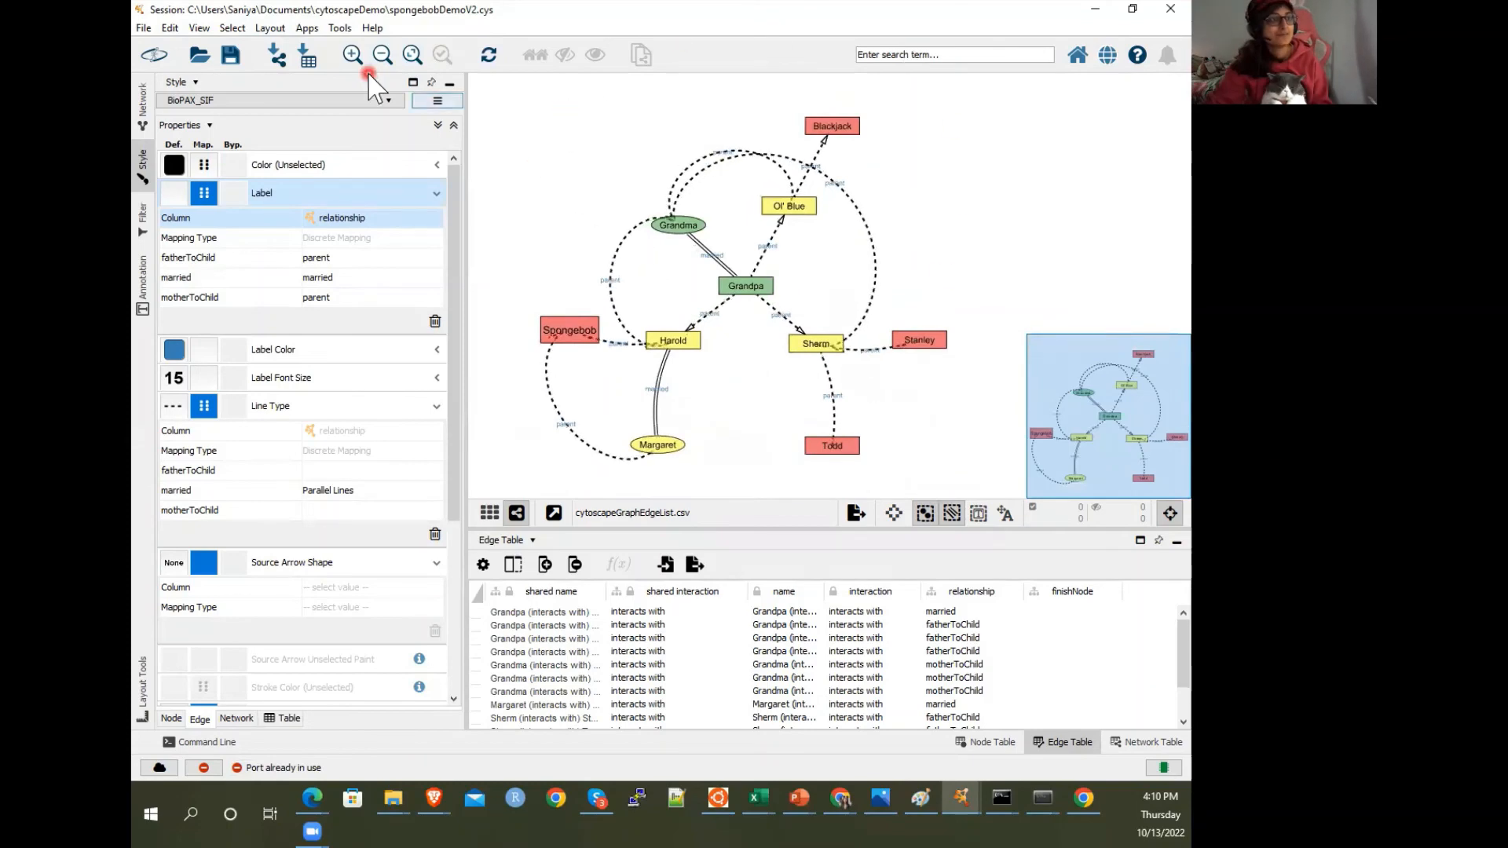
Try the yFiles Organic Edge Router on the radially arranged network
click(281, 28)
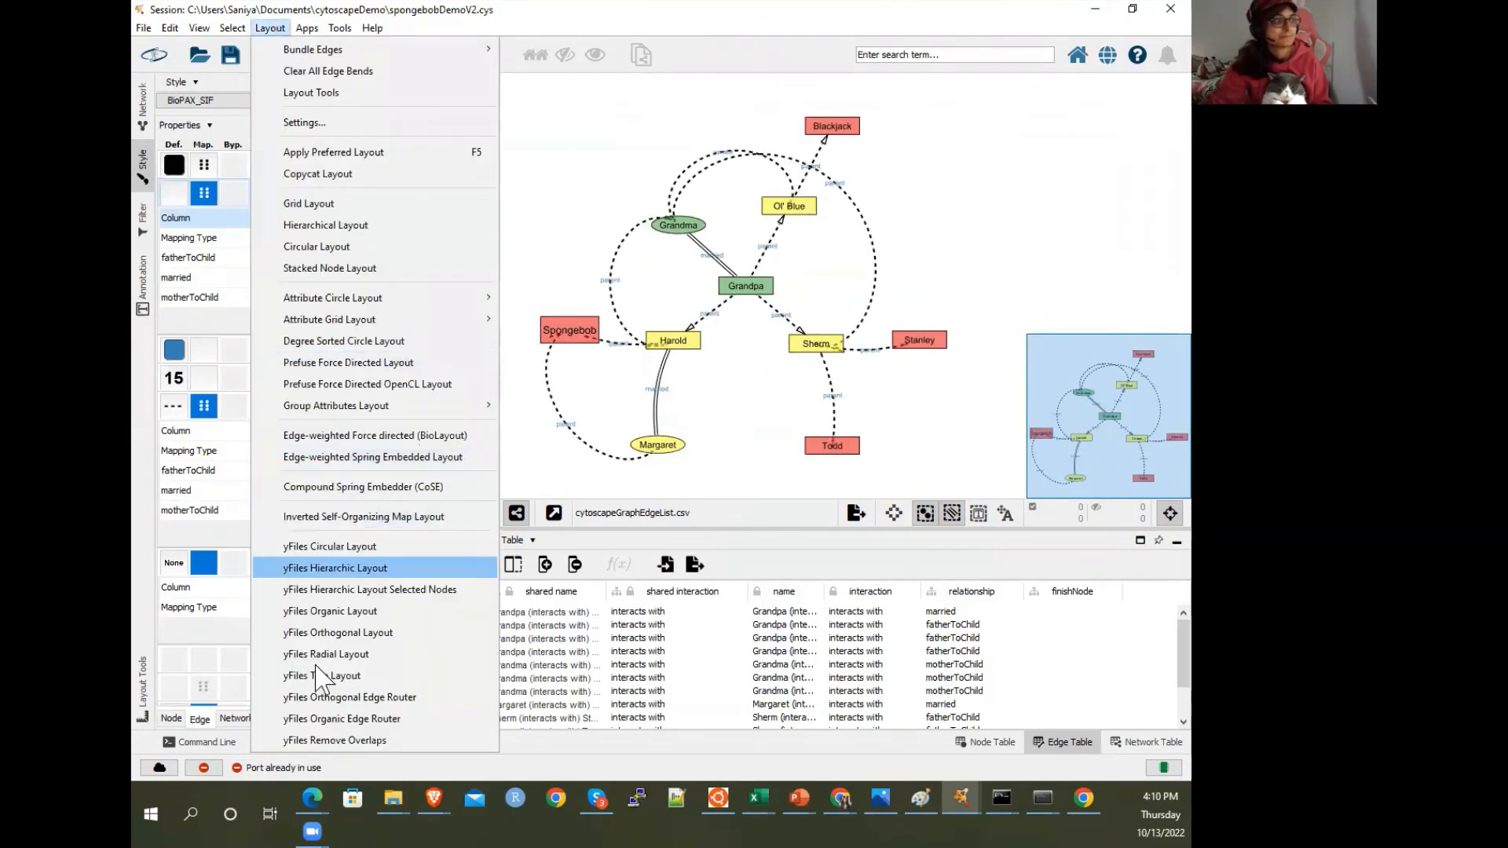
click(333, 721)
scroll(573, 452, down, 3)
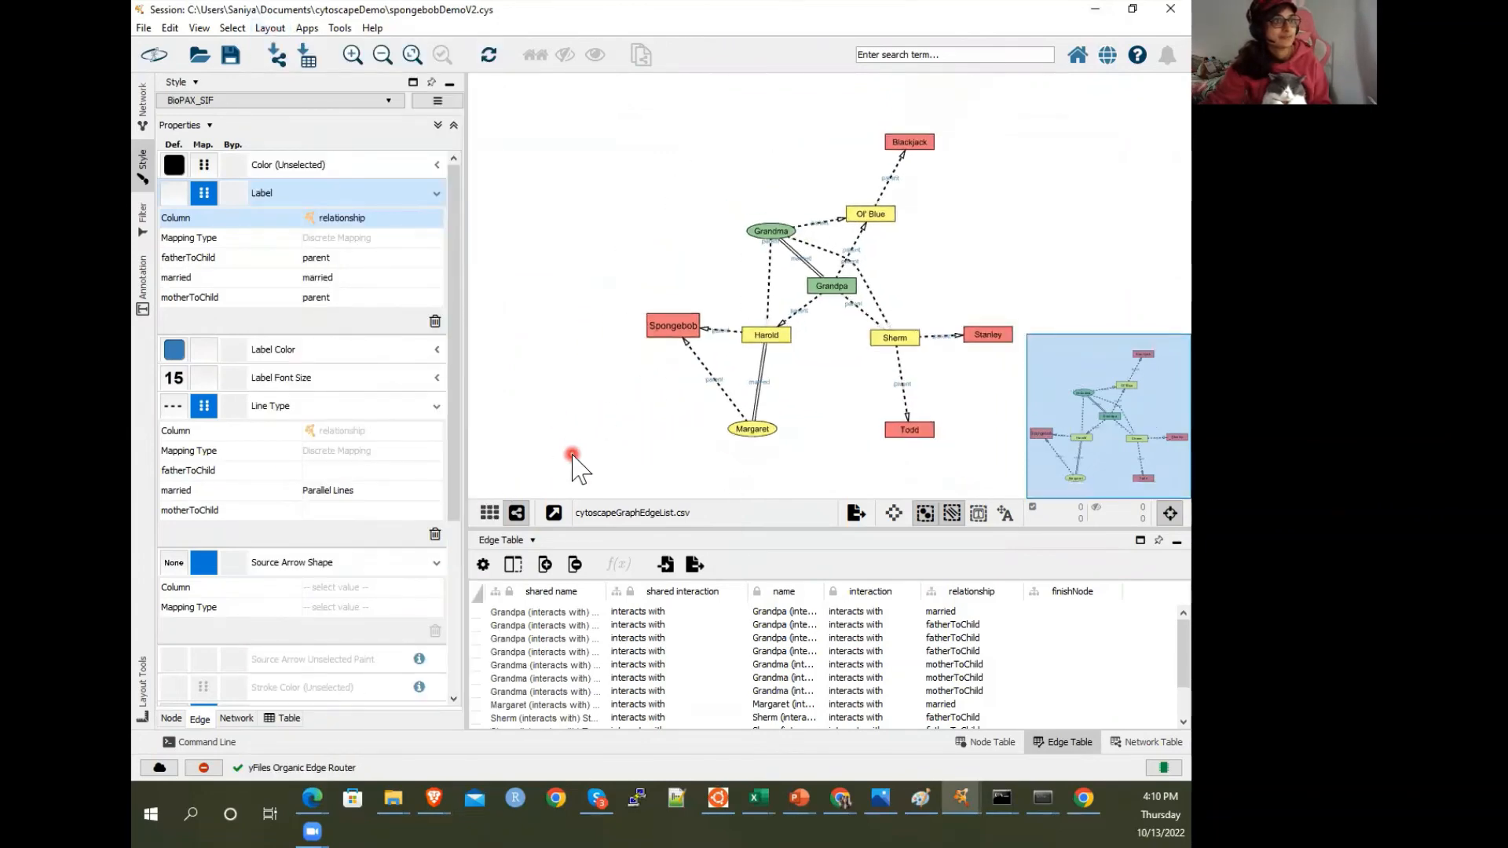
drag(572, 452, 506, 467)
scroll(836, 337, up, 1)
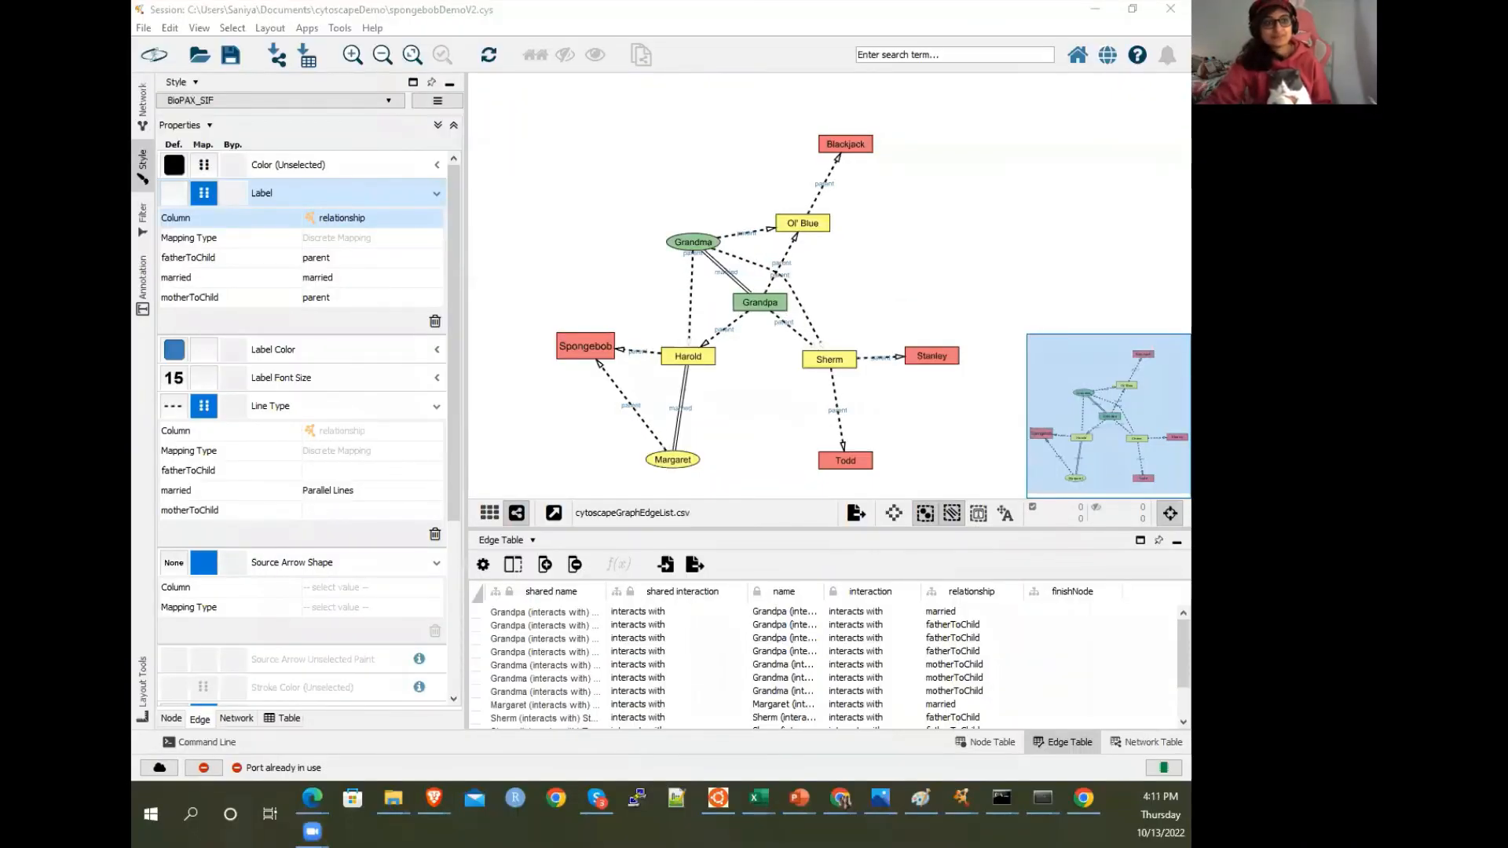
Undo the organic edge routing and the radial layout of the network
click(580, 213)
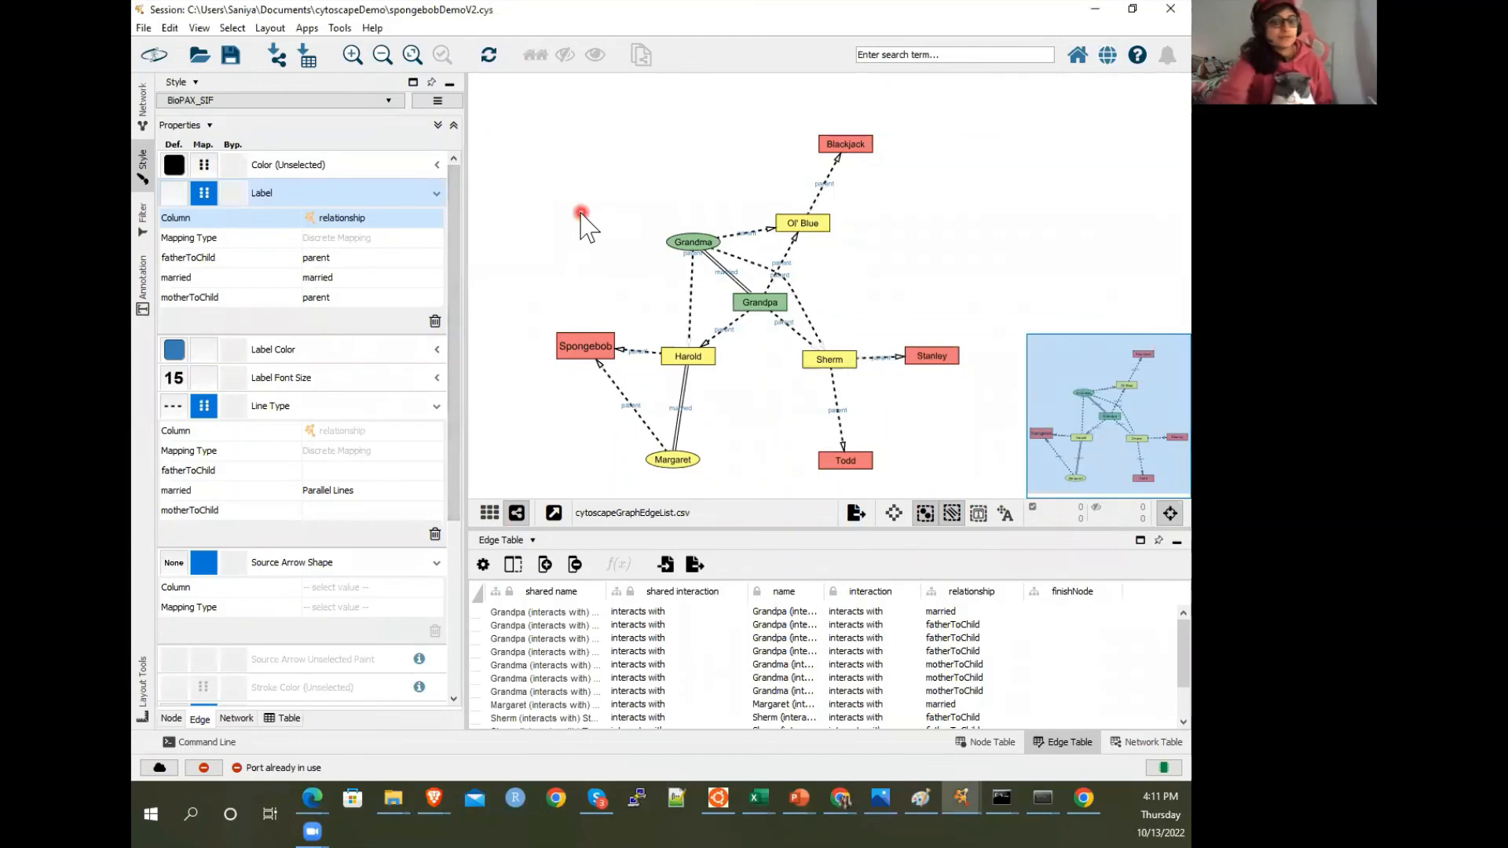
key(ctrl+z)
key(ctrl+z)
key(ctrl+z)
key(ctrl+z)
key(ctrl+z)
key(ctrl+z)
key(ctrl+z)
key(ctrl+z)
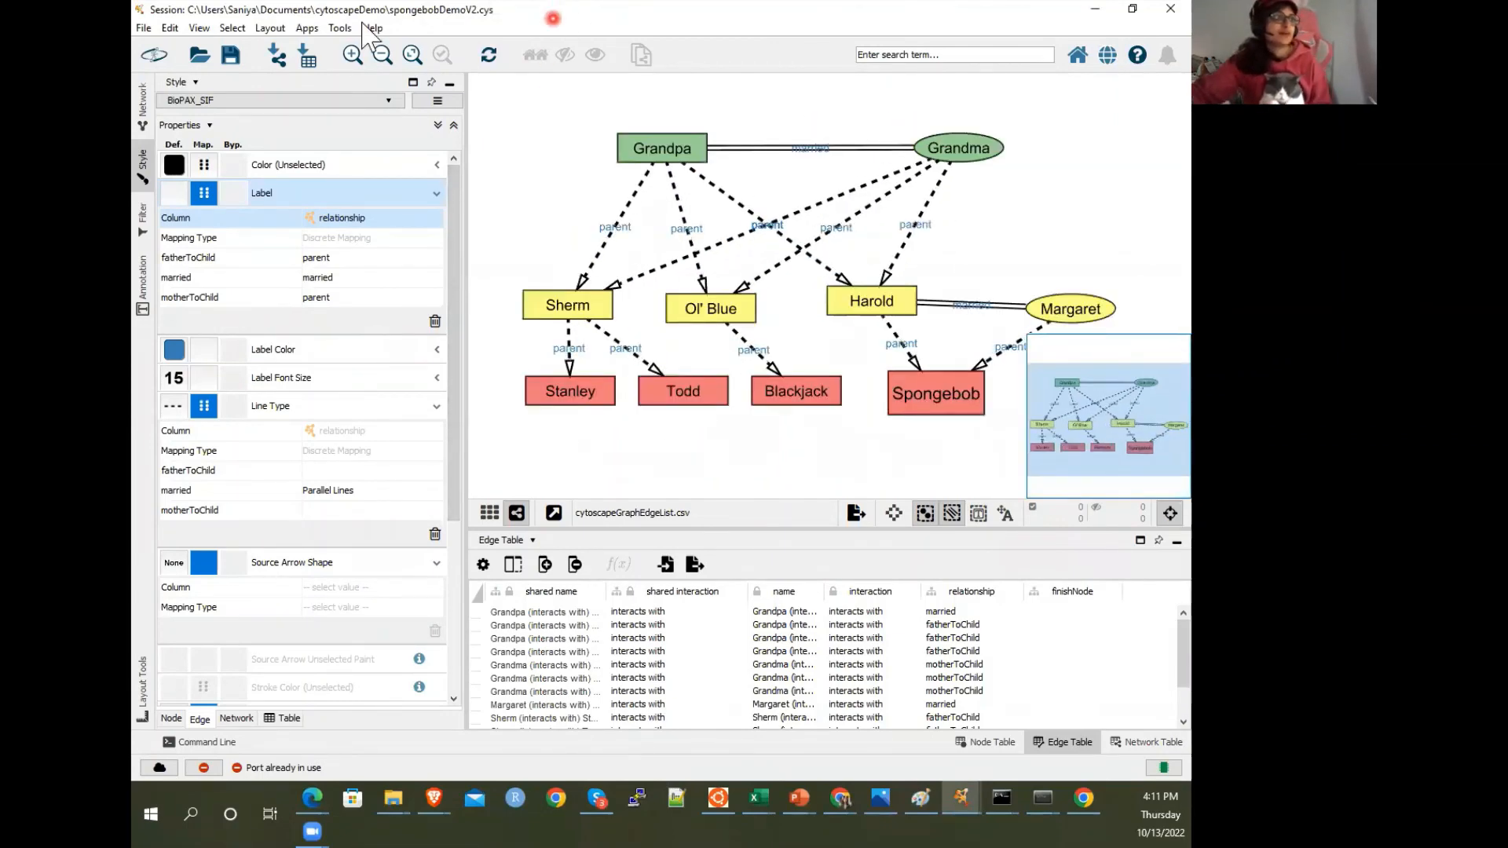
Try the yFiles Tree Layout on the network, moving the Grandma node up and right and the Harold node up
click(270, 27)
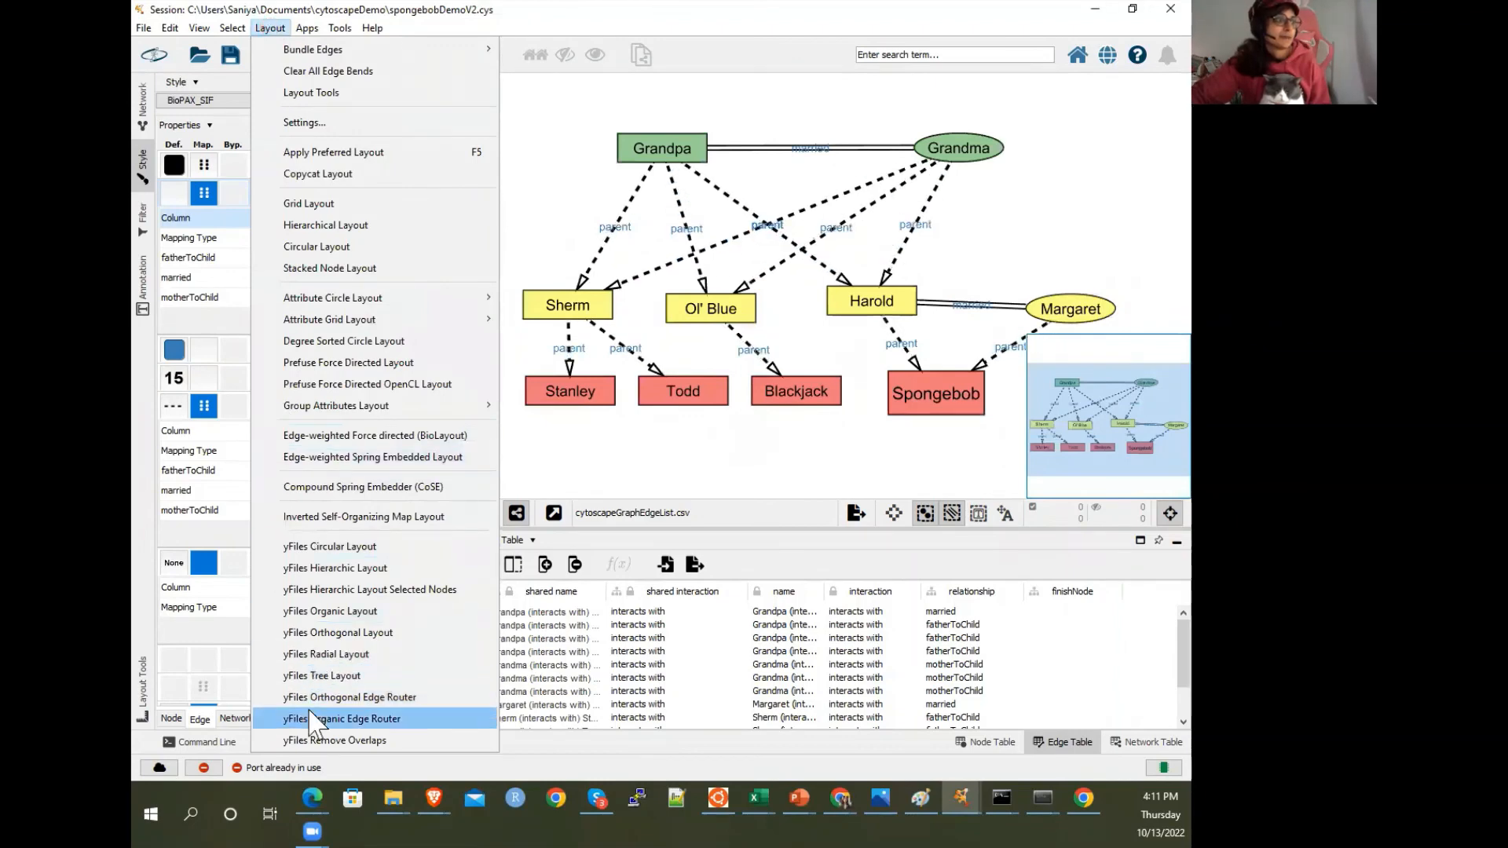
click(318, 676)
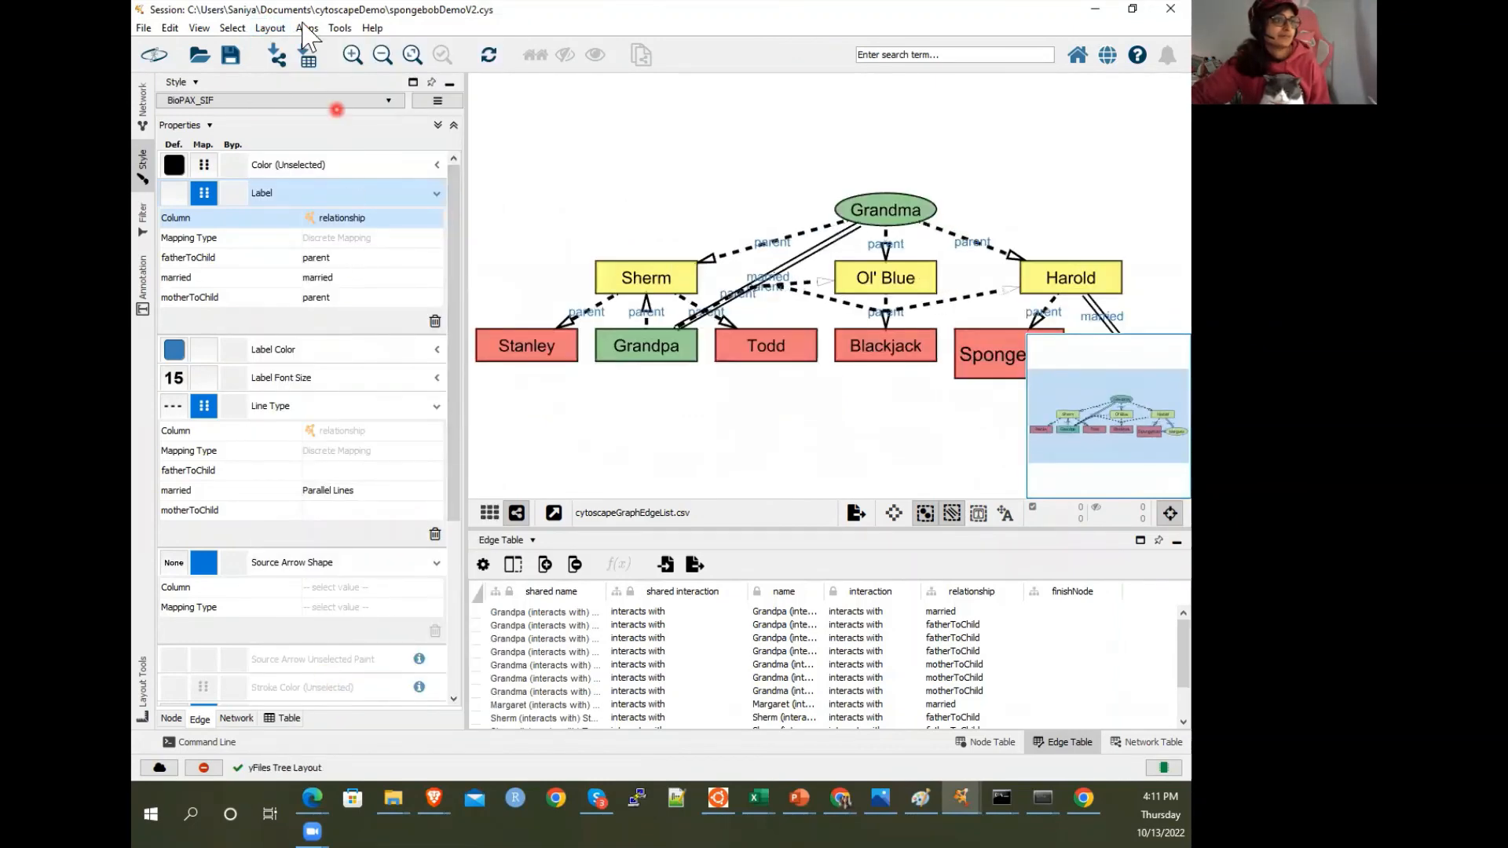
drag(885, 220, 951, 145)
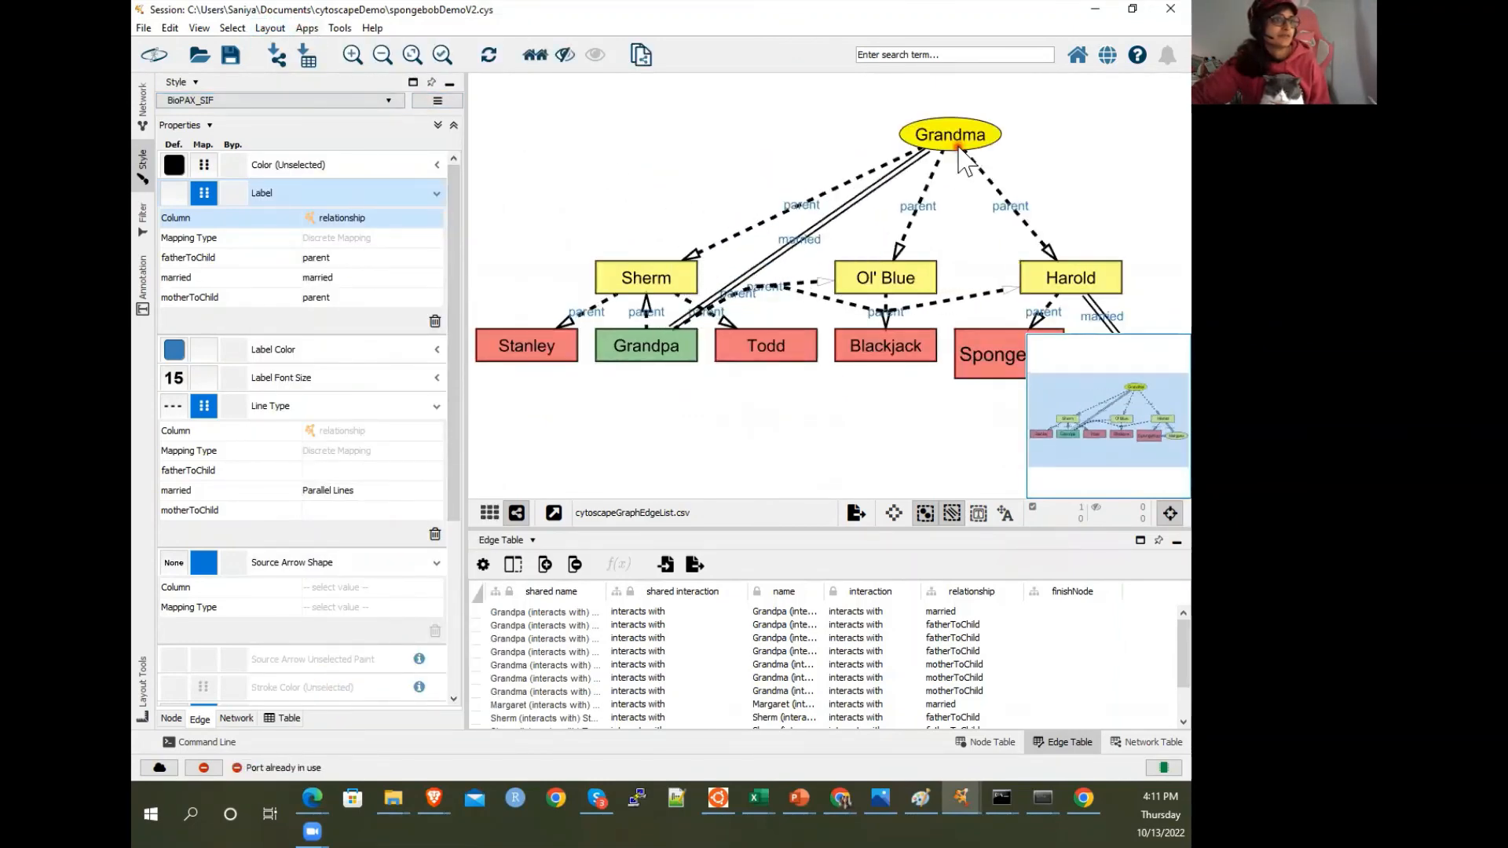
drag(1056, 289, 938, 253)
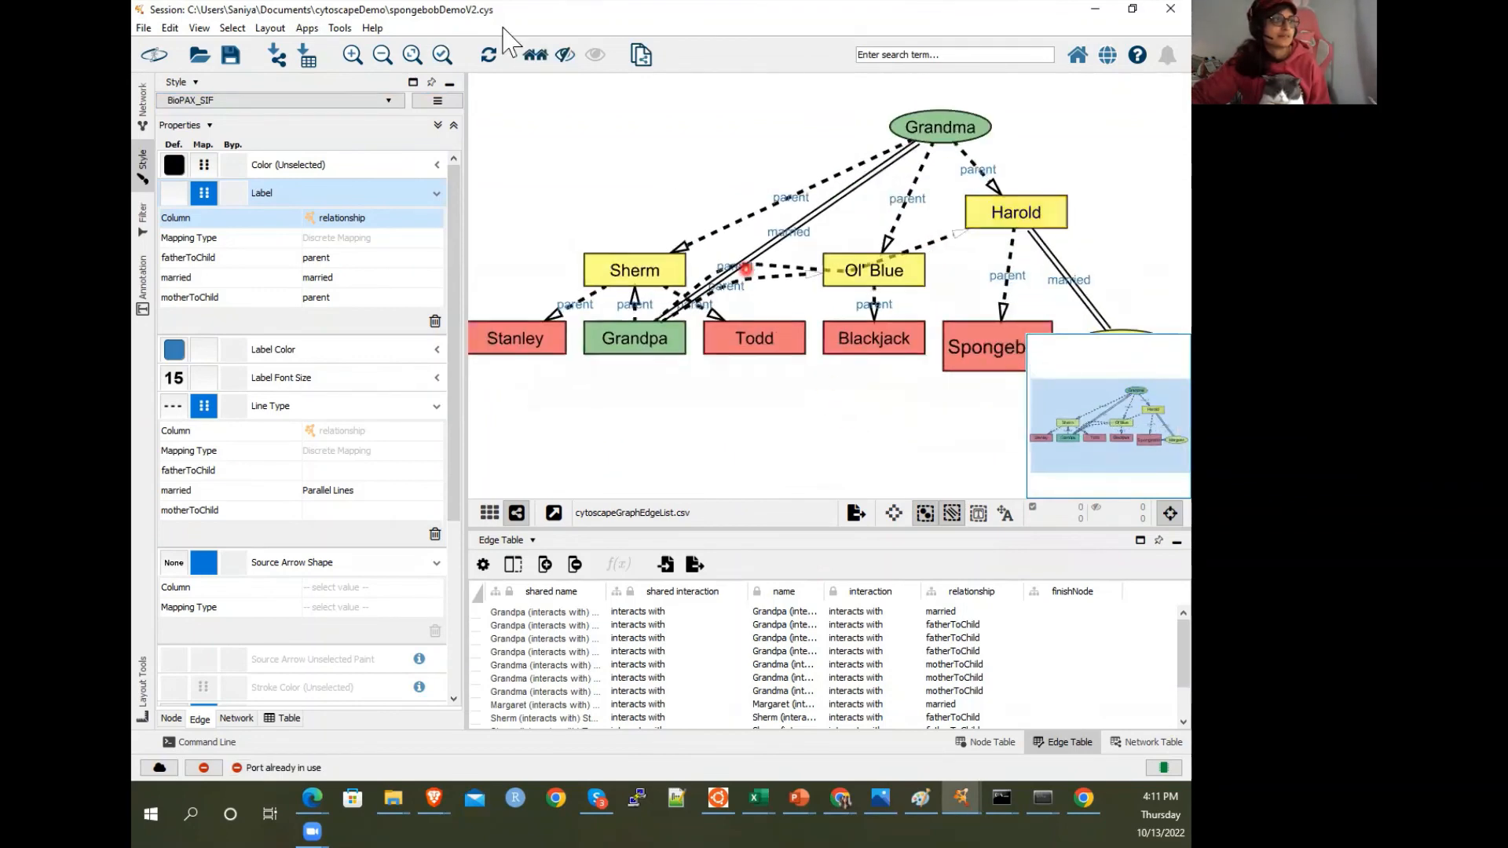
Try the yFiles Circular Layout on the family tree network
click(269, 29)
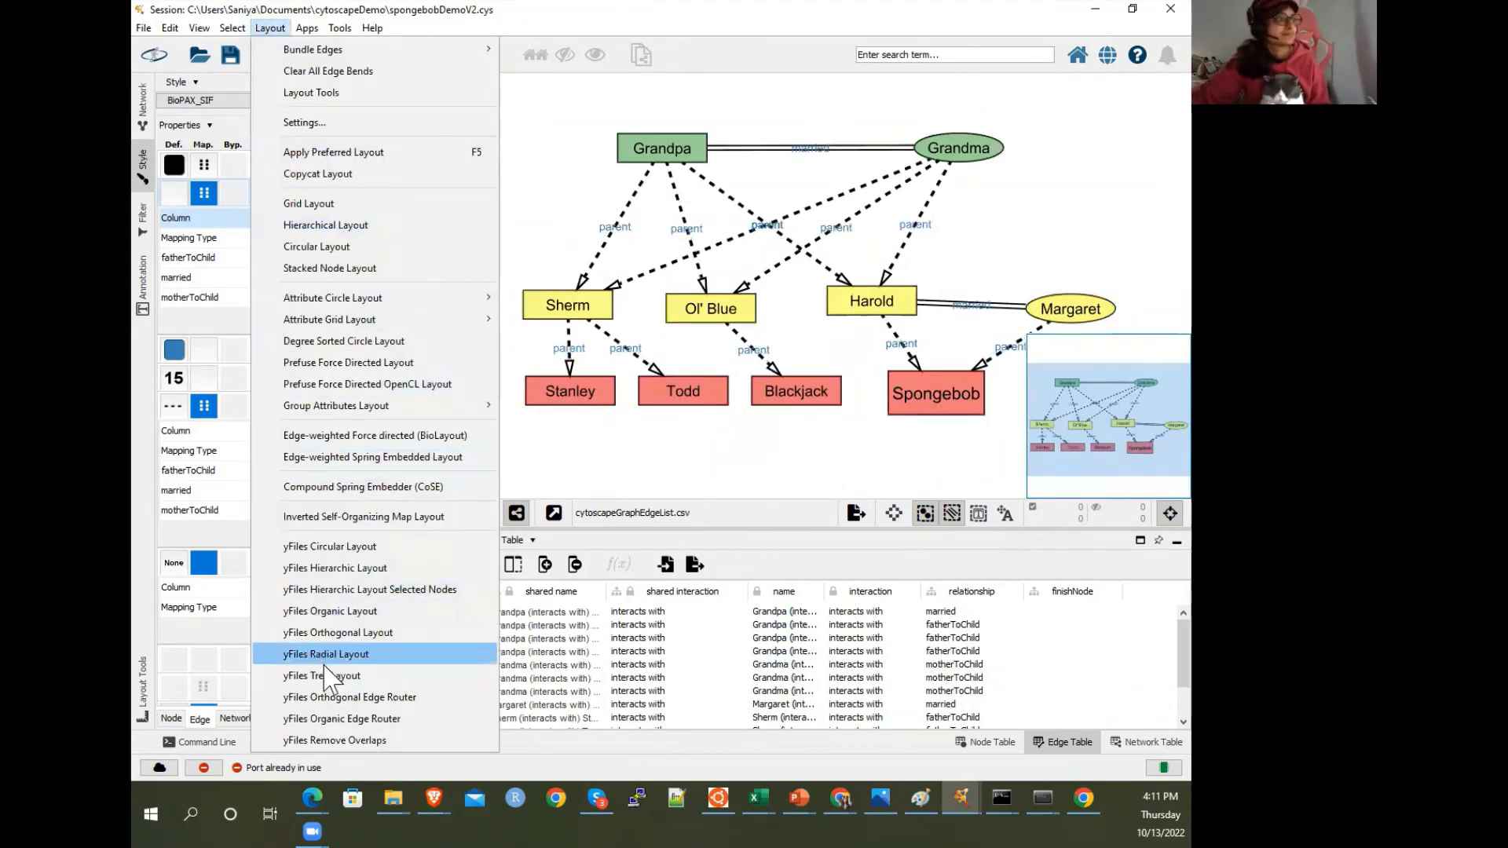
click(388, 546)
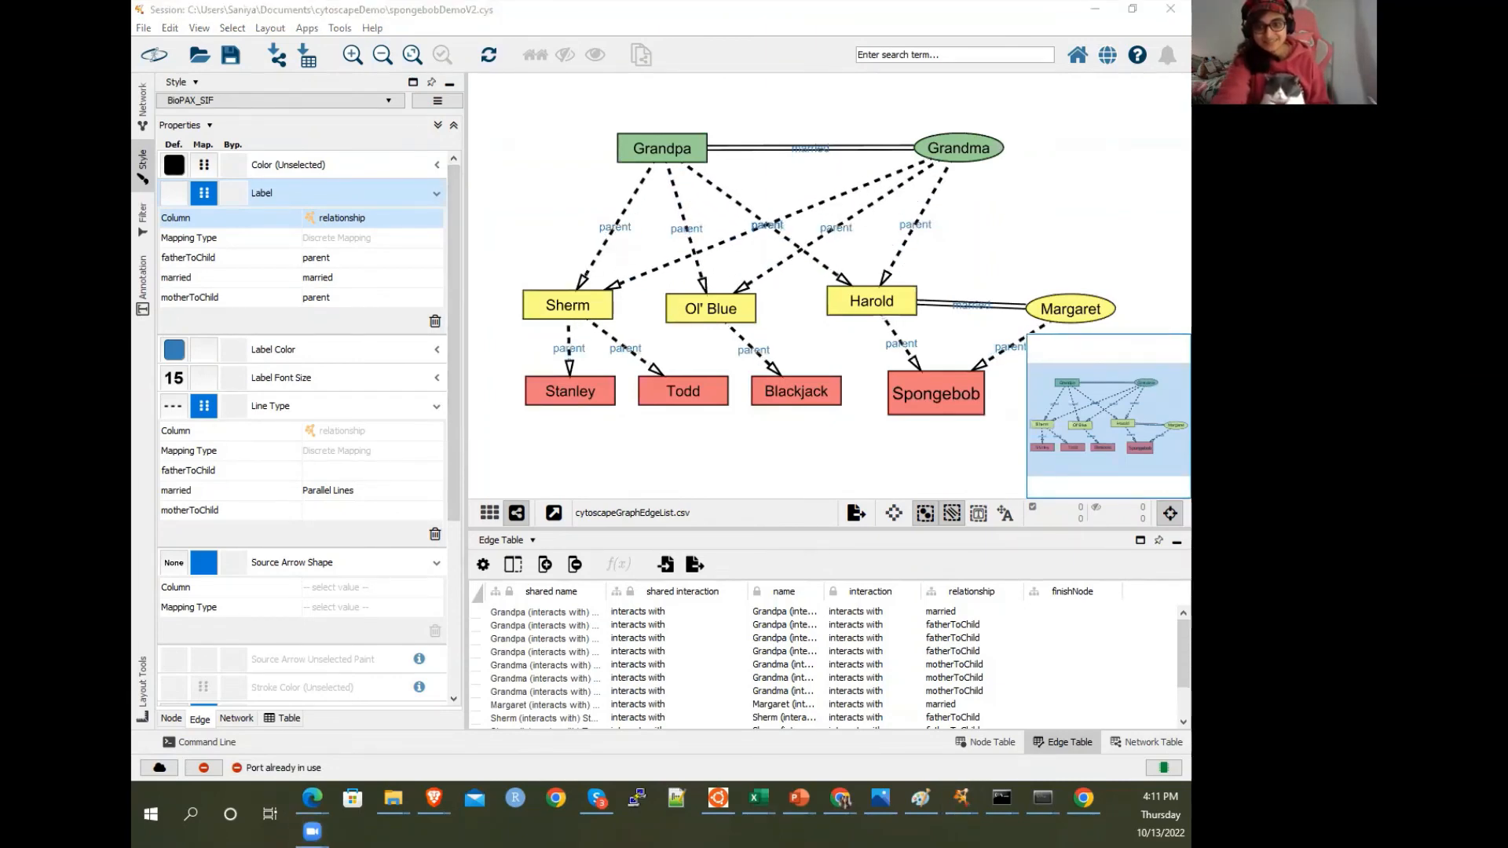
Switch to the spongeBobExample workbook in Excel and place the Edge window with the exported network PDF over it
click(758, 798)
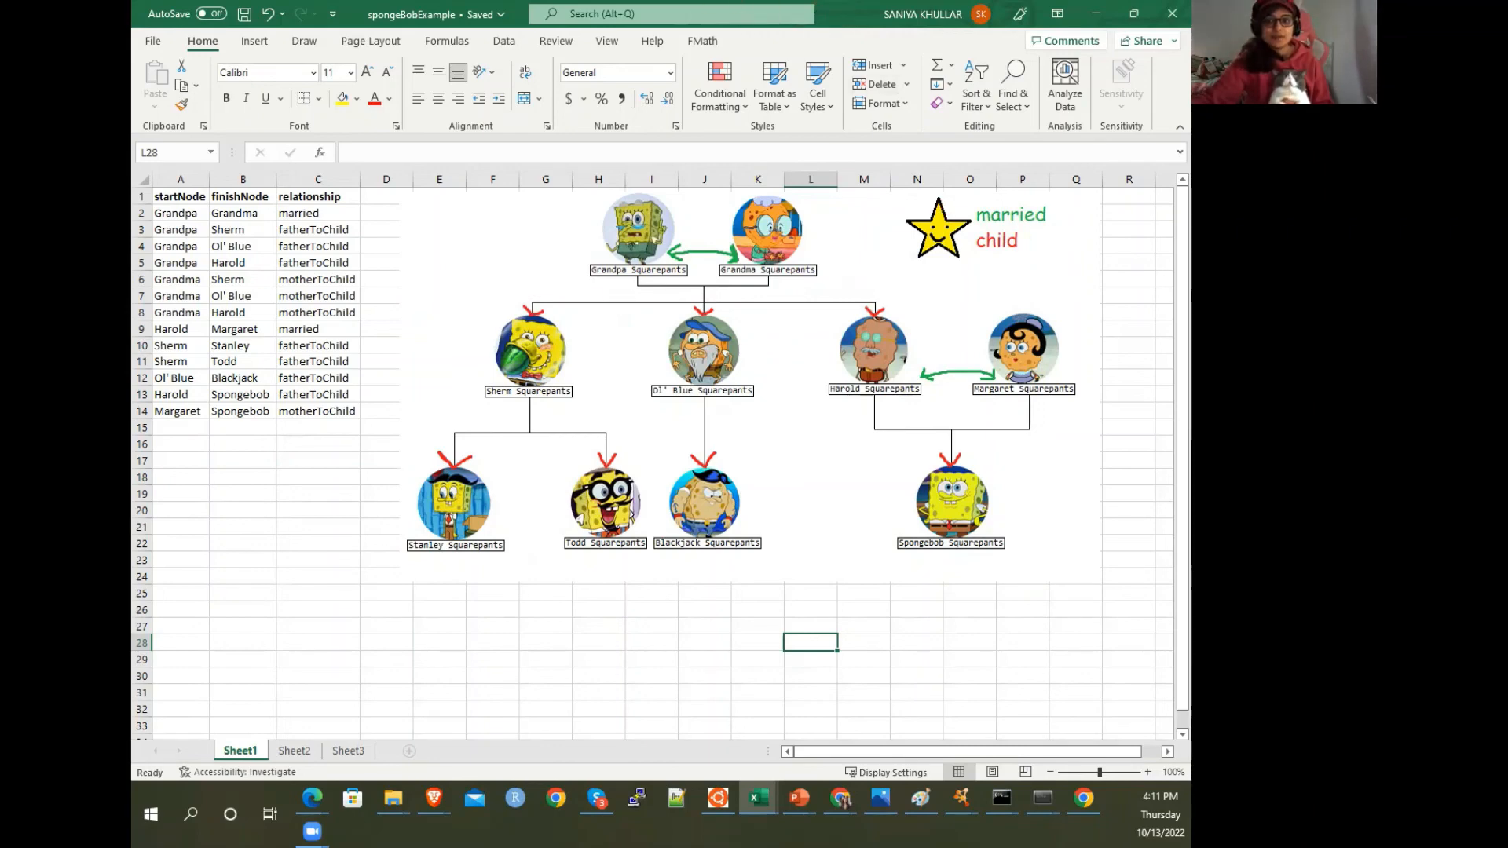
drag(363, 1, 580, 445)
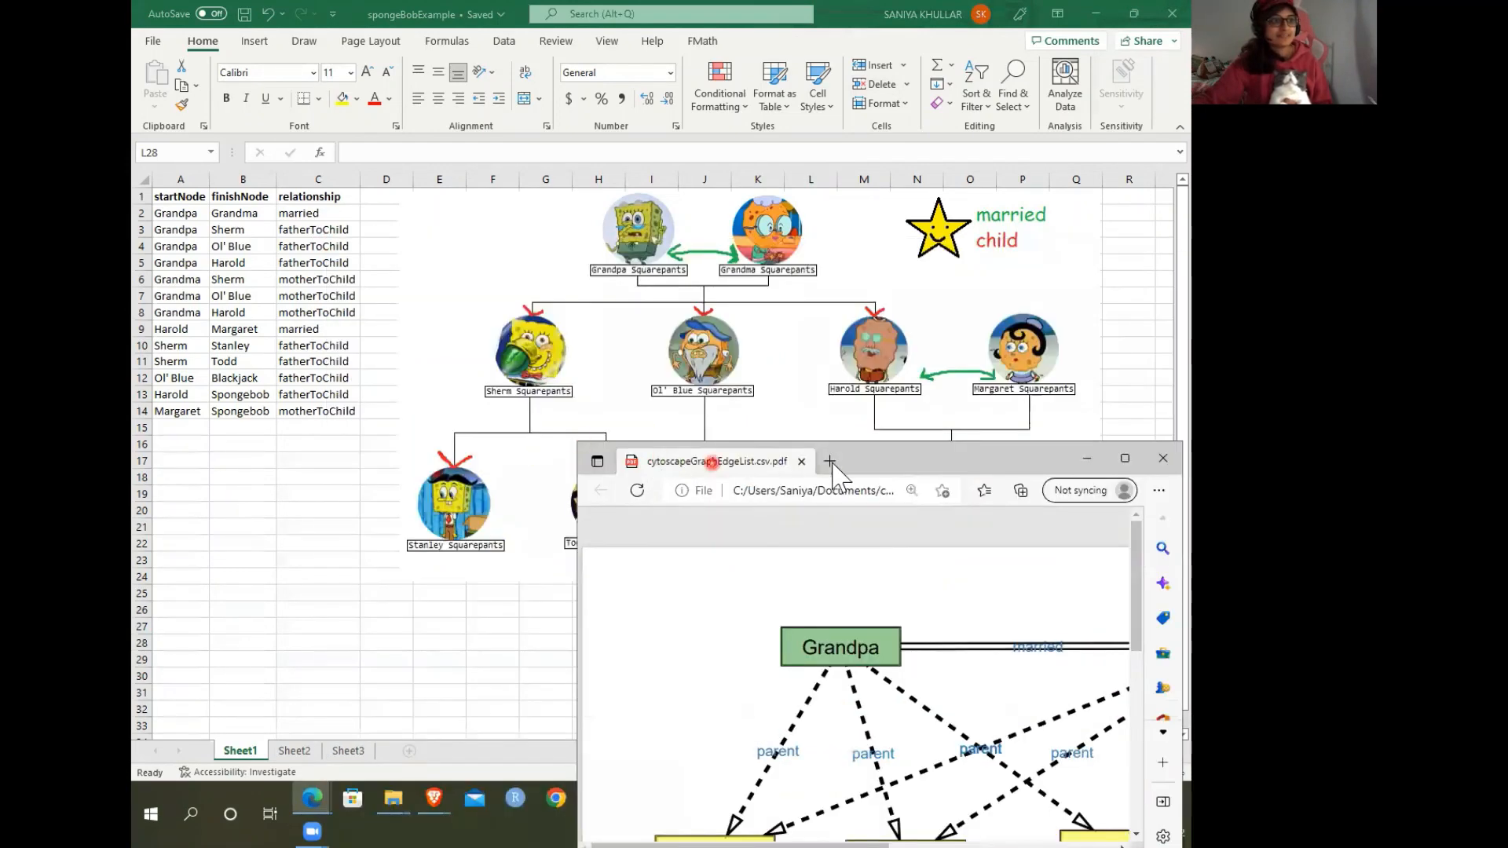
drag(858, 466, 593, 560)
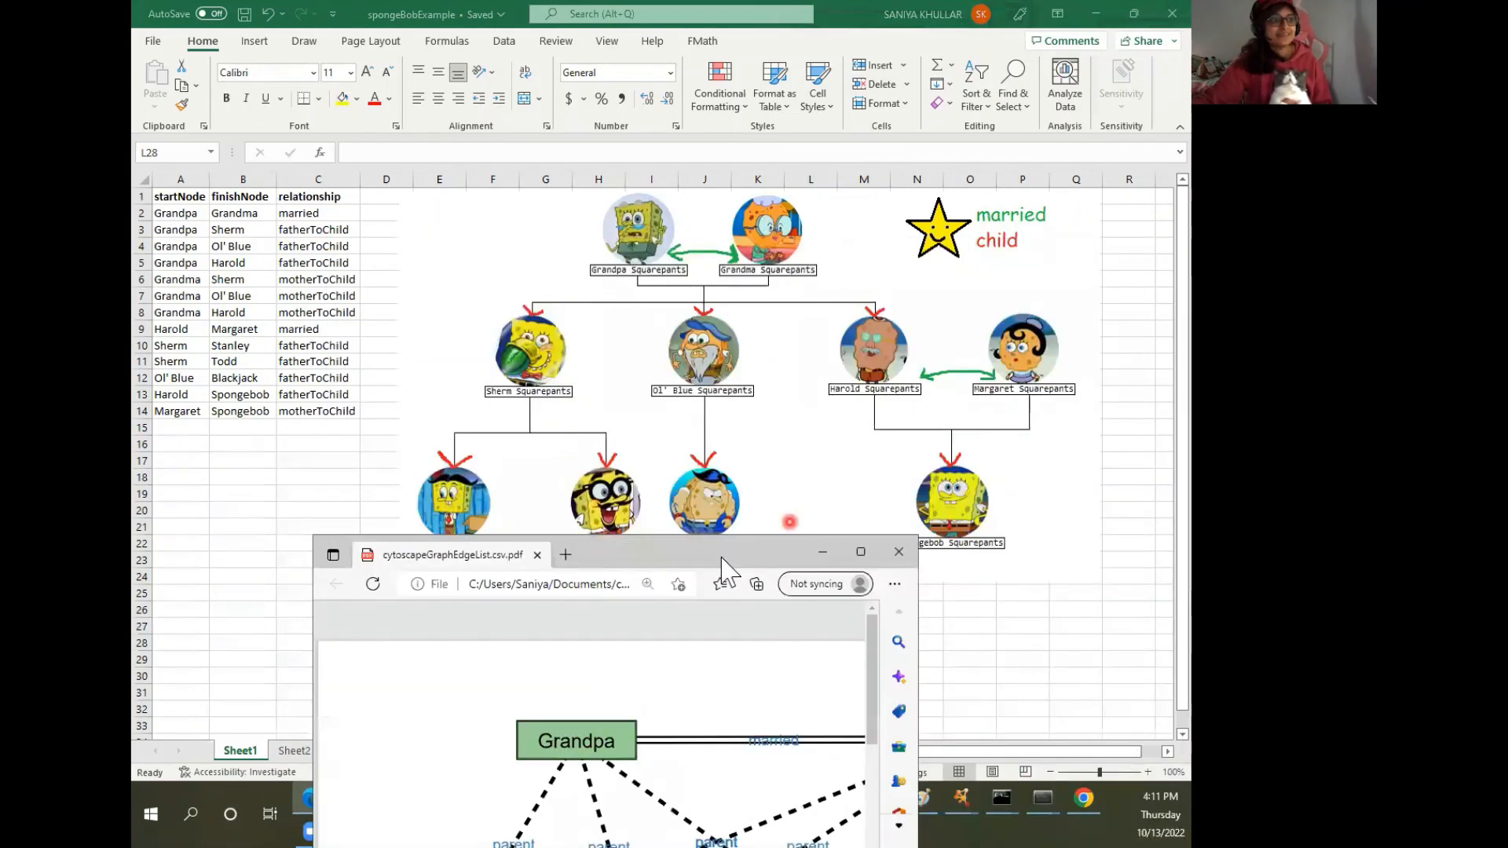
drag(729, 543, 694, 137)
Zoom out the exported PDF until the whole family tree fits in its window, and move that window lower
scroll(672, 228, down, 3)
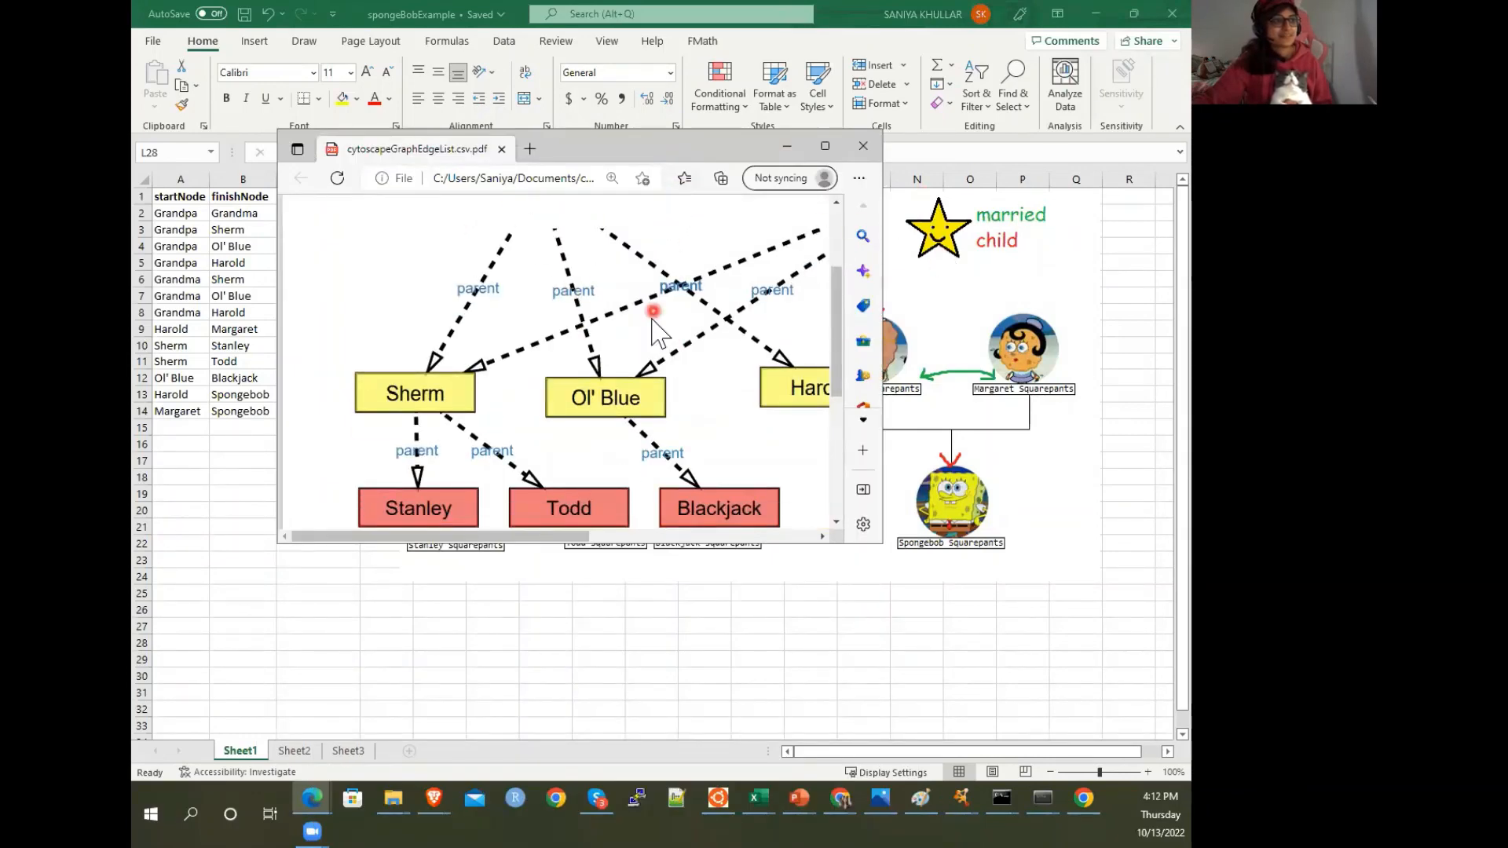
scroll(656, 331, down, 2)
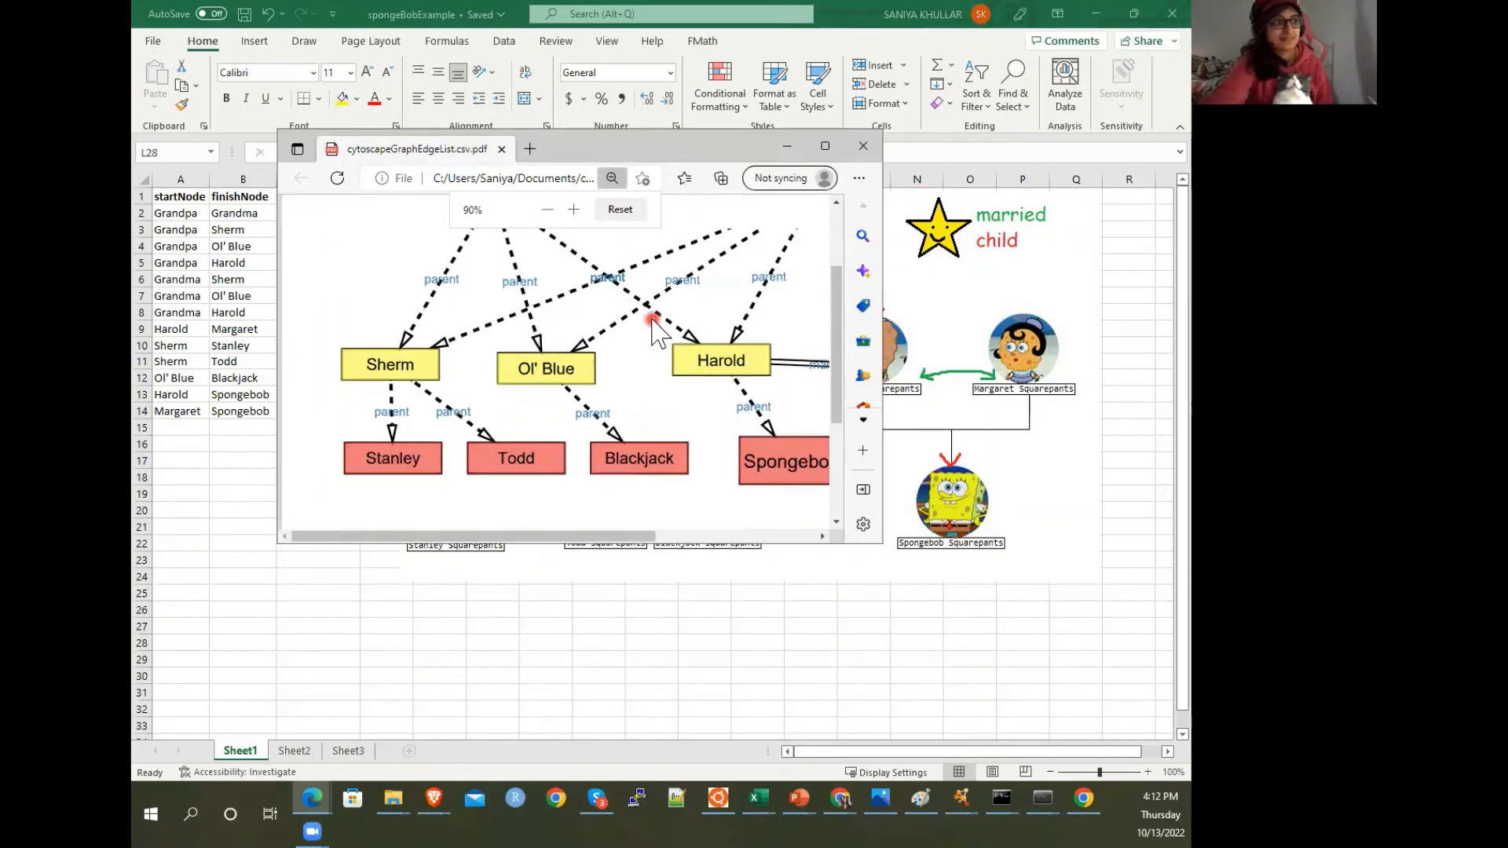
scroll(657, 331, up, 3)
scroll(658, 332, down, 2)
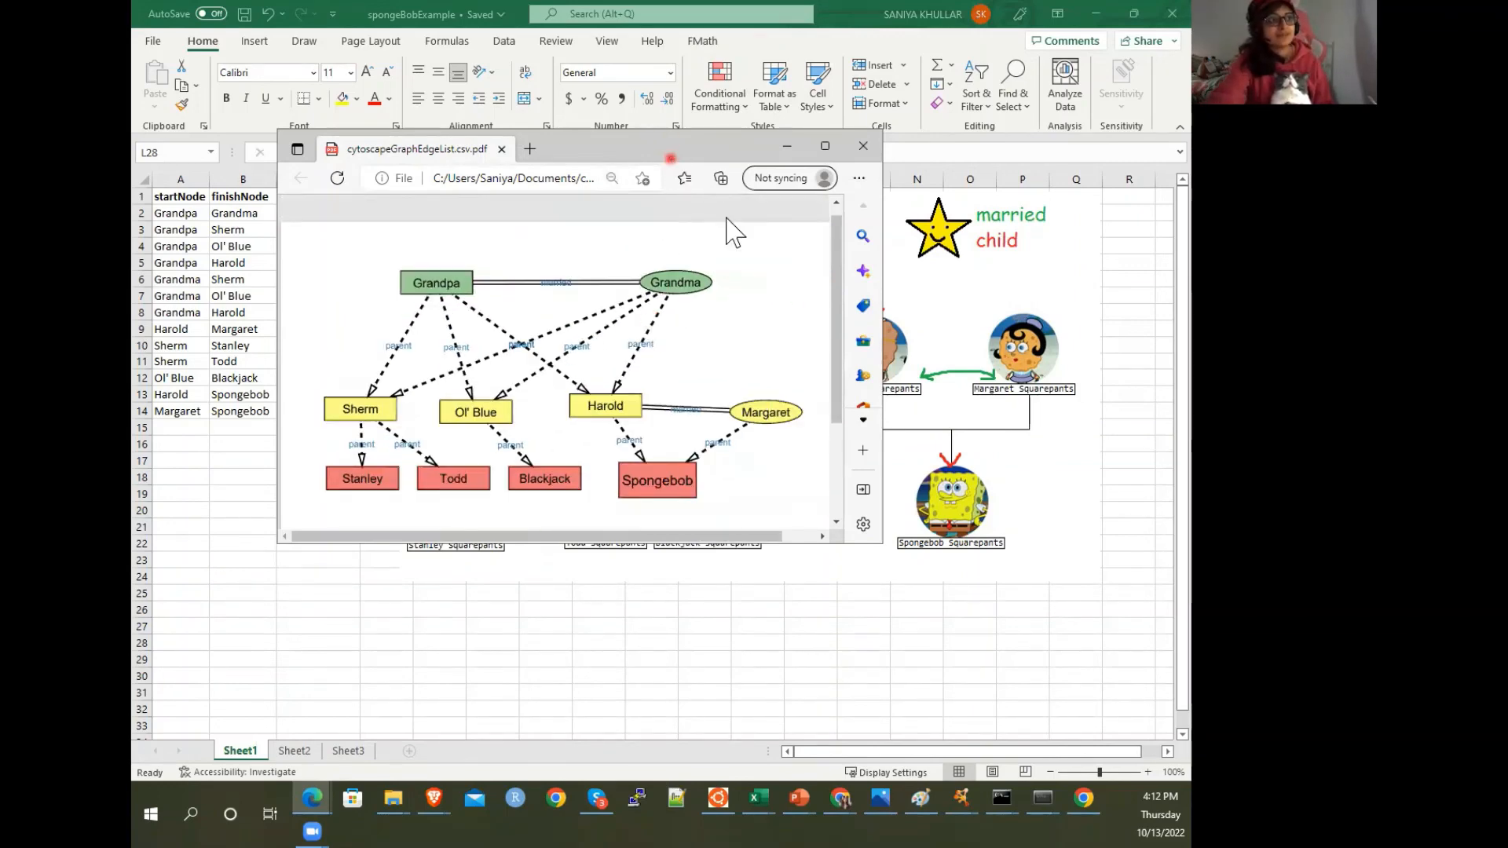
drag(676, 162, 817, 353)
Collapse the ribbon in the spongeBobExample workbook and zoom out the sheet to make room below the original family tree picture
double_click(734, 340)
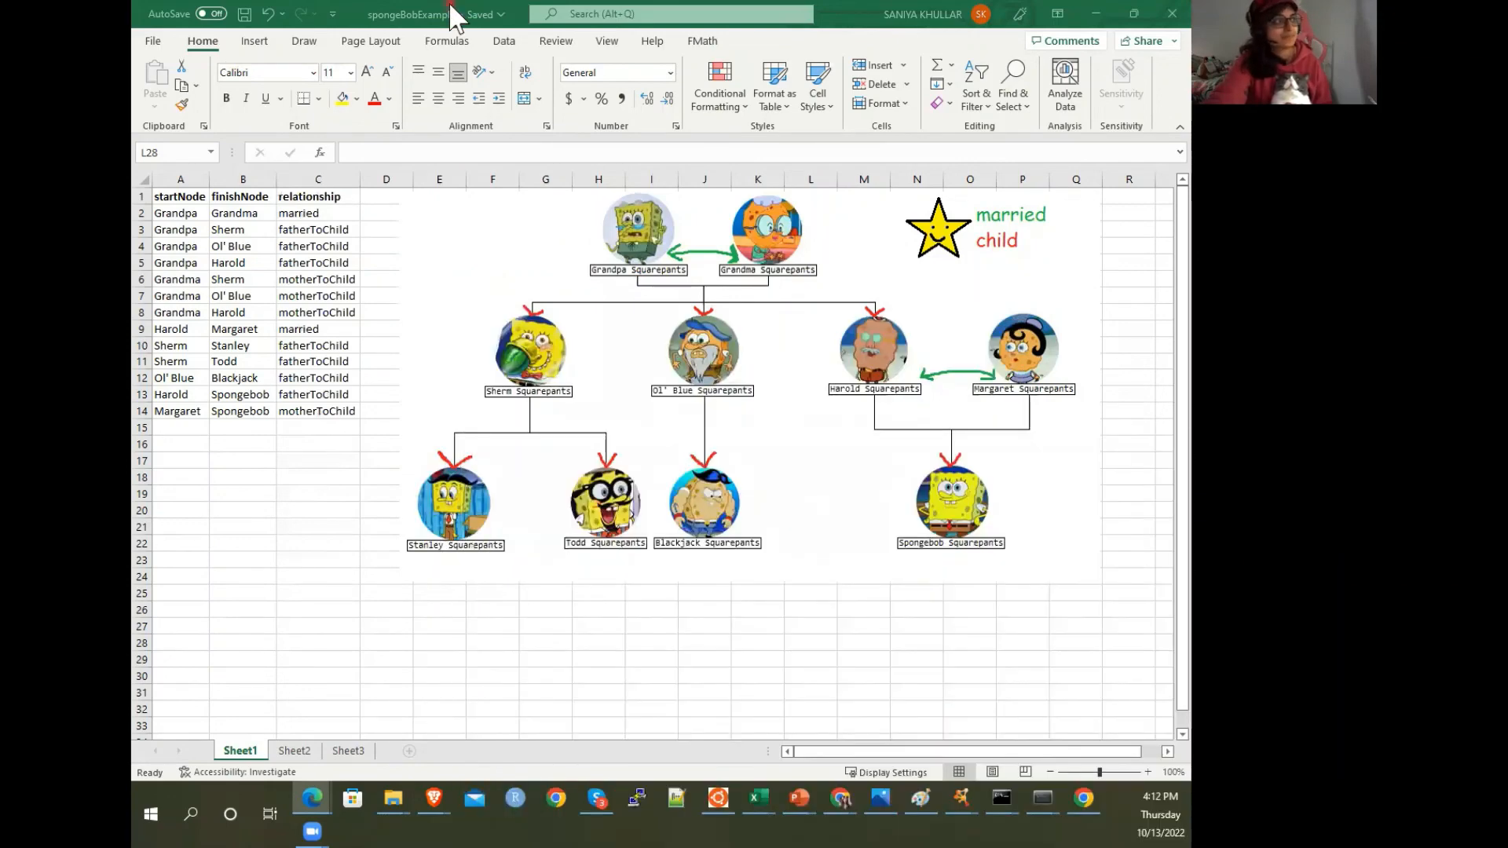
click(185, 41)
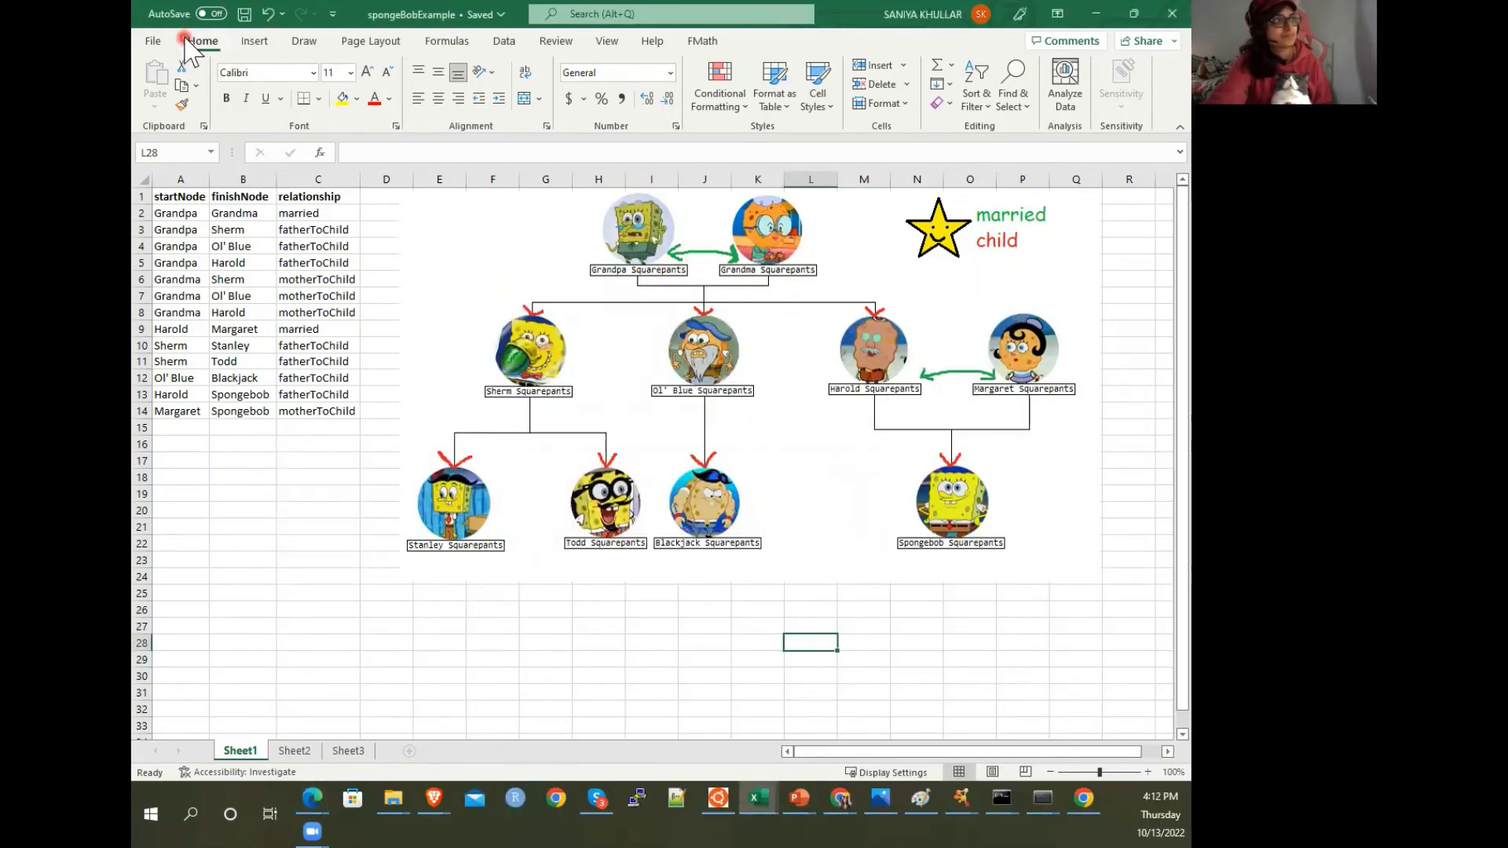
double_click(185, 39)
scroll(599, 314, down, 1)
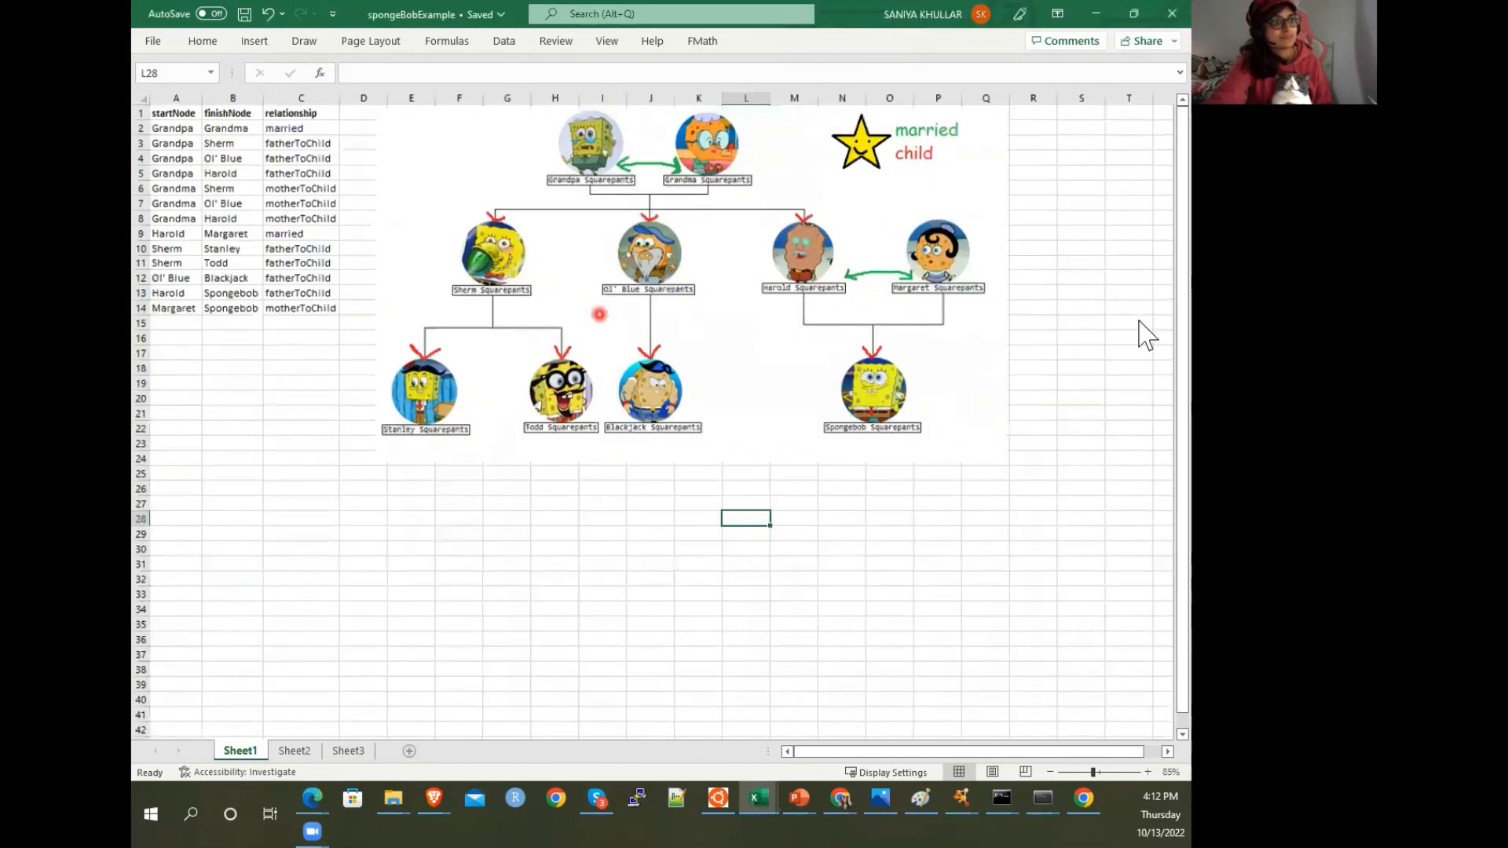
Bring back the exported PDF in Edge and place it directly below the original family tree picture for comparison
key(alt+Tab)
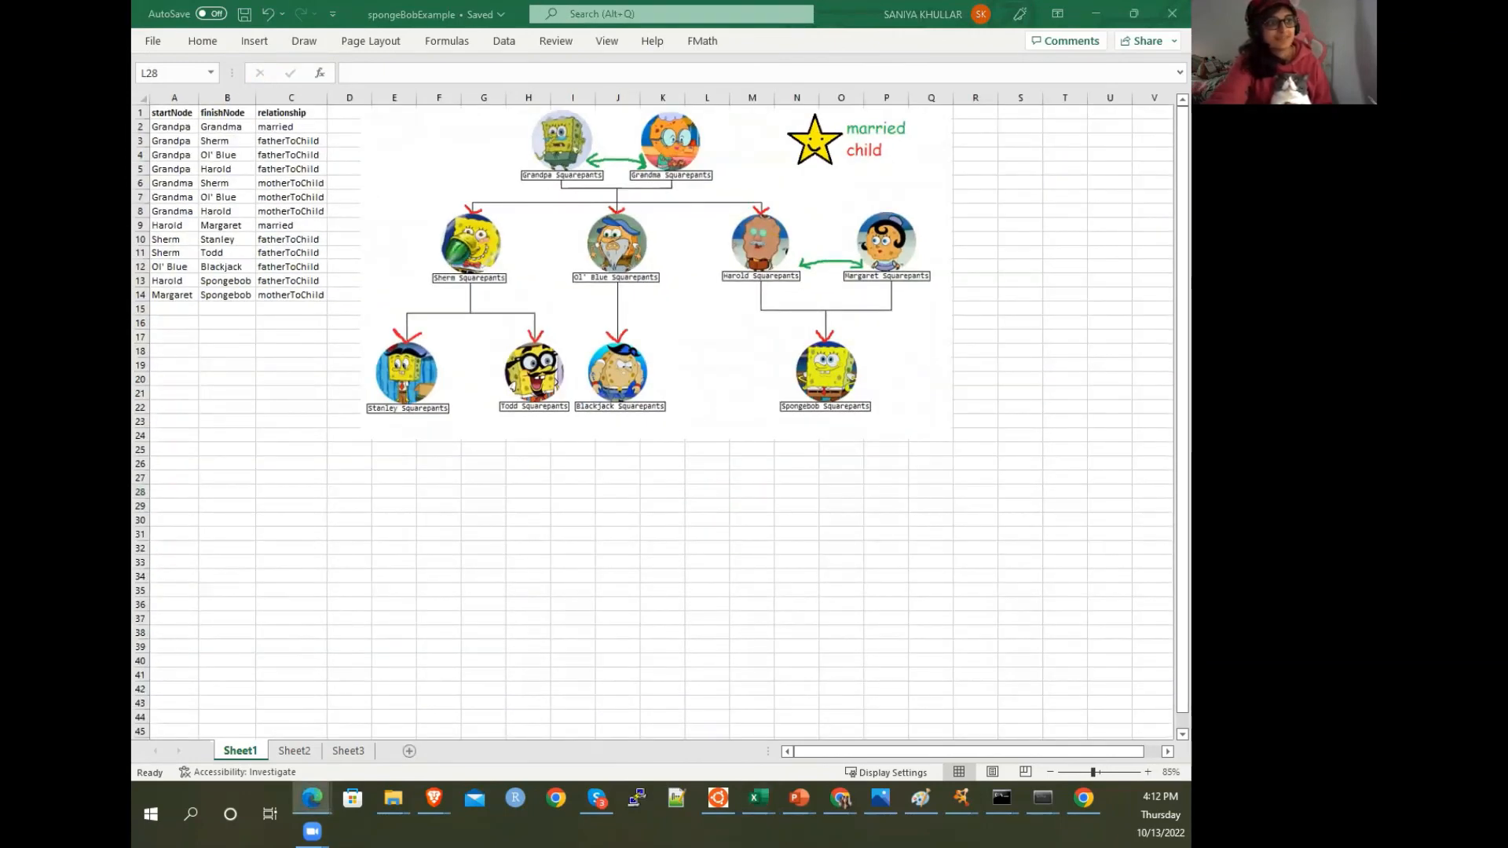
drag(132, 445, 599, 447)
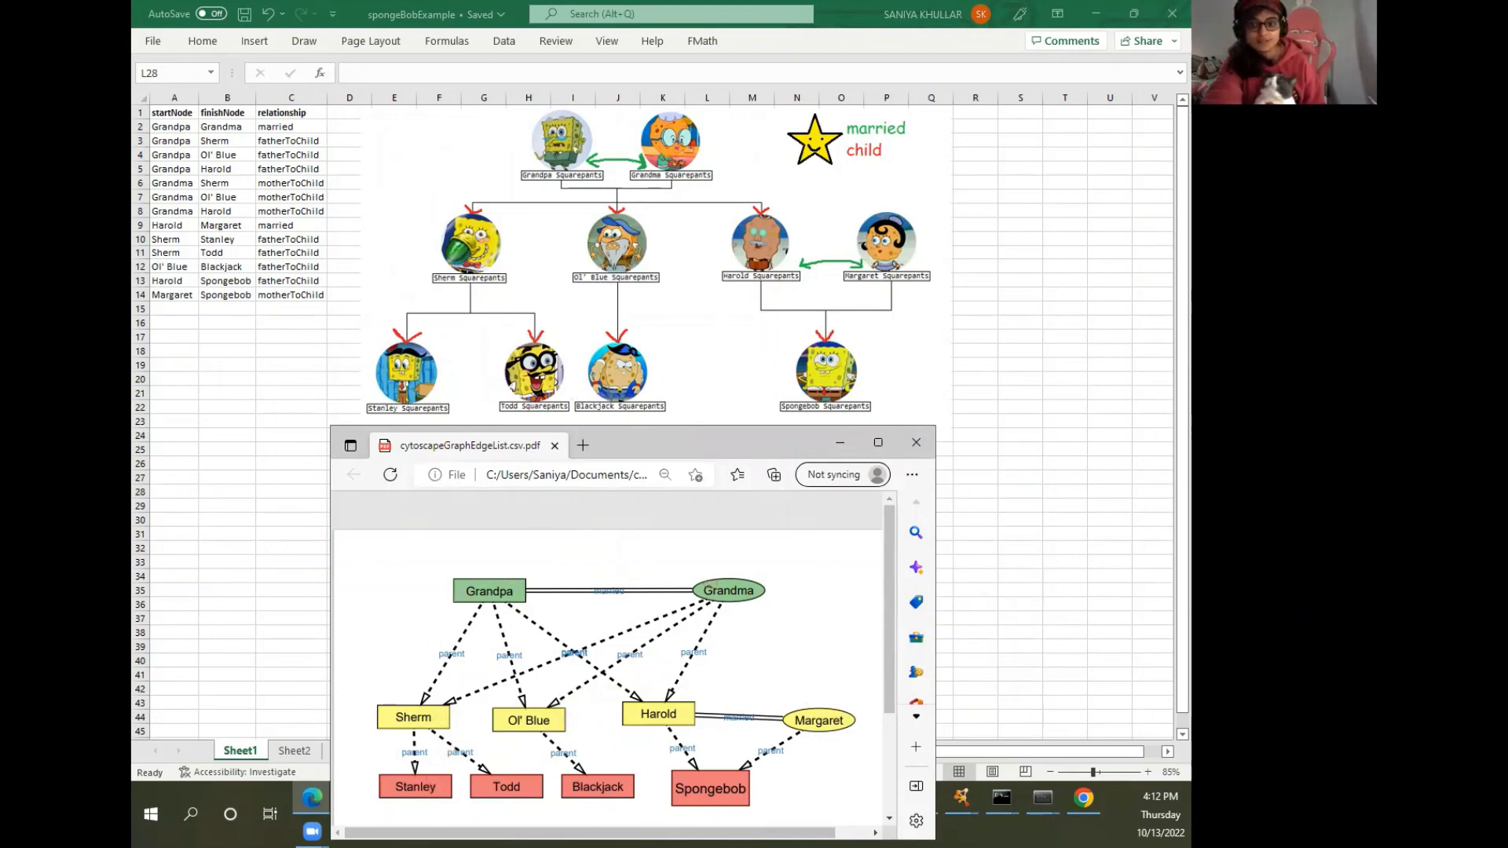
click(575, 149)
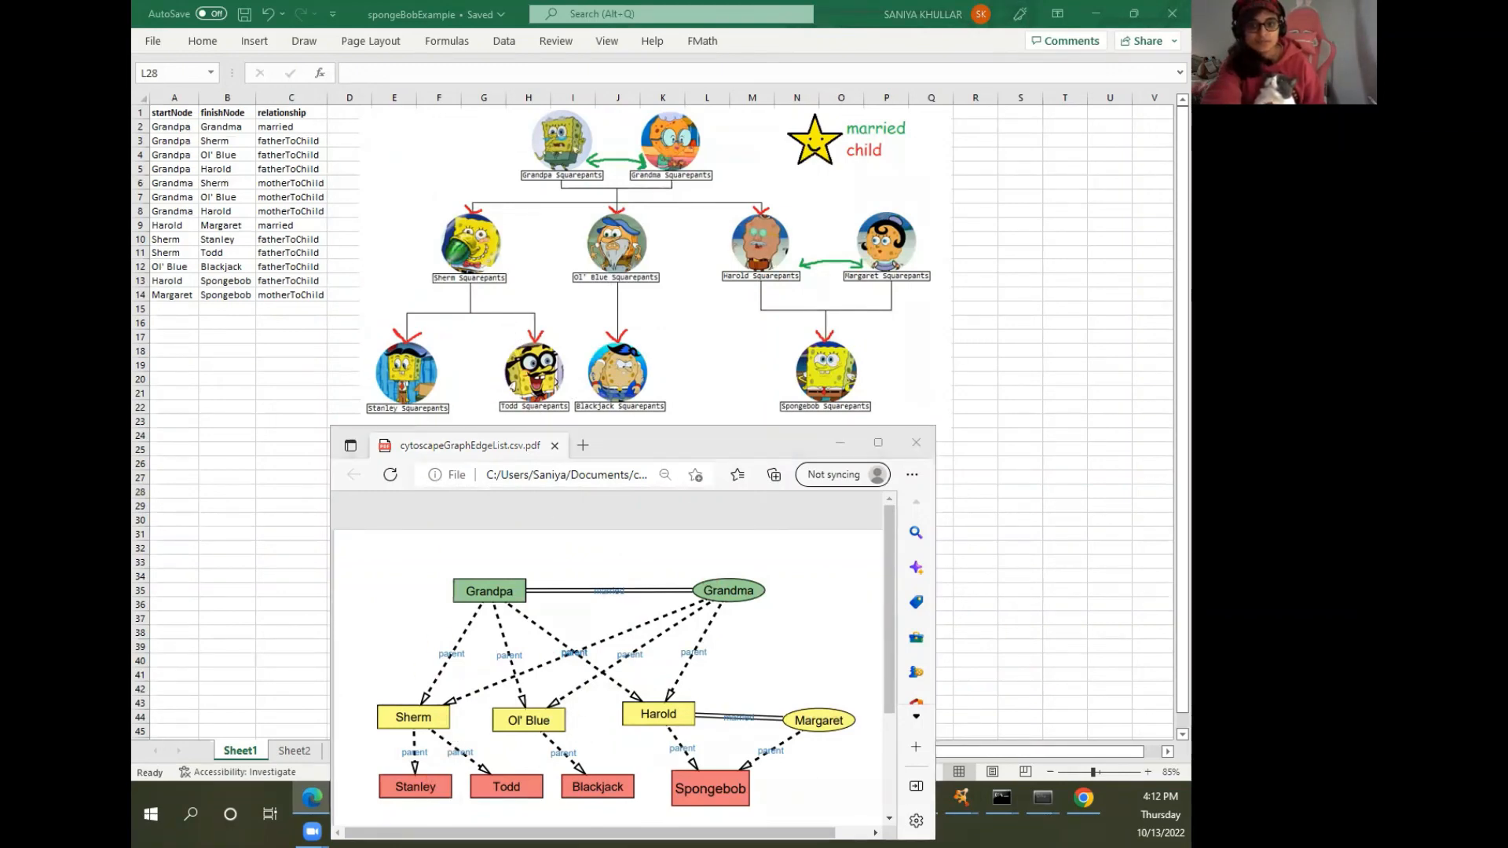